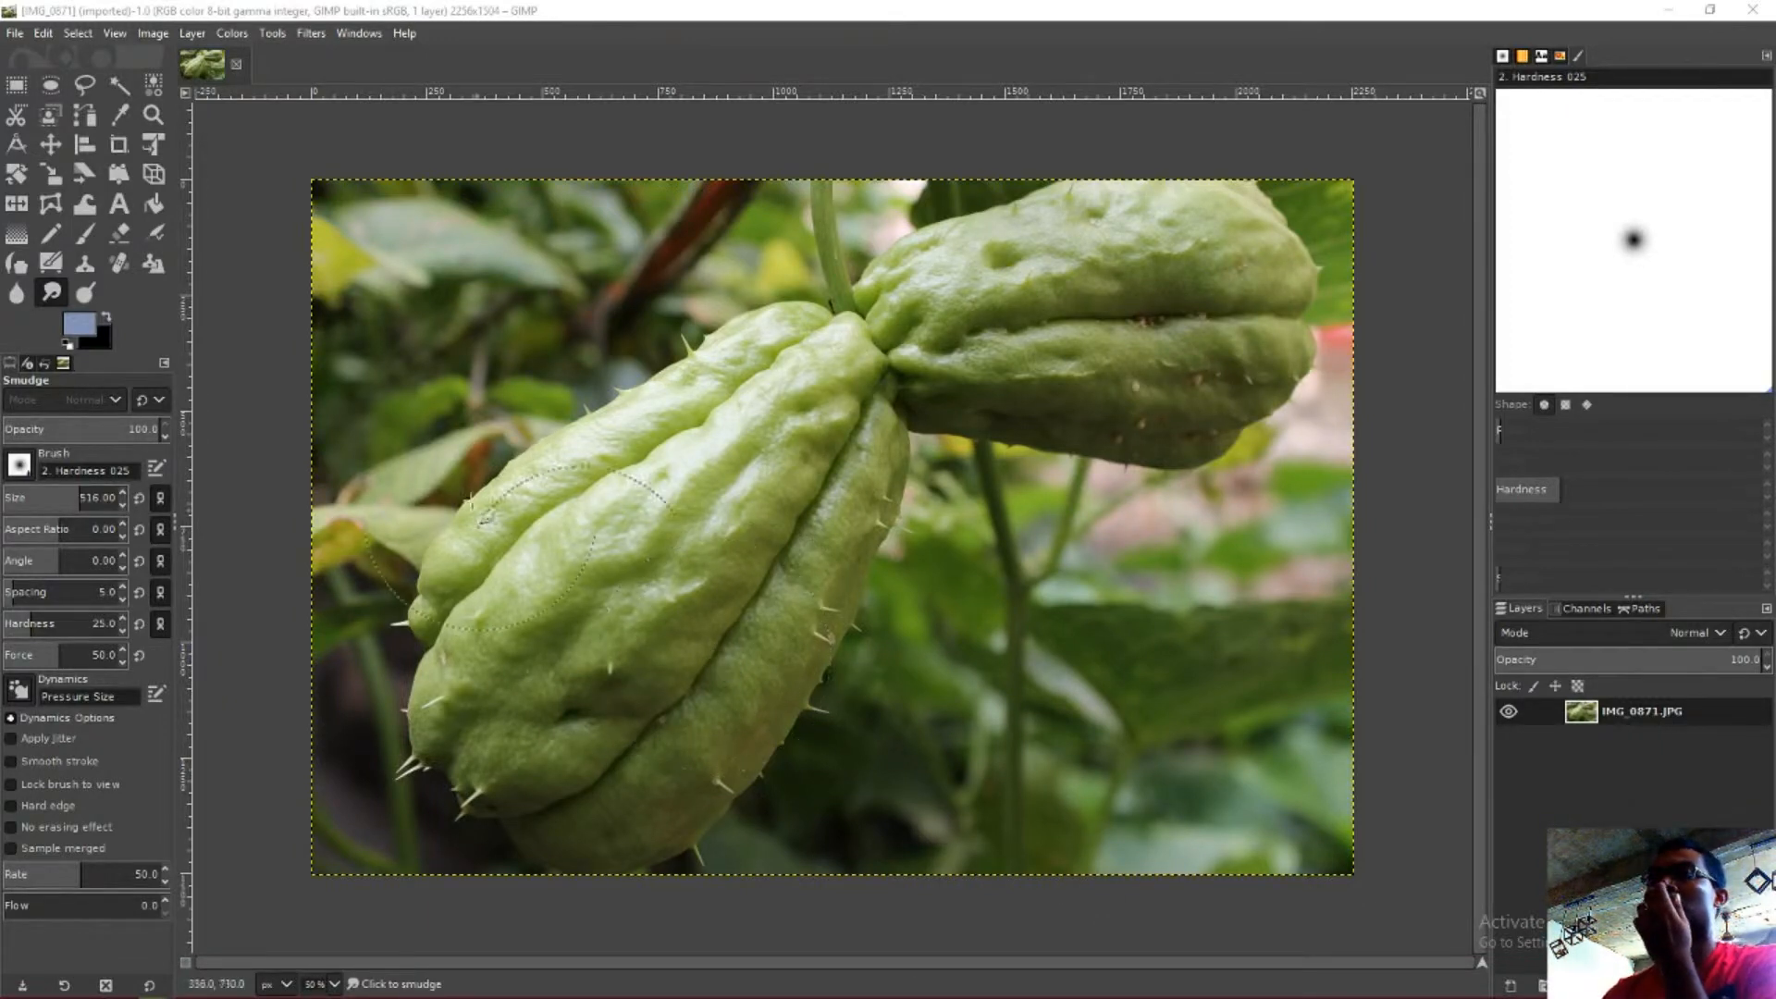
- Duplicate the IMG_0871.JPG layer and hide the original beneath the copy
{"action": "left_click", "coordinate": [24, 90]}
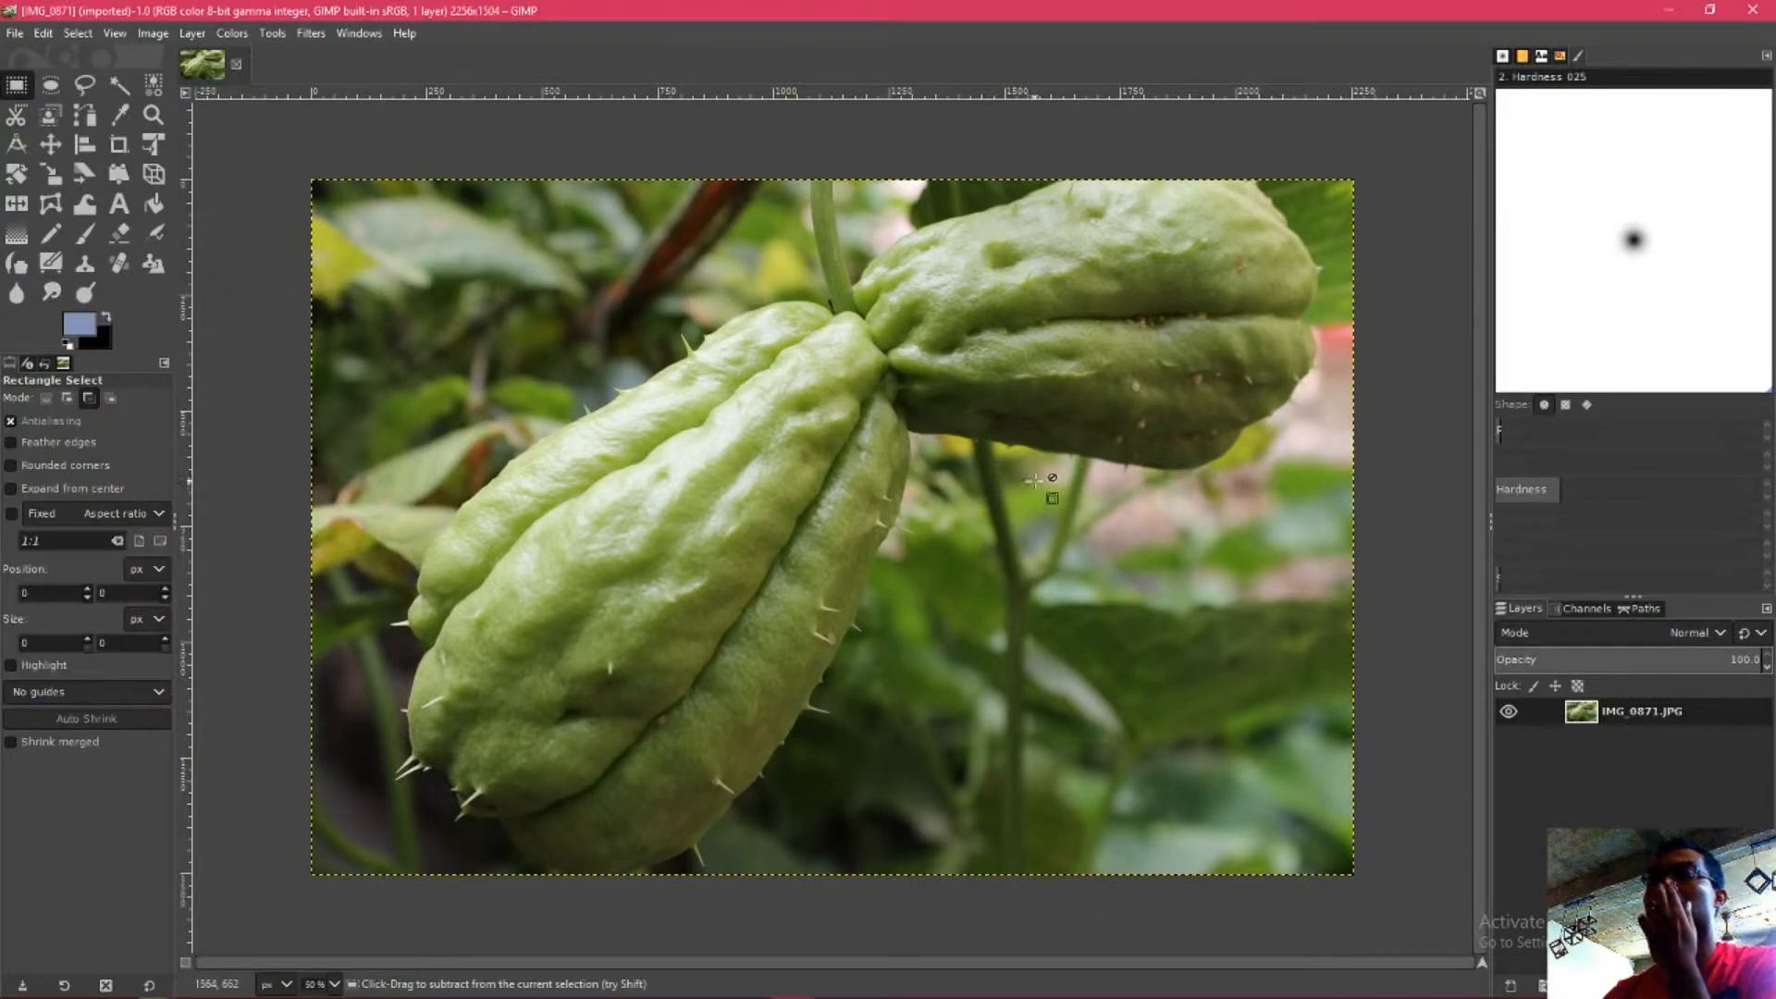
{"action": "left_click", "coordinate": [1605, 718]}
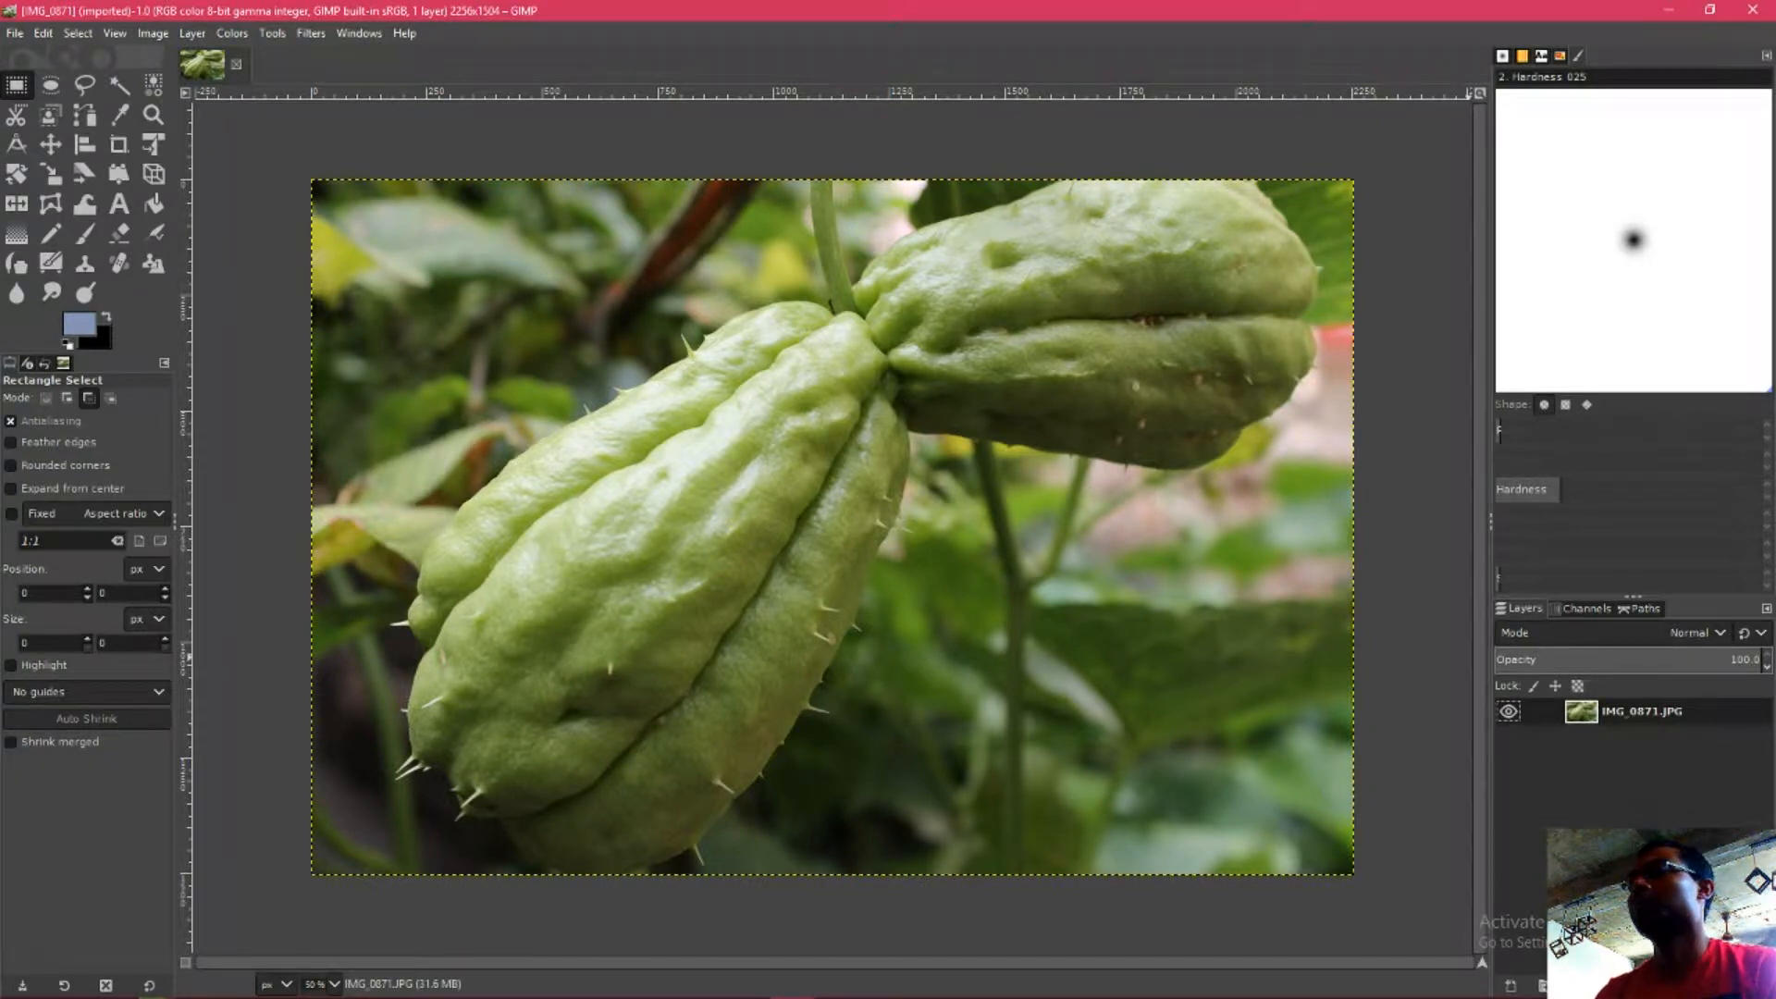
{"action": "left_click", "coordinate": [1649, 986]}
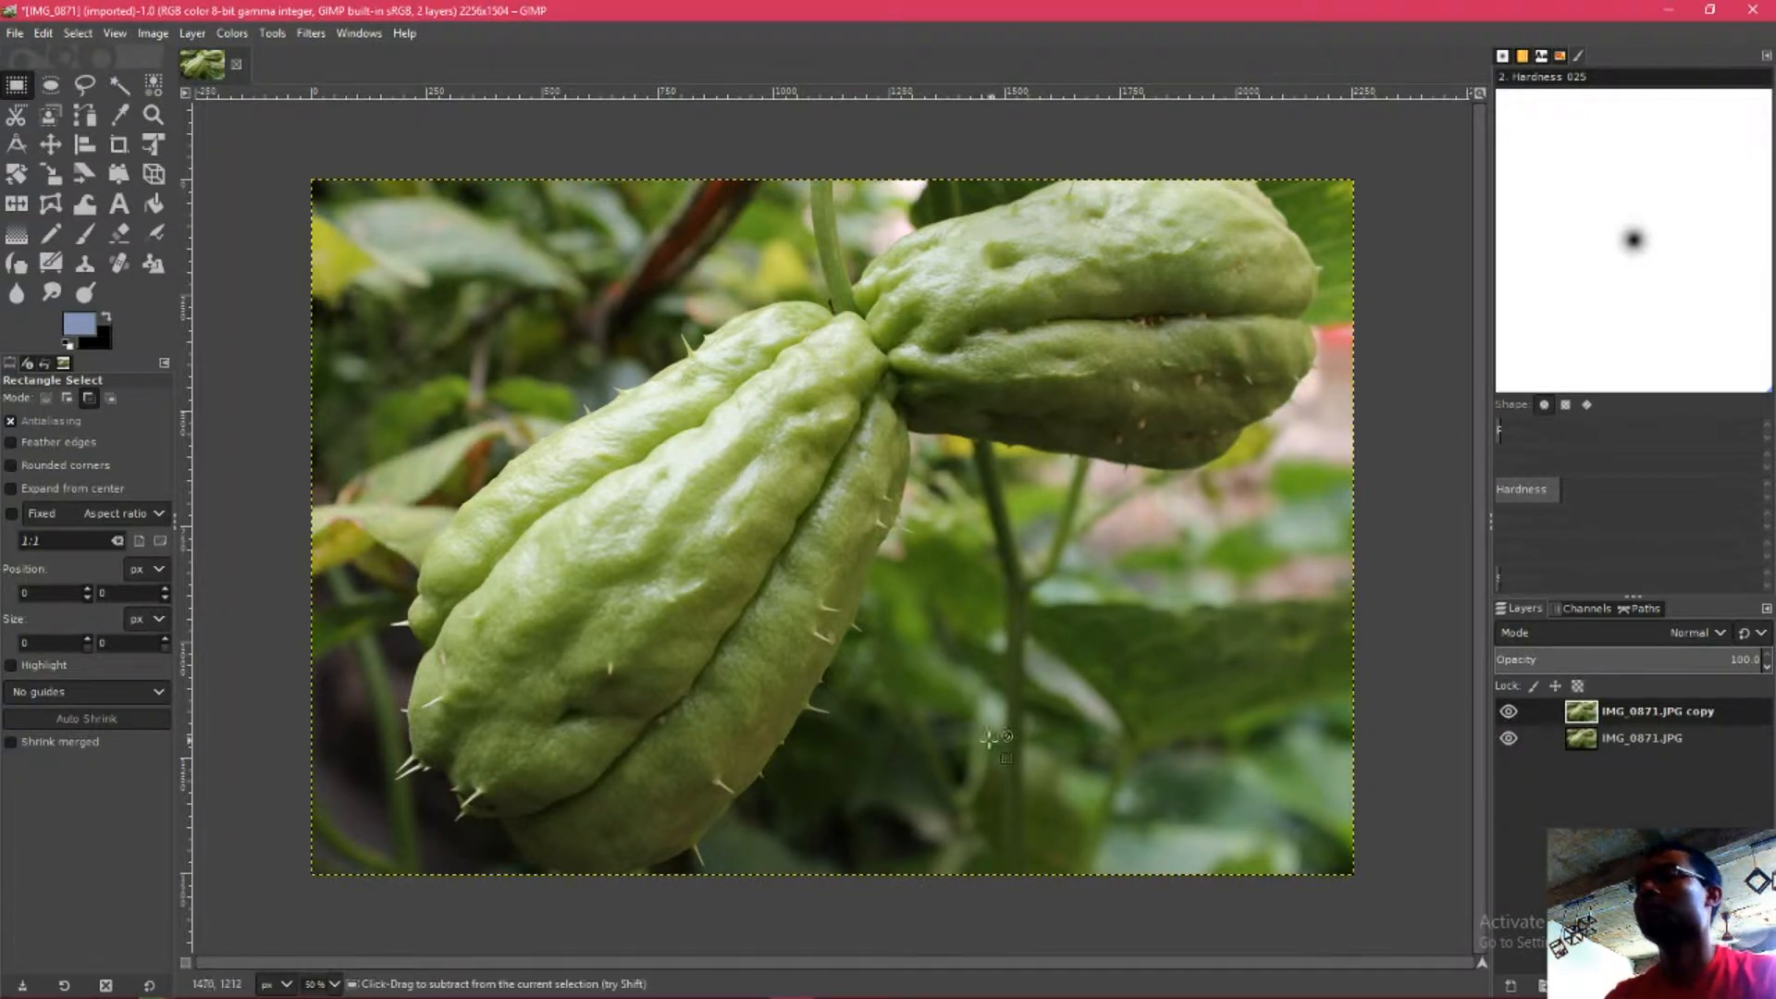
{"action": "left_click", "coordinate": [1508, 740]}
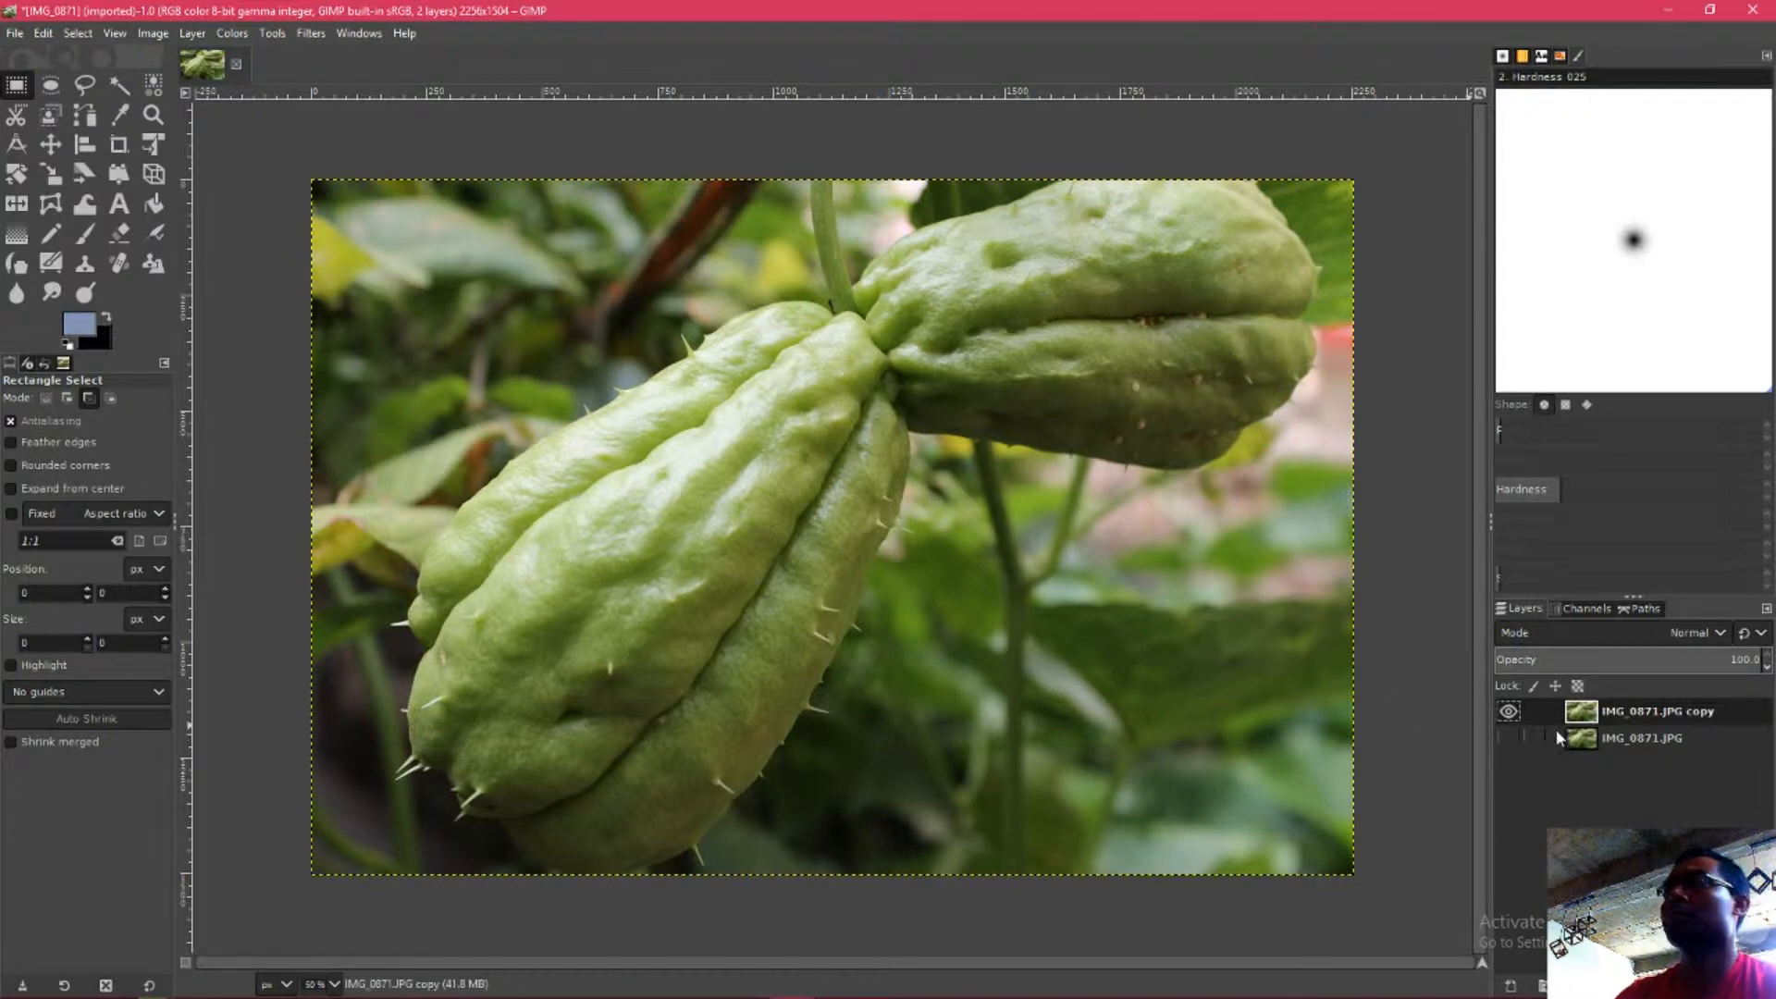
- Open the Levels adjustment on the copied layer and apply Auto Input Levels to all channels
{"action": "left_click", "coordinate": [235, 33]}
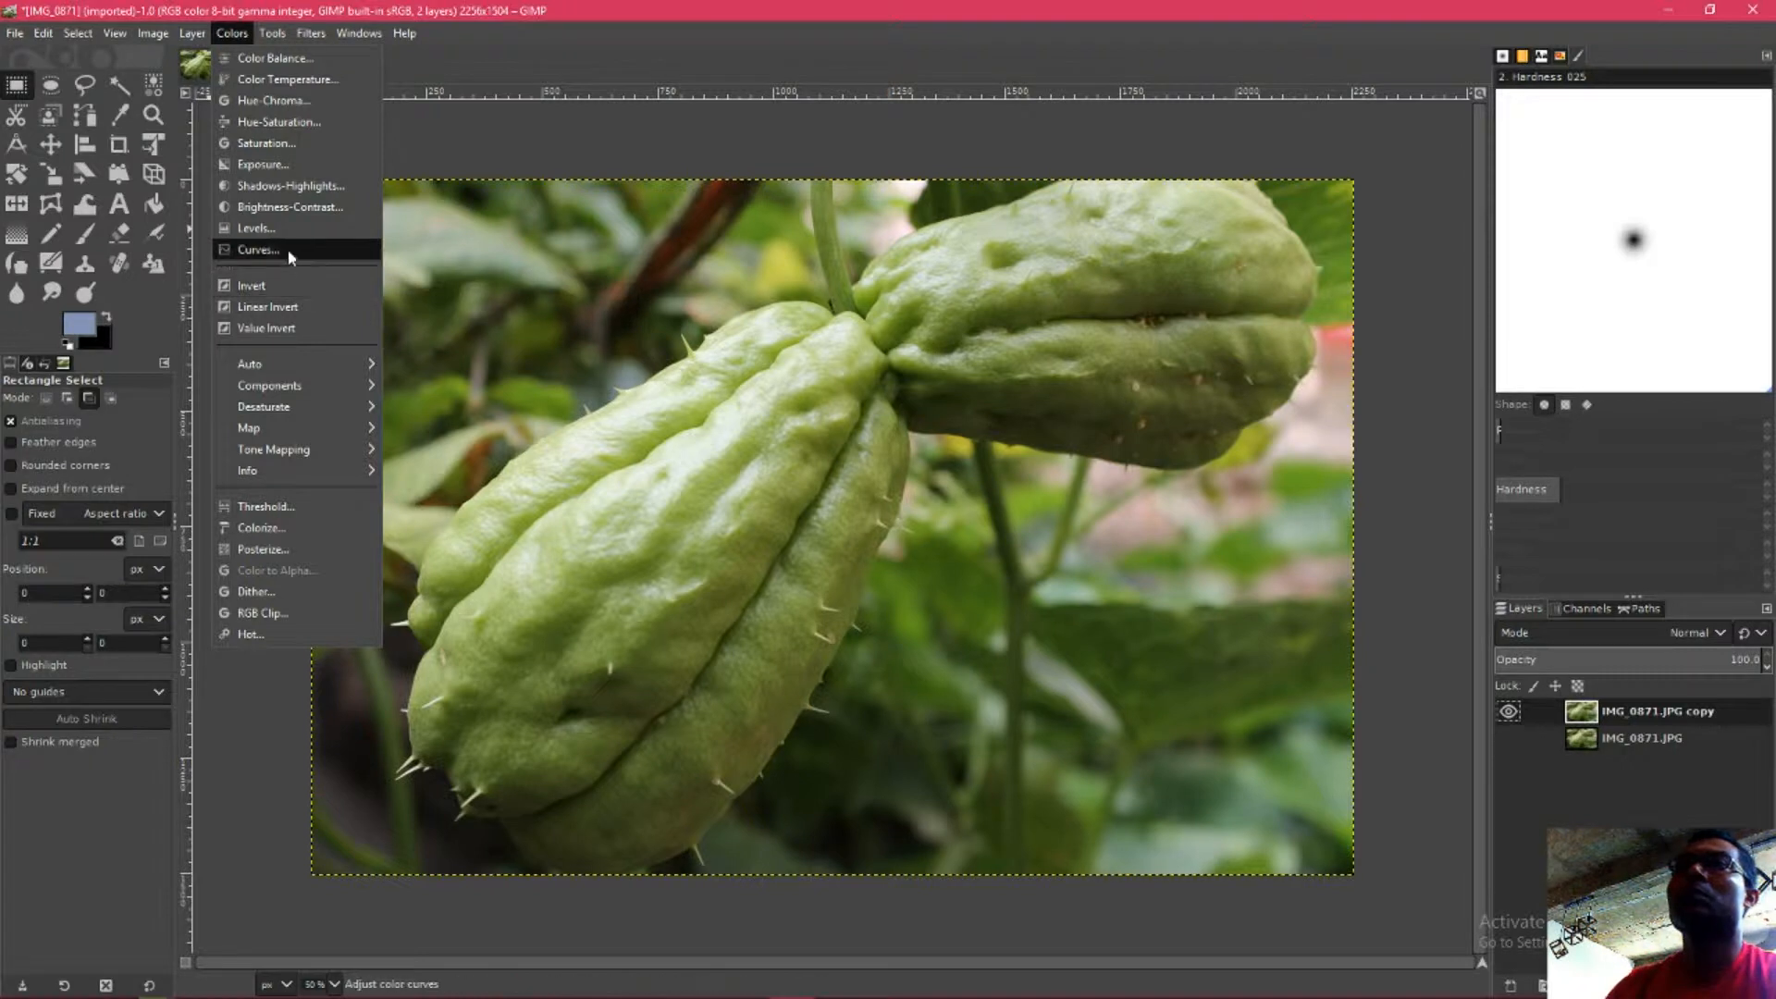
{"action": "left_click", "coordinate": [277, 230]}
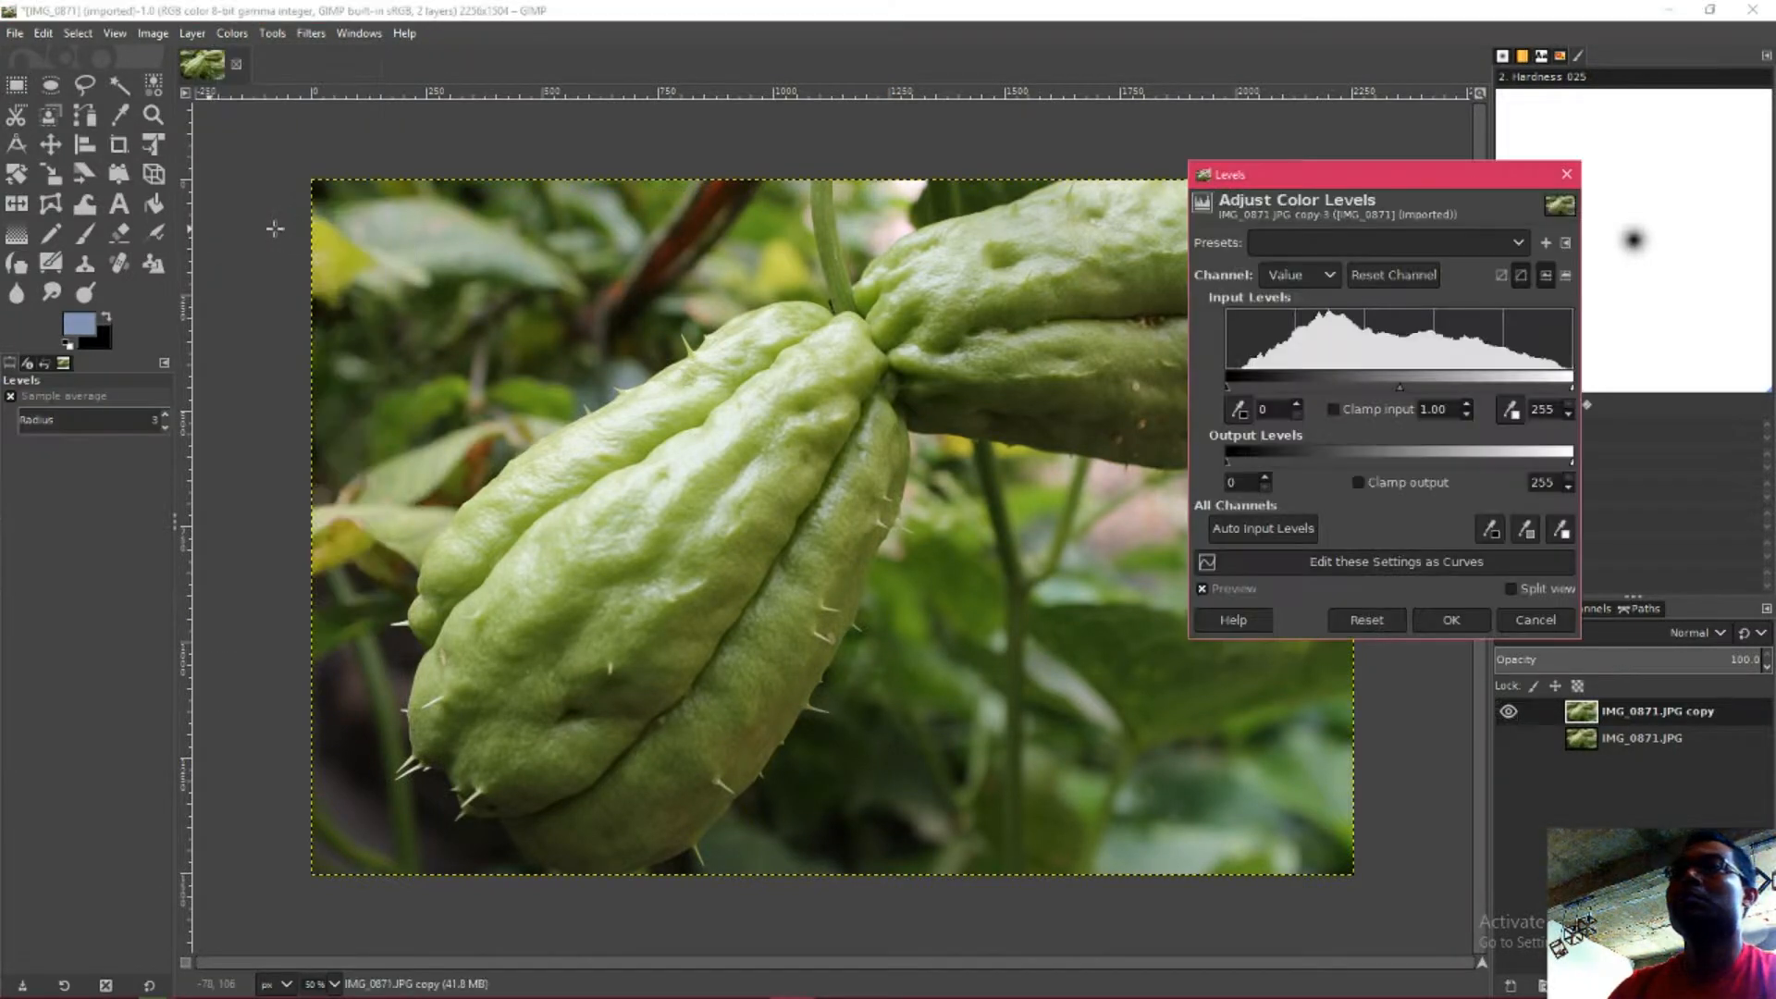
{"action": "left_click_drag", "start_coordinate": [1292, 181], "coordinate": [1151, 191]}
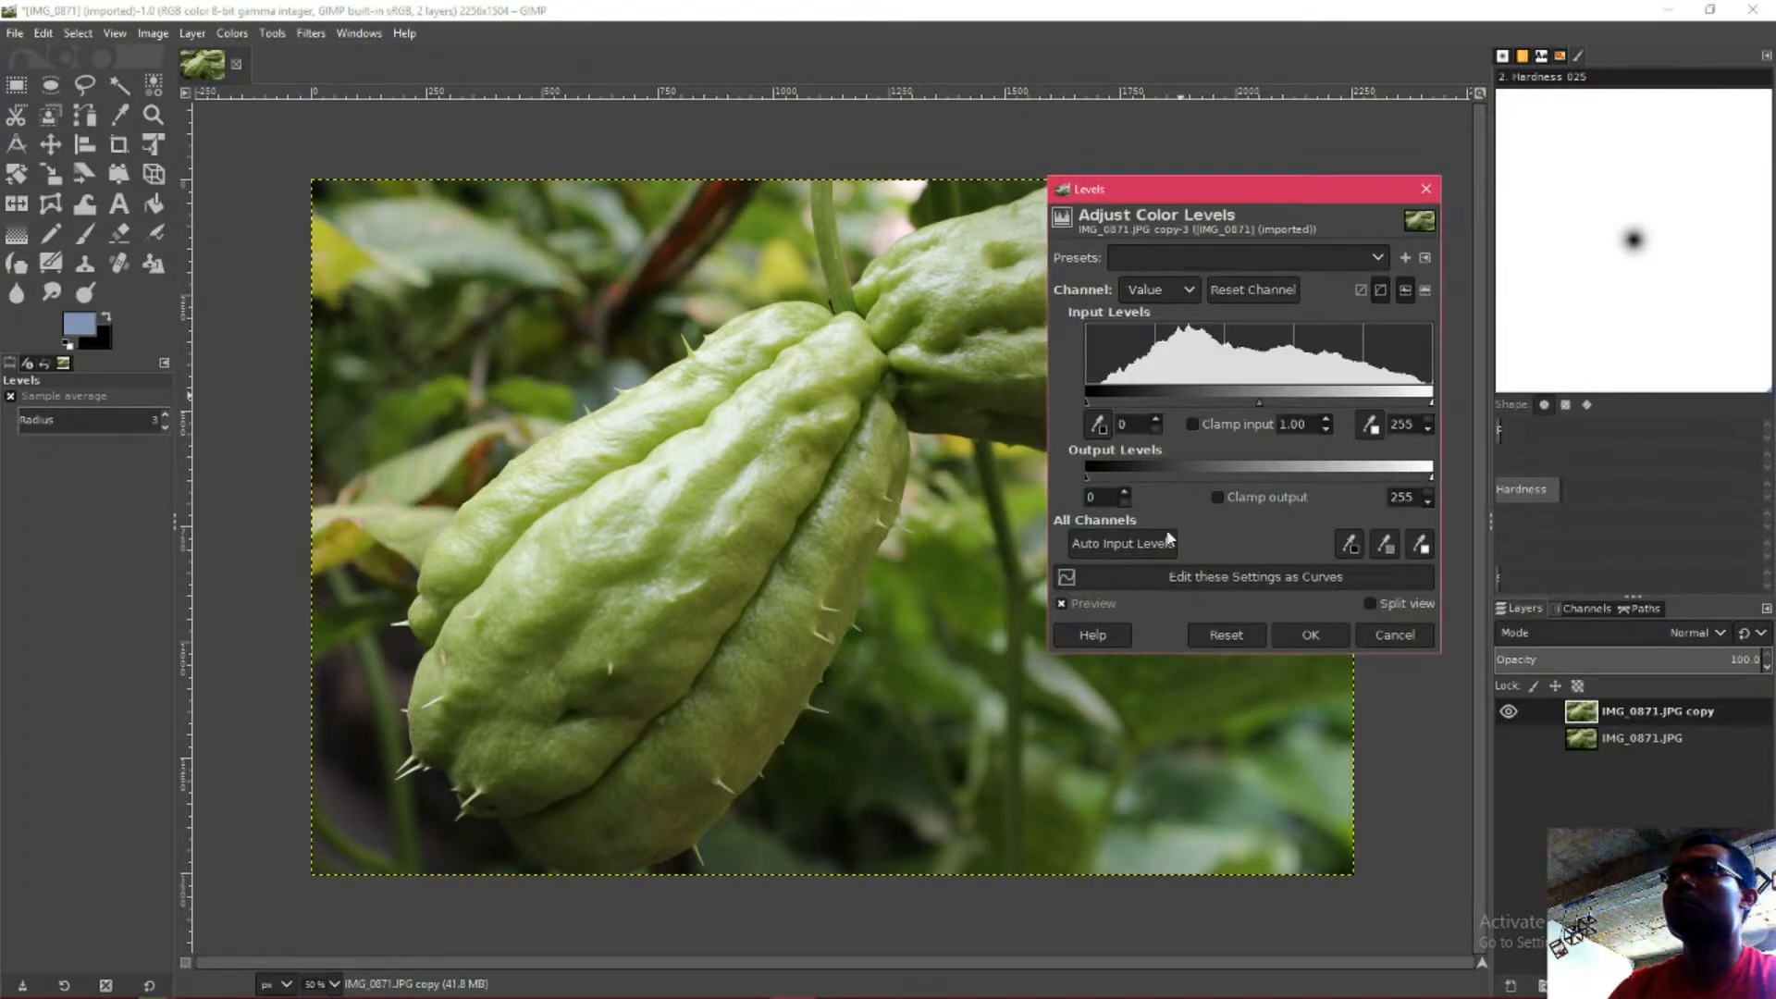
{"action": "left_click", "coordinate": [1117, 544]}
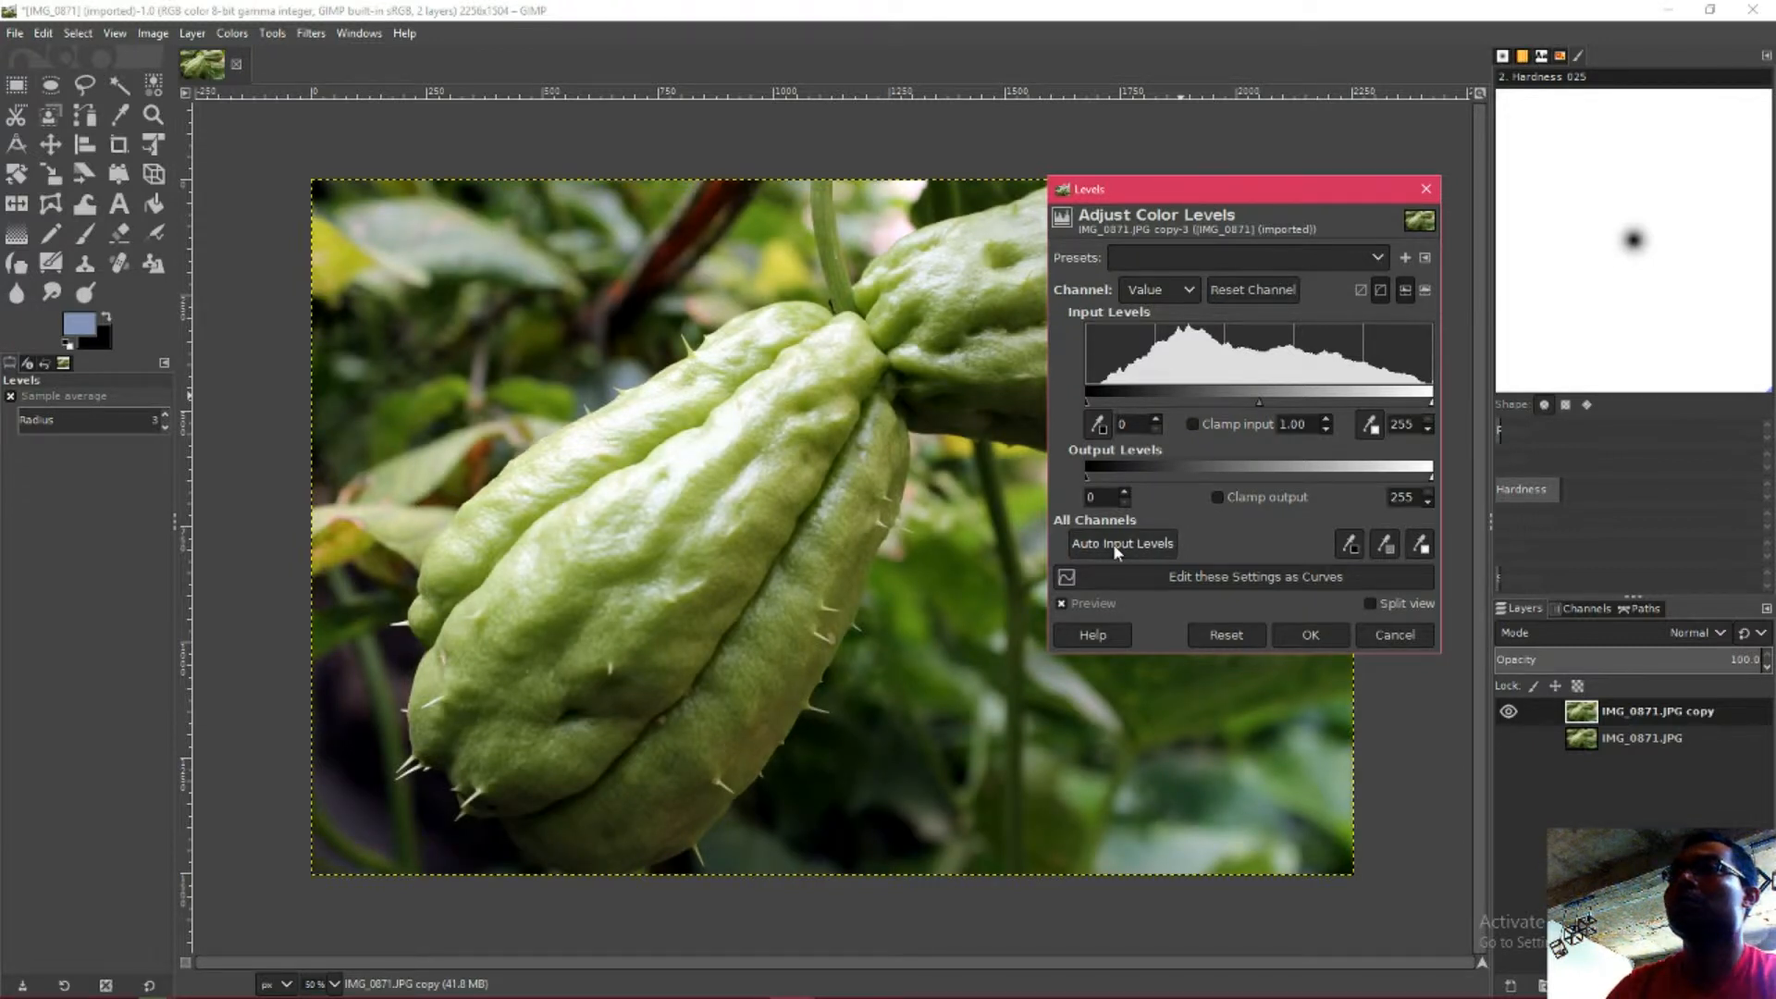
- Compare the photo with and without the levels preview, and apply the adjustment with the preview enabled
{"action": "left_click", "coordinate": [1063, 605]}
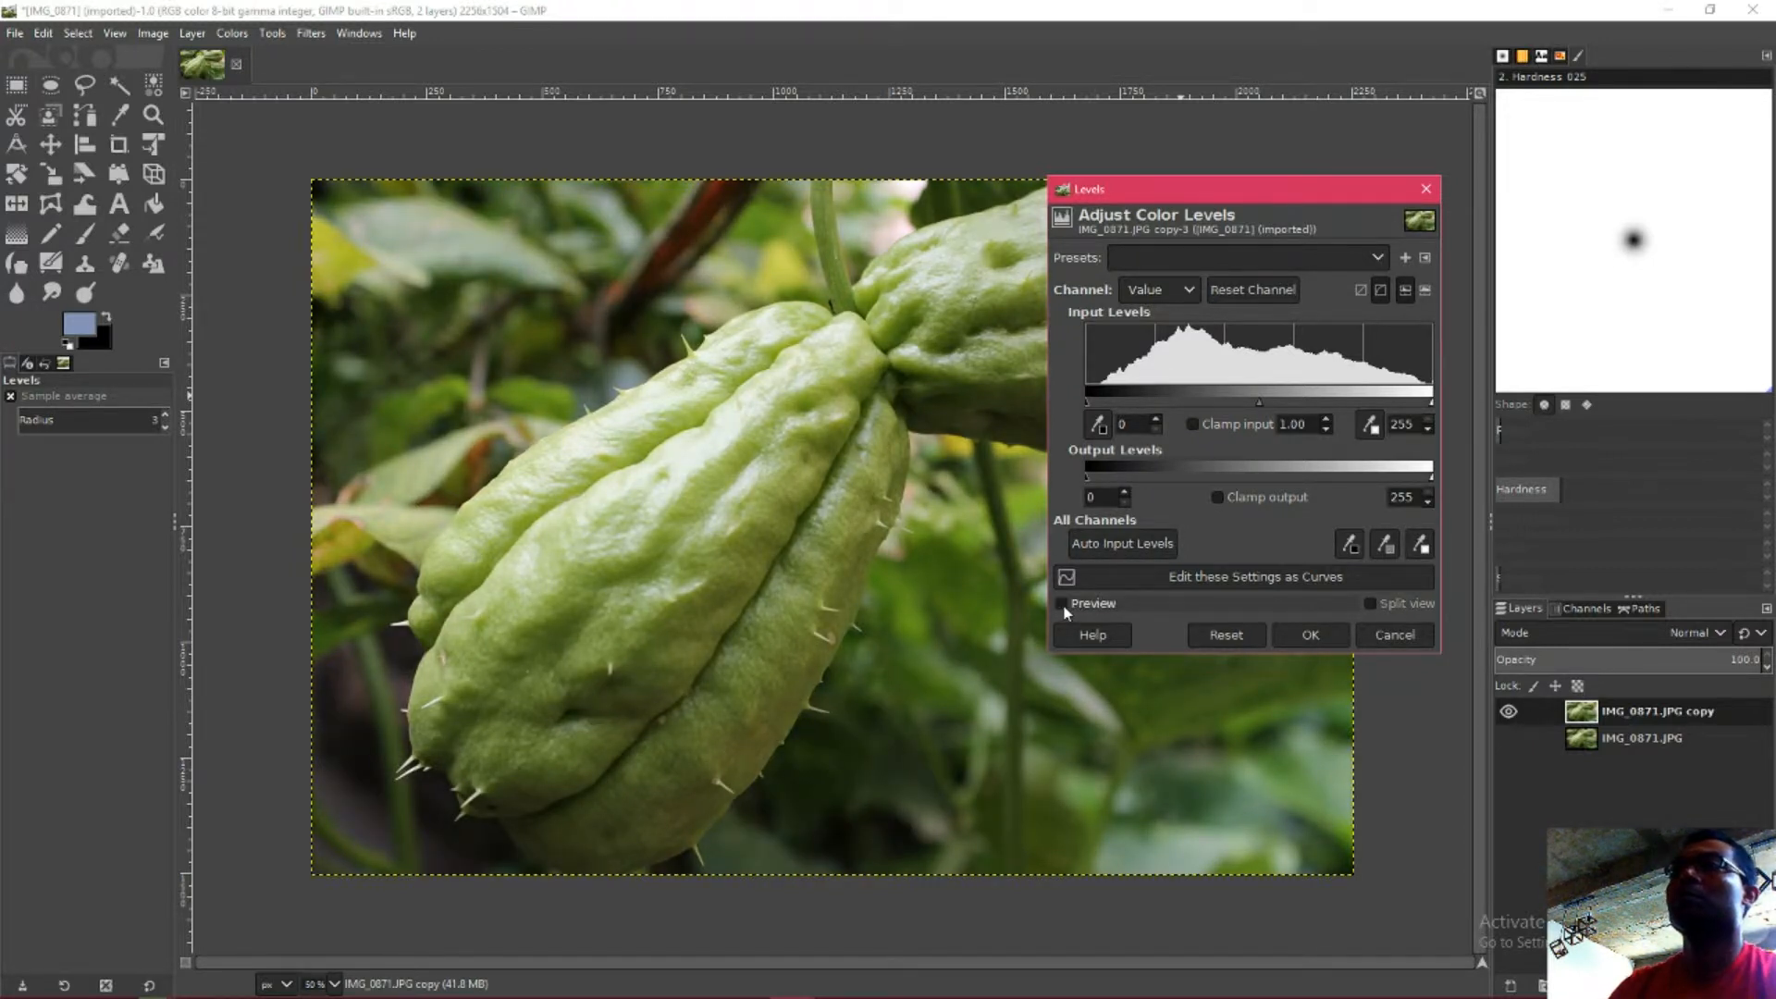
{"action": "left_click", "coordinate": [1062, 605]}
{"action": "left_click", "coordinate": [1063, 605]}
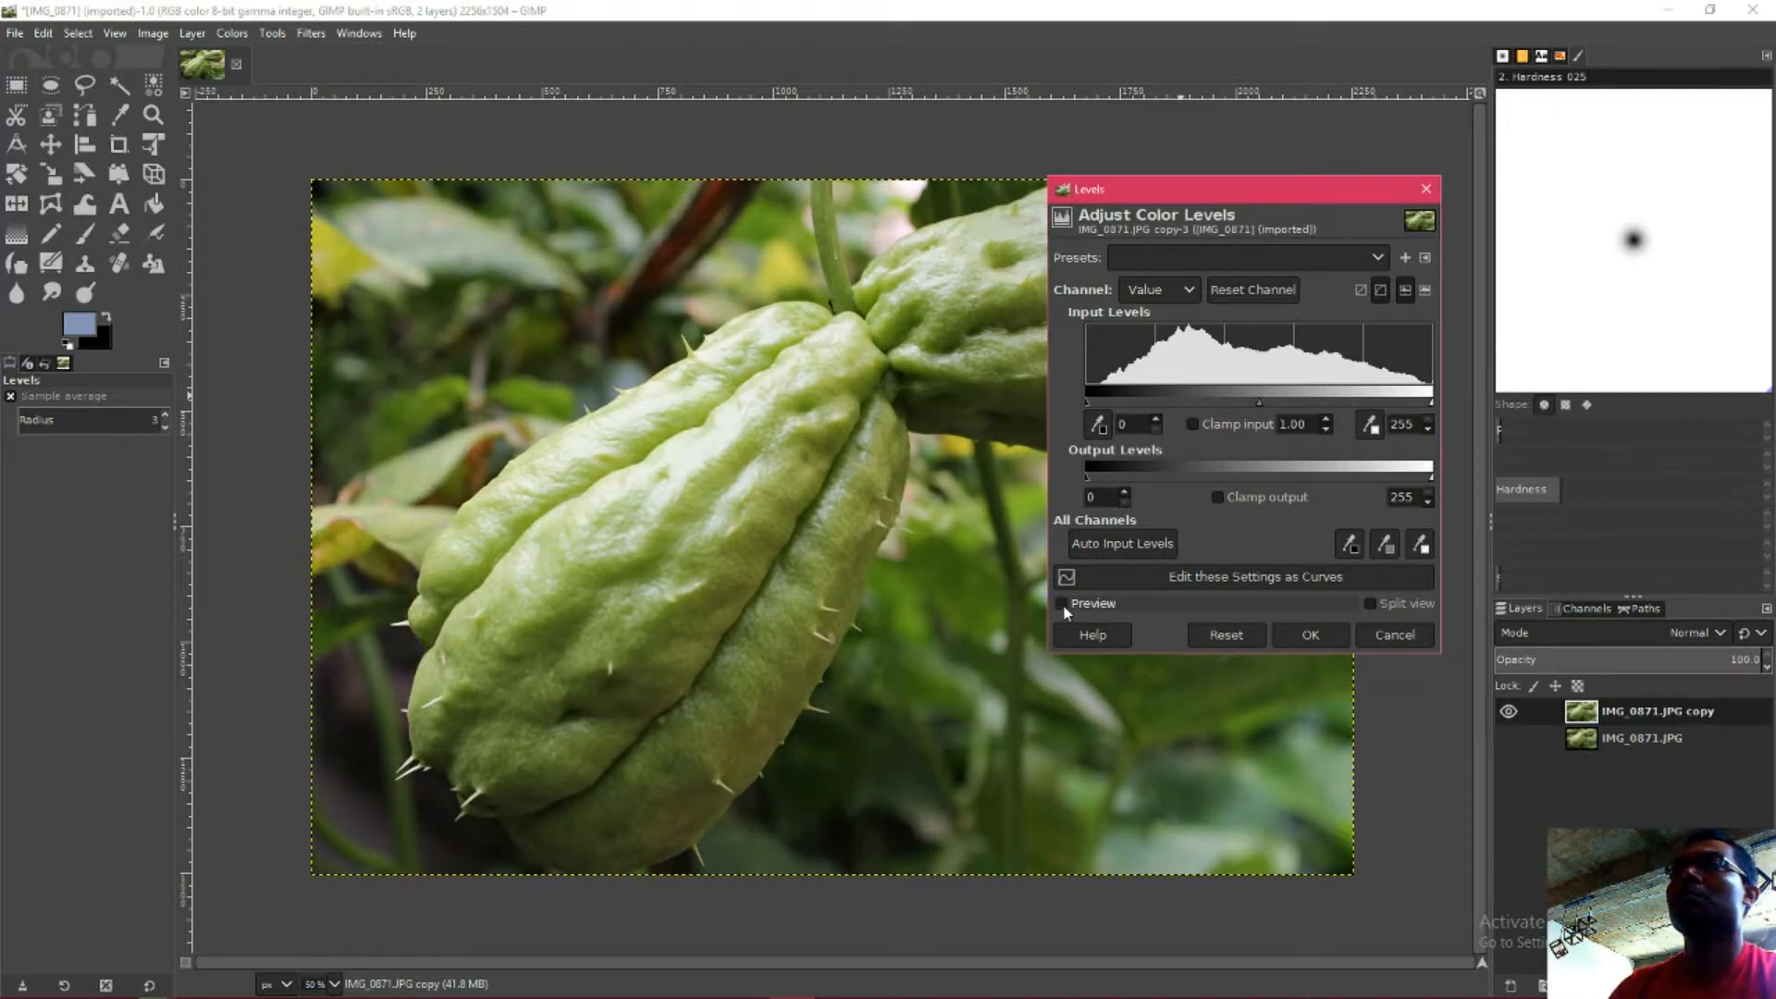
{"action": "left_click", "coordinate": [1063, 605]}
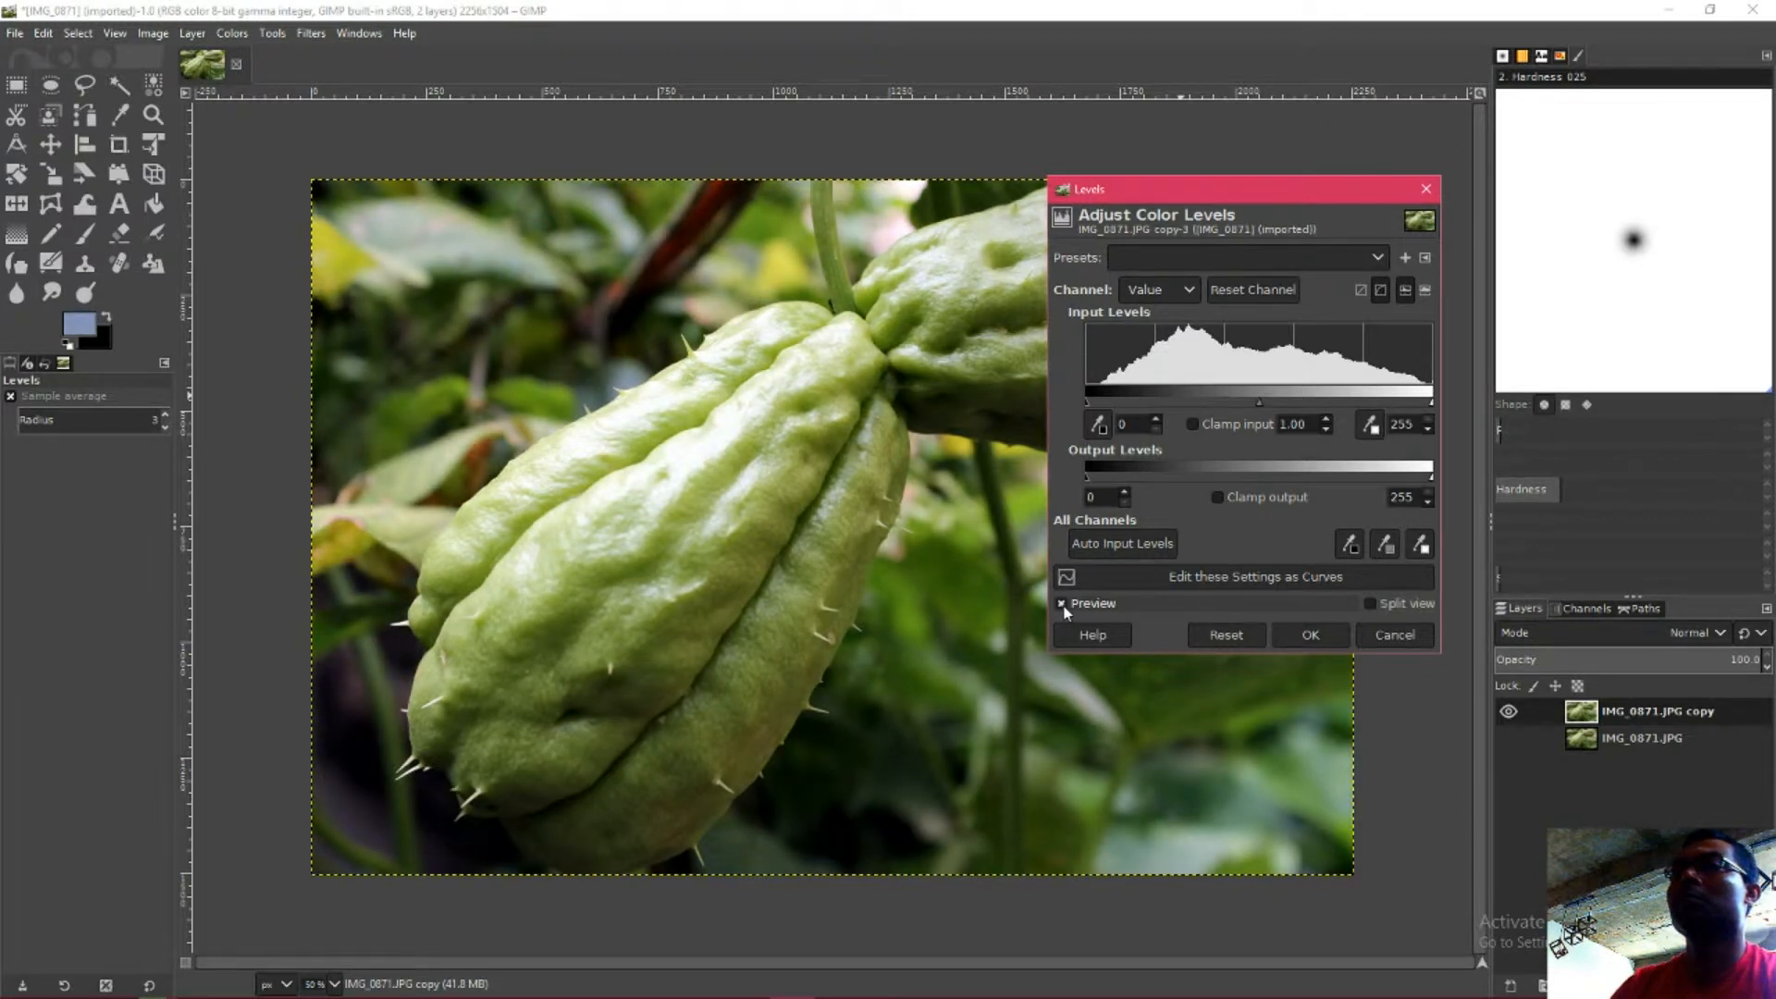
{"action": "left_click", "coordinate": [1063, 605]}
{"action": "left_click", "coordinate": [1063, 605]}
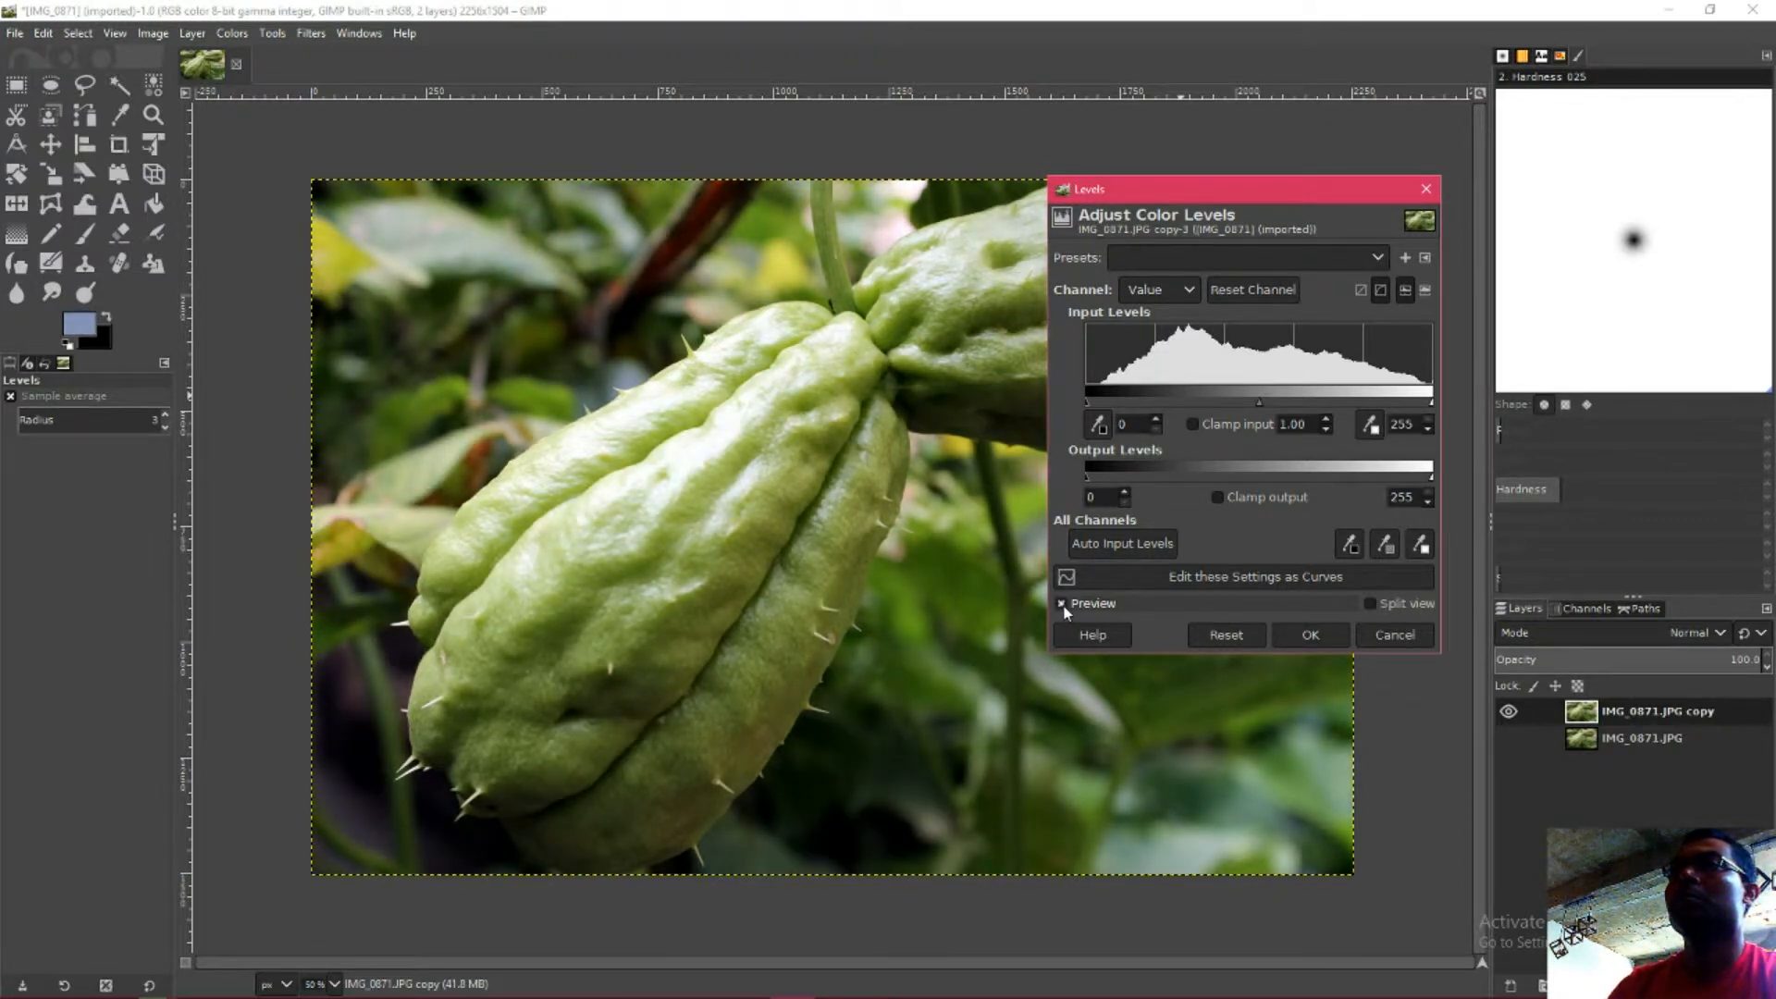
{"action": "left_click", "coordinate": [1063, 605]}
{"action": "left_click", "coordinate": [1063, 605]}
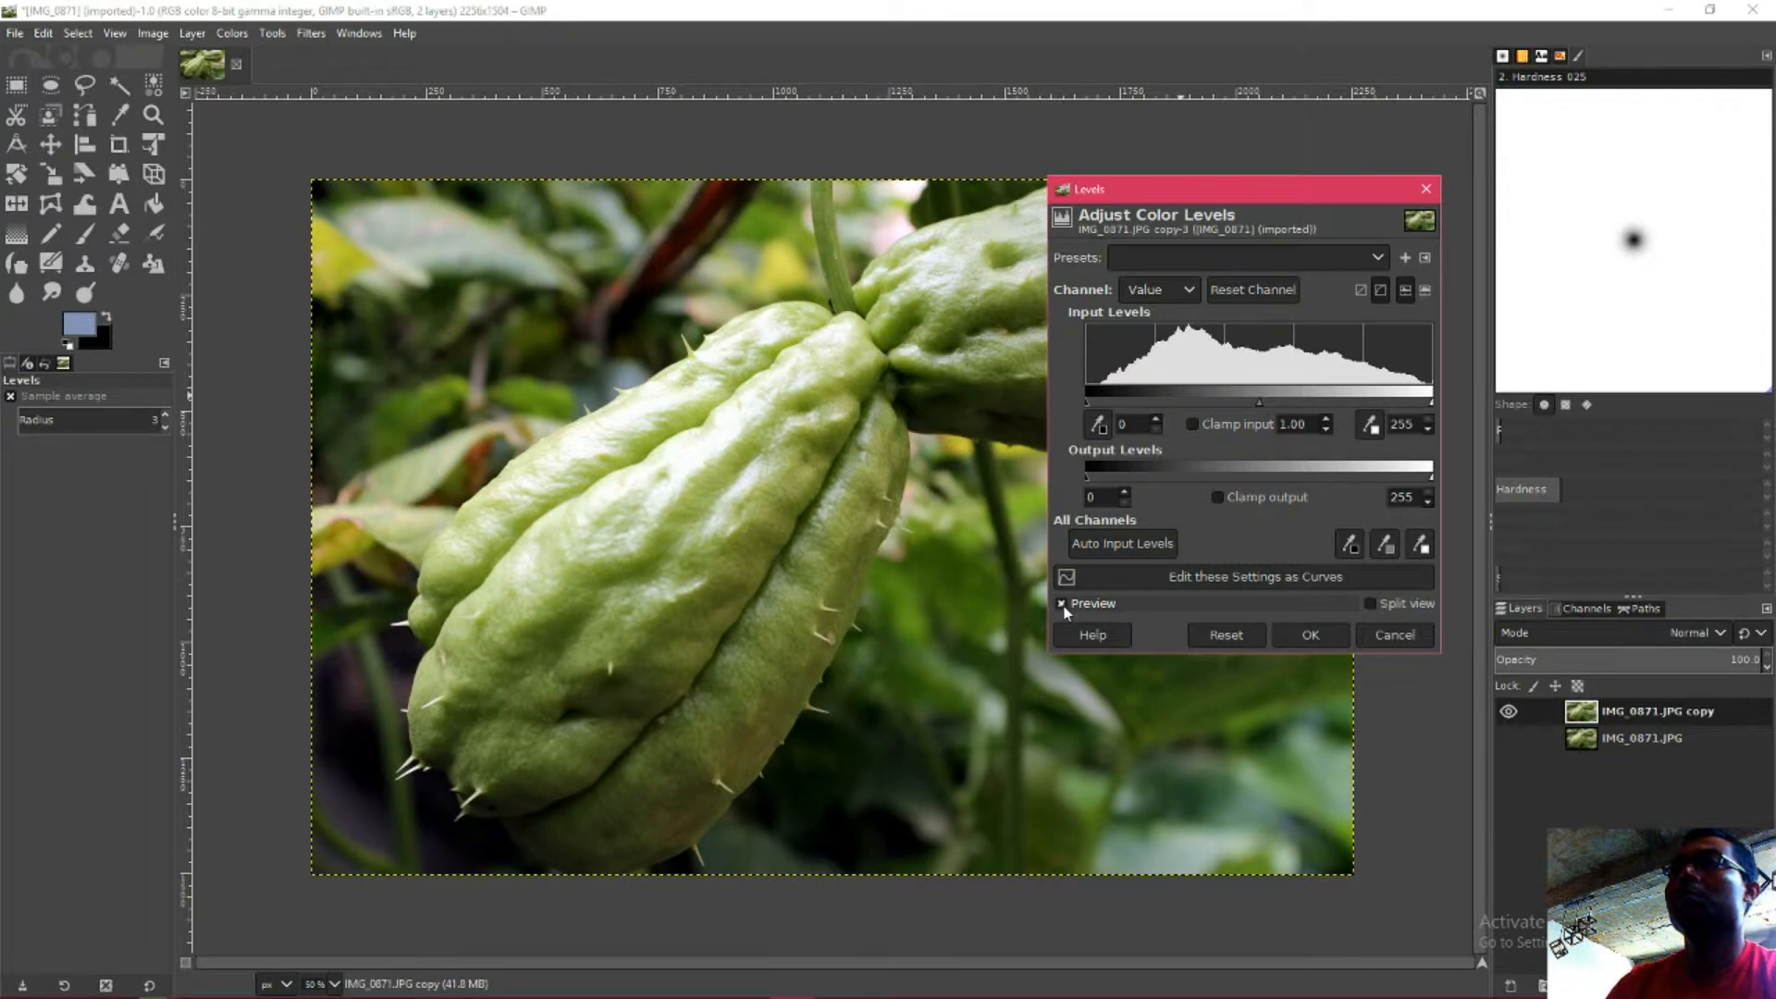
{"action": "left_click", "coordinate": [1063, 605]}
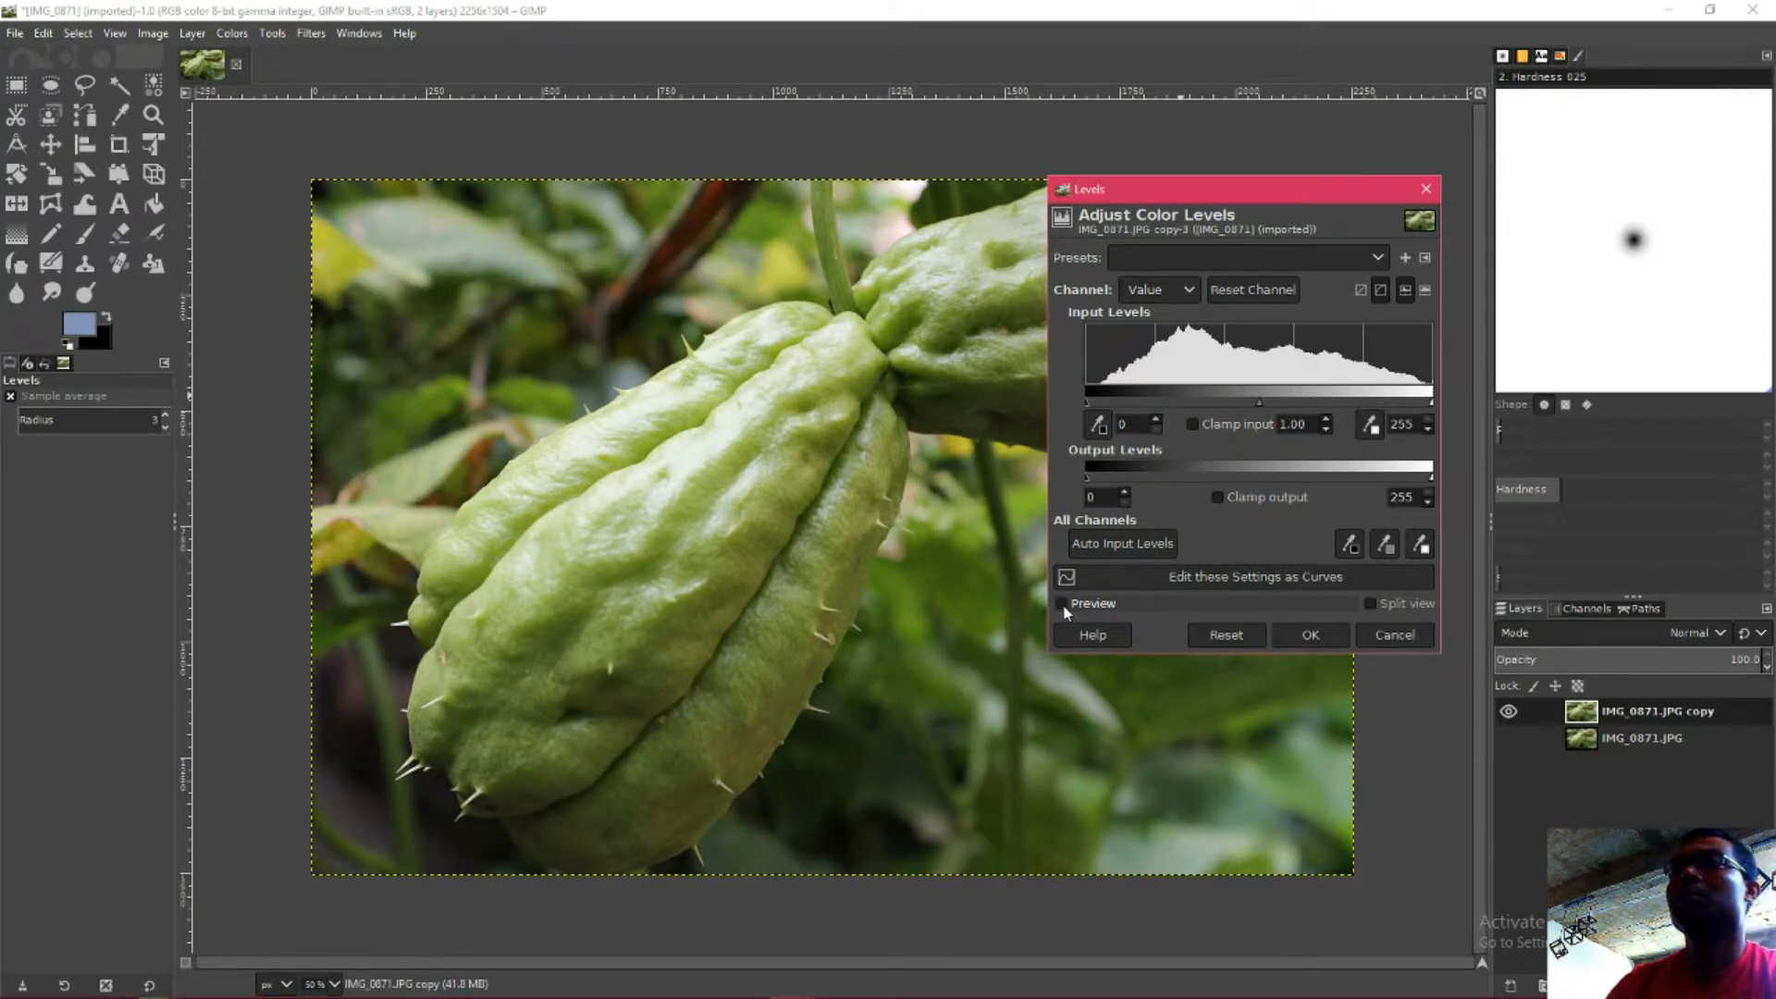
{"action": "left_click", "coordinate": [1063, 605]}
{"action": "left_click", "coordinate": [1063, 605]}
{"action": "left_click", "coordinate": [1063, 605]}
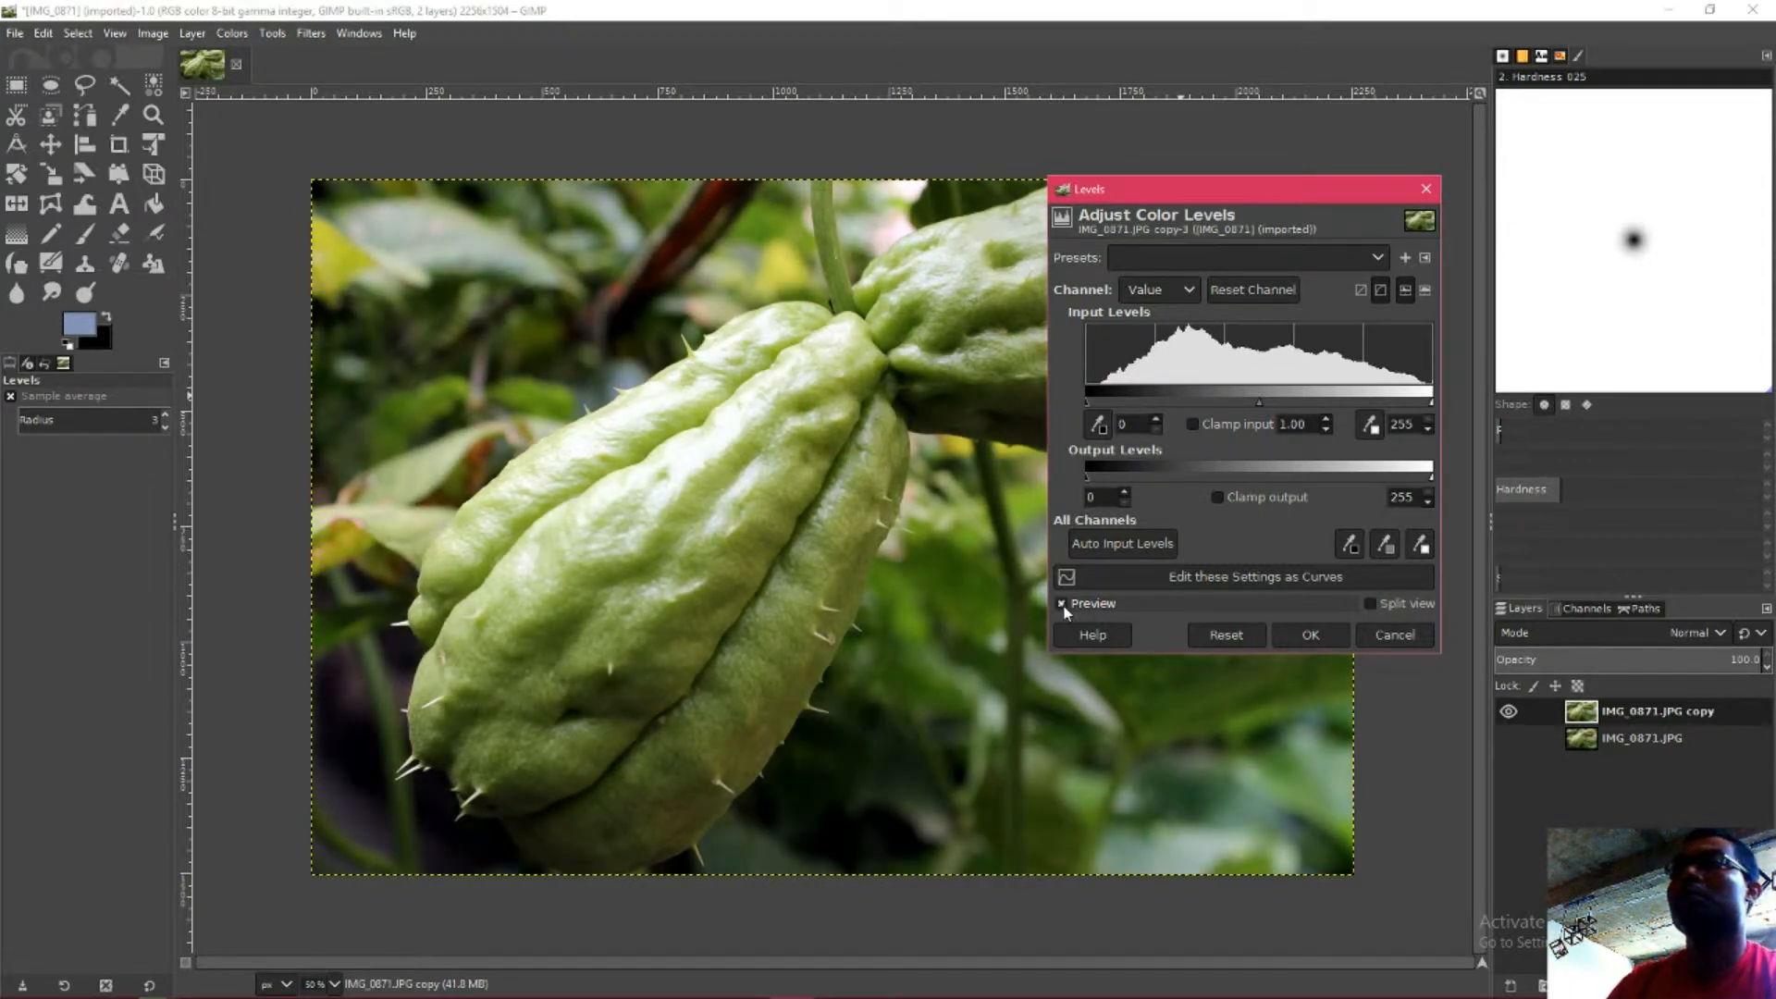
{"action": "left_click", "coordinate": [1311, 635]}
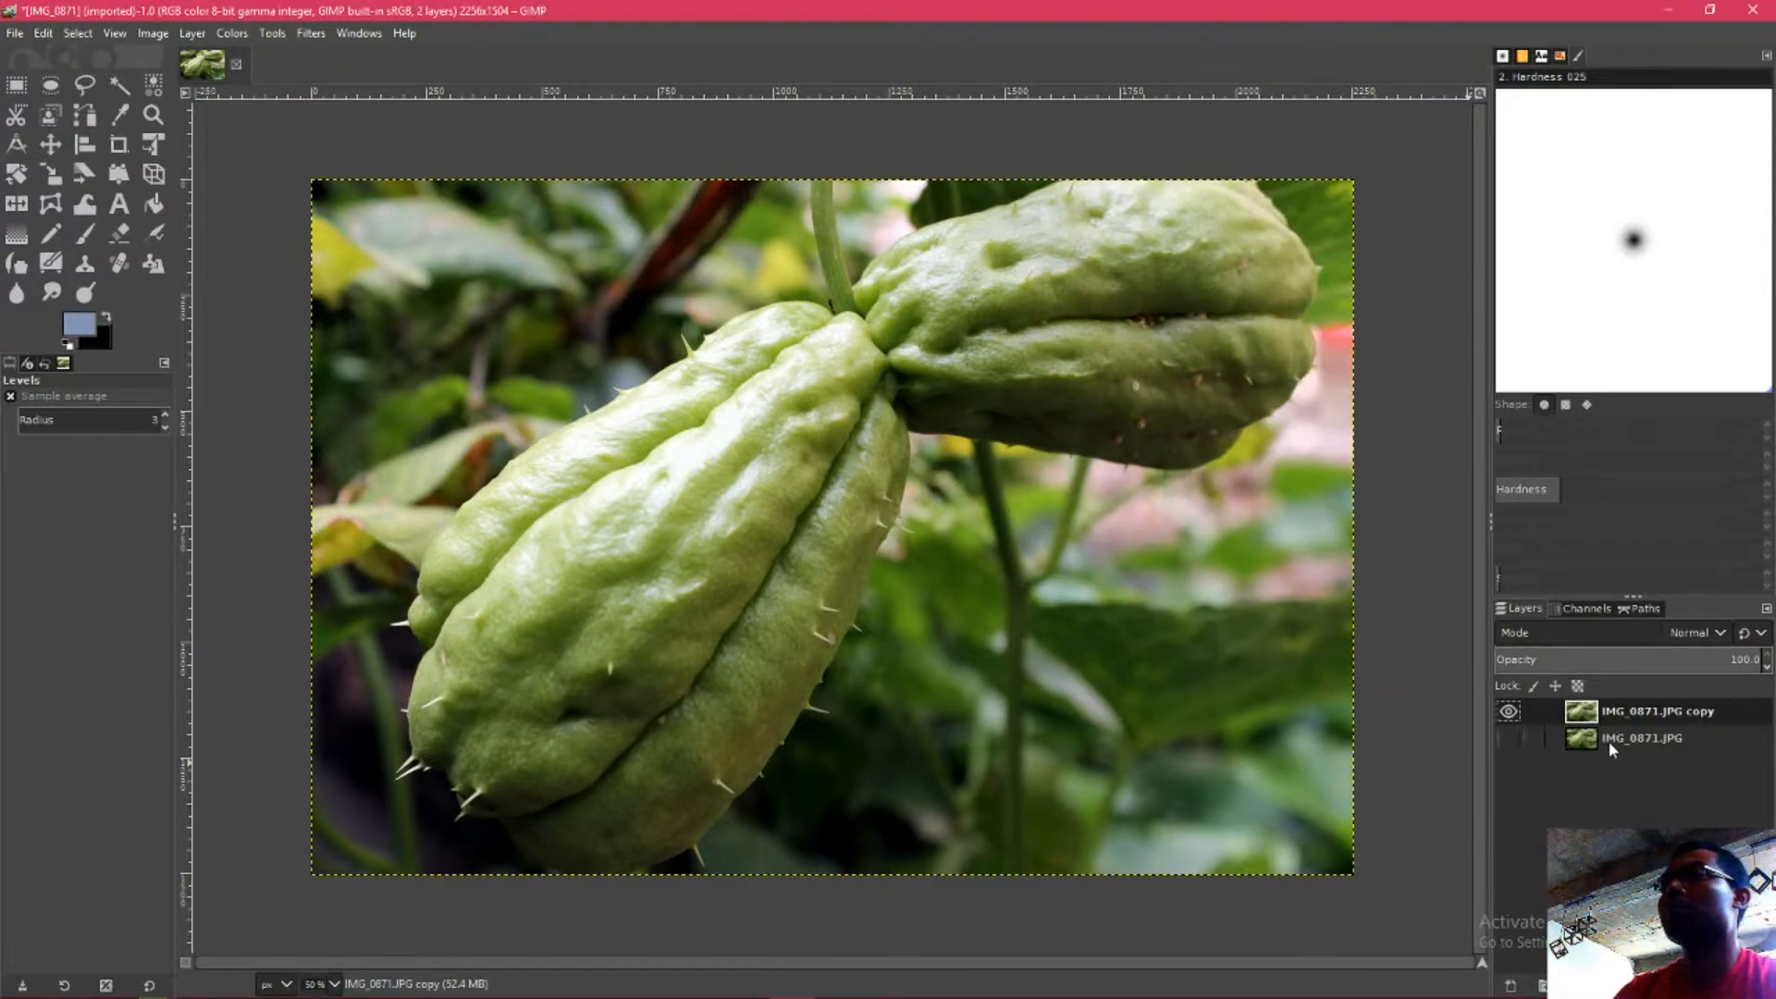
{"action": "left_click", "coordinate": [1515, 741]}
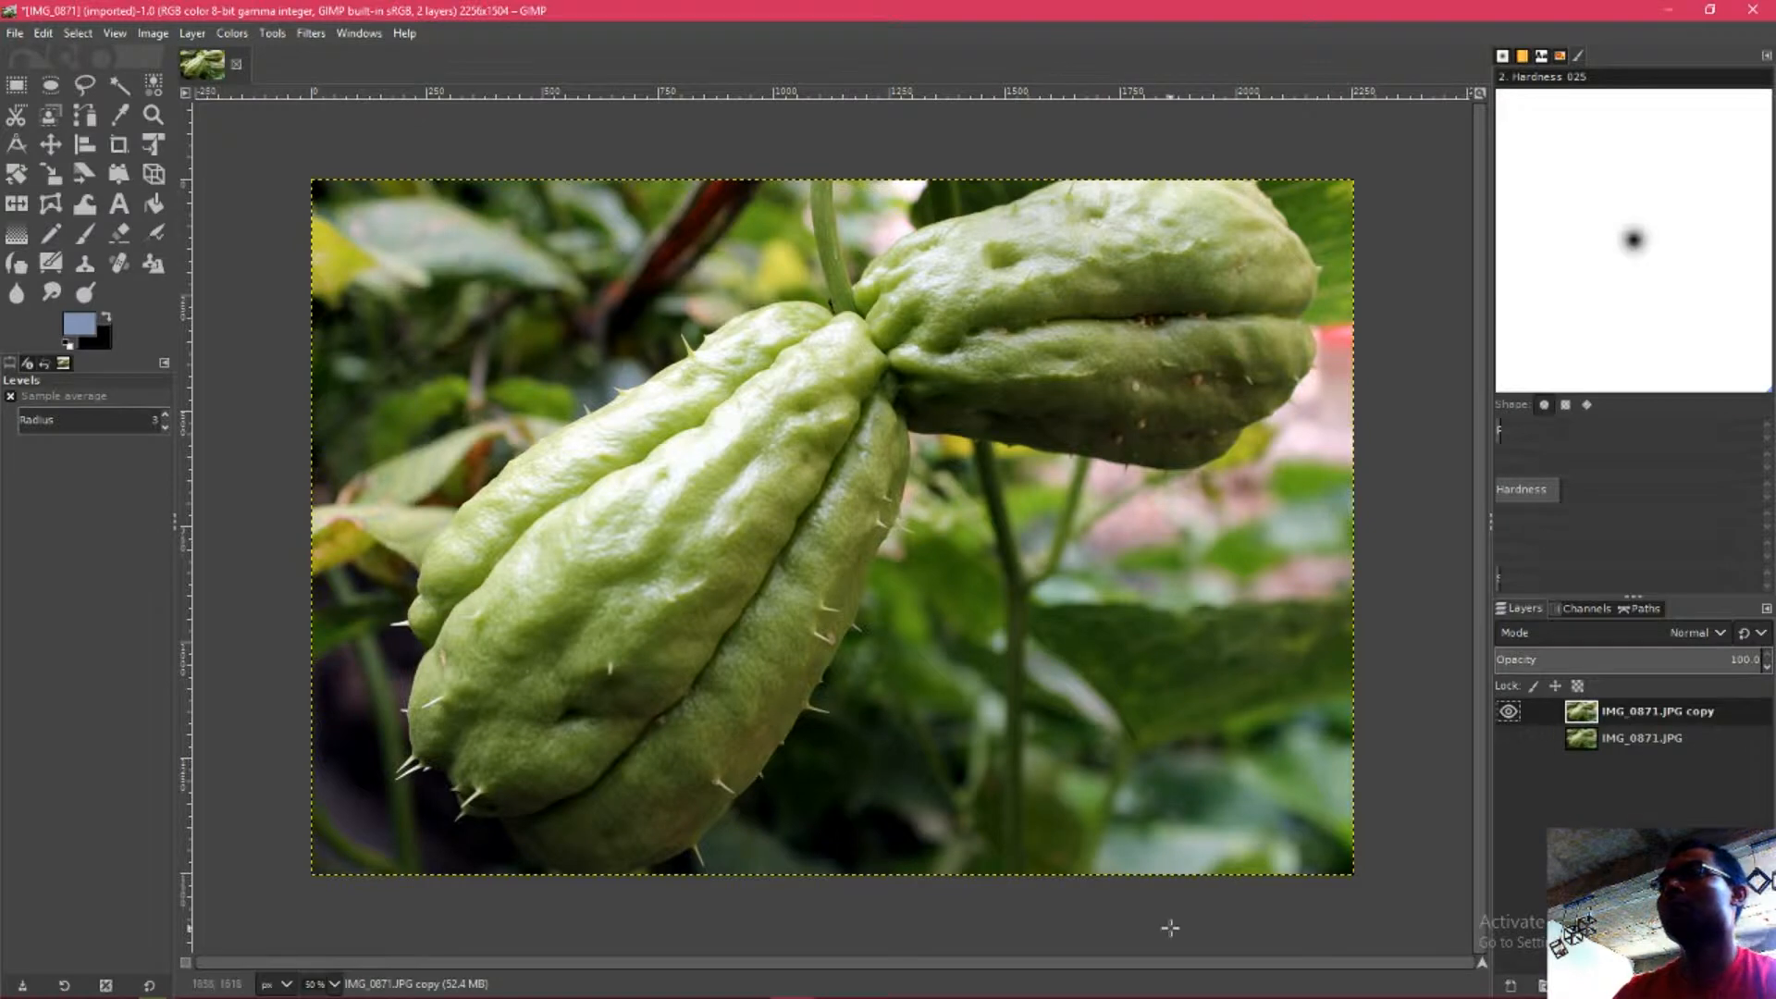
{"action": "left_click", "coordinate": [231, 34]}
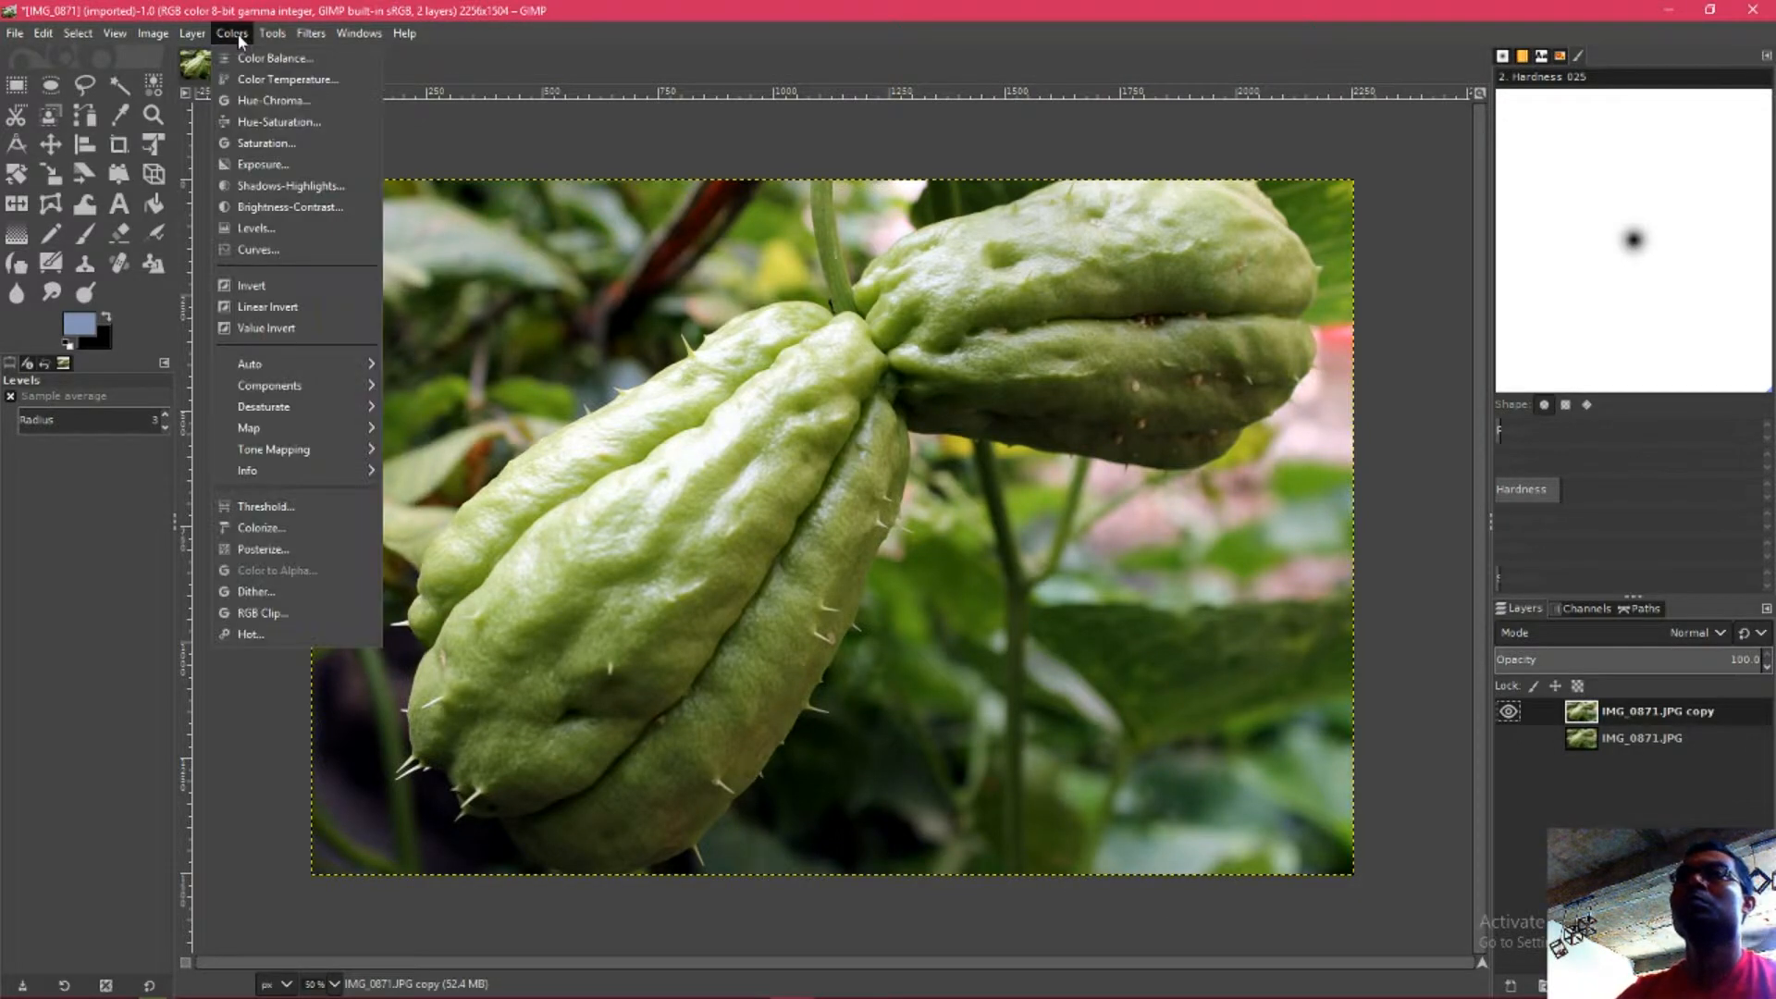
{"action": "left_click", "coordinate": [525, 176]}
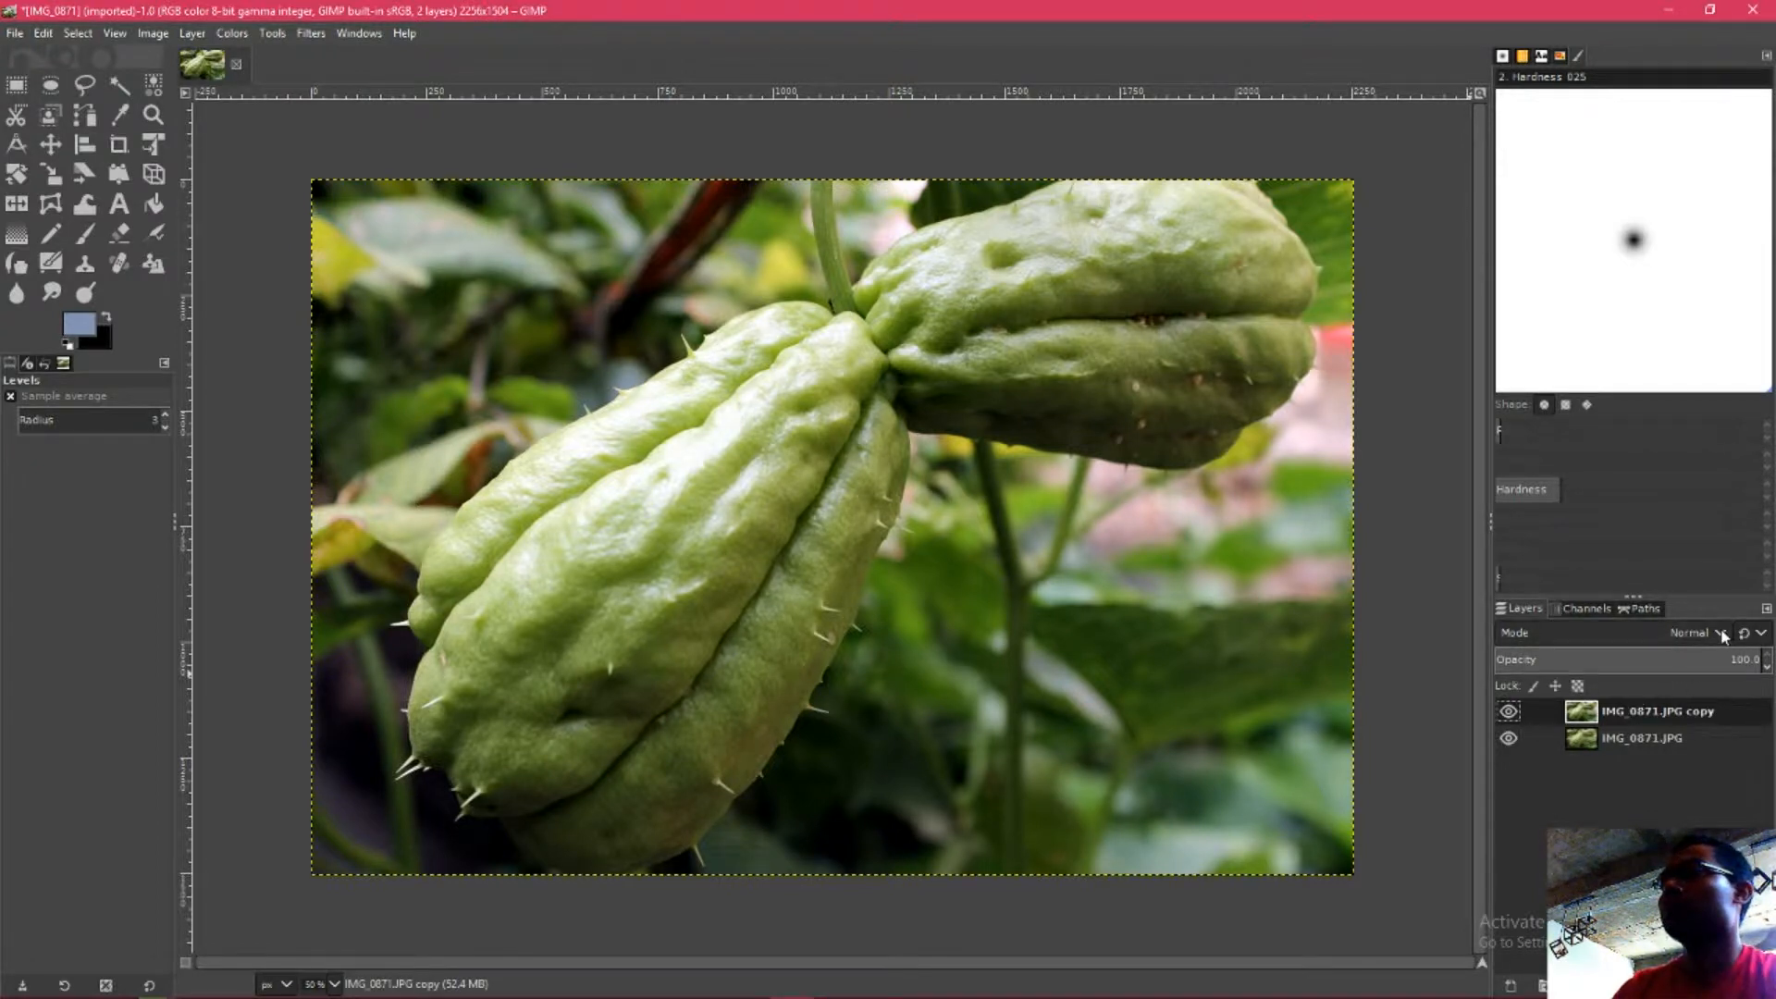
- Try the Dissolve, Color erase and Merge blend modes on the copied layer, comparing it with the original by toggling its visibility
{"action": "scroll", "coordinate": [1722, 642], "scroll_direction": "down", "scroll_amount": 1}
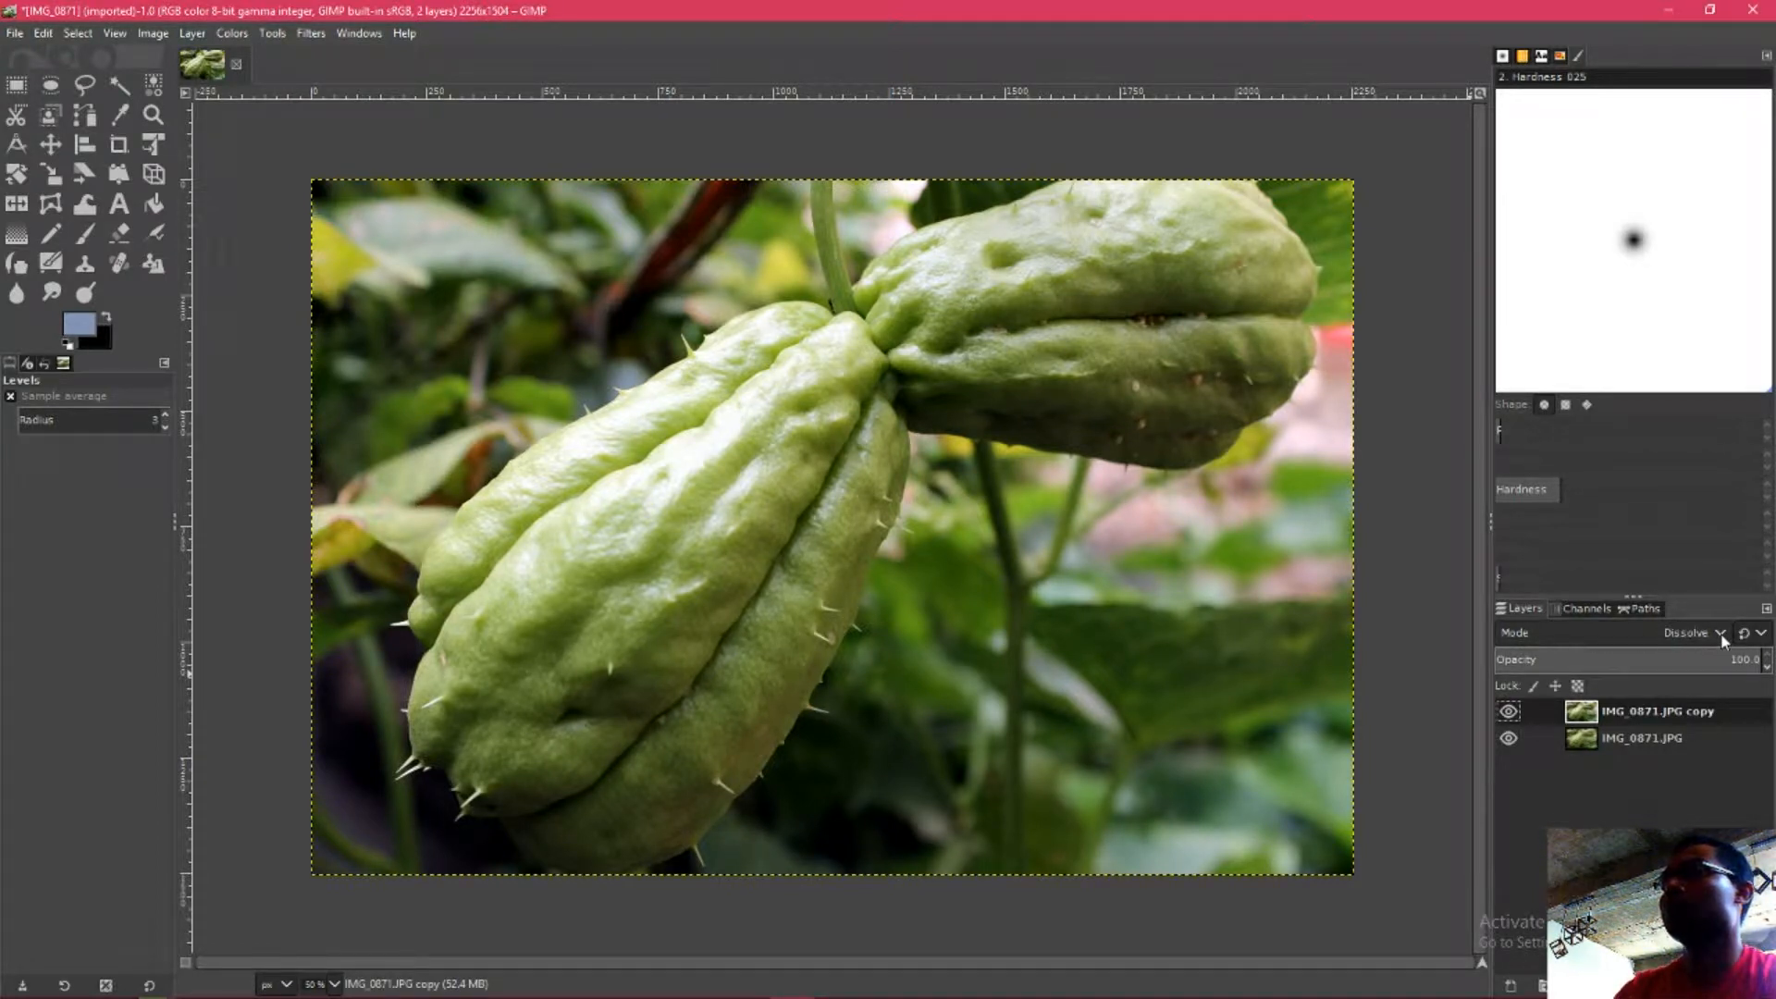
{"action": "scroll", "coordinate": [1723, 641], "scroll_direction": "down", "scroll_amount": 1}
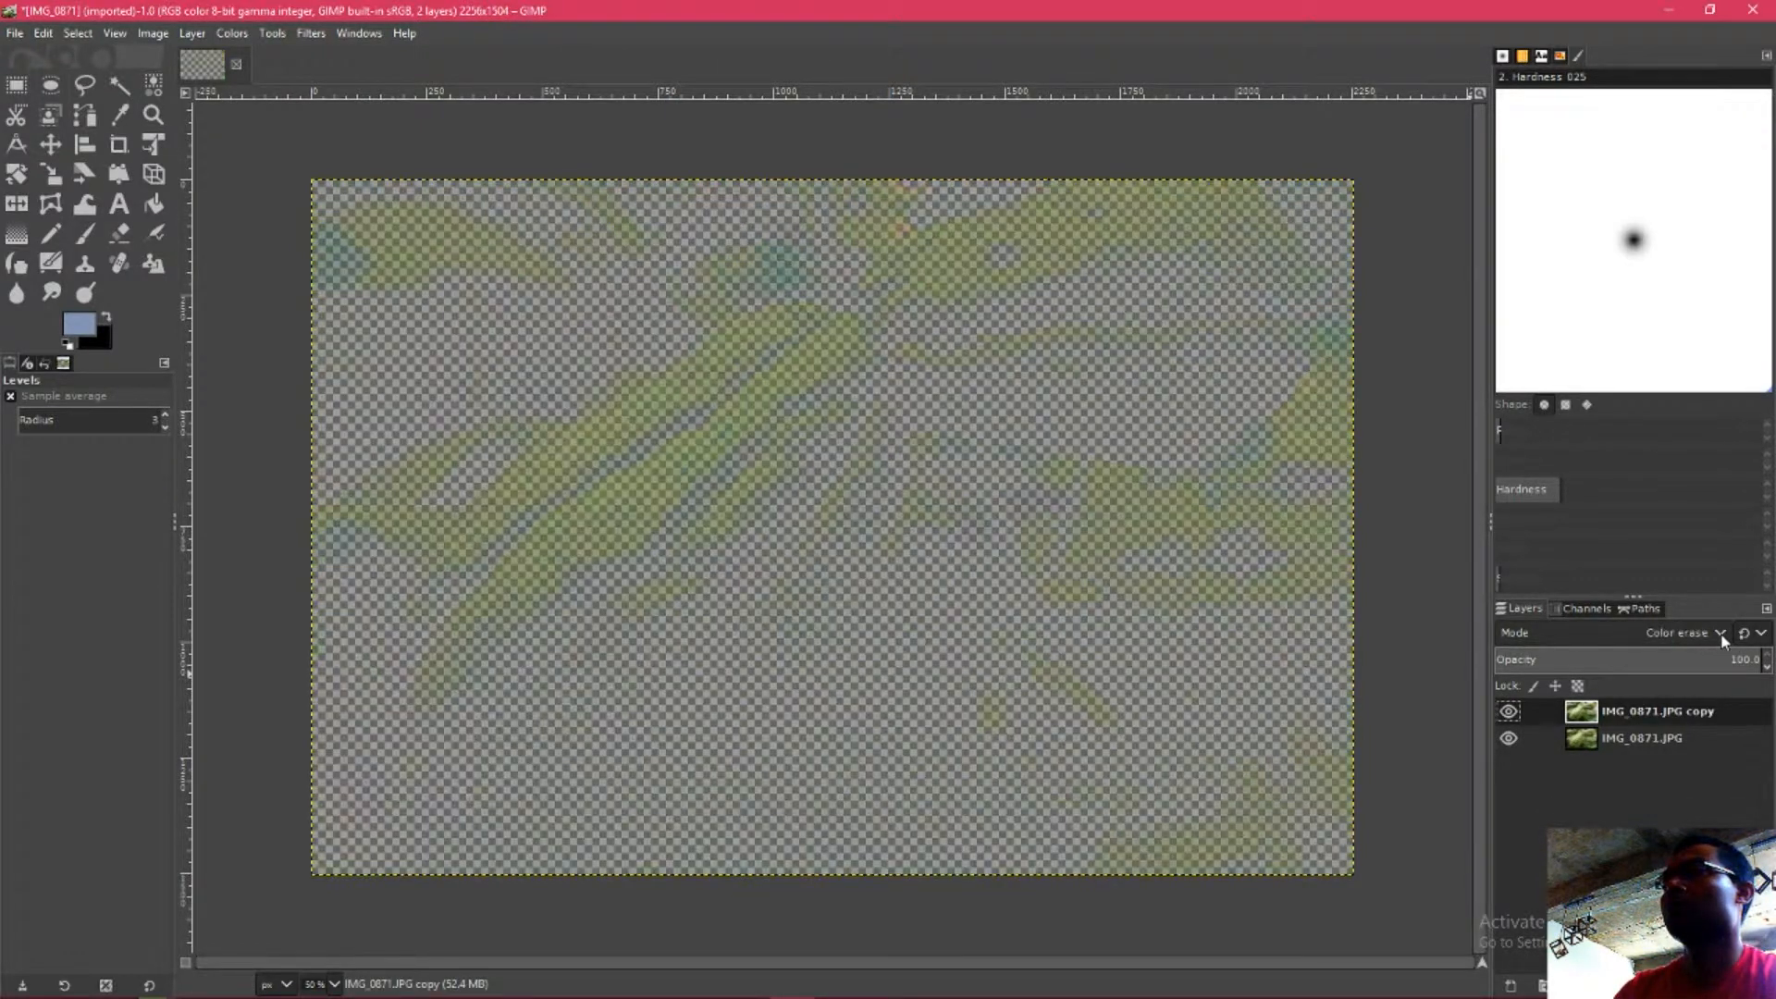
{"action": "scroll", "coordinate": [1723, 641], "scroll_direction": "down", "scroll_amount": 2}
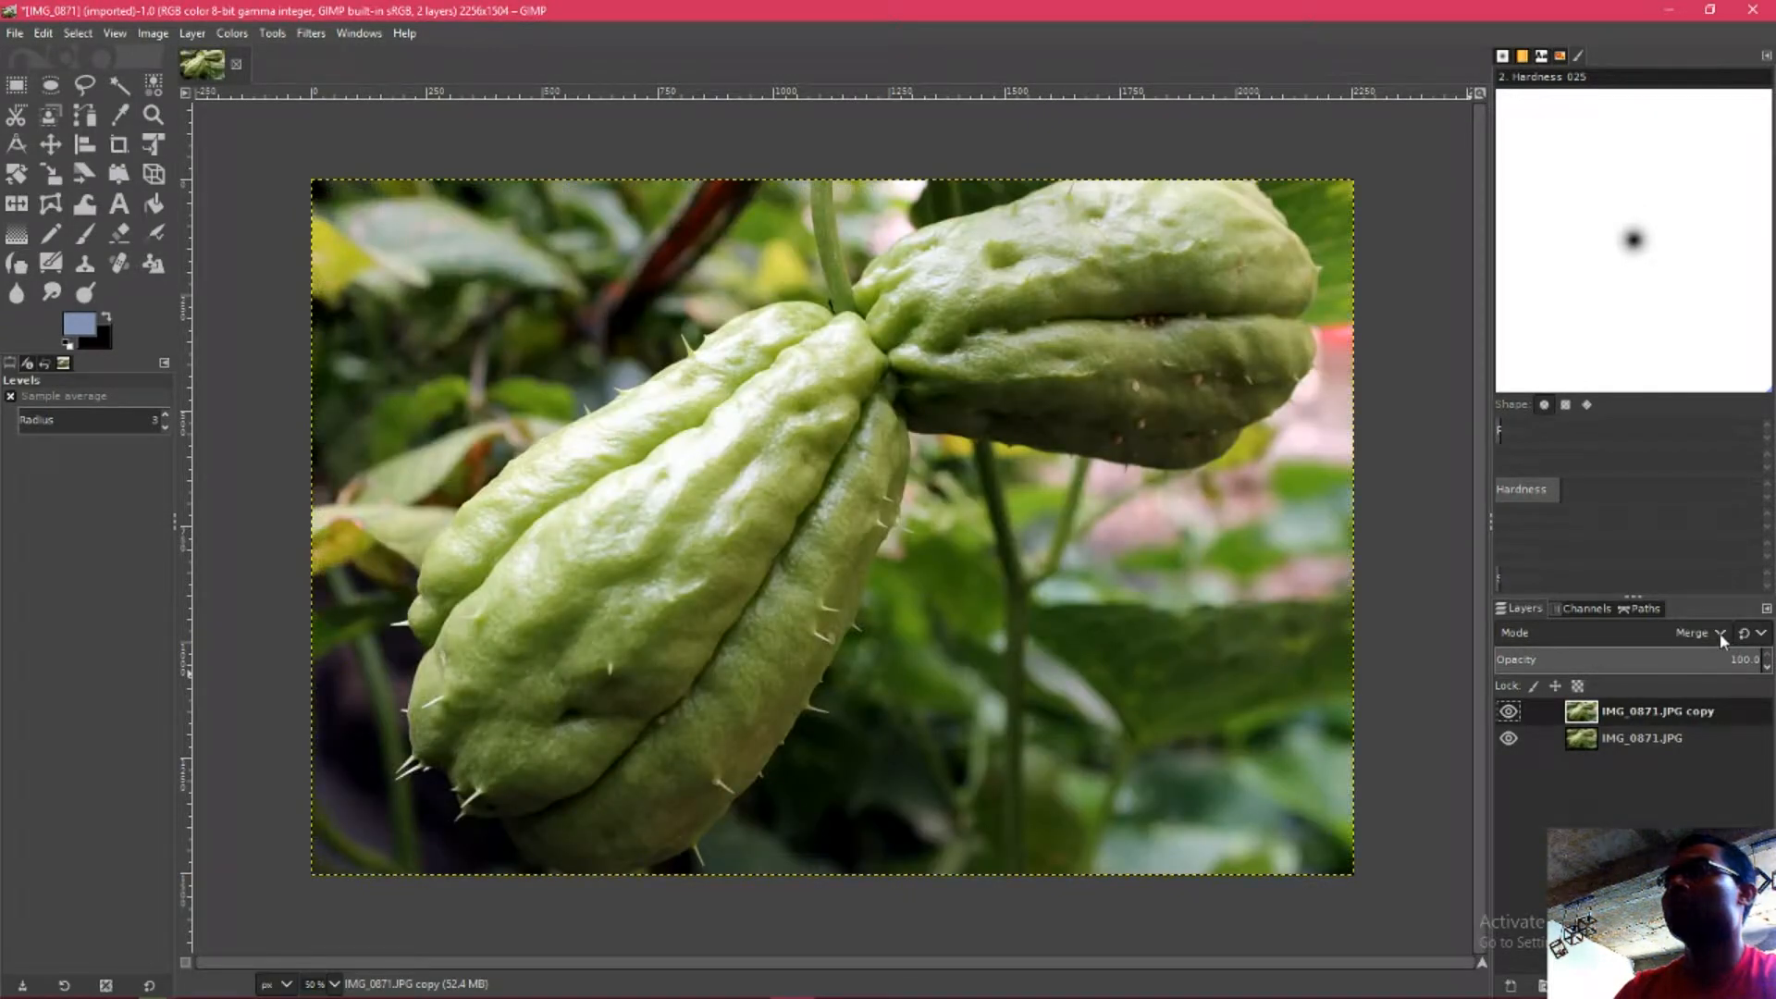
{"action": "left_click", "coordinate": [1510, 712]}
{"action": "left_click", "coordinate": [1510, 712]}
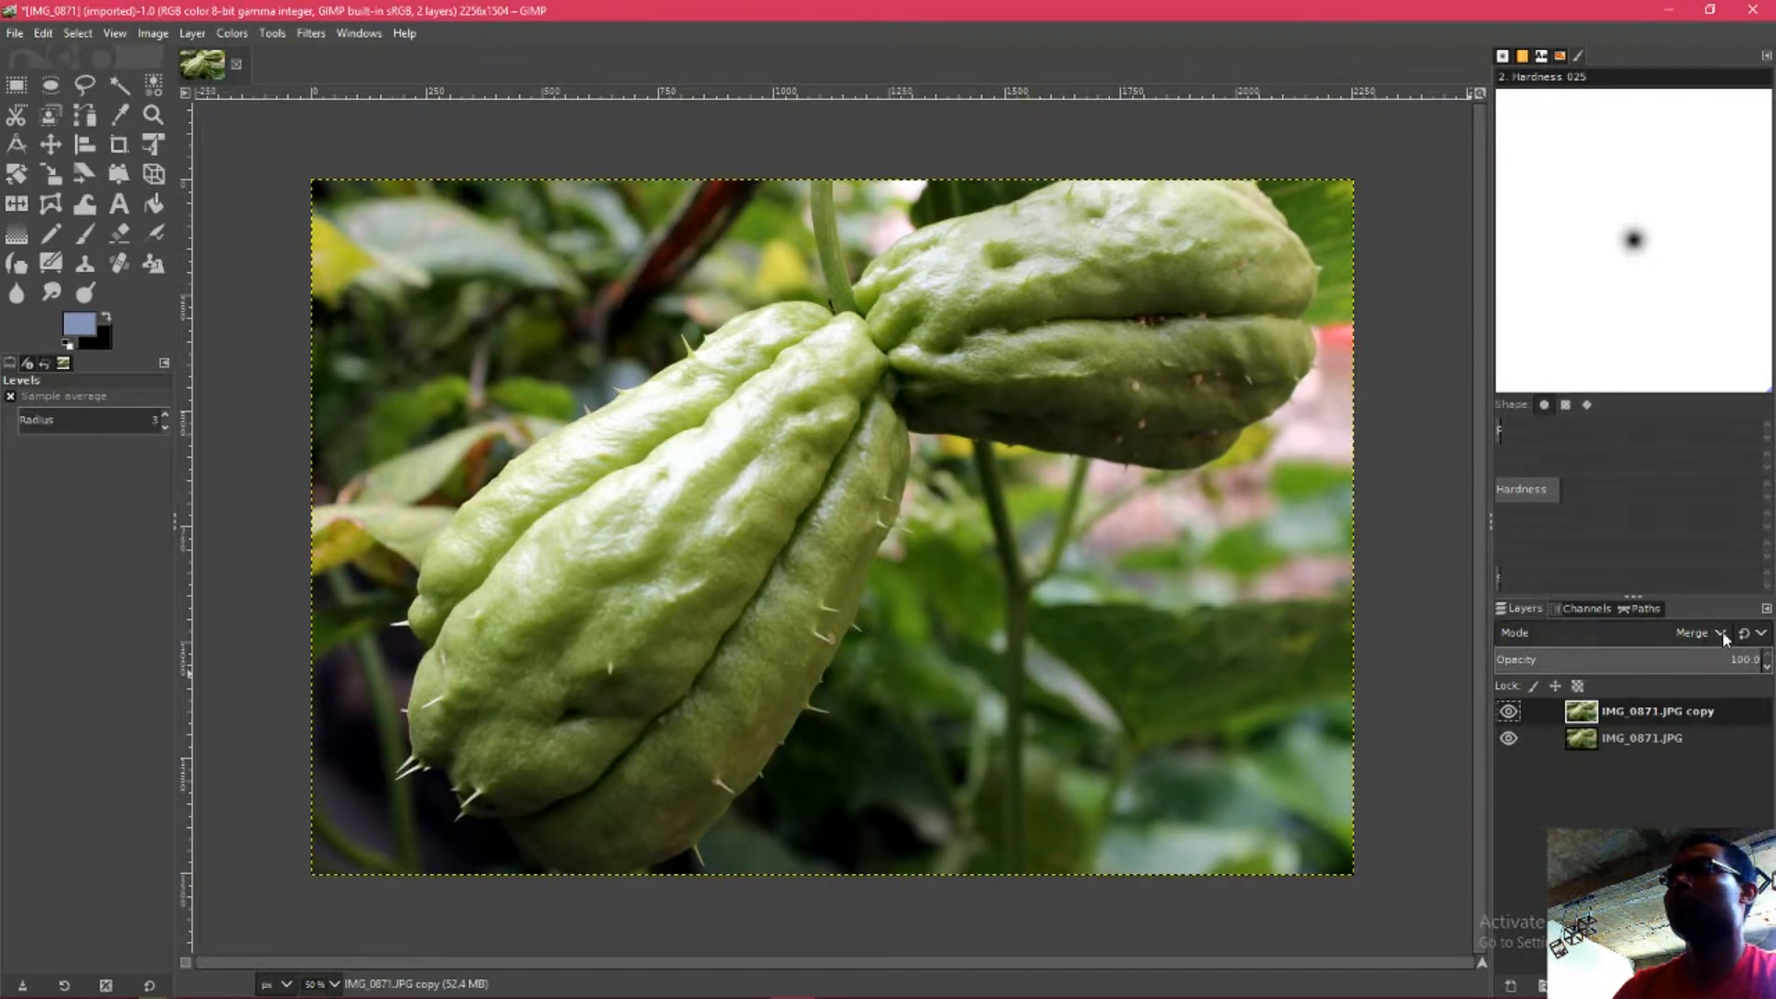
- Try the Lighten only and Screen blend modes on the copied layer
{"action": "scroll", "coordinate": [1724, 638], "scroll_direction": "down", "scroll_amount": 1}
{"action": "scroll", "coordinate": [1724, 638], "scroll_direction": "down", "scroll_amount": 1}
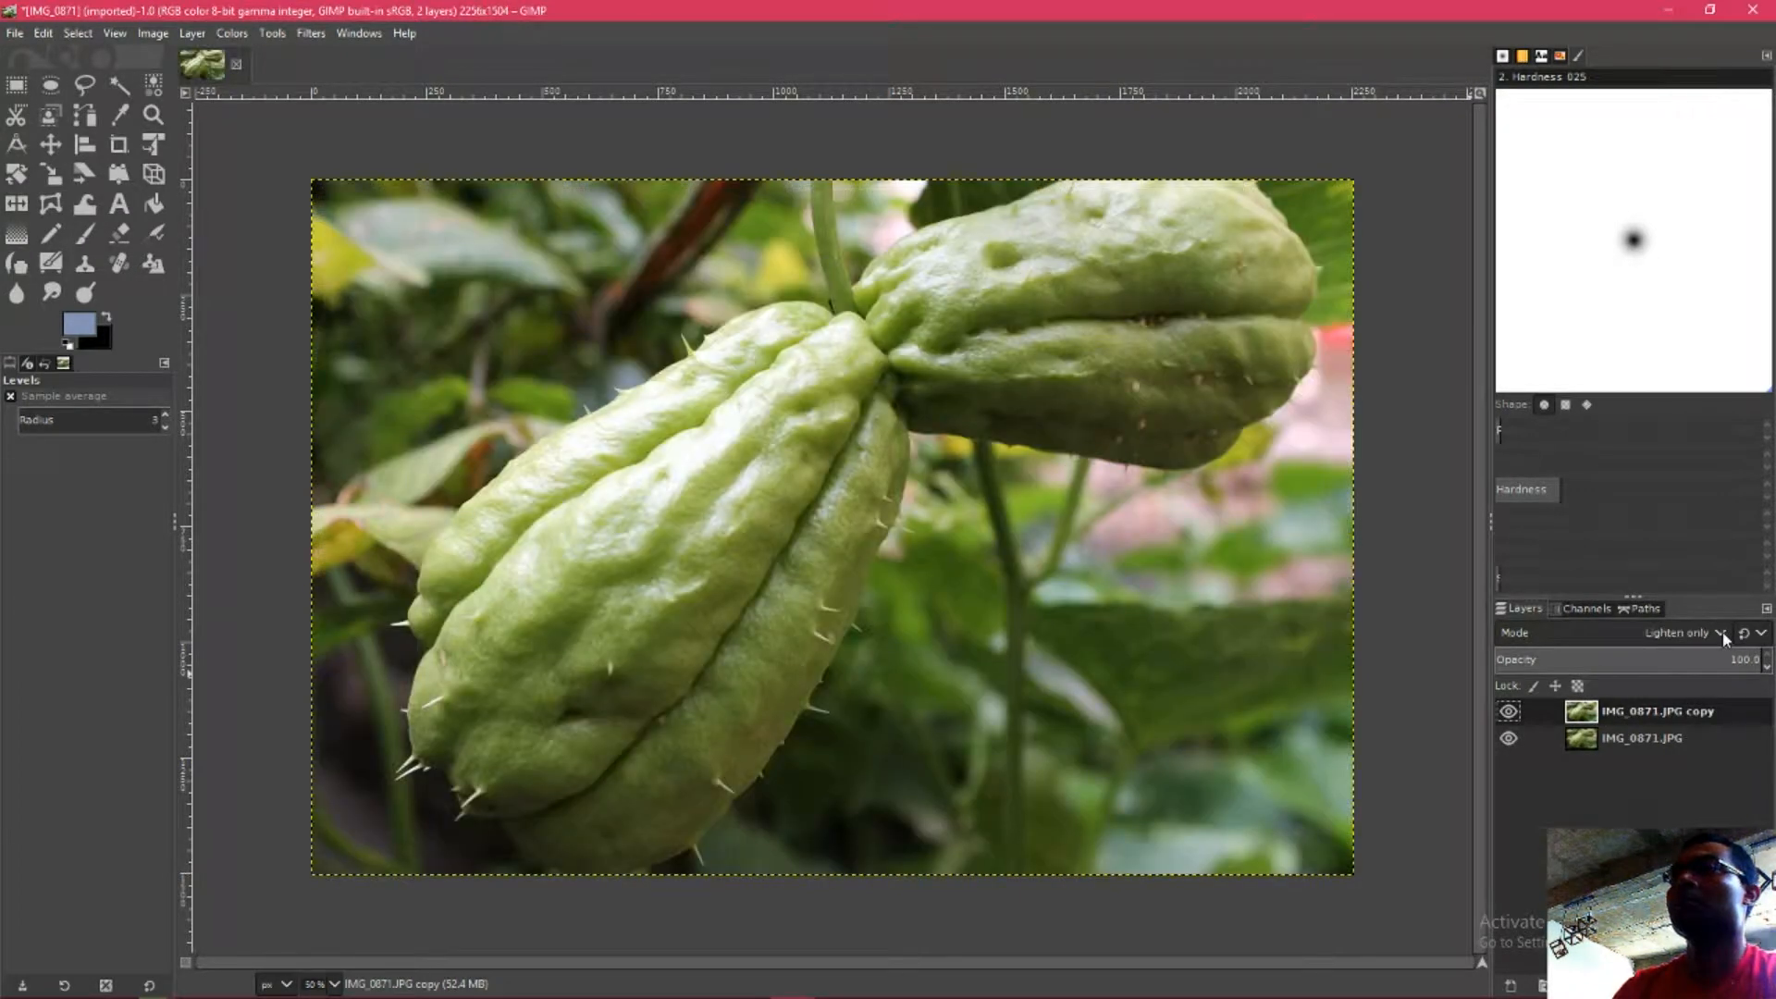
{"action": "scroll", "coordinate": [1724, 638], "scroll_direction": "down", "scroll_amount": 2}
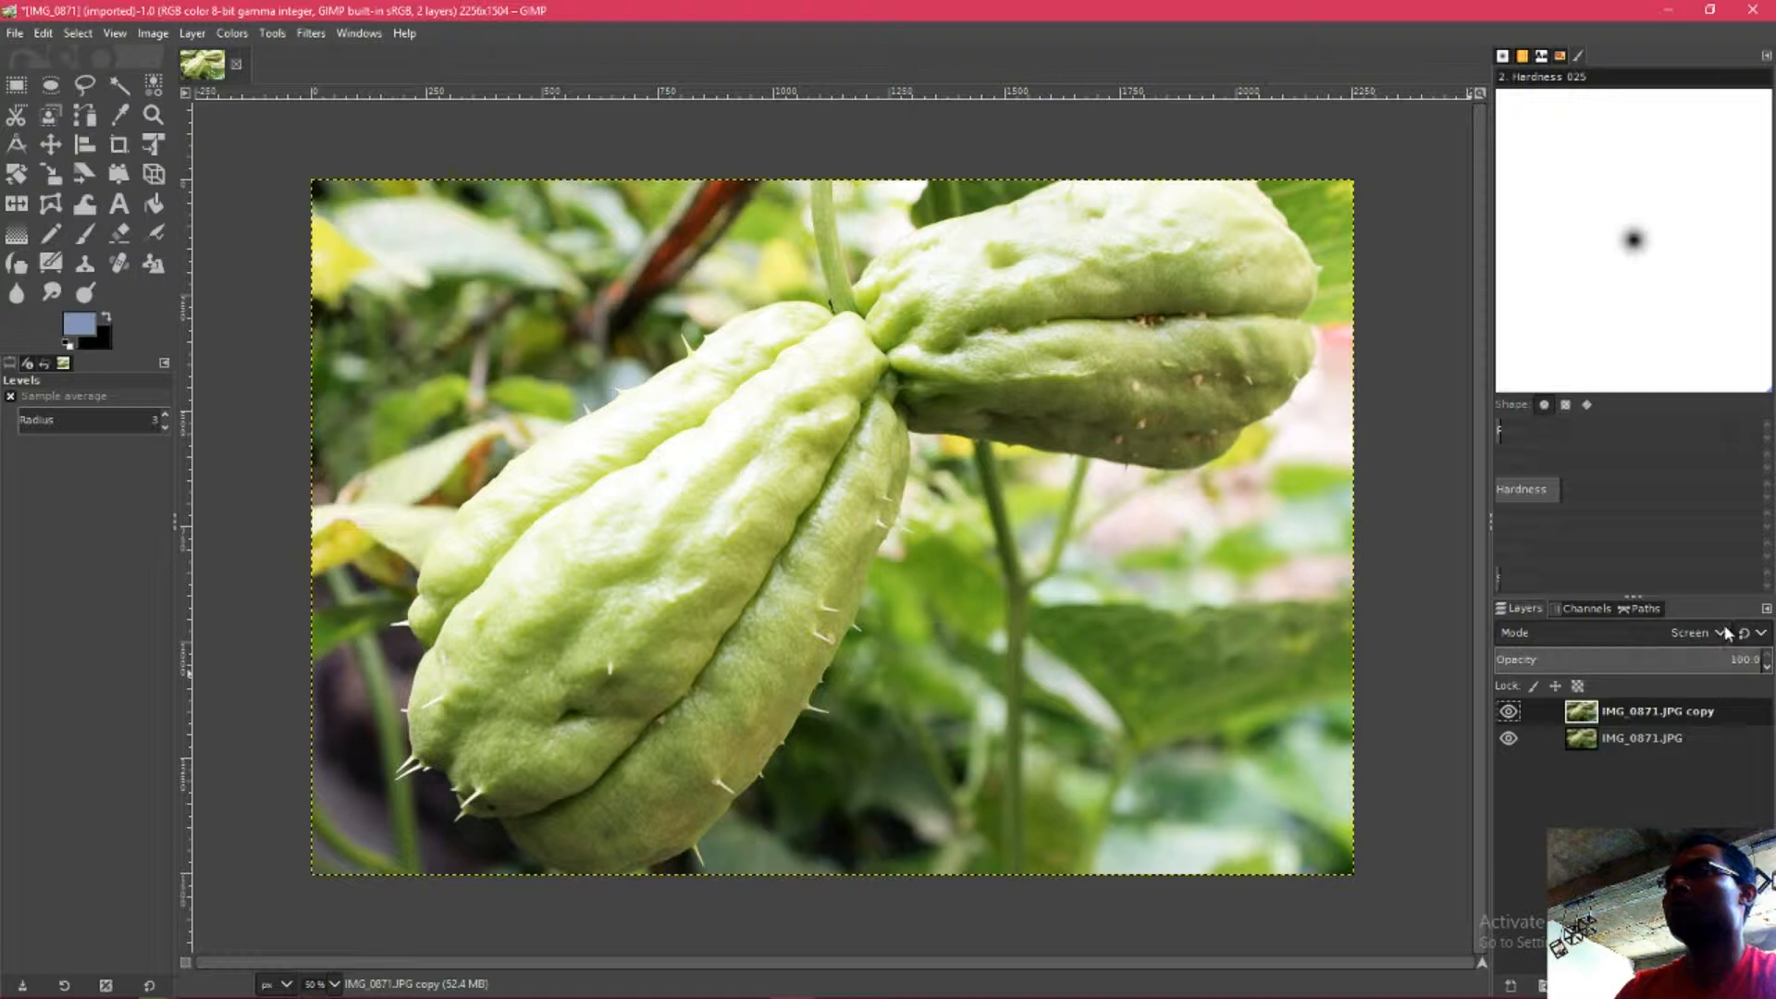
{"action": "scroll", "coordinate": [1724, 625], "scroll_direction": "down", "scroll_amount": 1}
{"action": "scroll", "coordinate": [1723, 633], "scroll_direction": "up", "scroll_amount": 1}
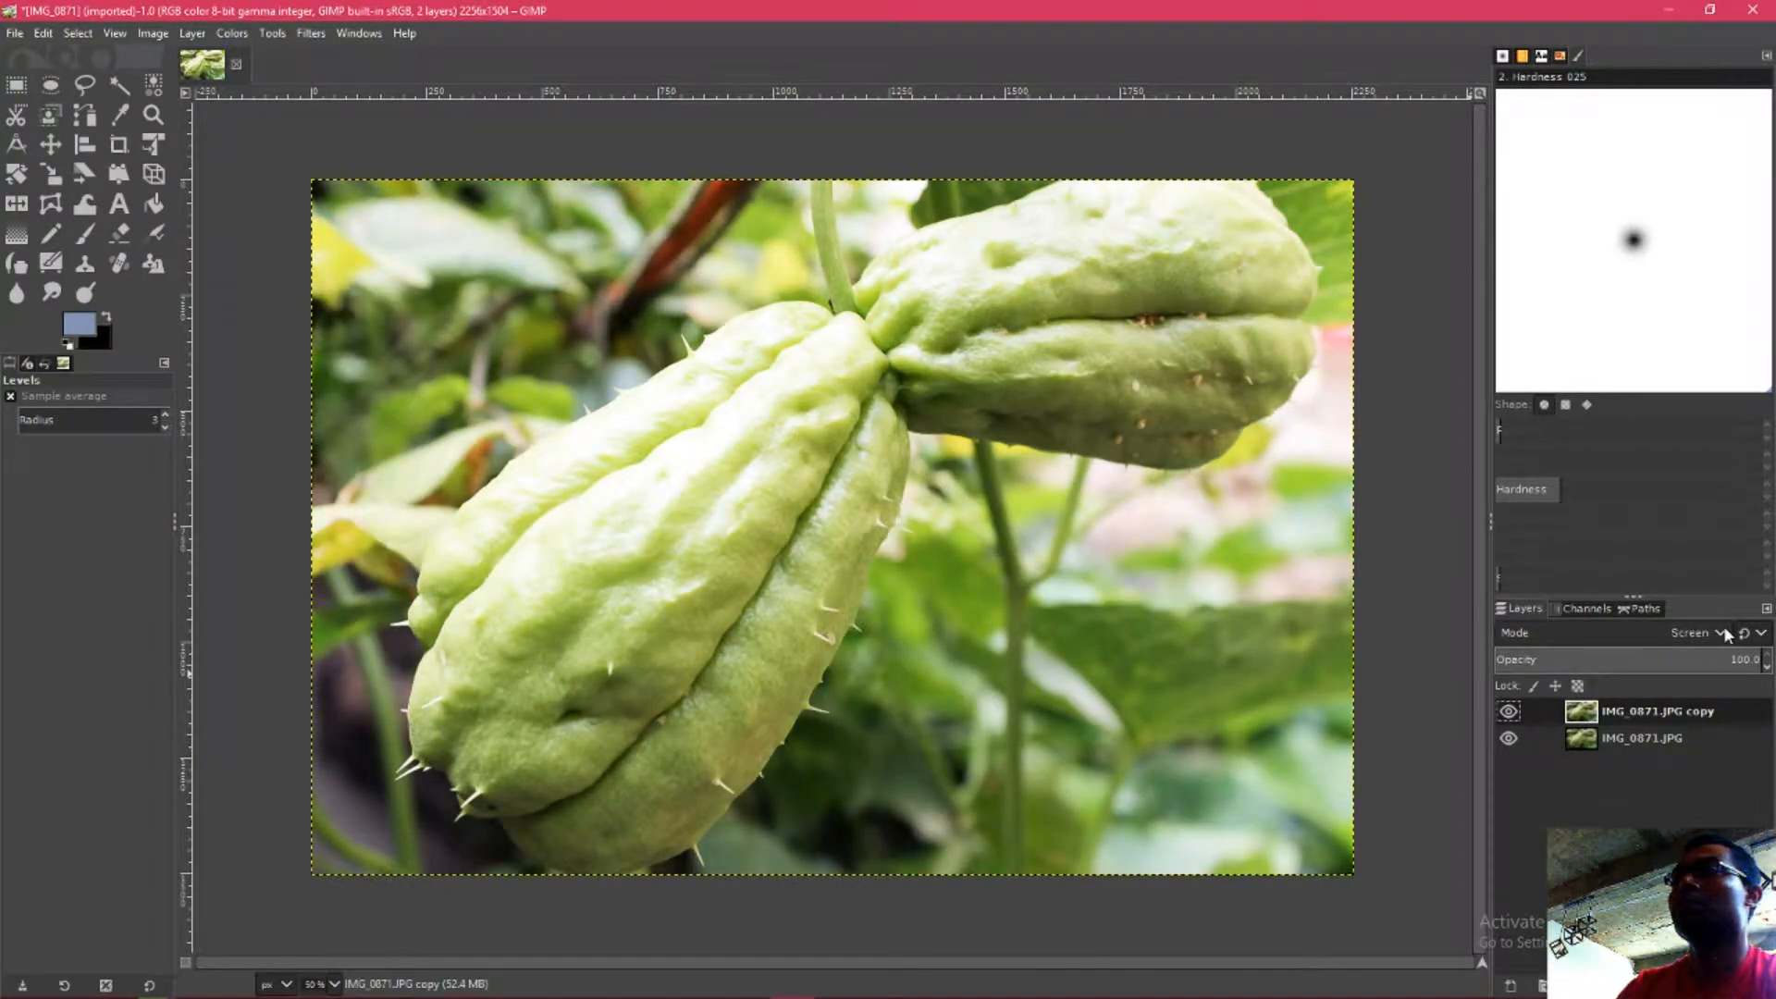
- Return the copied layer to the Normal blend mode and hide the original layer
{"action": "left_click", "coordinate": [1723, 628]}
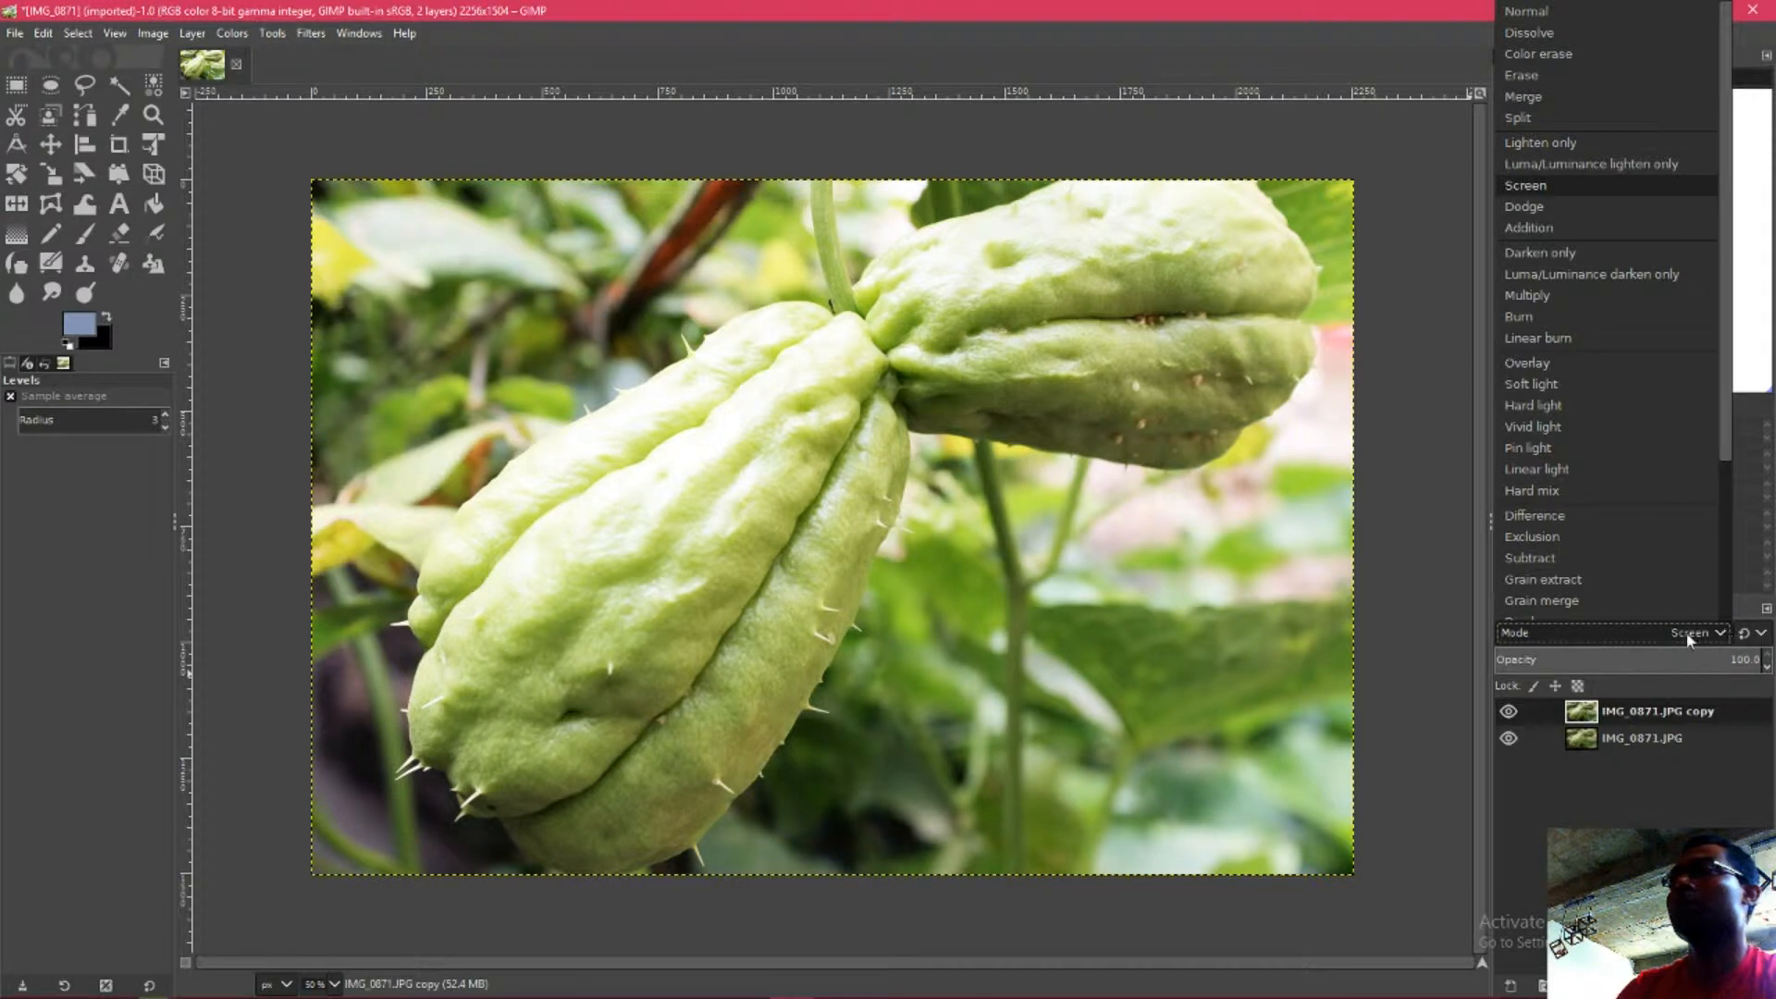
{"action": "left_click", "coordinate": [1543, 11]}
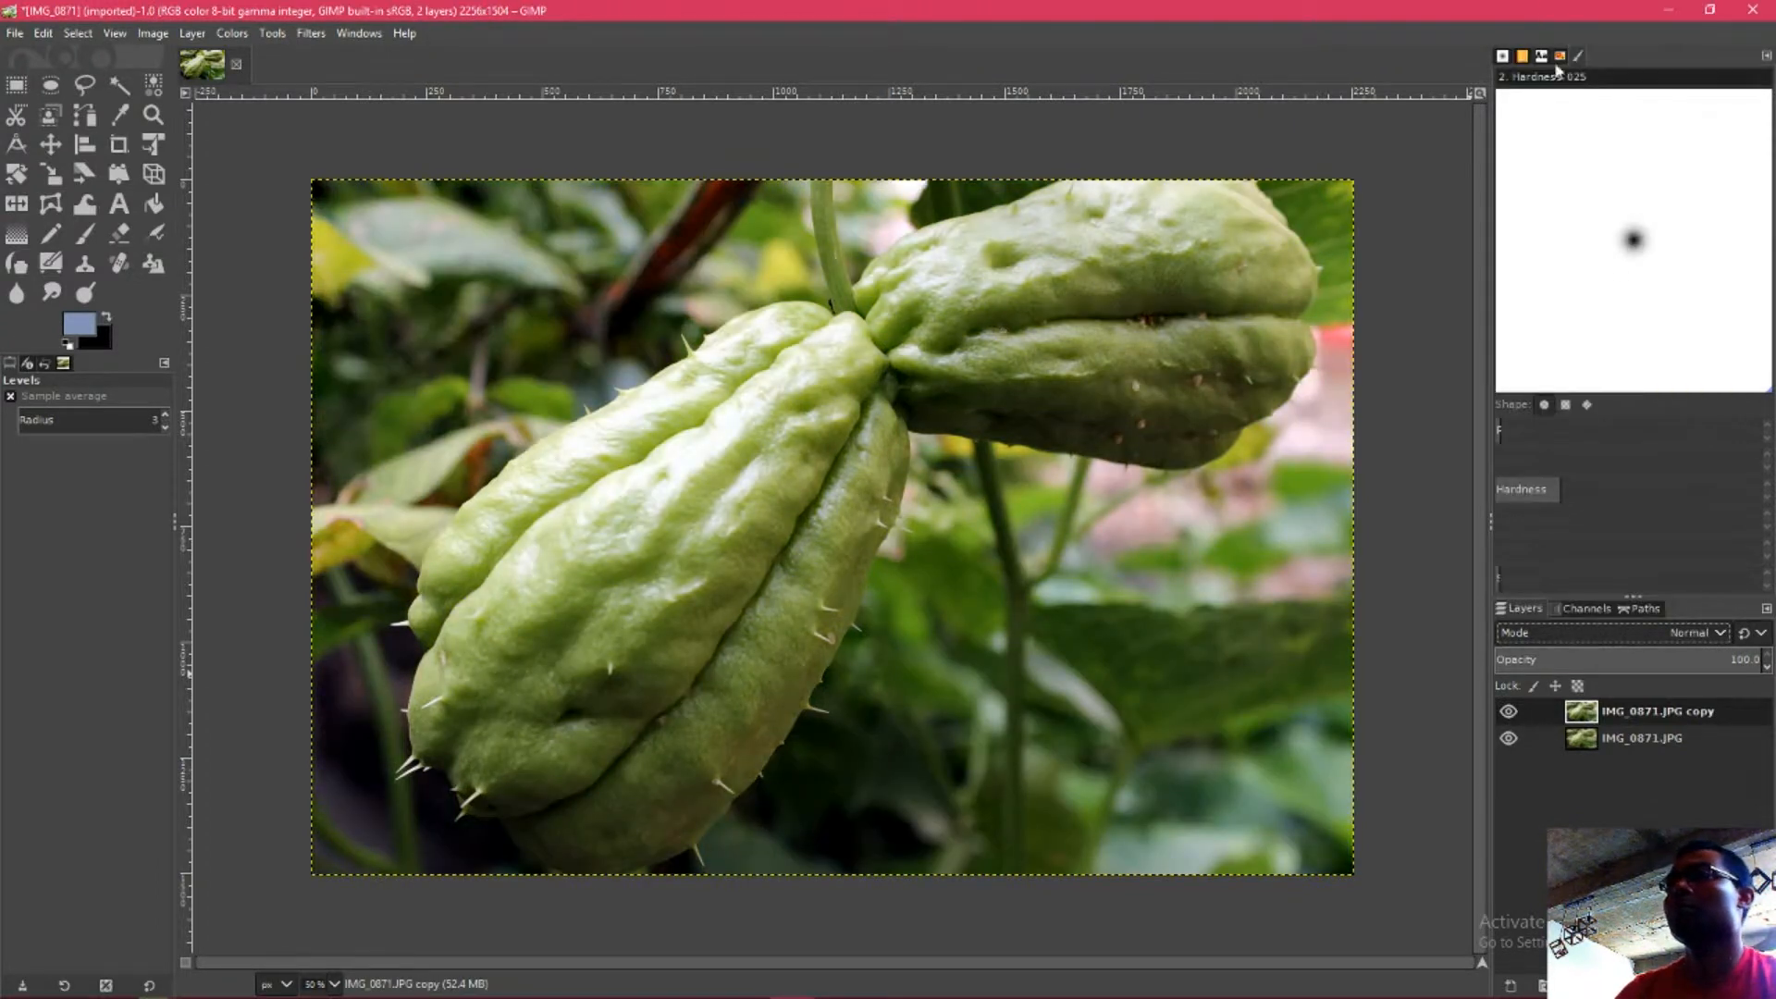
{"action": "left_click", "coordinate": [1631, 714]}
{"action": "left_click", "coordinate": [1508, 738]}
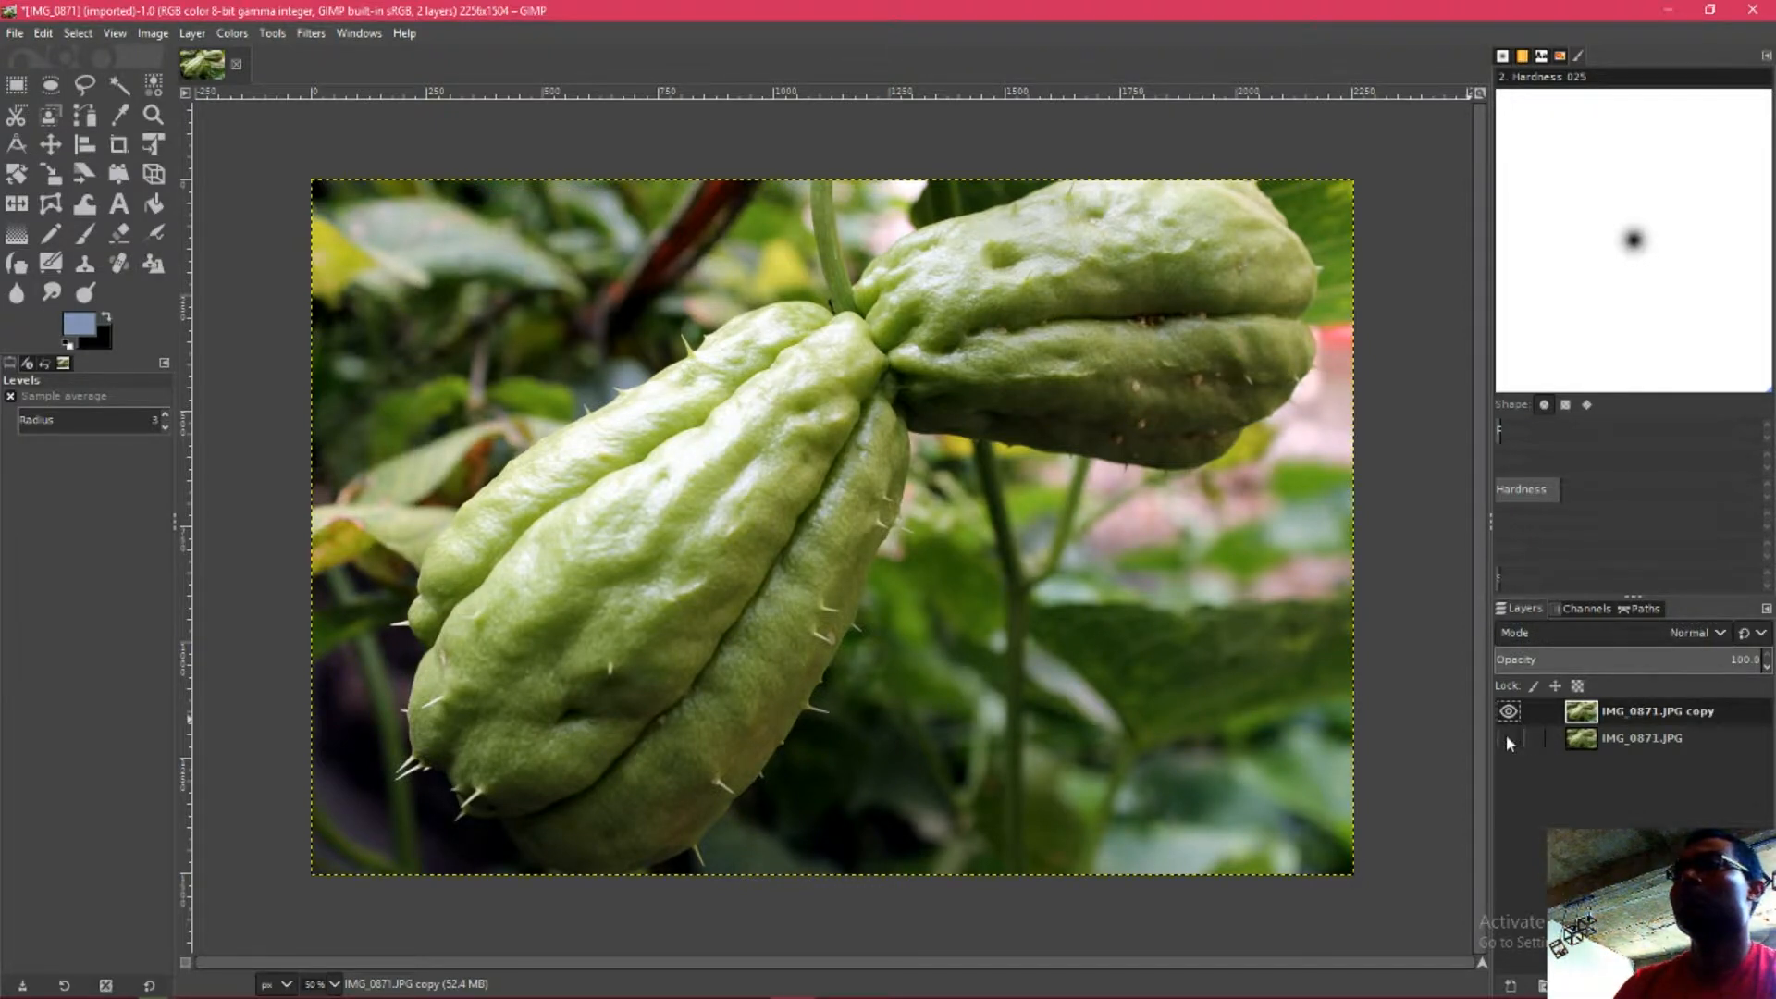
{"action": "left_click", "coordinate": [1508, 739]}
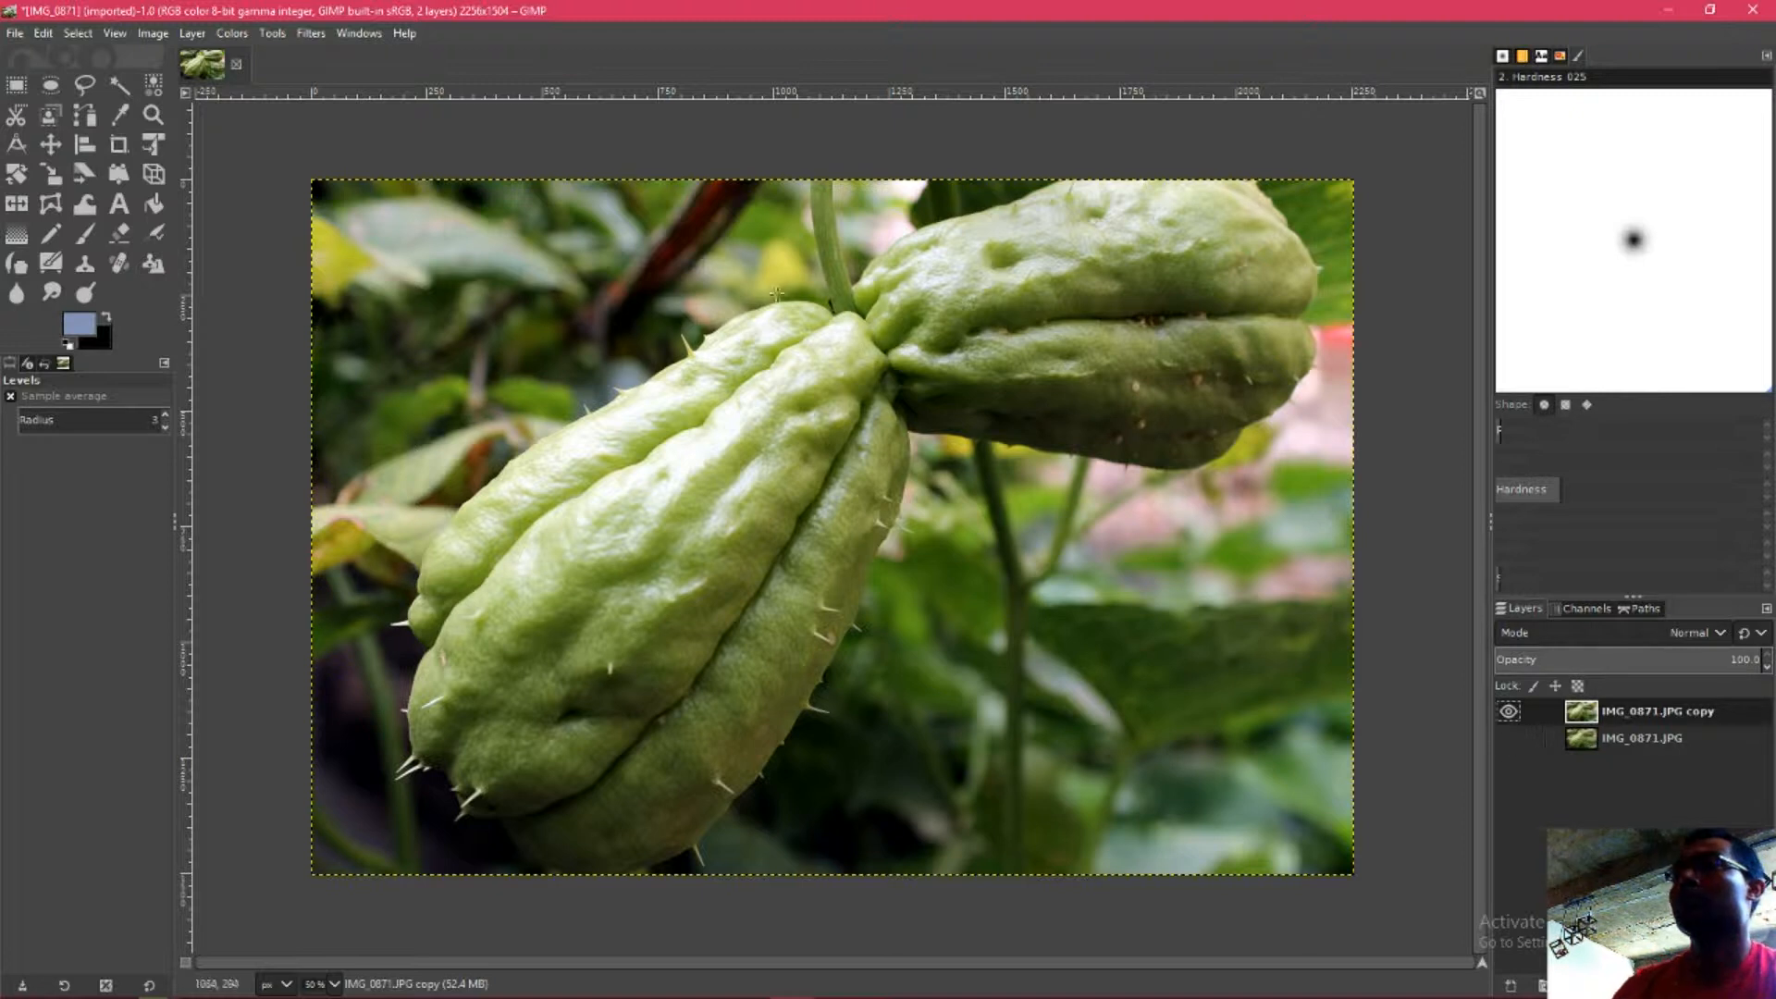
- Apply the automatic Color Enhance adjustment to the copied layer
{"action": "left_click", "coordinate": [233, 33]}
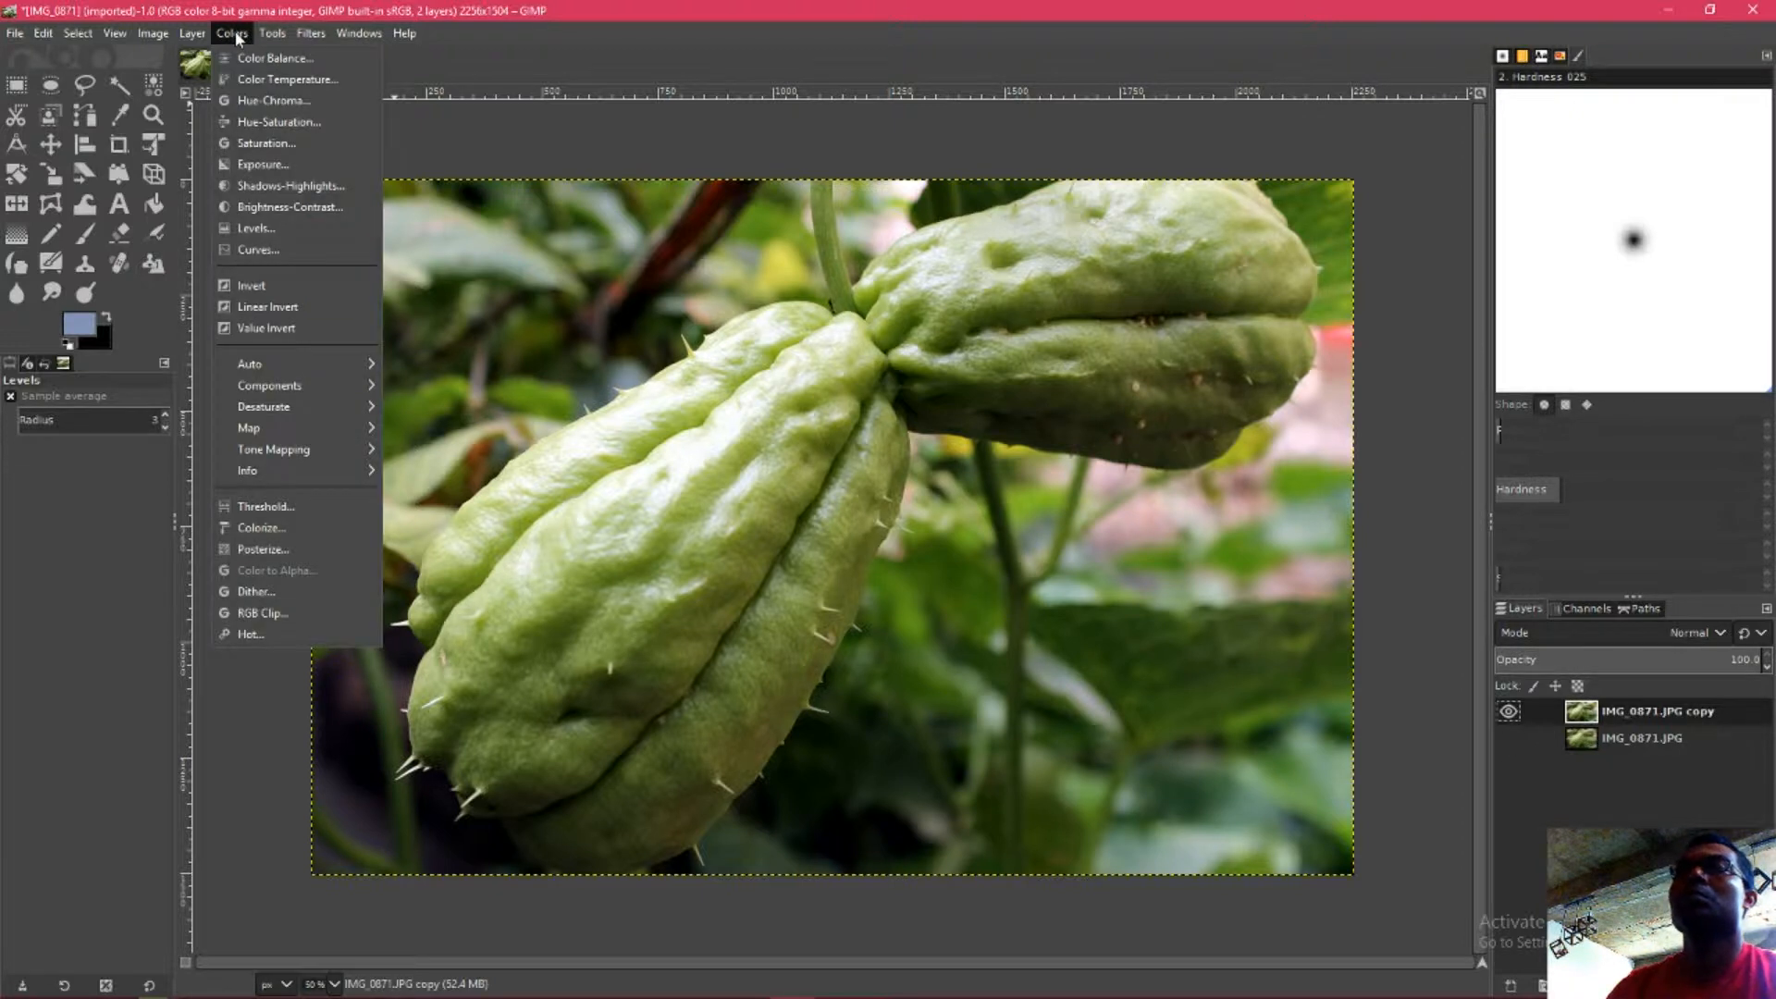
{"action": "mouse_move", "coordinate": [294, 368]}
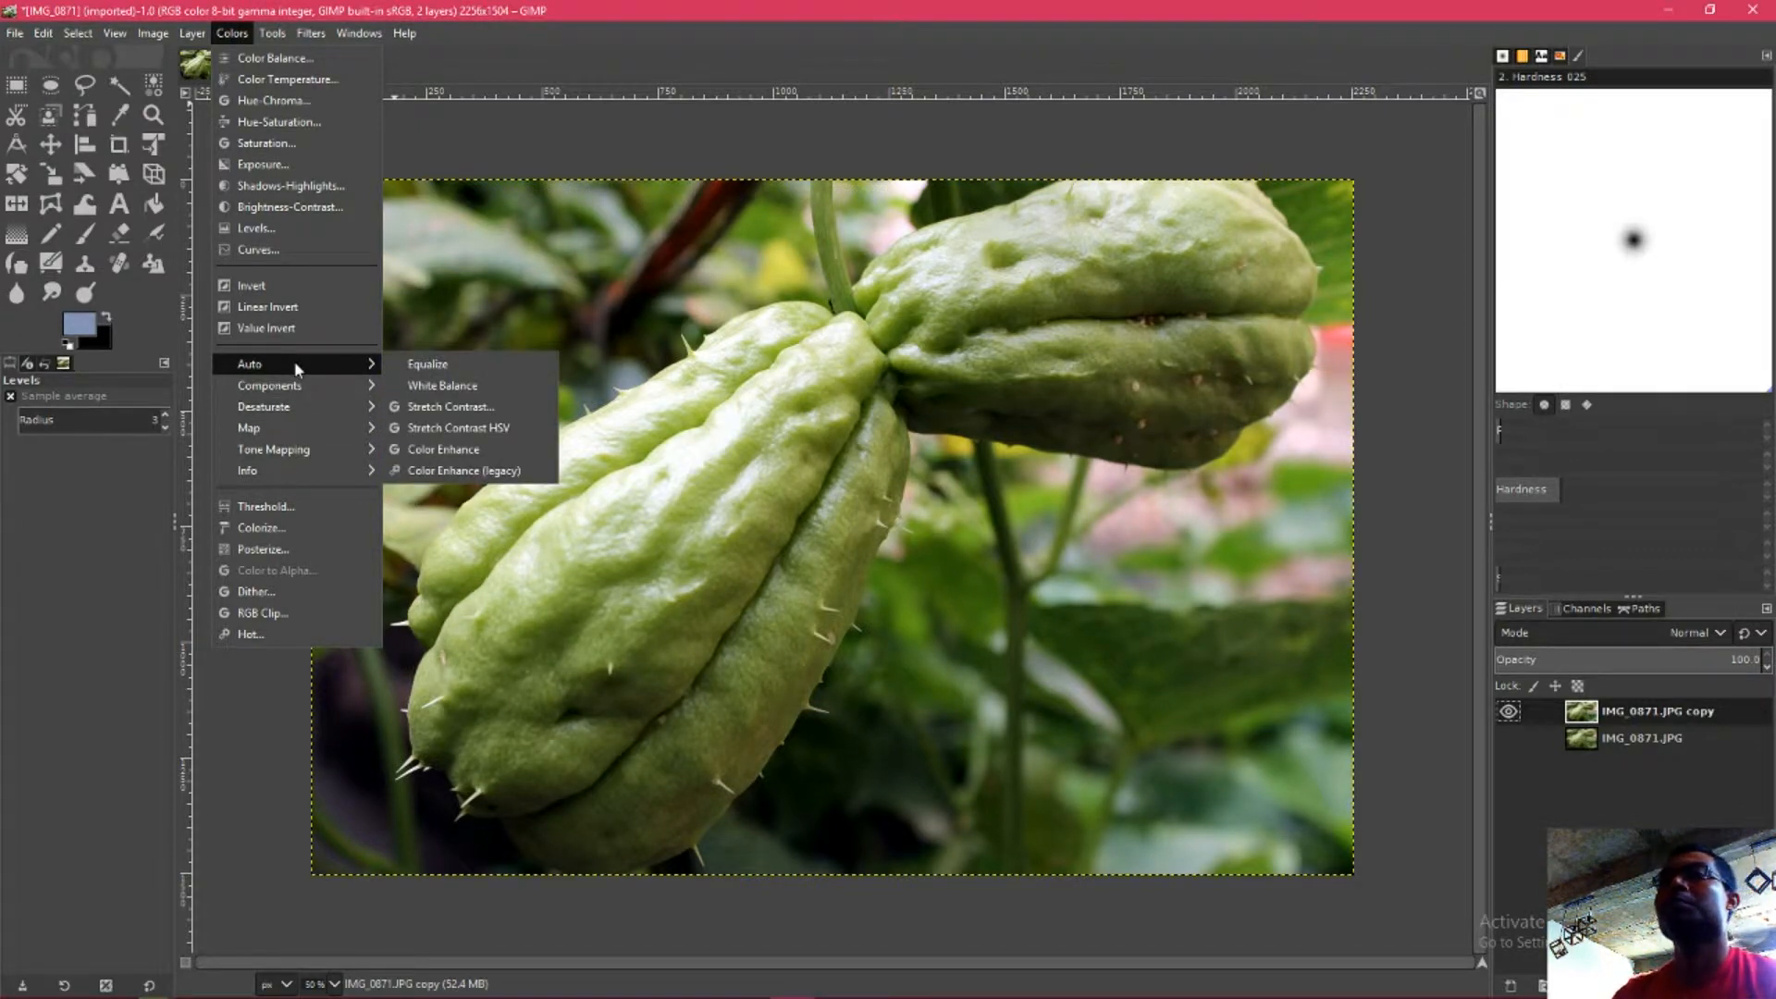
{"action": "left_click", "coordinate": [451, 448]}
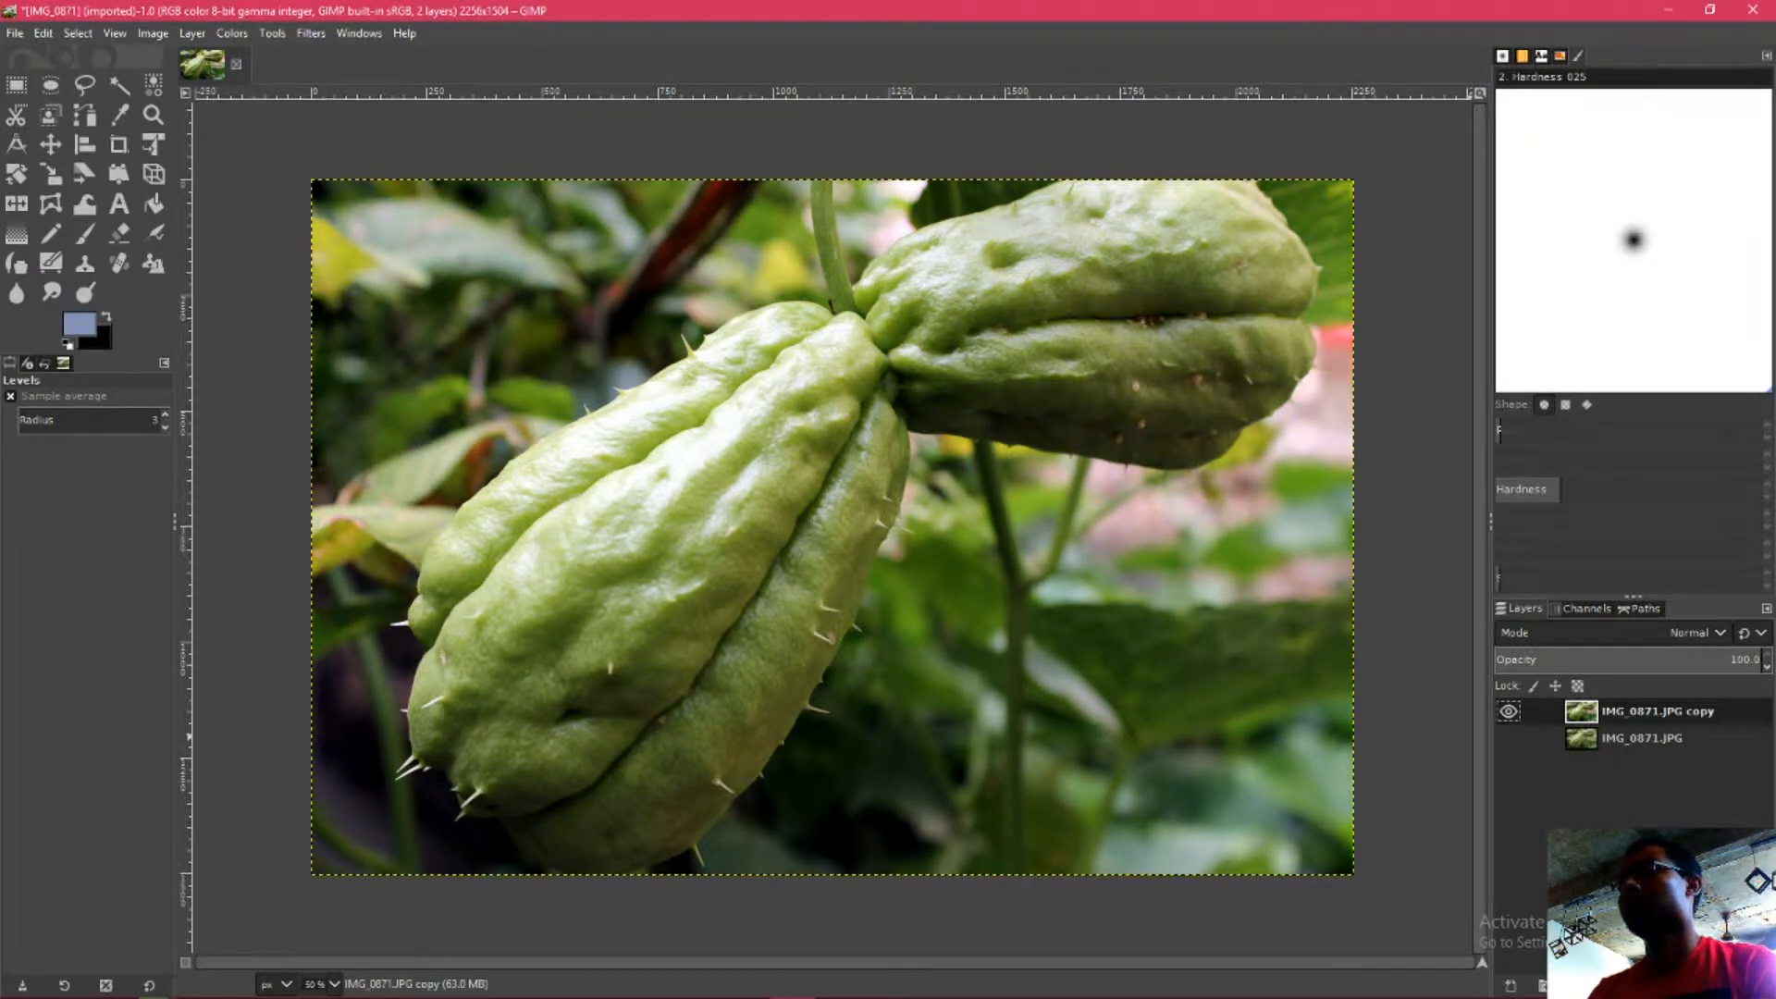
- Duplicate the copied layer and rename the new duplicate "color"
{"action": "left_click", "coordinate": [1649, 986]}
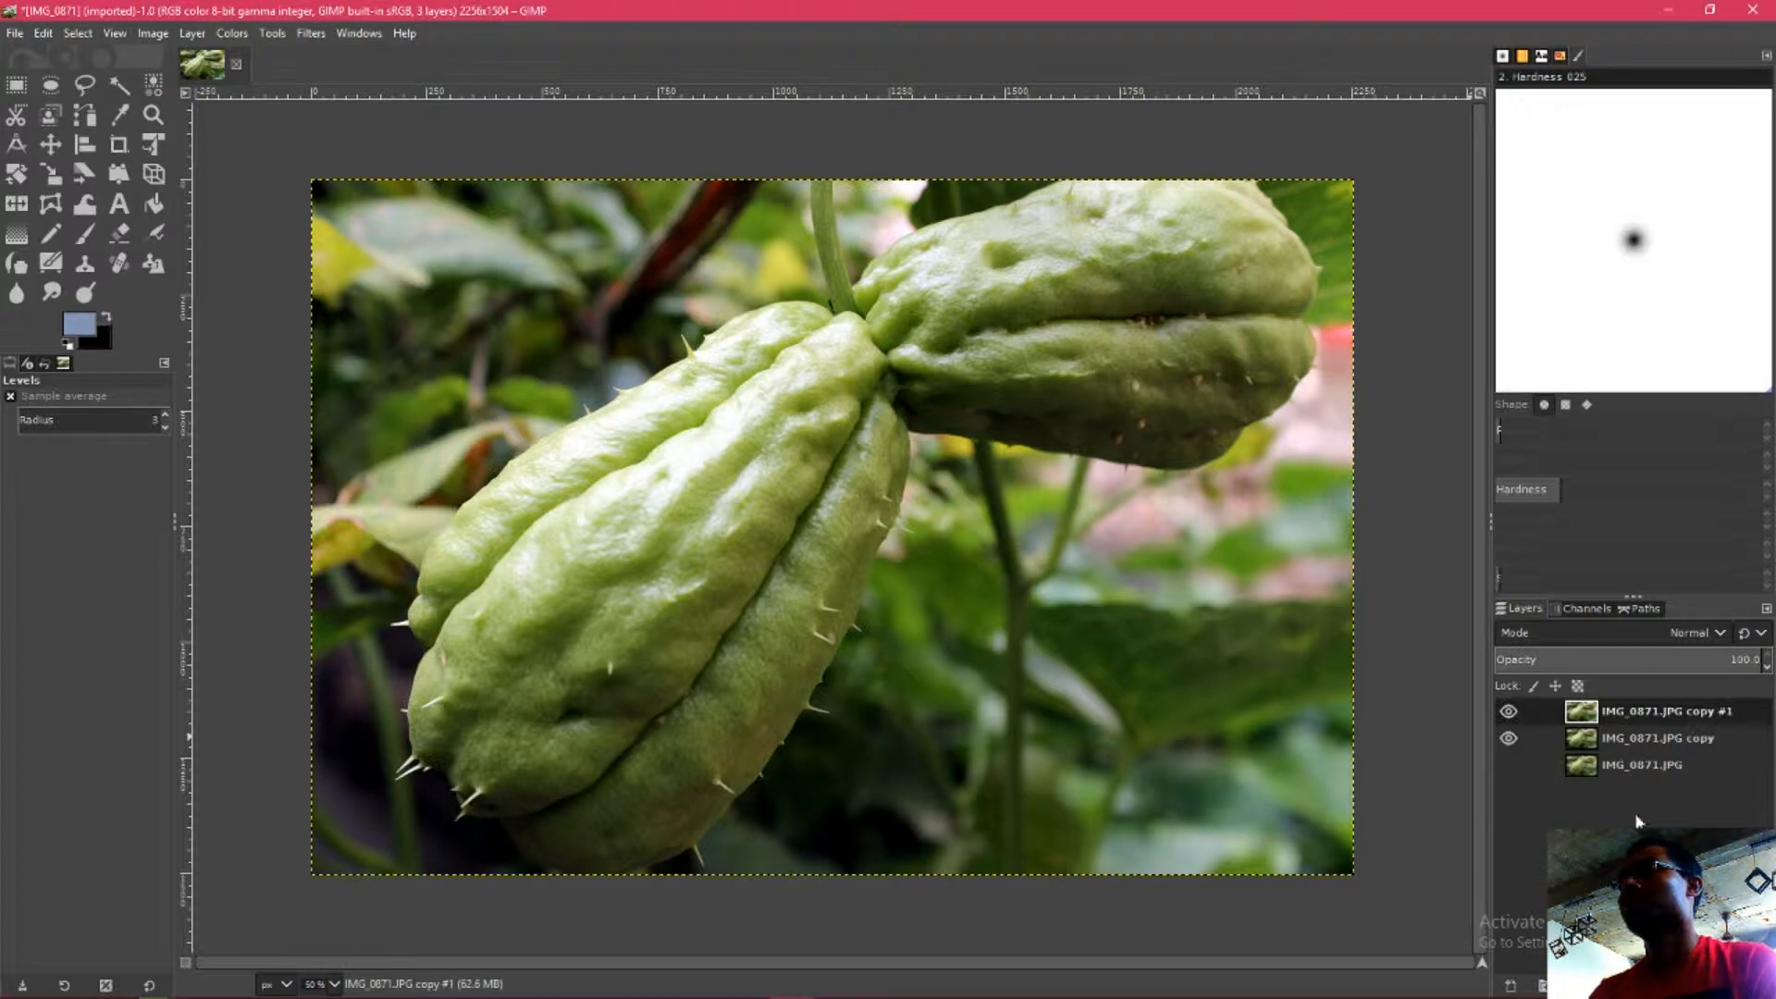
{"action": "double_click", "coordinate": [1629, 715]}
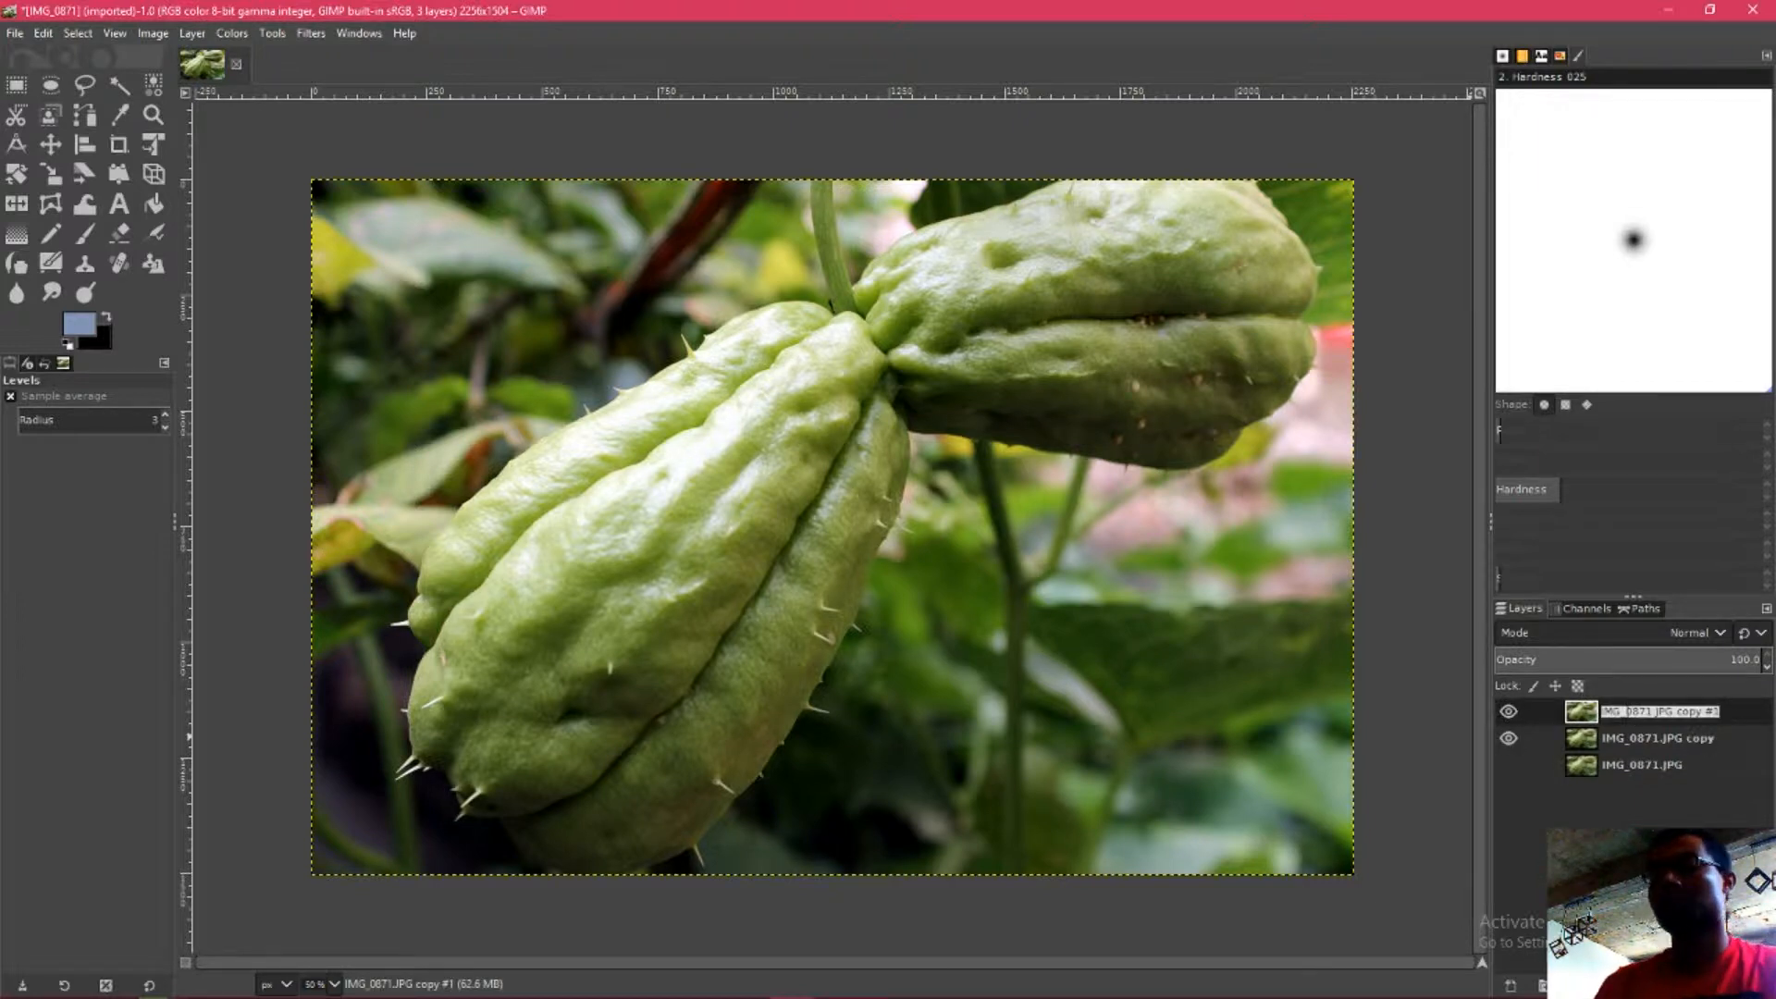
{"action": "type", "text": "color"}
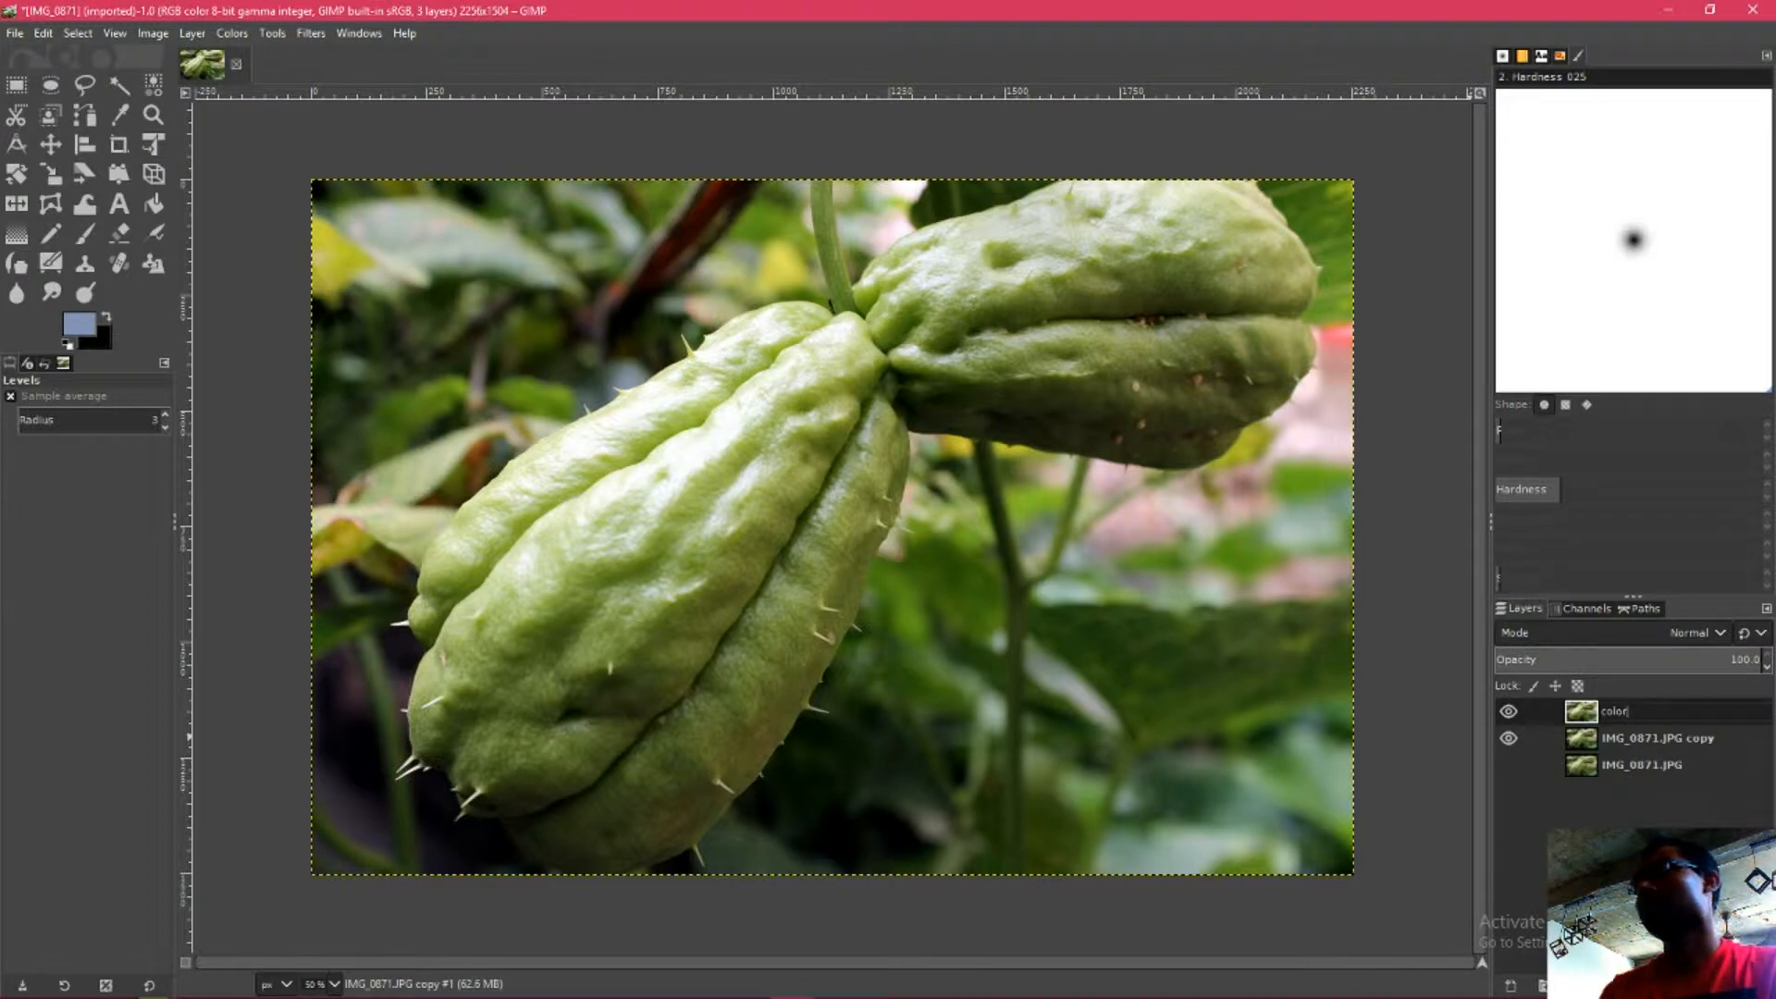
{"action": "key", "text": "Return"}
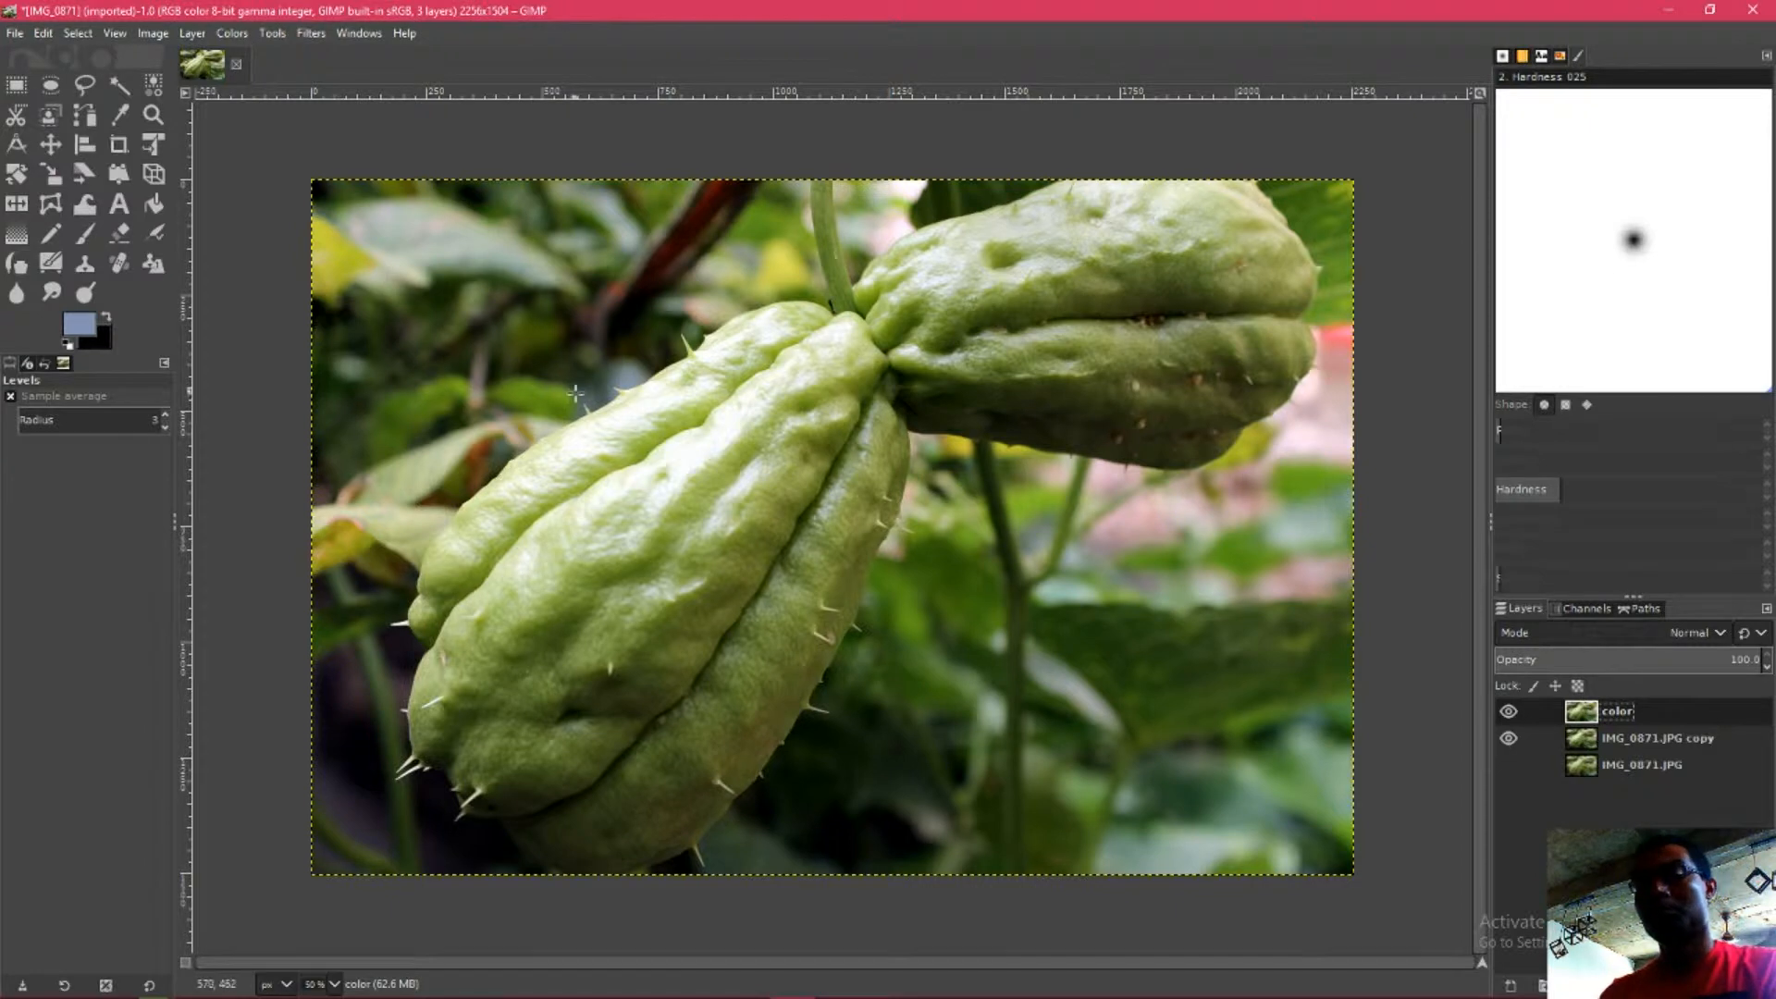
- Apply the automatic Color Enhance adjustment to the color layer
{"action": "left_click", "coordinate": [229, 35]}
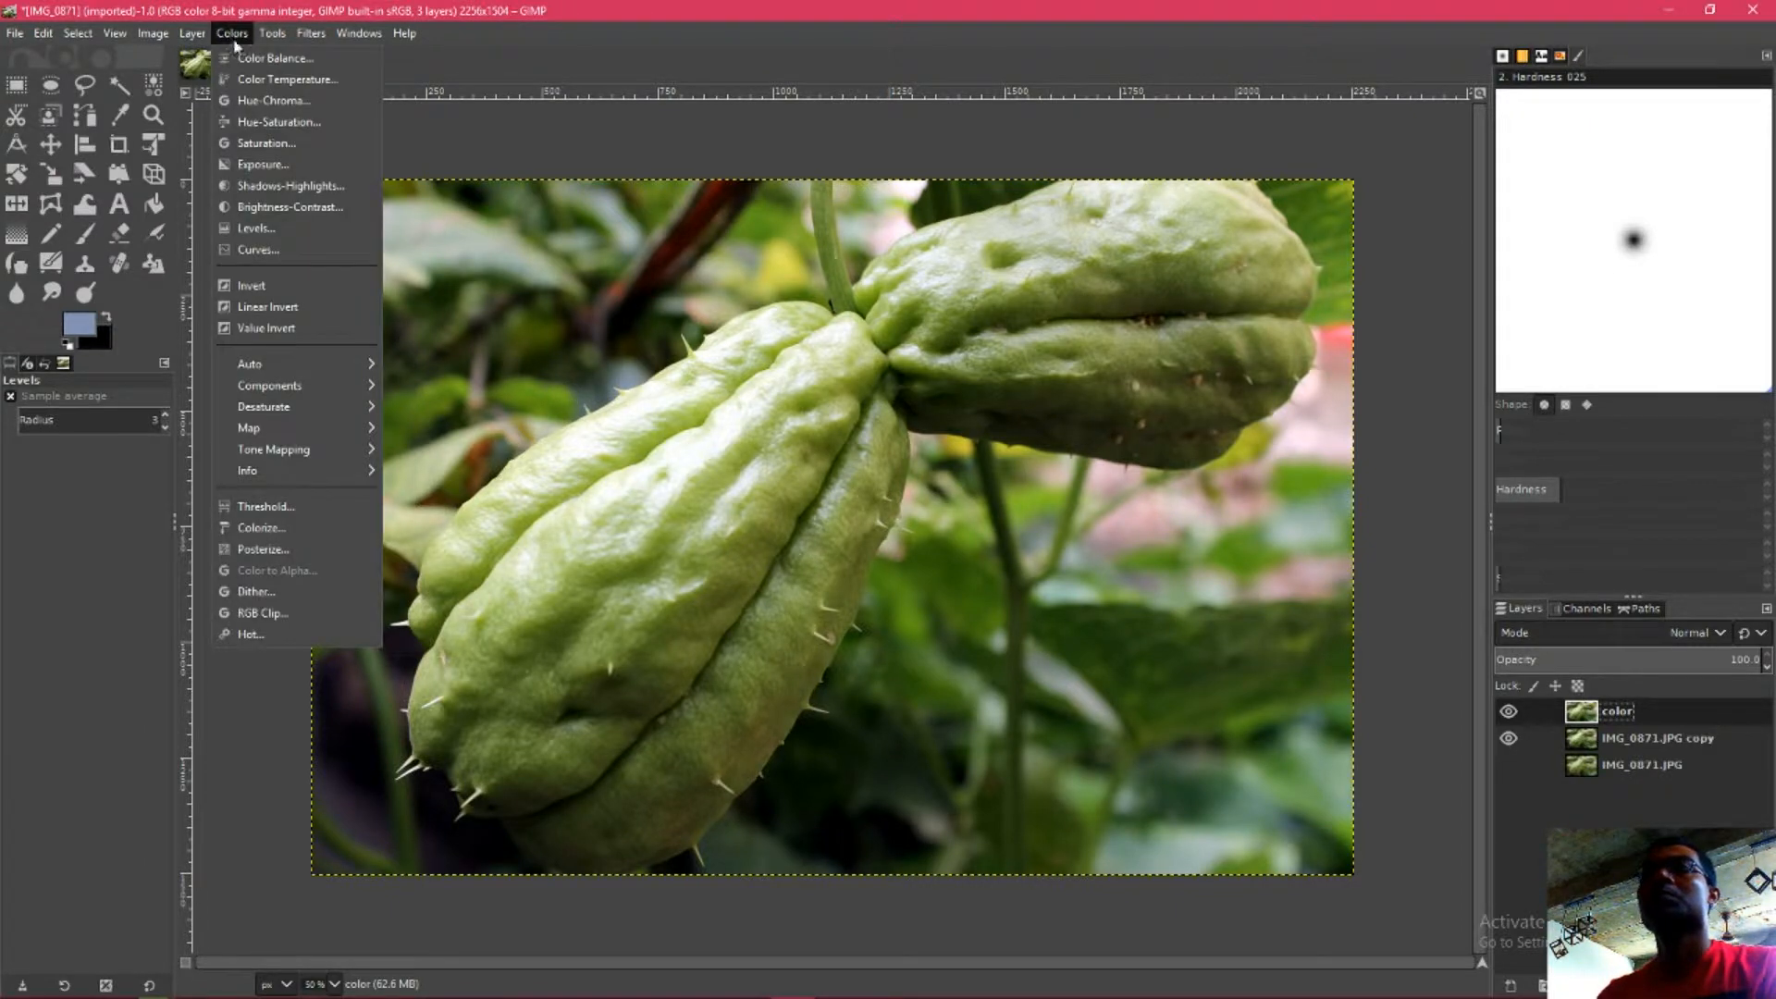
{"action": "mouse_move", "coordinate": [274, 374]}
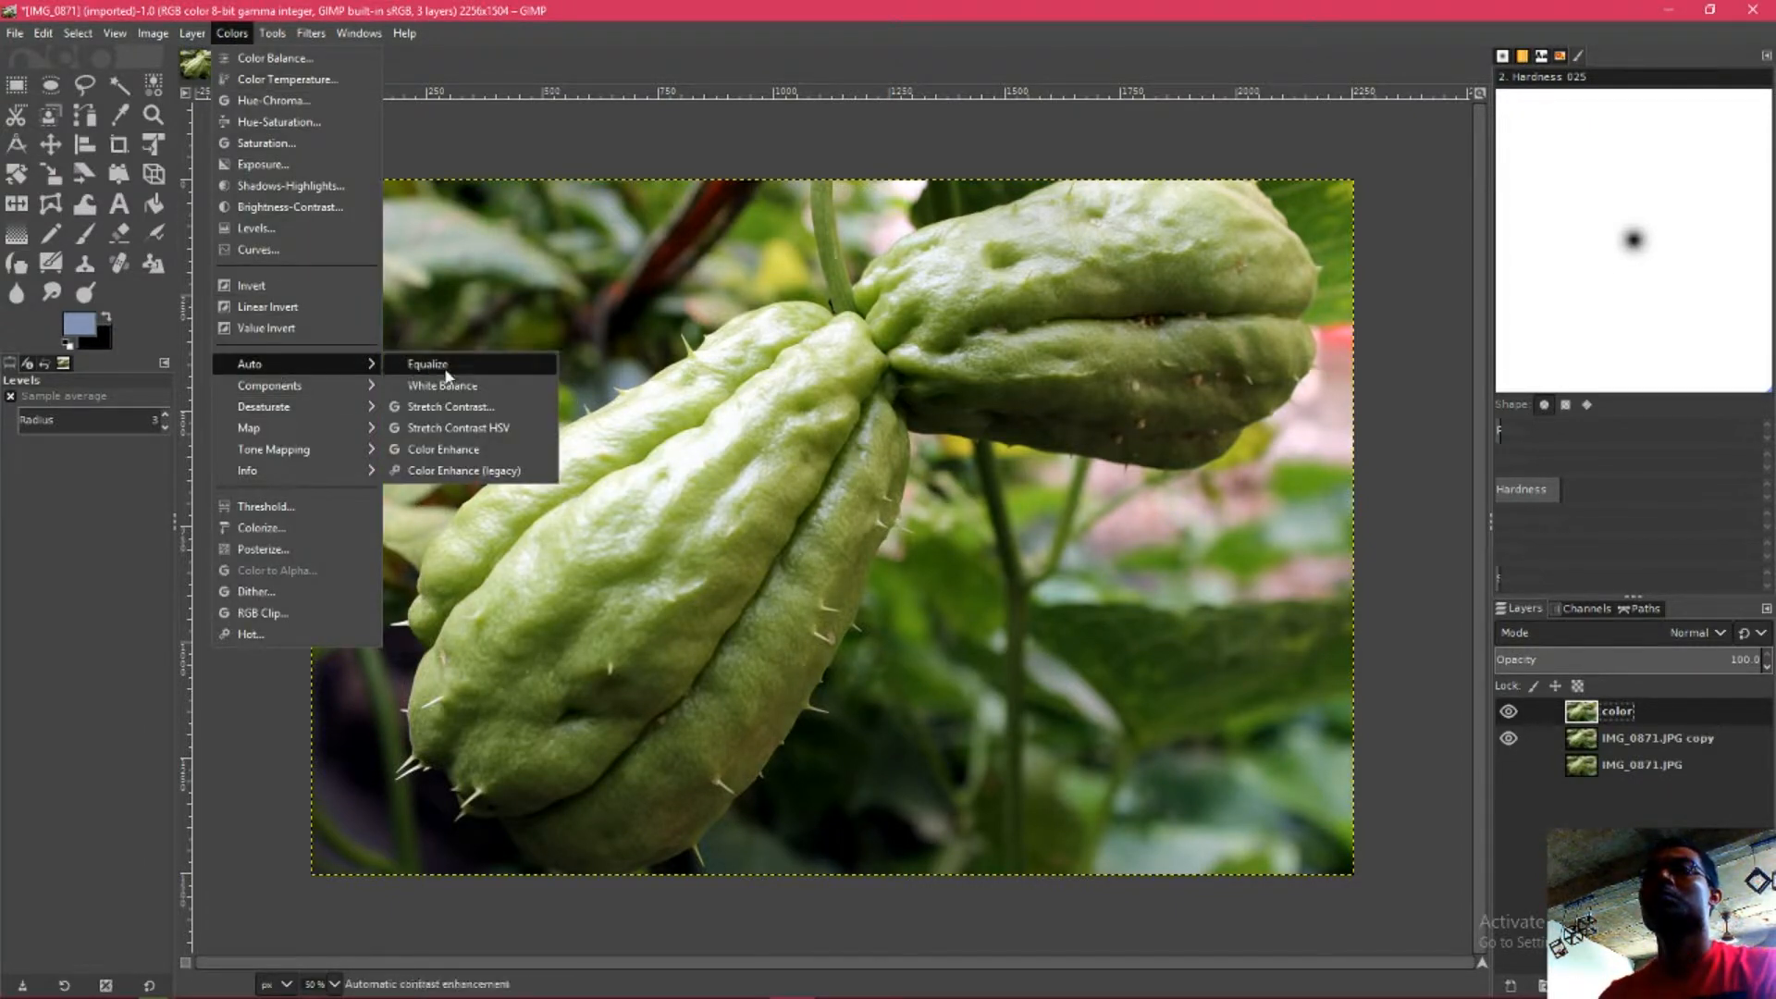
{"action": "left_click", "coordinate": [463, 450]}
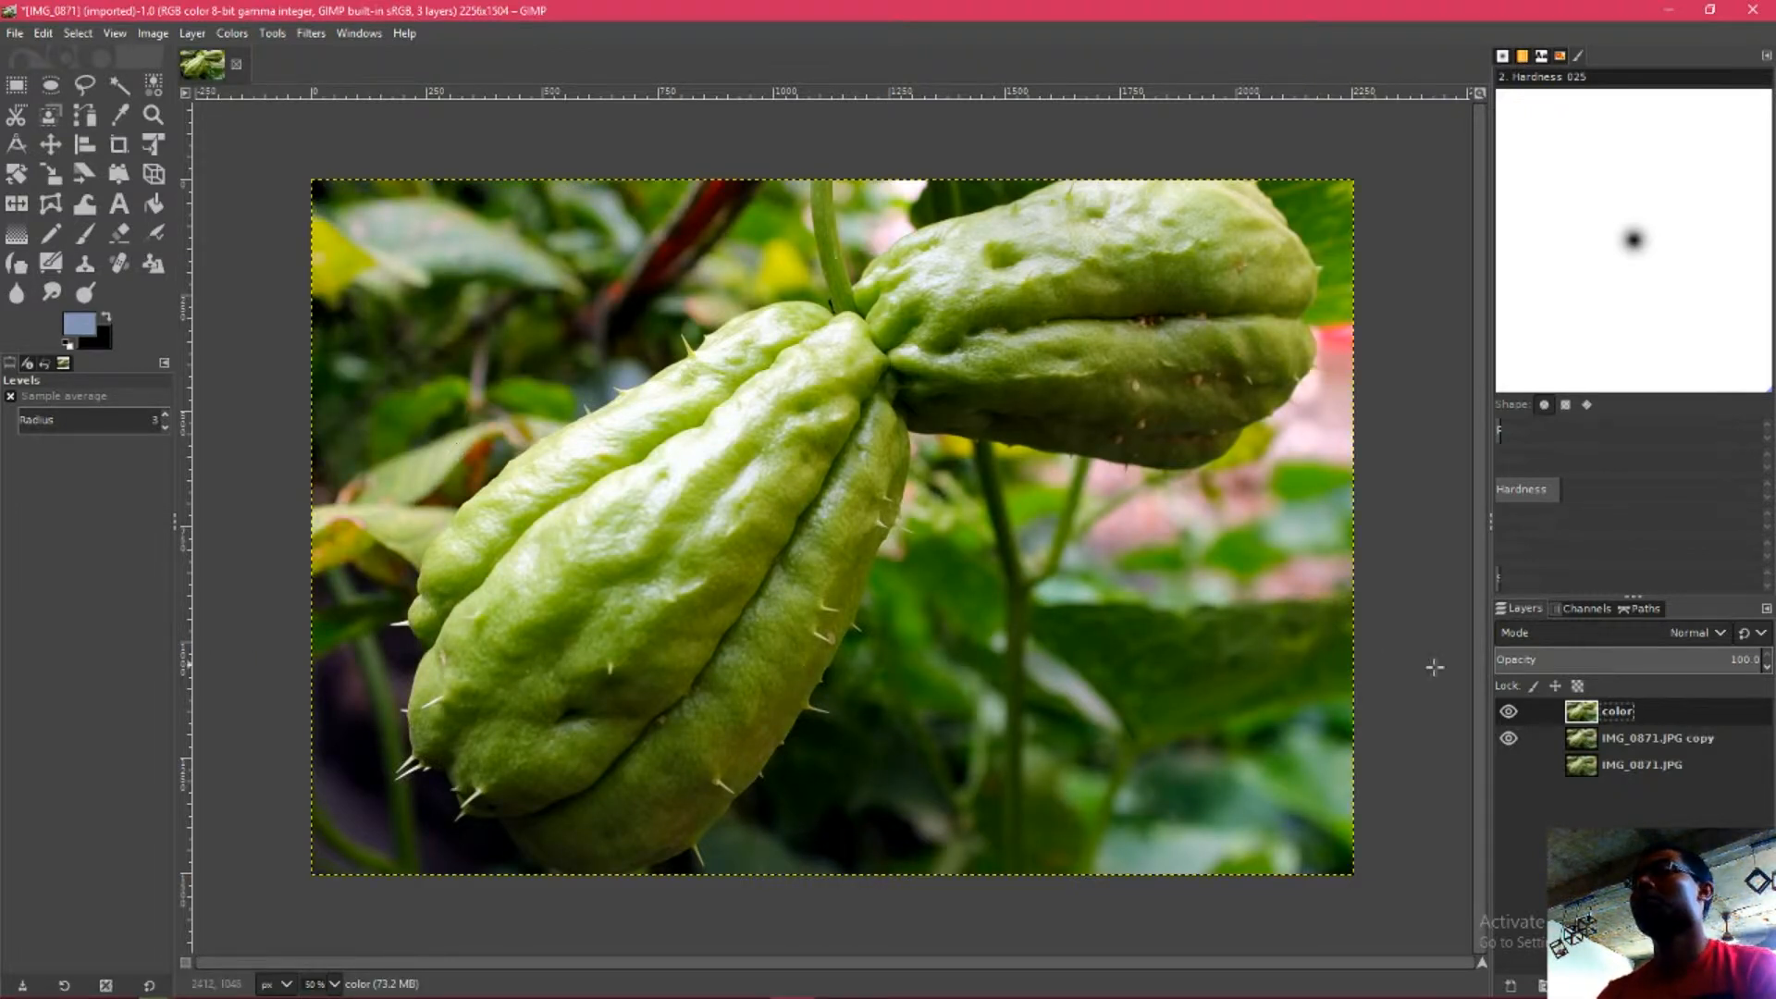
- Try the LCh Chroma, HSL Color and HSV Value blend modes on the color layer
{"action": "left_click", "coordinate": [1721, 632]}
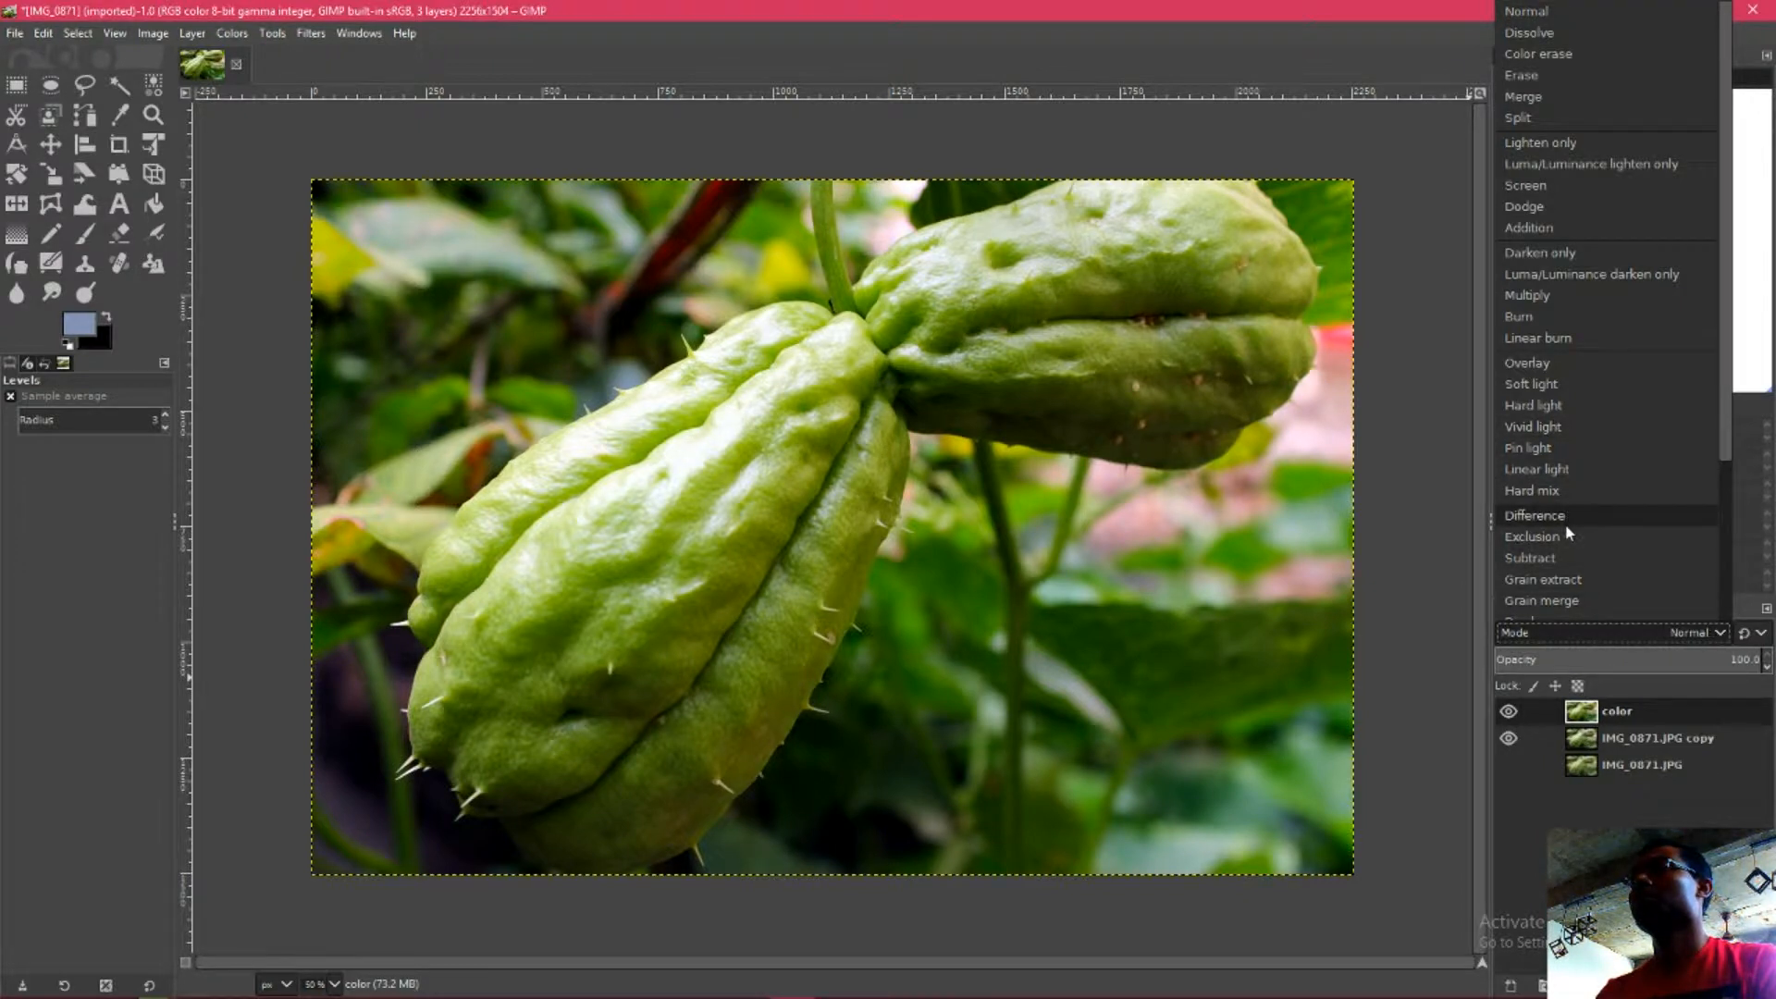
{"action": "scroll", "coordinate": [1568, 532], "scroll_direction": "down", "scroll_amount": 5}
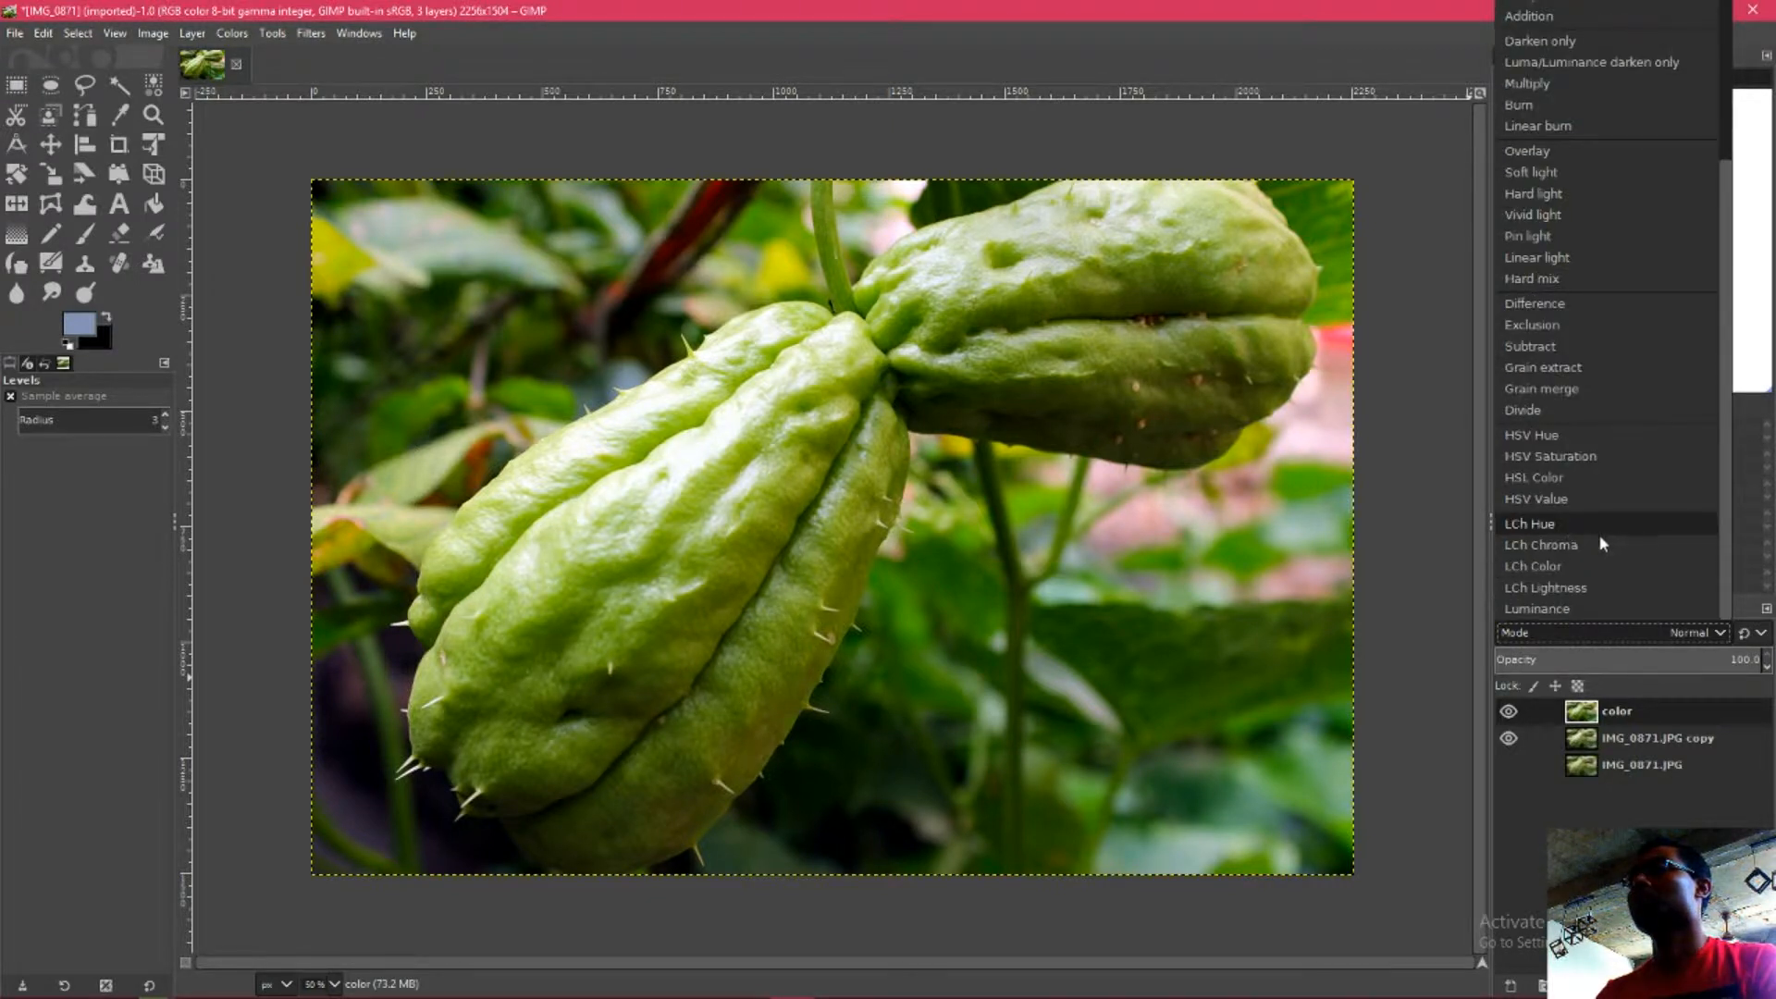
{"action": "left_click", "coordinate": [1593, 546]}
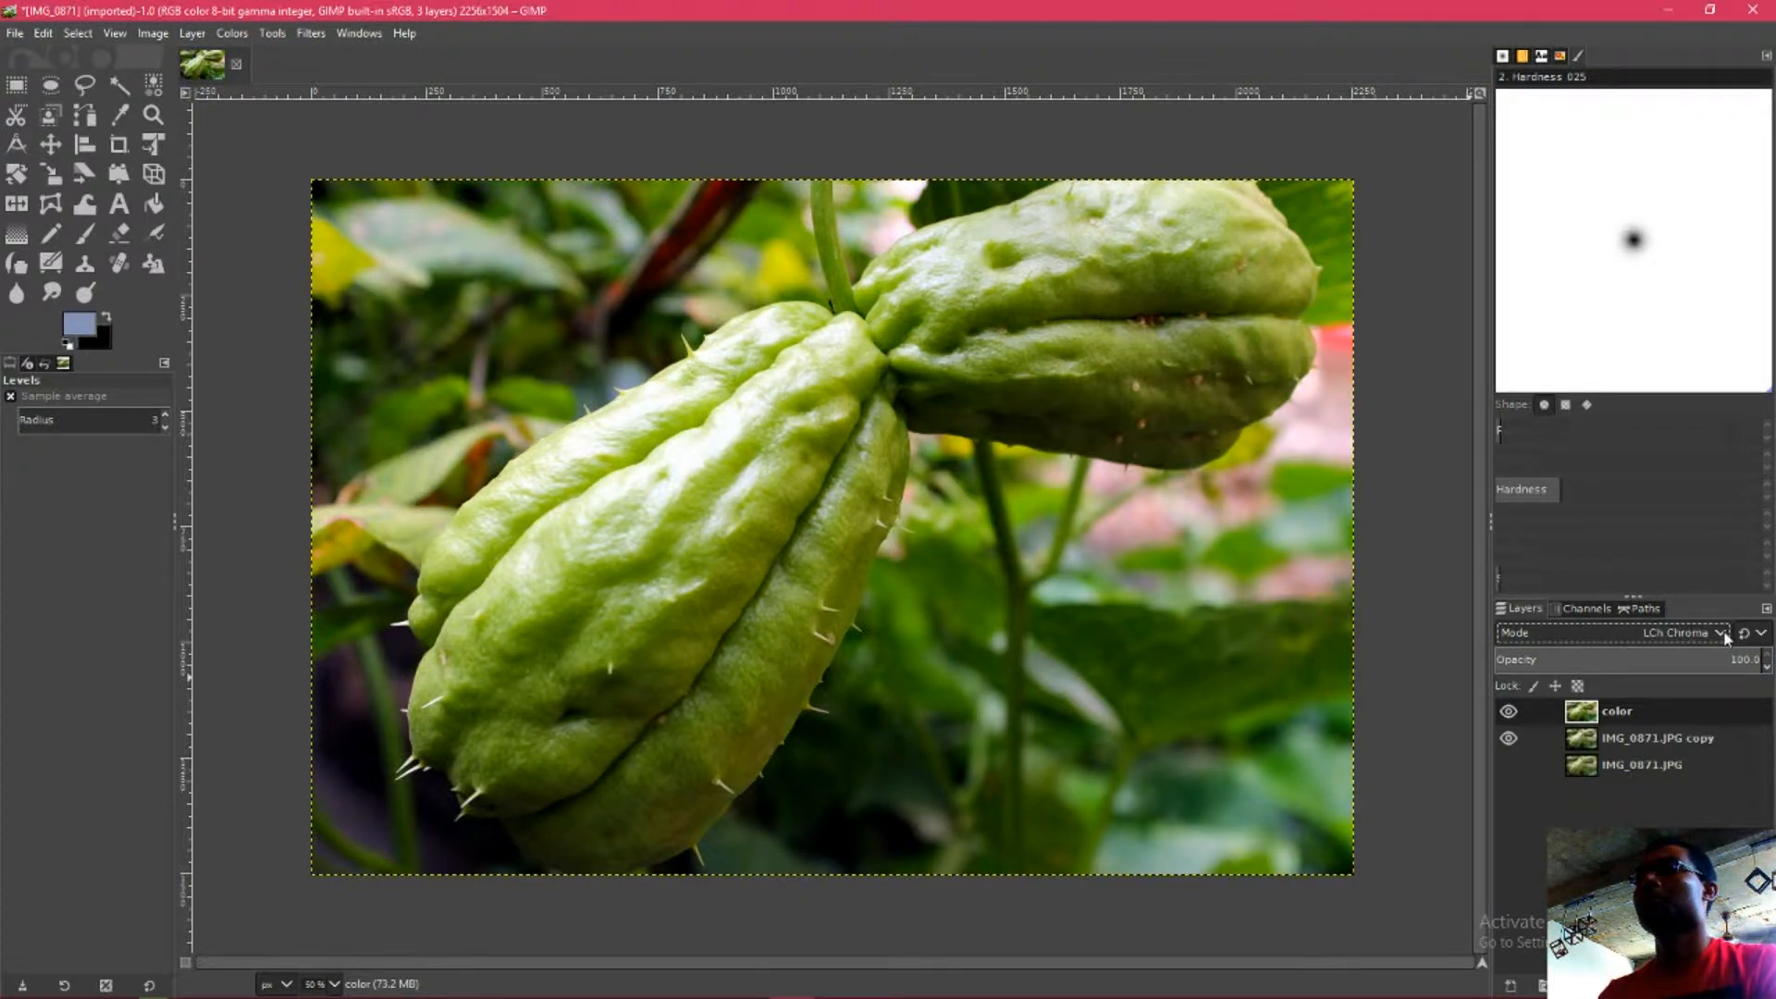
{"action": "scroll", "coordinate": [1725, 639], "scroll_direction": "up", "scroll_amount": 2}
{"action": "scroll", "coordinate": [1725, 638], "scroll_direction": "up", "scroll_amount": 1}
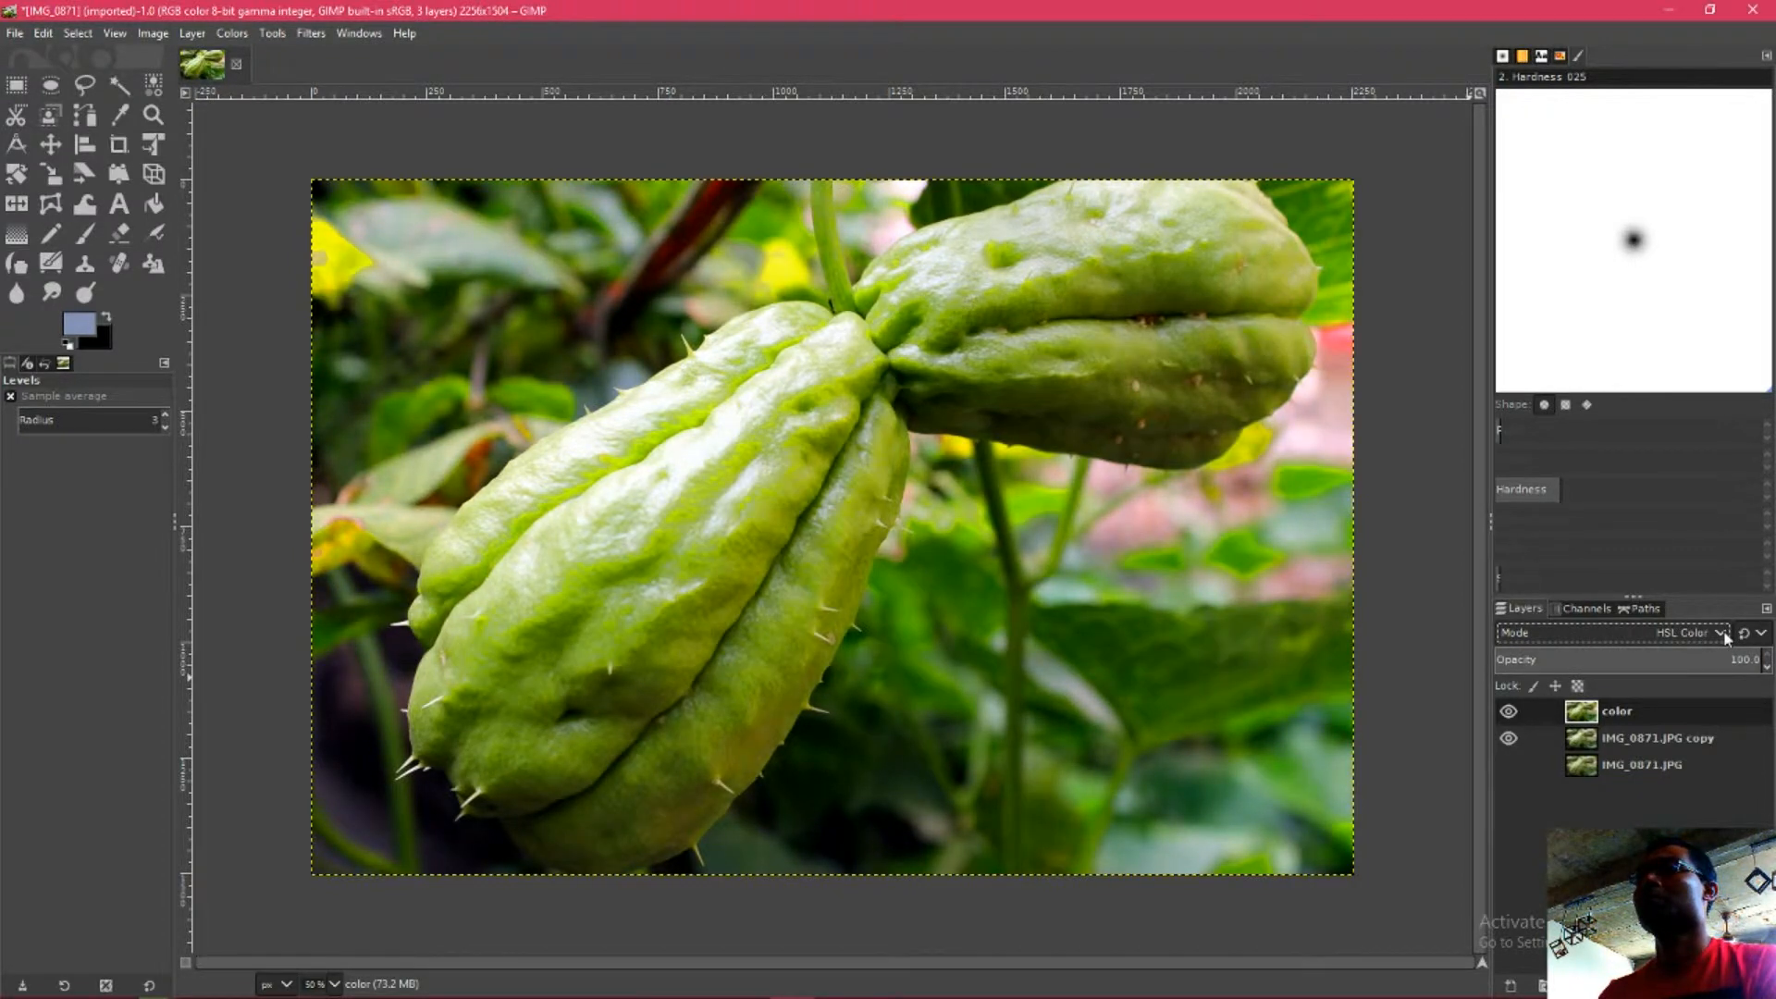
{"action": "scroll", "coordinate": [1726, 639], "scroll_direction": "down", "scroll_amount": 1}
{"action": "scroll", "coordinate": [1725, 639], "scroll_direction": "down", "scroll_amount": 1}
{"action": "scroll", "coordinate": [1726, 639], "scroll_direction": "up", "scroll_amount": 1}
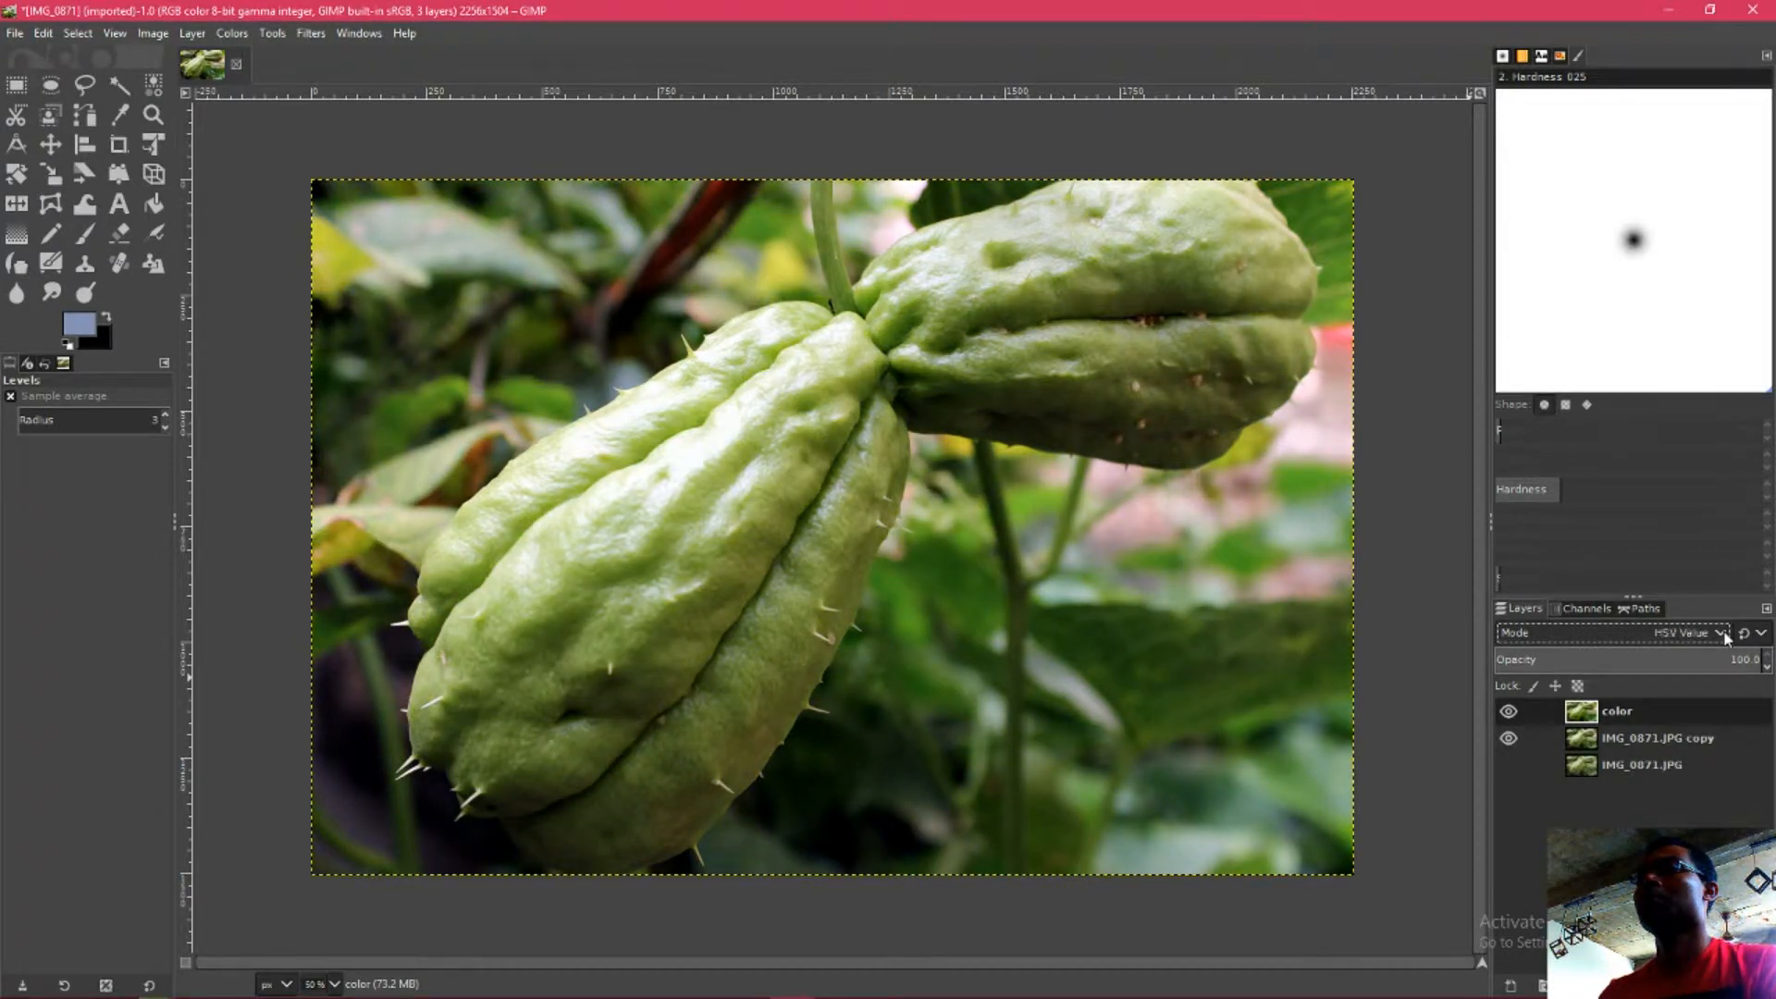
{"action": "scroll", "coordinate": [1725, 639], "scroll_direction": "down", "scroll_amount": 1}
{"action": "scroll", "coordinate": [1725, 638], "scroll_direction": "up", "scroll_amount": 1}
{"action": "scroll", "coordinate": [1725, 638], "scroll_direction": "down", "scroll_amount": 1}
{"action": "scroll", "coordinate": [1726, 638], "scroll_direction": "up", "scroll_amount": 1}
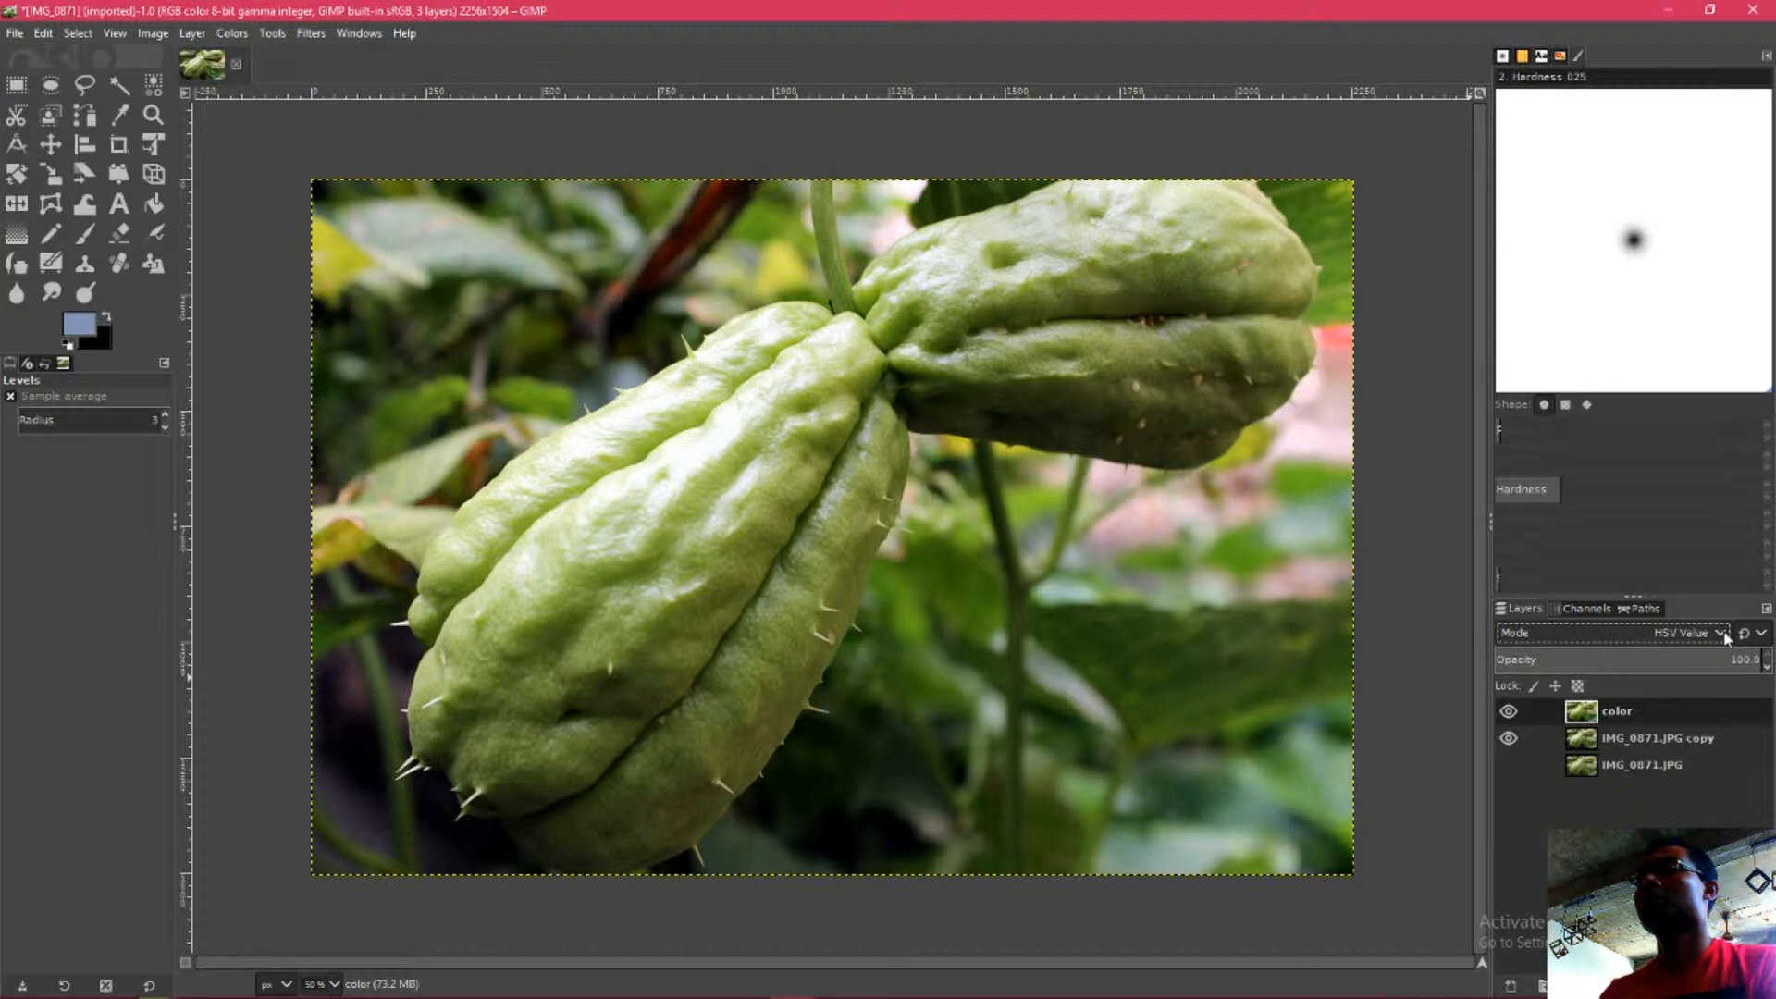
- Try the Divide, Grain merge, Subtract and Linear light blend modes on the color layer
{"action": "scroll", "coordinate": [1725, 639], "scroll_direction": "up", "scroll_amount": 4}
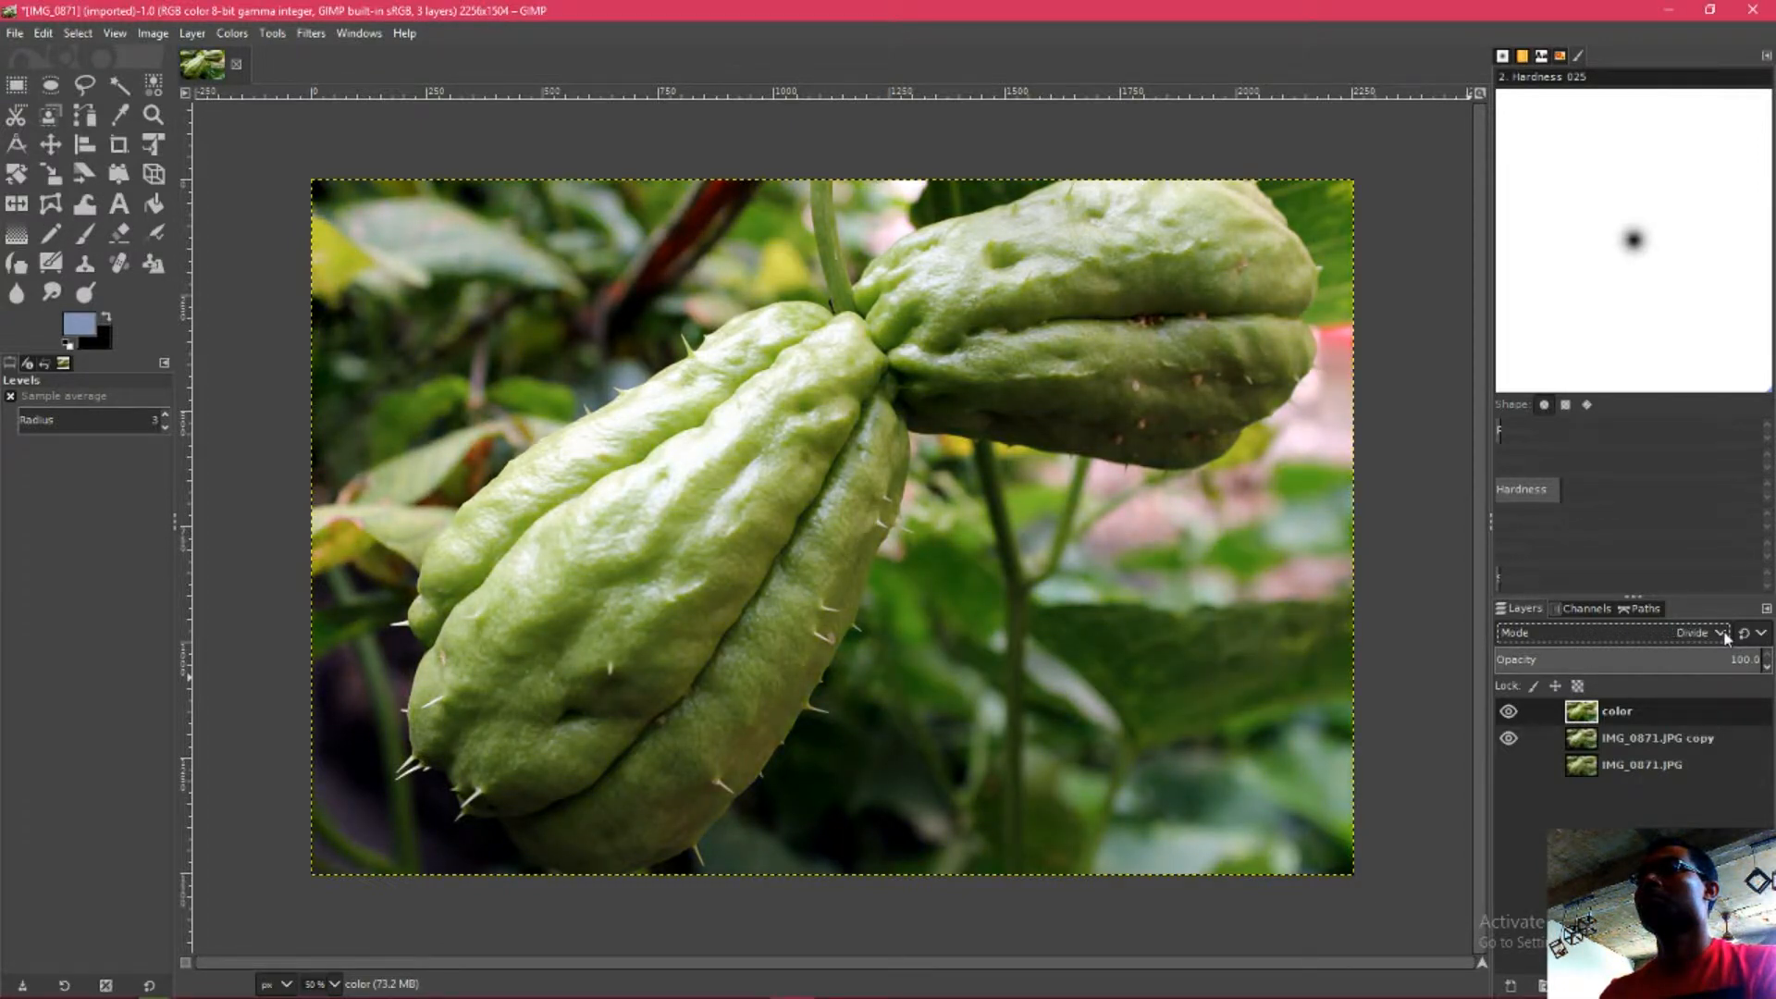
{"action": "scroll", "coordinate": [1725, 638], "scroll_direction": "up", "scroll_amount": 1}
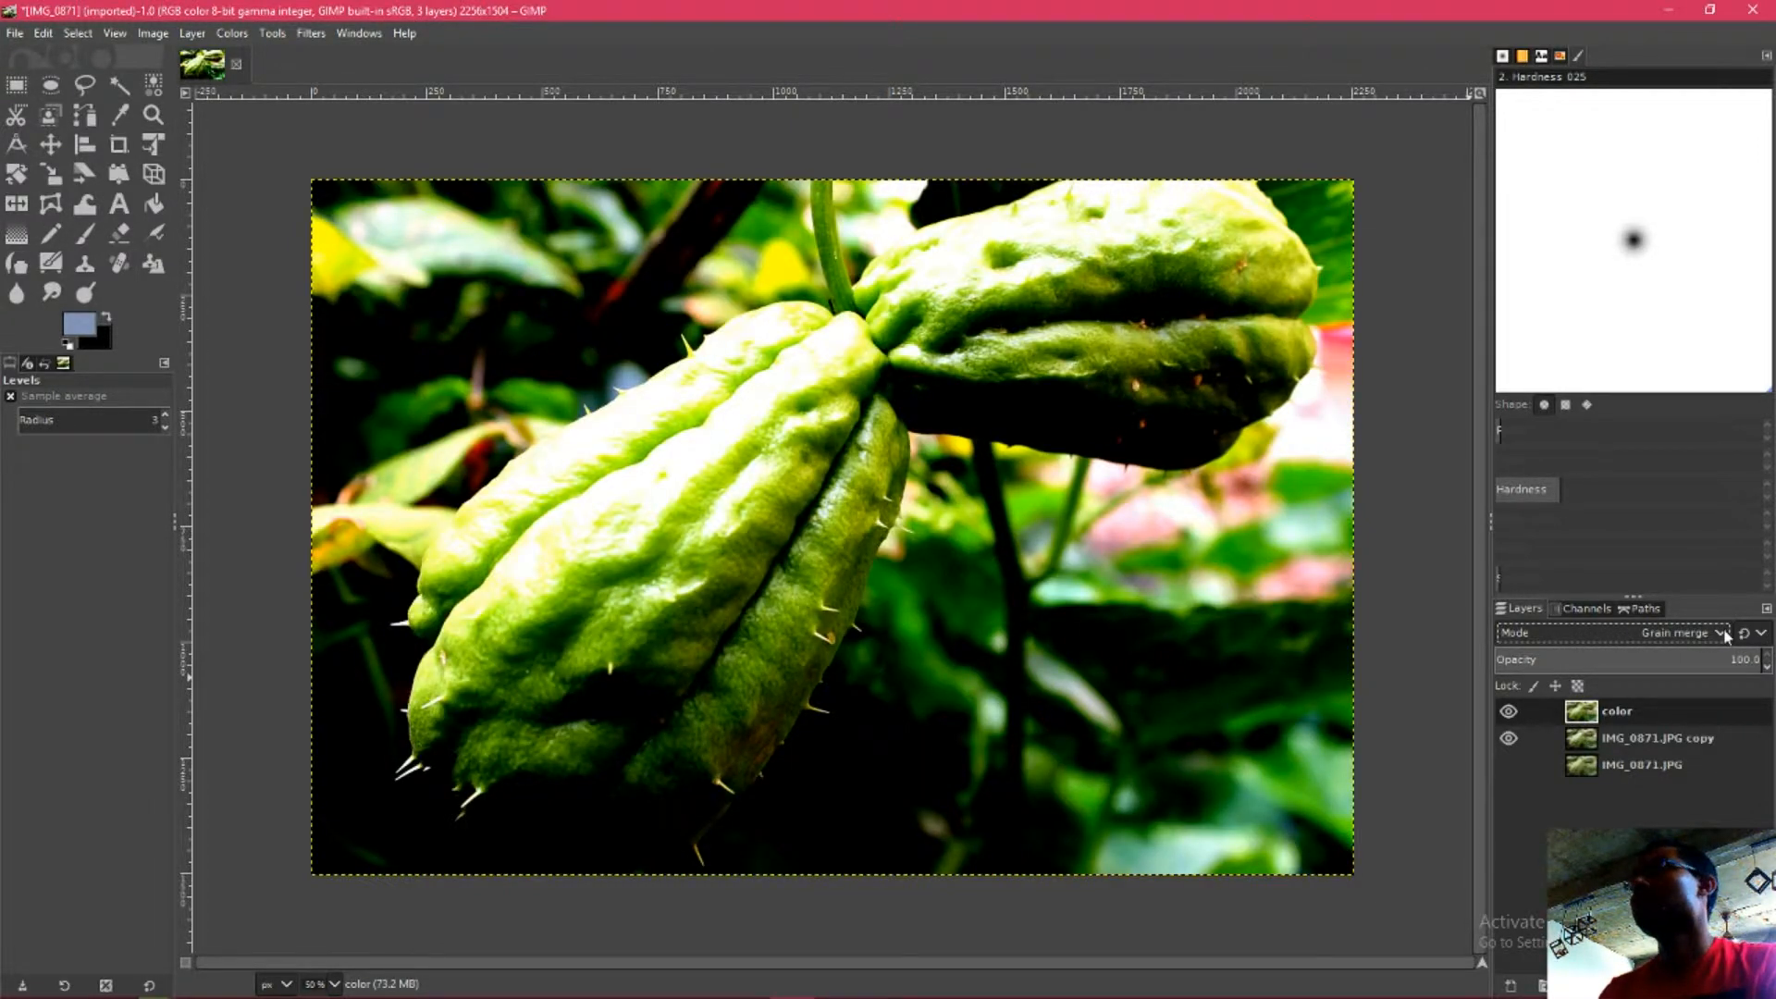
{"action": "scroll", "coordinate": [1725, 637], "scroll_direction": "up", "scroll_amount": 2}
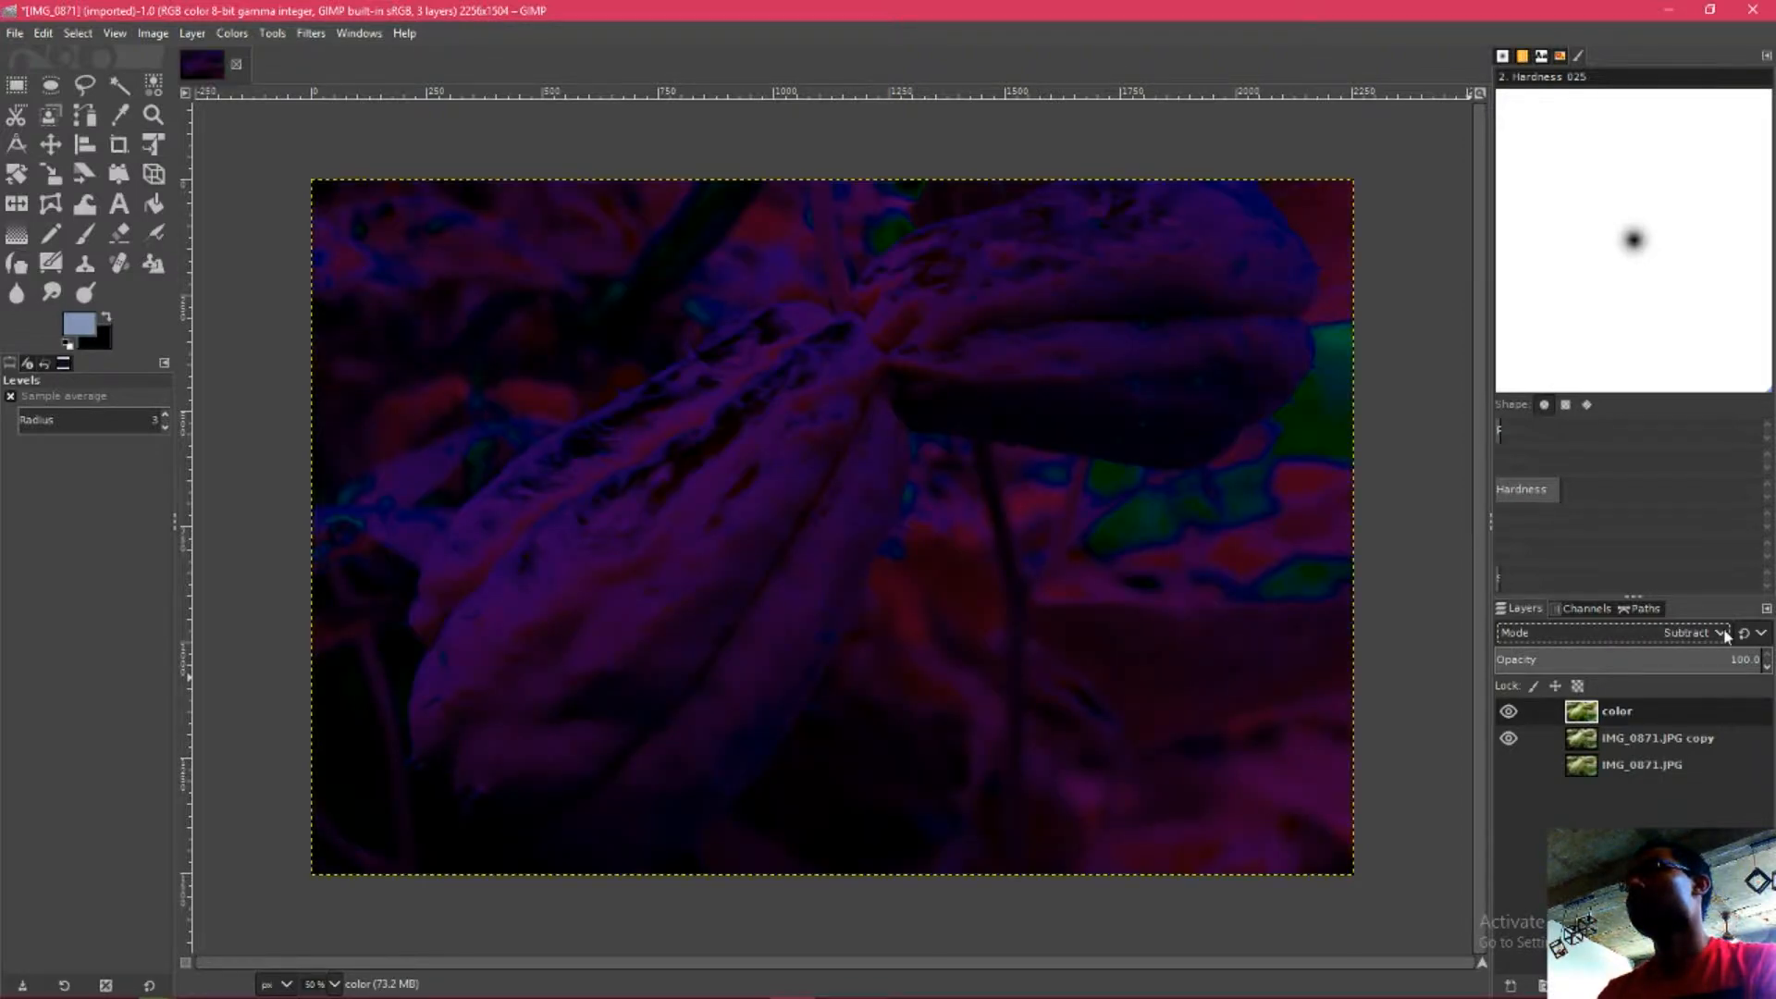
{"action": "scroll", "coordinate": [1726, 637], "scroll_direction": "up", "scroll_amount": 4}
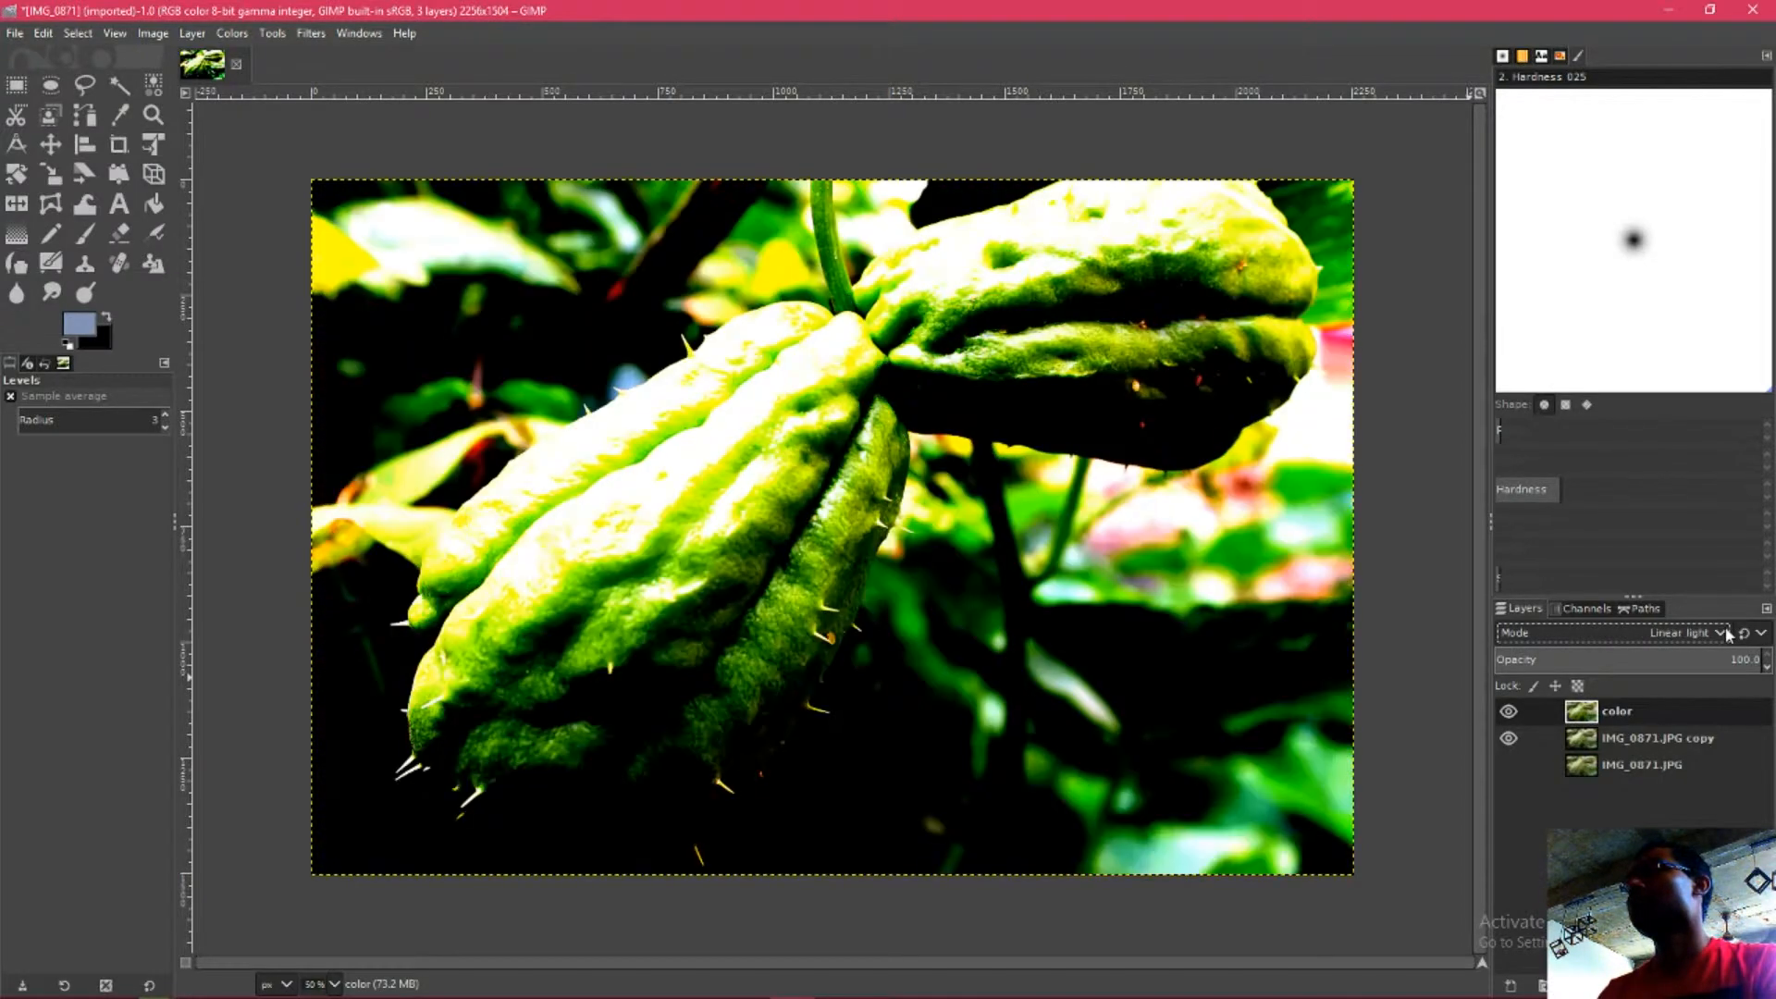
{"action": "scroll", "coordinate": [1727, 635], "scroll_direction": "down", "scroll_amount": 4}
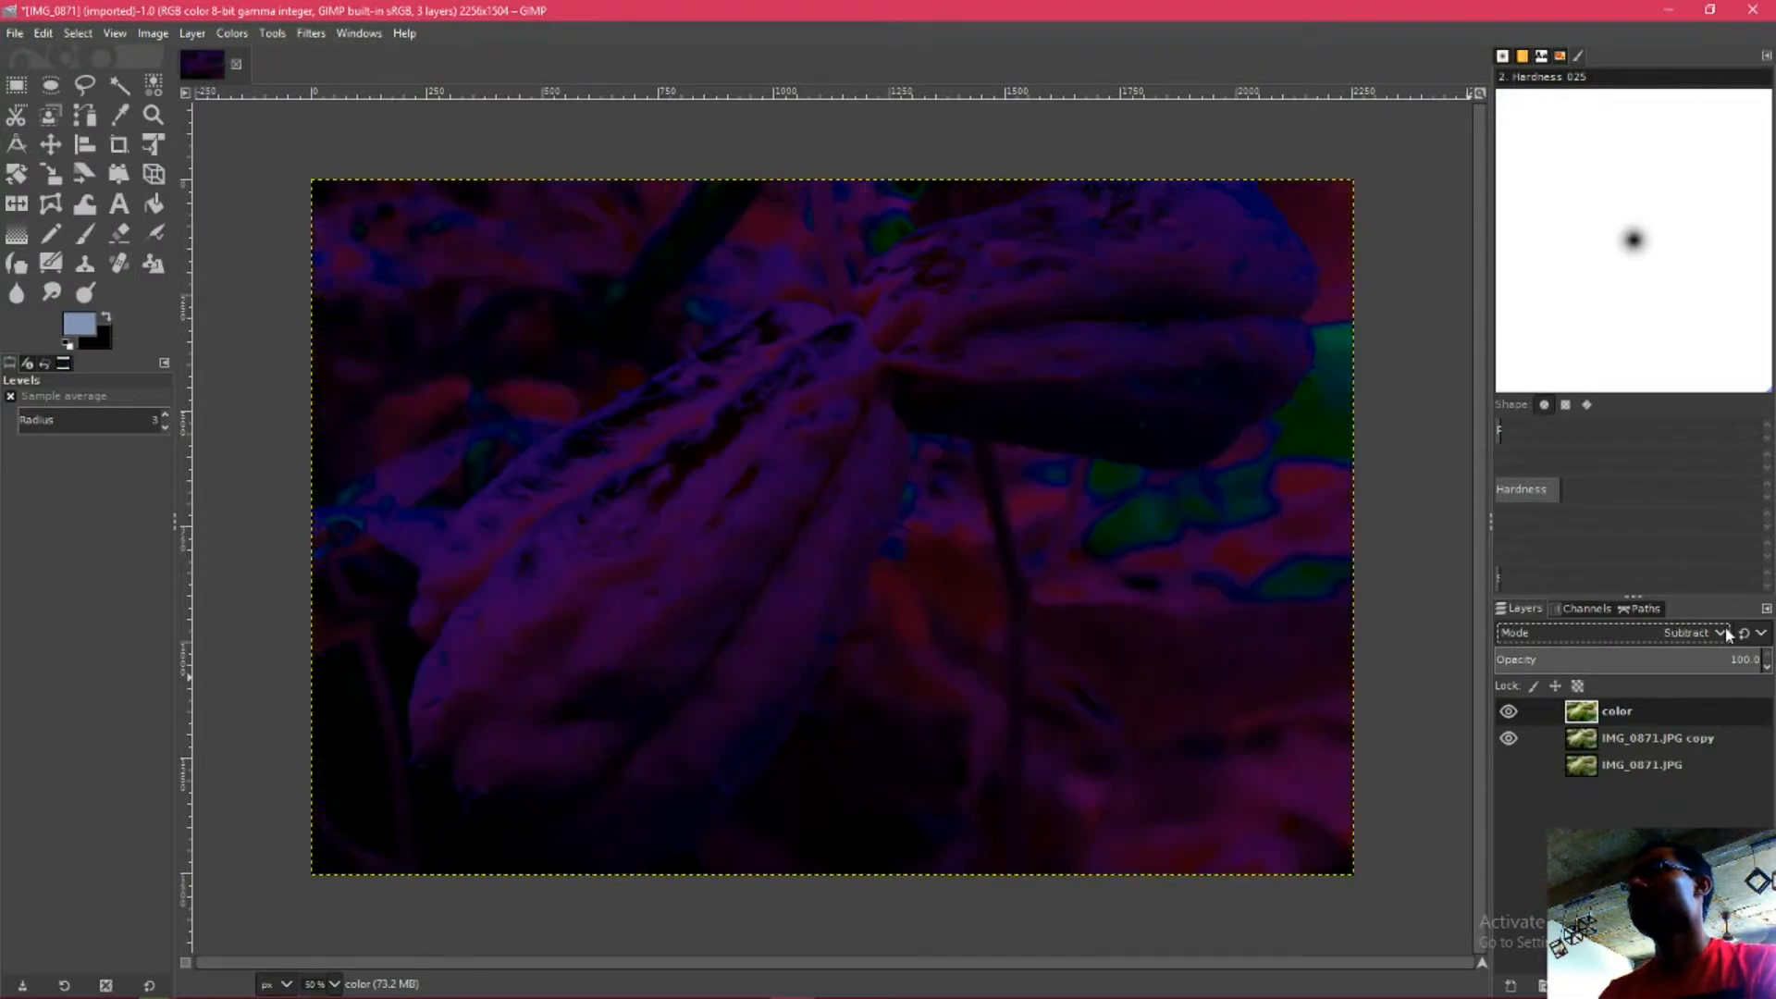
- Compare the HSV Hue and HSV Saturation blend modes on the color layer and set it to HSV Saturation
{"action": "scroll", "coordinate": [1727, 635], "scroll_direction": "down", "scroll_amount": 4}
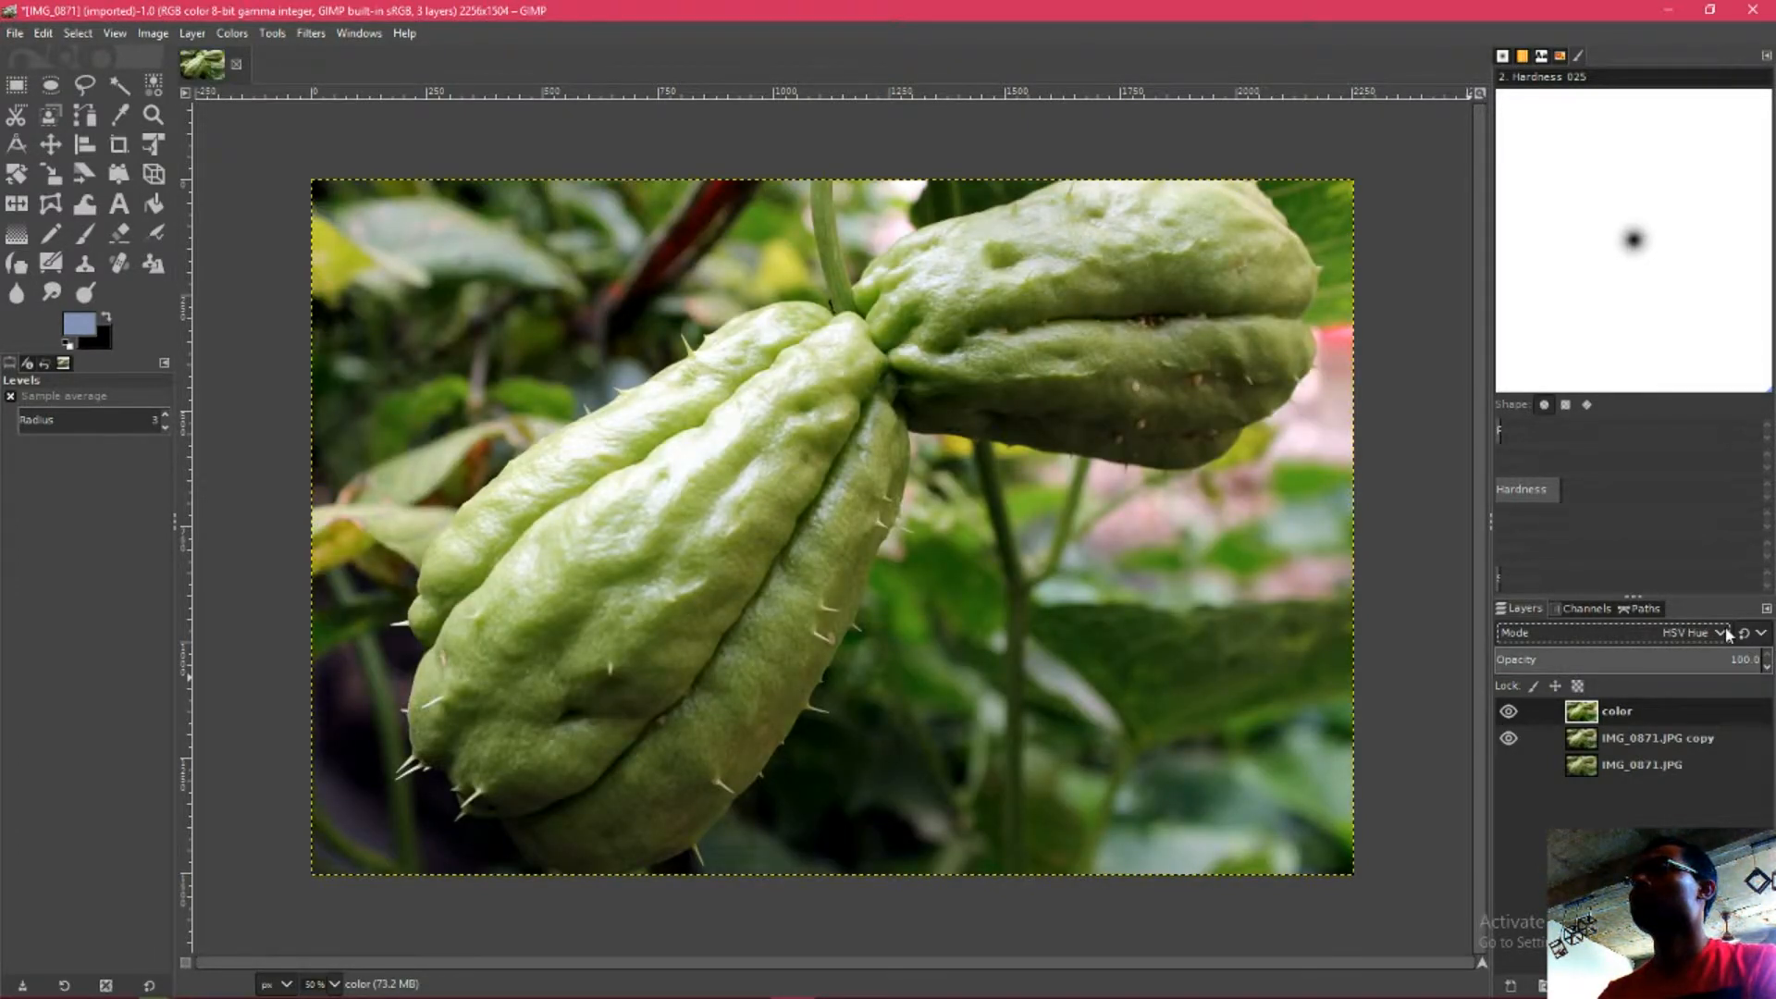
{"action": "scroll", "coordinate": [1727, 634], "scroll_direction": "down", "scroll_amount": 1}
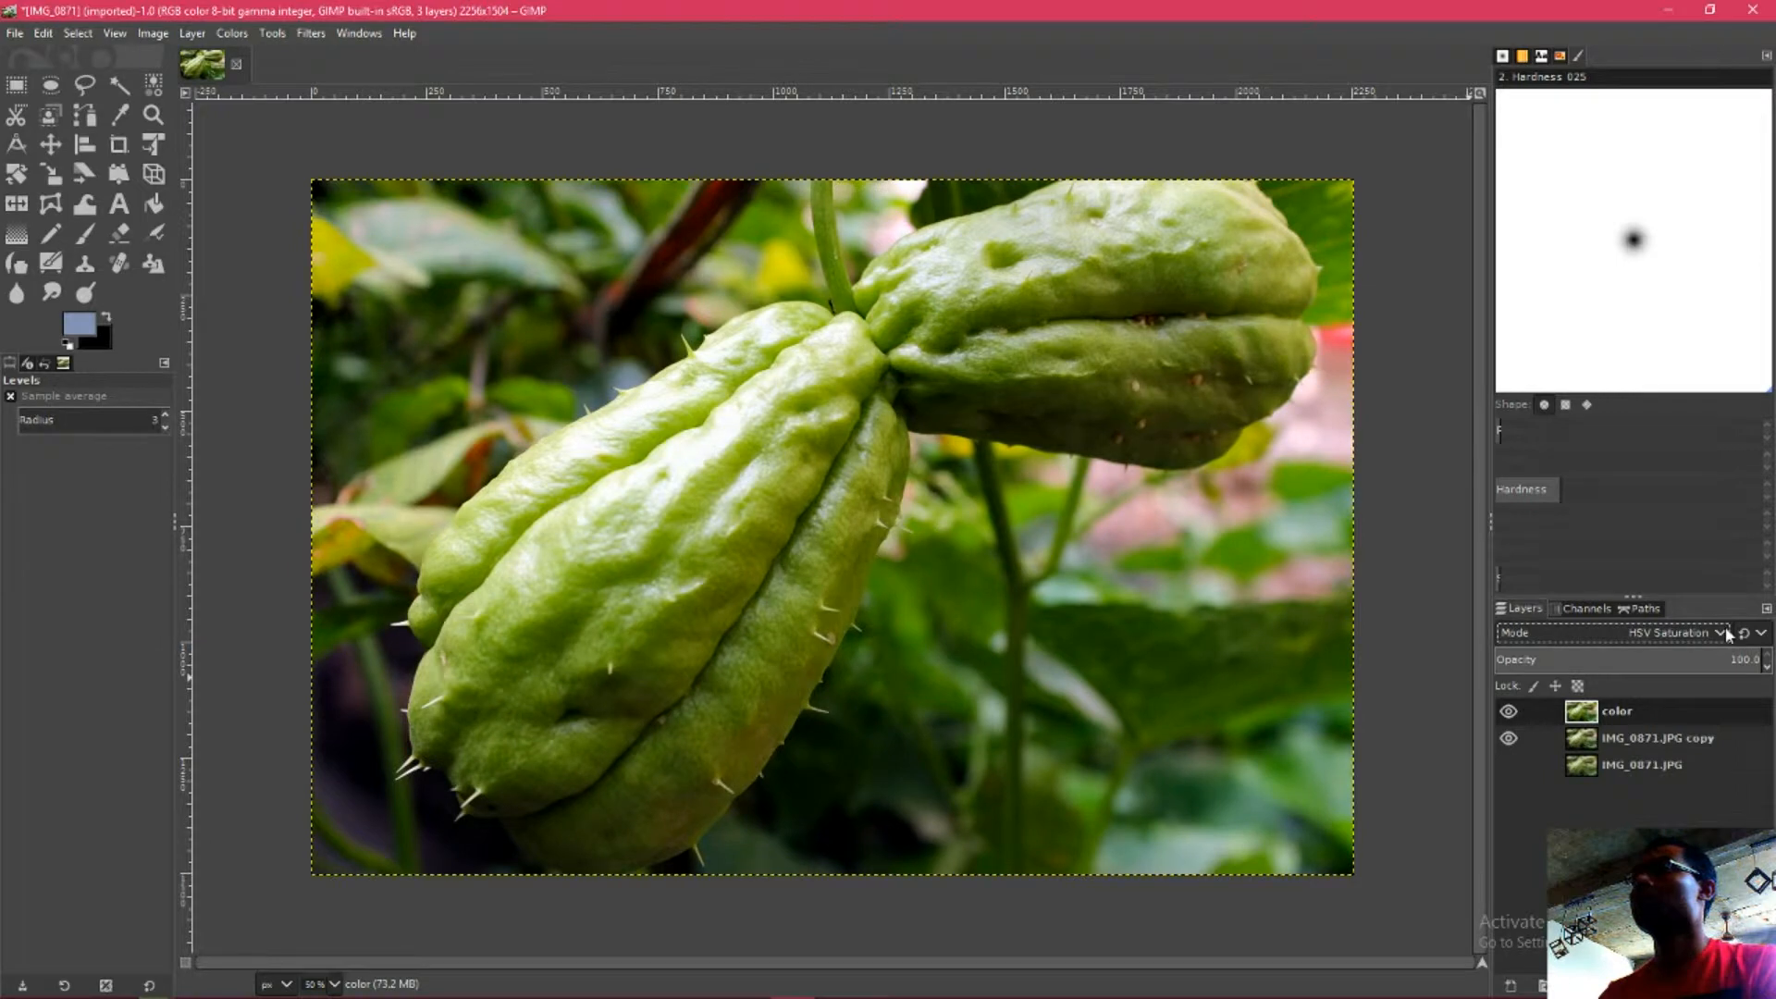
{"action": "scroll", "coordinate": [1727, 635], "scroll_direction": "up", "scroll_amount": 1}
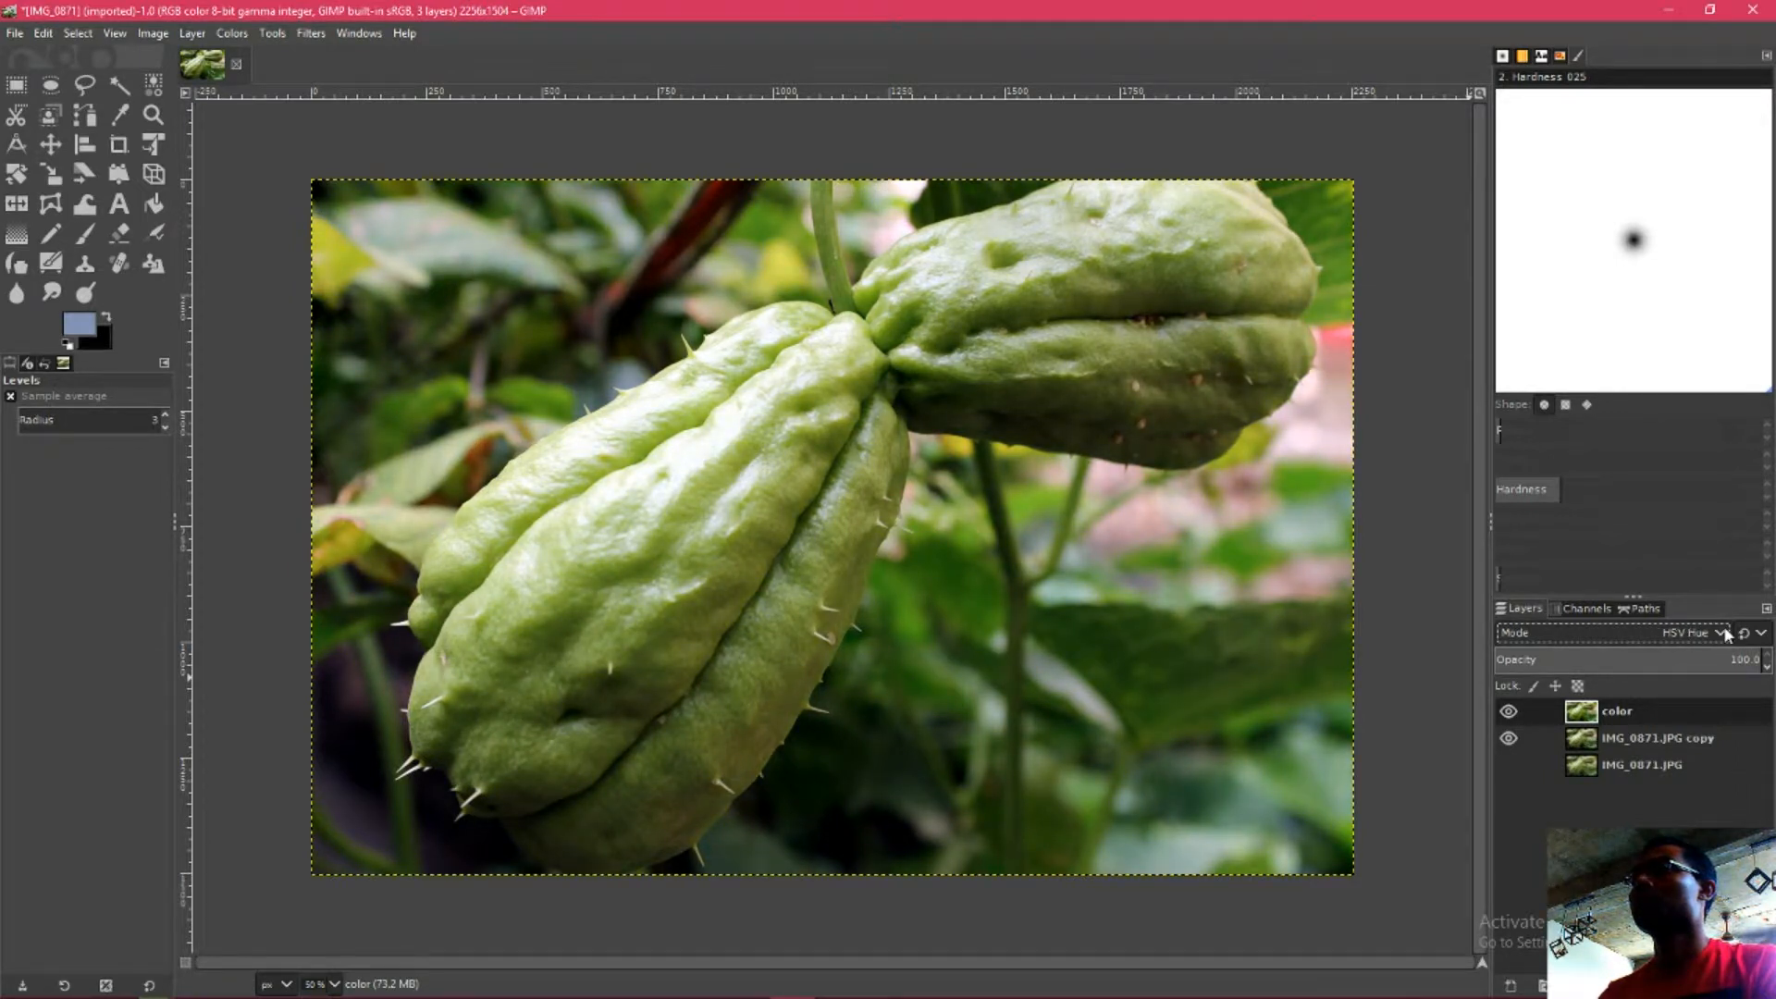
{"action": "scroll", "coordinate": [1727, 634], "scroll_direction": "down", "scroll_amount": 1}
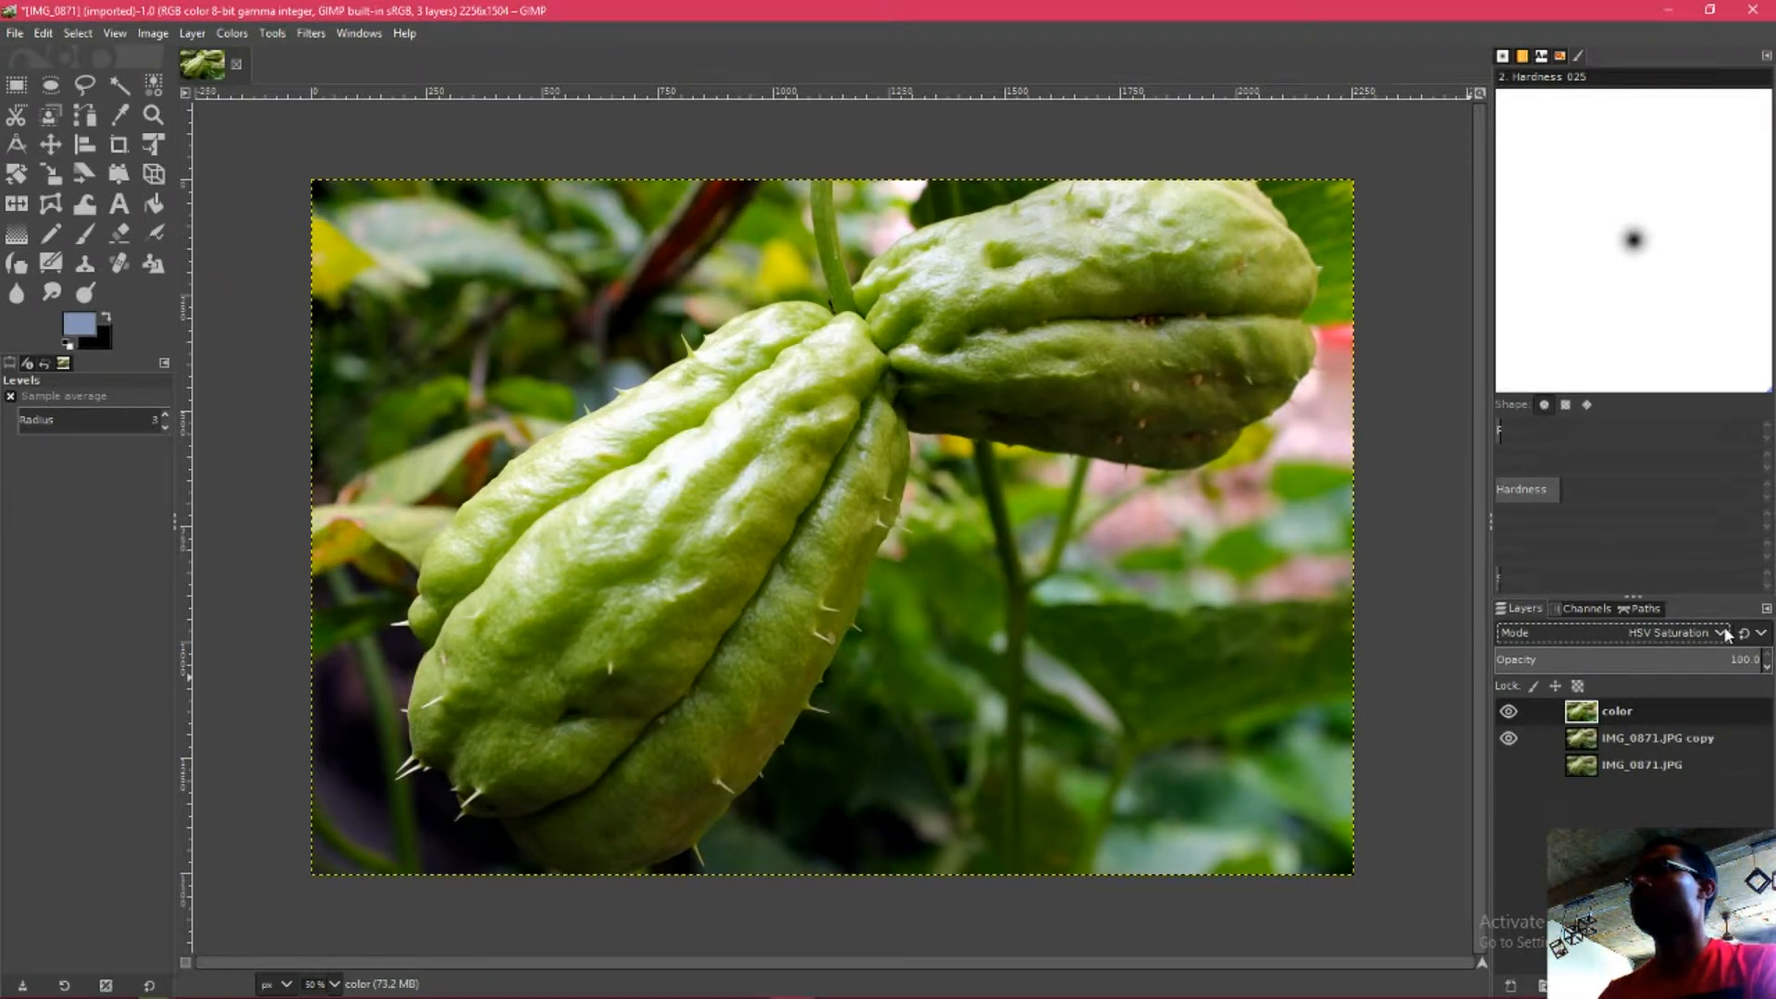
{"action": "scroll", "coordinate": [1727, 634], "scroll_direction": "up", "scroll_amount": 1}
{"action": "scroll", "coordinate": [1727, 634], "scroll_direction": "down", "scroll_amount": 1}
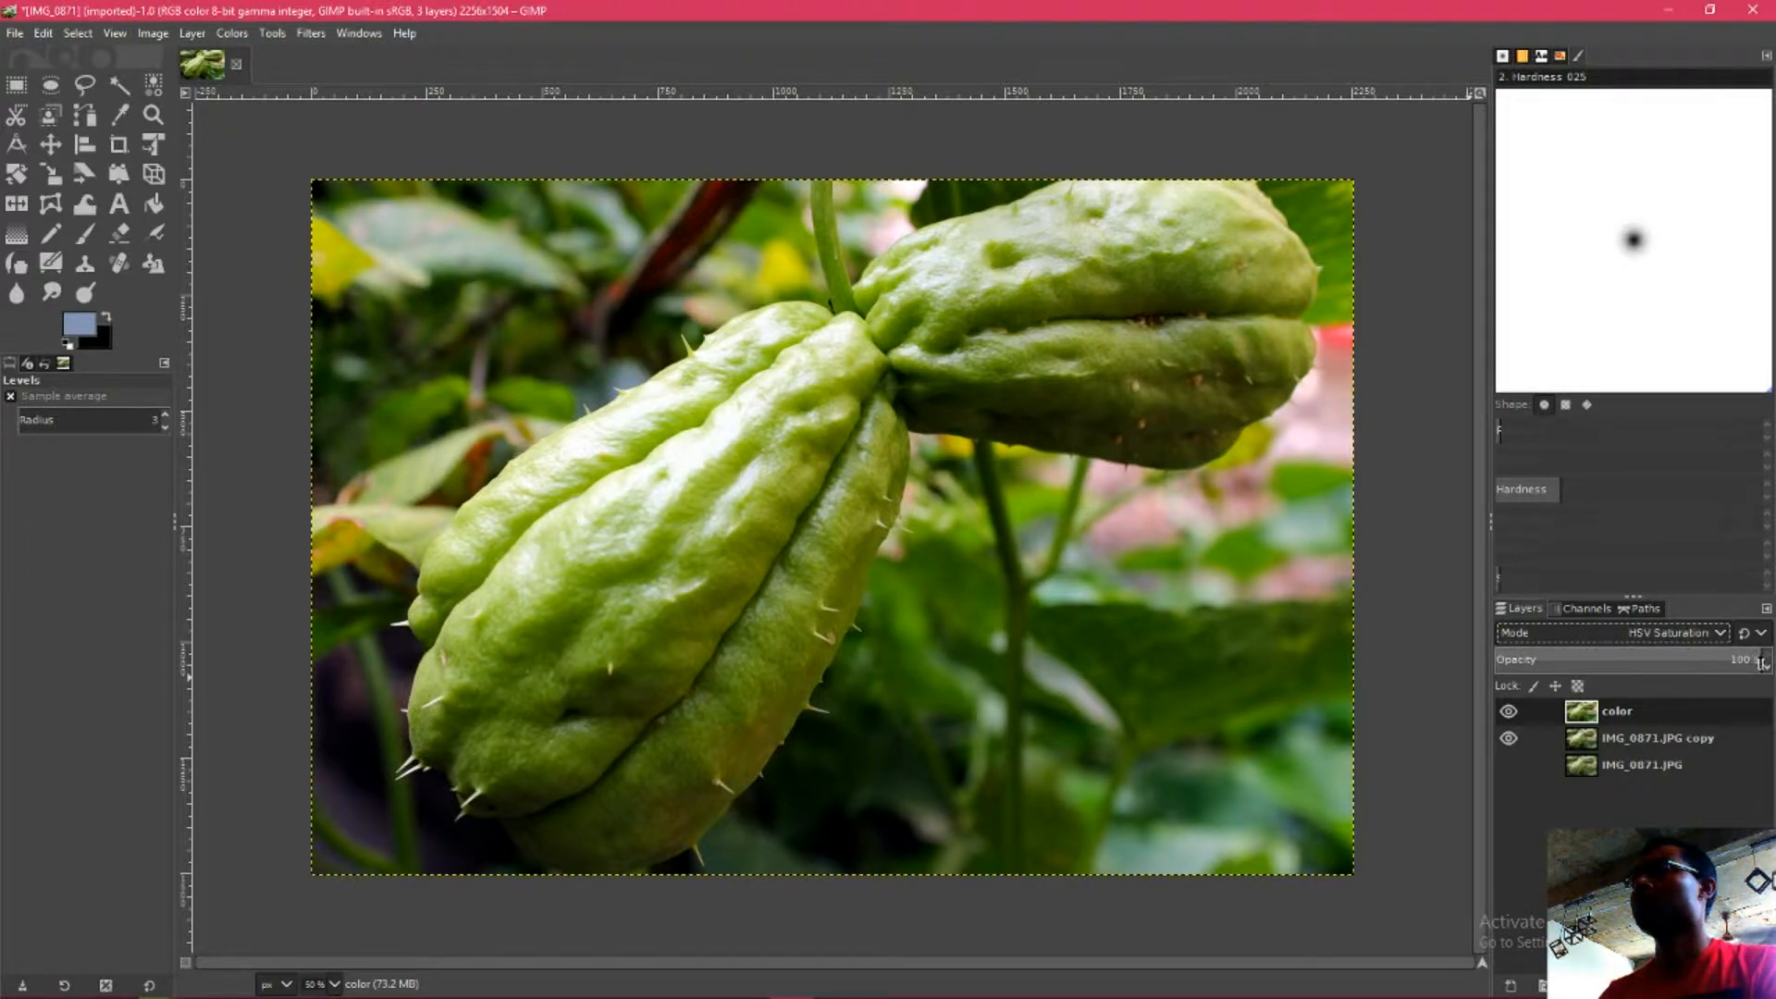
- Try an opacity of 45 on the color layer, toggling its visibility to compare the image with and without it
{"action": "left_click_drag", "start_coordinate": [1761, 660], "coordinate": [1597, 668]}
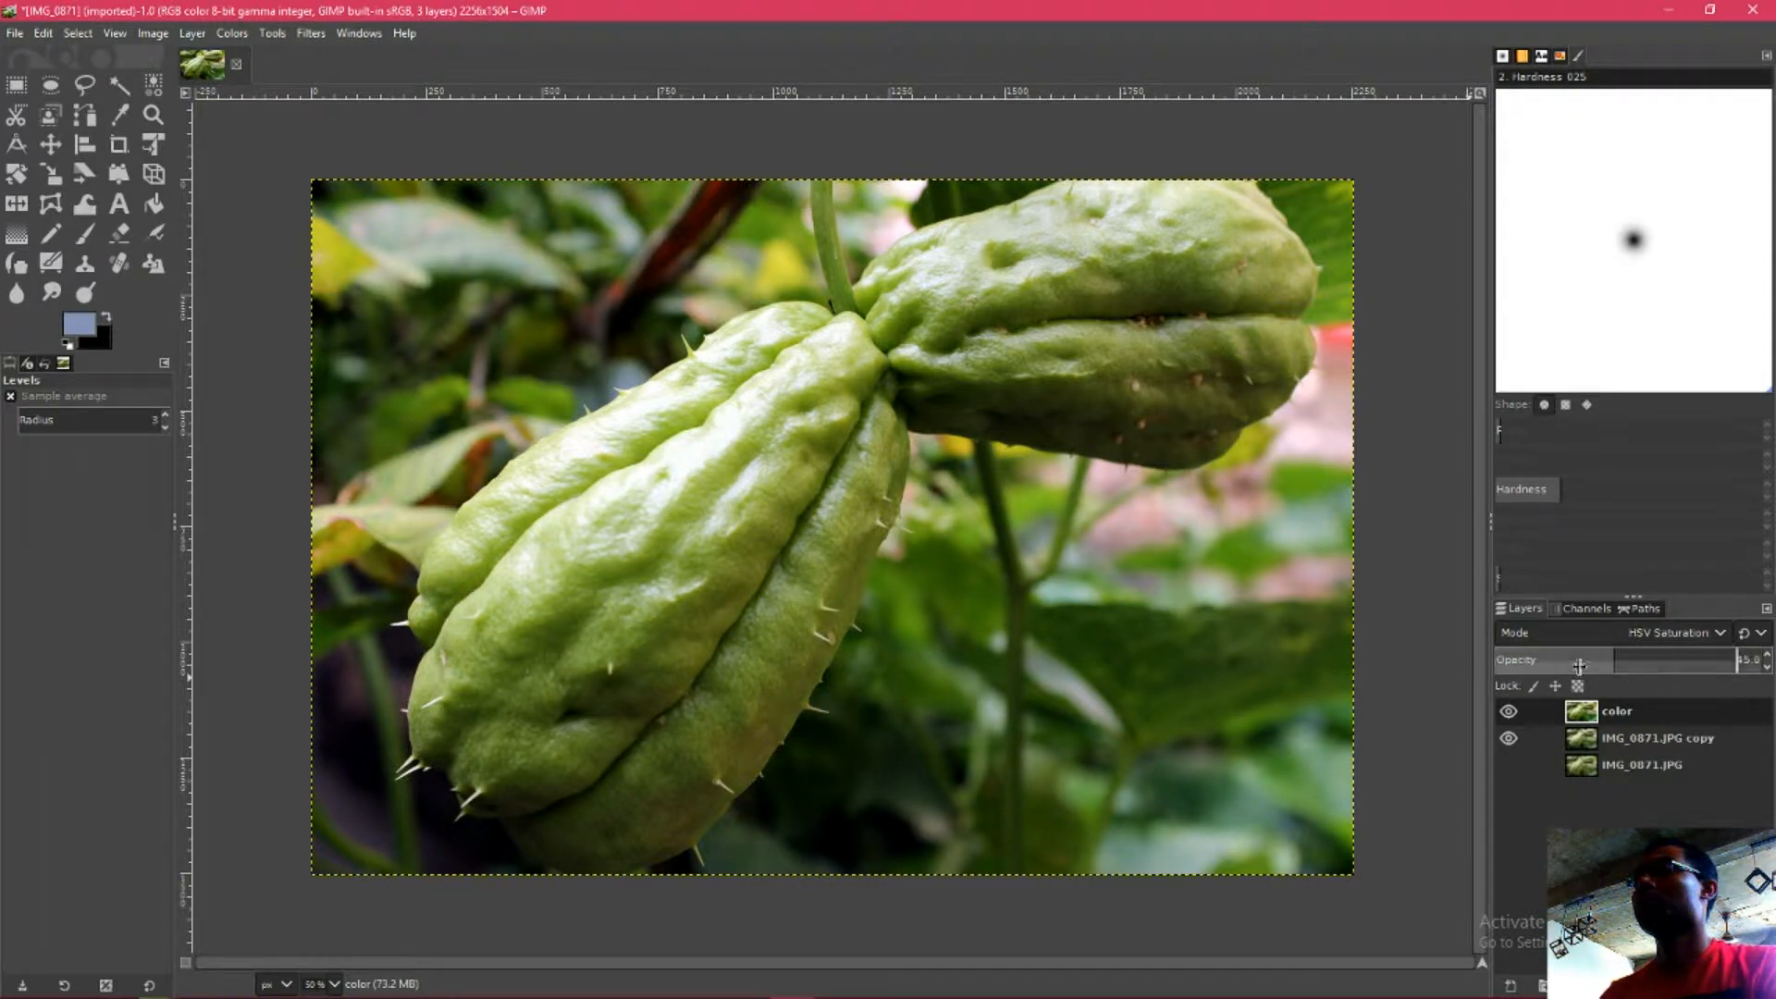
{"action": "left_click", "coordinate": [1508, 712]}
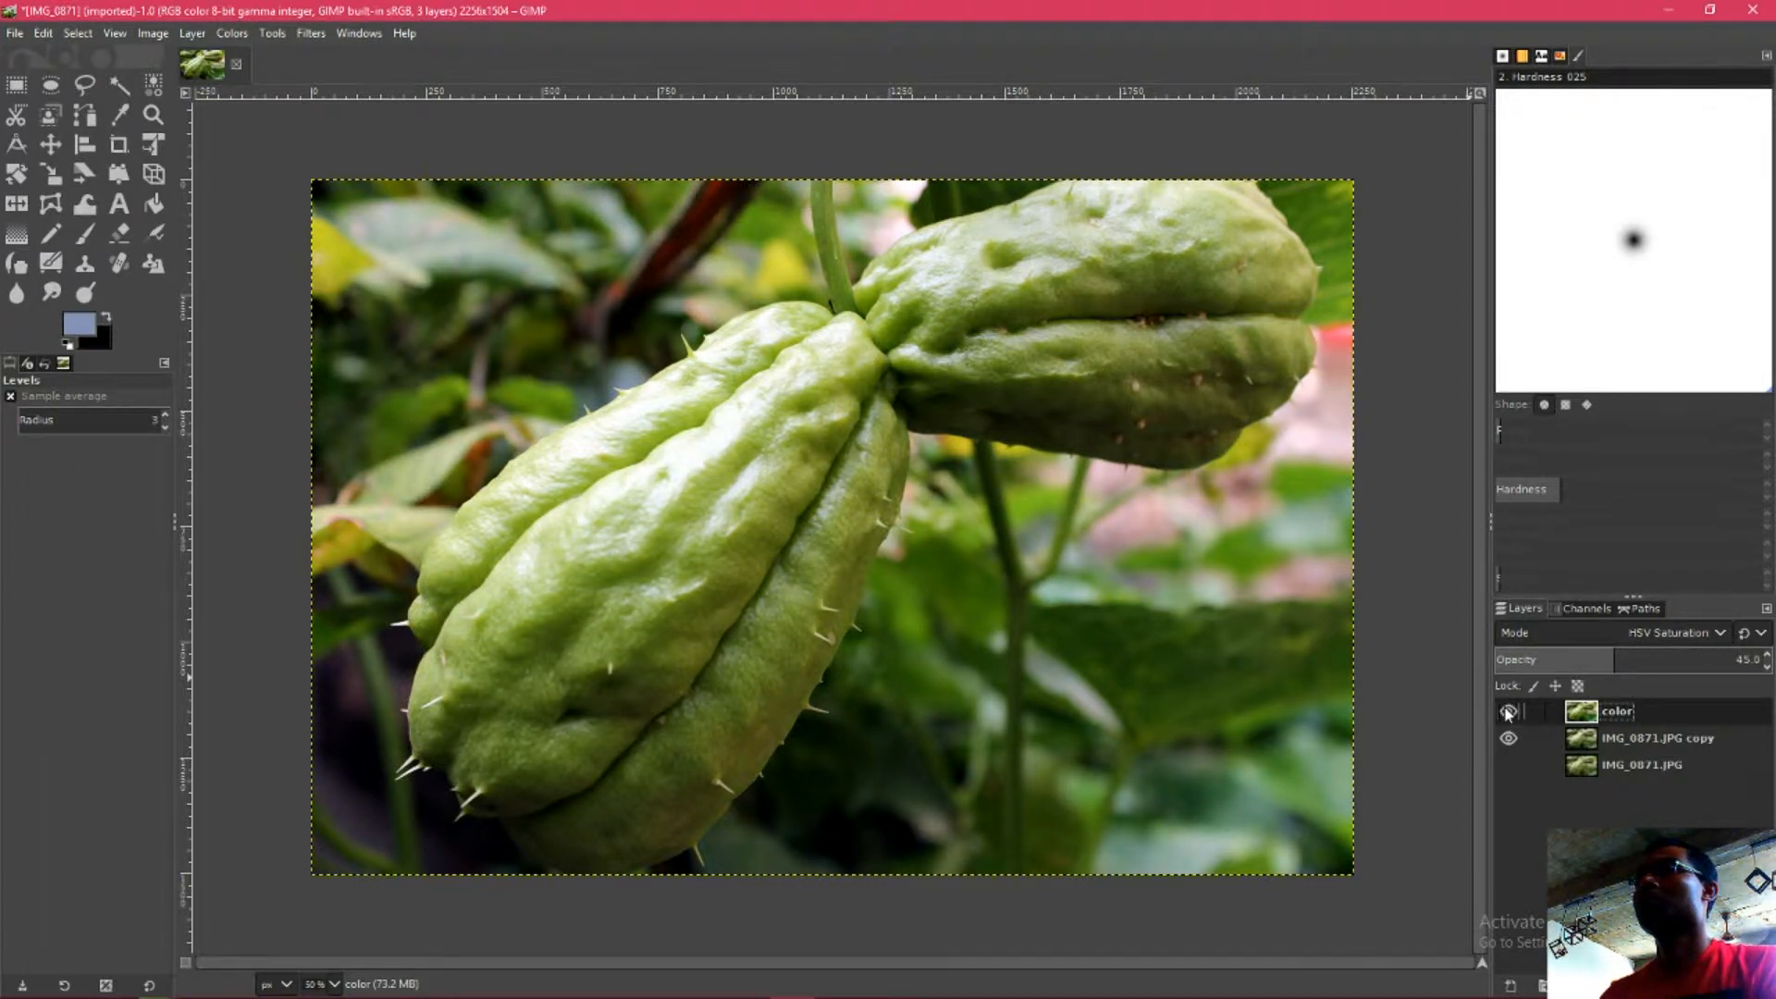
{"action": "left_click", "coordinate": [1508, 711]}
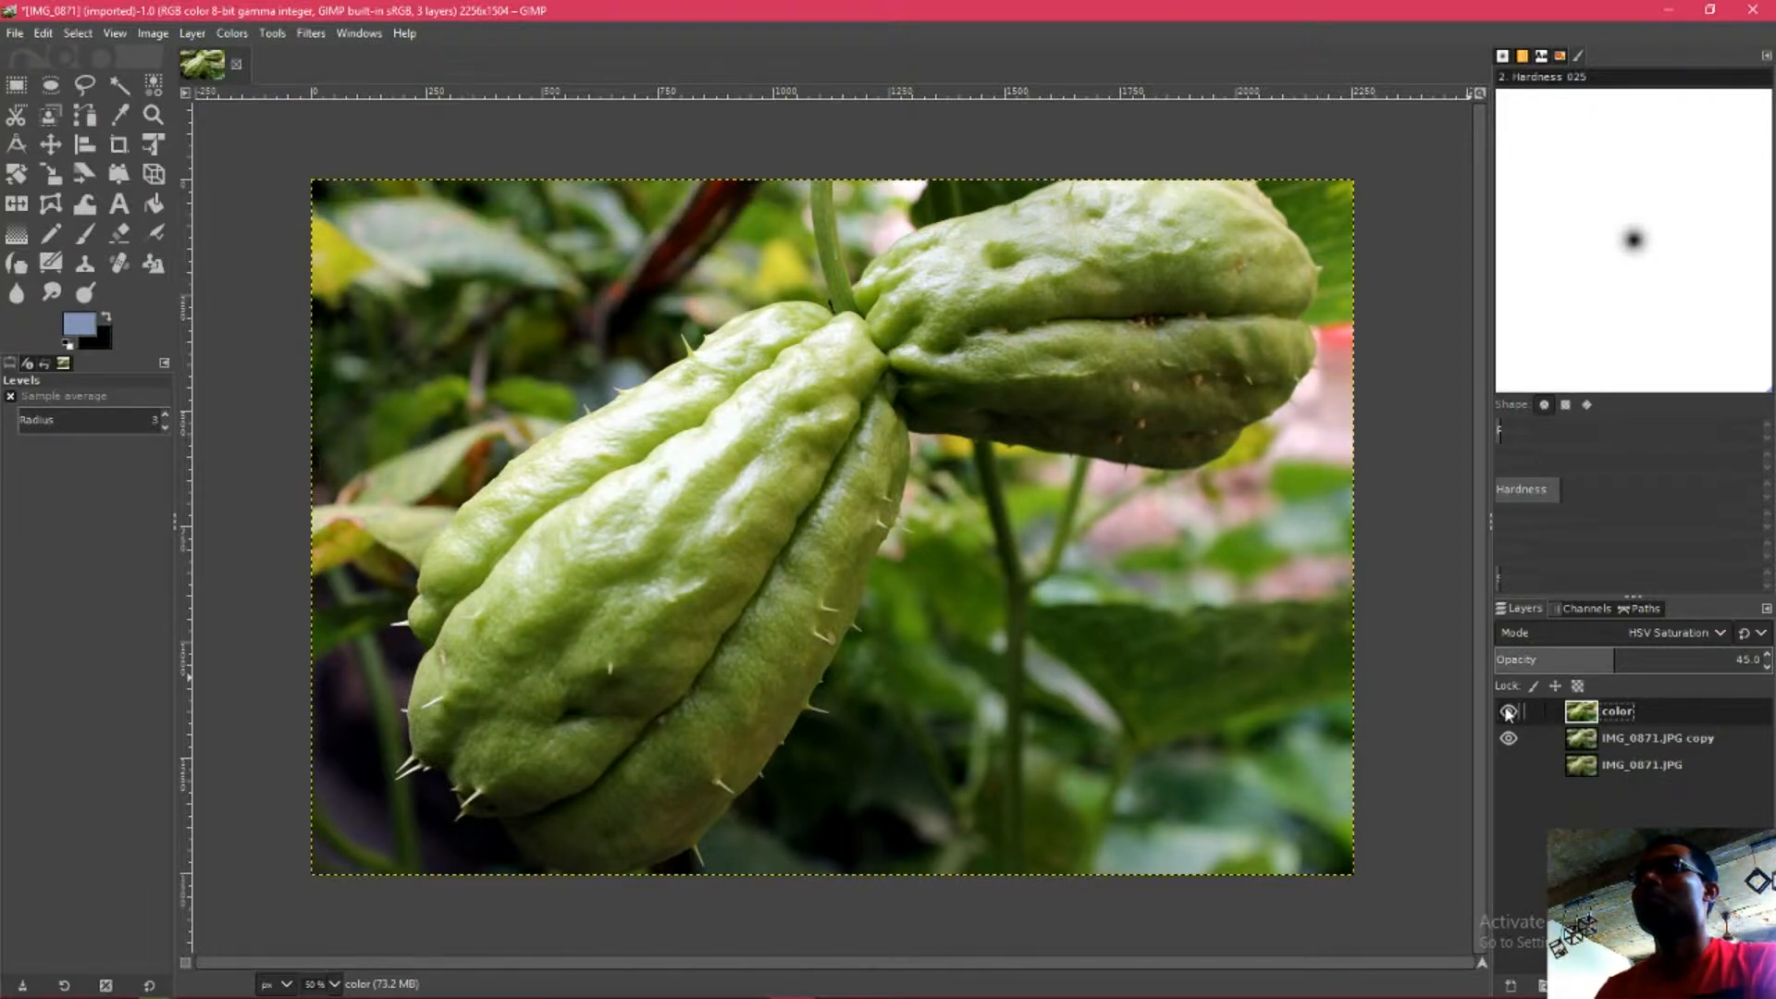
{"action": "left_click", "coordinate": [1508, 713]}
{"action": "left_click", "coordinate": [1508, 714]}
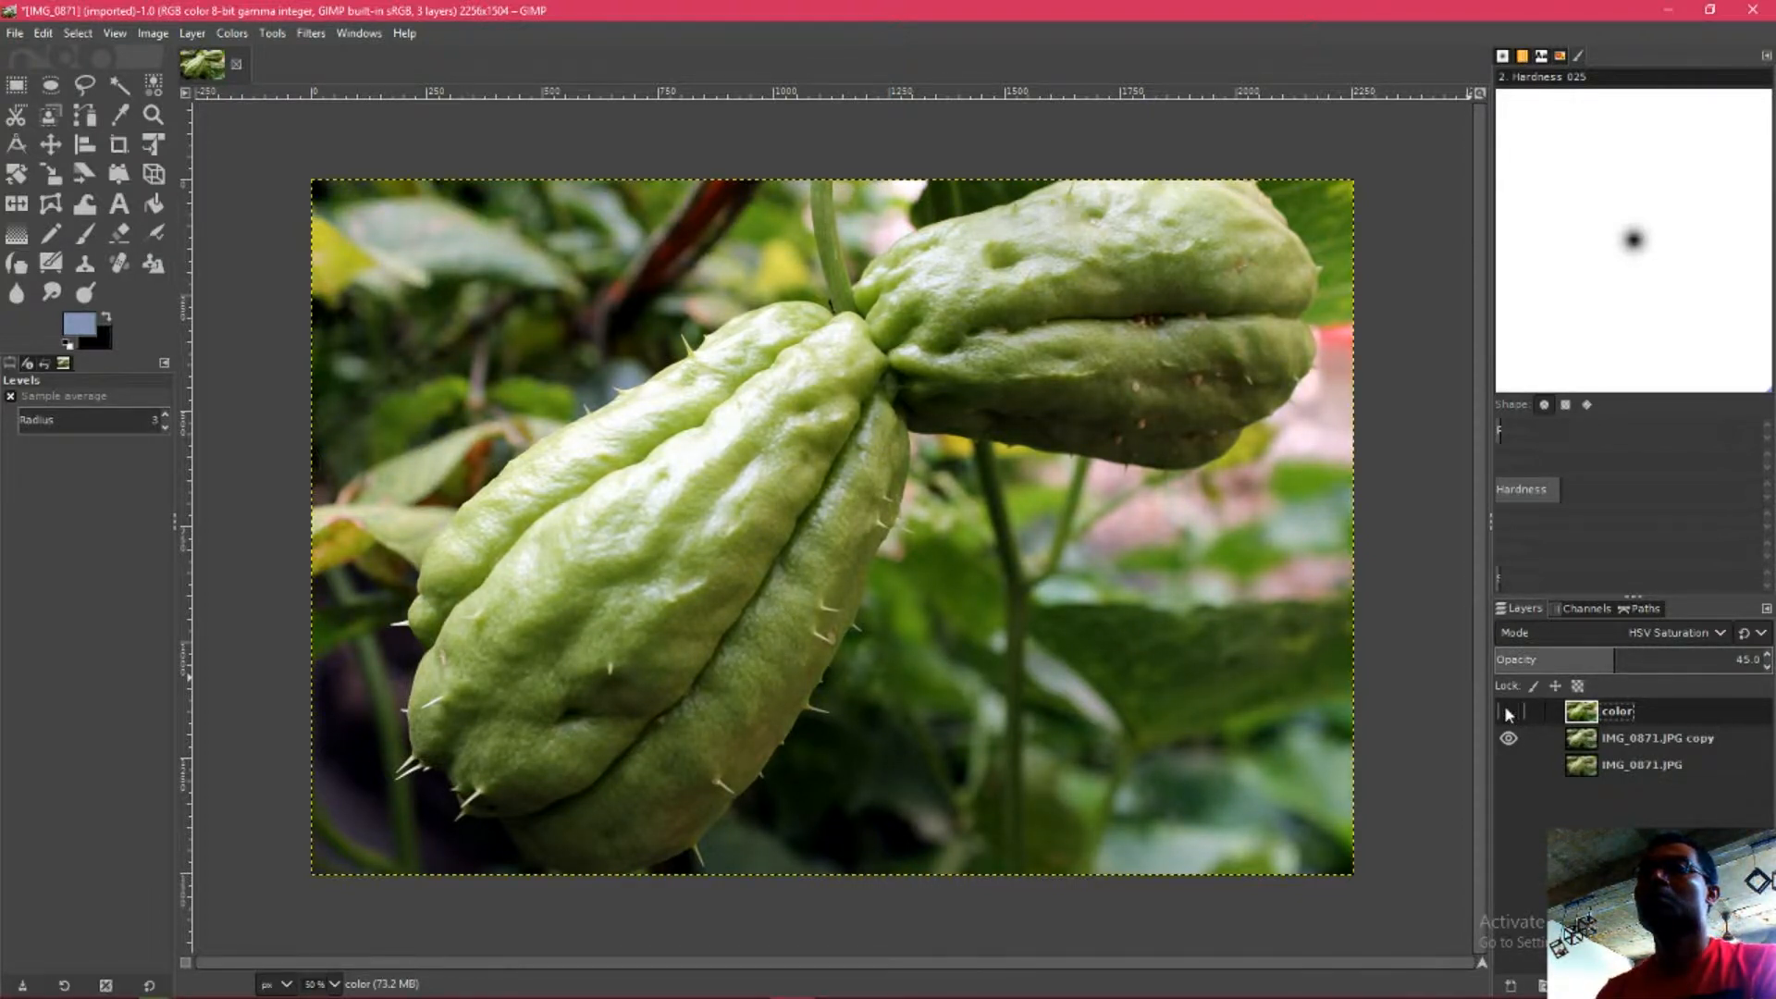
{"action": "left_click", "coordinate": [1507, 712]}
{"action": "left_click", "coordinate": [1507, 712]}
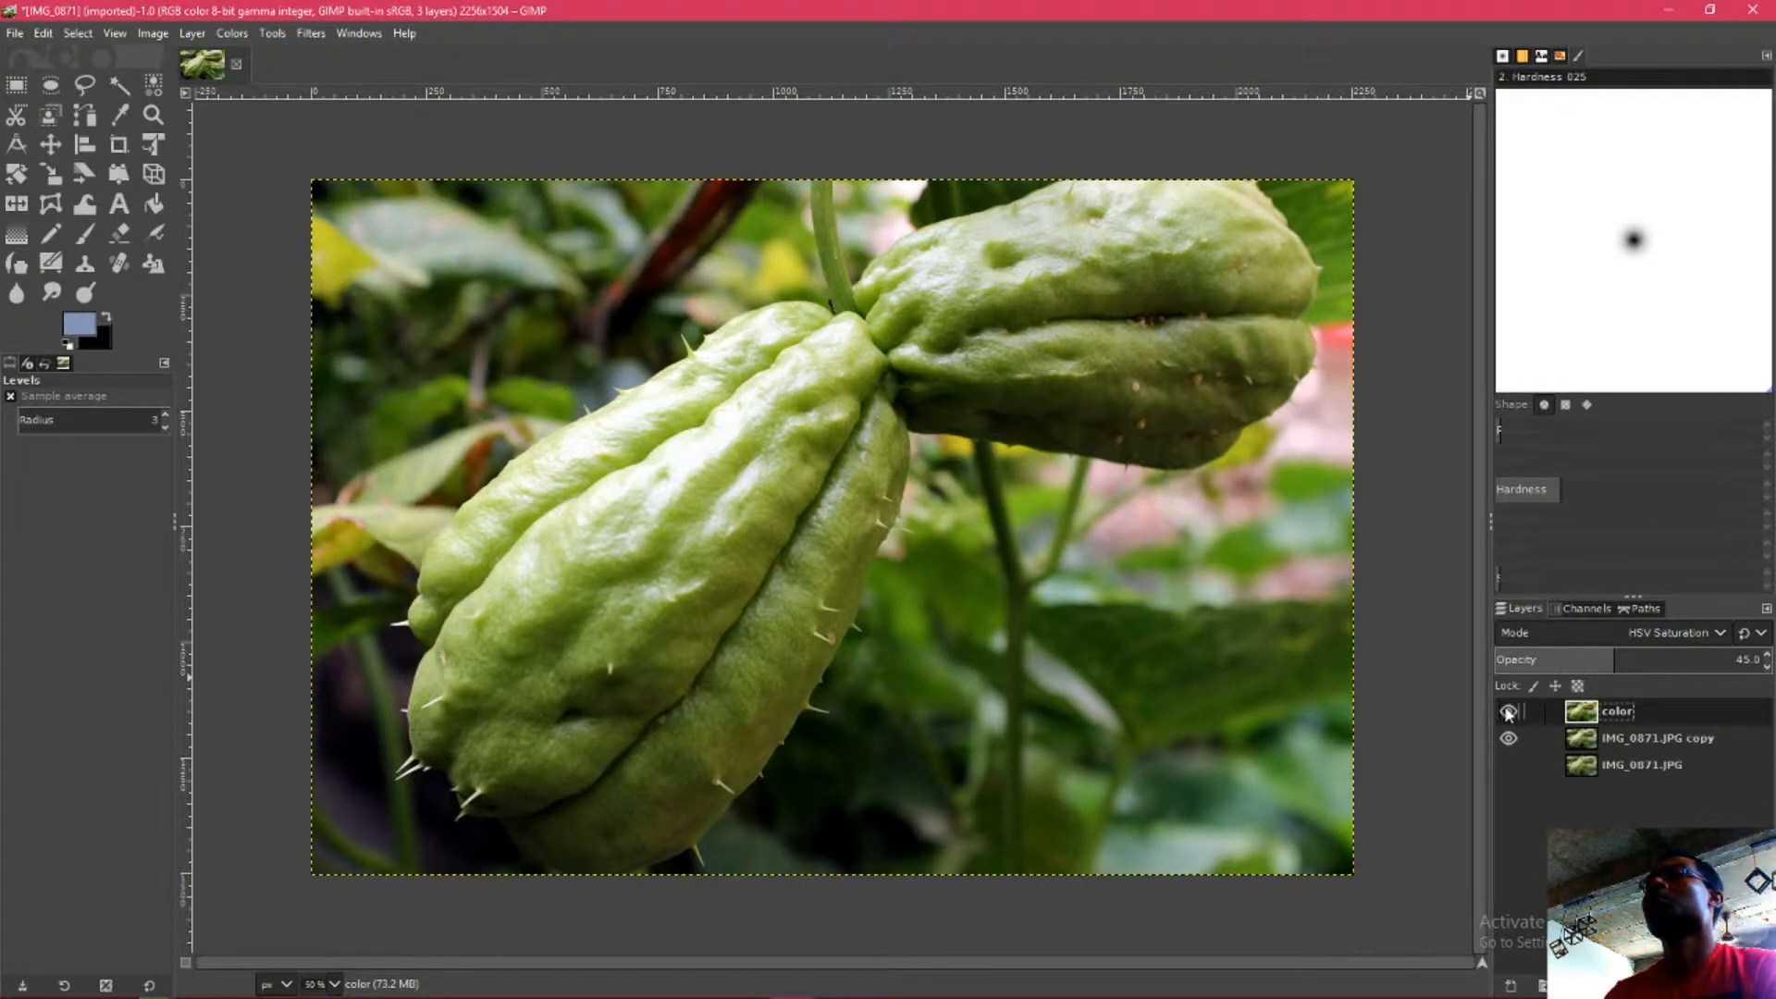
{"action": "key", "text": "F2"}
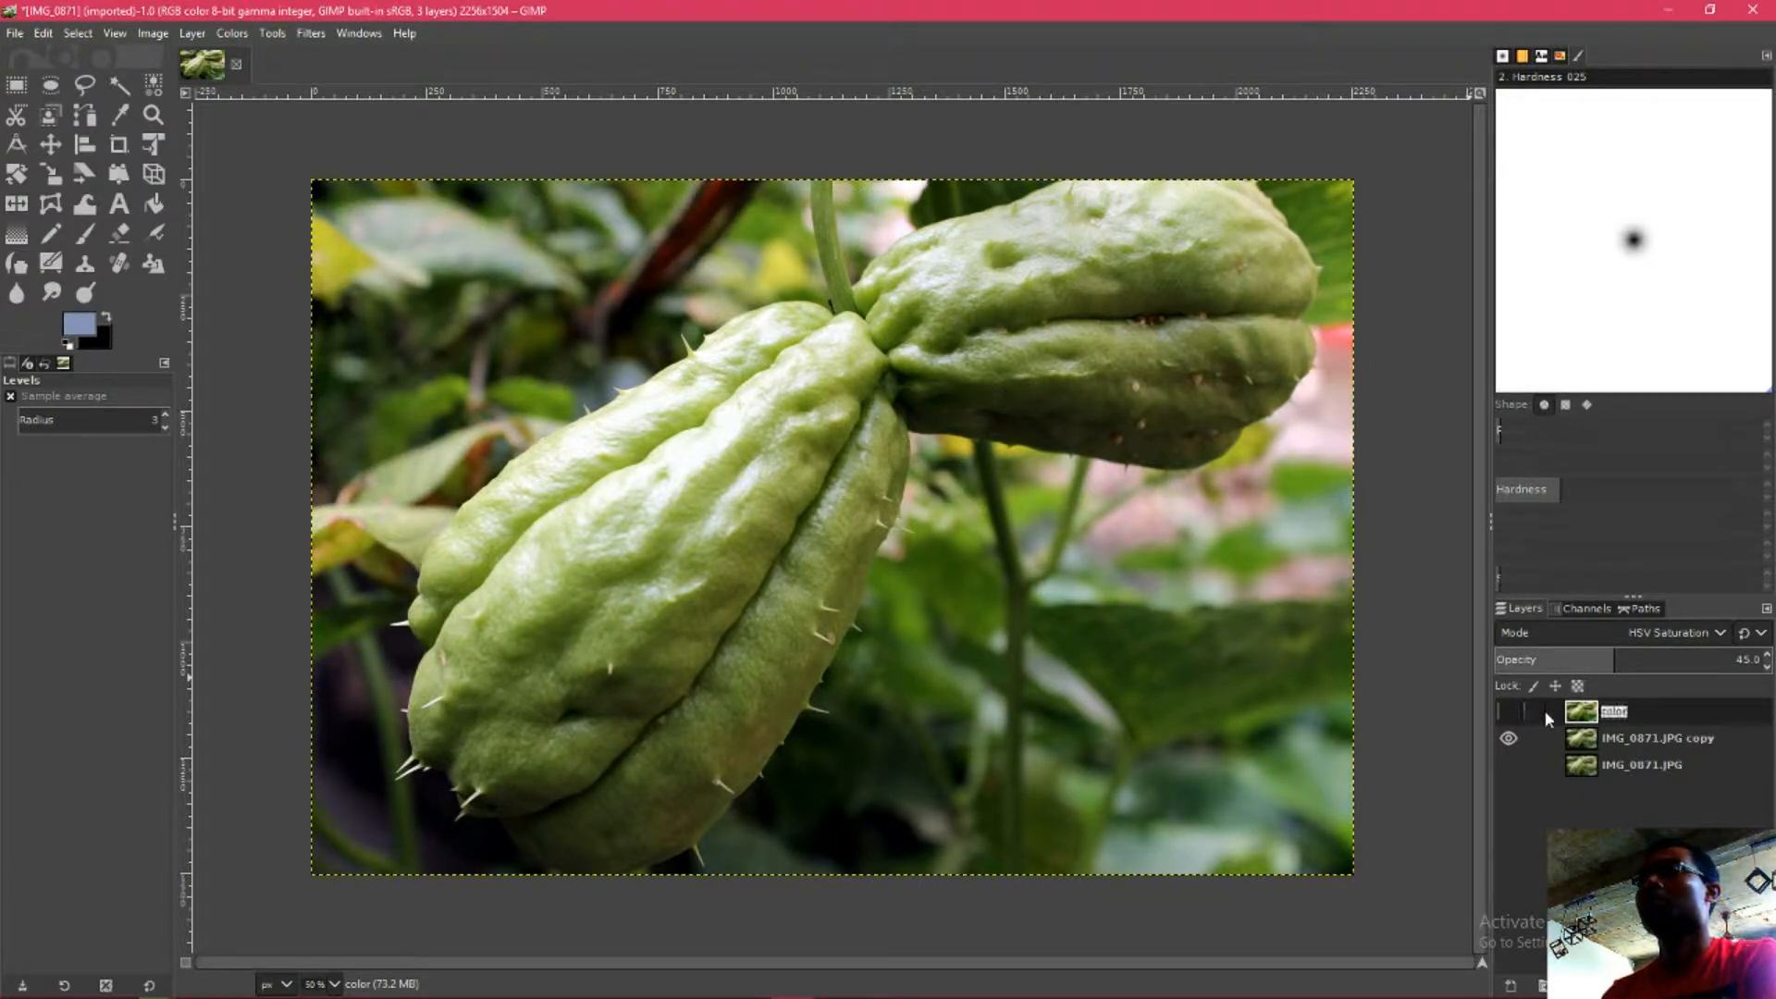
{"action": "left_click", "coordinate": [1518, 708]}
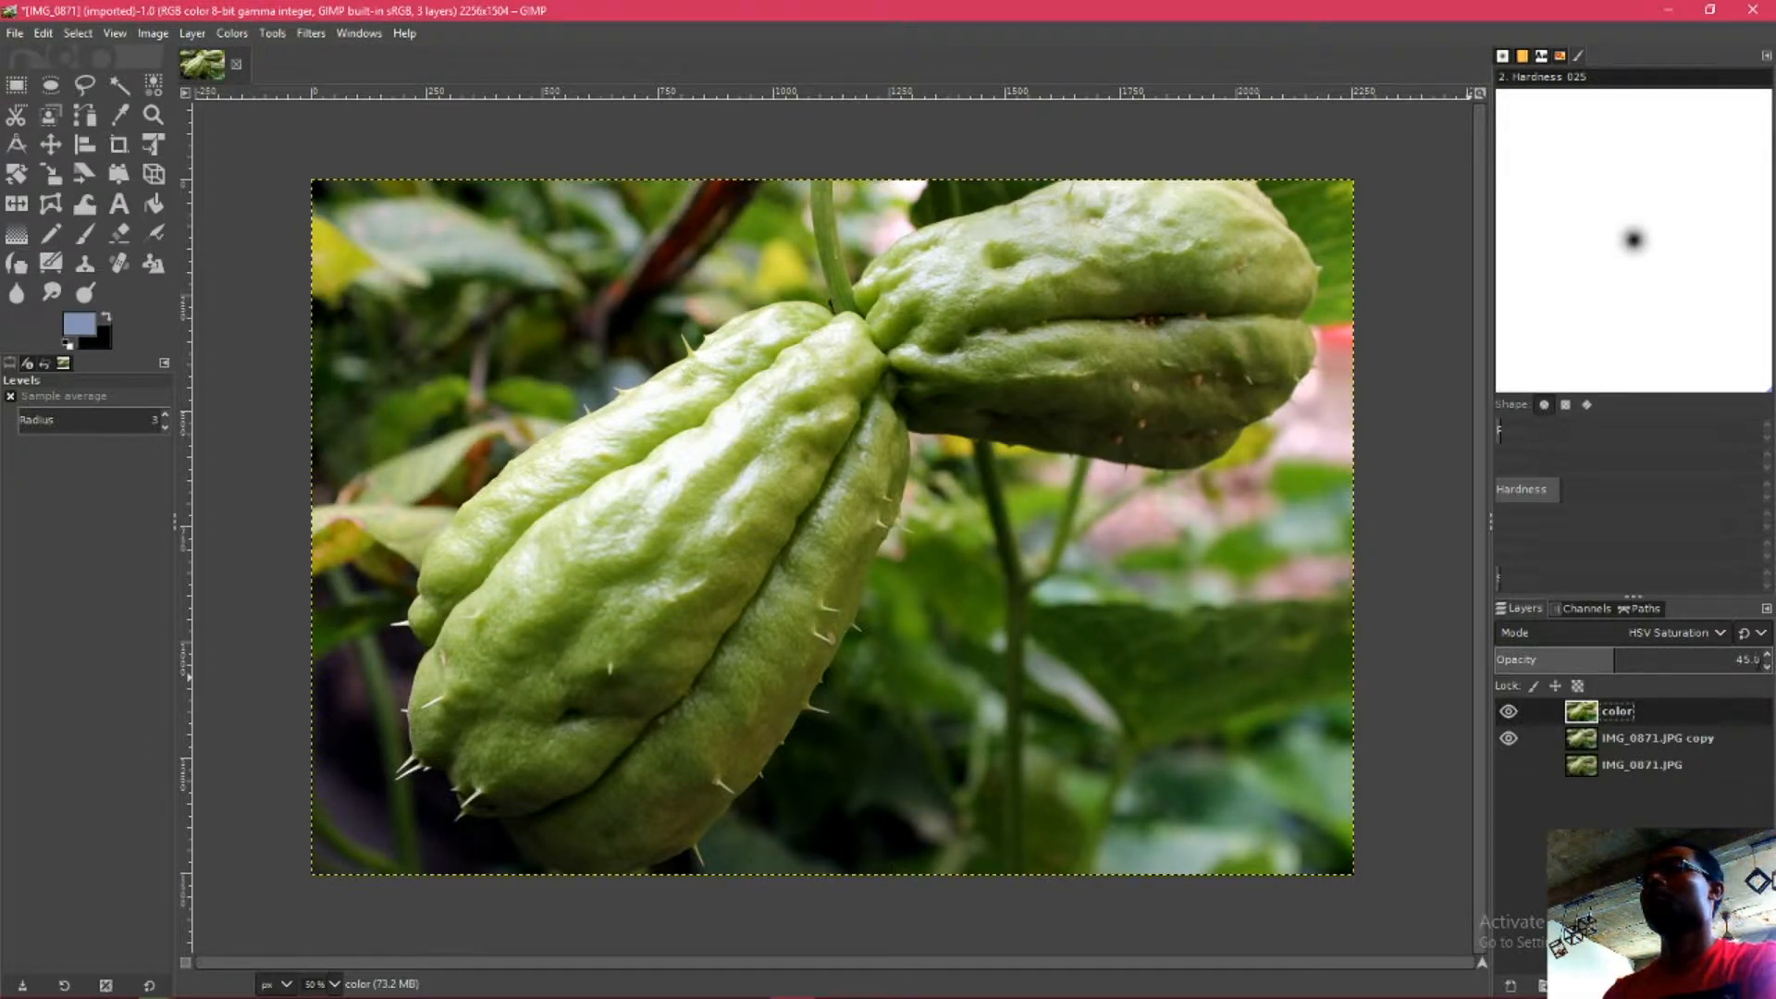
- Set the color layer's opacity to 50
{"action": "left_click_drag", "start_coordinate": [1760, 661], "coordinate": [1718, 665]}
{"action": "type", "text": "50"}
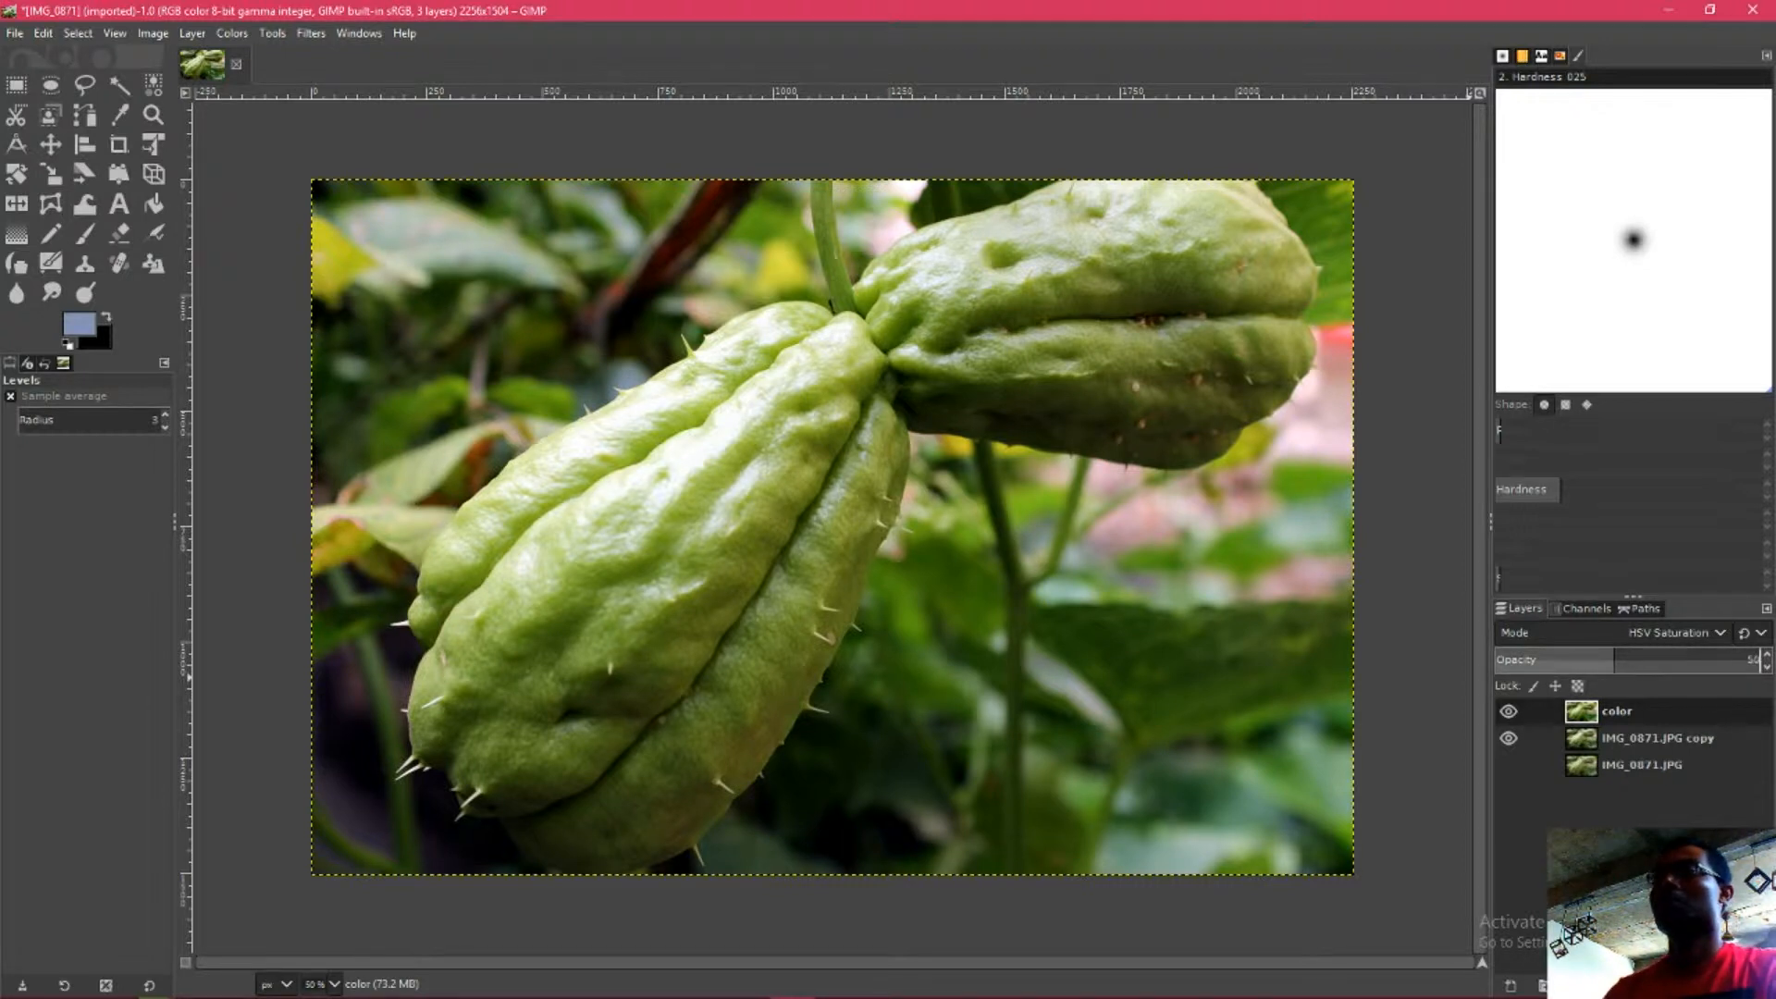
{"action": "key", "text": "Return"}
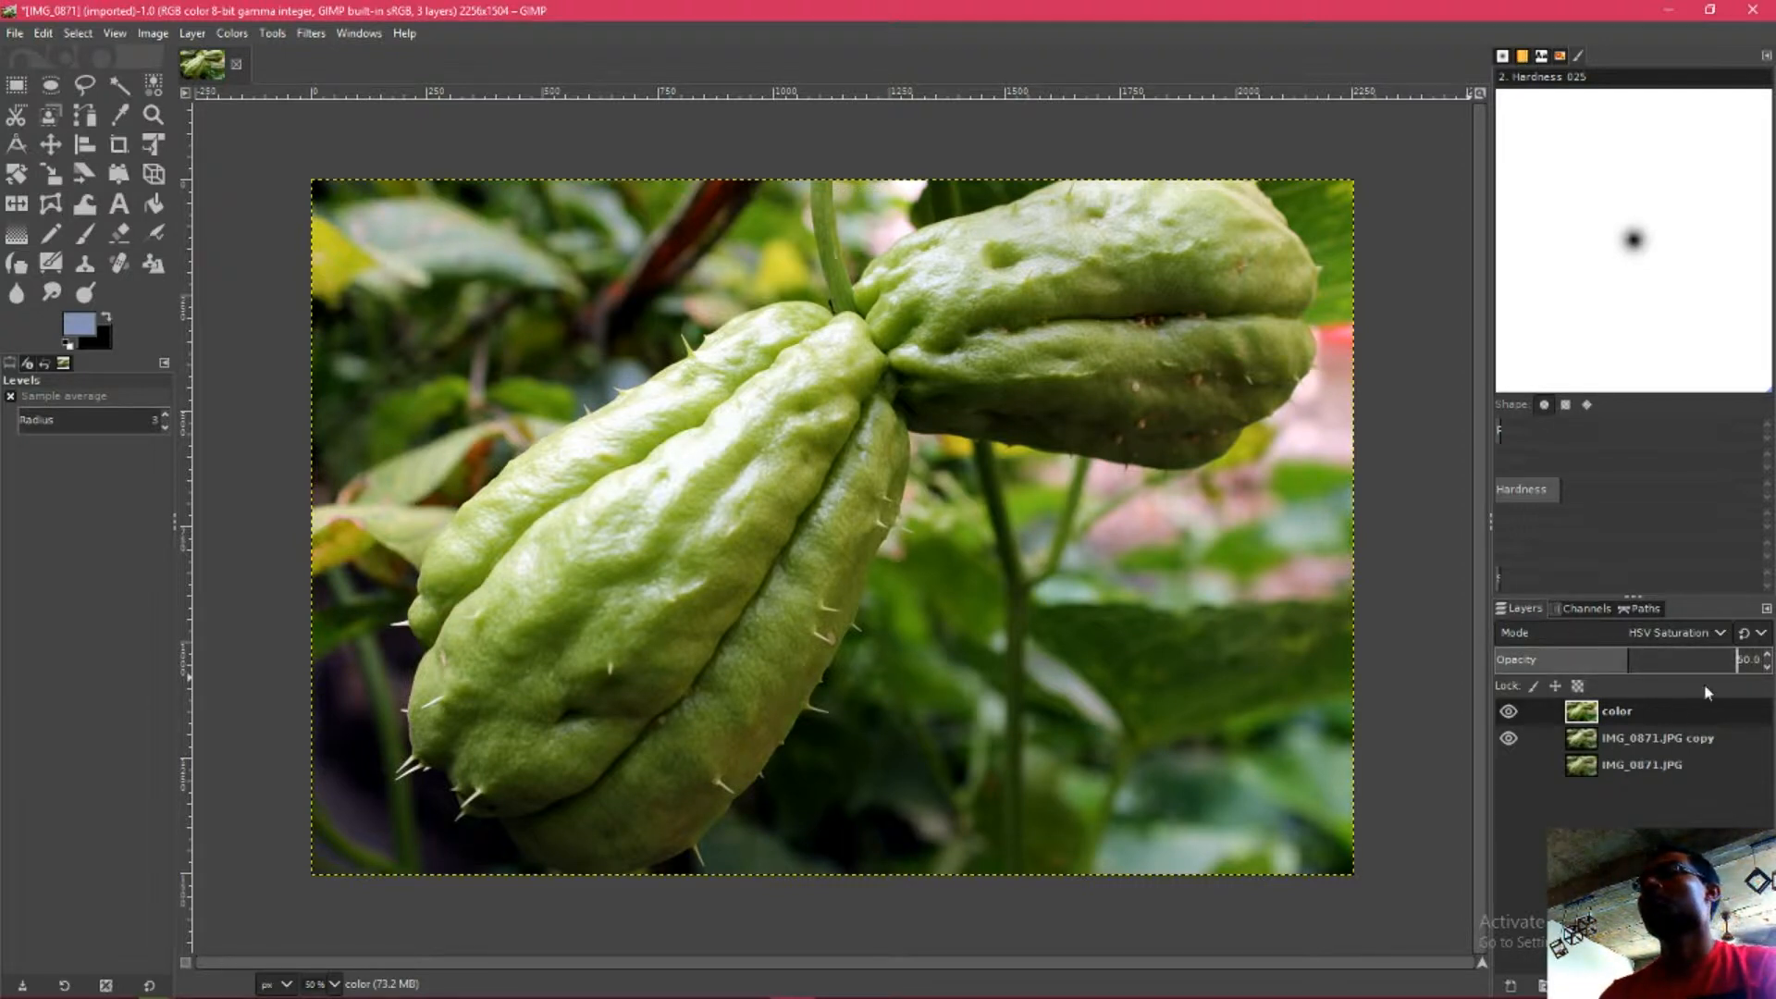
- Compare the image with and without the color layer, and merge that layer down into the copied layer
{"action": "left_click", "coordinate": [1506, 714]}
{"action": "left_click", "coordinate": [1506, 714]}
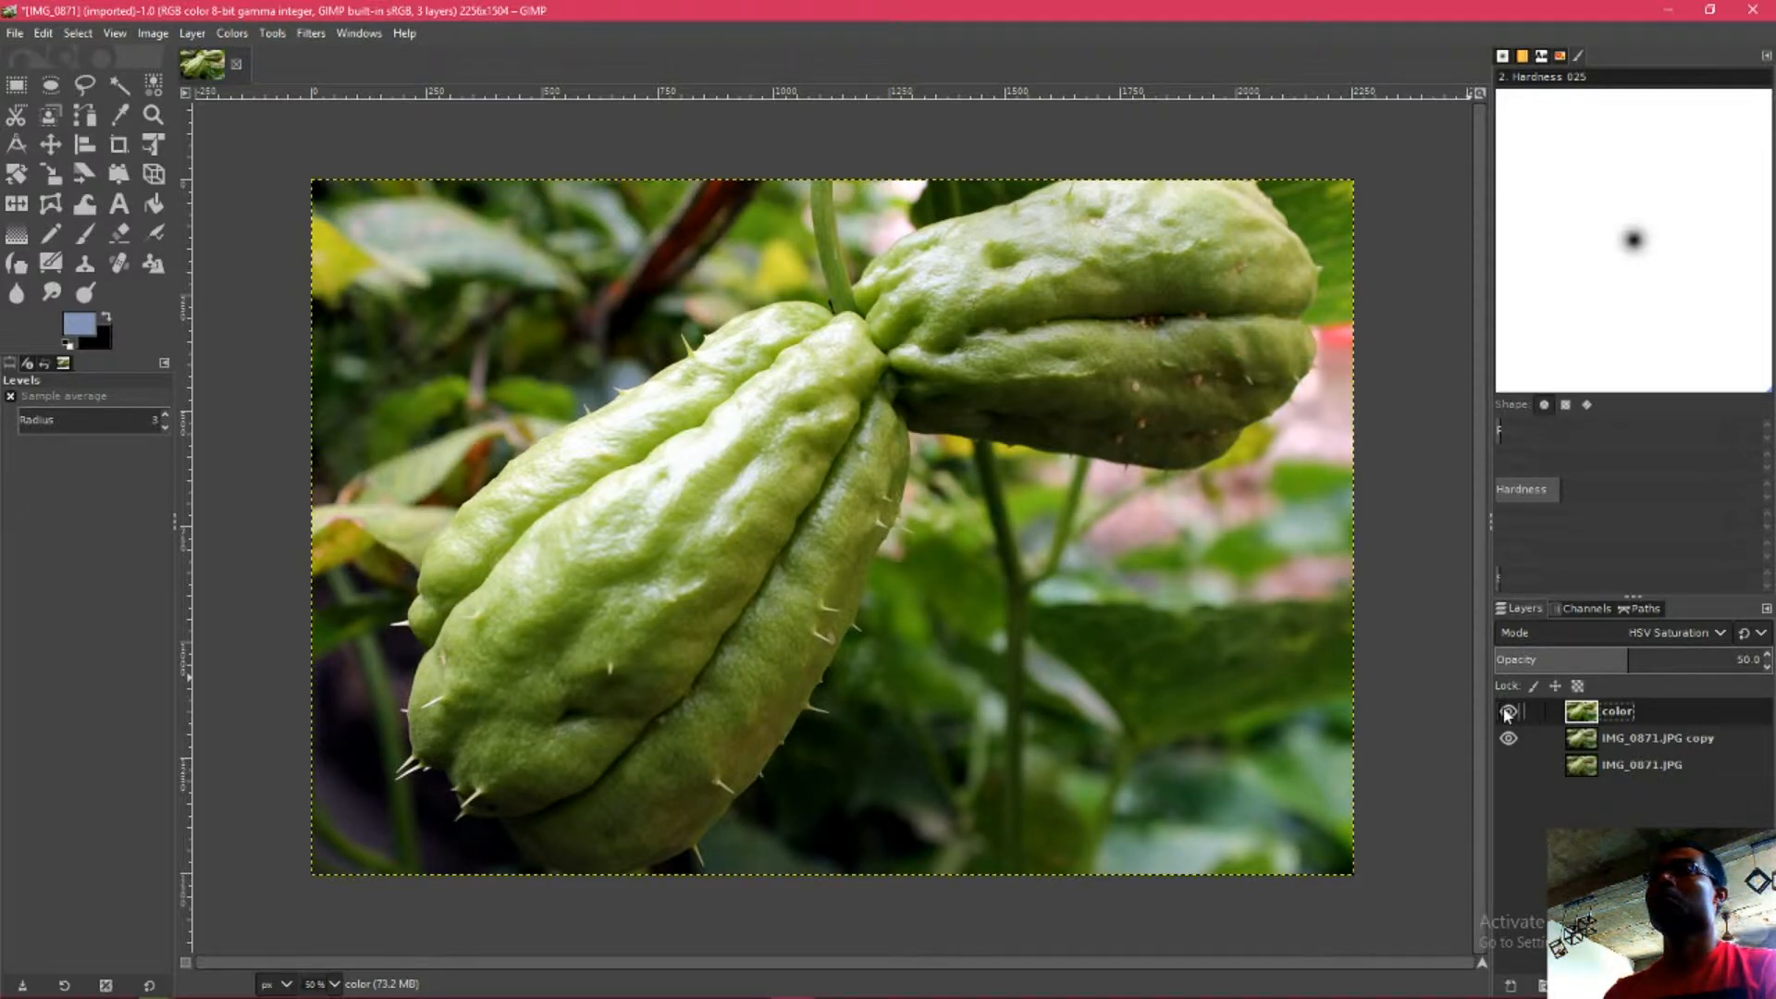
{"action": "right_click", "coordinate": [1606, 717]}
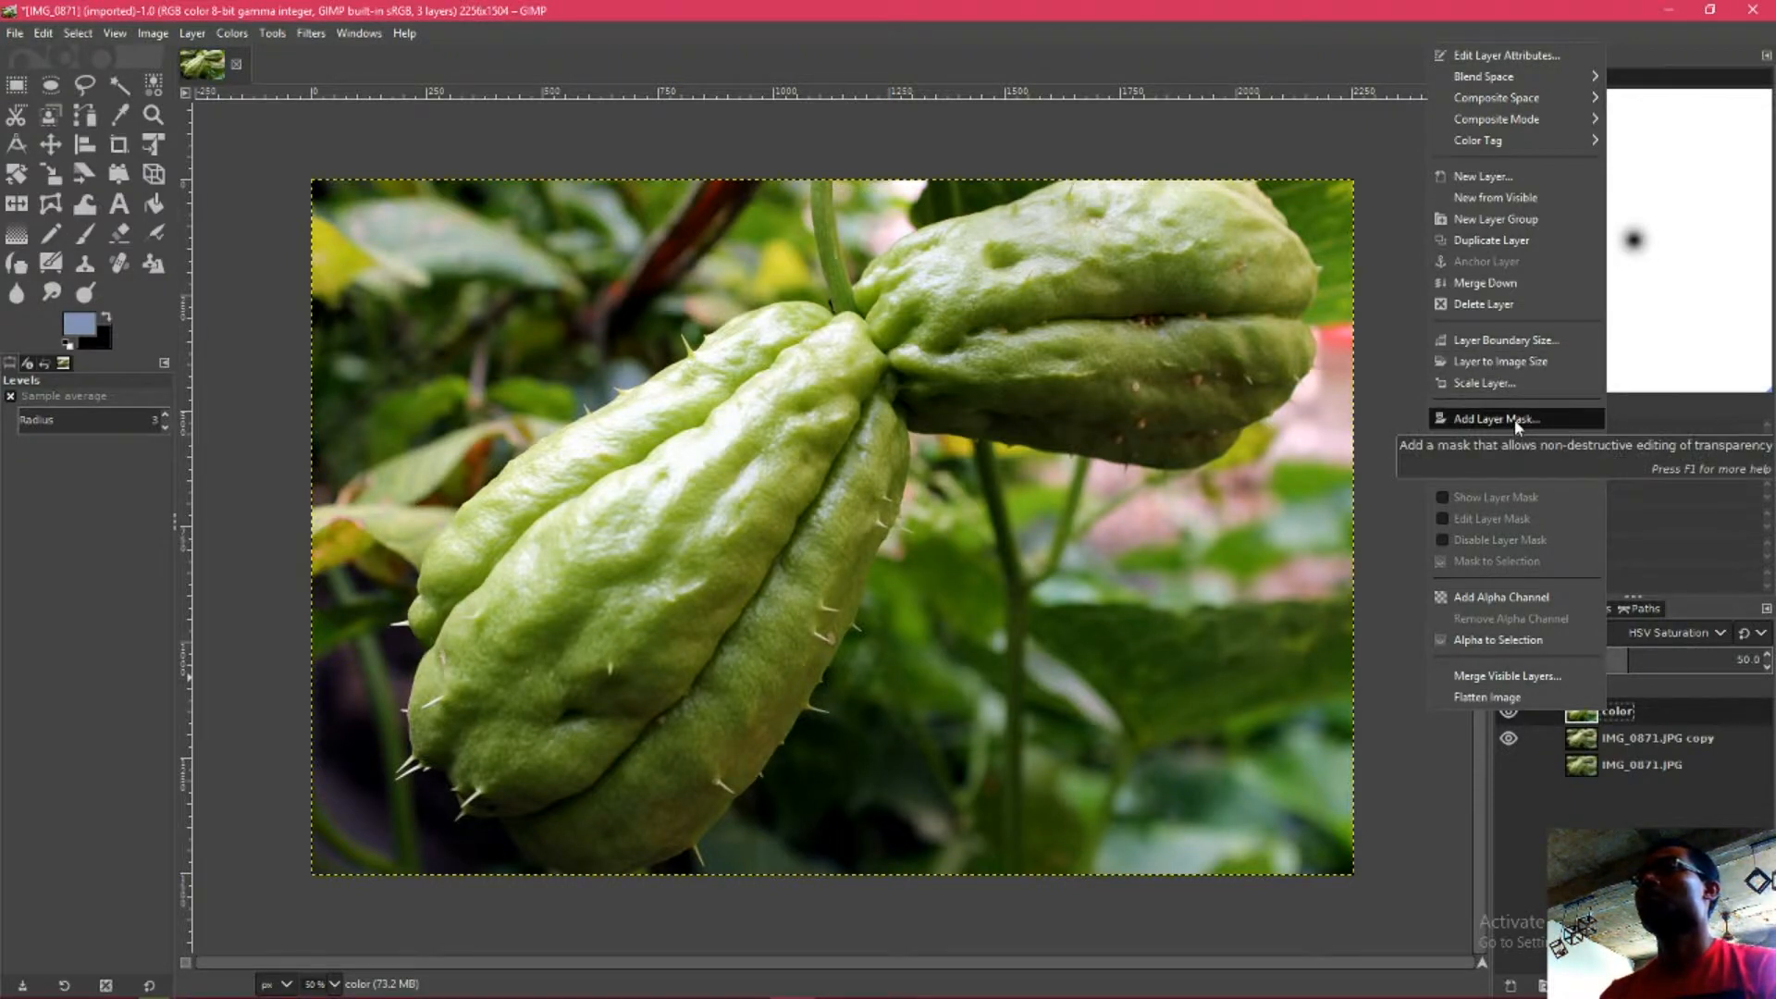
{"action": "left_click", "coordinate": [1499, 285]}
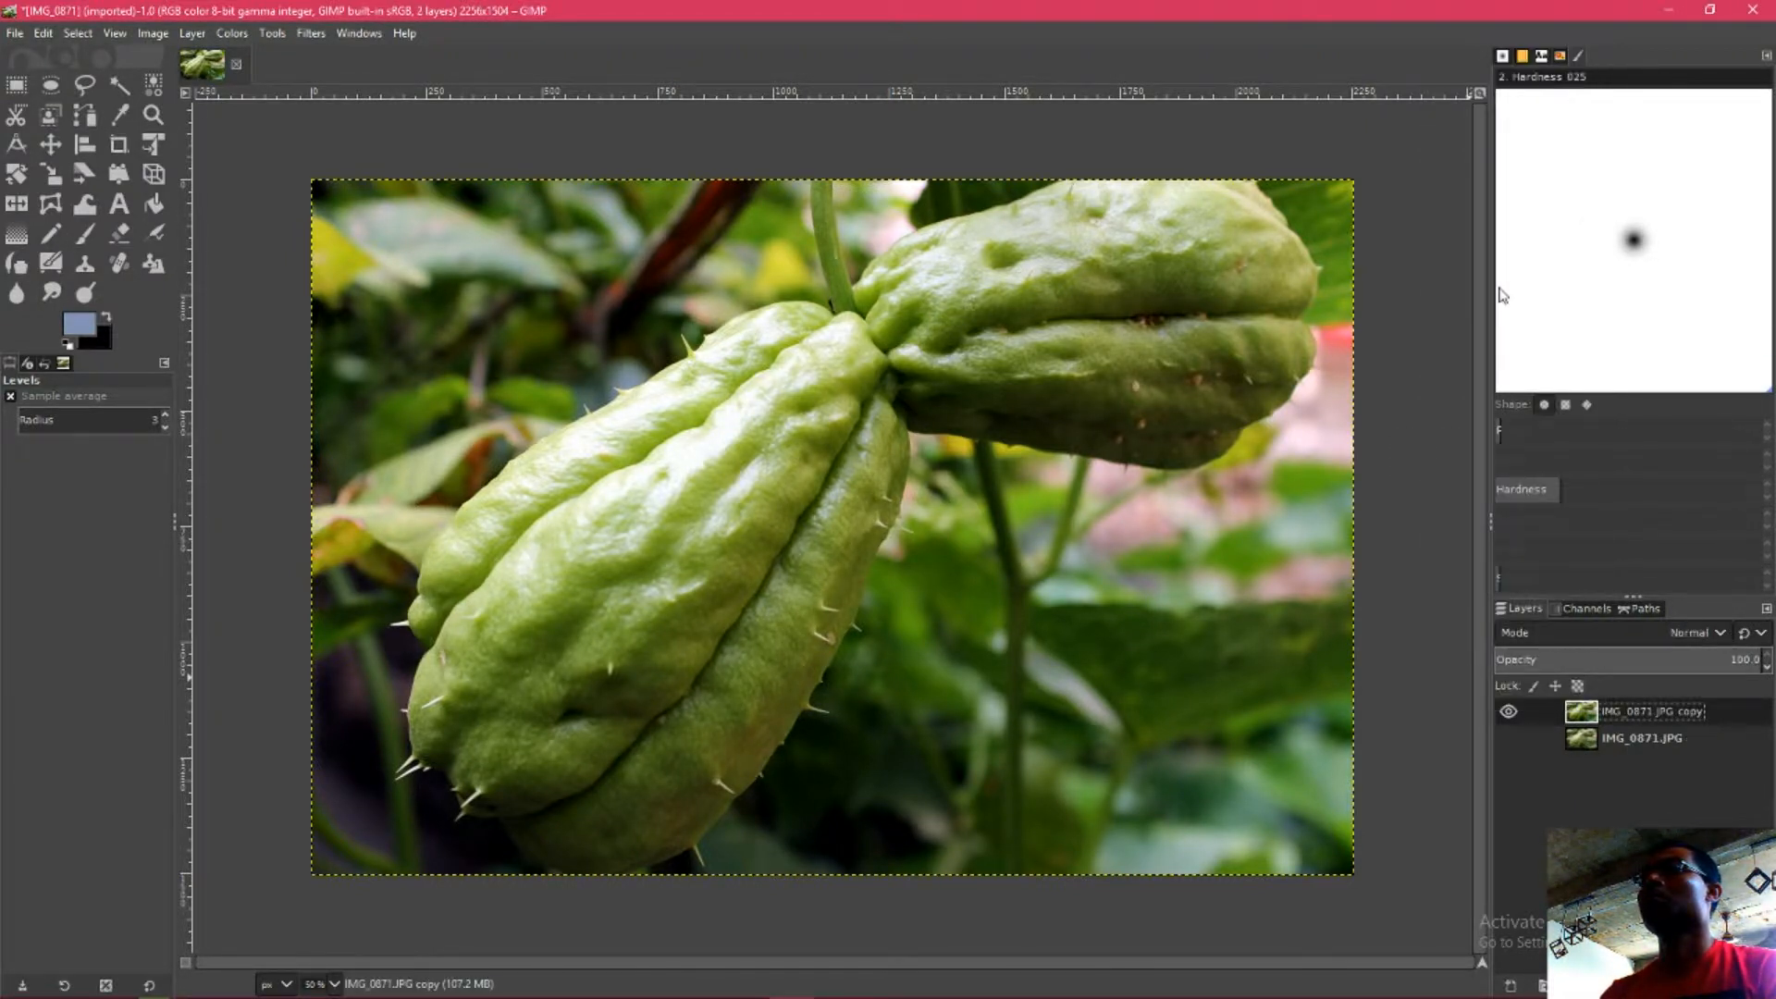
- Compare the merged copy with the original photo by toggling the copied layer's visibility
{"action": "left_click", "coordinate": [1514, 713]}
{"action": "left_click", "coordinate": [1511, 733]}
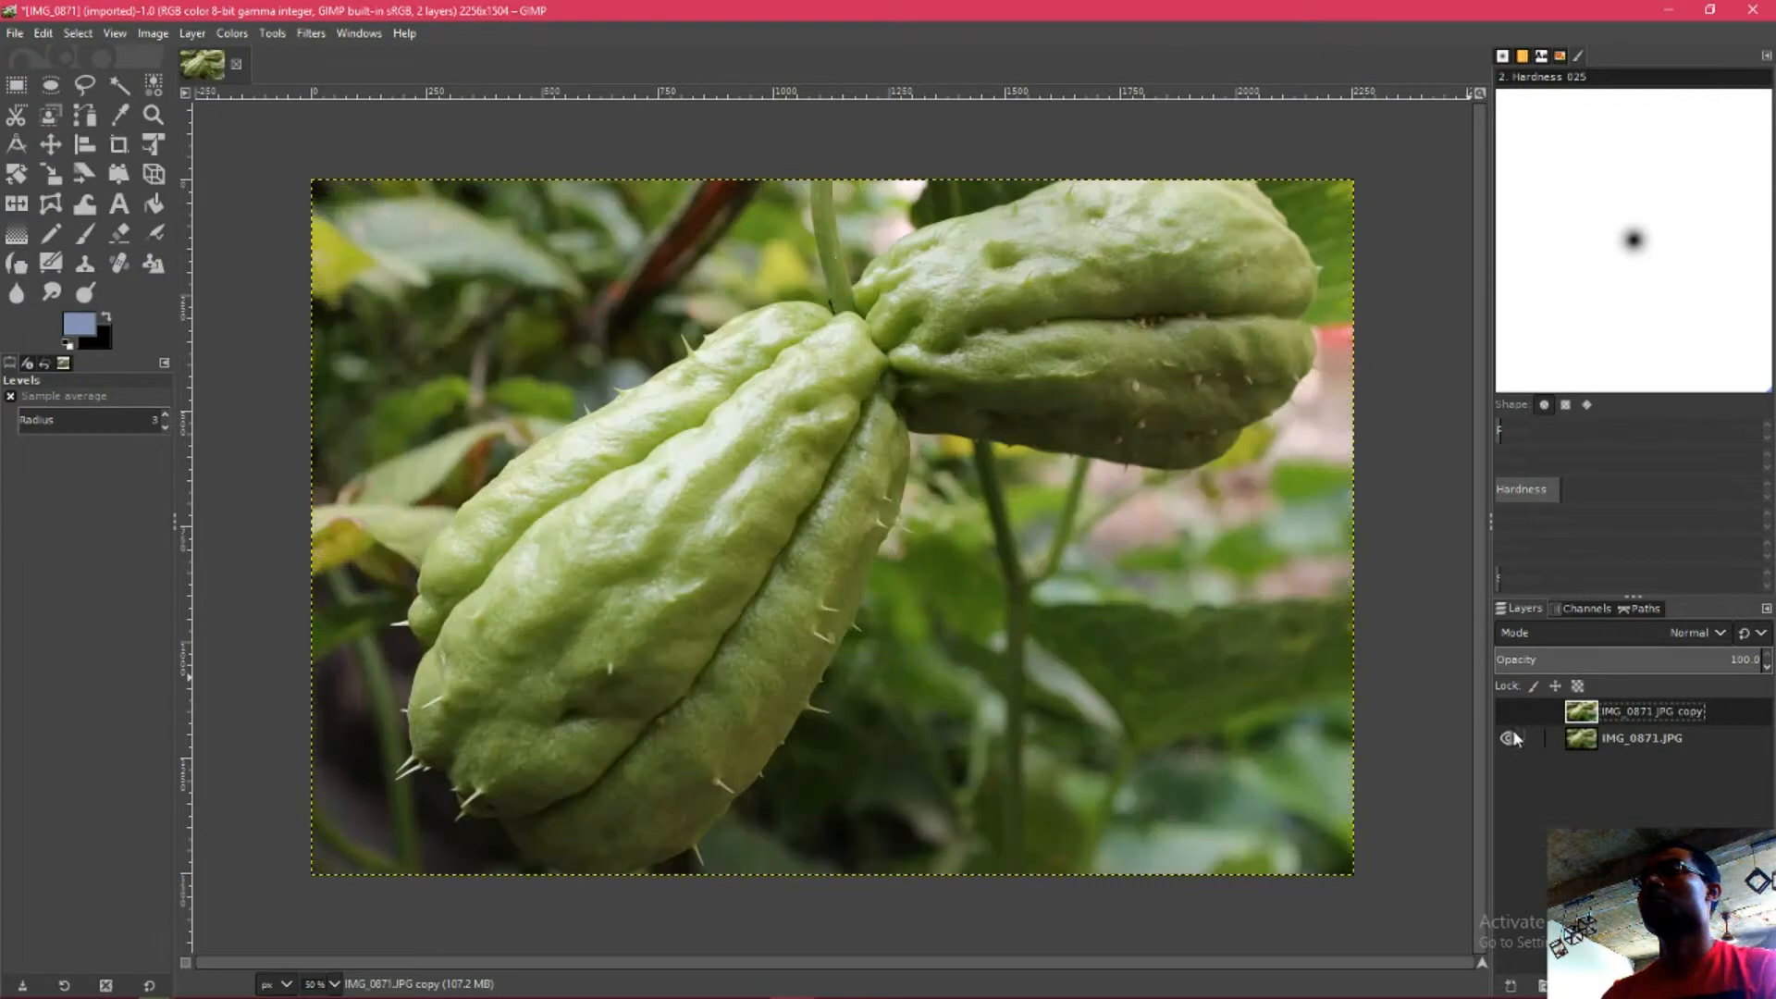
{"action": "left_click", "coordinate": [1512, 711]}
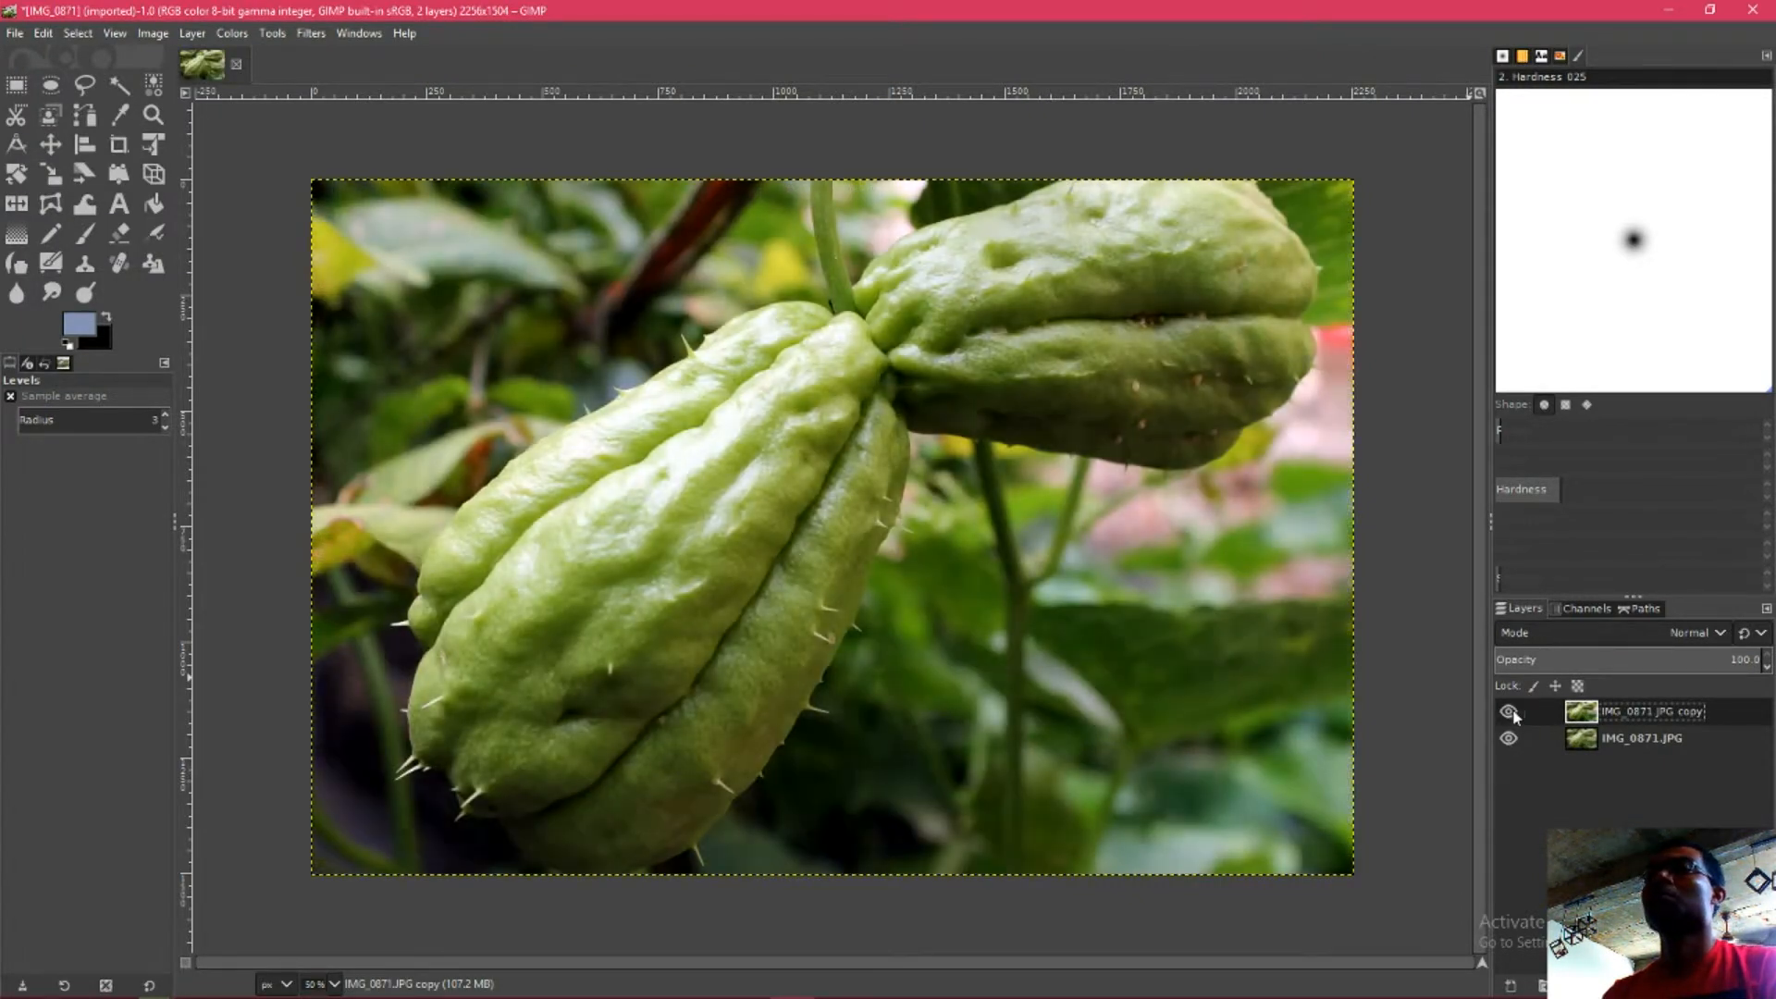
{"action": "left_click", "coordinate": [1513, 711]}
{"action": "left_click", "coordinate": [1513, 711]}
{"action": "left_click", "coordinate": [1512, 712]}
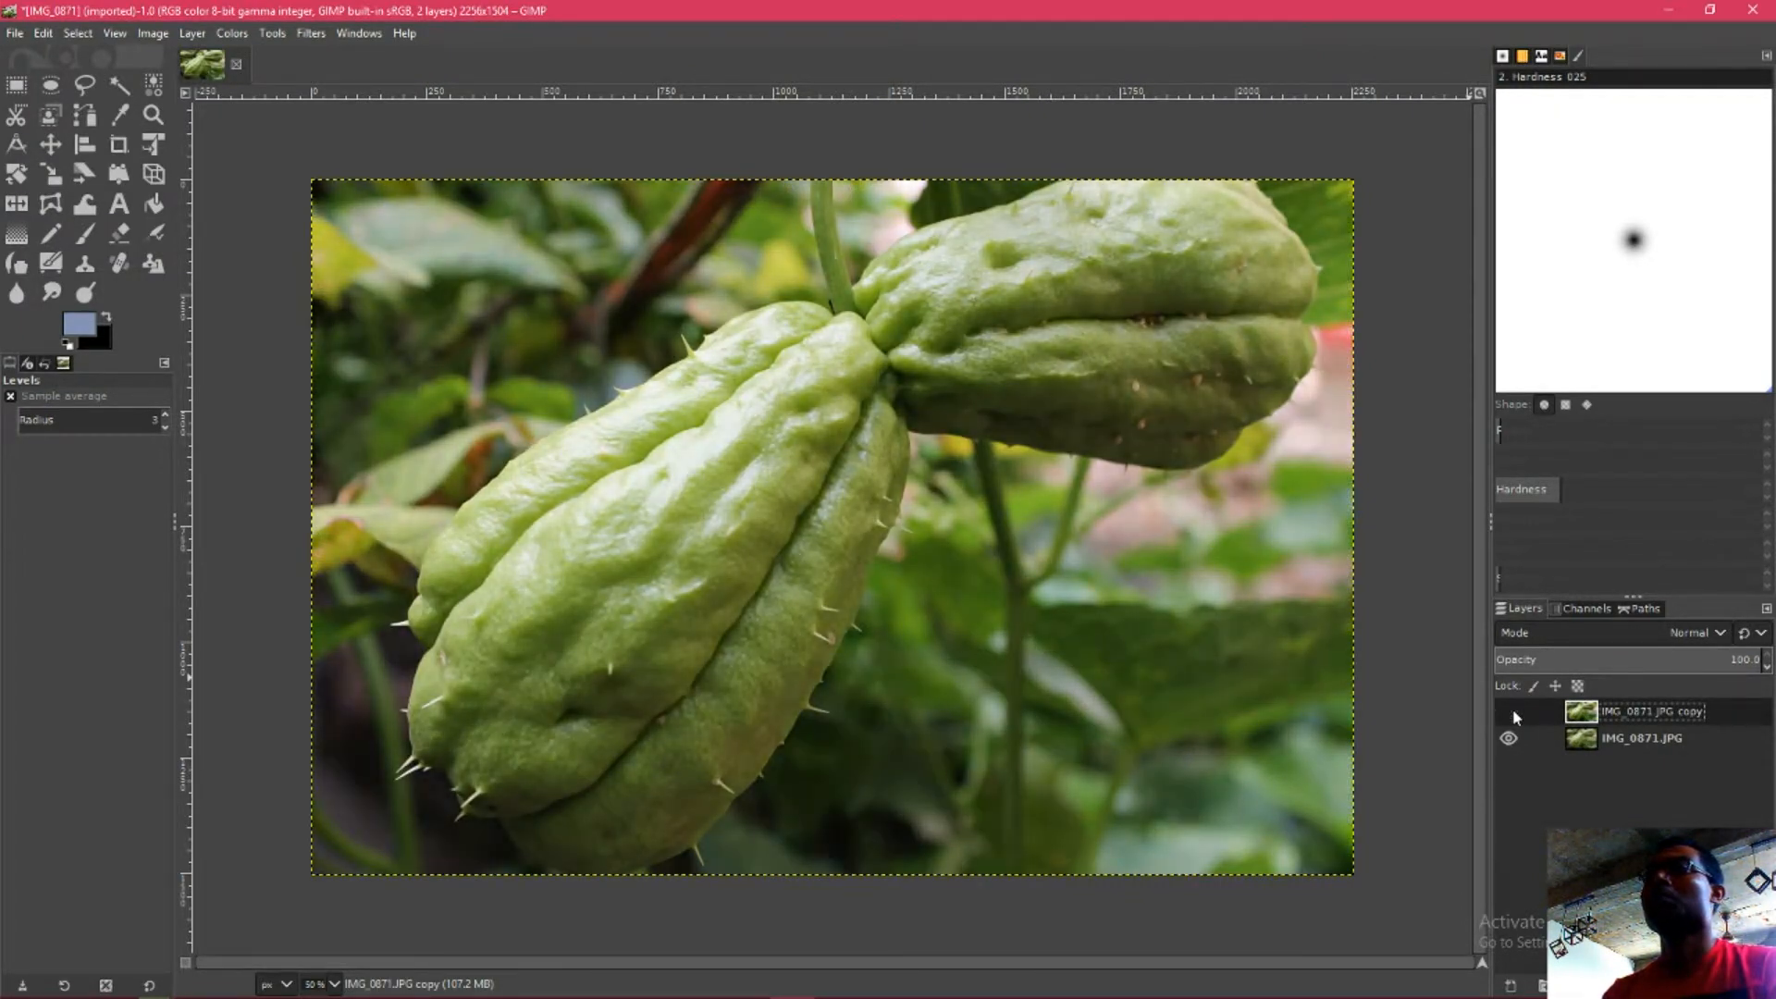
{"action": "left_click", "coordinate": [1512, 713]}
{"action": "left_click", "coordinate": [1512, 712]}
{"action": "left_click", "coordinate": [1511, 712]}
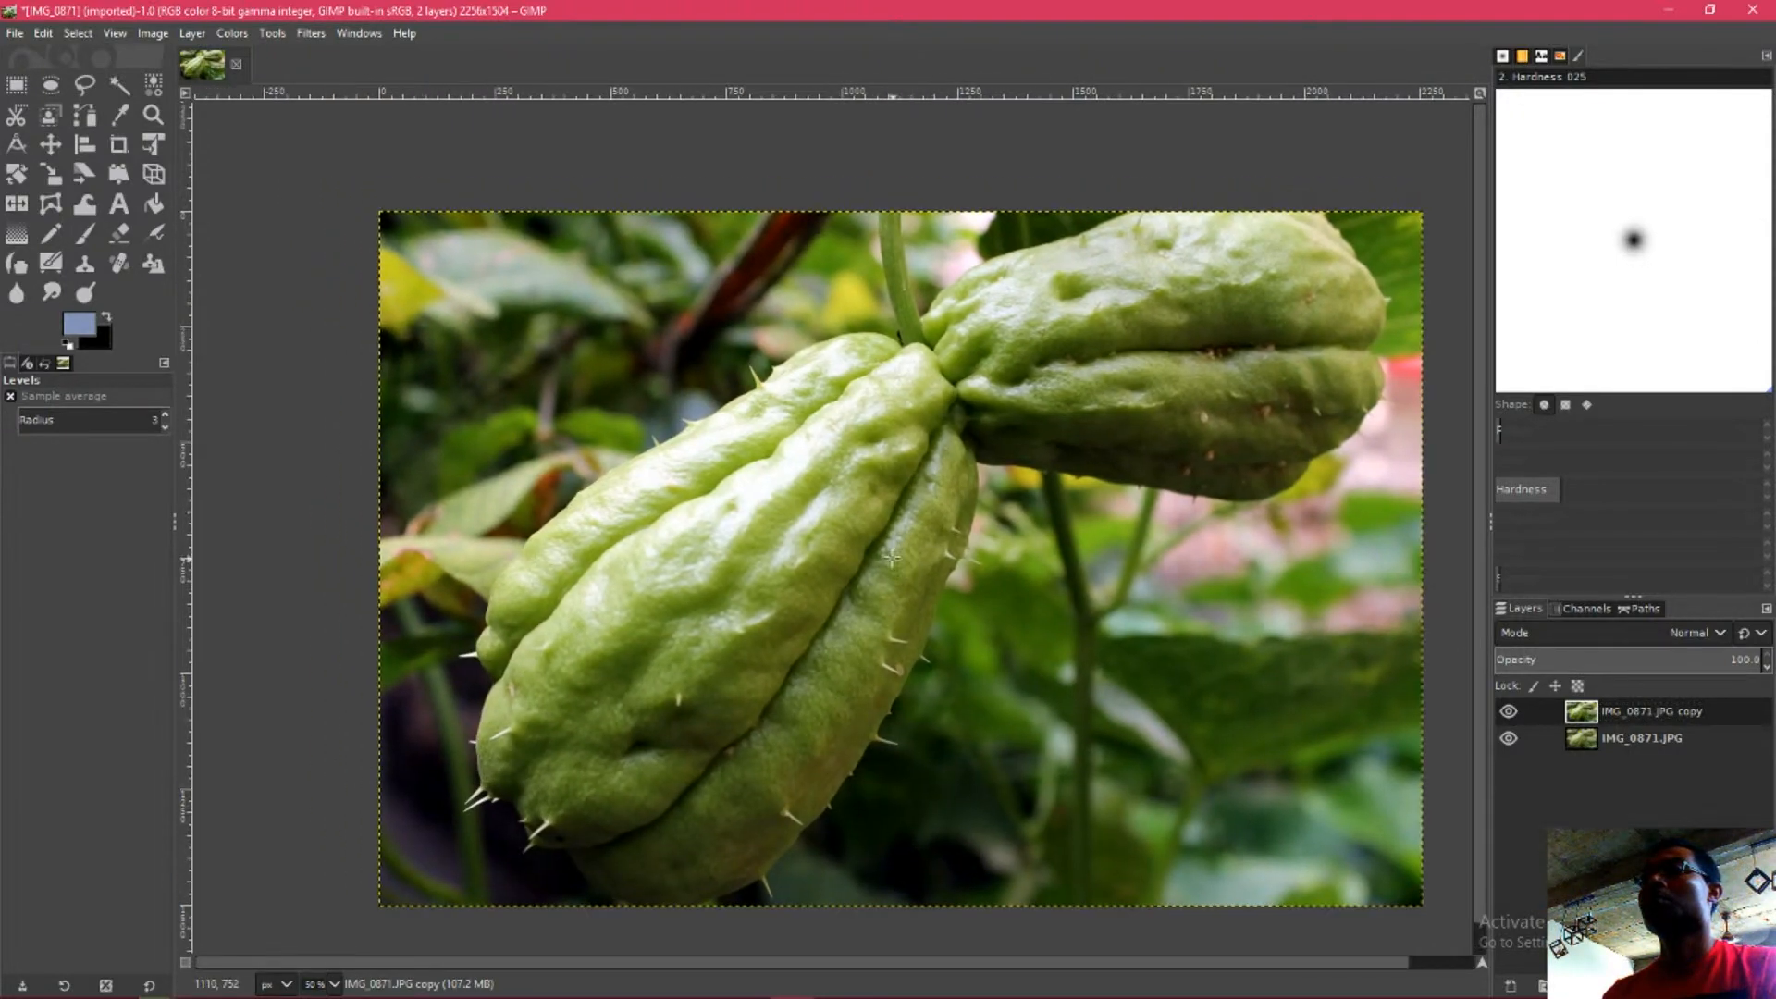
- Examine the edited vegetables up close, checking the stem junction, the skin texture and the spines
{"action": "scroll", "coordinate": [862, 470], "scroll_direction": "up", "scroll_amount": 3}
{"action": "left_click_drag", "start_coordinate": [861, 471], "coordinate": [862, 713]}
{"action": "left_click_drag", "start_coordinate": [1163, 218], "coordinate": [862, 601]}
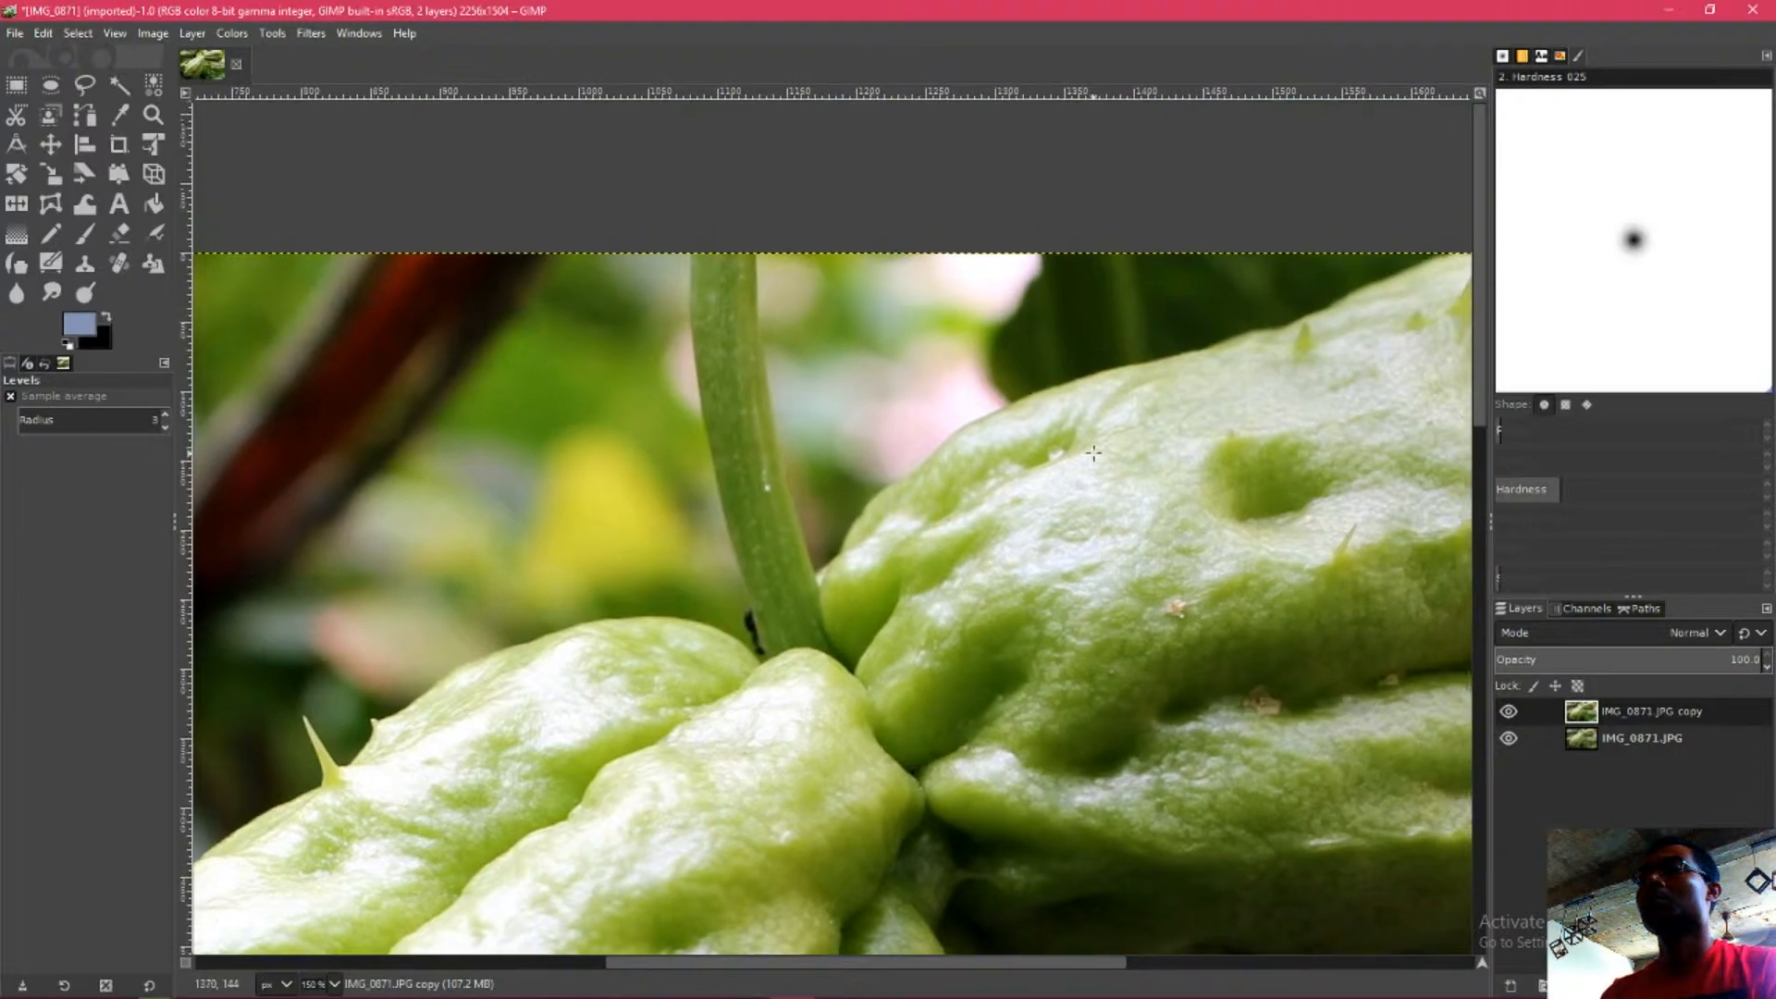
{"action": "left_click_drag", "start_coordinate": [1118, 500], "coordinate": [1016, 331]}
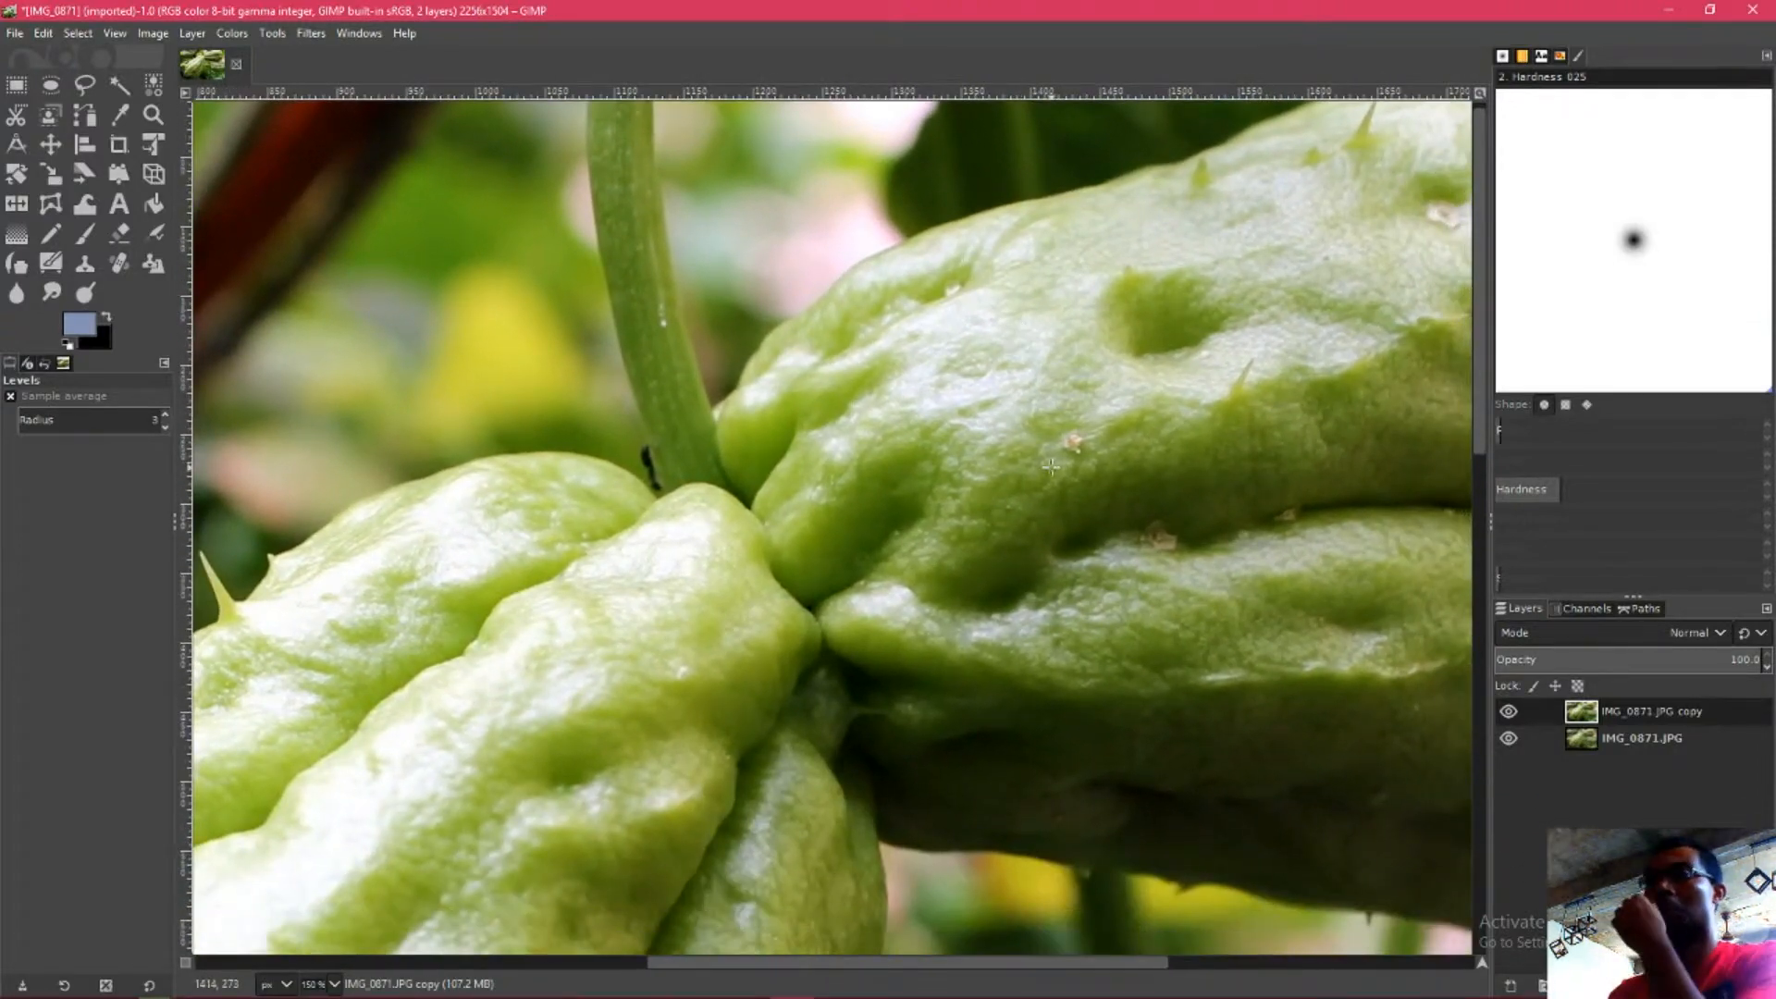
{"action": "left_click_drag", "start_coordinate": [1008, 516], "coordinate": [1143, 229]}
{"action": "left_click_drag", "start_coordinate": [880, 508], "coordinate": [957, 393]}
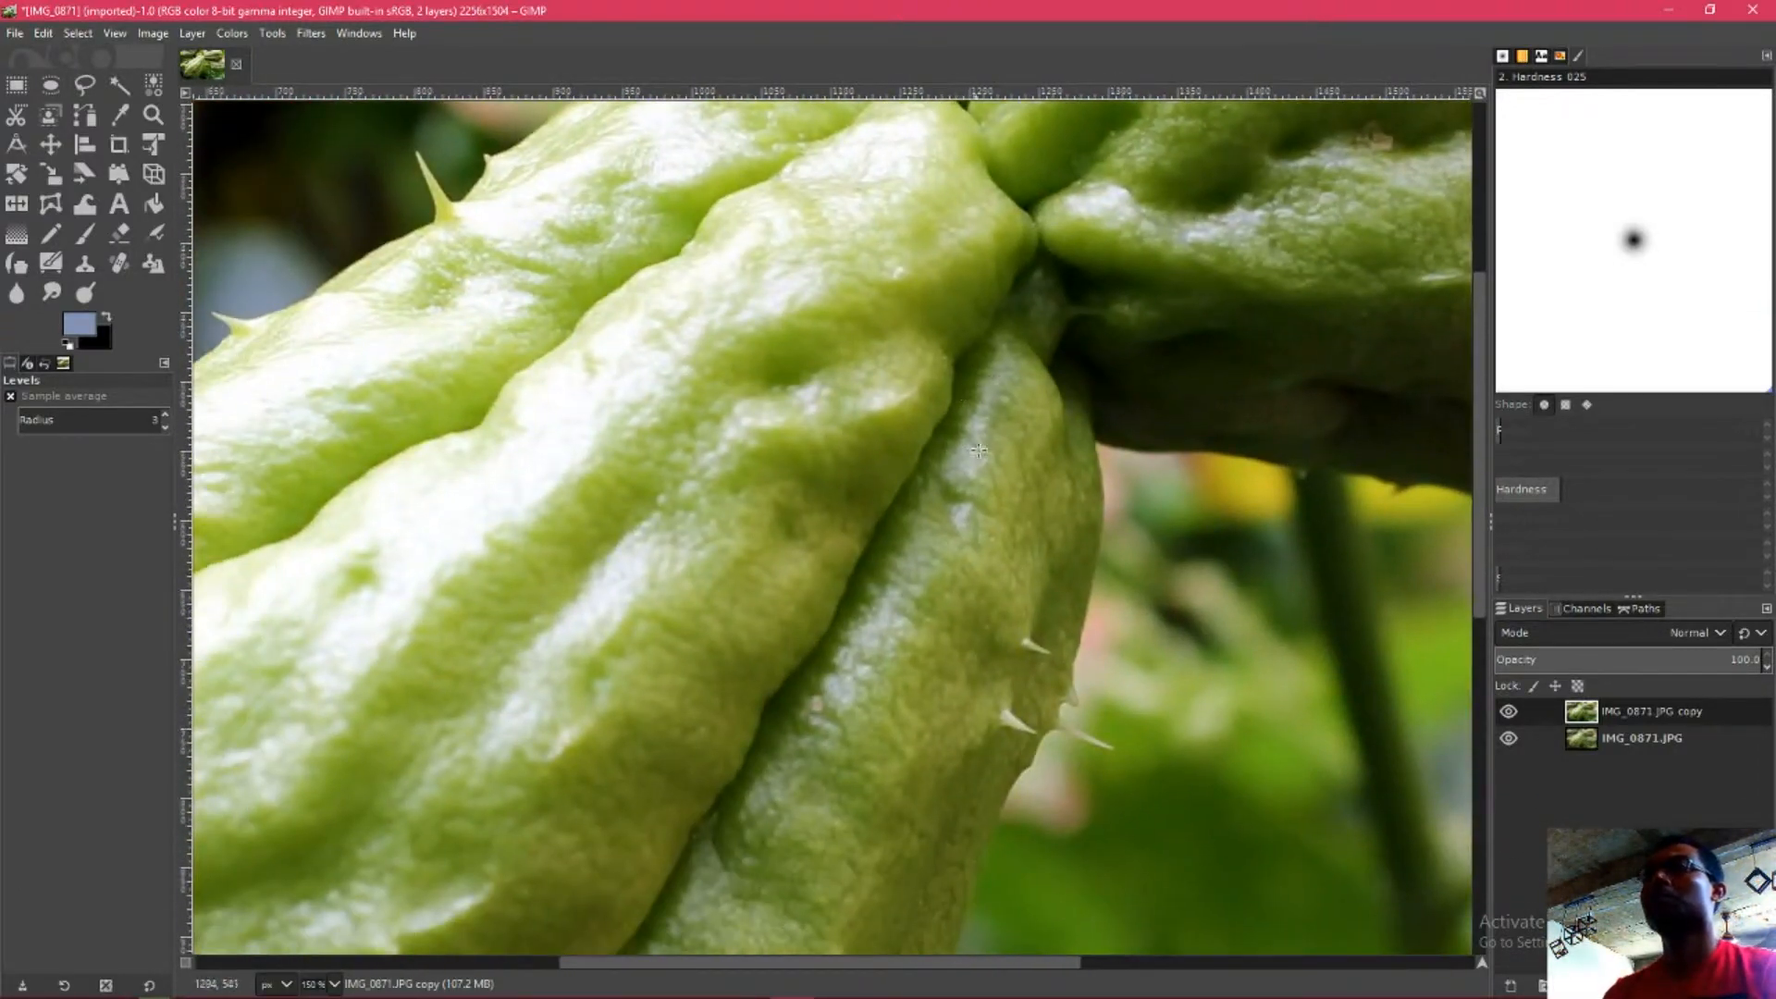
{"action": "scroll", "coordinate": [990, 491], "scroll_direction": "down", "scroll_amount": 3}
{"action": "left_click_drag", "start_coordinate": [936, 515], "coordinate": [988, 464]}
{"action": "scroll", "coordinate": [951, 481], "scroll_direction": "up", "scroll_amount": 3}
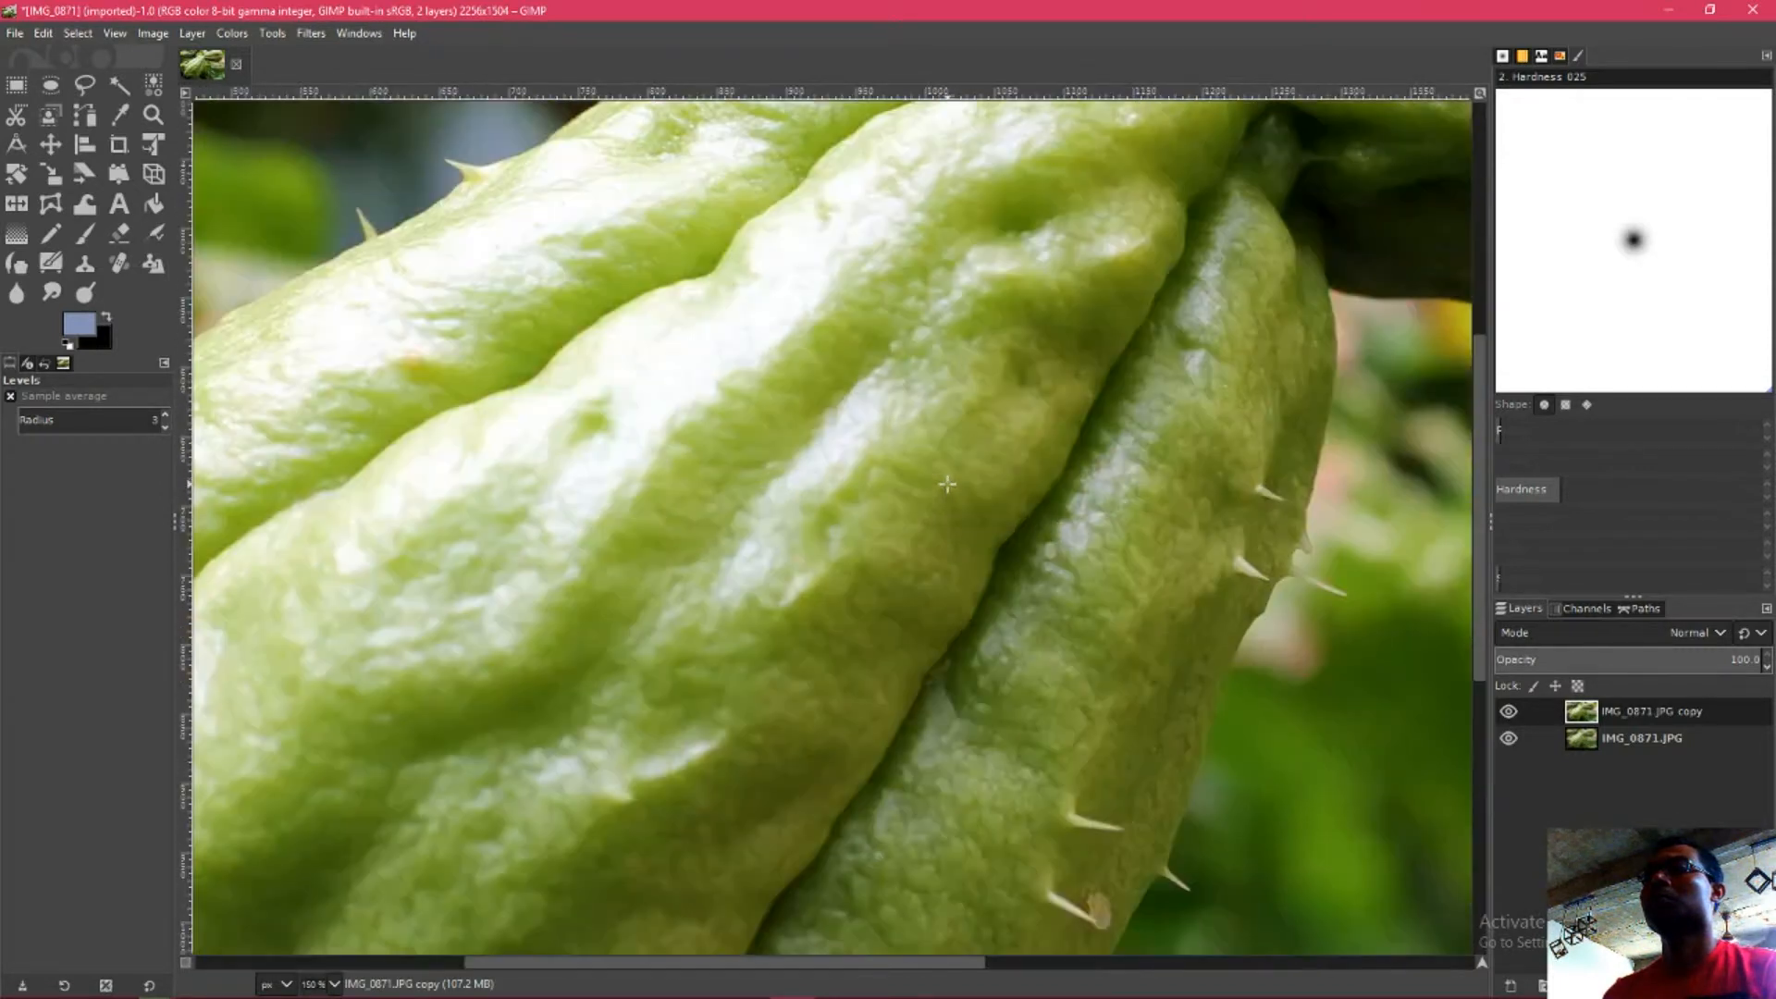
{"action": "scroll", "coordinate": [947, 484], "scroll_direction": "down", "scroll_amount": 2}
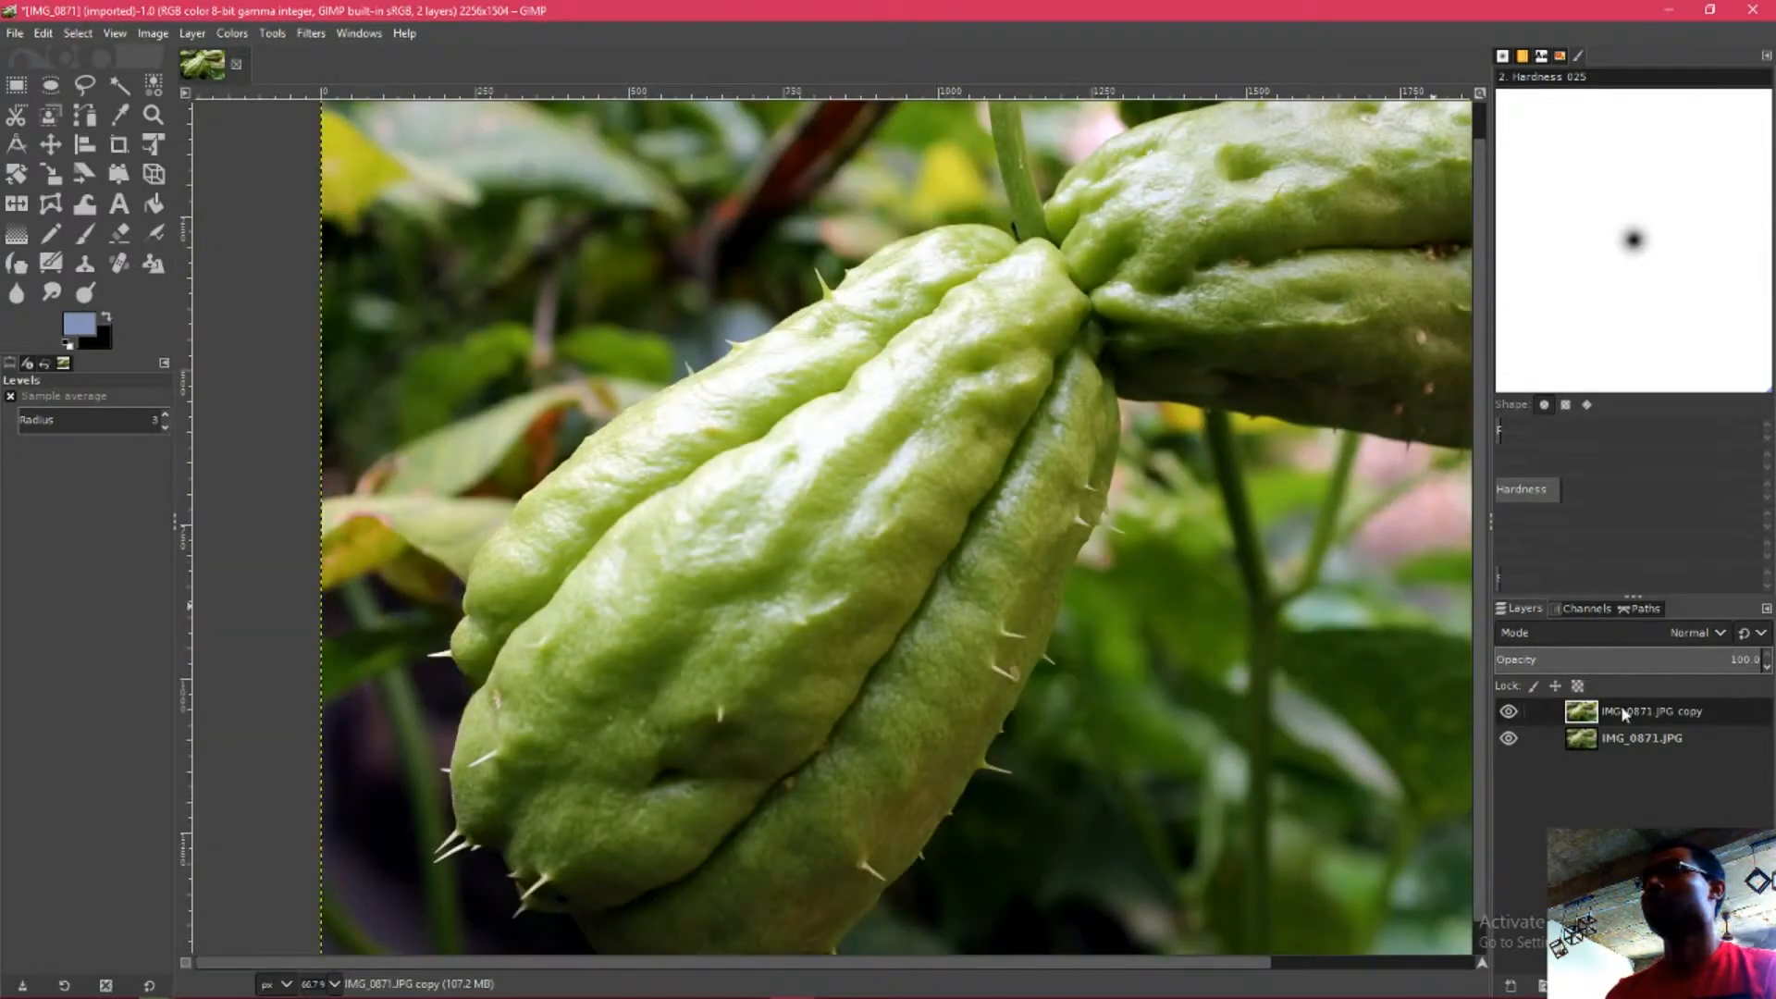
{"action": "key", "text": "shift+ctrl+d"}
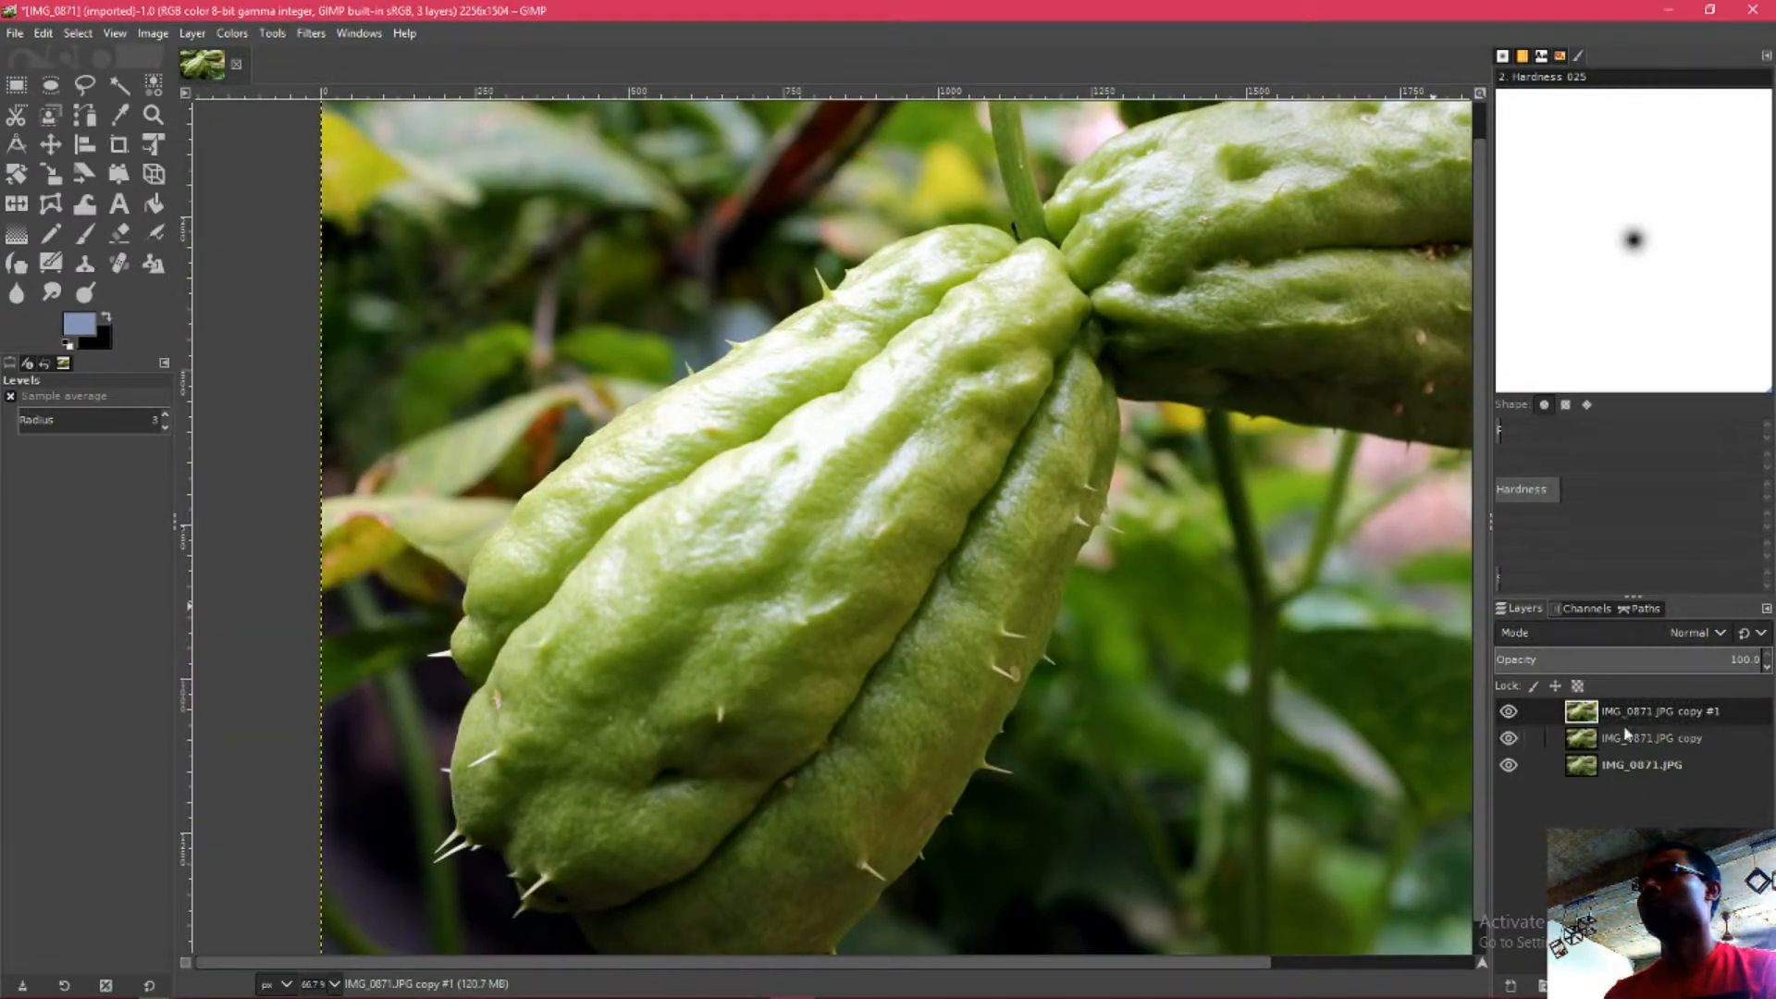
{"action": "double_click", "coordinate": [1625, 721]}
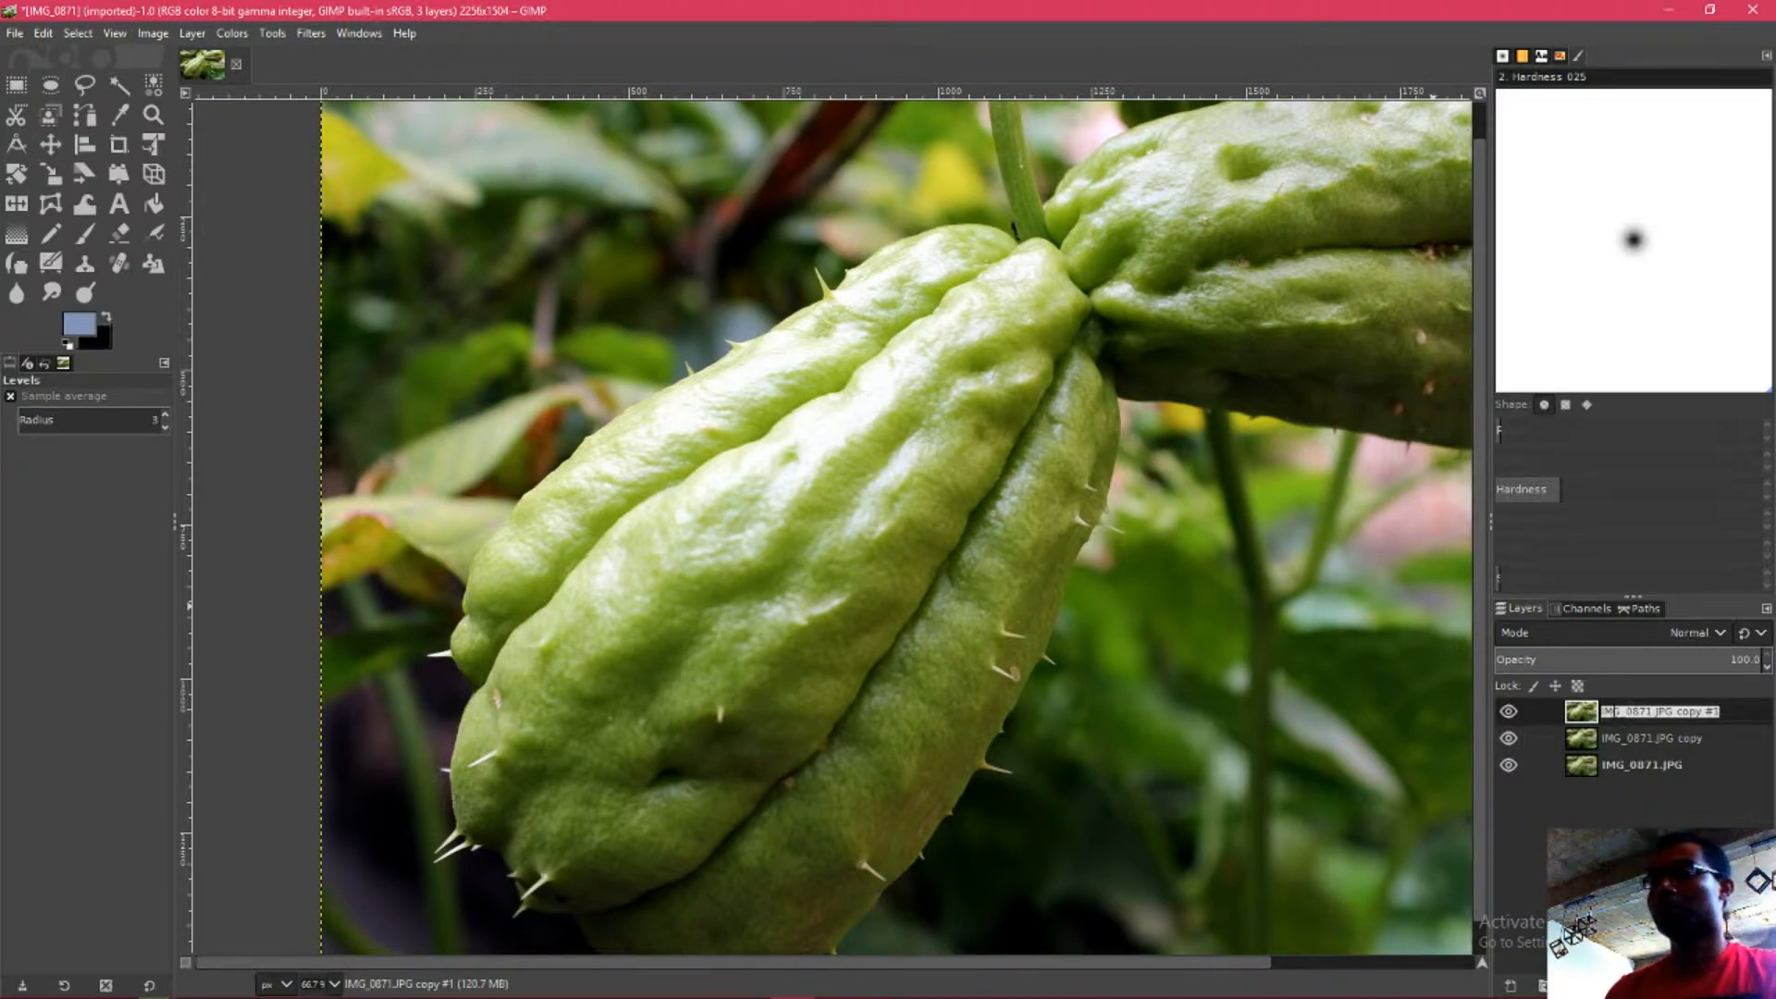
{"action": "key", "text": "Escape"}
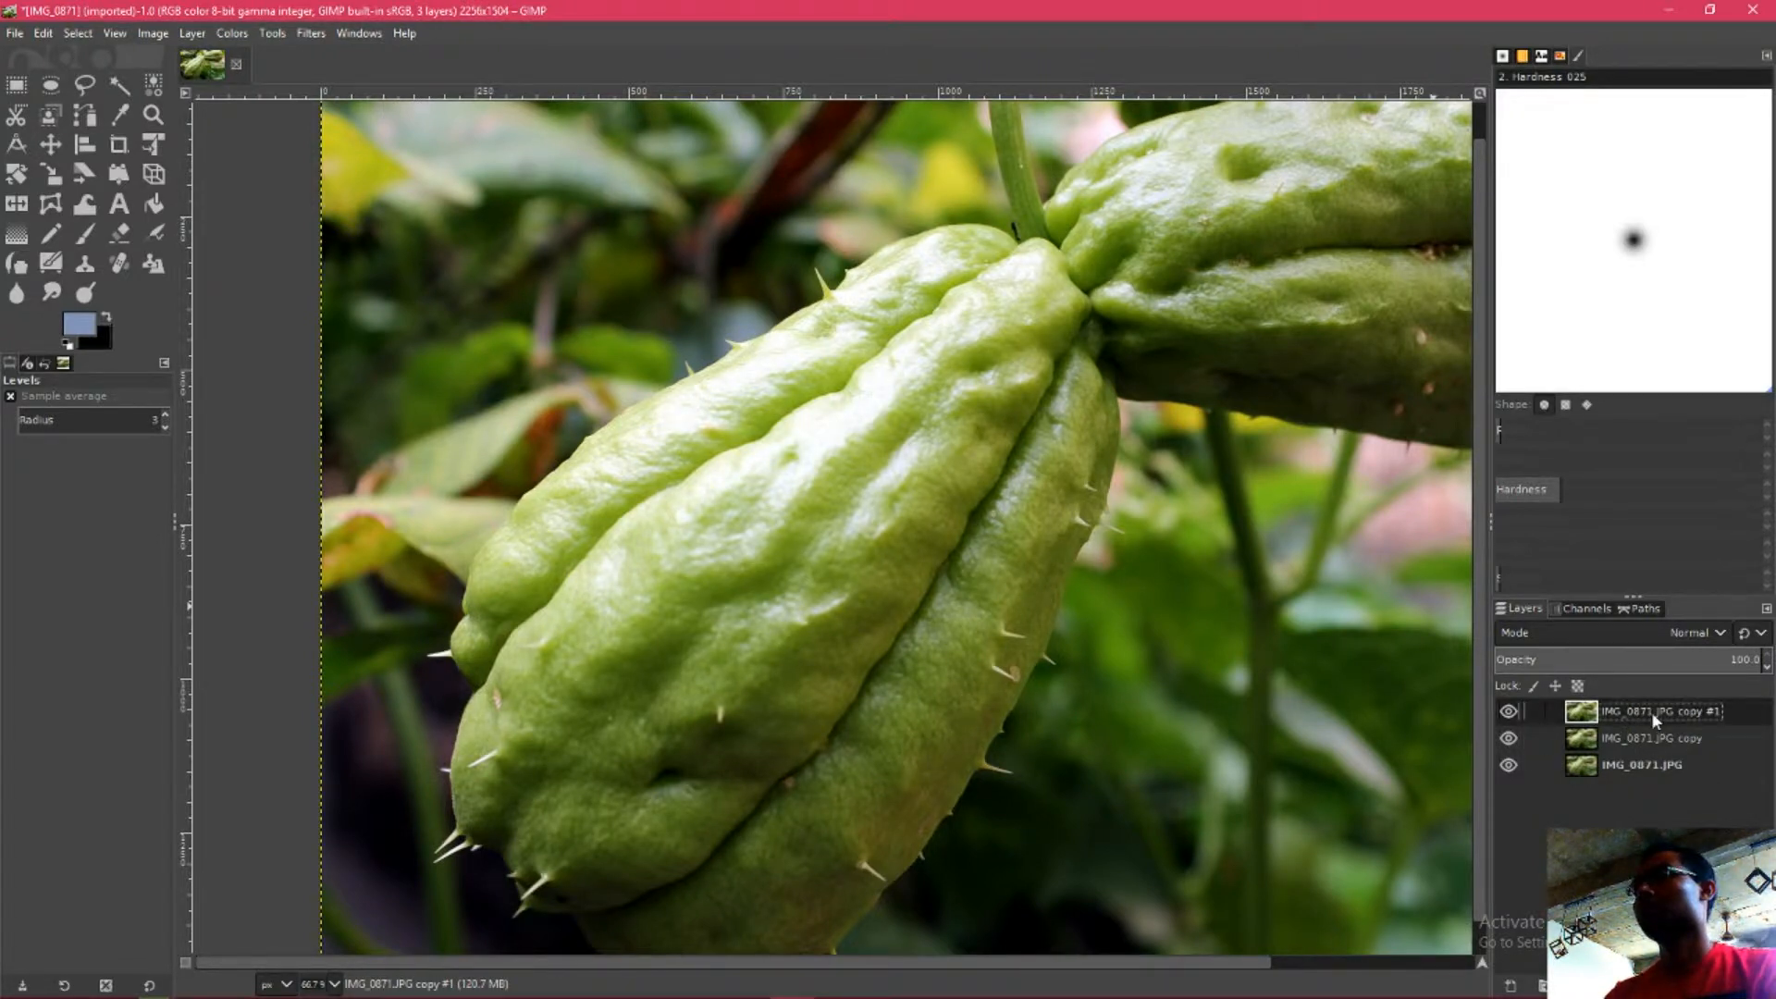
{"action": "left_click", "coordinate": [1755, 986]}
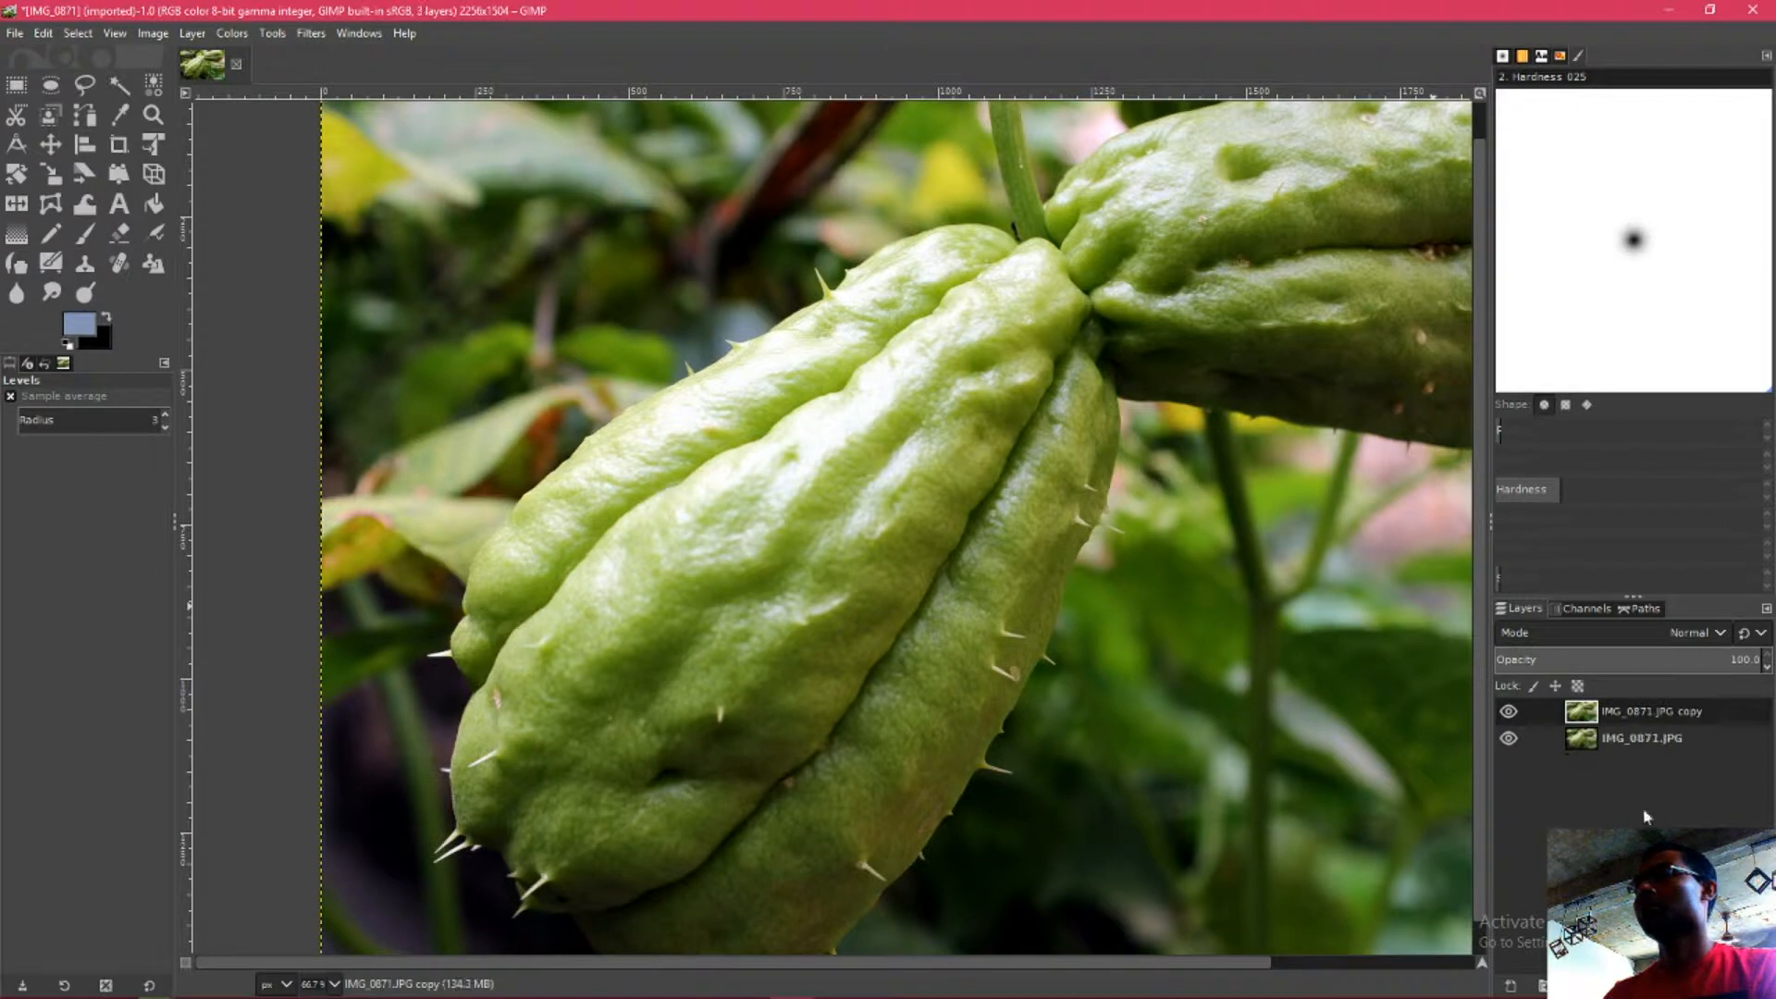
- Try a slight S-shaped Value curve on the copied layer, raising the highlights and lowering the shadows to about x 44, y 41
{"action": "left_click", "coordinate": [231, 33]}
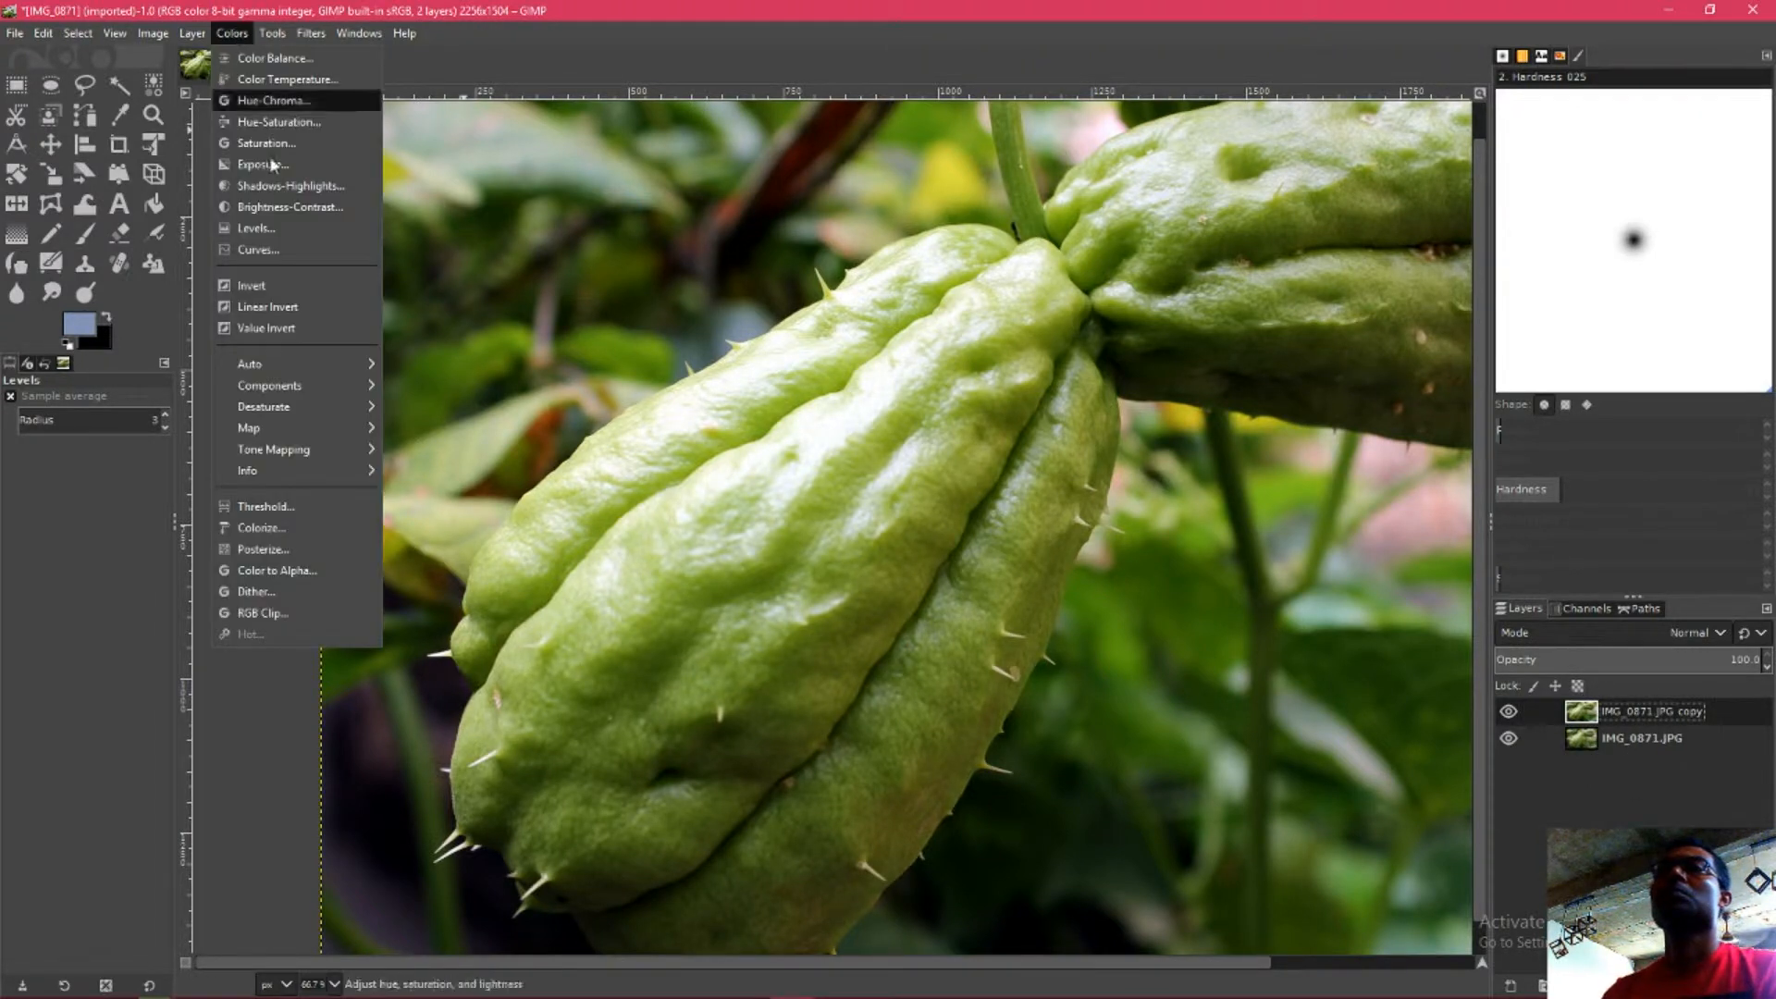
{"action": "left_click", "coordinate": [245, 250]}
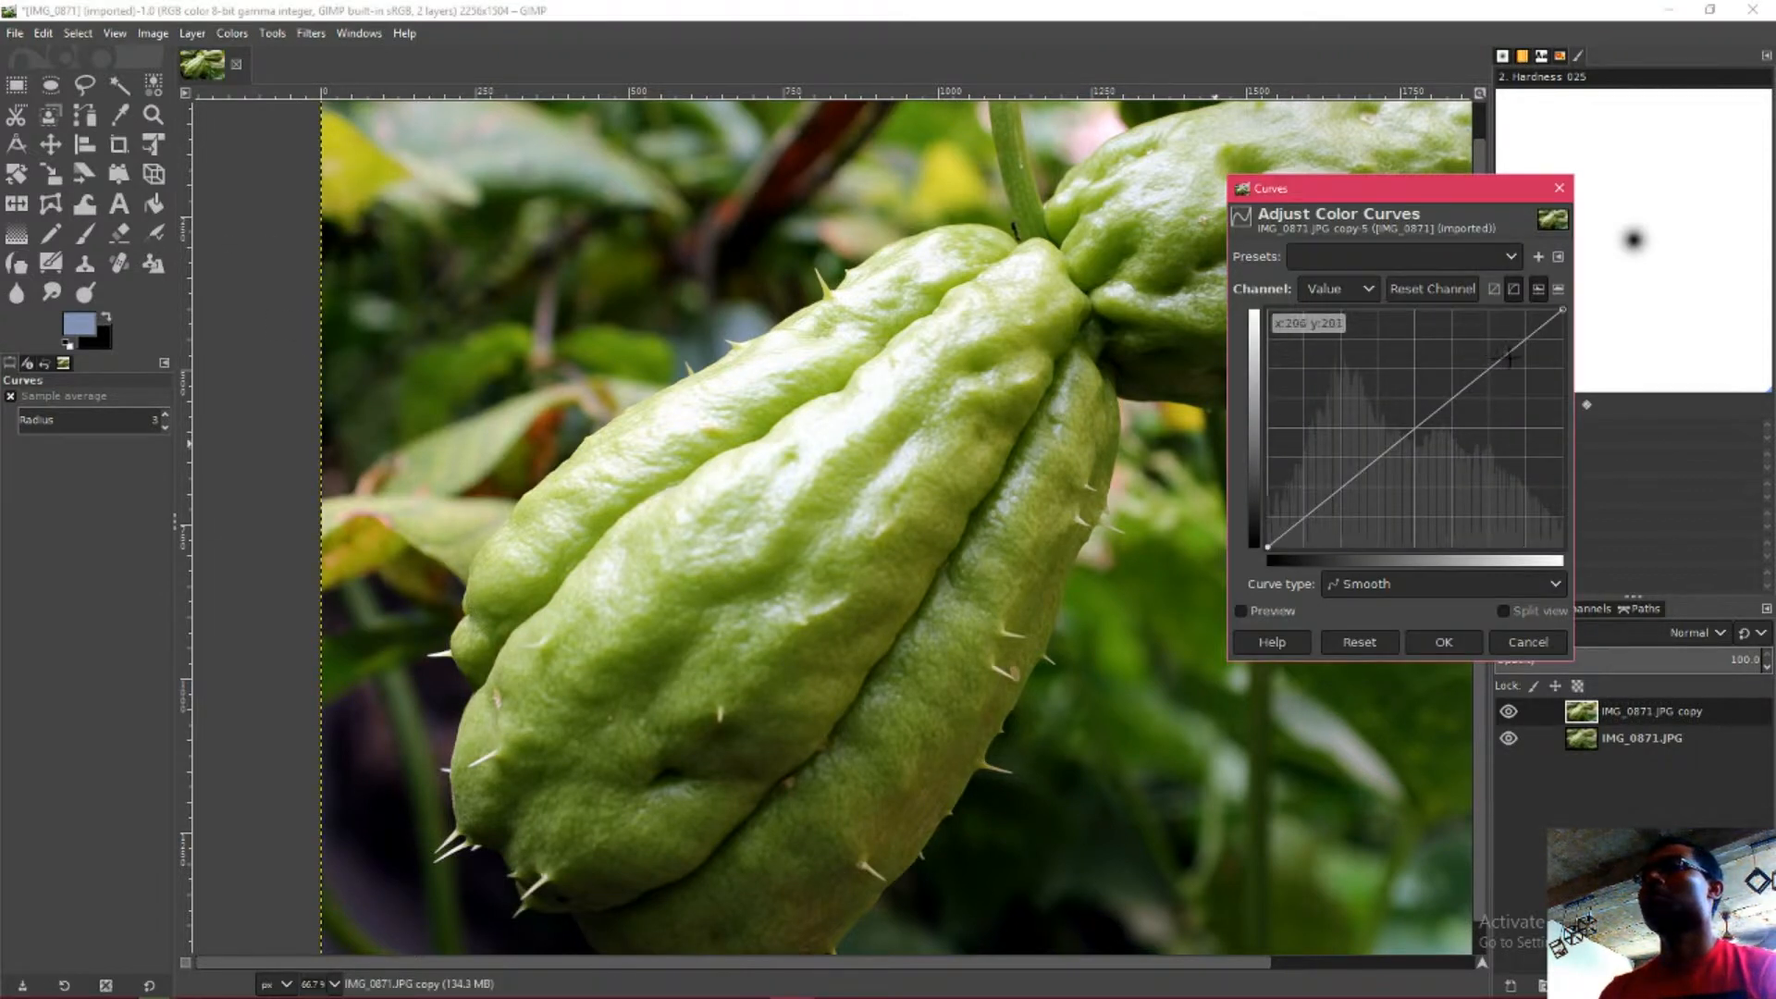
{"action": "left_click_drag", "start_coordinate": [1509, 353], "coordinate": [1501, 333]}
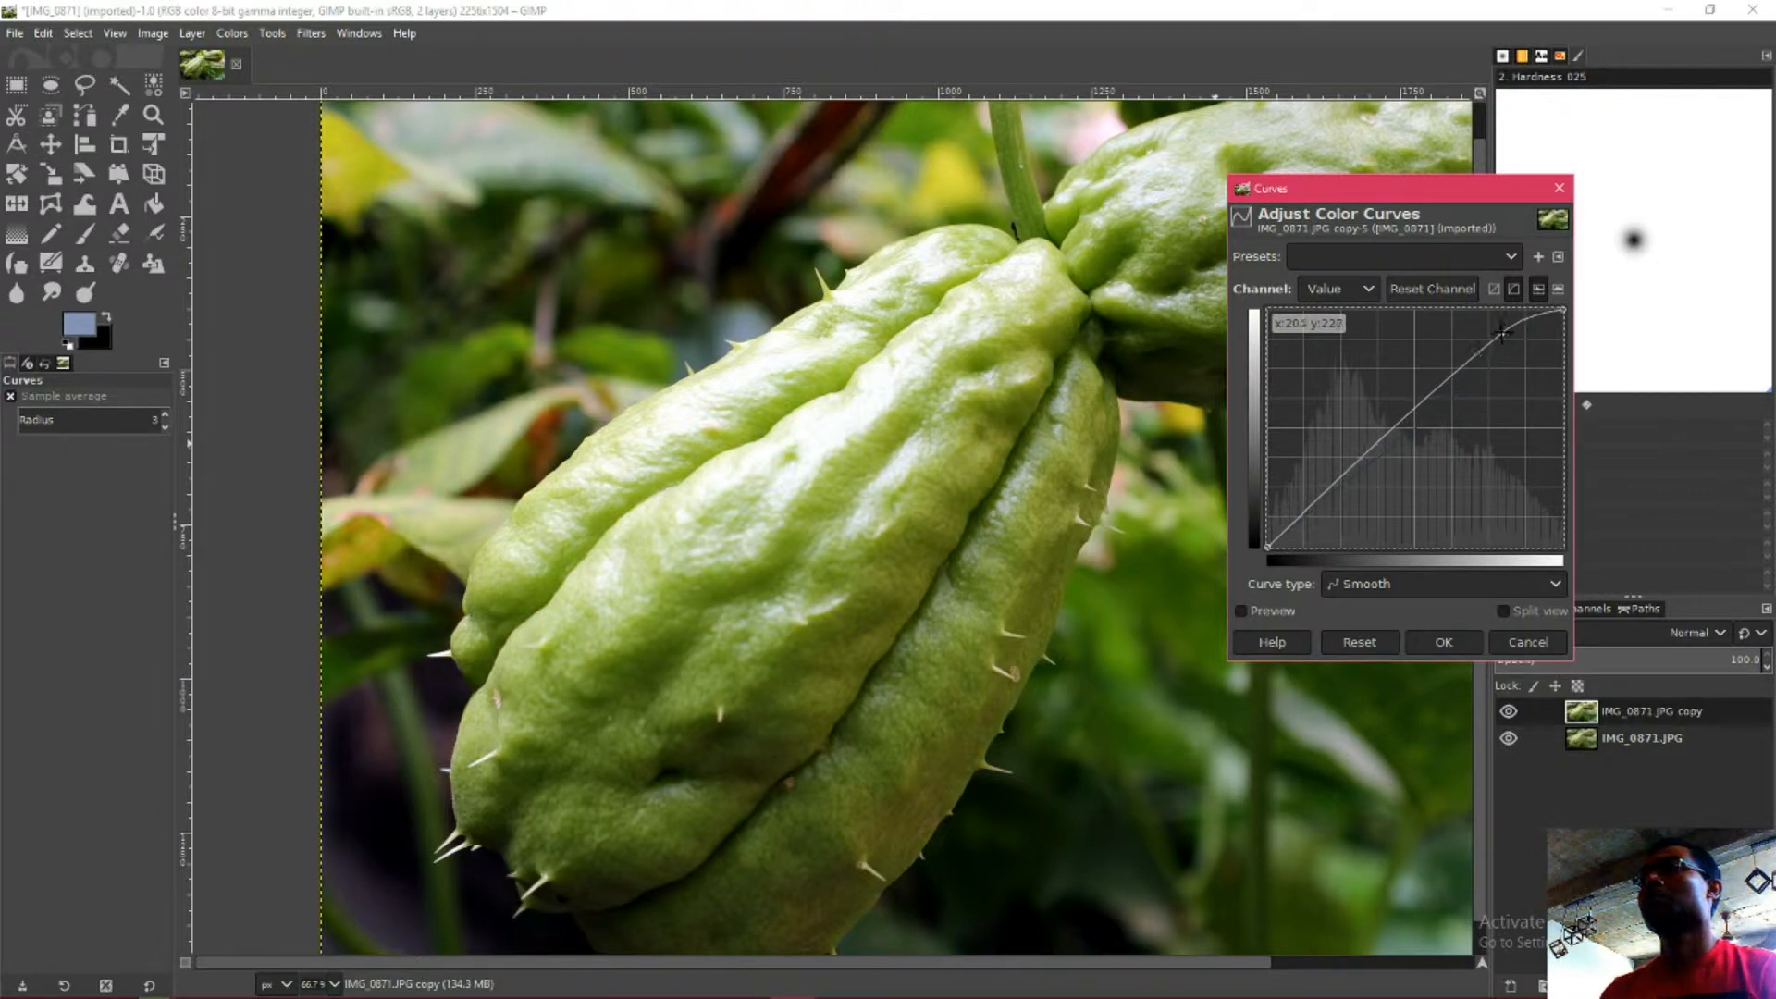
{"action": "left_click", "coordinate": [1249, 613]}
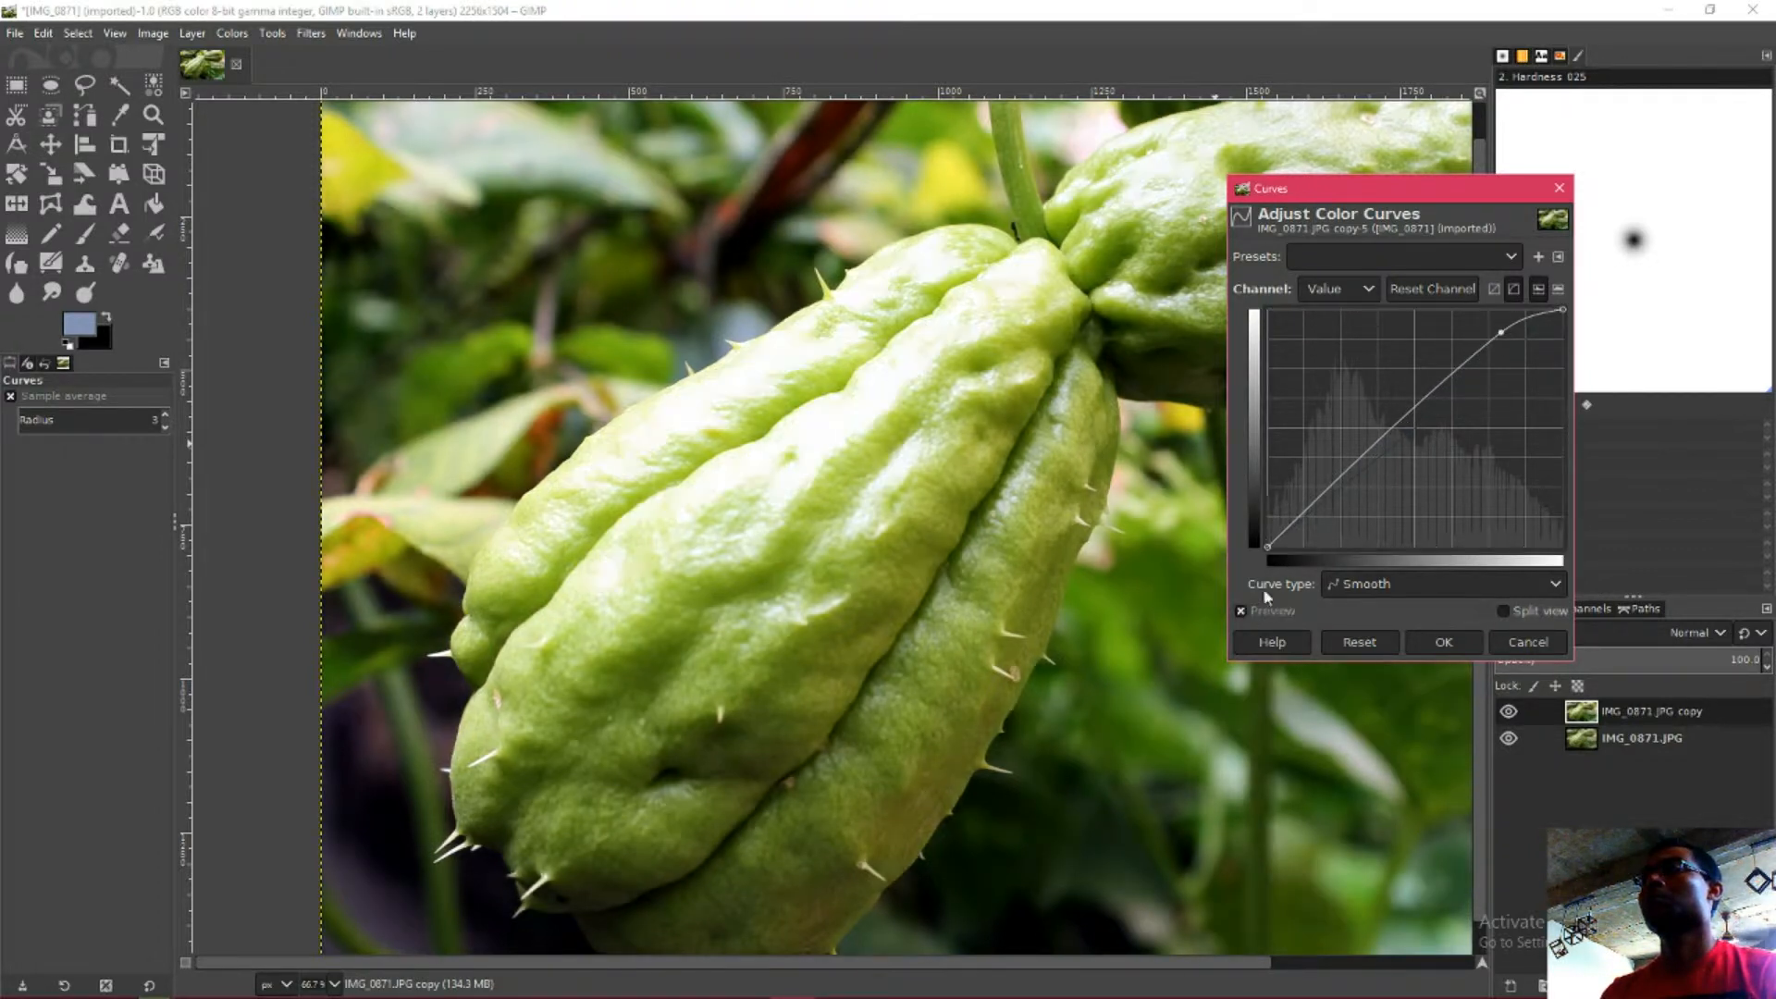
{"action": "left_click_drag", "start_coordinate": [1316, 500], "coordinate": [1319, 508]}
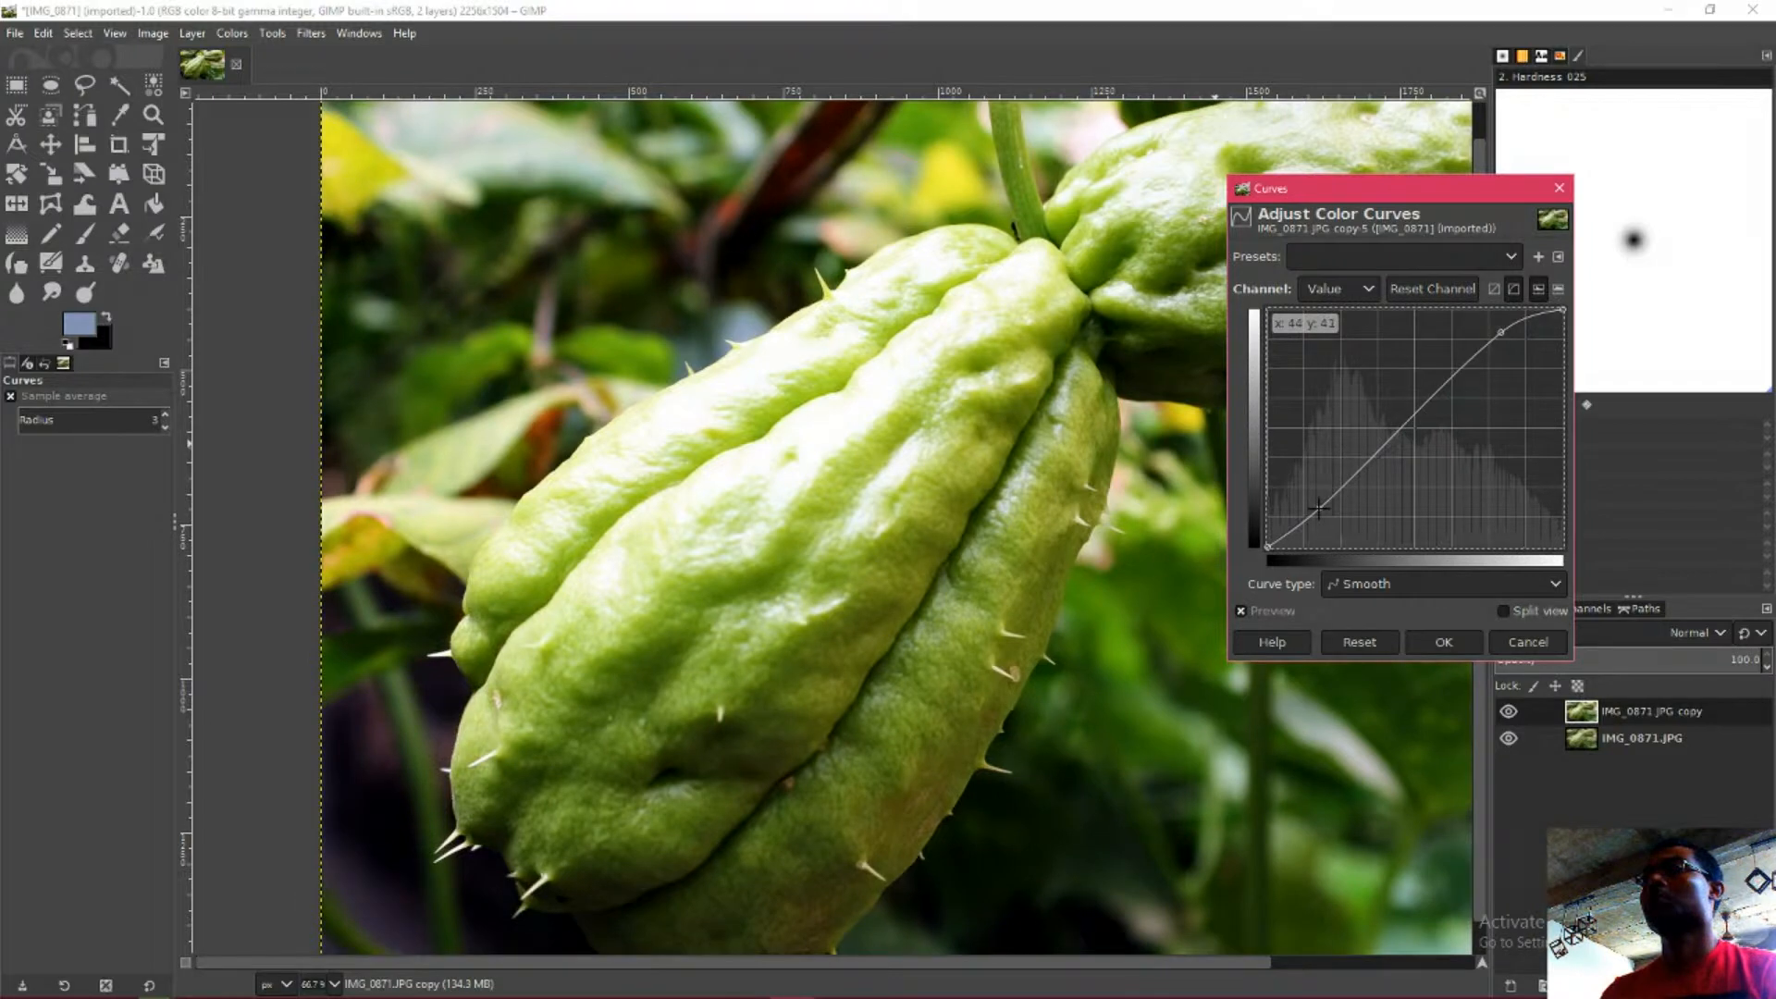
- Compare the image with and without the curve preview, and cancel the curves adjustment
{"action": "left_click", "coordinate": [1245, 612]}
{"action": "left_click", "coordinate": [1245, 613]}
{"action": "left_click", "coordinate": [1245, 613]}
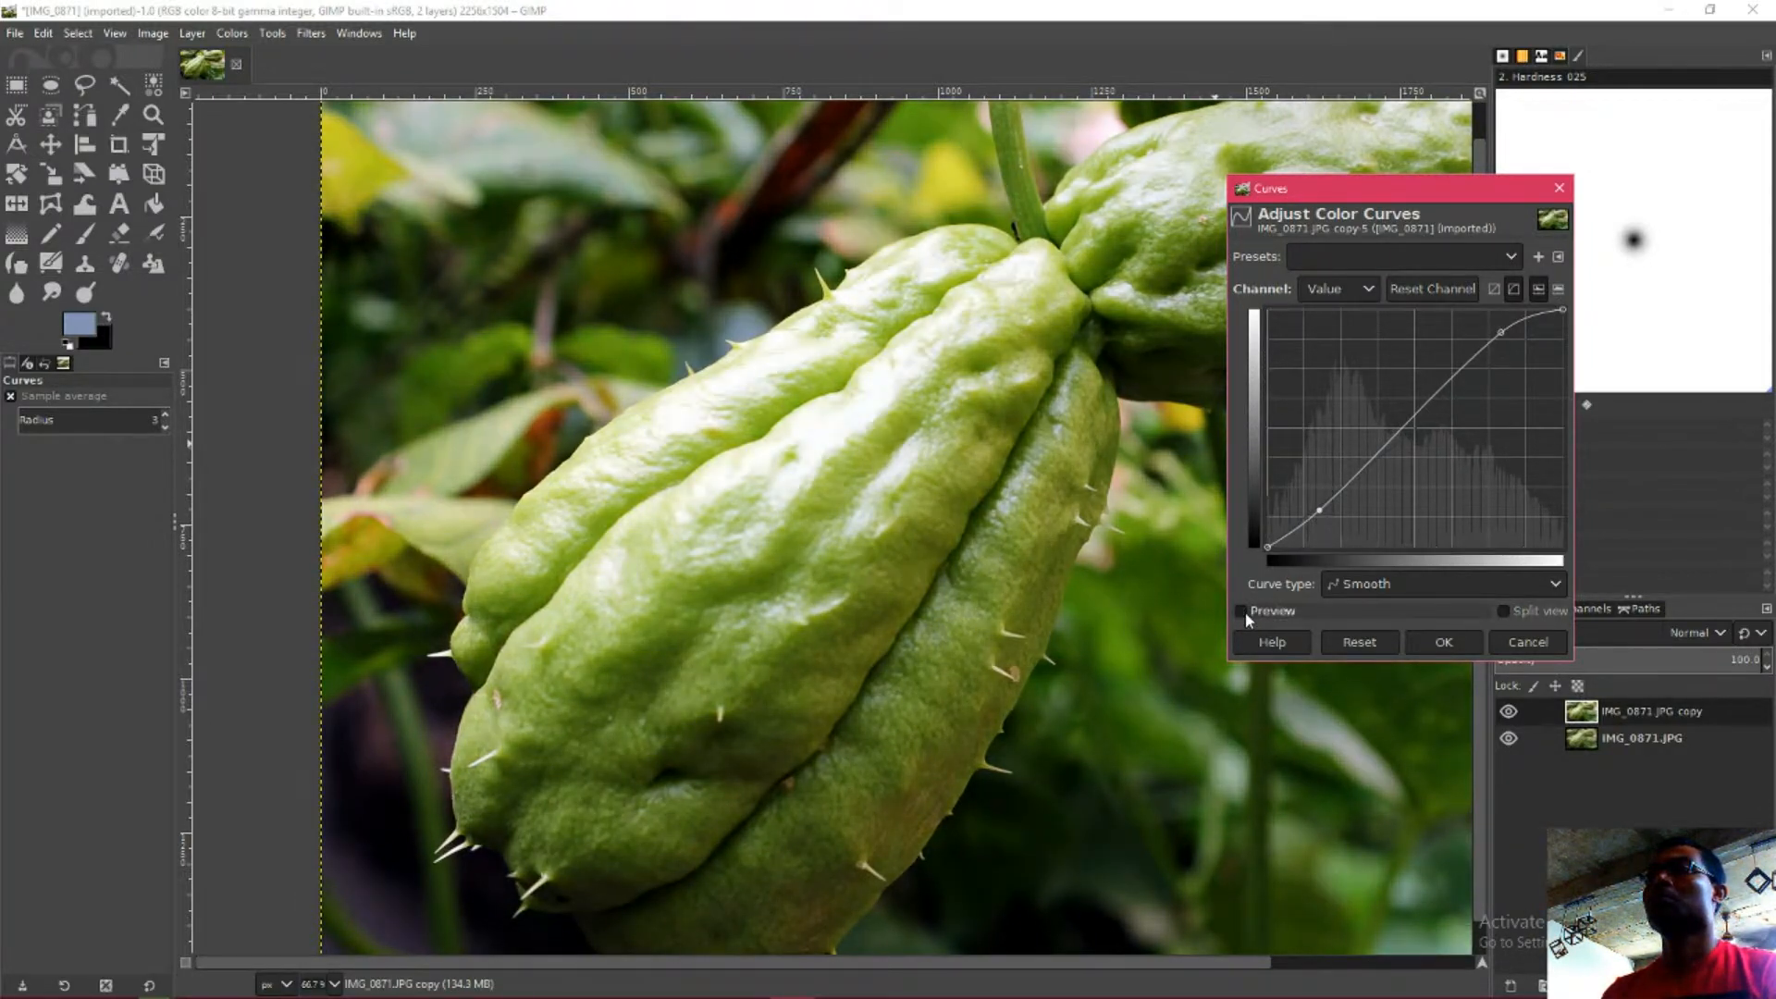
{"action": "left_click", "coordinate": [1246, 613]}
{"action": "left_click", "coordinate": [1246, 613]}
{"action": "left_click", "coordinate": [1246, 612]}
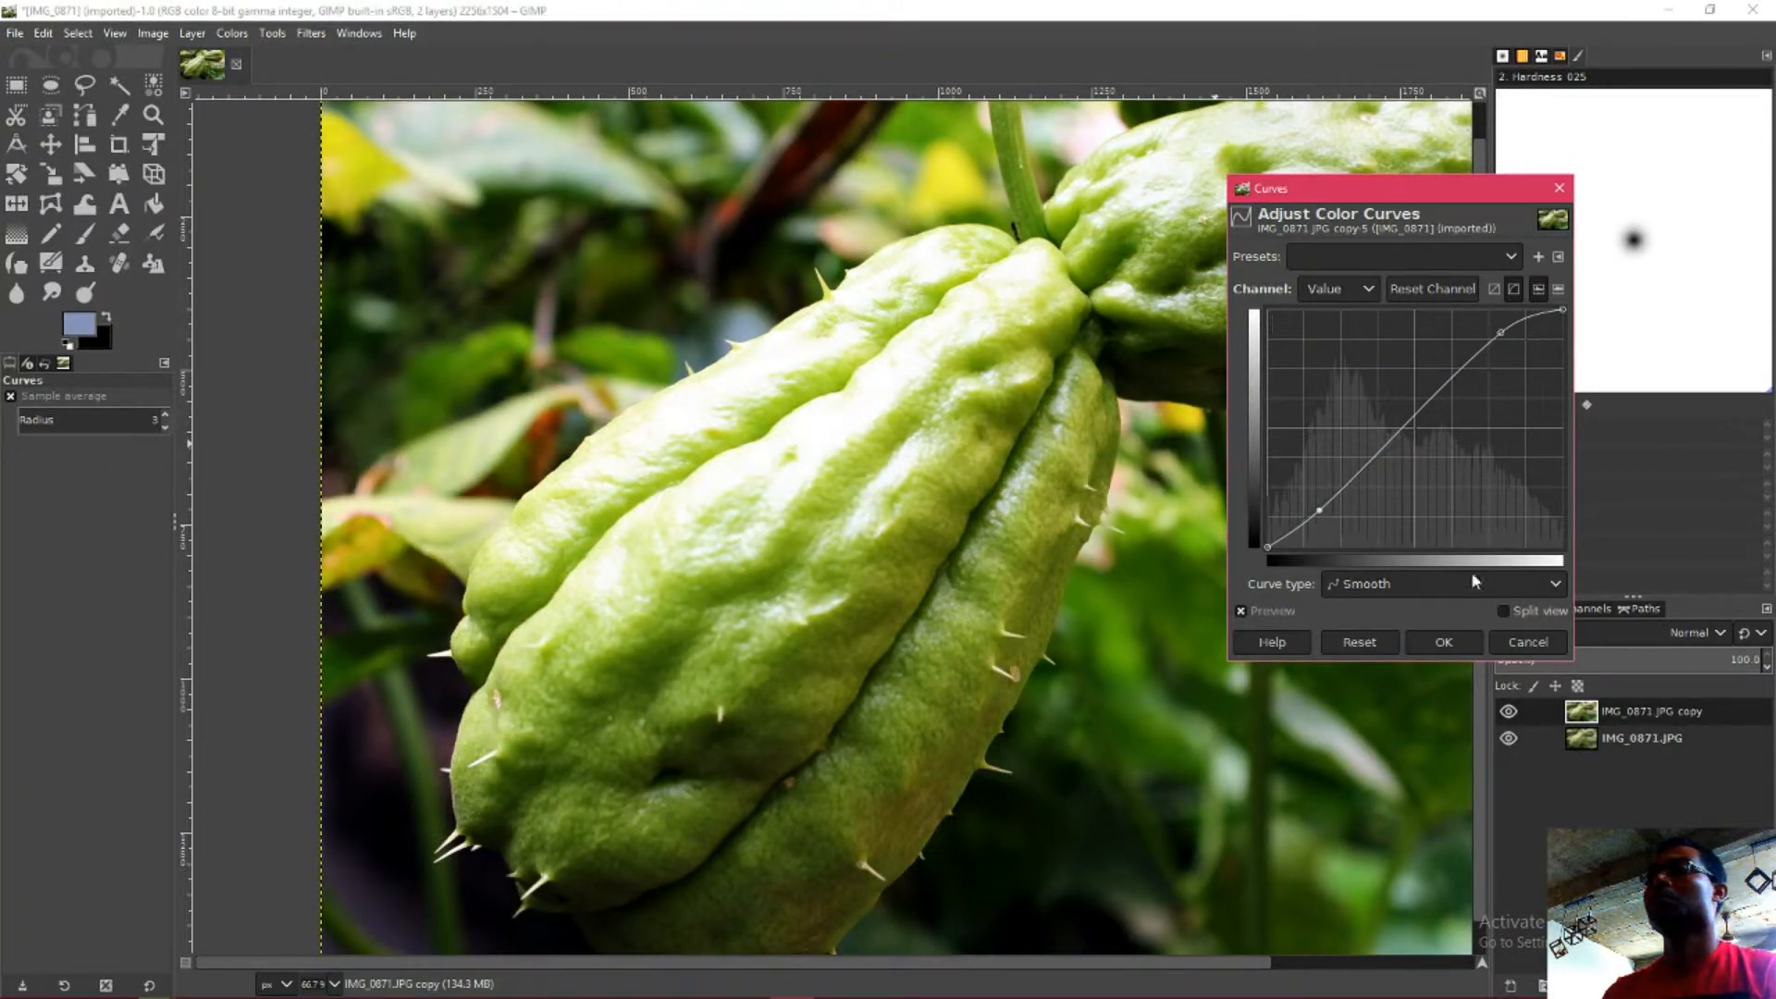
{"action": "left_click", "coordinate": [1240, 610]}
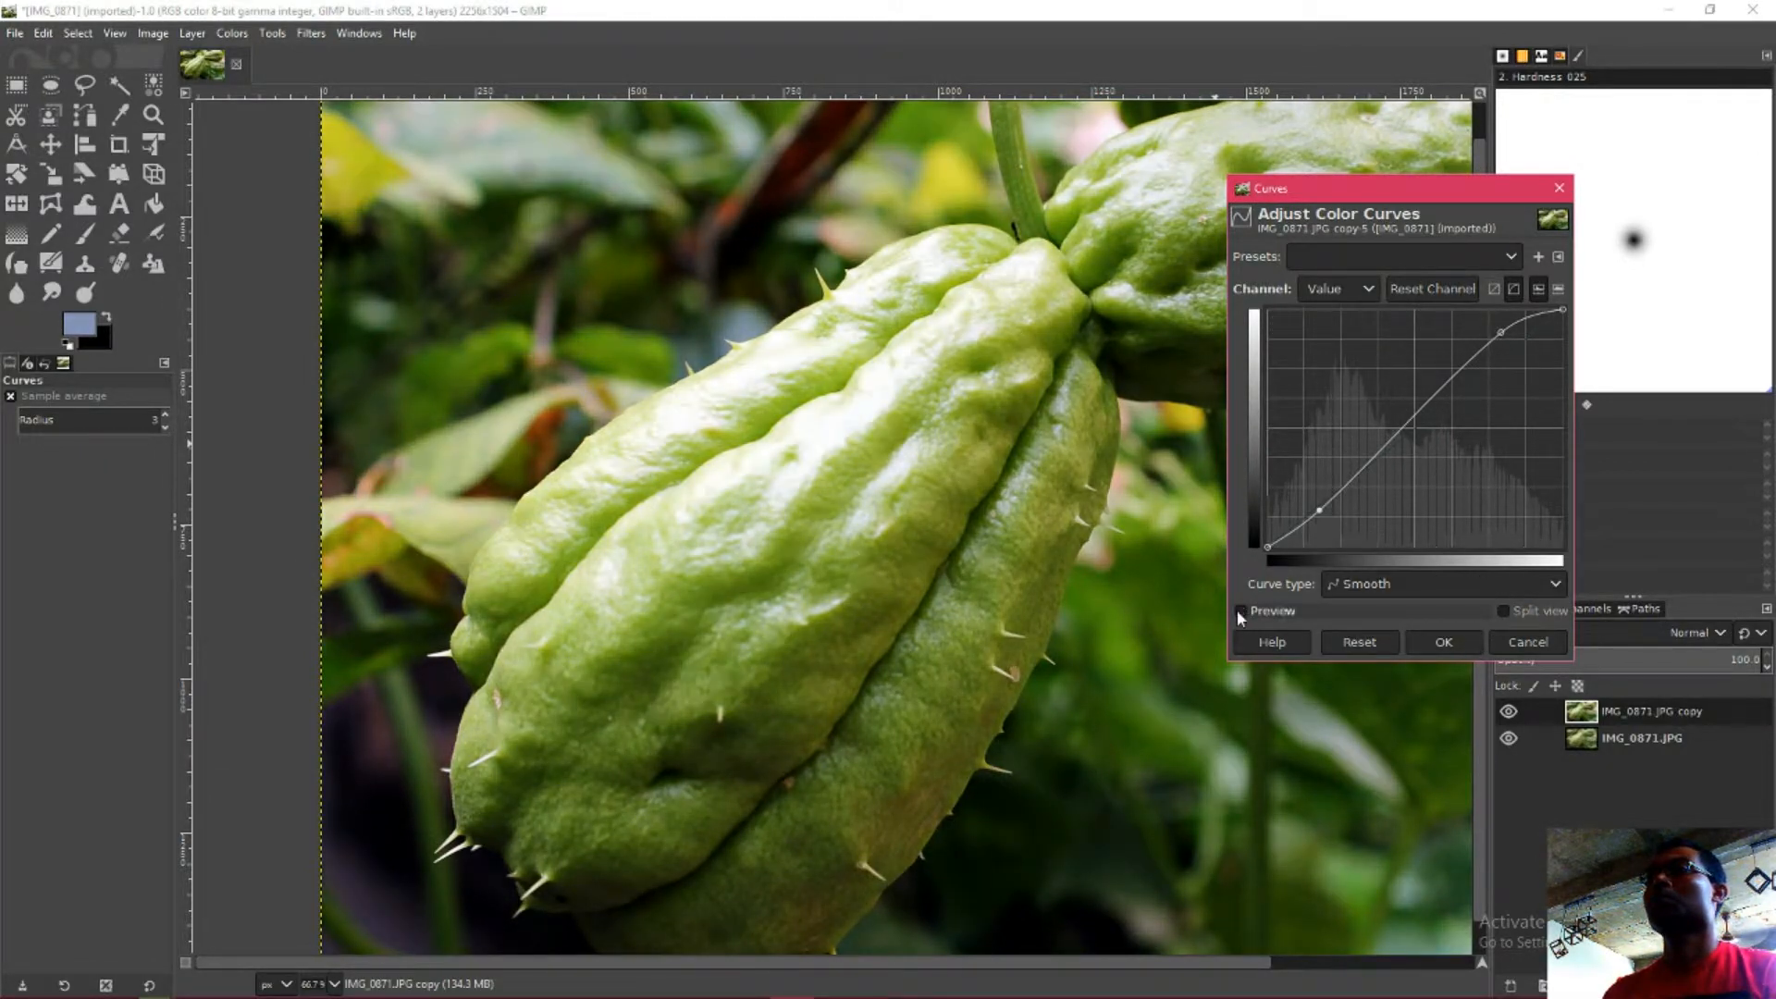
{"action": "left_click", "coordinate": [1240, 611]}
{"action": "left_click", "coordinate": [1240, 610]}
{"action": "left_click", "coordinate": [1528, 647]}
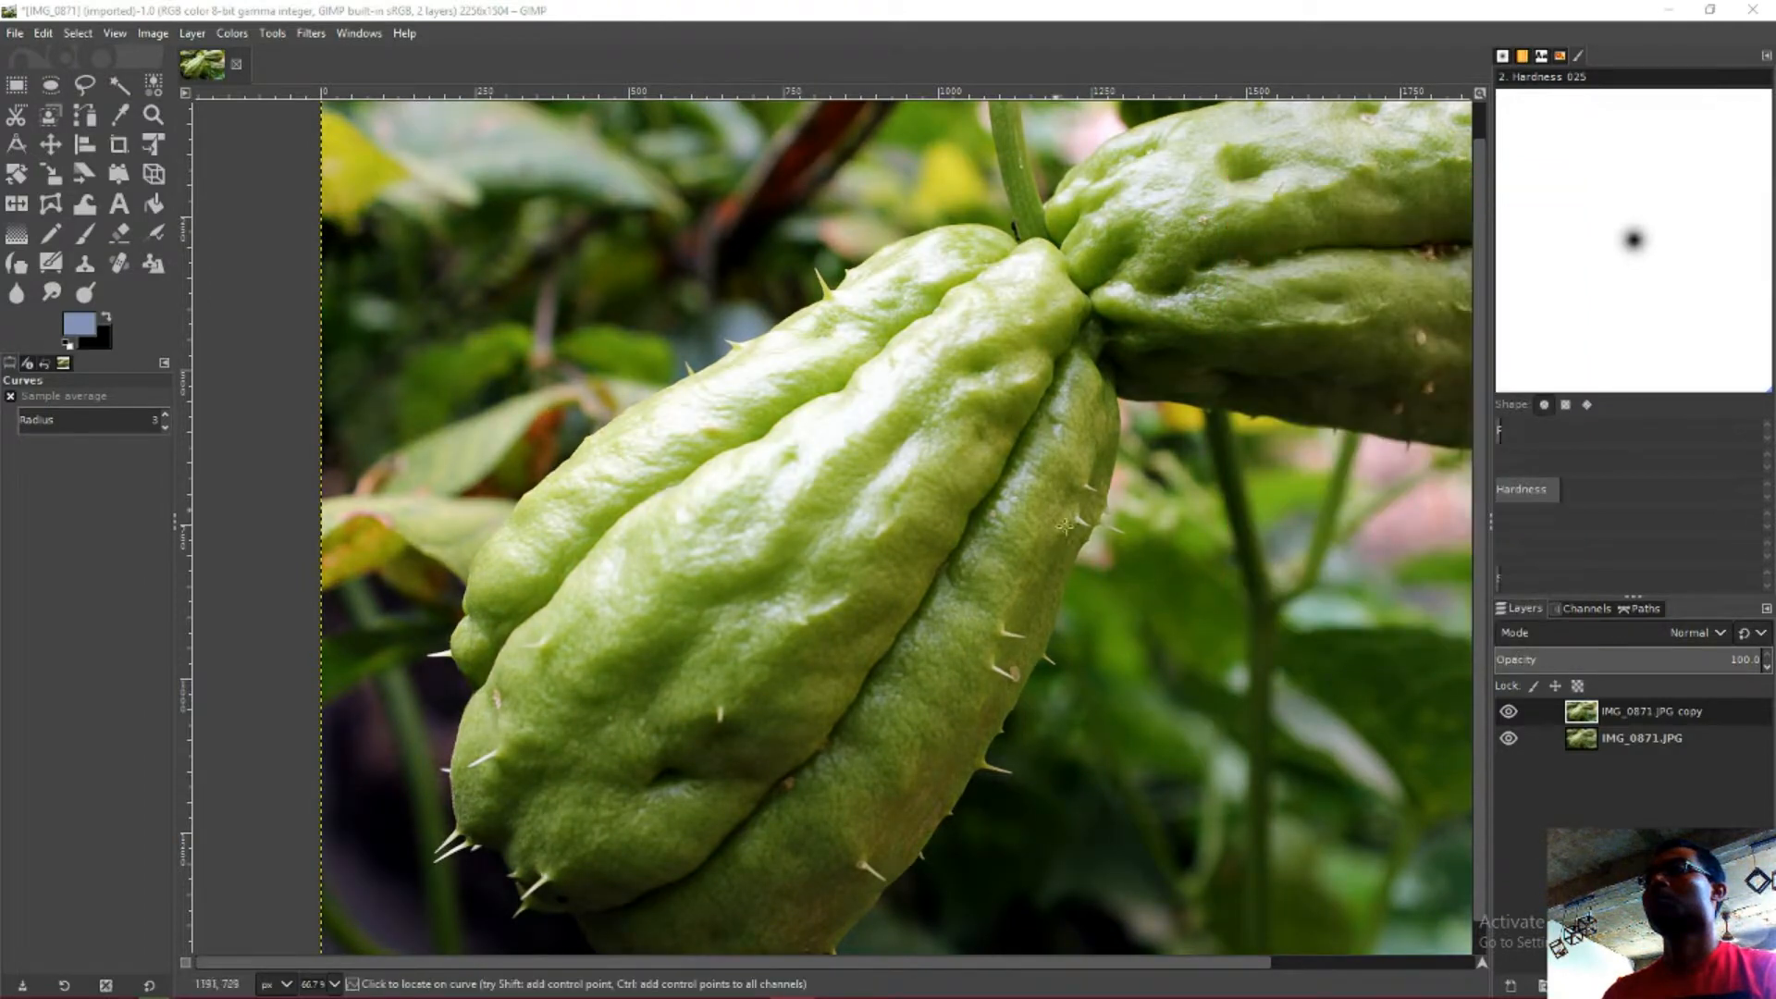
{"action": "scroll", "coordinate": [931, 497], "scroll_direction": "up", "scroll_amount": 2}
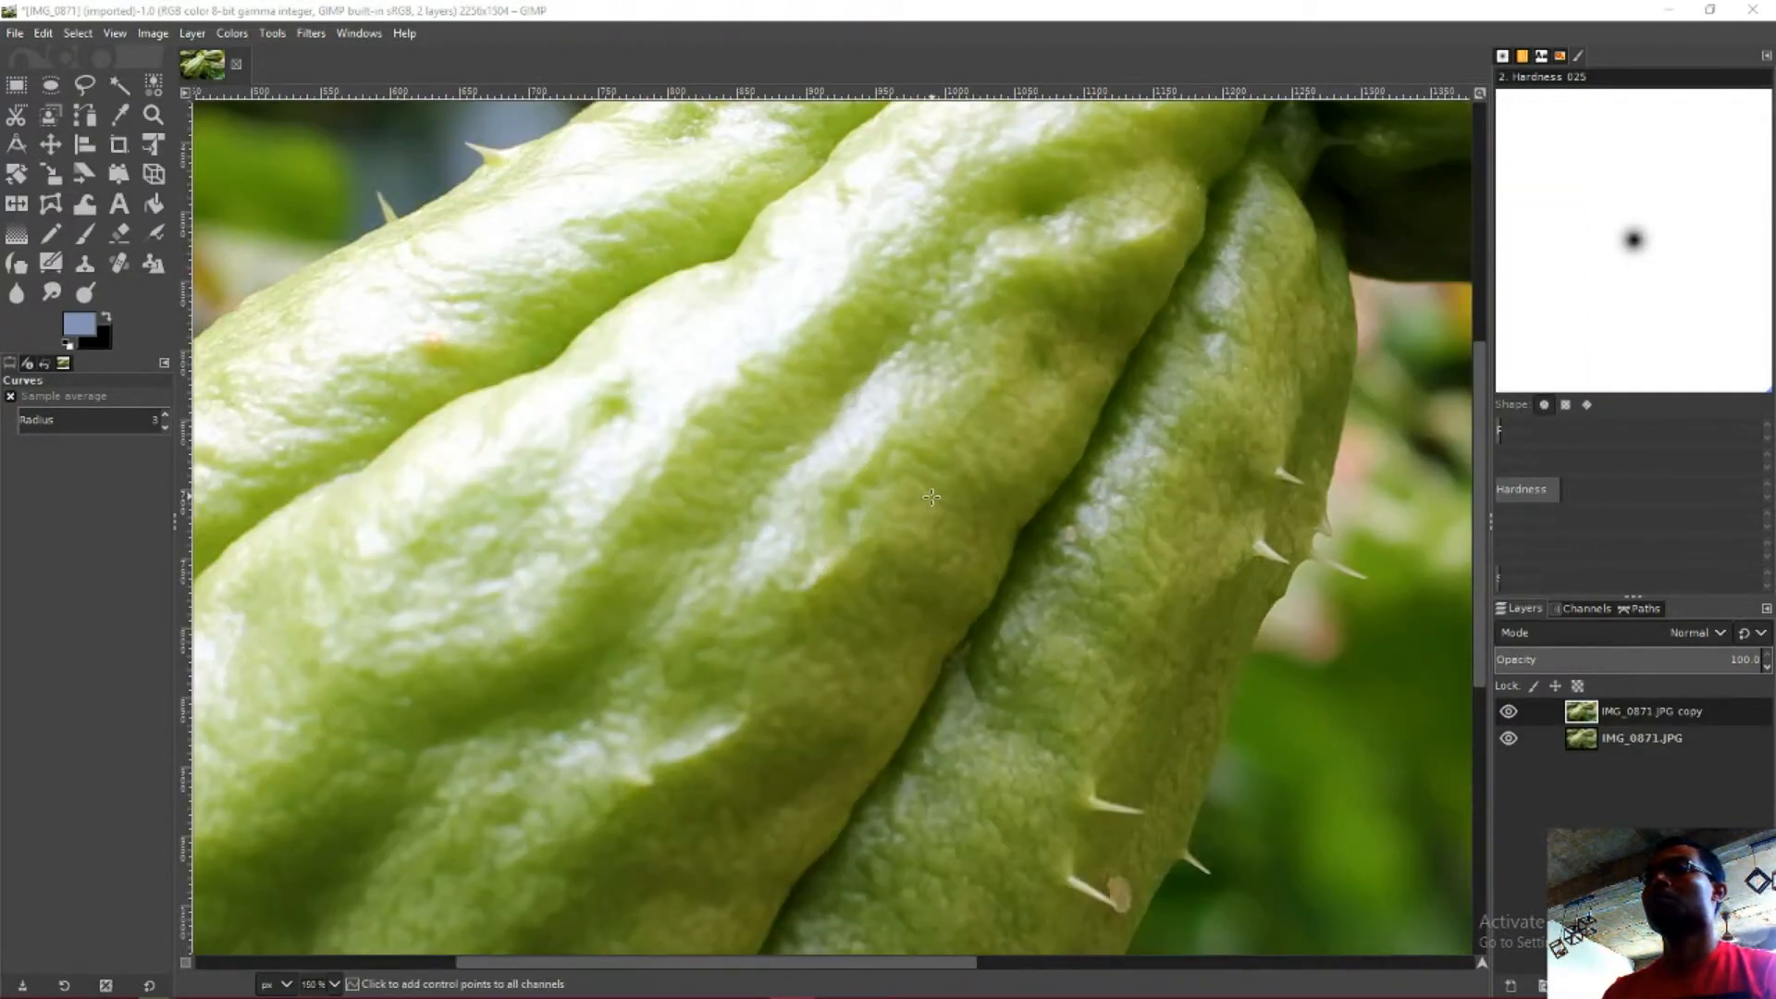
{"action": "scroll", "coordinate": [932, 496], "scroll_direction": "down", "scroll_amount": 1}
{"action": "scroll", "coordinate": [931, 497], "scroll_direction": "down", "scroll_amount": 2}
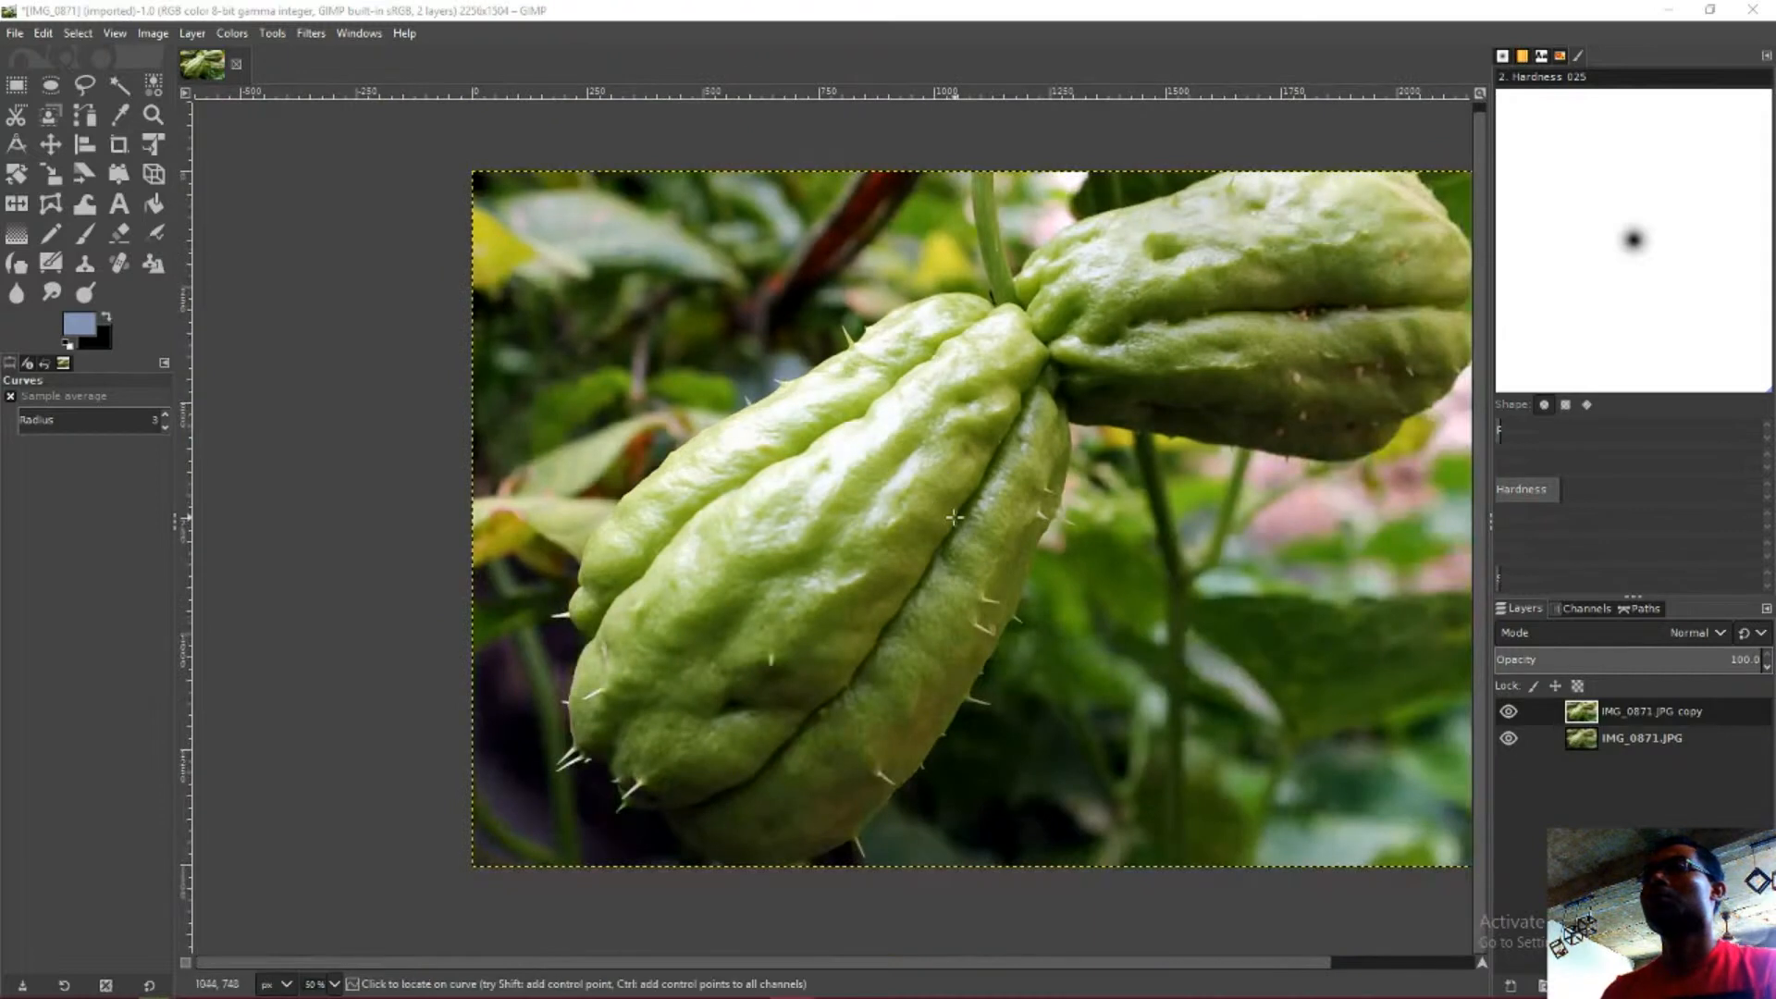
{"action": "left_click_drag", "start_coordinate": [954, 517], "coordinate": [826, 510]}
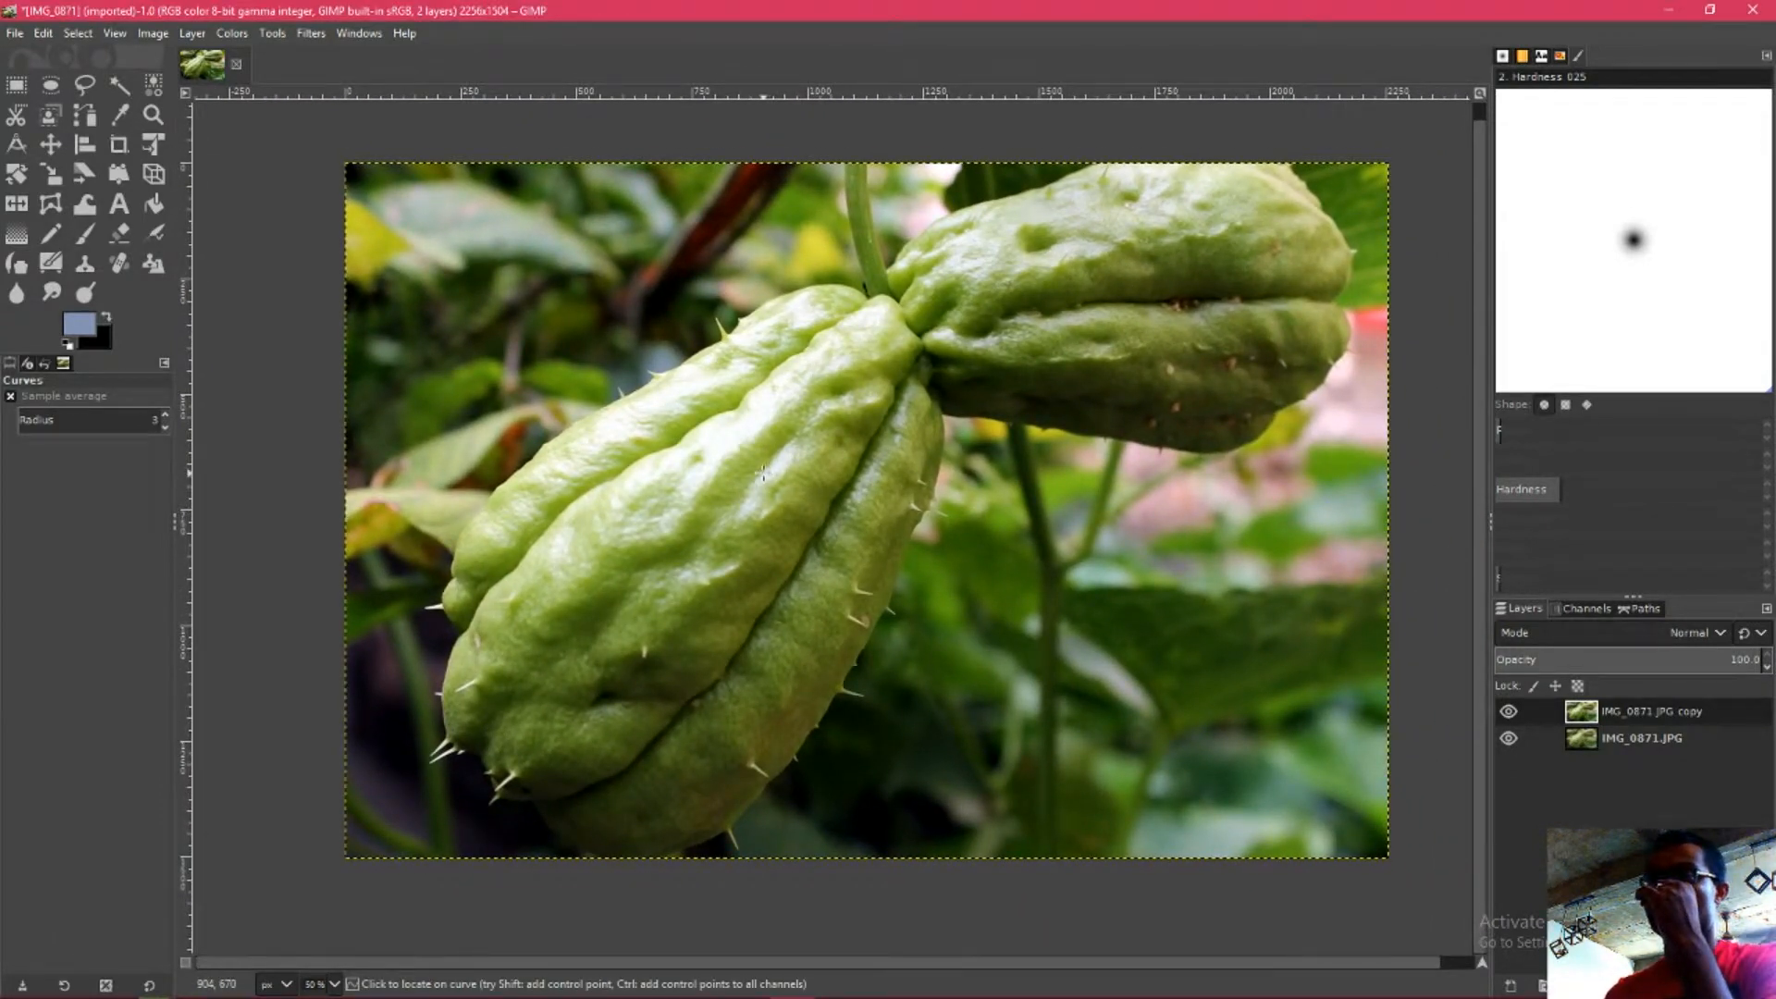
{"action": "left_click", "coordinate": [232, 33]}
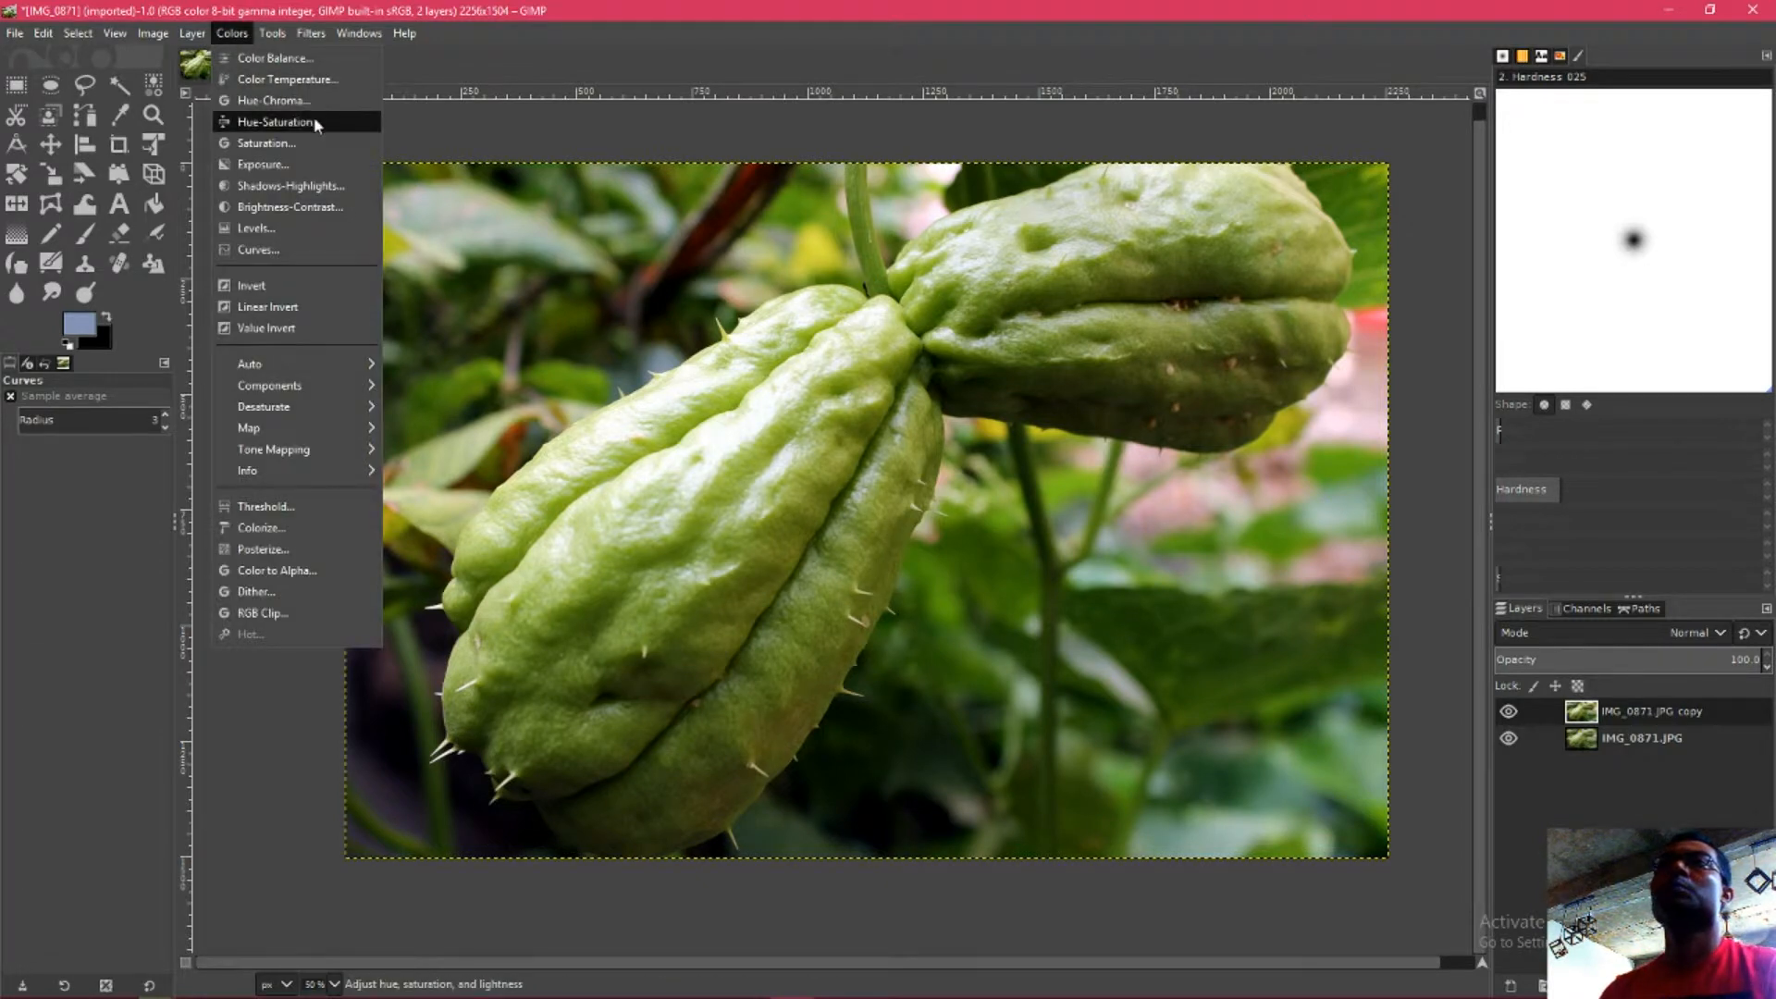
{"action": "left_click", "coordinate": [278, 58]}
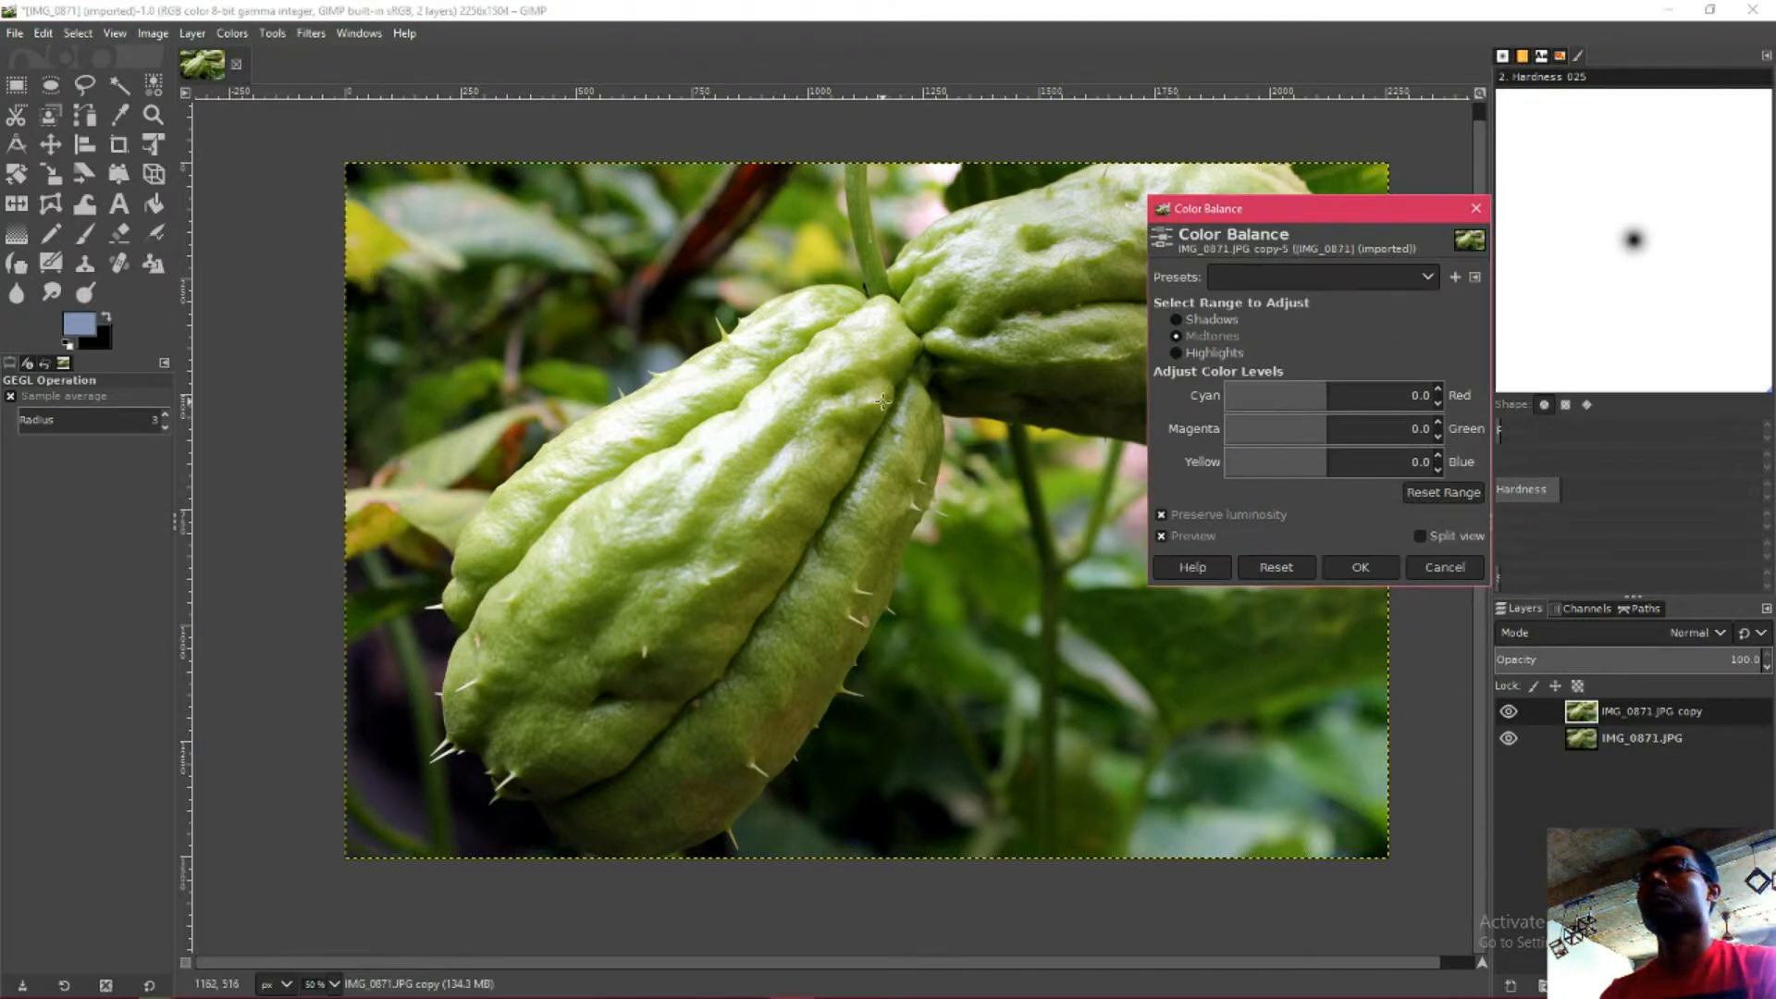
{"action": "left_click", "coordinate": [1476, 209]}
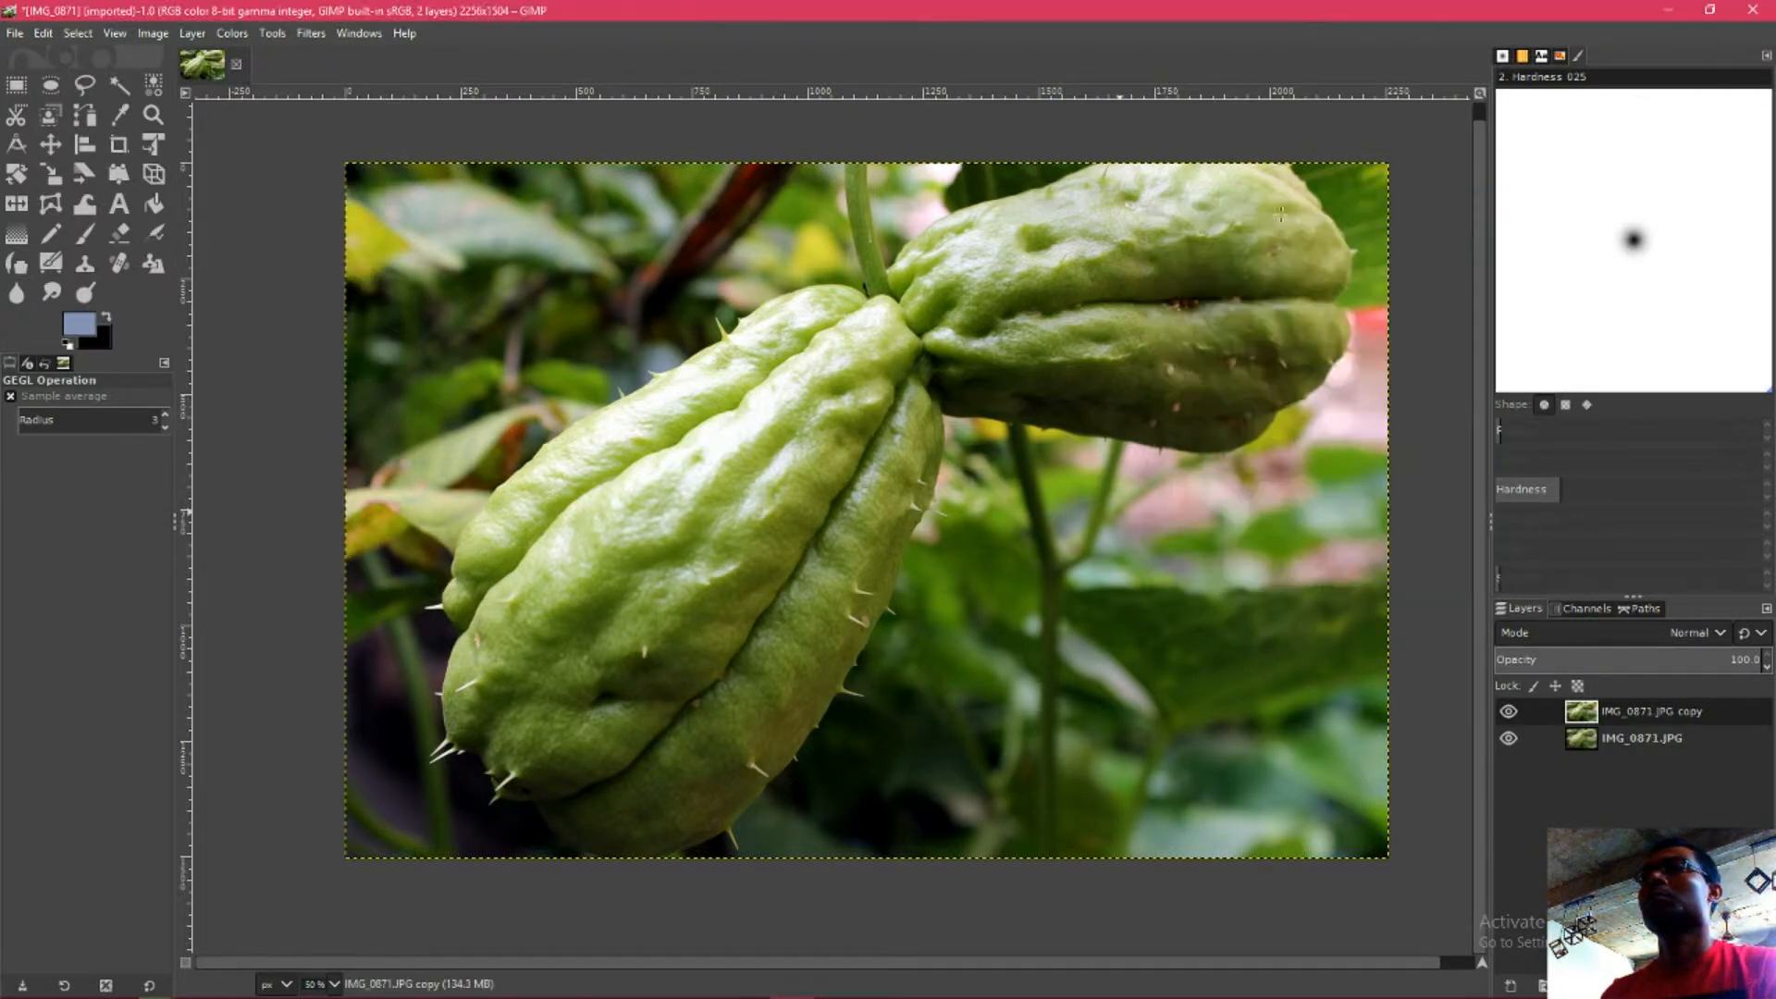
{"action": "left_click", "coordinate": [232, 34]}
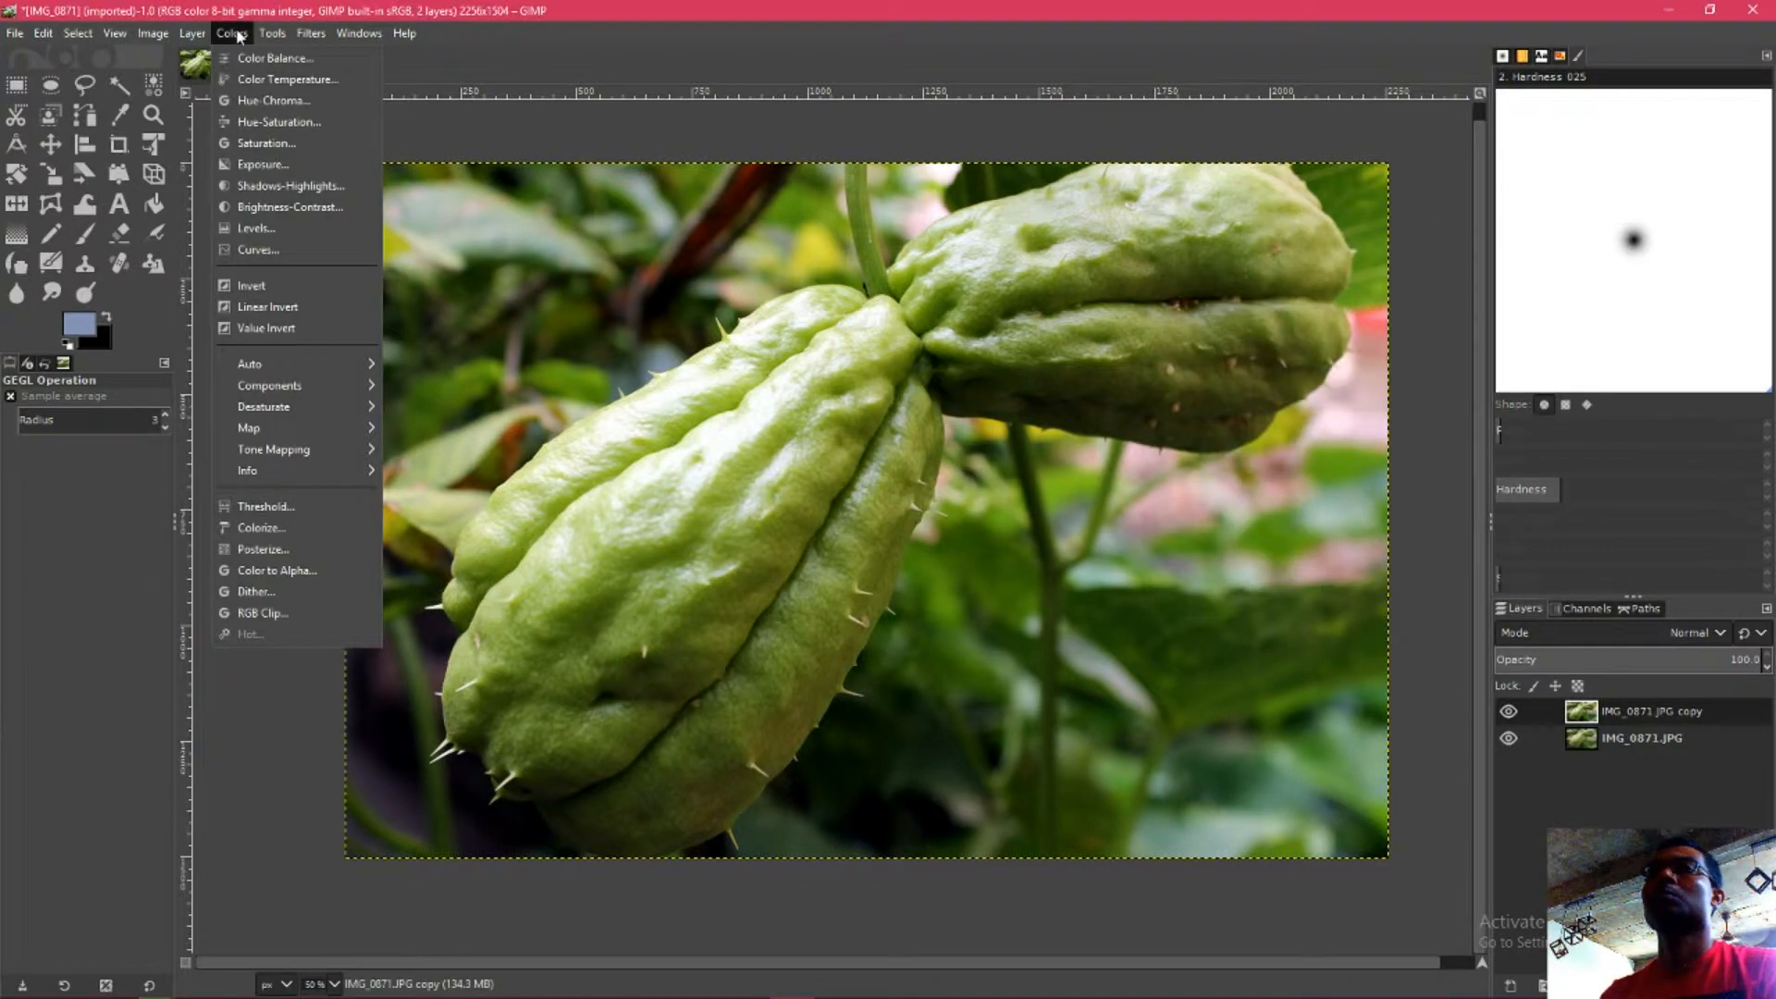
{"action": "left_click", "coordinate": [288, 102]}
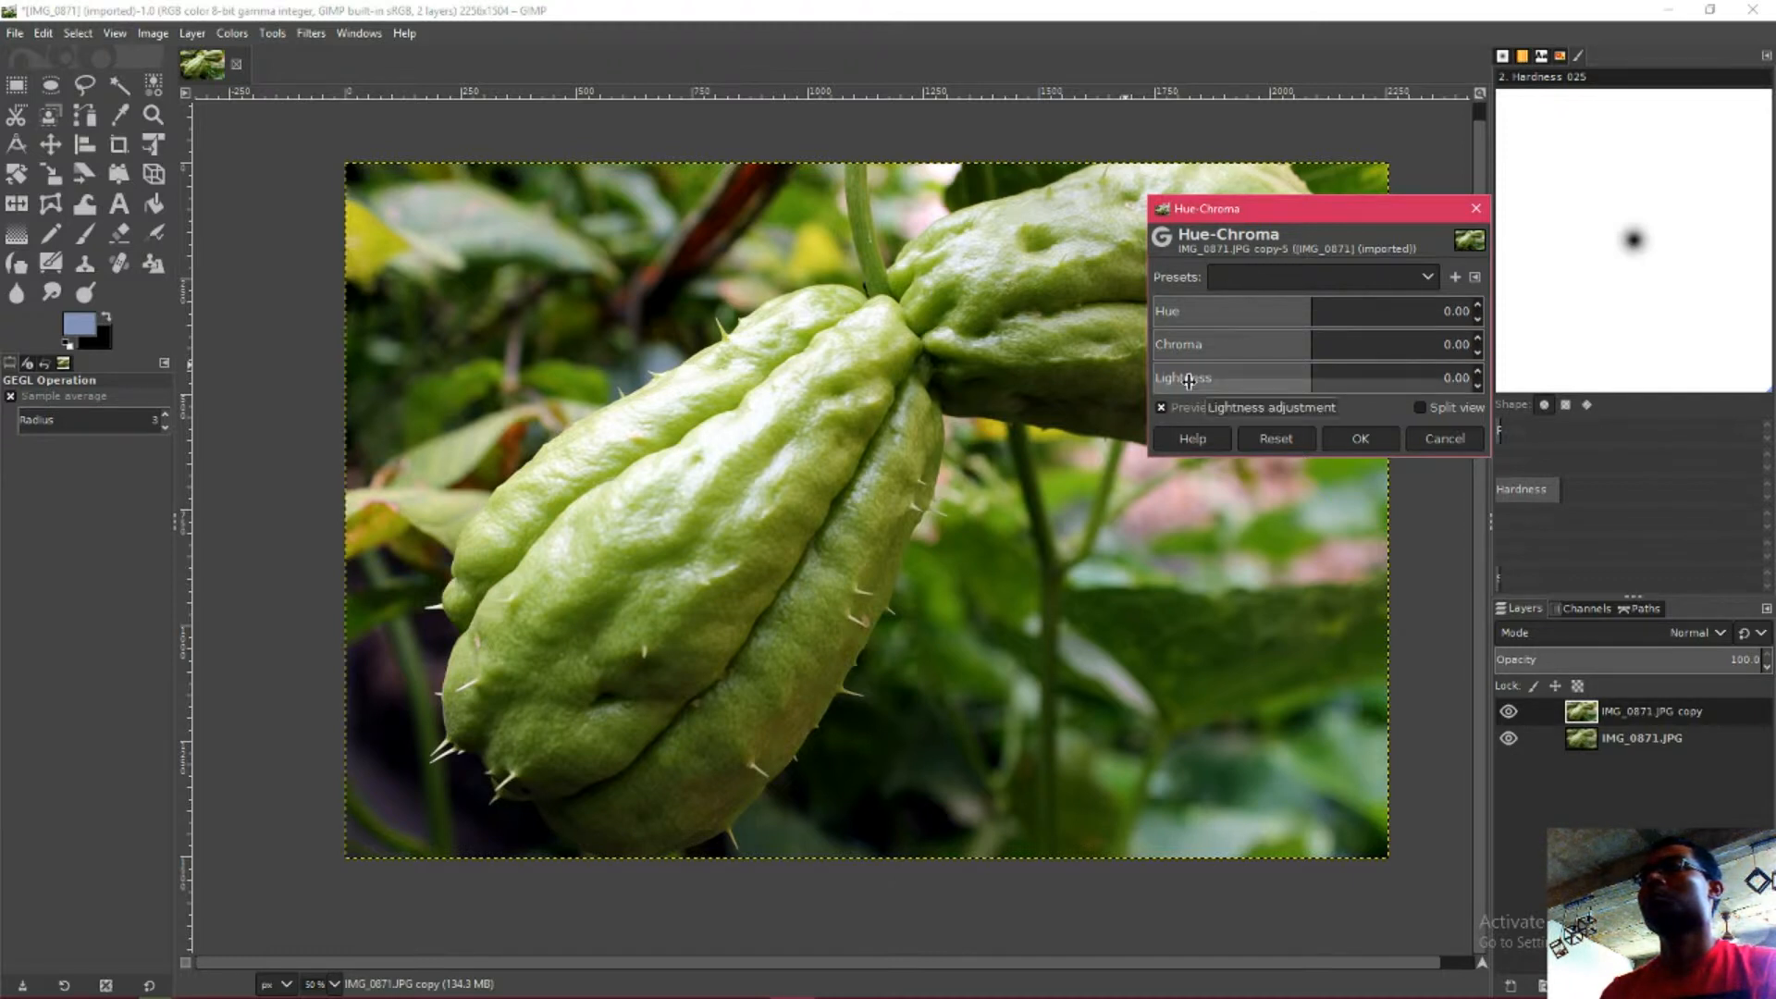
{"action": "left_click", "coordinate": [1477, 208]}
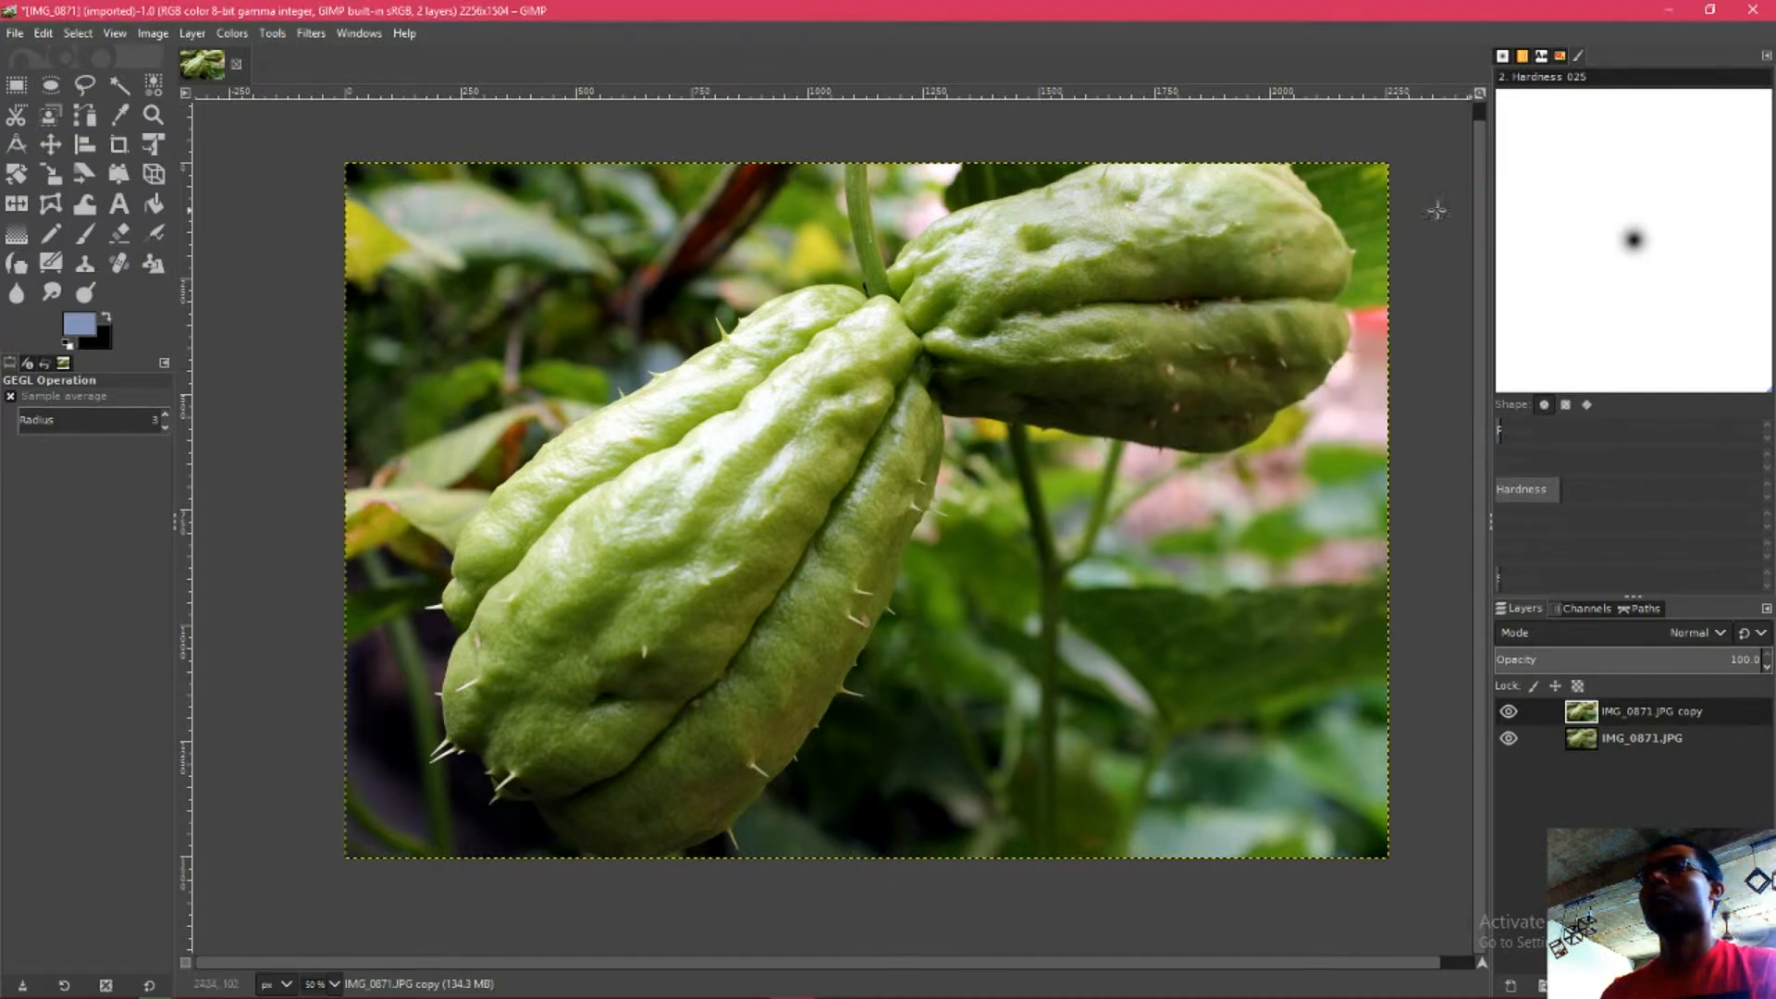
- Start a Hue-Saturation adjustment on the copied layer and raise the blue primary color's saturation to 100
{"action": "left_click", "coordinate": [233, 33]}
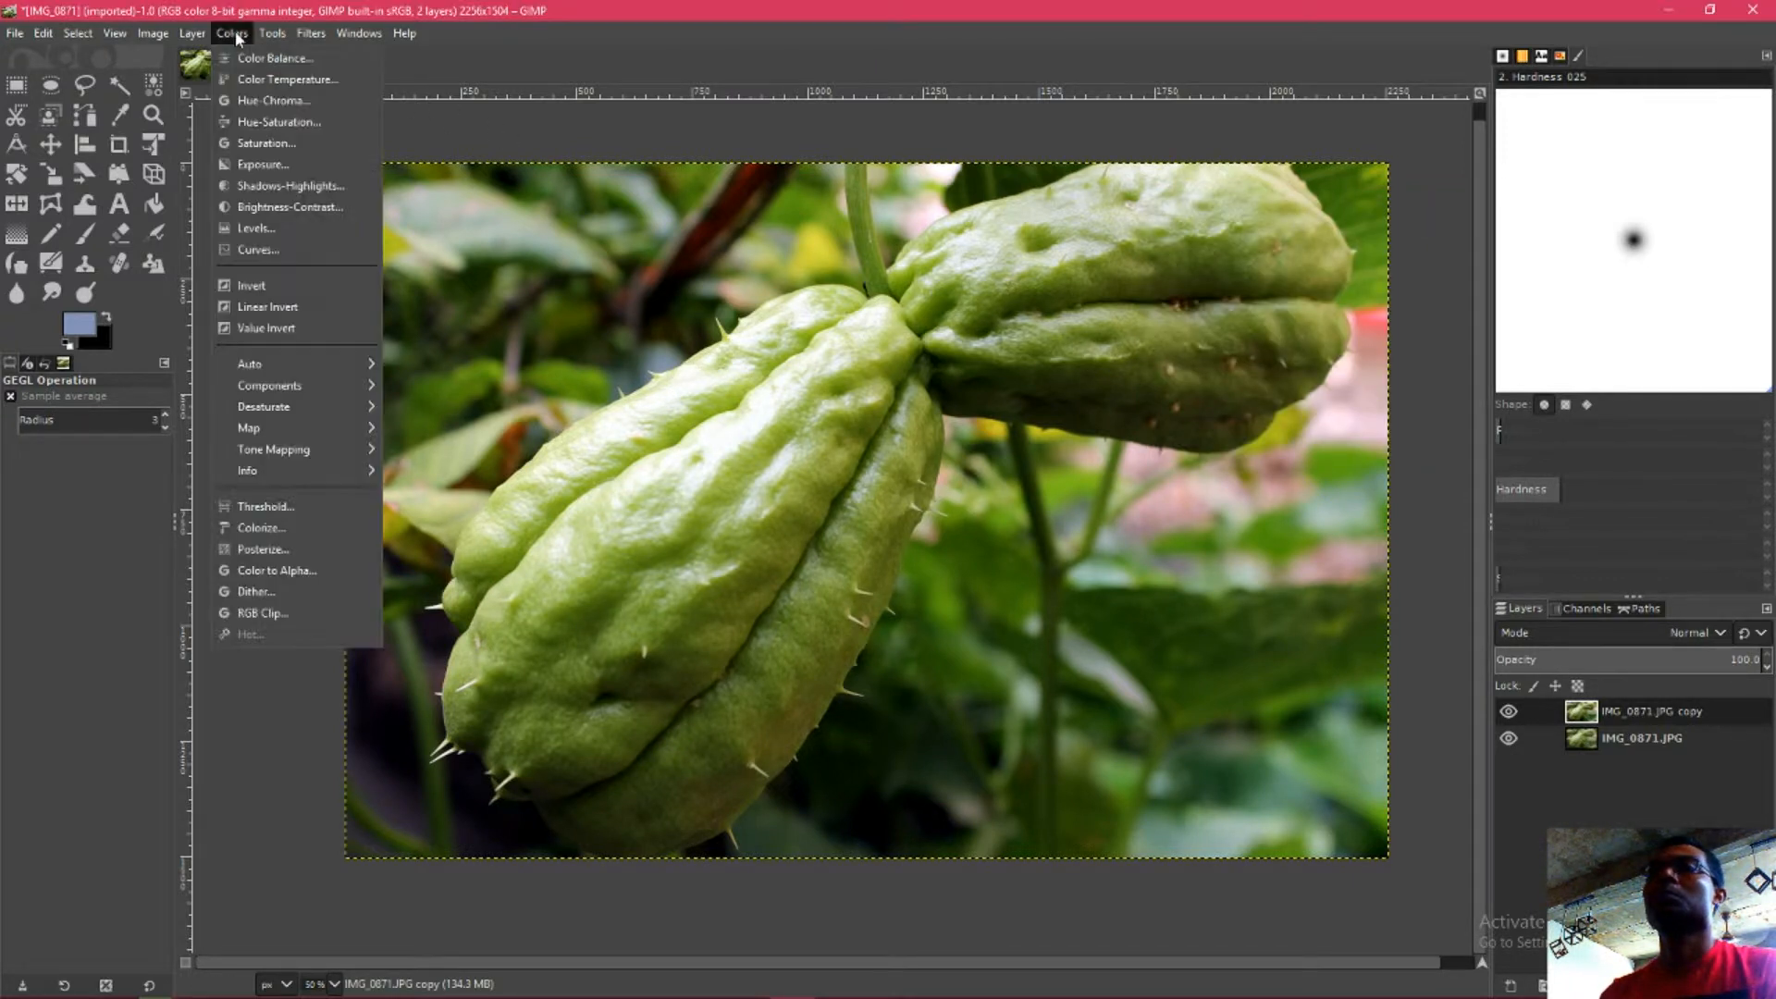
{"action": "left_click", "coordinate": [288, 120]}
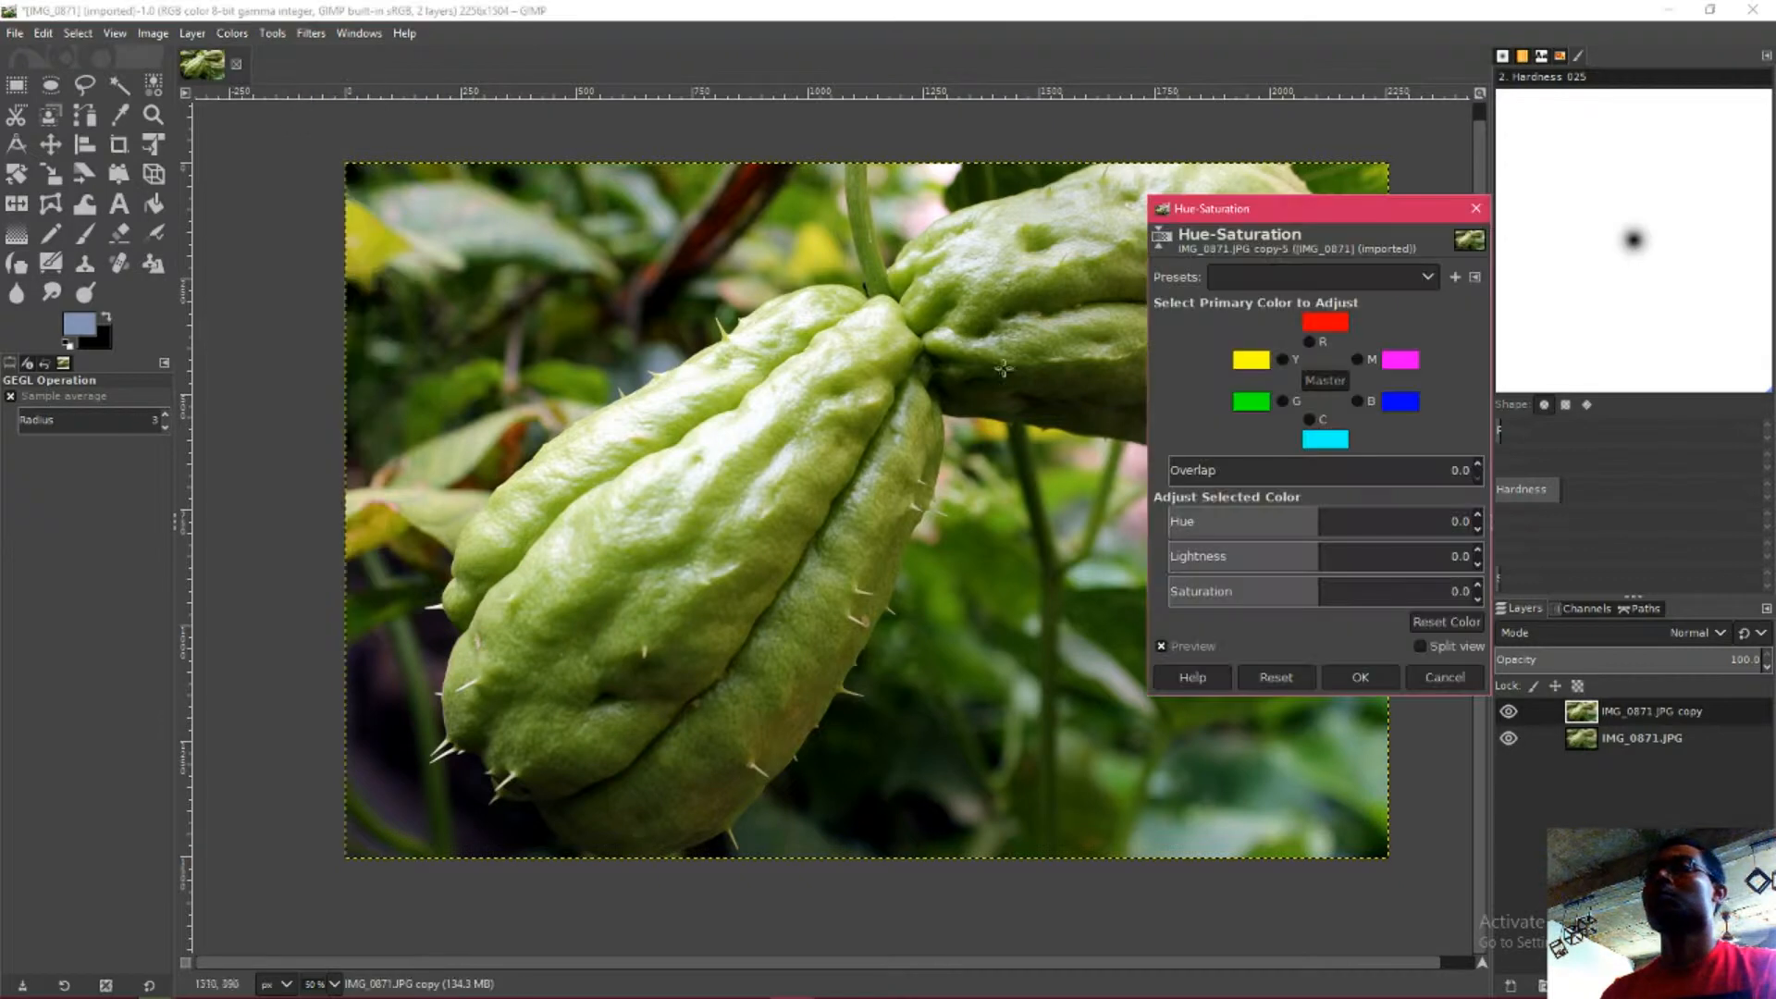
{"action": "left_click", "coordinate": [1357, 401]}
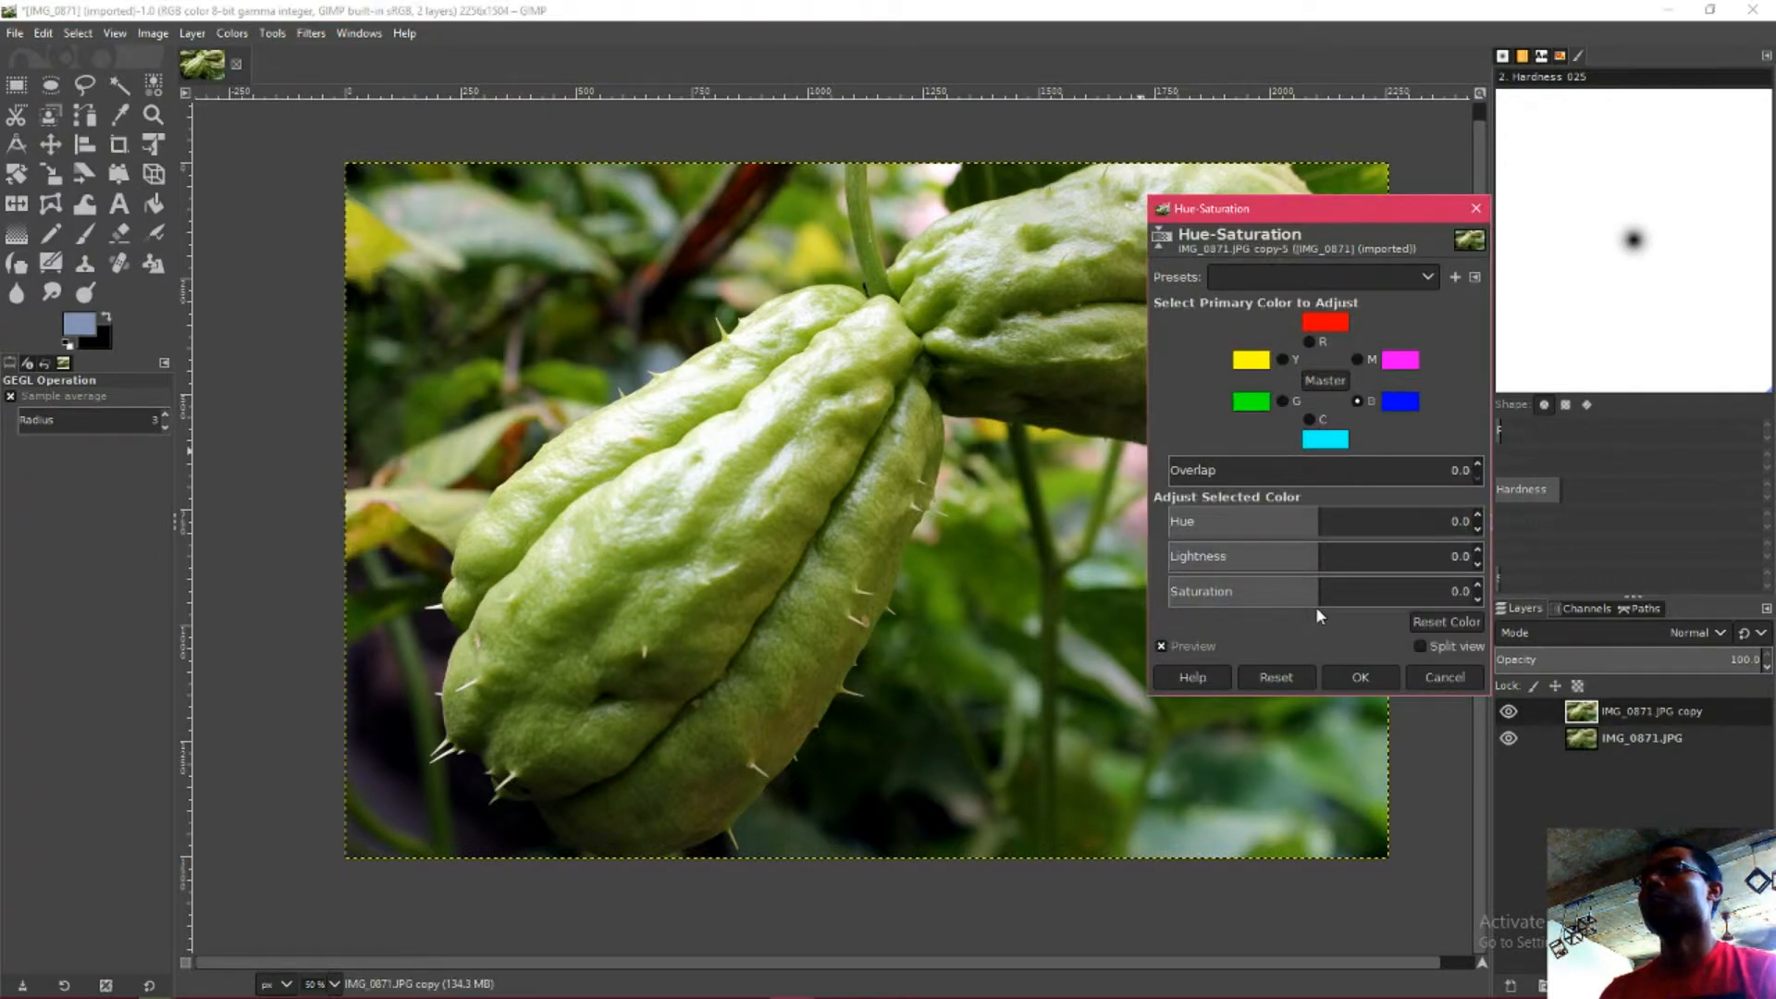
{"action": "mouse_move", "coordinate": [1318, 592]}
{"action": "left_mouse_down"}
{"action": "mouse_move", "coordinate": [1401, 581]}
{"action": "mouse_move", "coordinate": [1318, 591]}
{"action": "left_mouse_up"}
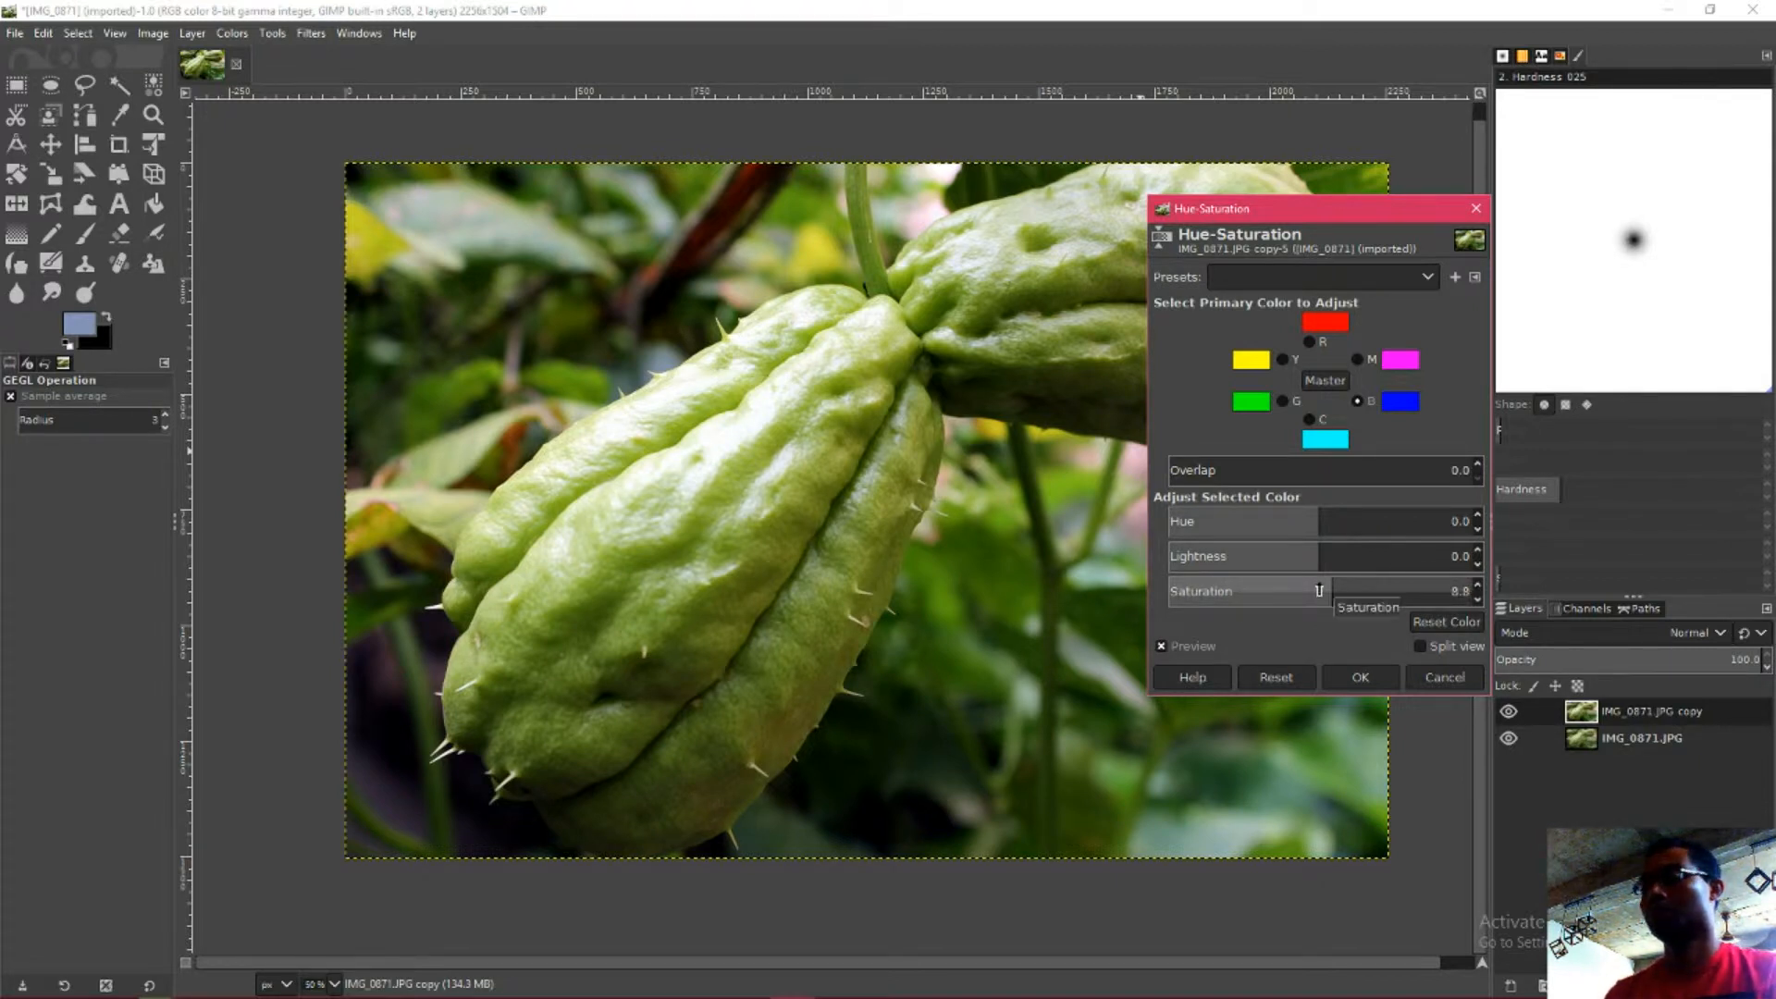
{"action": "type", "text": "5"}
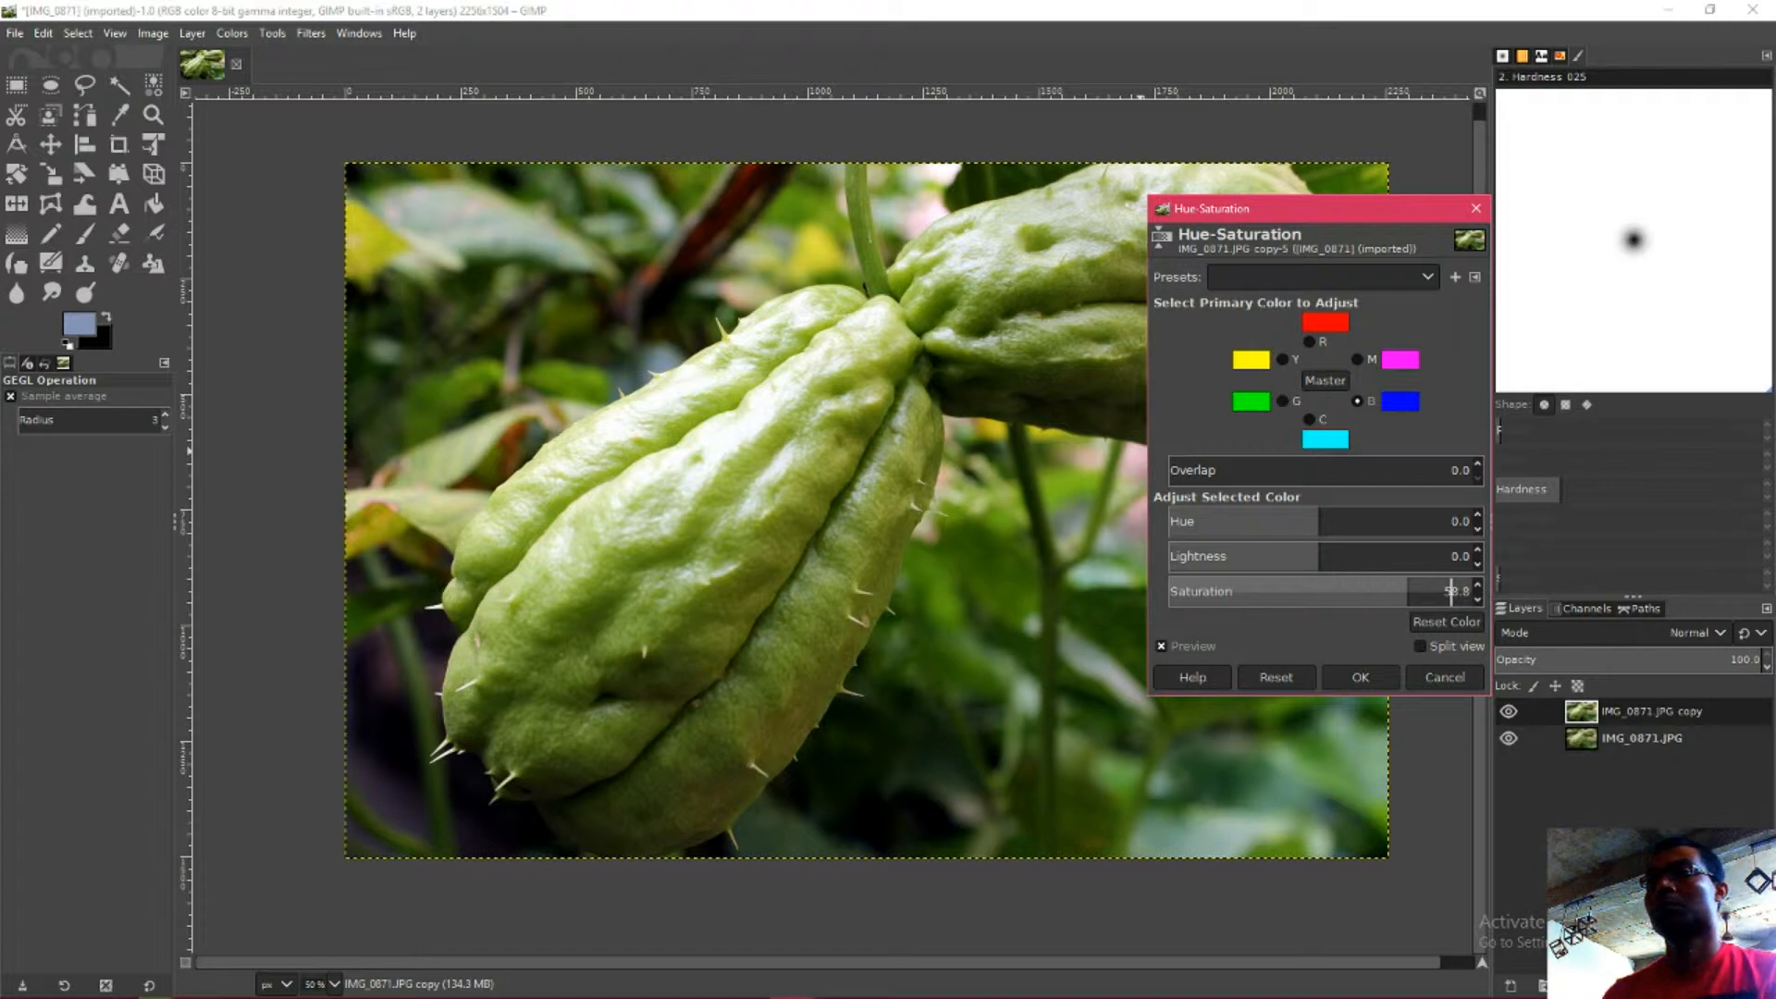
{"action": "left_click", "coordinate": [1162, 648]}
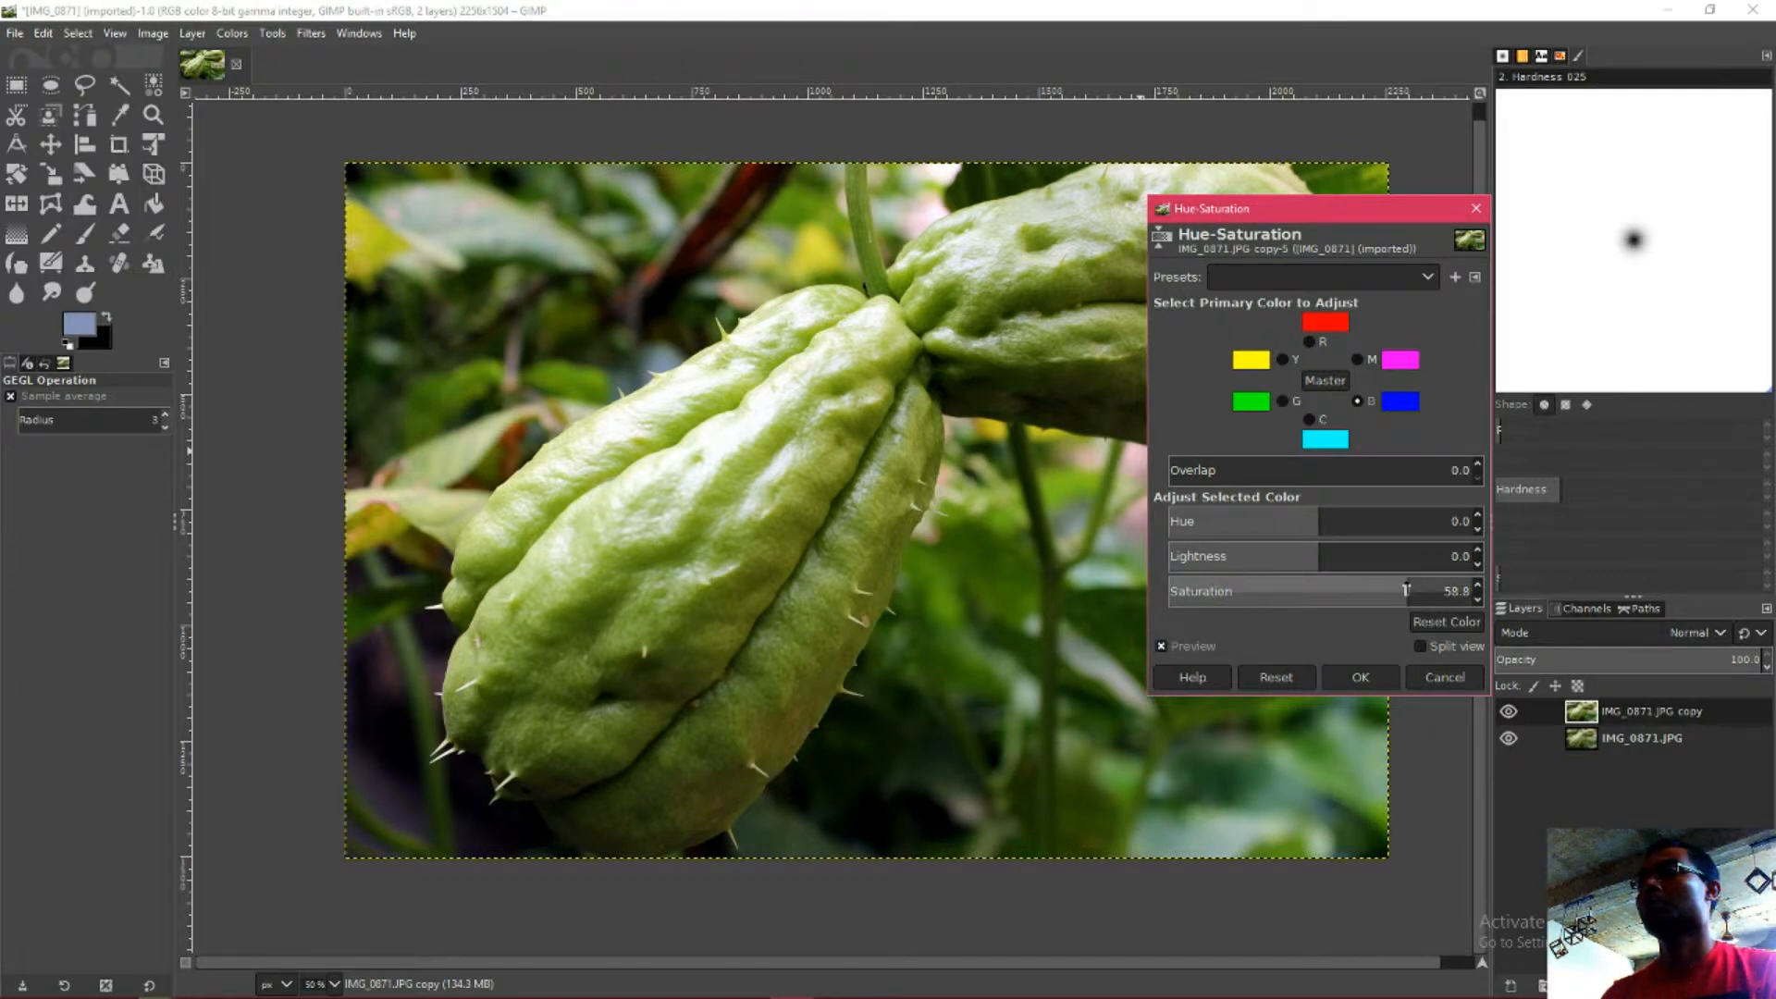
{"action": "left_click_drag", "start_coordinate": [1406, 591], "coordinate": [1480, 588]}
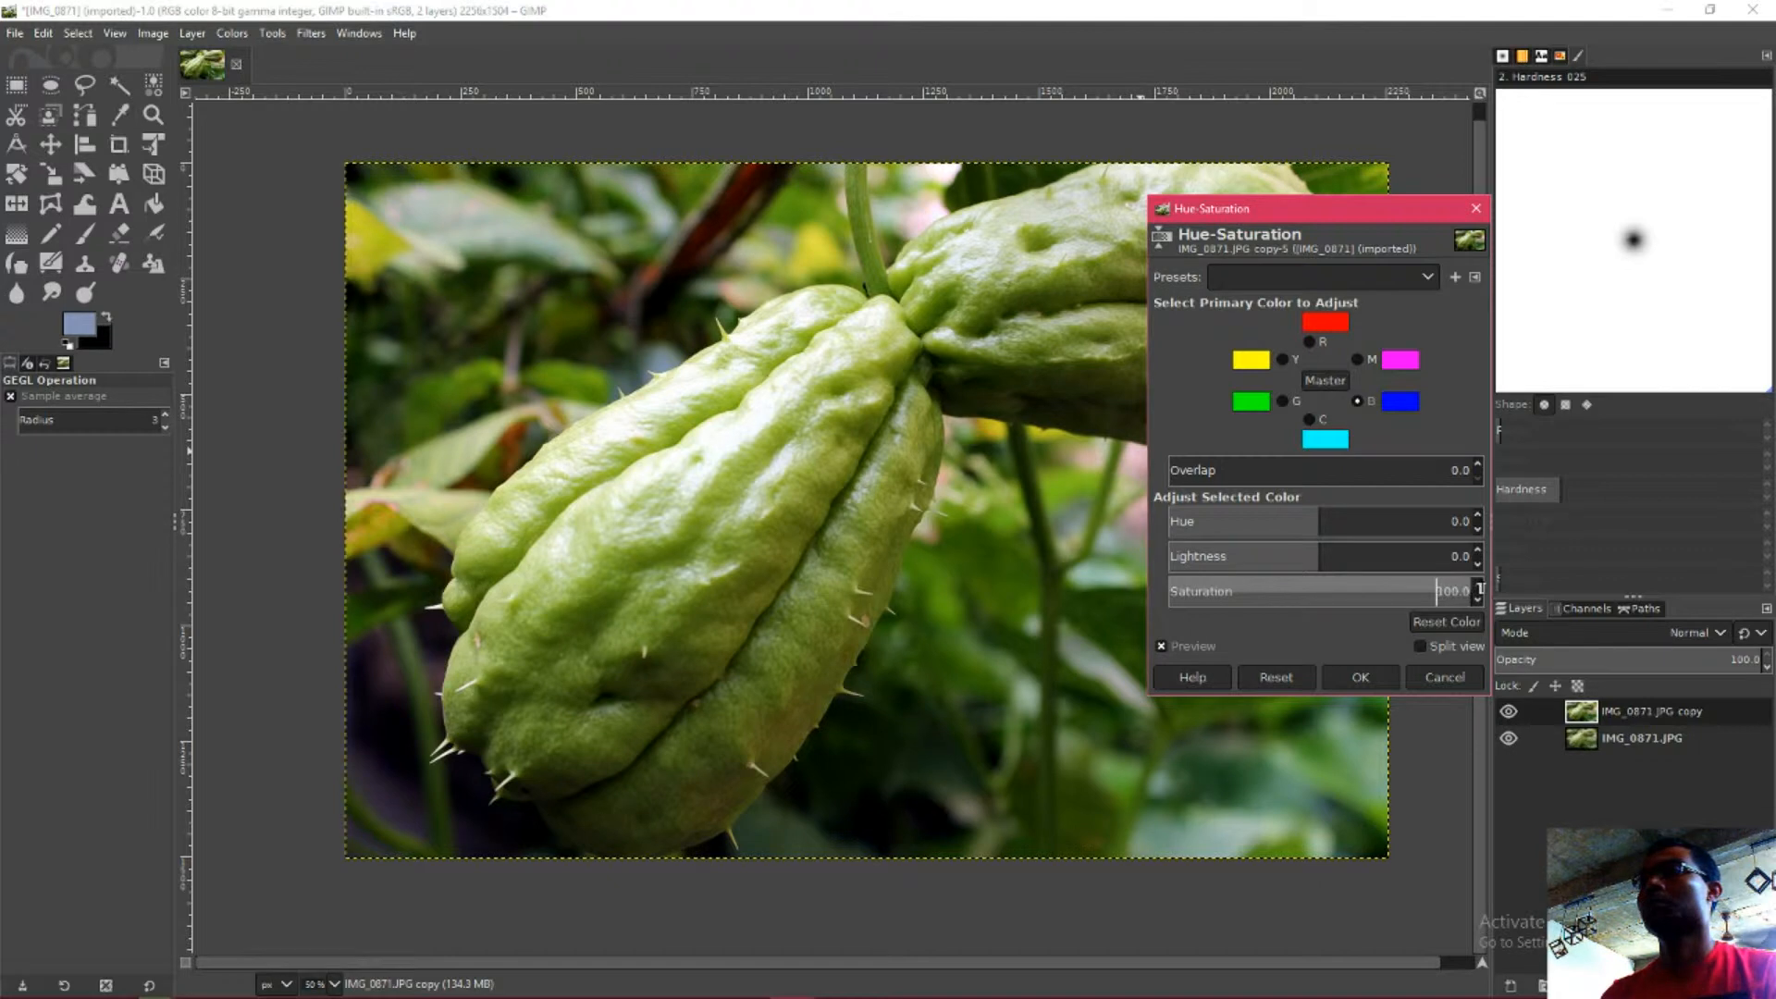
{"action": "left_click_drag", "start_coordinate": [1304, 211], "coordinate": [1459, 361]}
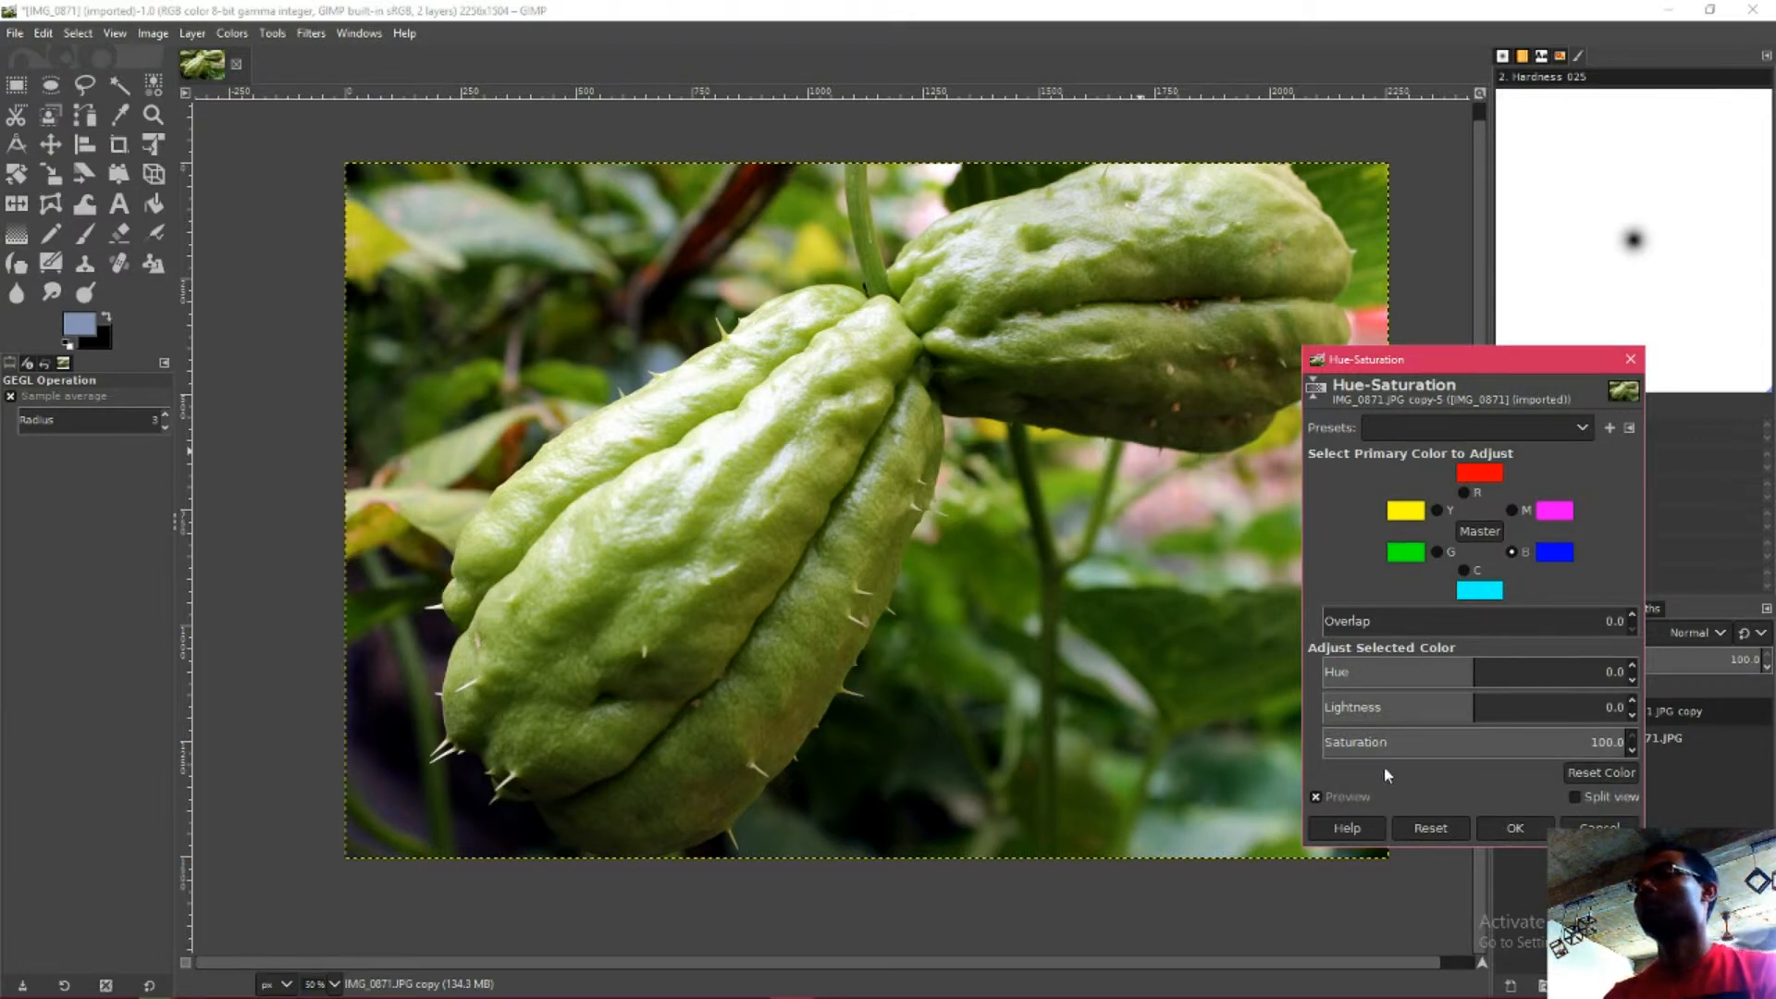
- Try lowering the blue Lightness to about -17.7, and set it back to 0
{"action": "mouse_move", "coordinate": [1466, 702]}
{"action": "left_mouse_down"}
{"action": "mouse_move", "coordinate": [1537, 697]}
{"action": "mouse_move", "coordinate": [1327, 708]}
{"action": "mouse_move", "coordinate": [1452, 709]}
{"action": "left_mouse_up"}
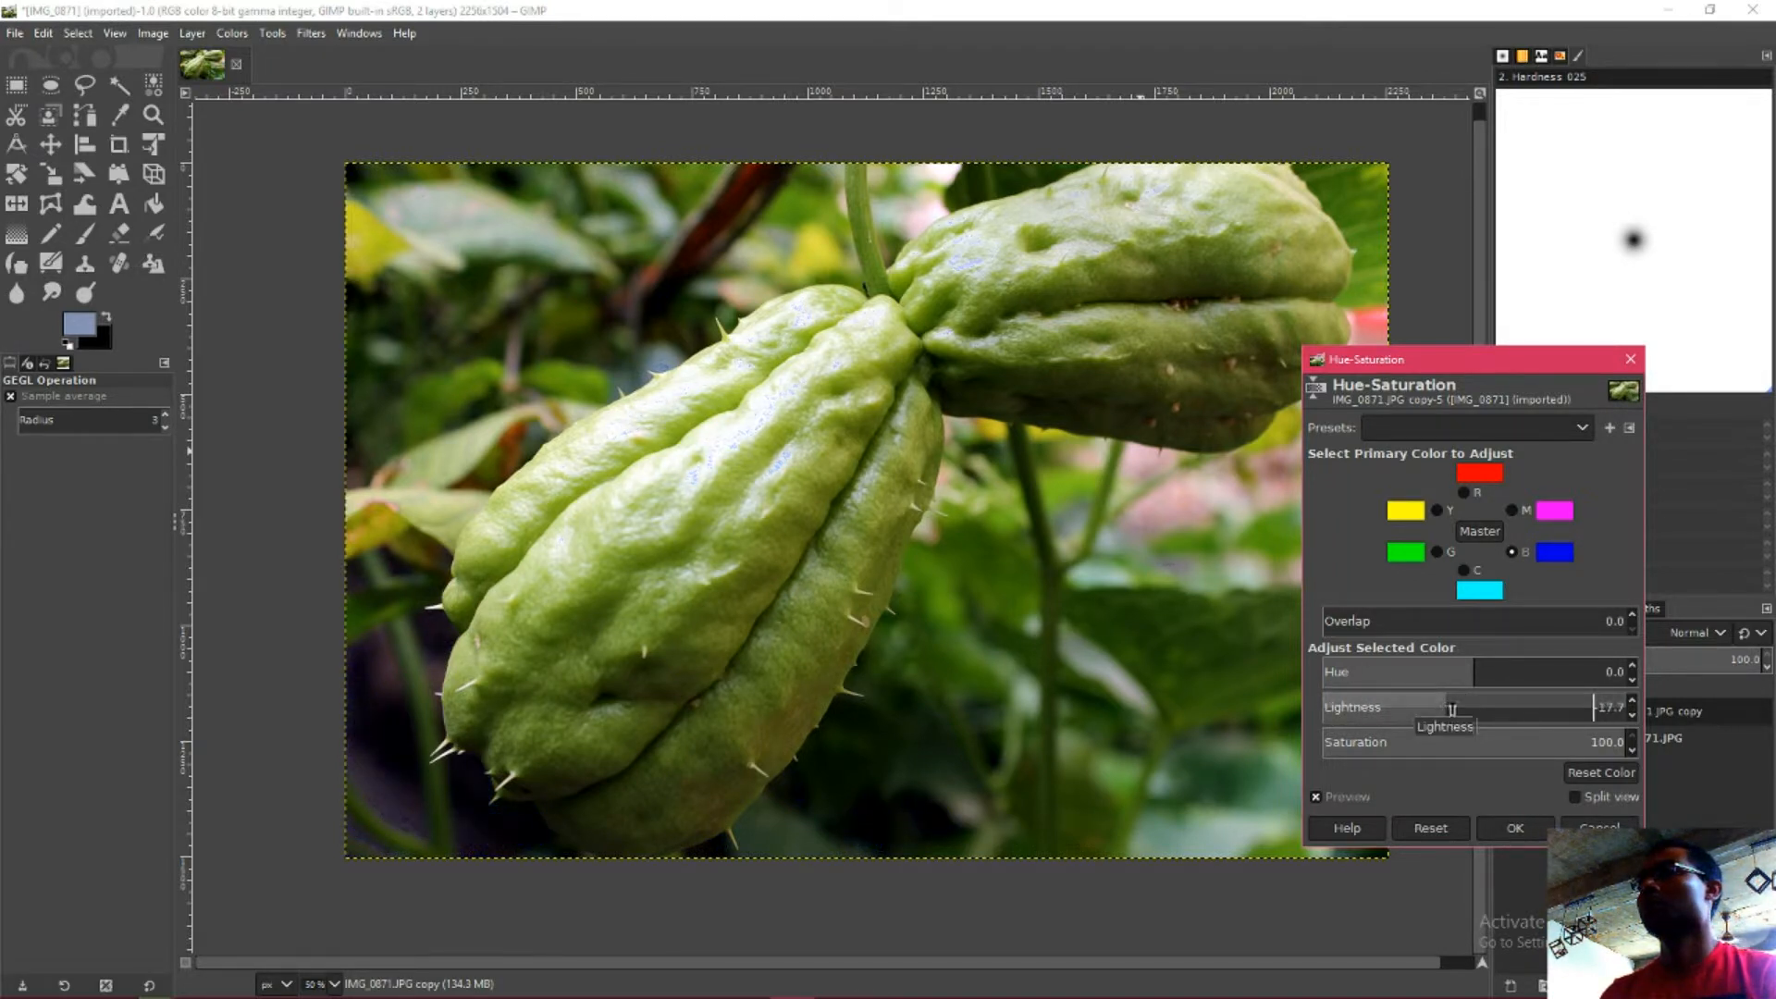
{"action": "left_click", "coordinate": [1500, 706]}
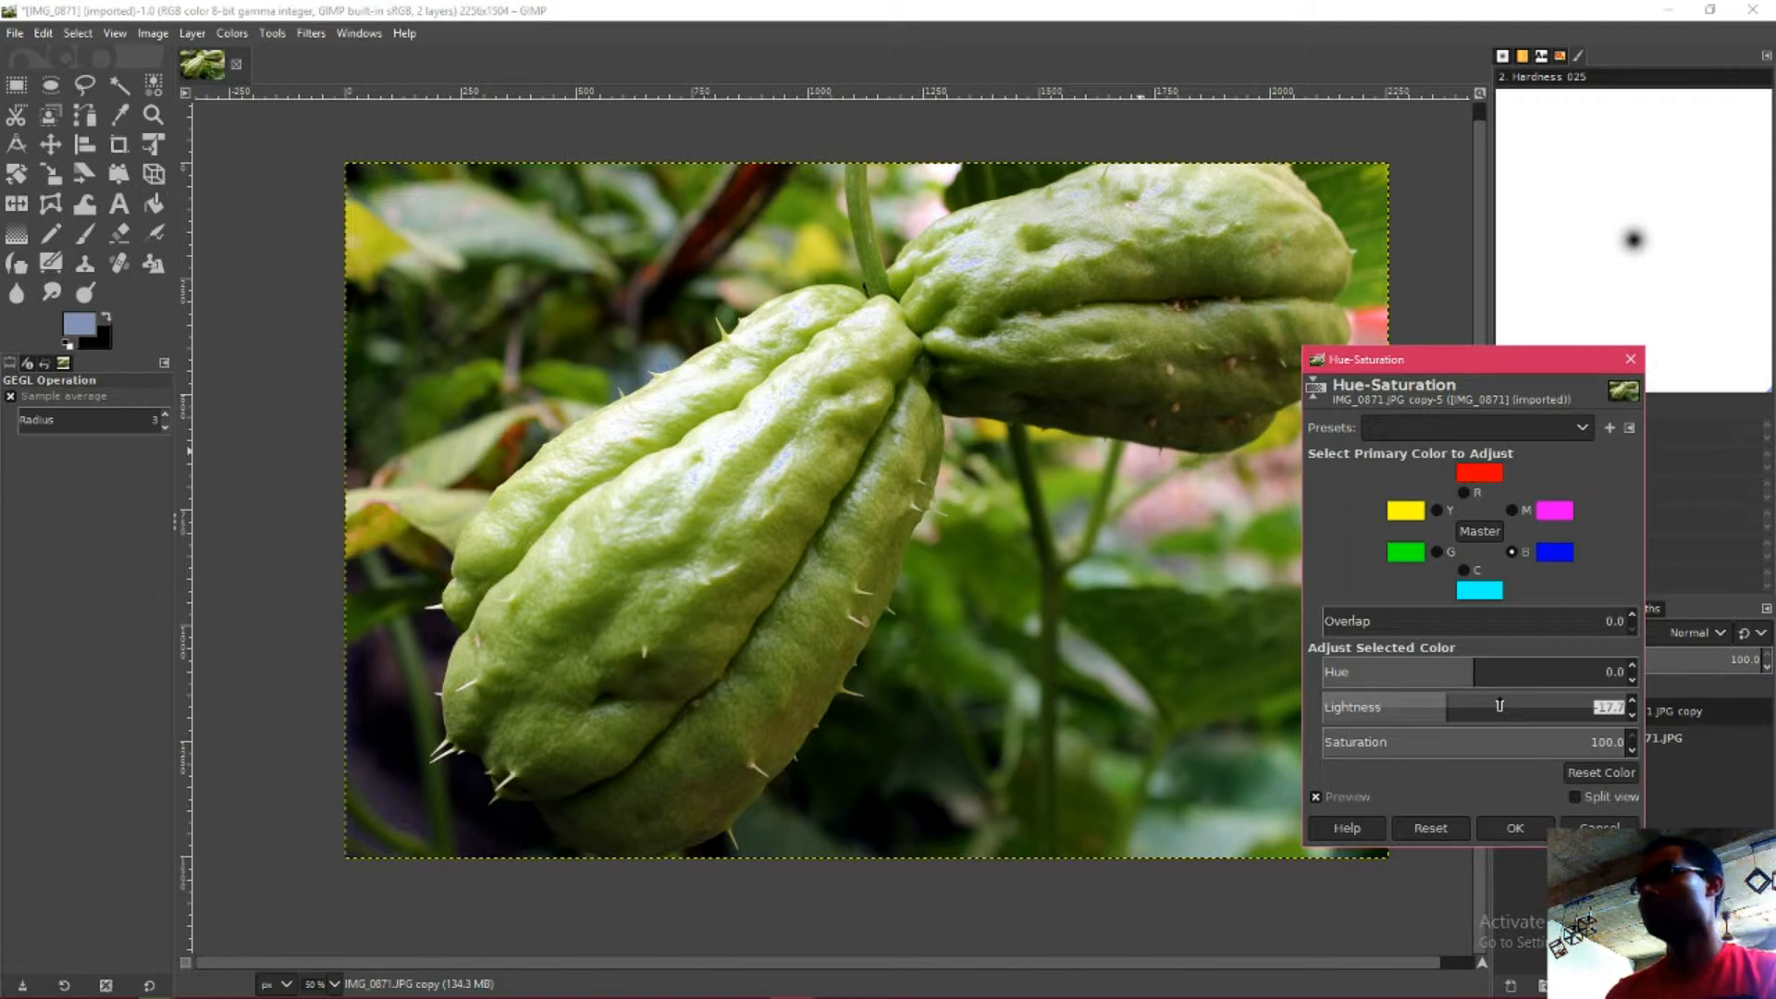
{"action": "type", "text": "0"}
{"action": "key", "text": "Return"}
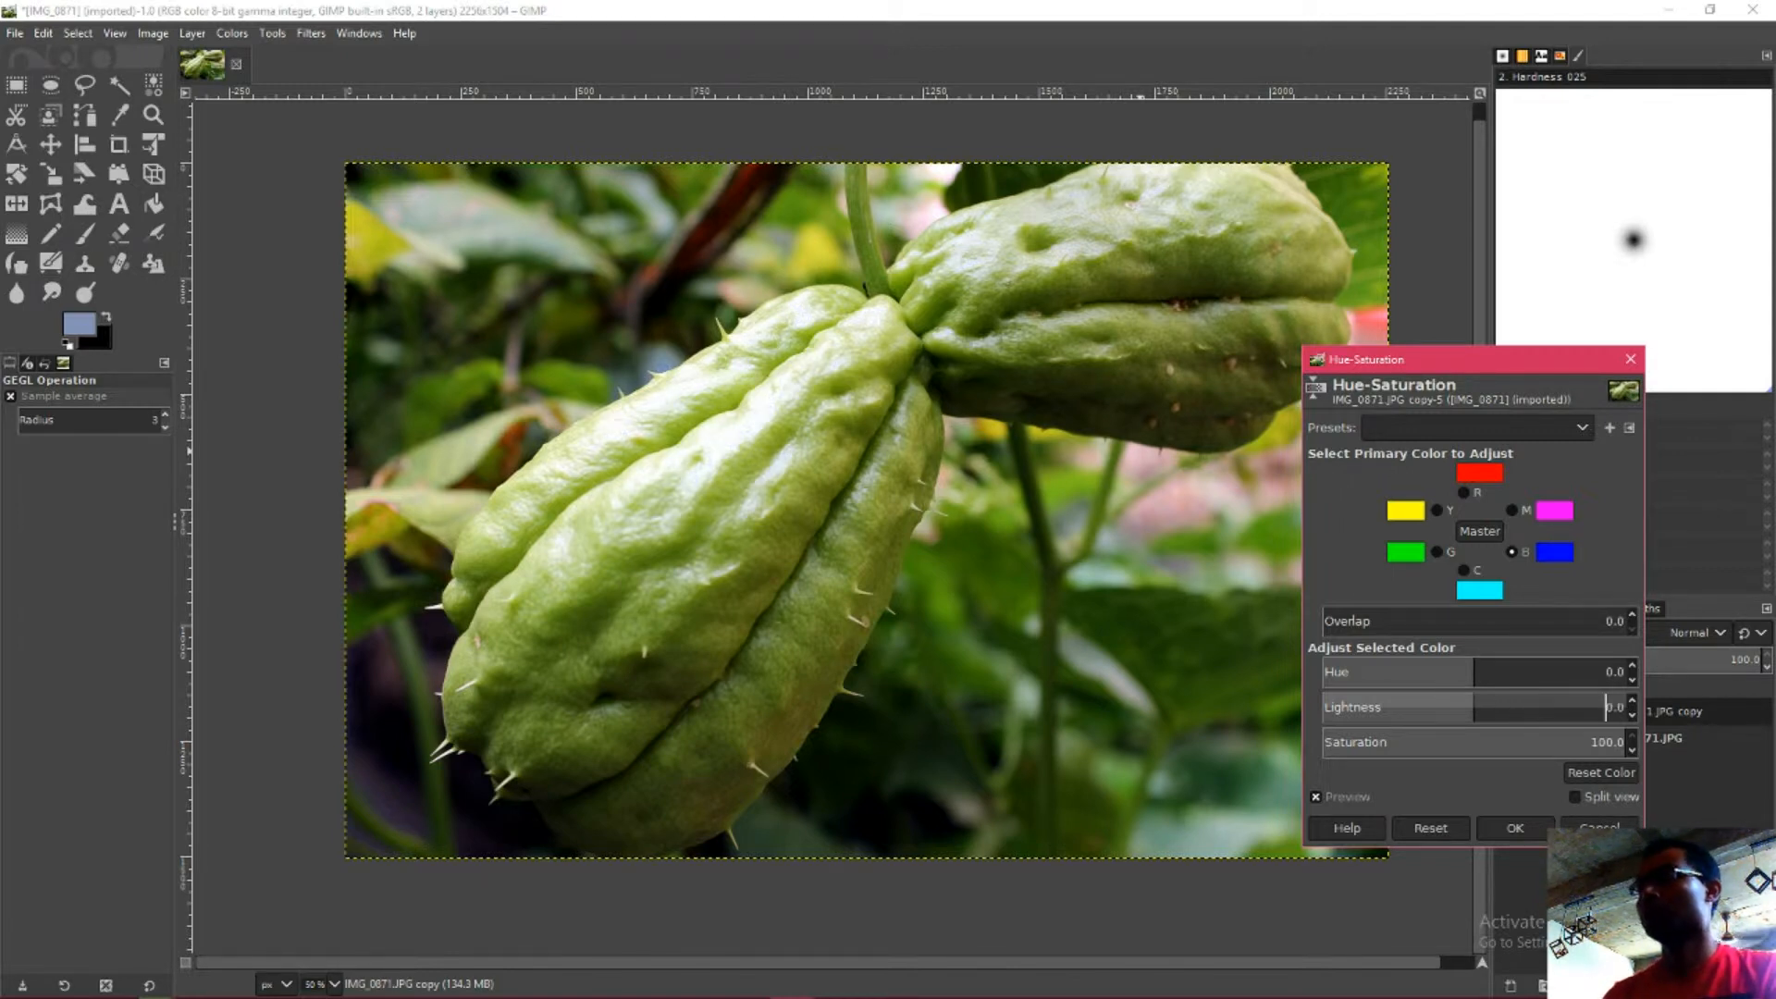
- Compare the image before and after the blue saturation boost in split view and preview, and apply the adjustment
{"action": "left_click", "coordinate": [1573, 797]}
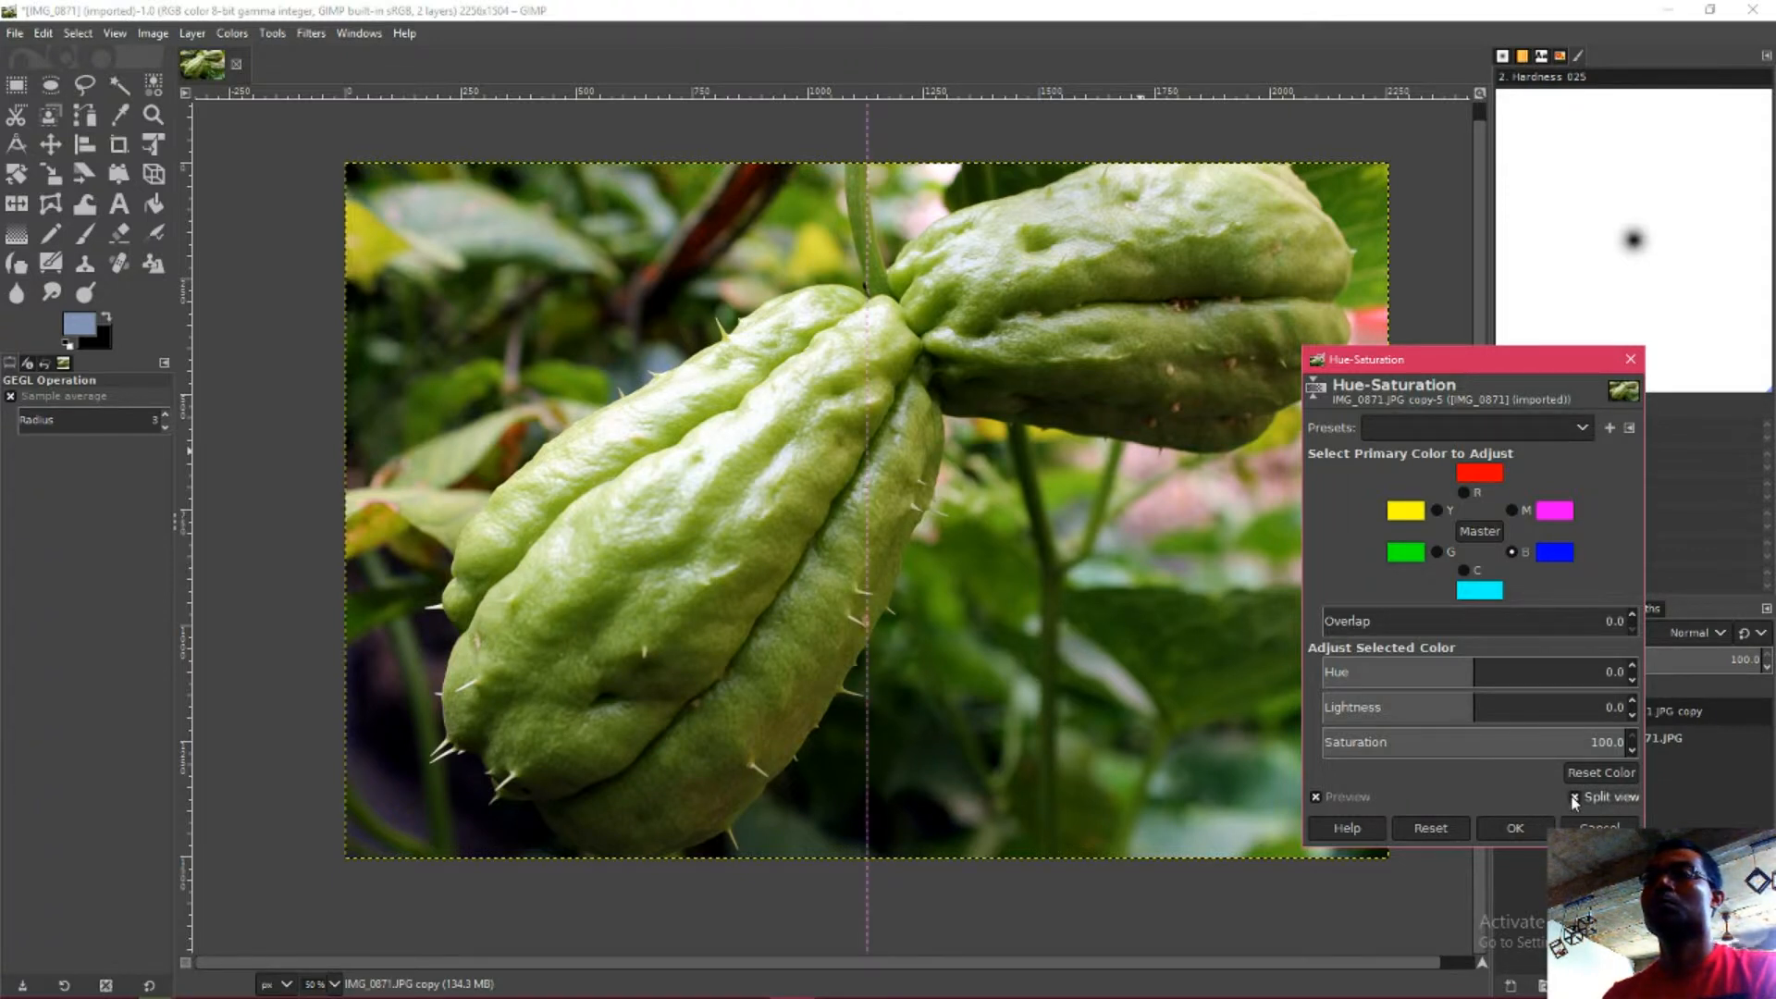
{"action": "left_click", "coordinate": [1575, 798]}
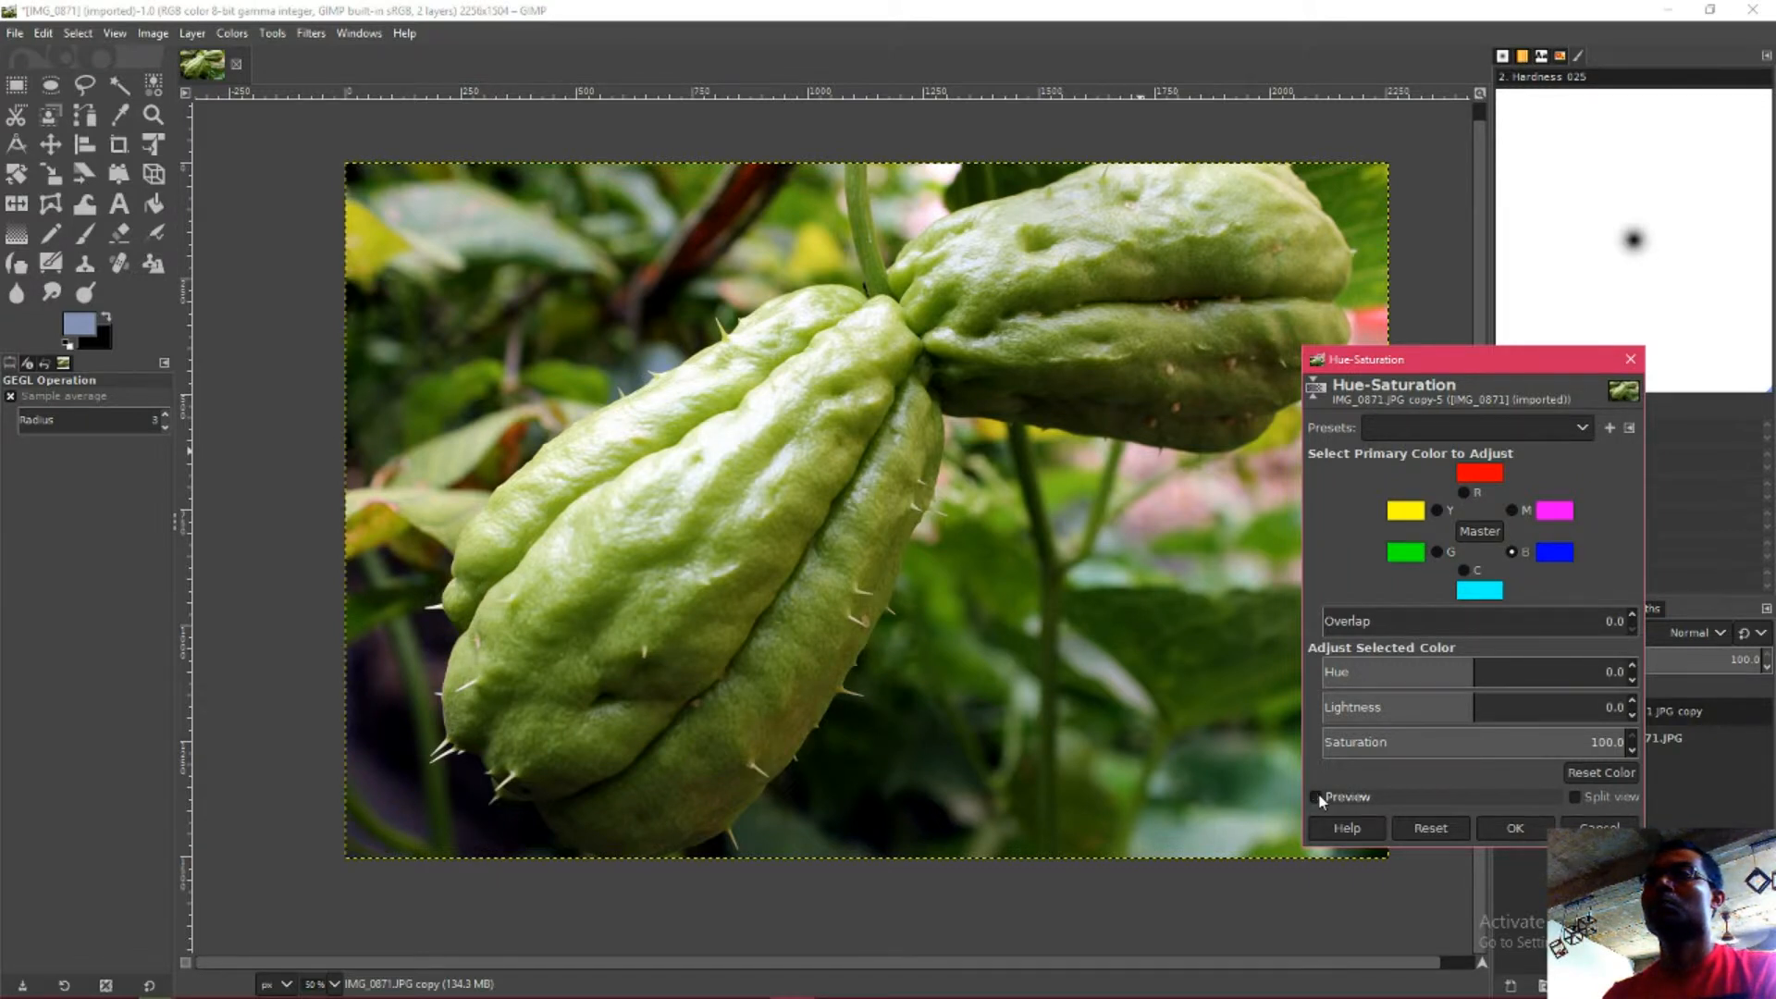
{"action": "left_click", "coordinate": [1318, 797]}
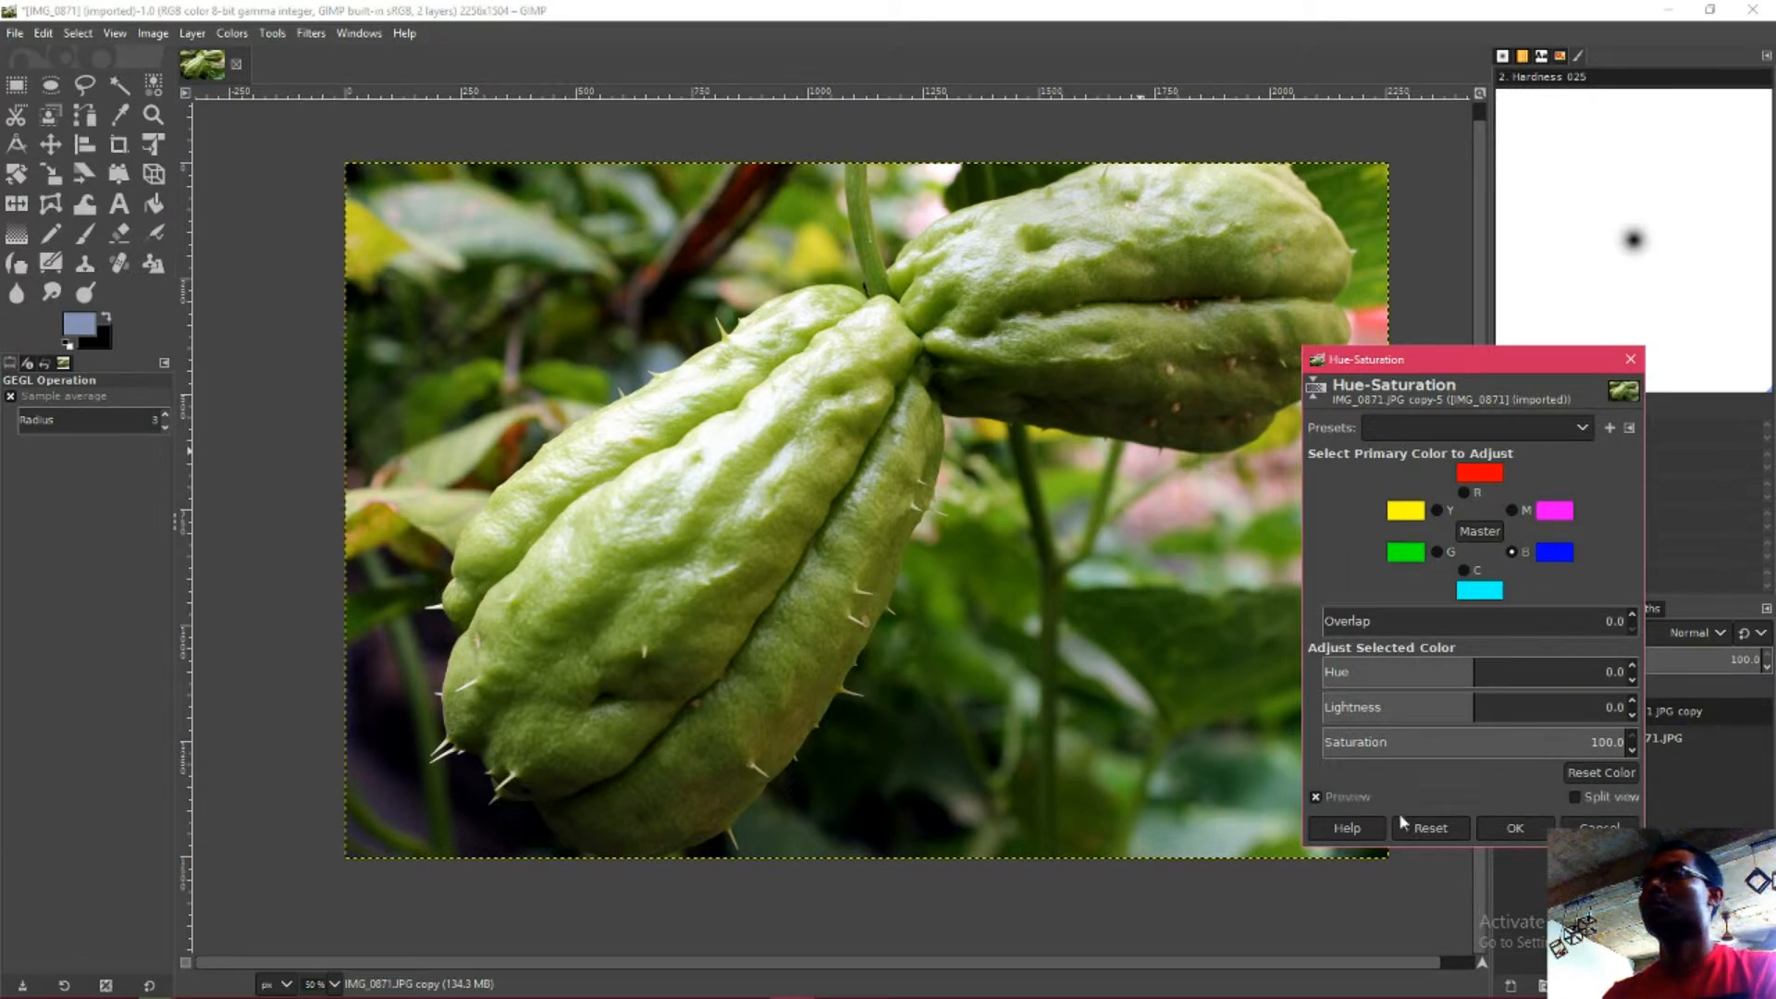
{"action": "left_click", "coordinate": [1515, 830]}
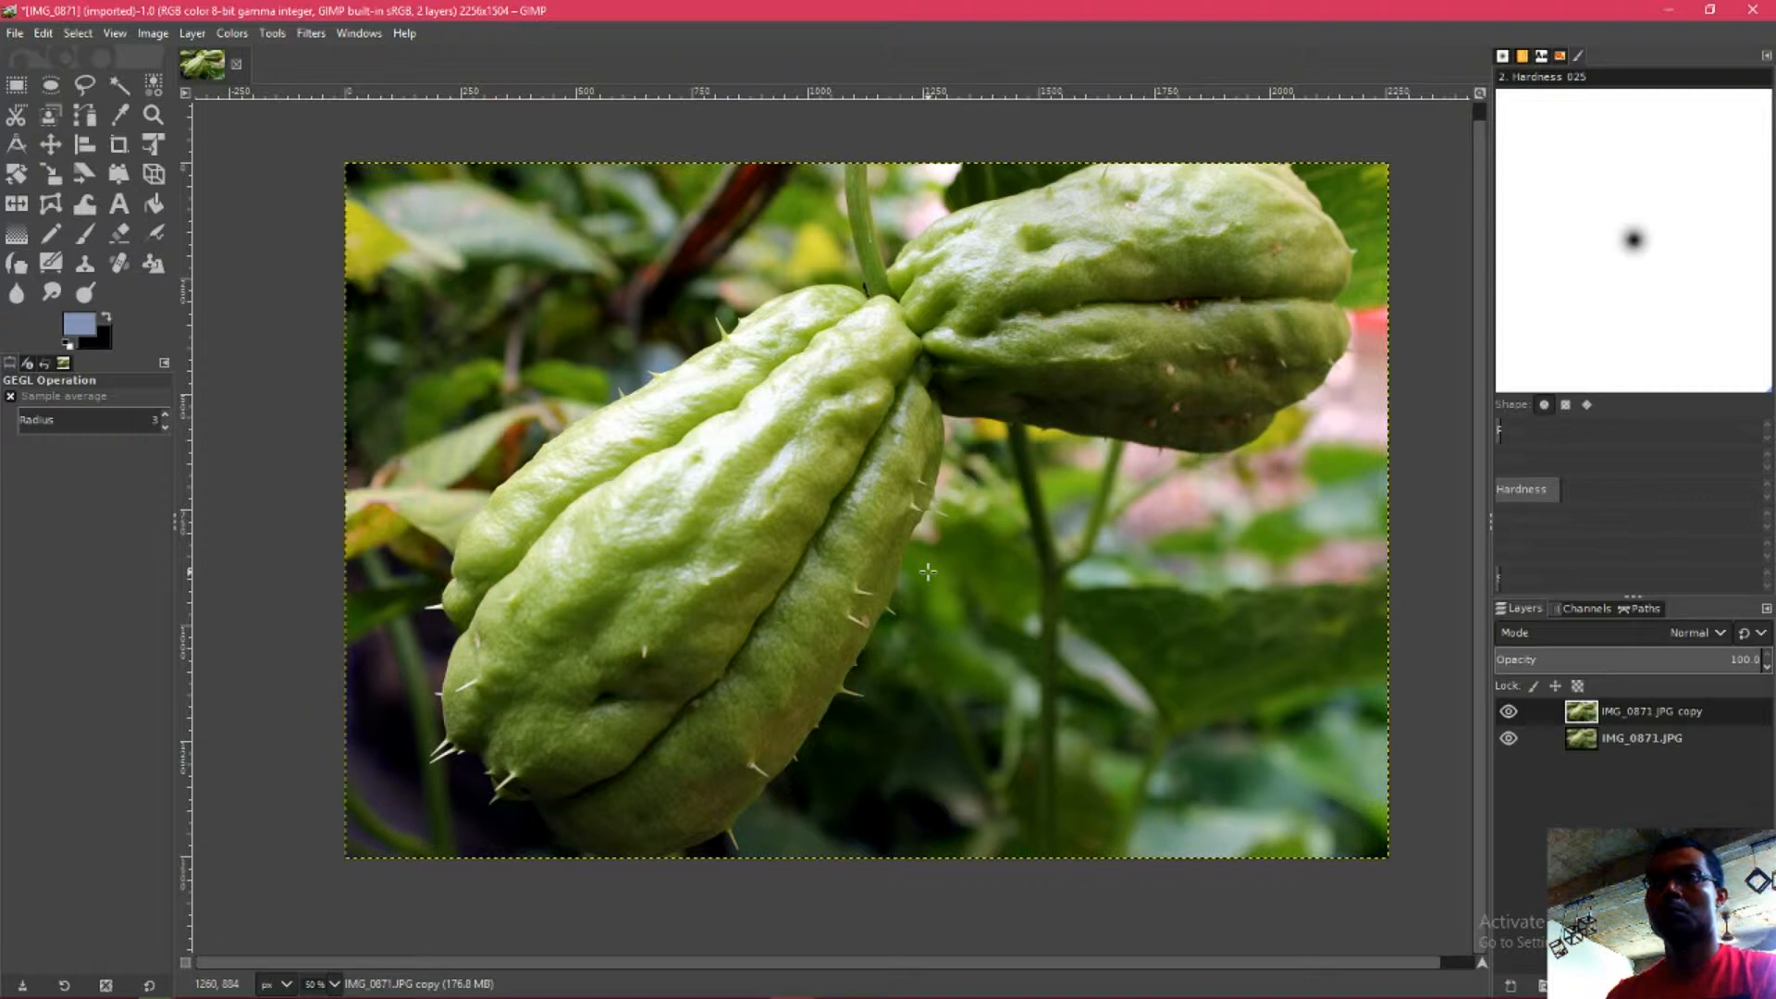
- Start another Hue-Saturation adjustment on the copied layer and set the yellow primary color's saturation to 35.6
{"action": "left_click_drag", "start_coordinate": [889, 571], "coordinate": [872, 601]}
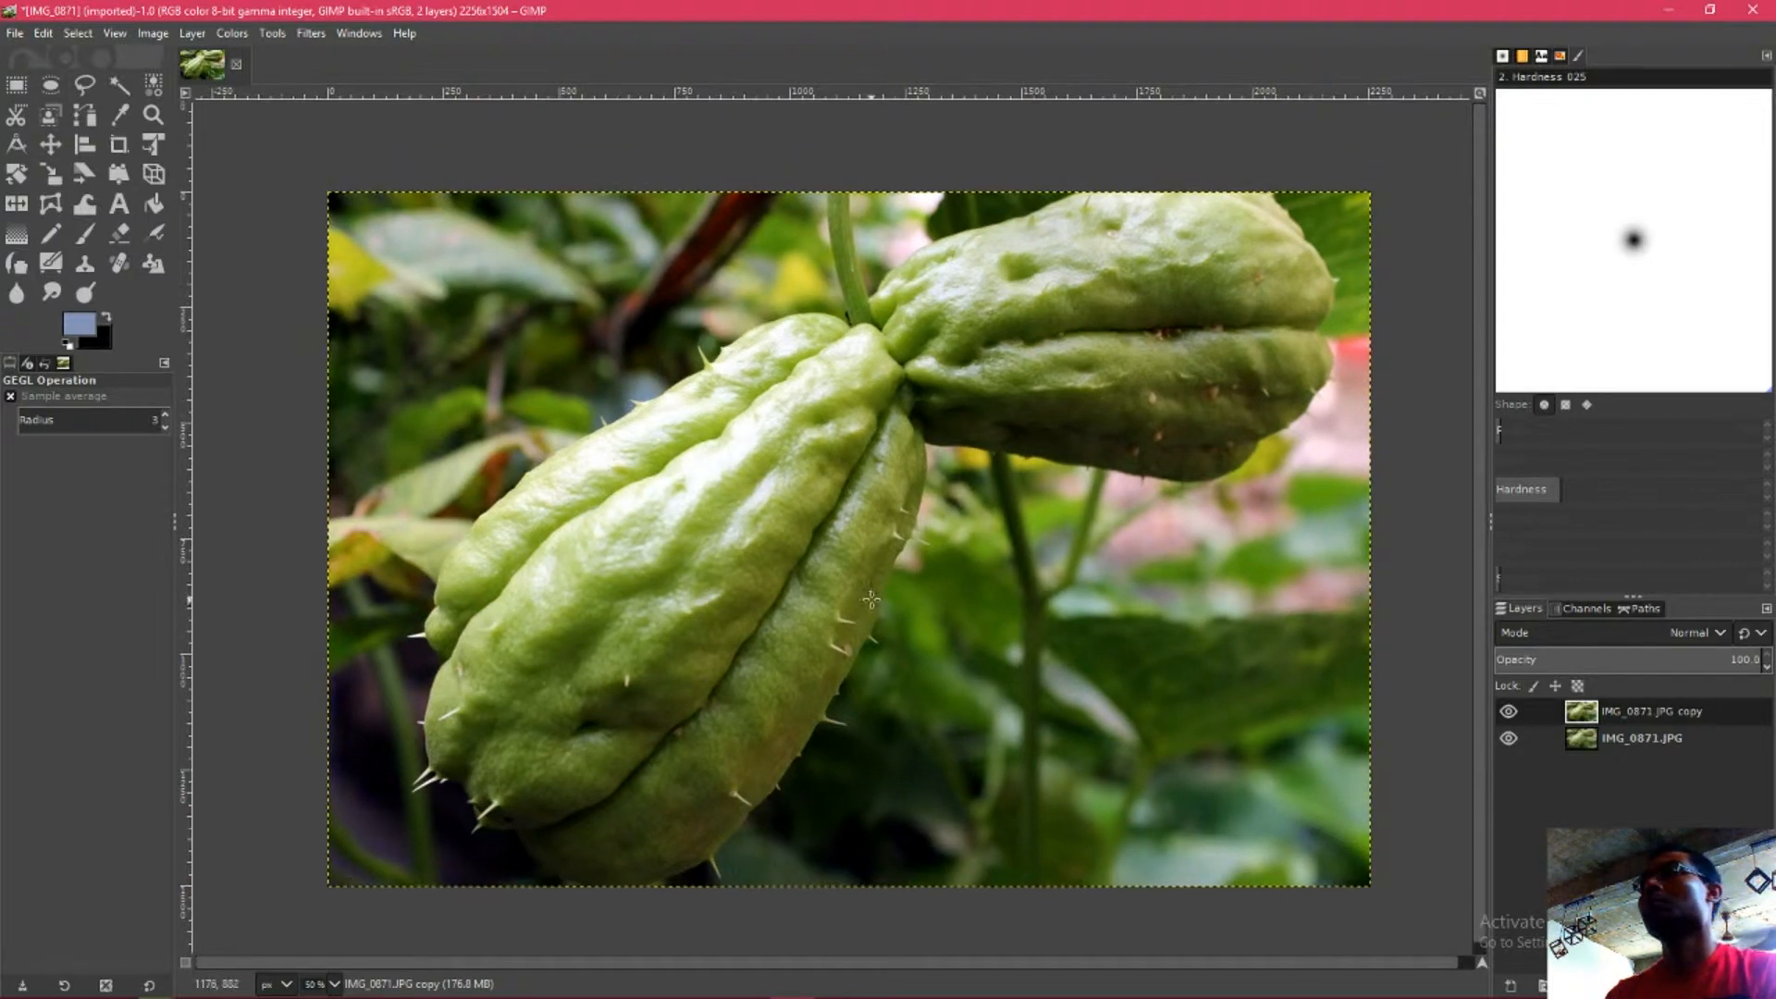
{"action": "scroll", "coordinate": [871, 600], "scroll_direction": "up", "scroll_amount": 3}
{"action": "scroll", "coordinate": [915, 546], "scroll_direction": "down", "scroll_amount": 3}
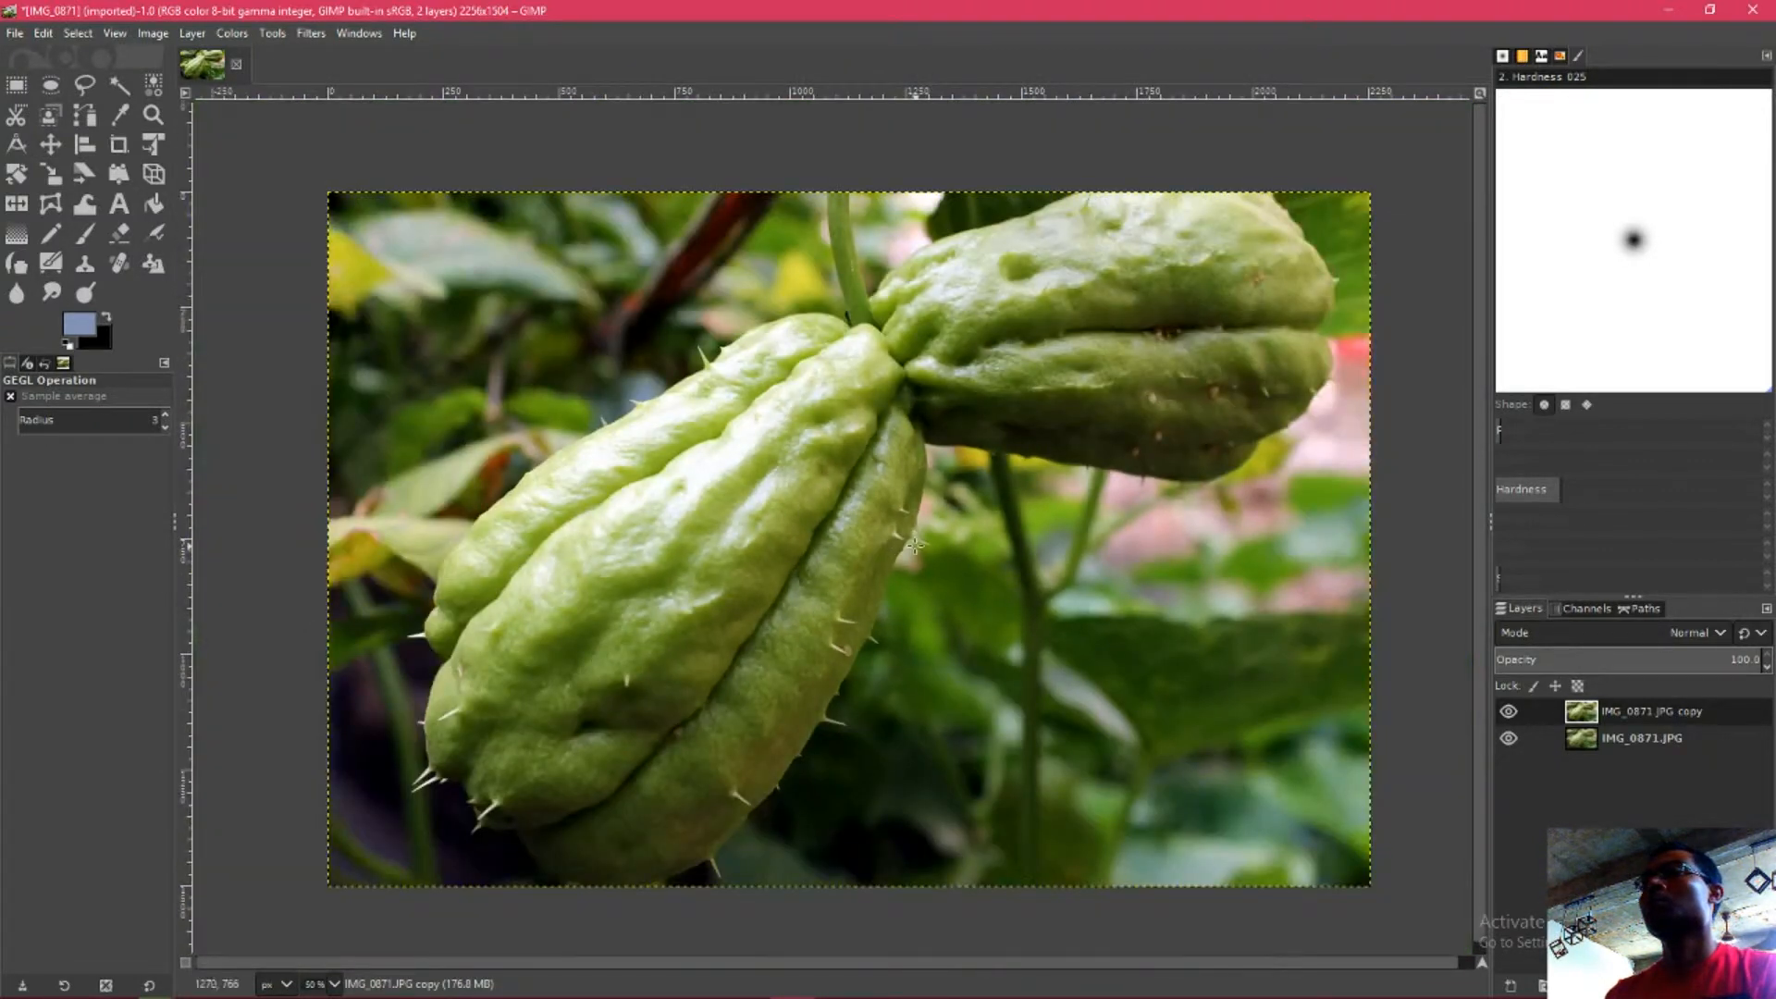
{"action": "left_click", "coordinate": [233, 34]}
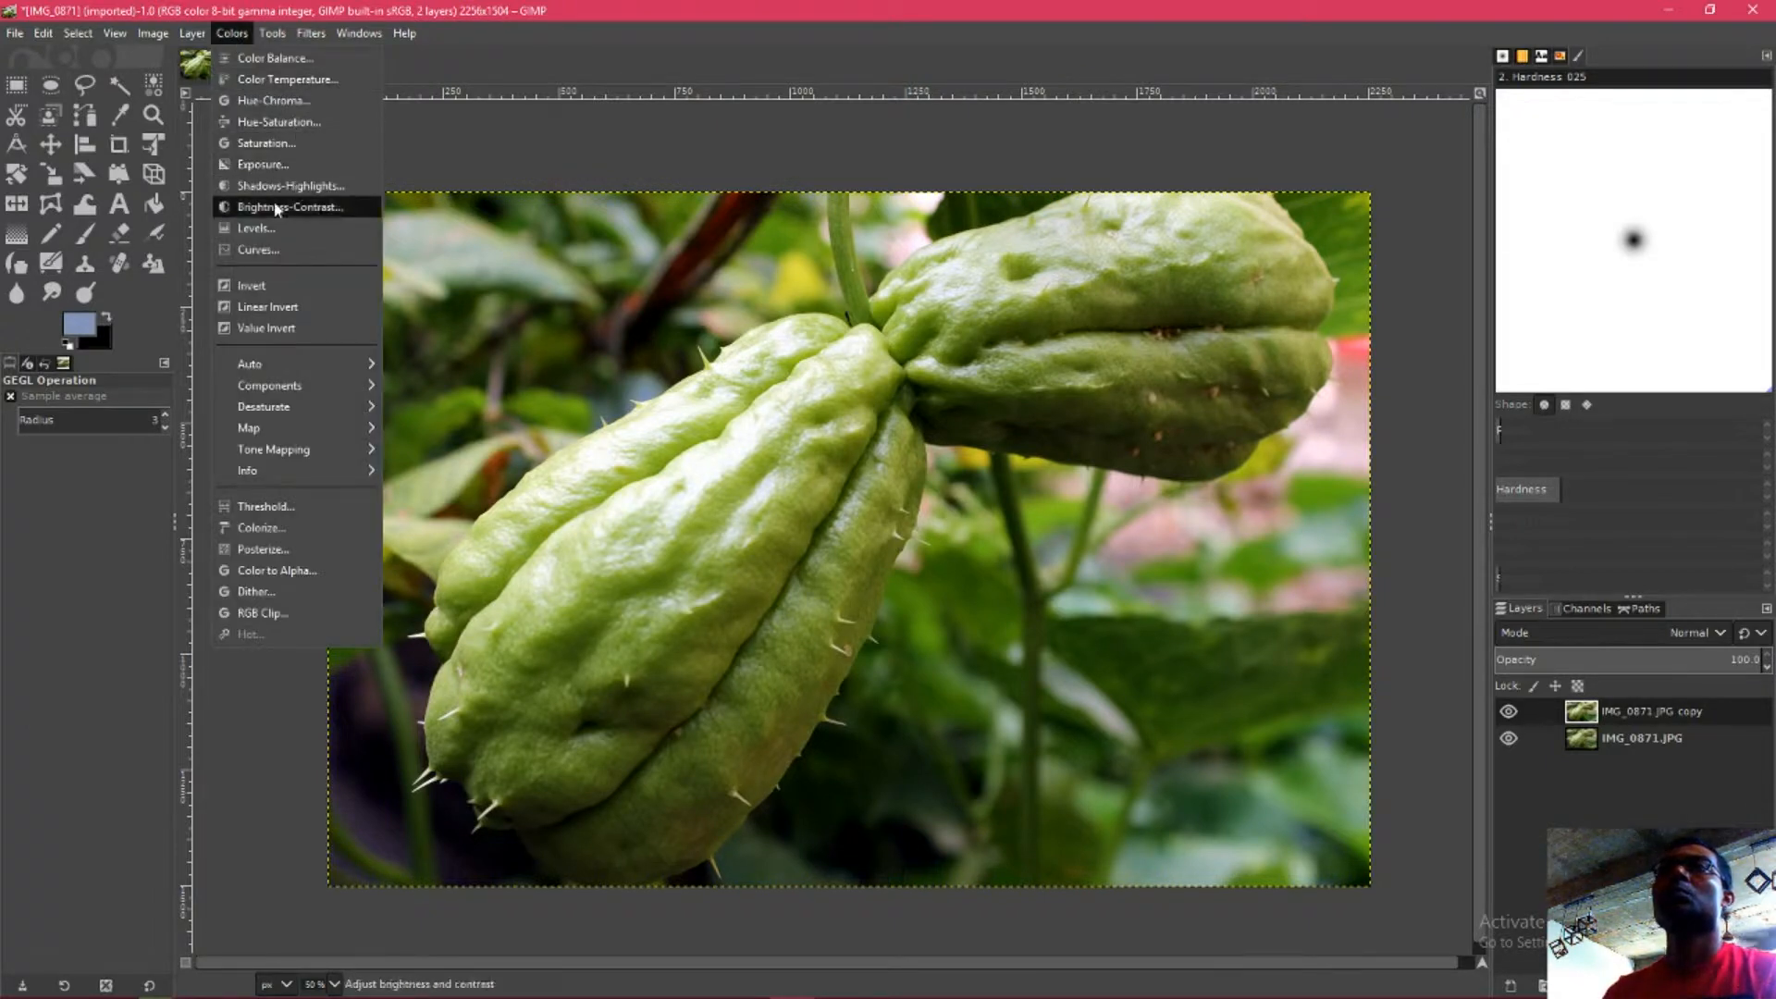
{"action": "left_click", "coordinate": [280, 122]}
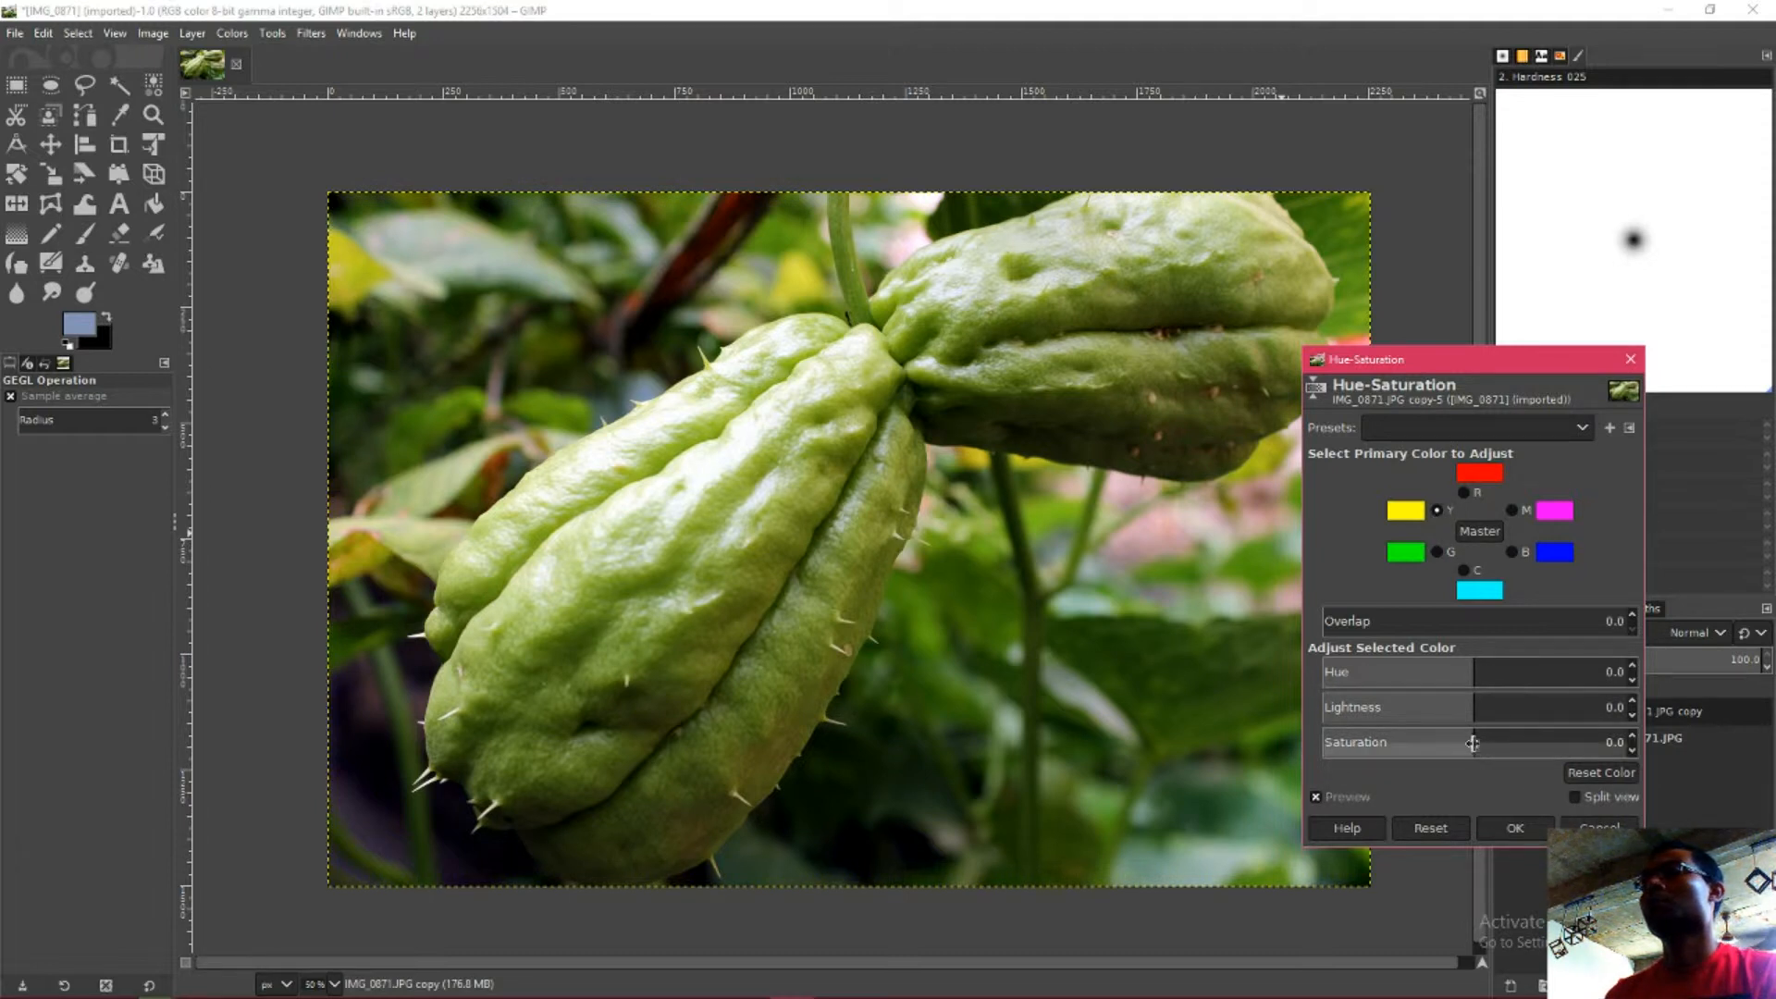
{"action": "left_click_drag", "start_coordinate": [1473, 742], "coordinate": [1712, 741]}
{"action": "mouse_move", "coordinate": [1692, 746]}
{"action": "left_mouse_down"}
{"action": "mouse_move", "coordinate": [1637, 745]}
{"action": "mouse_move", "coordinate": [1699, 735]}
{"action": "left_mouse_up"}
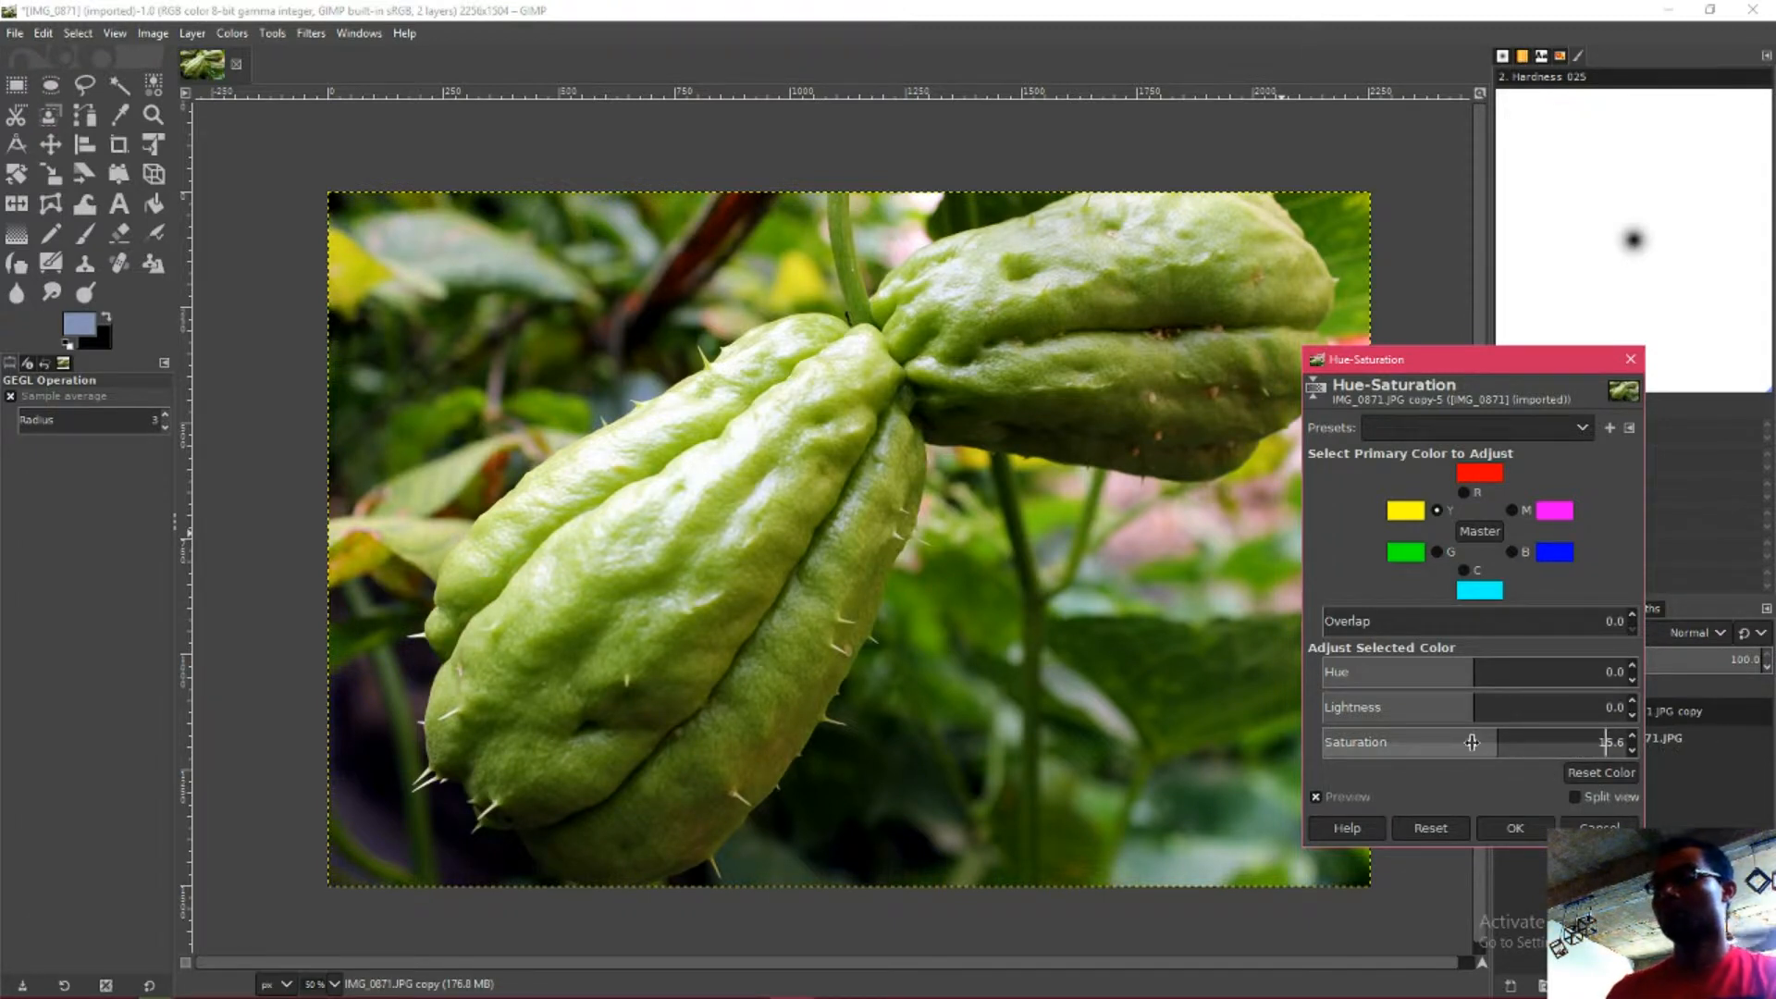
{"action": "key", "text": "Return"}
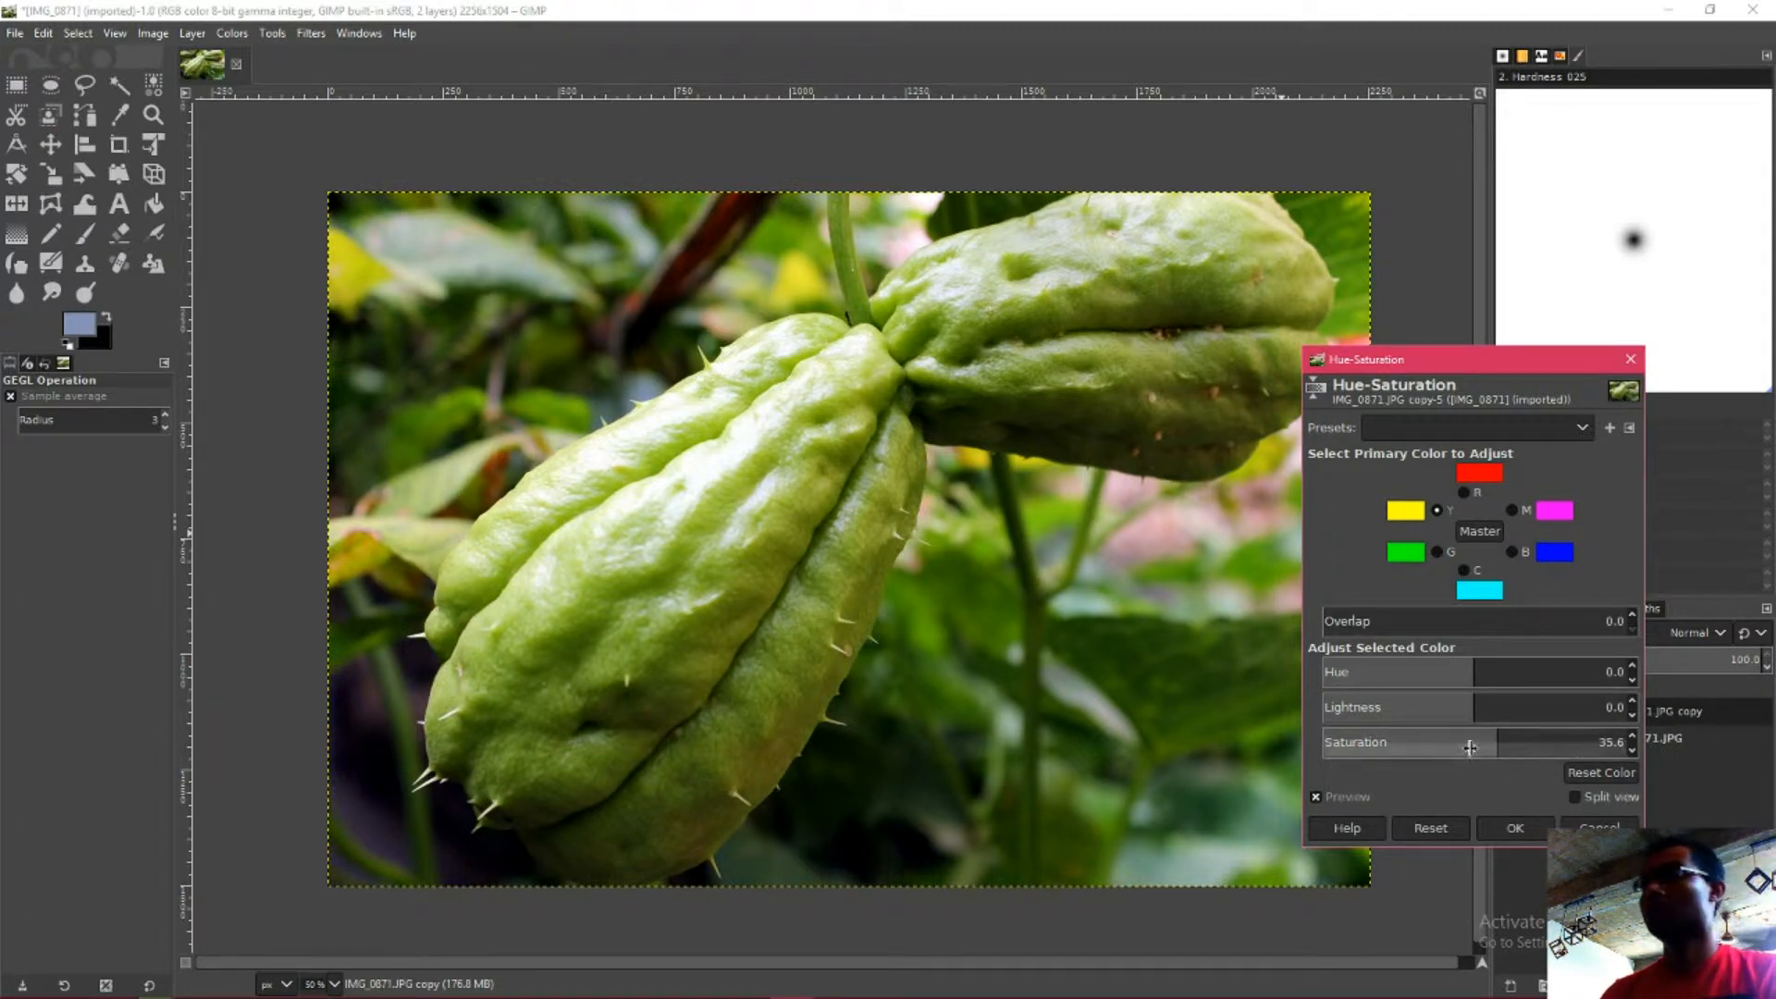
- Compare the whole image with and without the yellow saturation preview
{"action": "left_click", "coordinate": [1320, 798]}
{"action": "left_click", "coordinate": [1320, 799]}
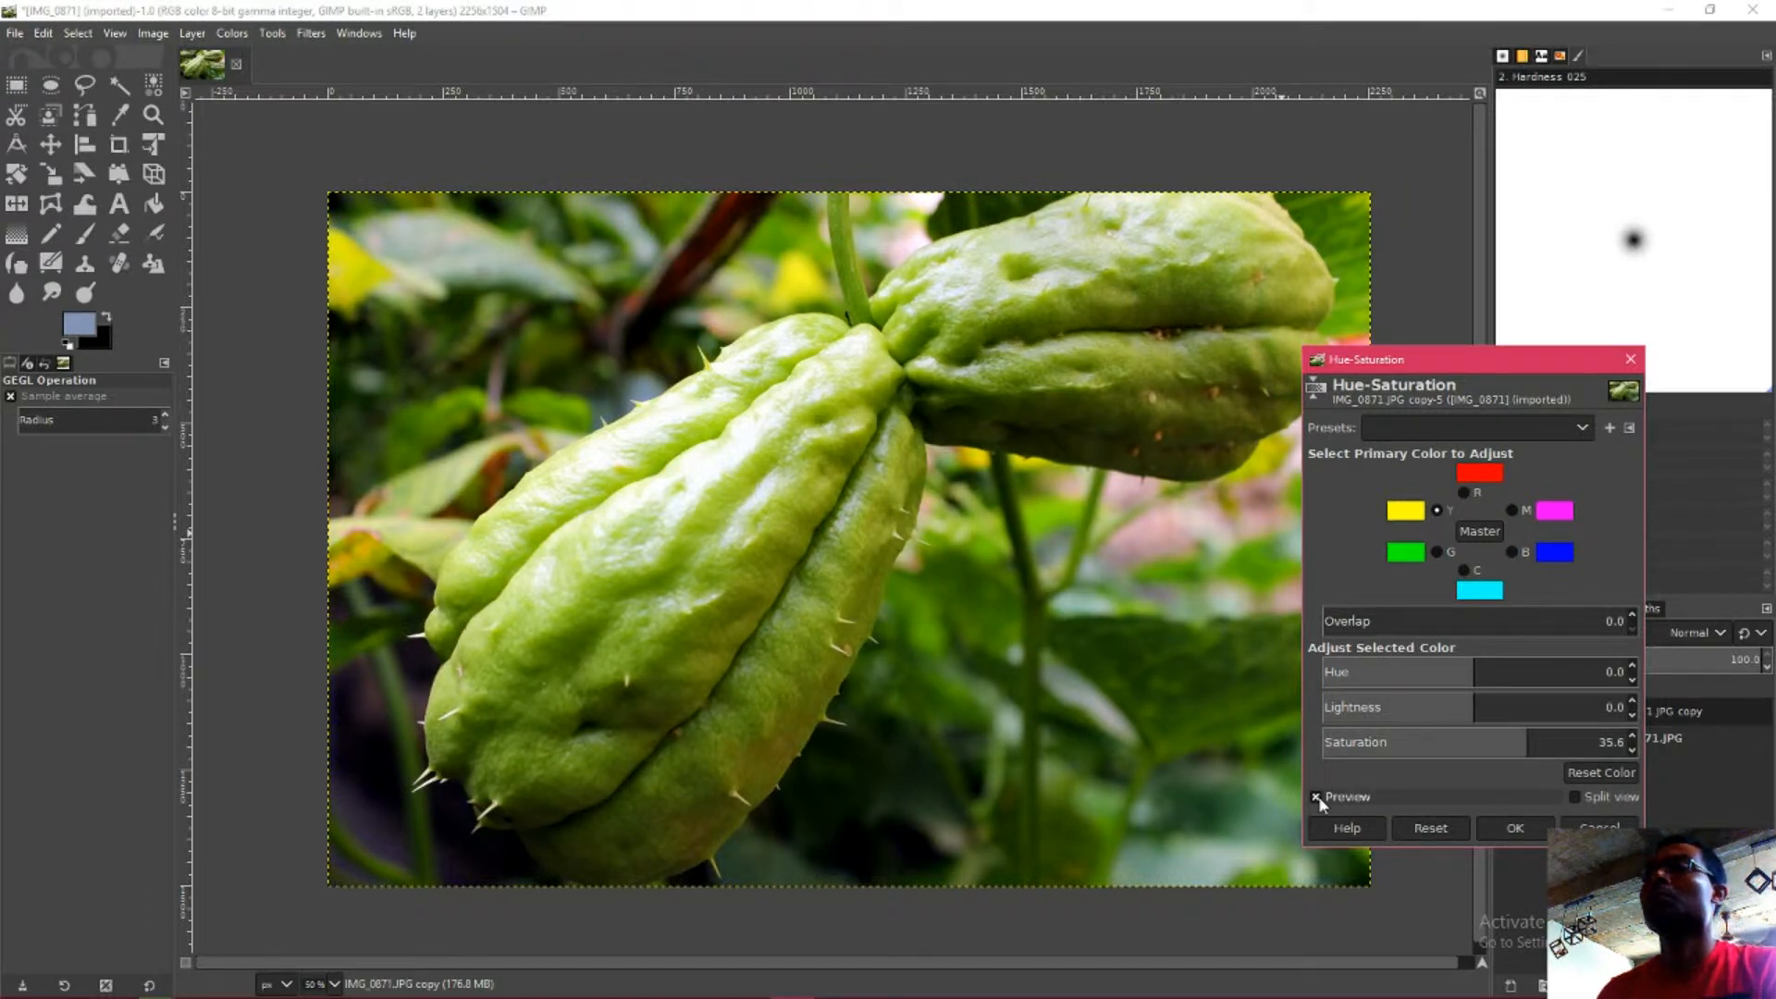
{"action": "left_click", "coordinate": [1317, 798]}
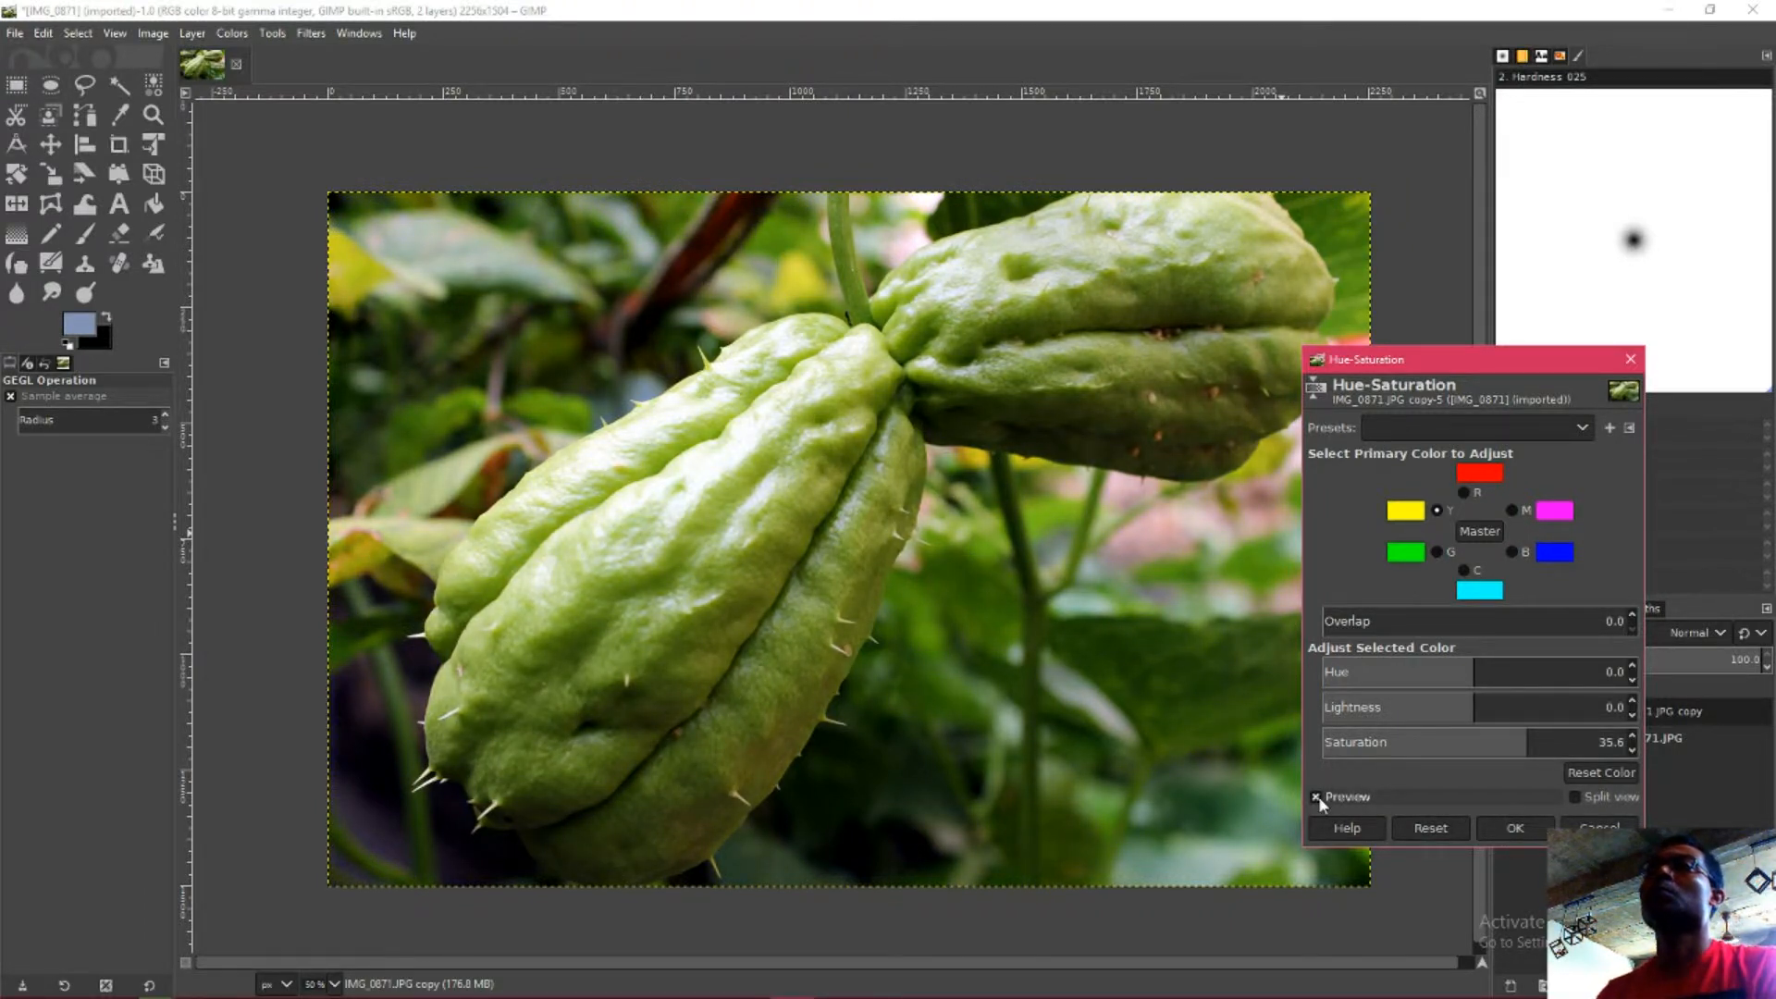
{"action": "left_click", "coordinate": [1319, 799]}
- Inspect the vegetable's skin, ridges and spines up close with the yellow saturation preview on and off
{"action": "scroll", "coordinate": [714, 581], "scroll_direction": "up", "scroll_amount": 3, "text": "ctrl"}
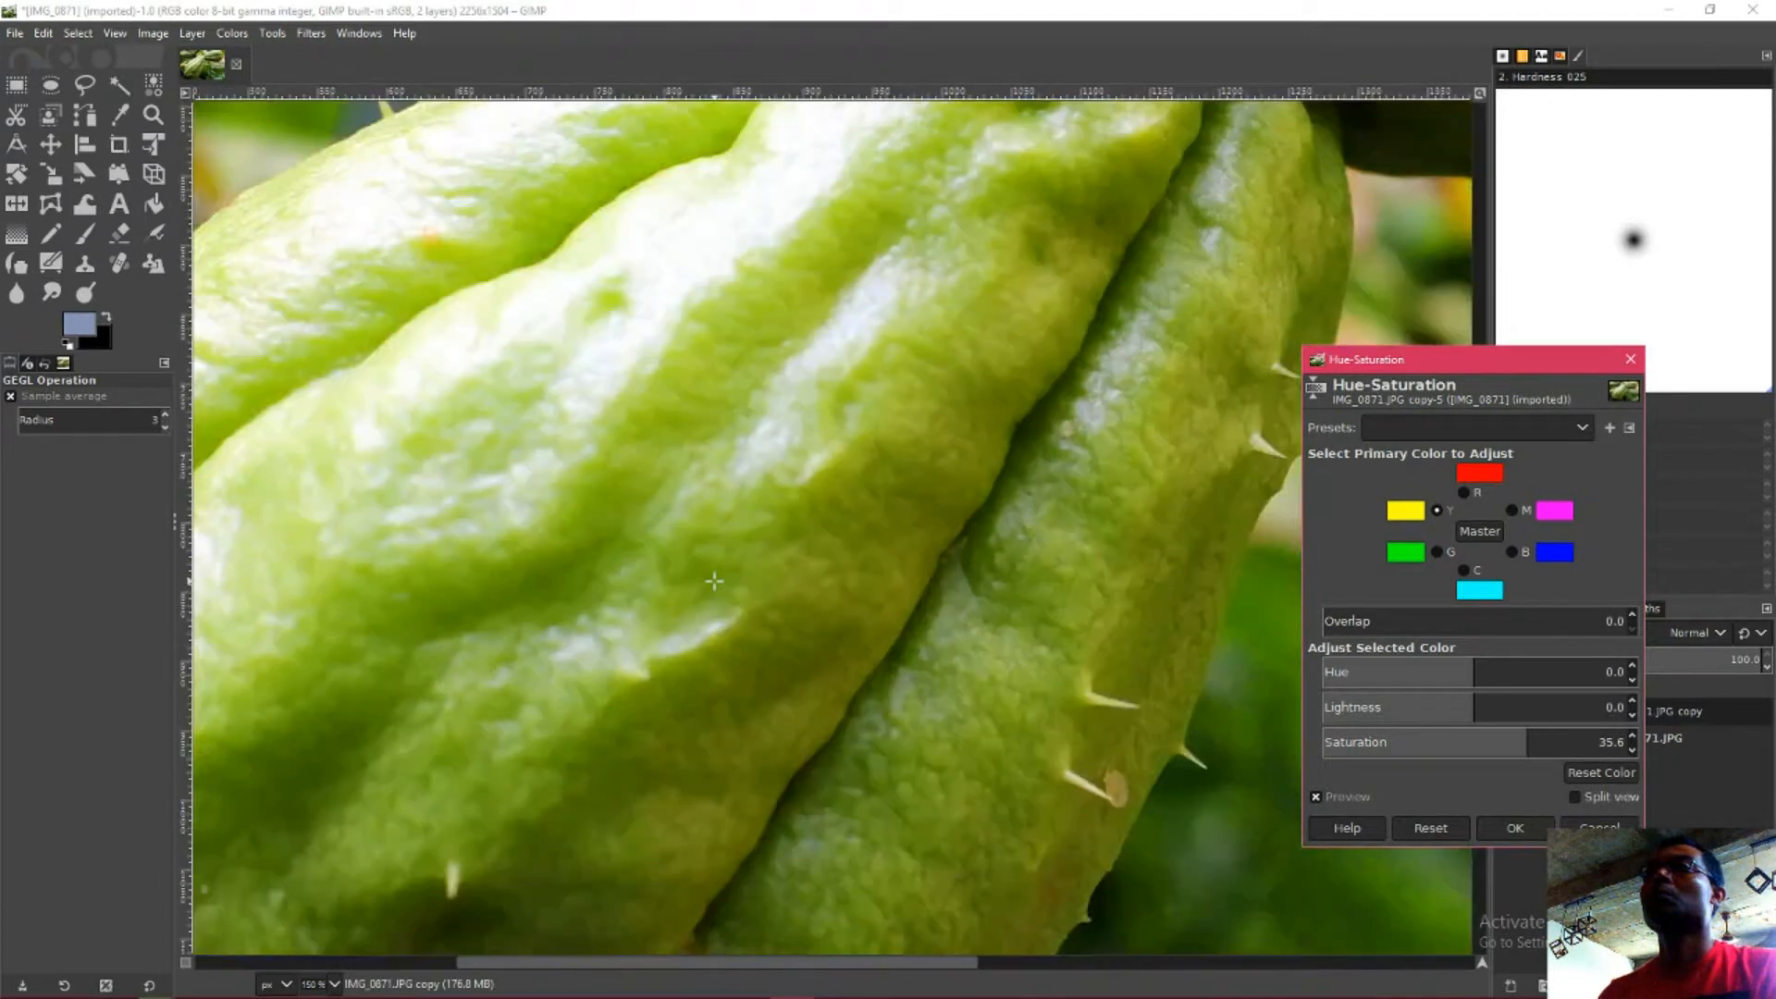
{"action": "left_click_drag", "start_coordinate": [714, 580], "coordinate": [931, 781]}
{"action": "mouse_move", "coordinate": [906, 576]}
{"action": "left_mouse_down"}
{"action": "mouse_move", "coordinate": [957, 765]}
{"action": "mouse_move", "coordinate": [1099, 825]}
{"action": "left_mouse_up"}
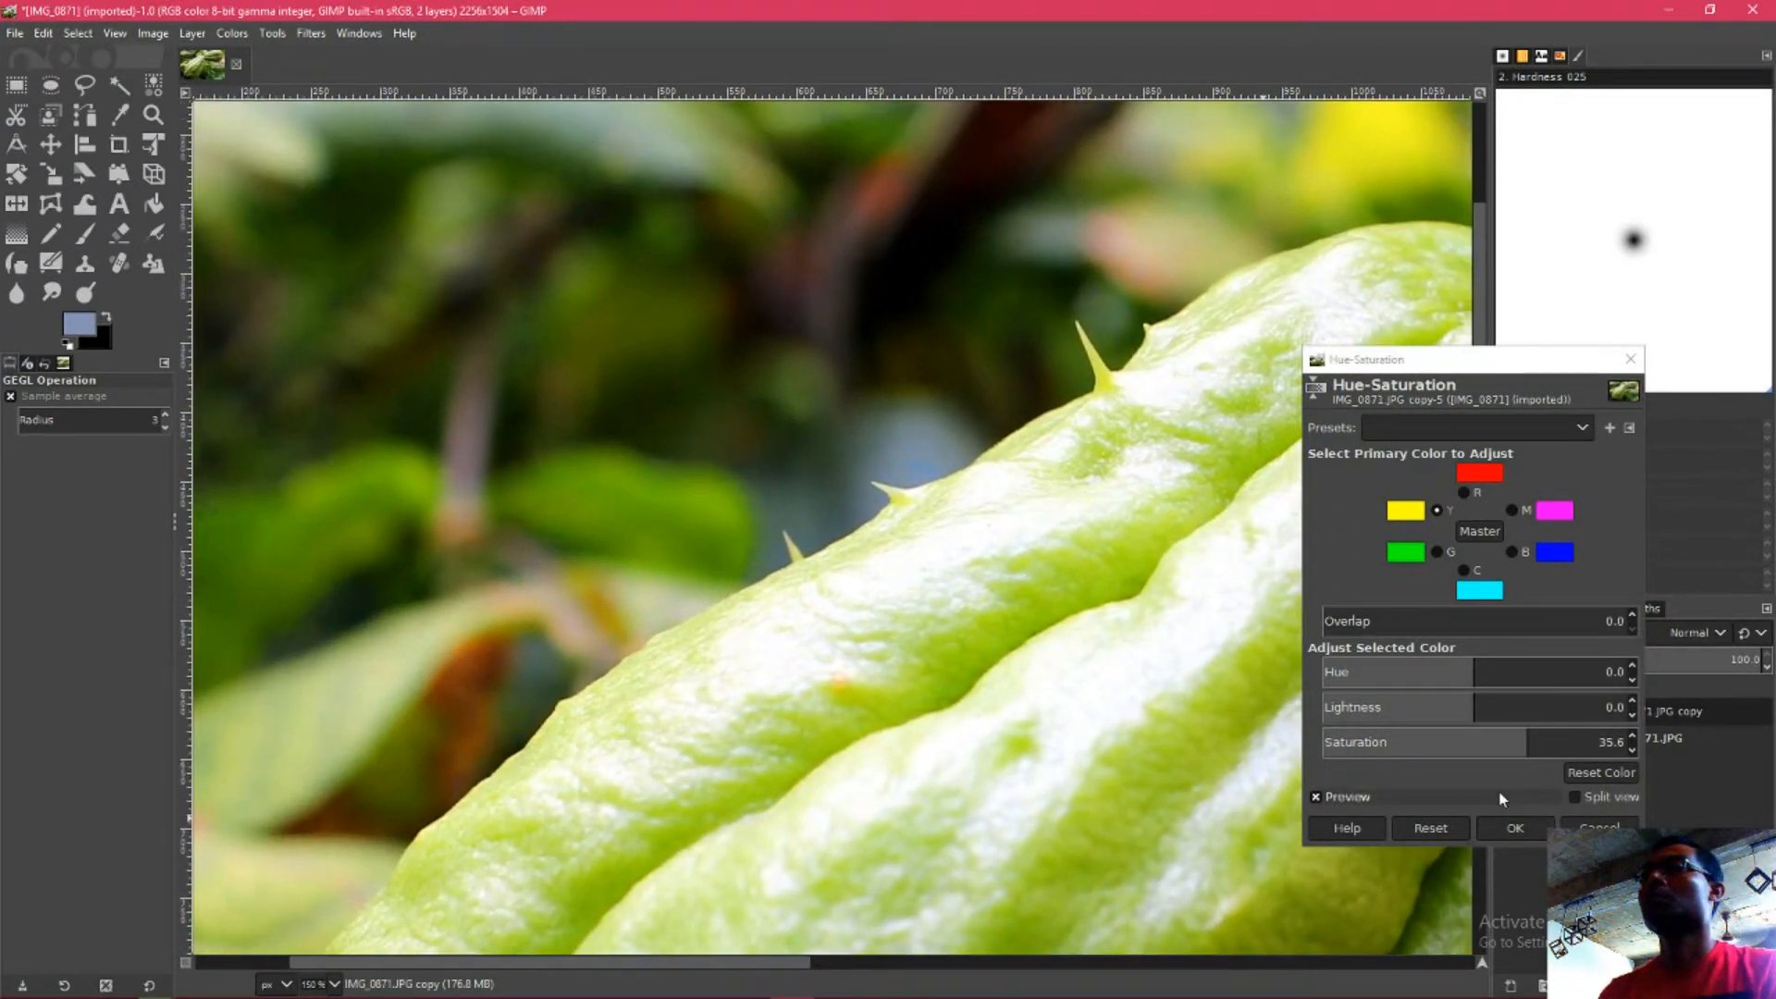
{"action": "left_click", "coordinate": [1316, 796]}
{"action": "left_click", "coordinate": [1315, 797]}
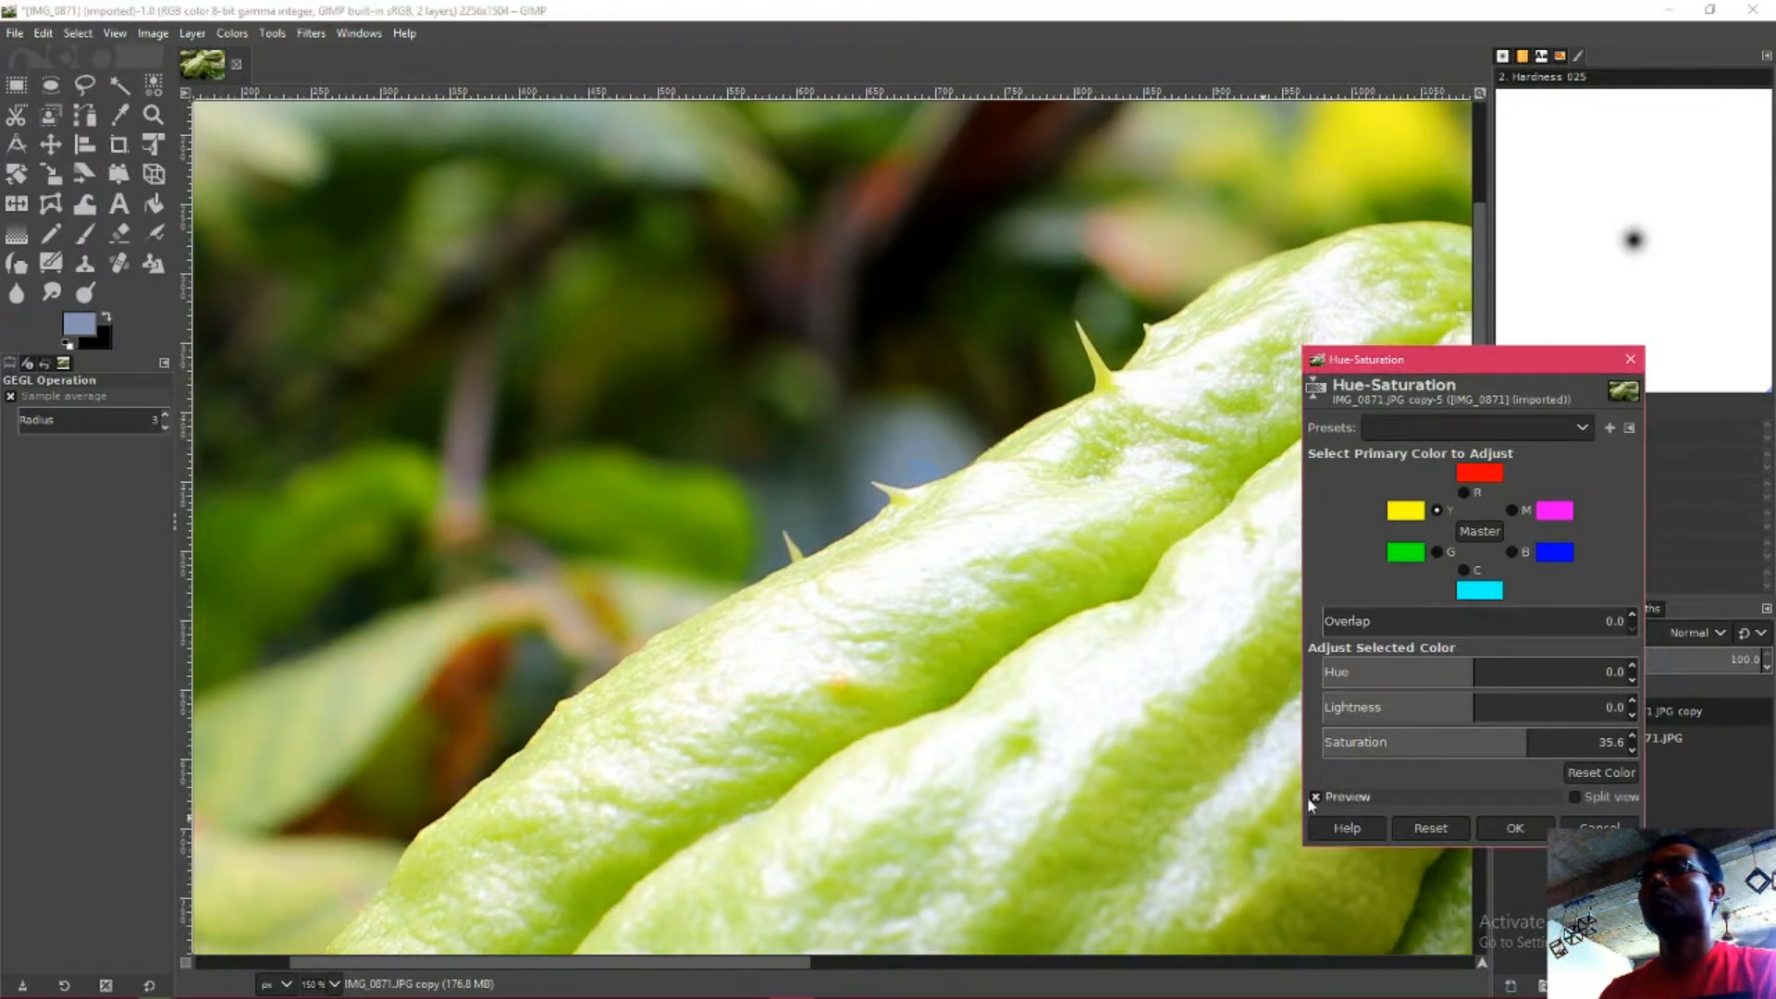
{"action": "left_click_drag", "start_coordinate": [1149, 790], "coordinate": [869, 425]}
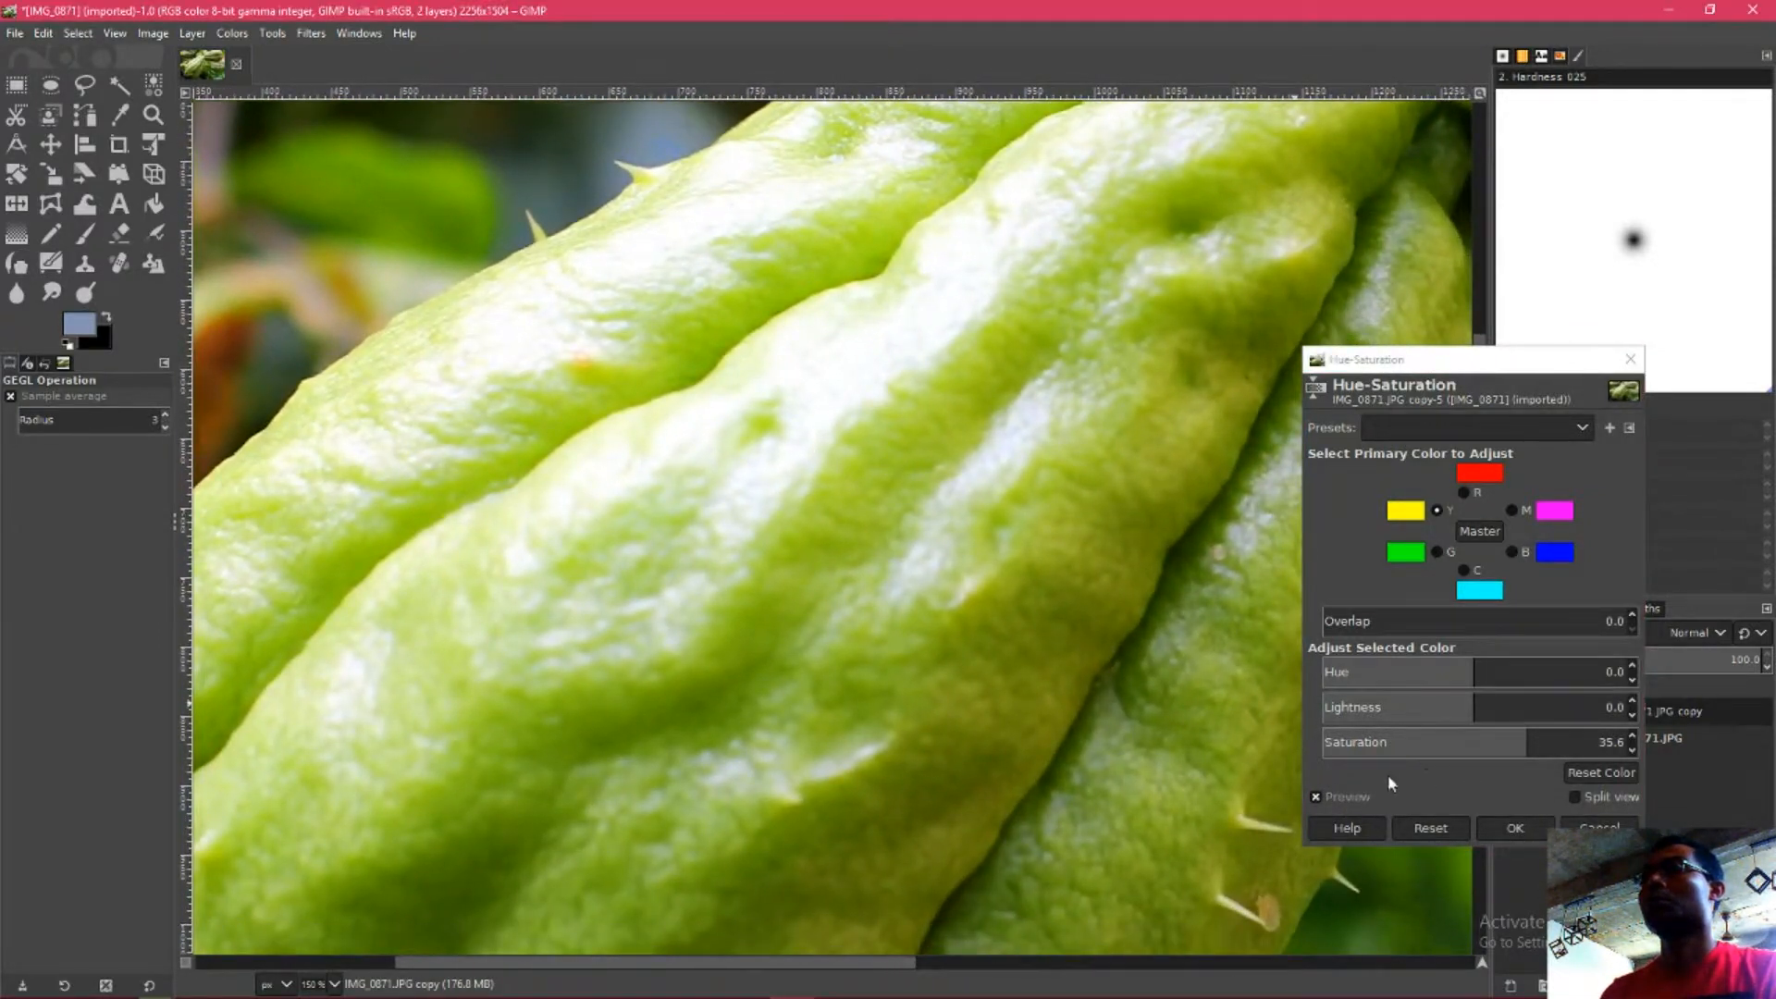
{"action": "left_click", "coordinate": [1316, 797]}
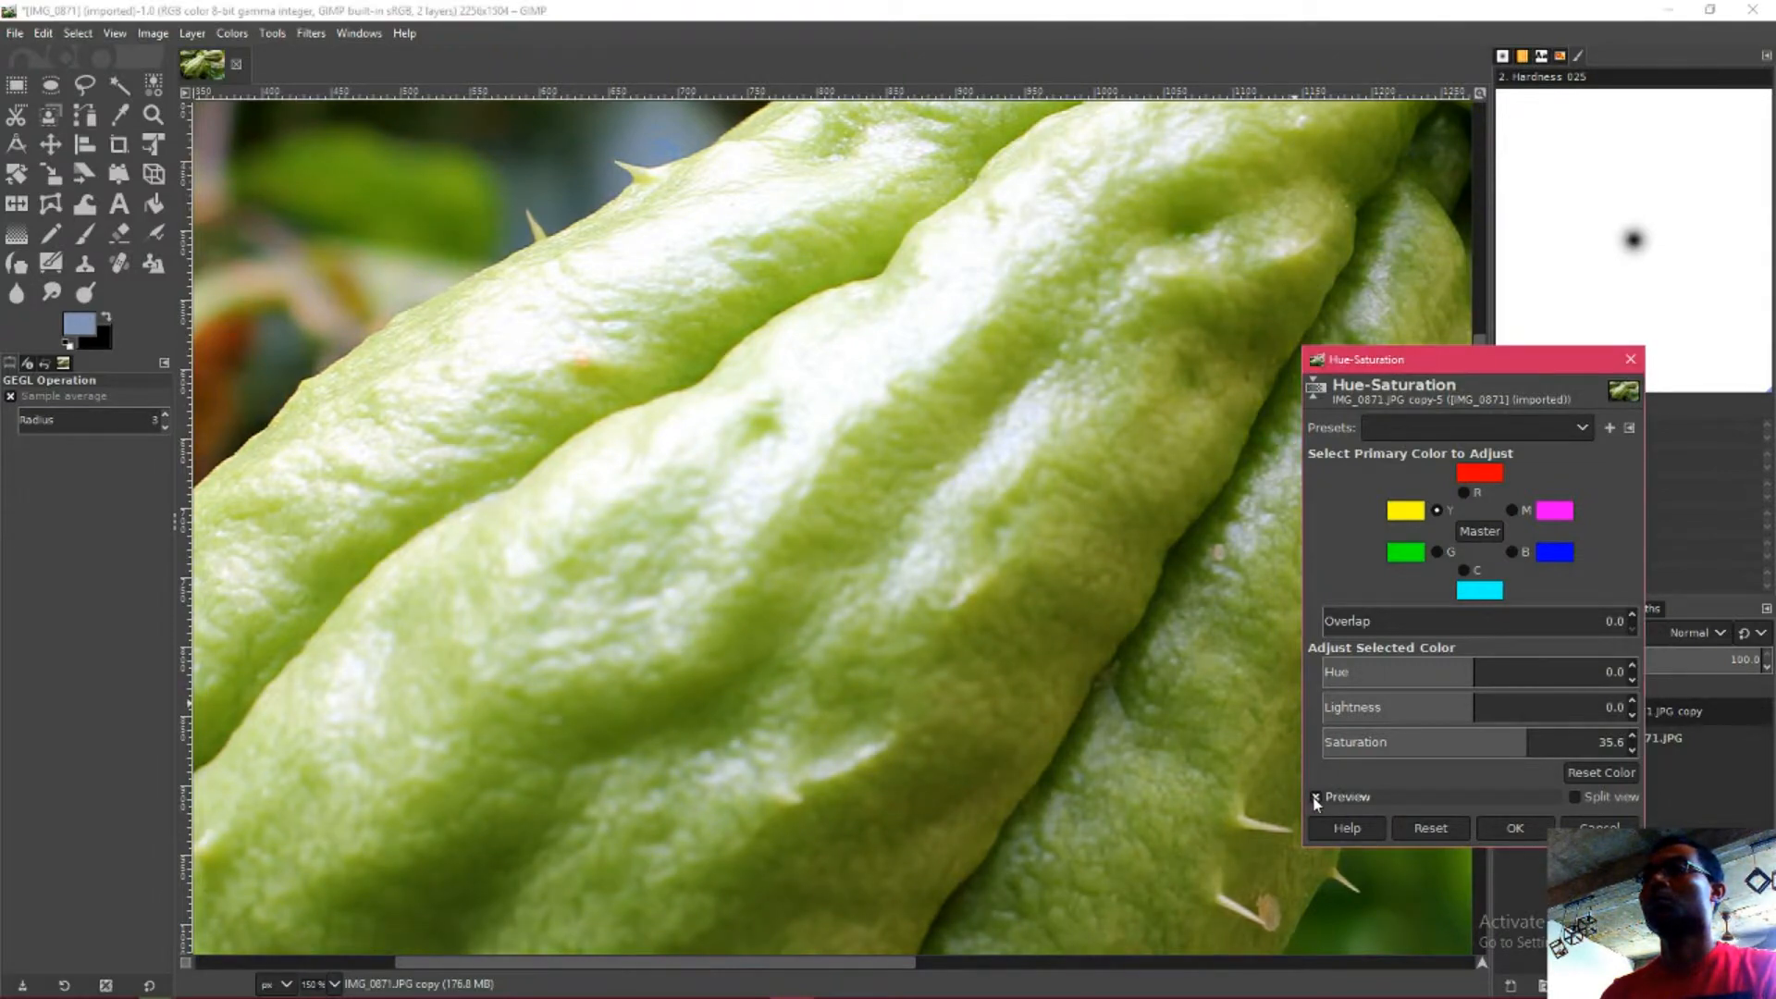
{"action": "scroll", "coordinate": [891, 690], "scroll_direction": "down", "scroll_amount": 2}
{"action": "left_click_drag", "start_coordinate": [872, 661], "coordinate": [667, 524]}
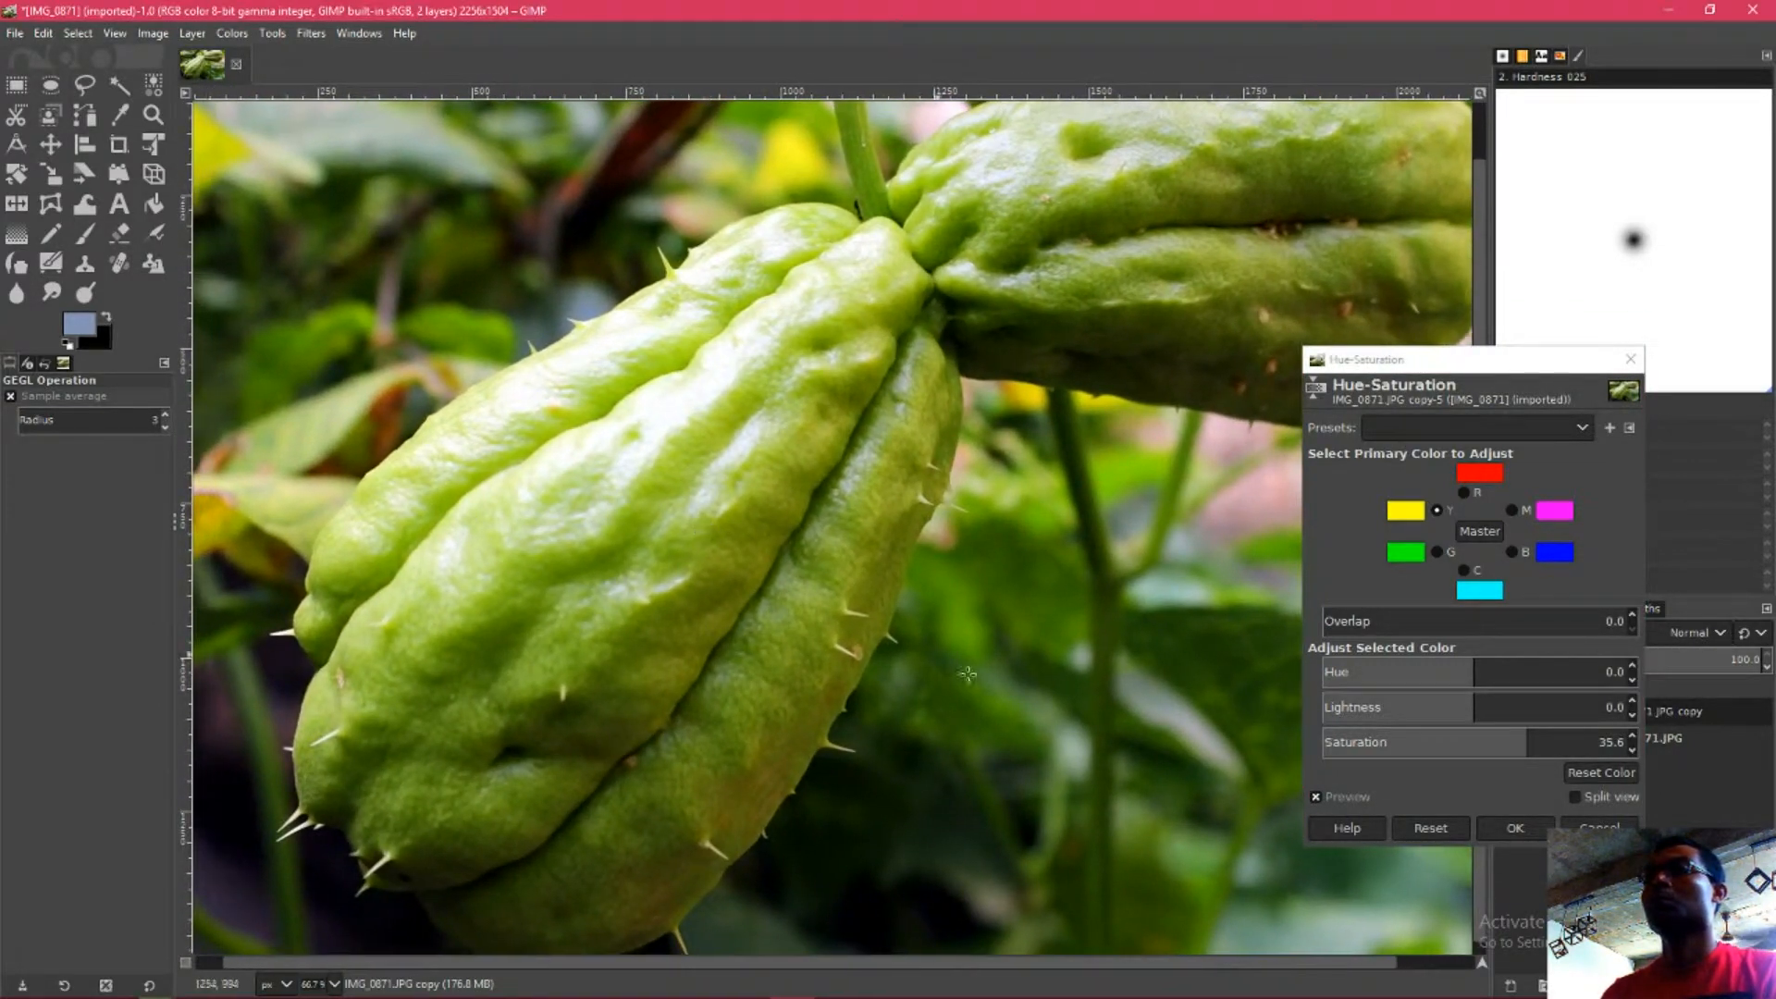
{"action": "left_click", "coordinate": [1316, 796]}
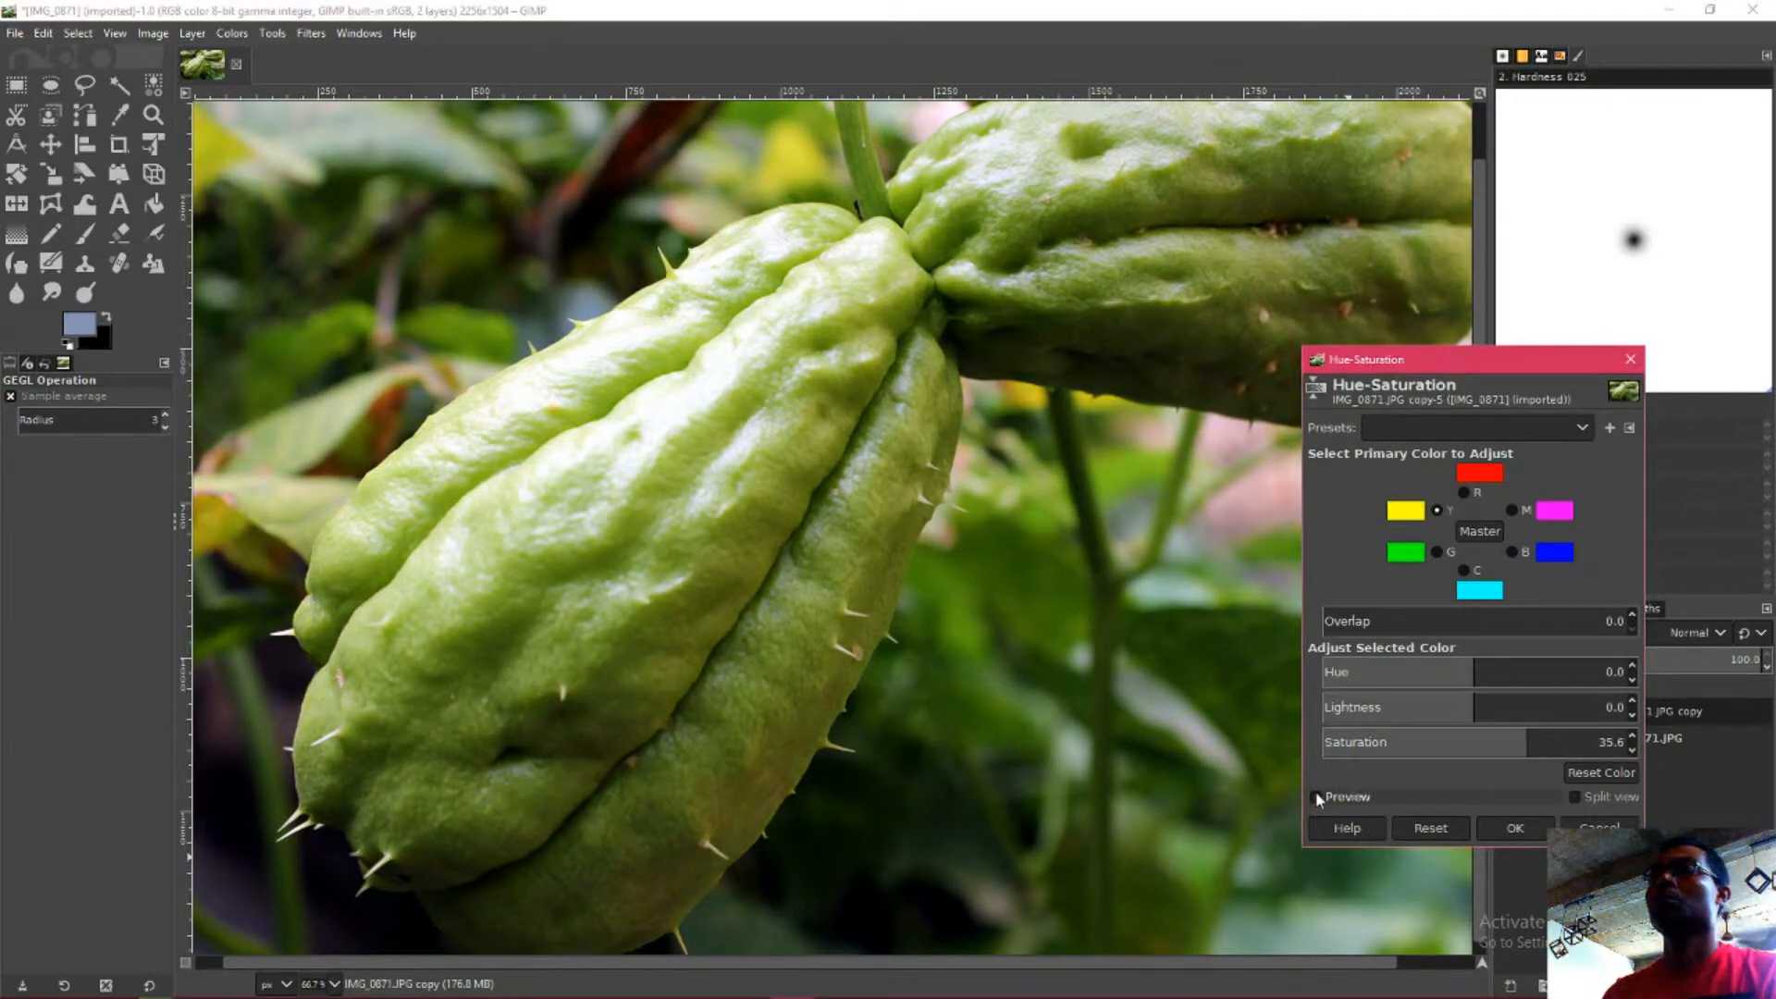
{"action": "left_click", "coordinate": [1317, 796]}
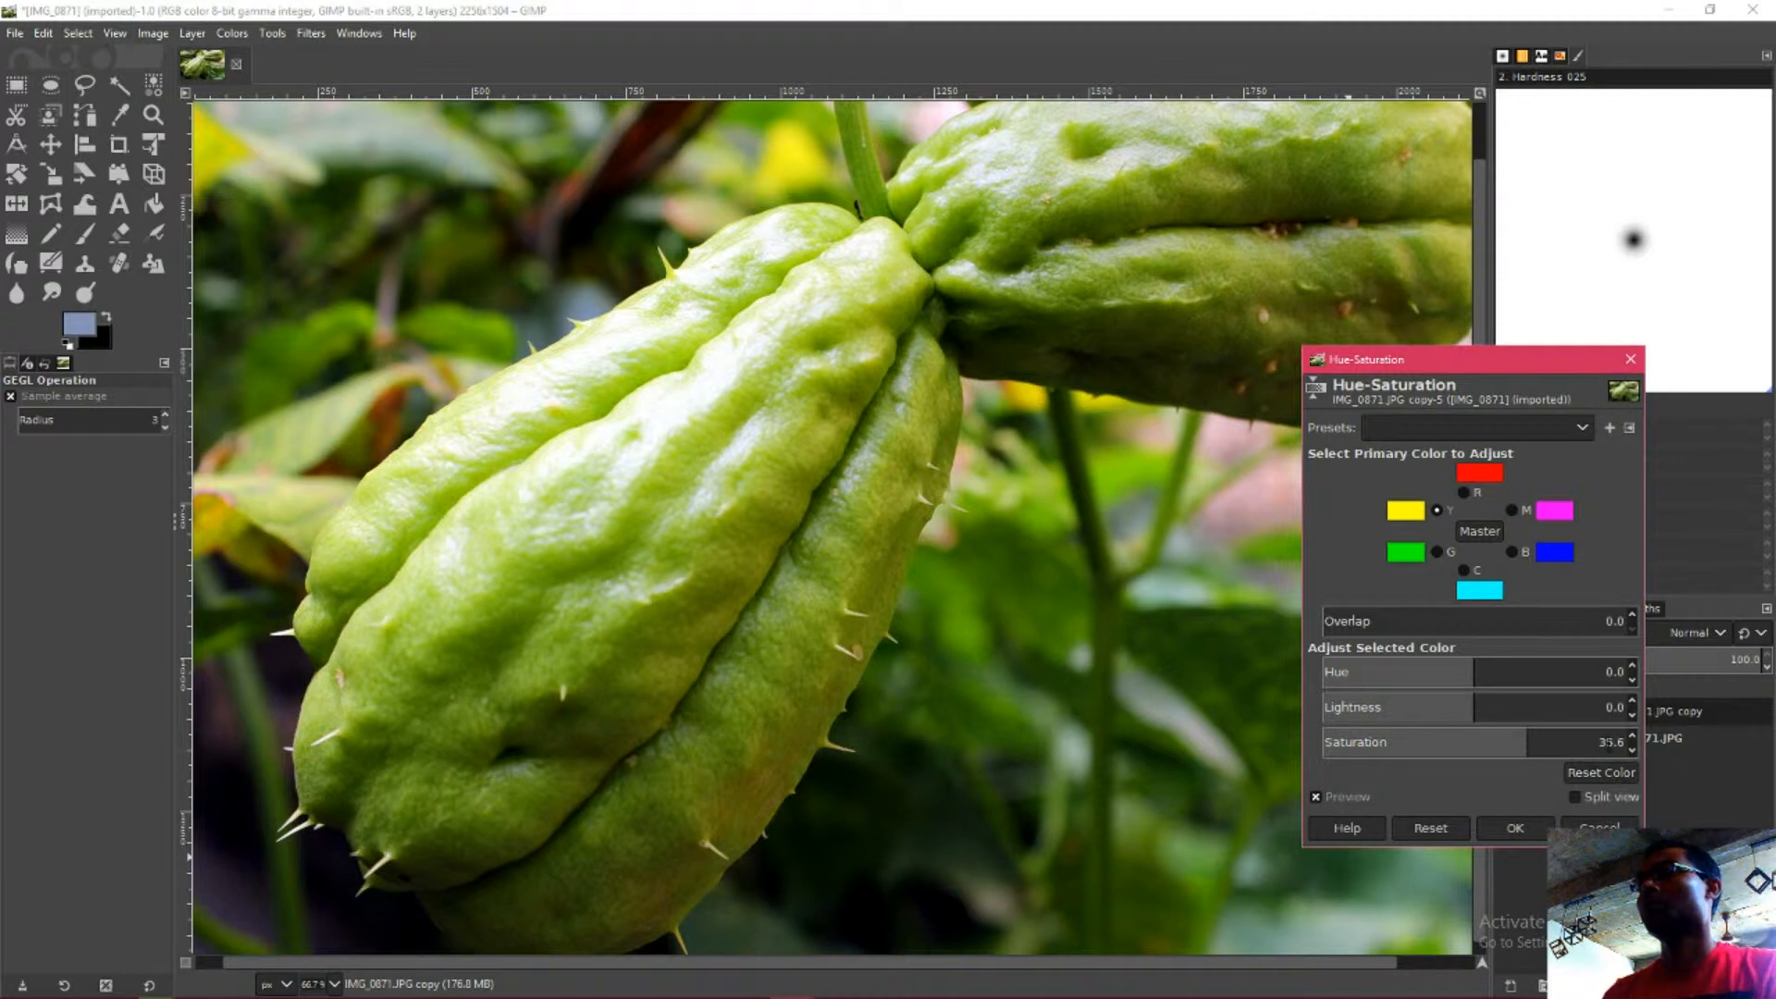
- Set the yellow primary color's saturation to 25.6
{"action": "left_click", "coordinate": [1606, 742]}
{"action": "key", "text": "BackSpace"}
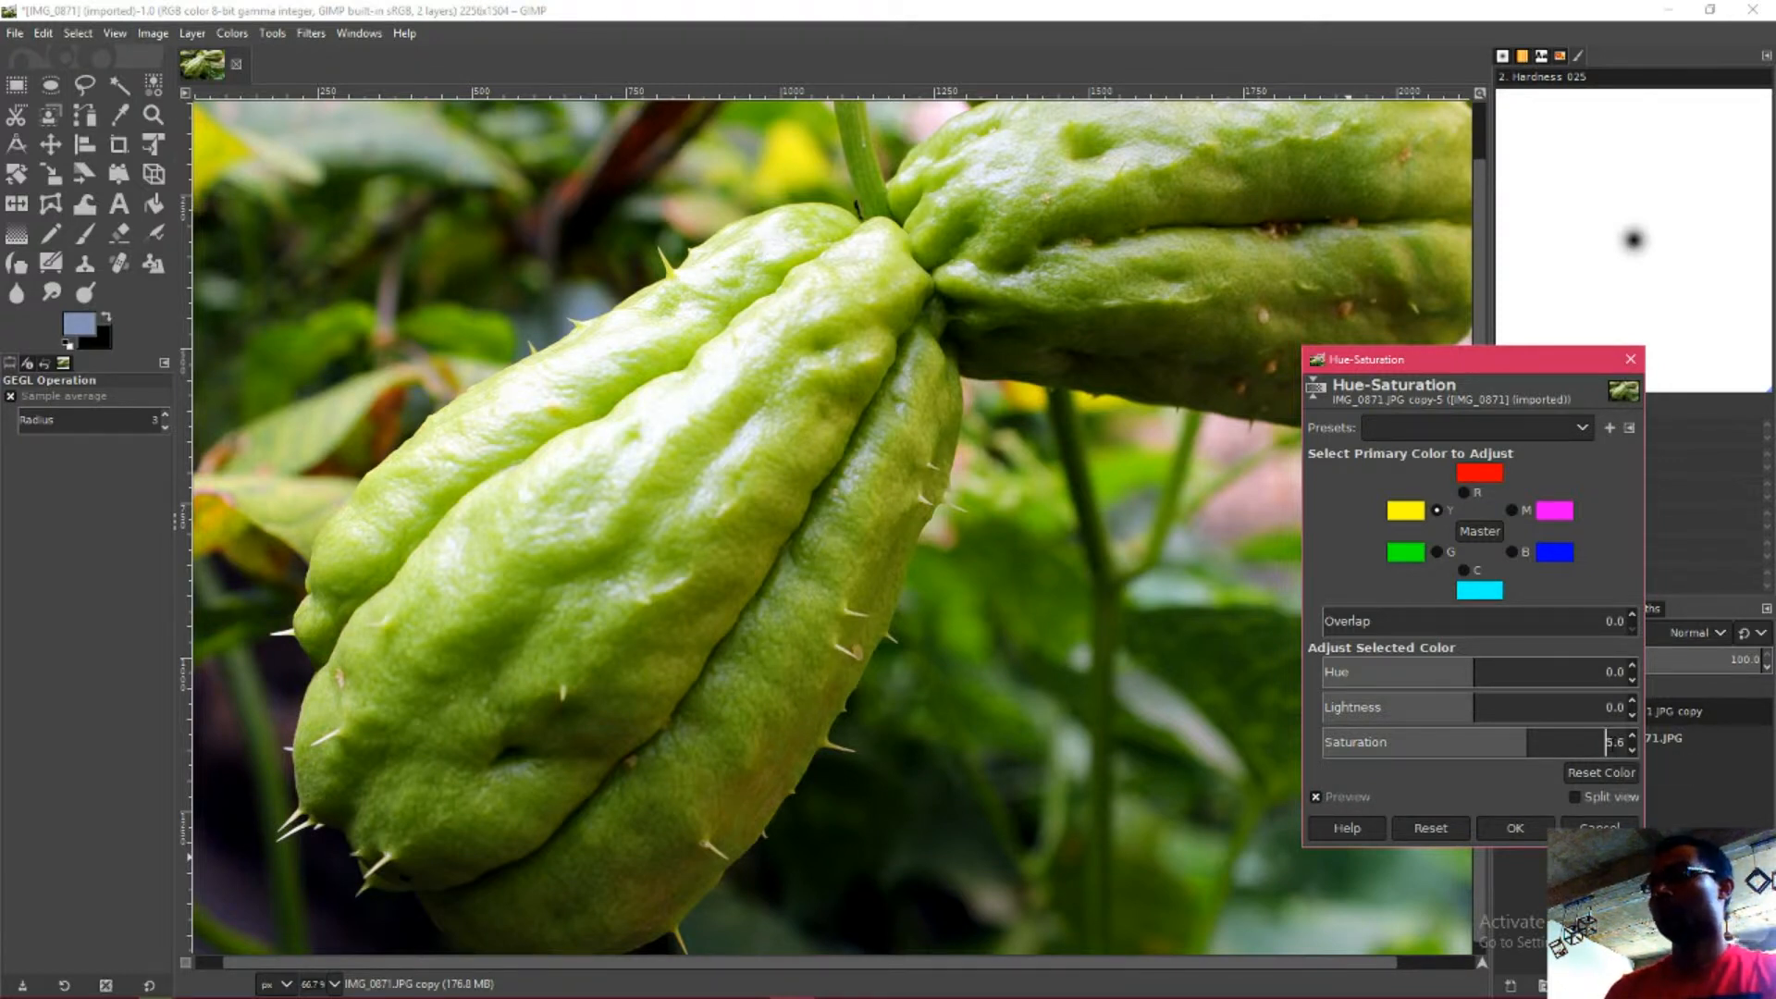
{"action": "type", "text": "2"}
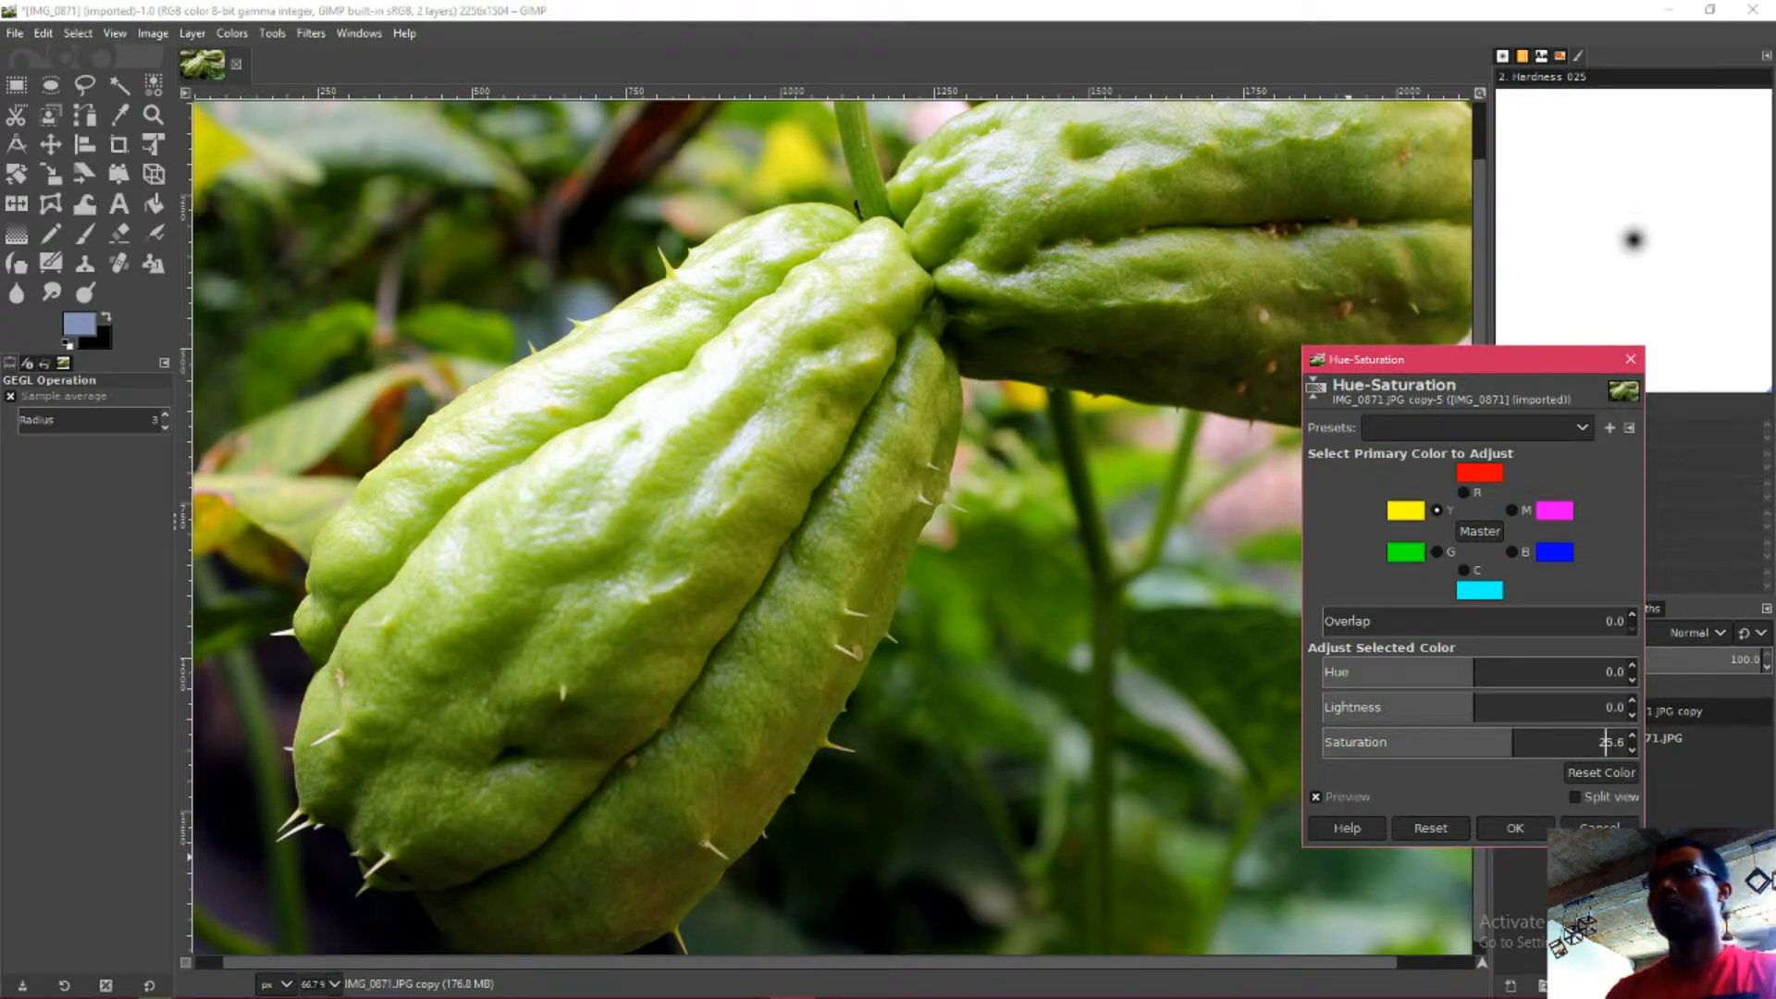
- Compare the whole image and a close-up of the blurred stem background with and without the yellow saturation preview
{"action": "left_click", "coordinate": [1316, 797]}
{"action": "left_click", "coordinate": [1315, 796]}
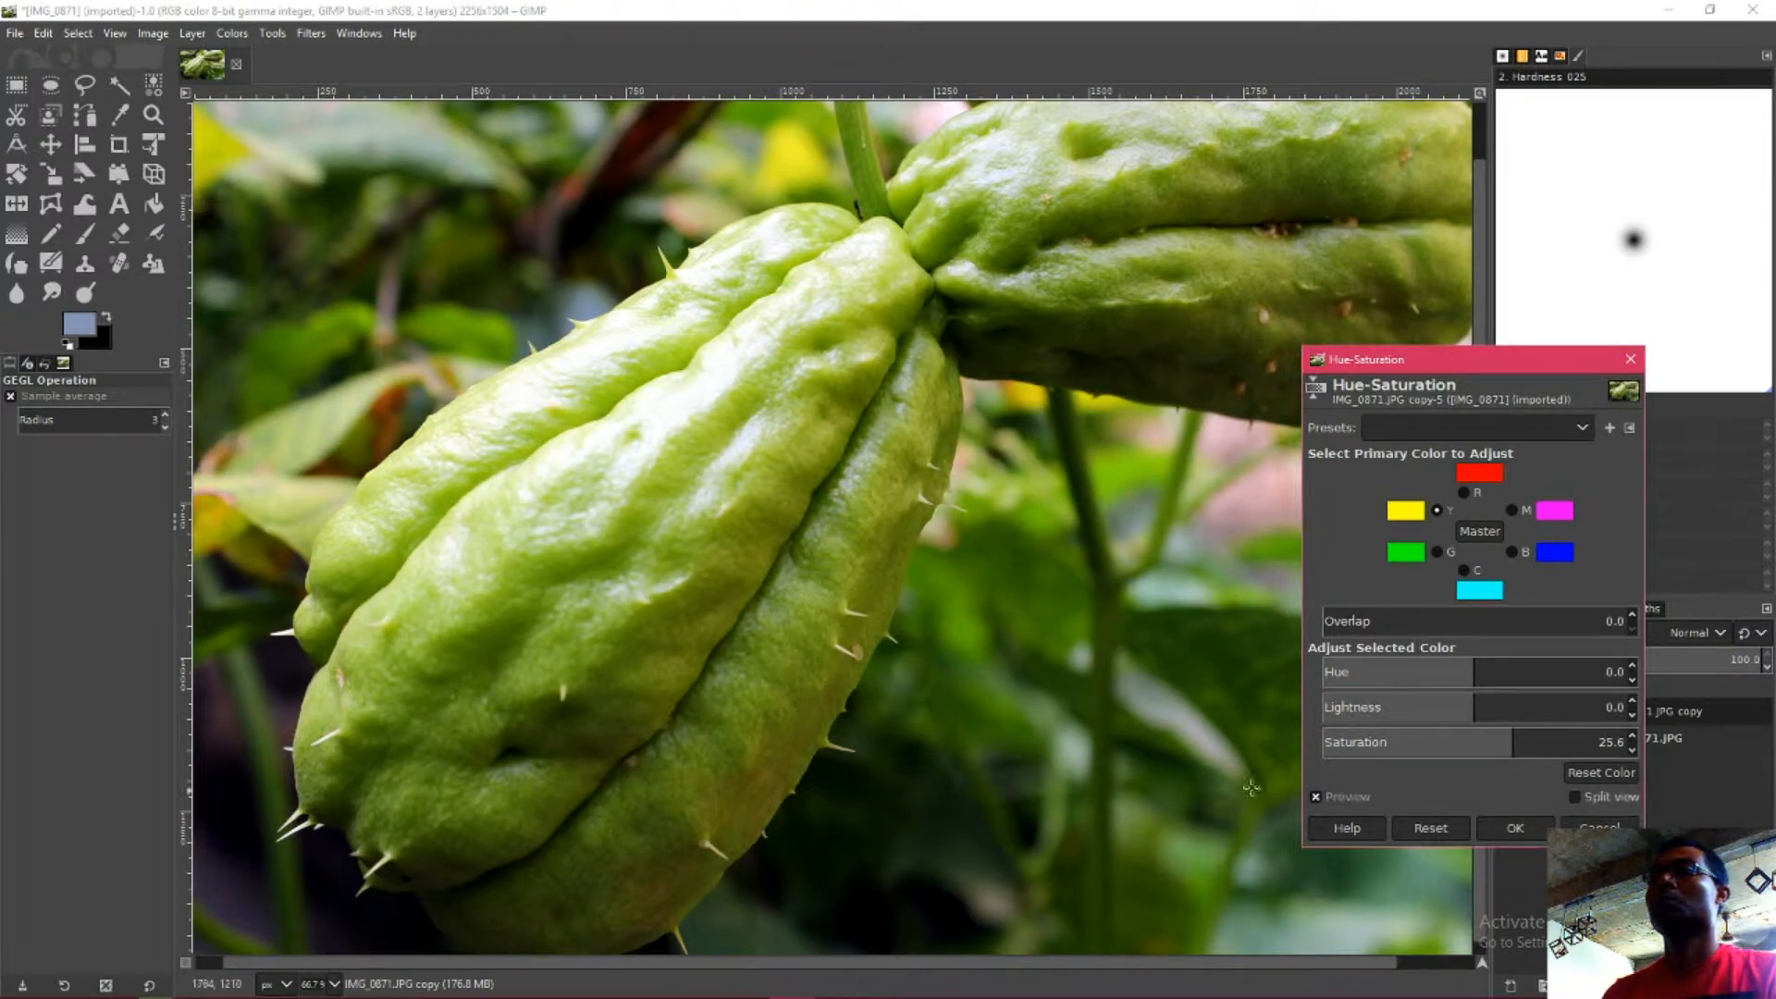
{"action": "scroll", "coordinate": [985, 649], "scroll_direction": "up", "scroll_amount": 2}
{"action": "scroll", "coordinate": [1002, 656], "scroll_direction": "up", "scroll_amount": 1}
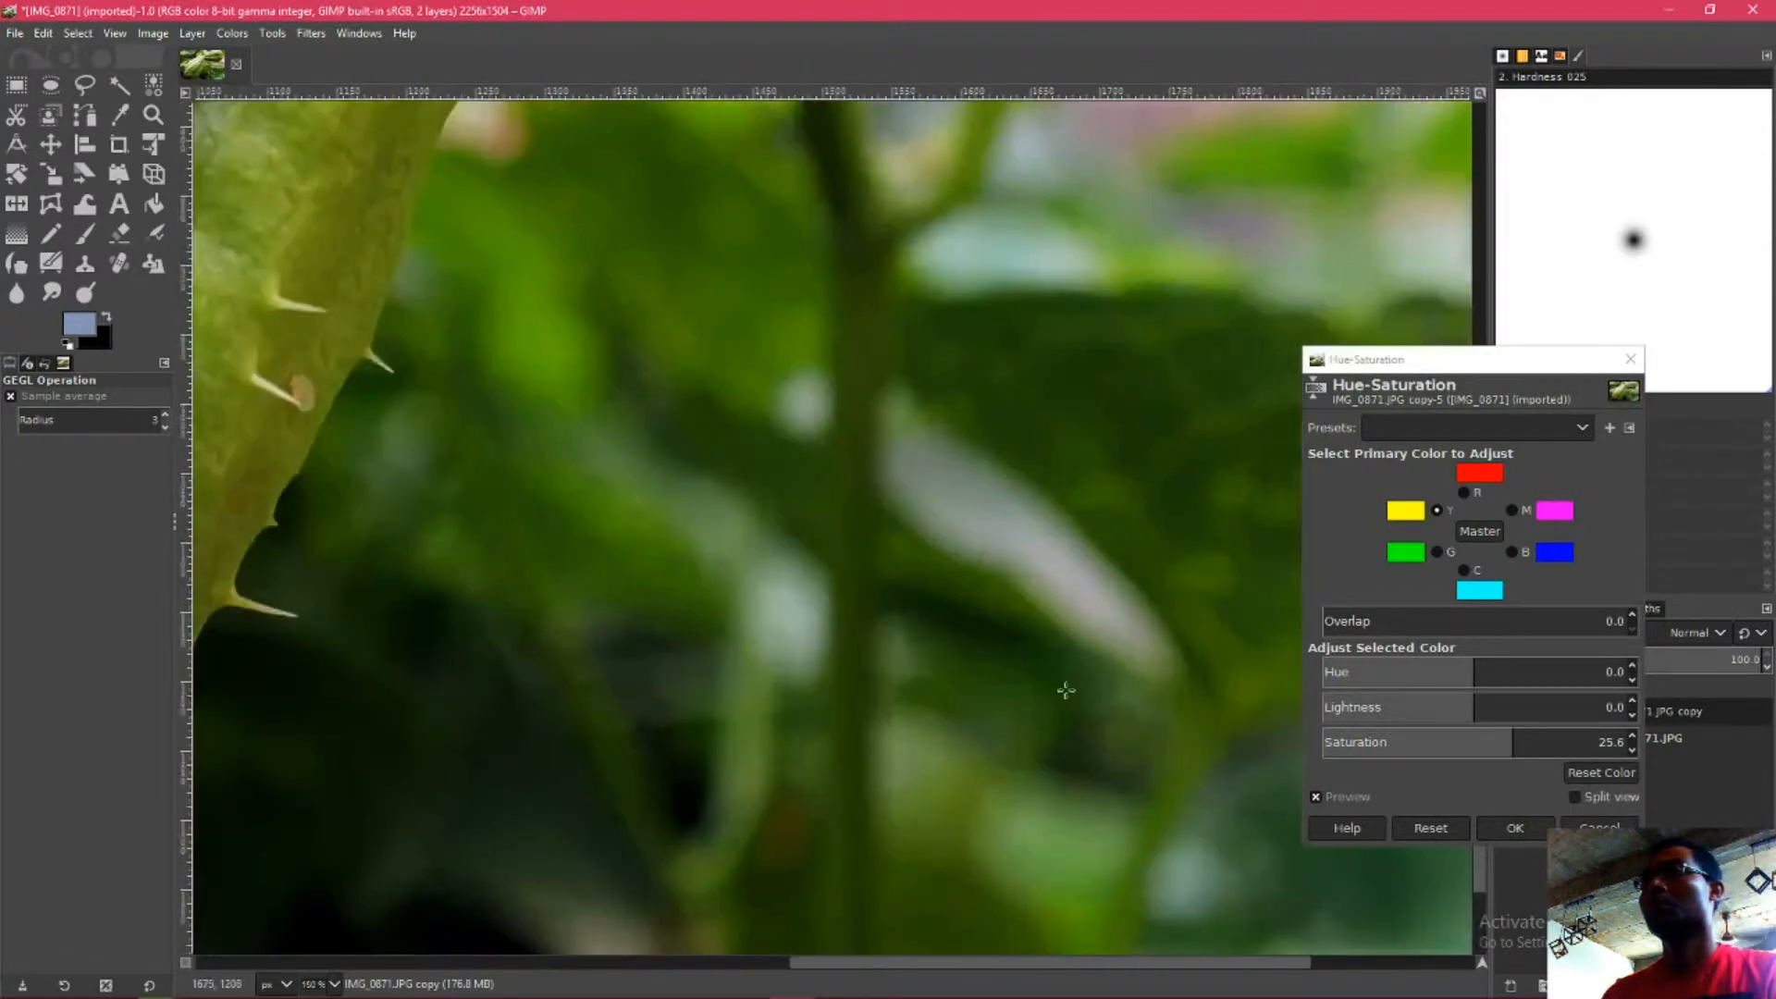
{"action": "left_click", "coordinate": [1316, 796]}
{"action": "left_click", "coordinate": [1316, 796]}
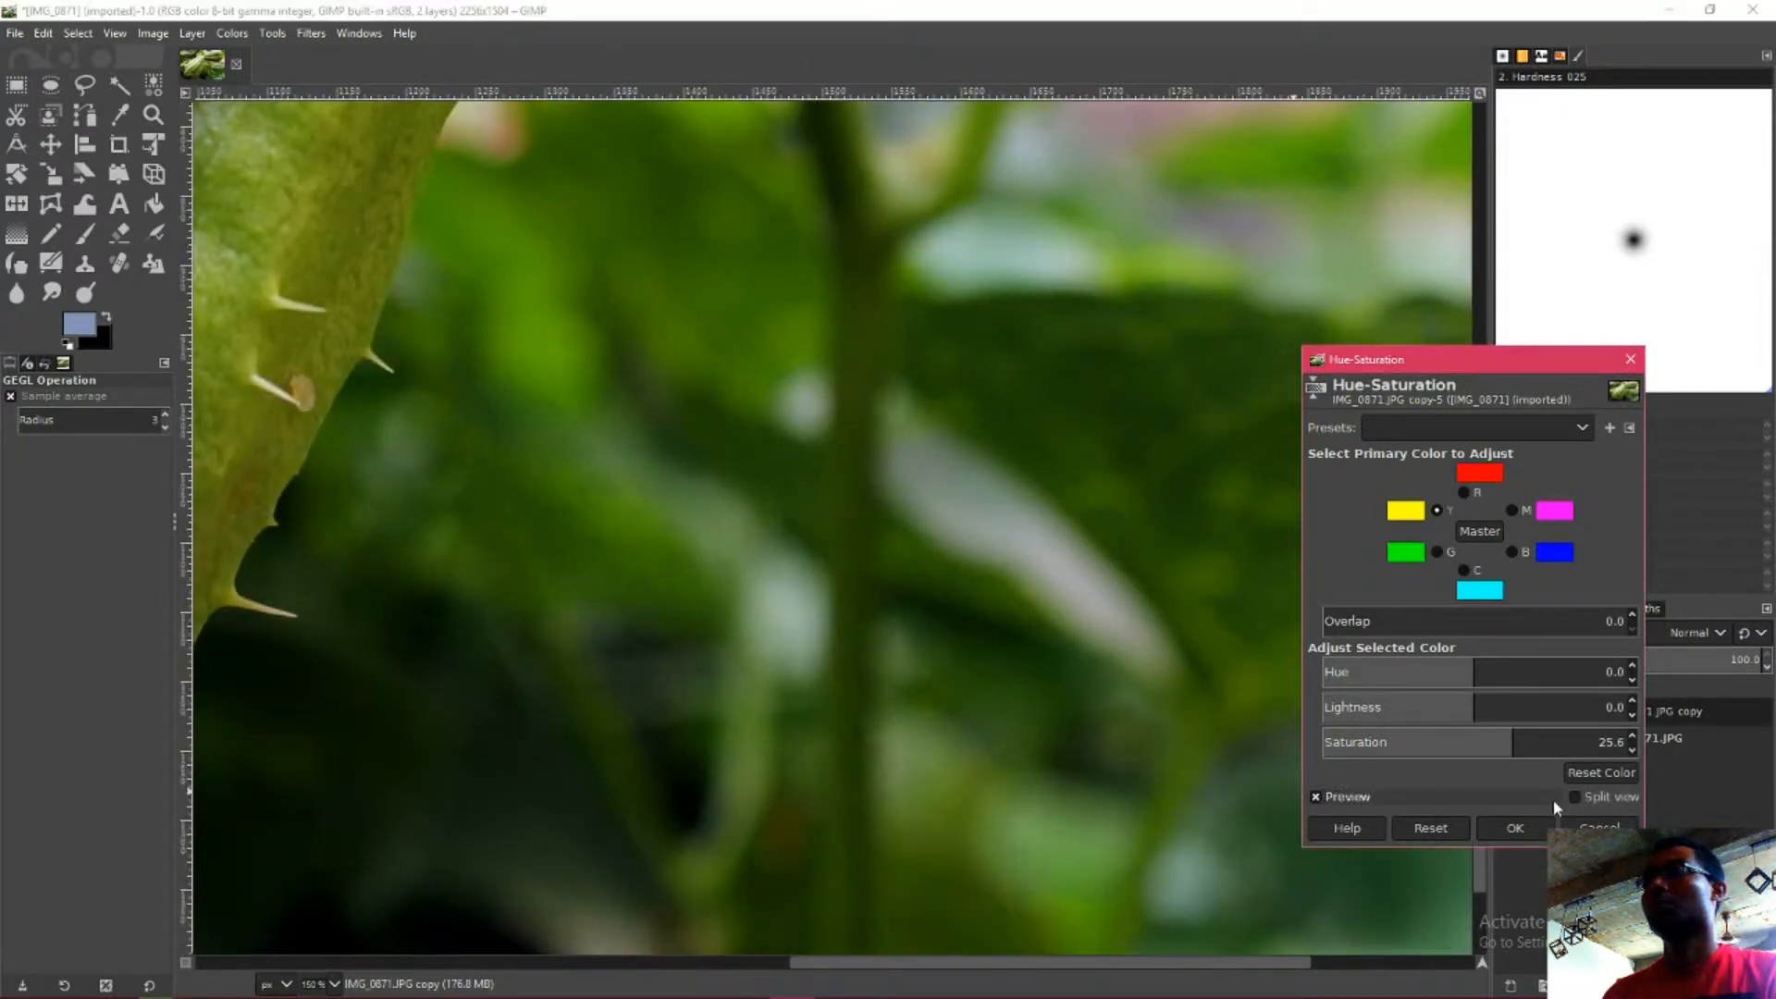
- Set the yellow primary color's saturation to 15.6 and compare the image with the preview on and off
{"action": "key", "text": "BackSpace"}
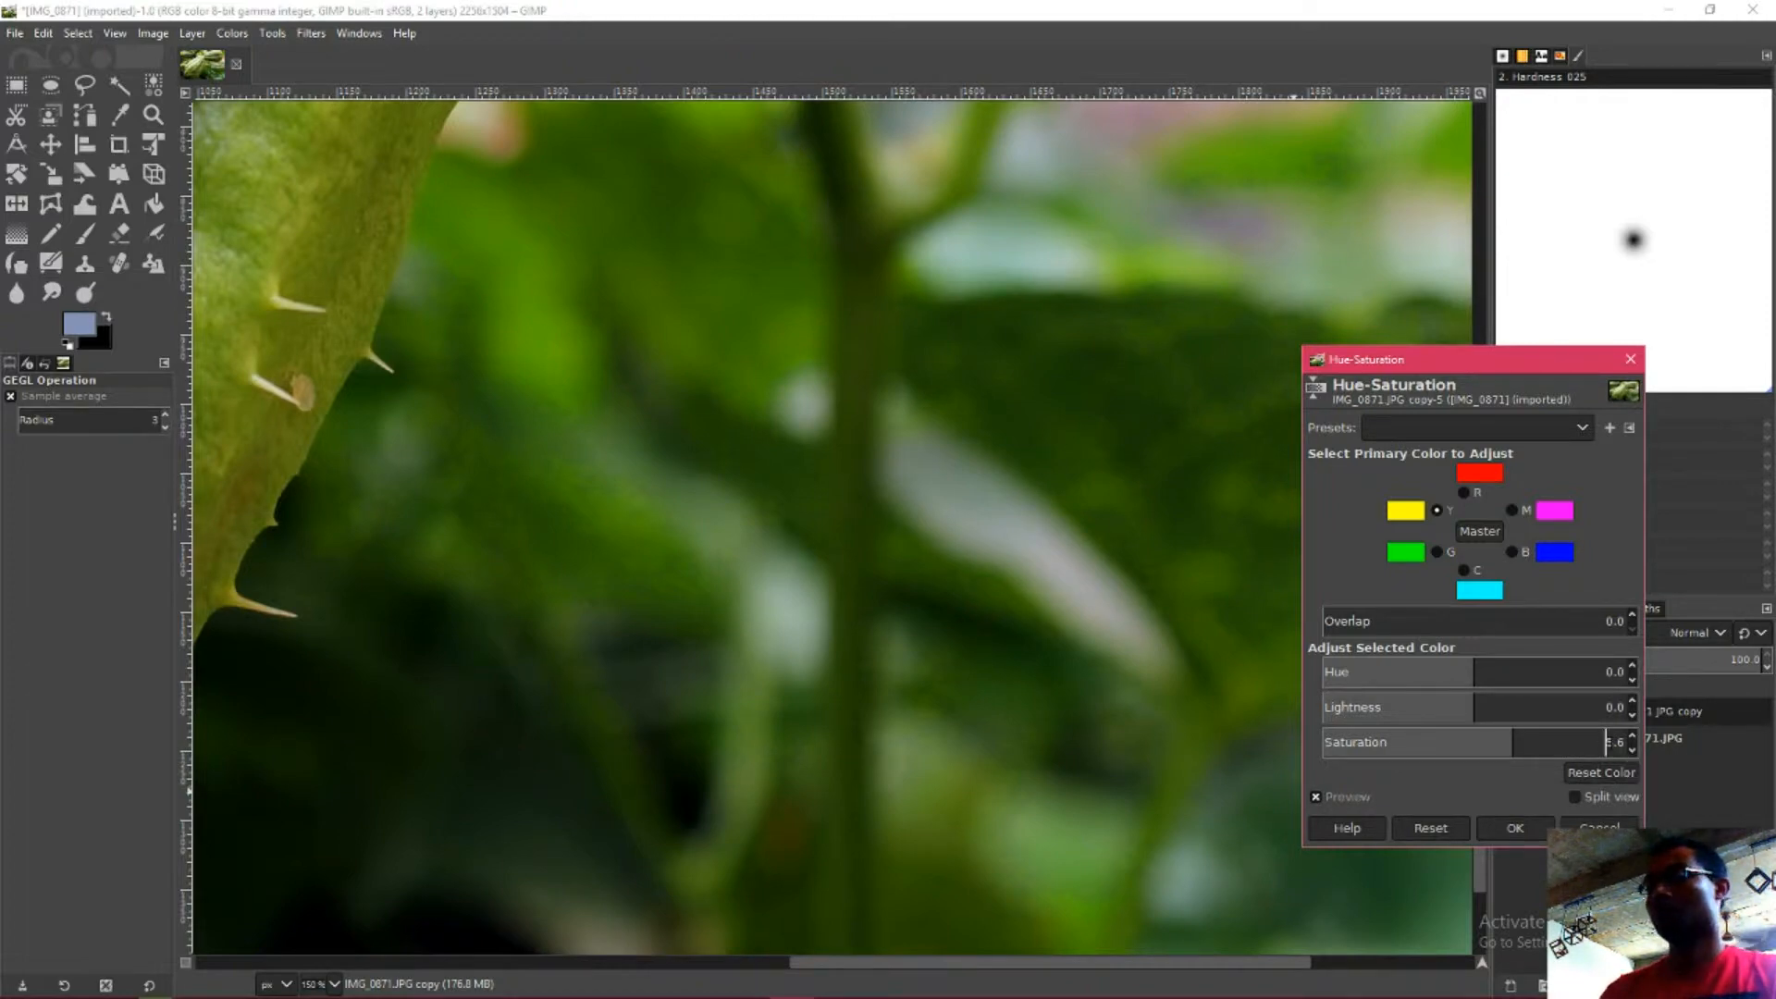
{"action": "type", "text": "1"}
{"action": "key", "text": "Return"}
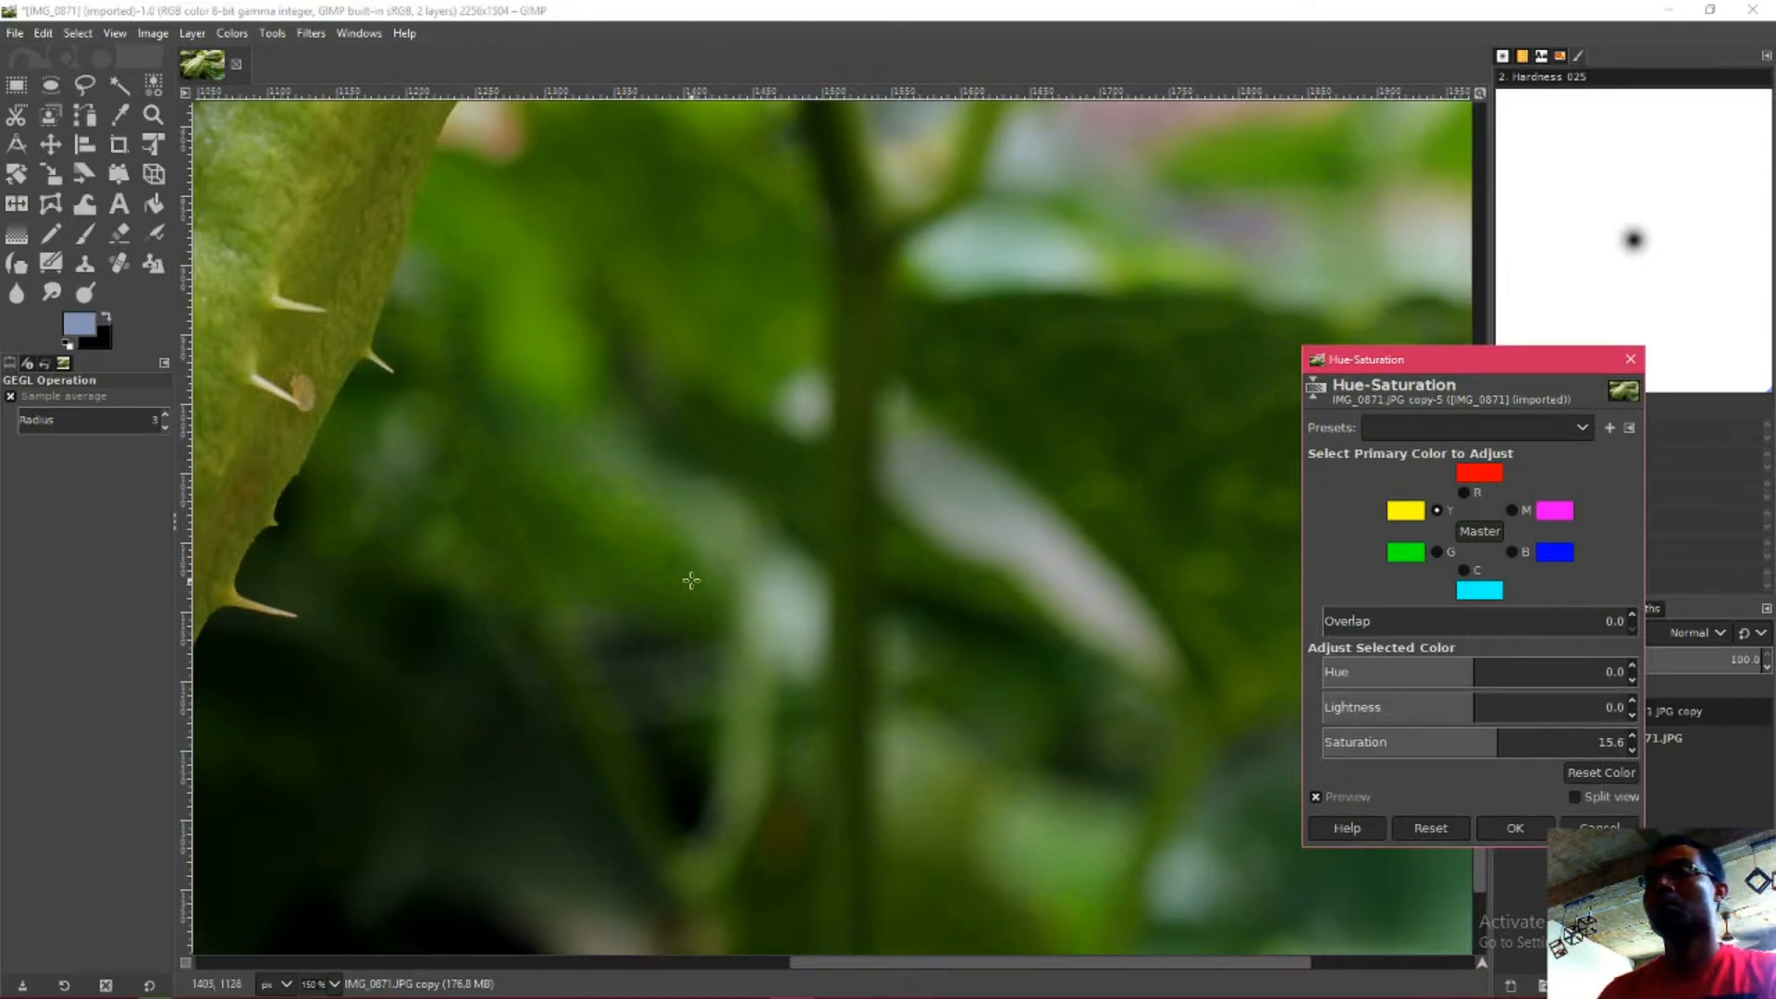
{"action": "scroll", "coordinate": [694, 581], "scroll_direction": "down", "scroll_amount": 3}
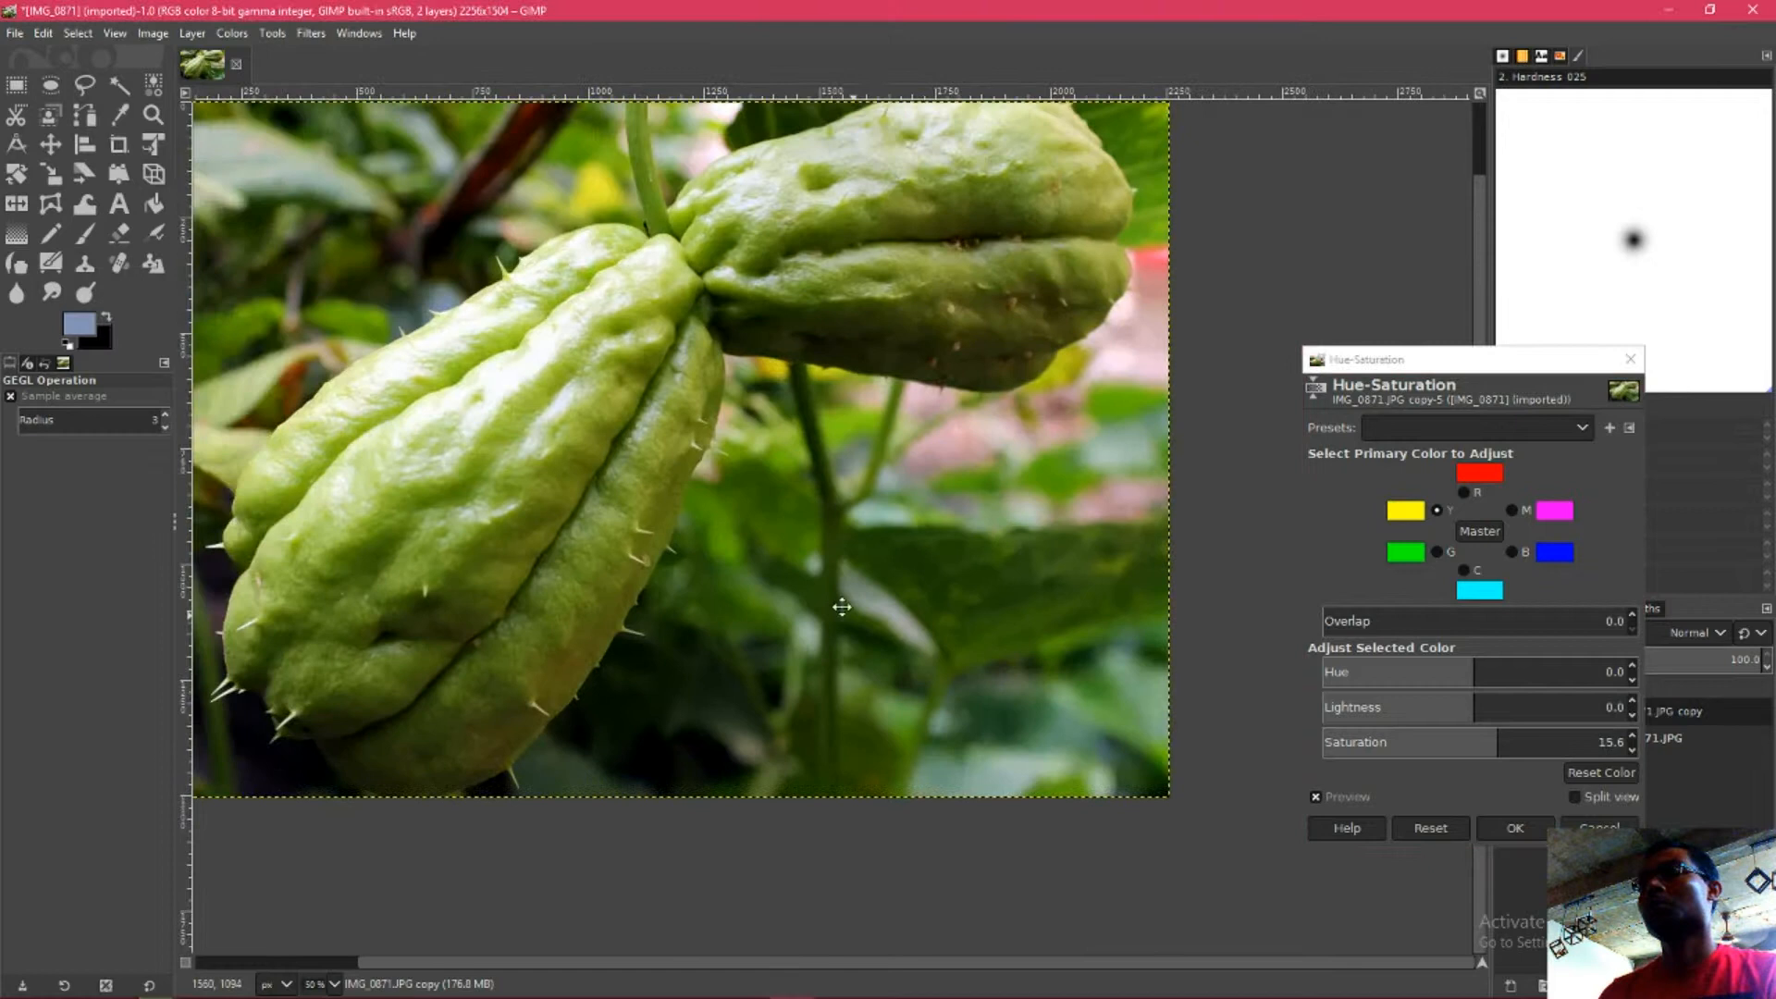
{"action": "left_click_drag", "start_coordinate": [841, 607], "coordinate": [1083, 783]}
{"action": "left_click", "coordinate": [1318, 792]}
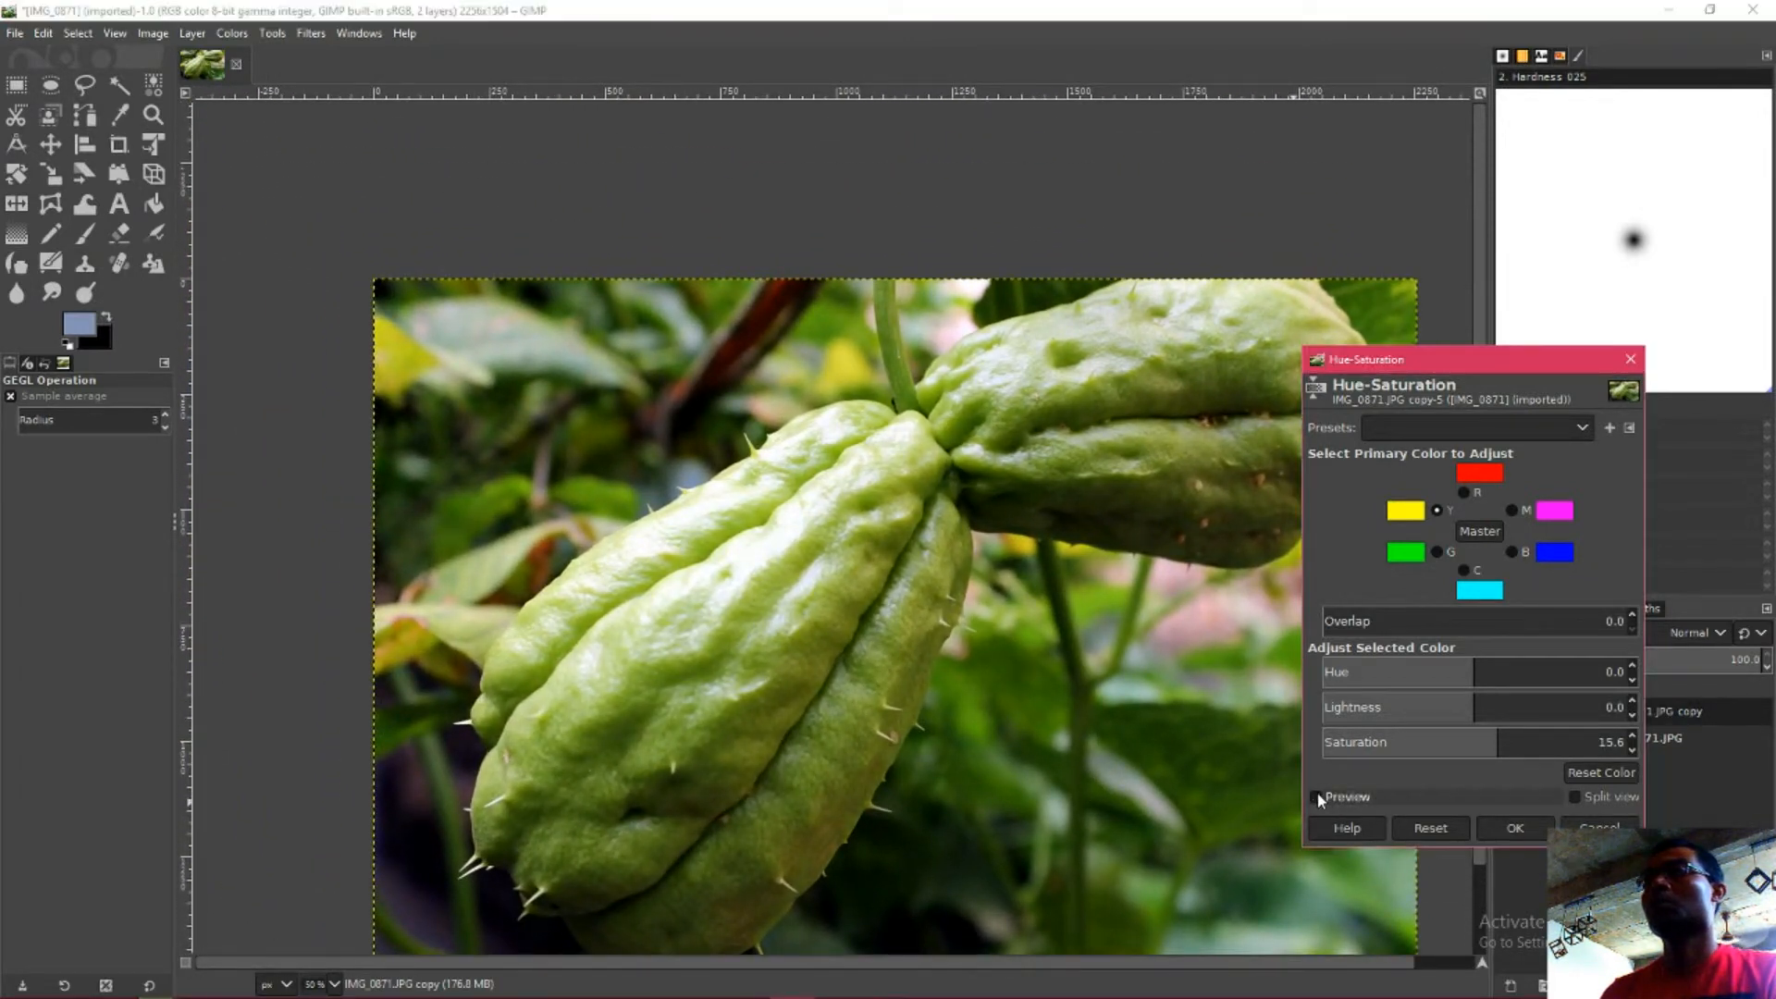
{"action": "left_click", "coordinate": [1317, 795]}
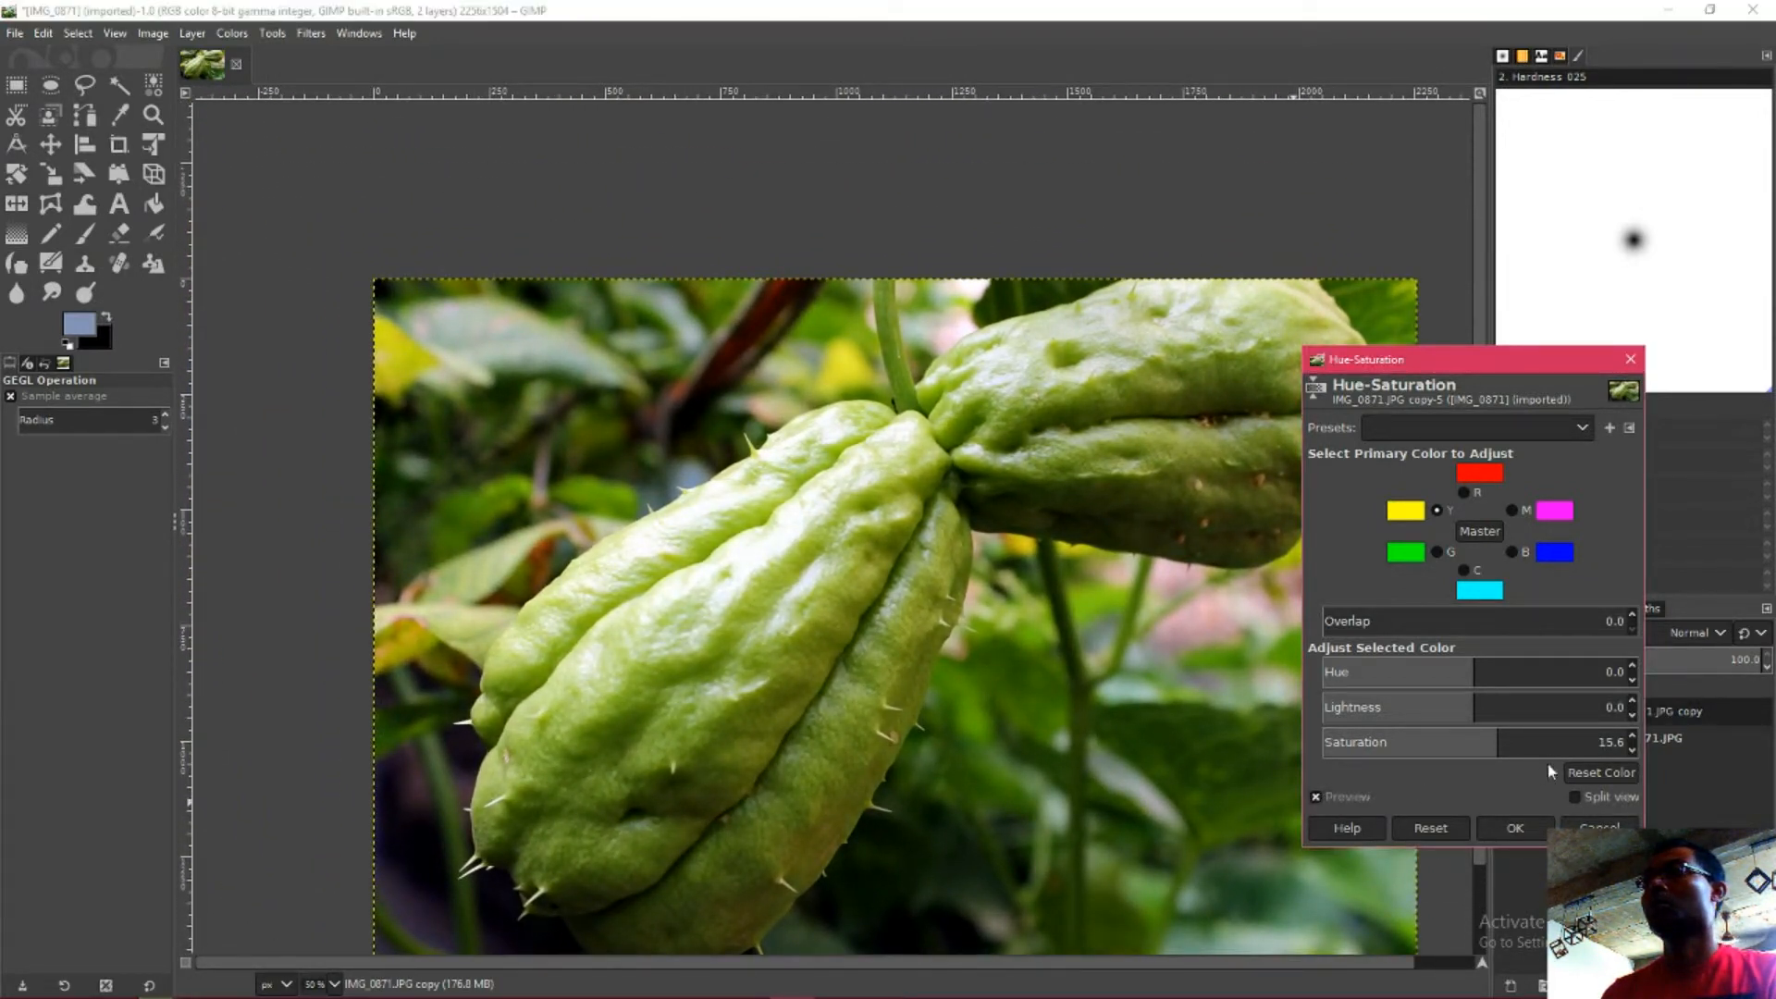
- Set the yellow primary color's saturation to 10.6 and check the whole image with and without the preview
{"action": "key", "text": "Right"}
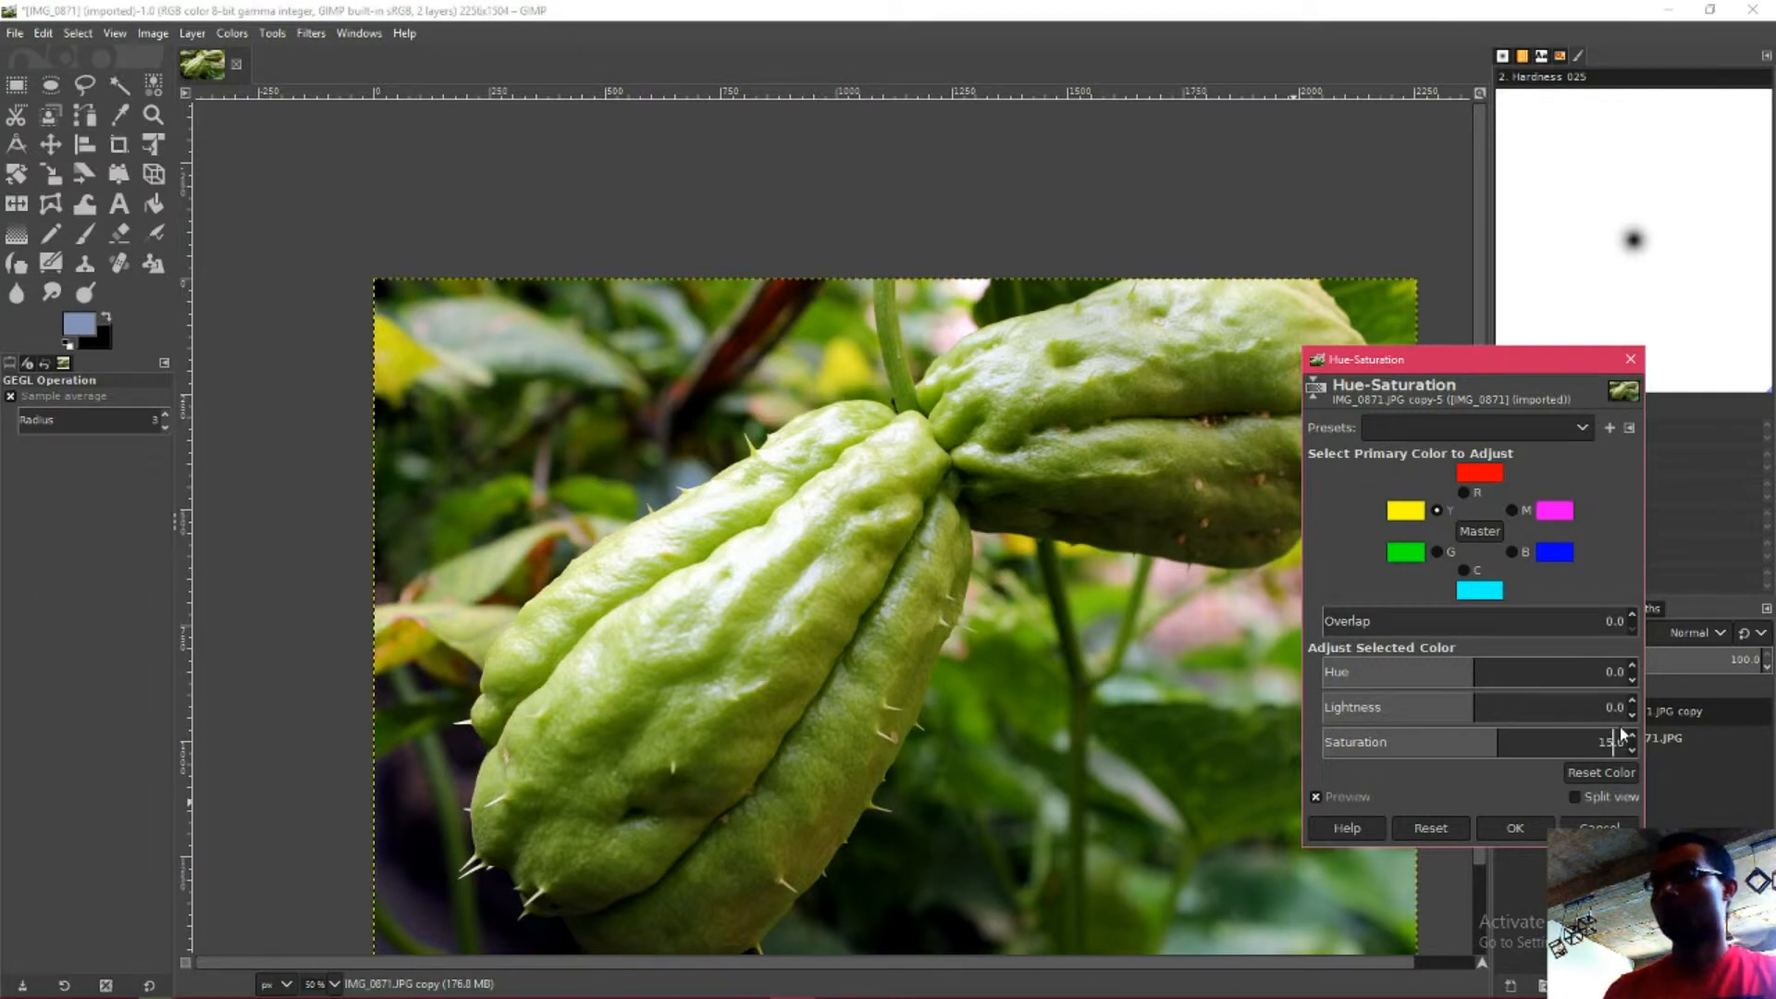
{"action": "type", "text": "0"}
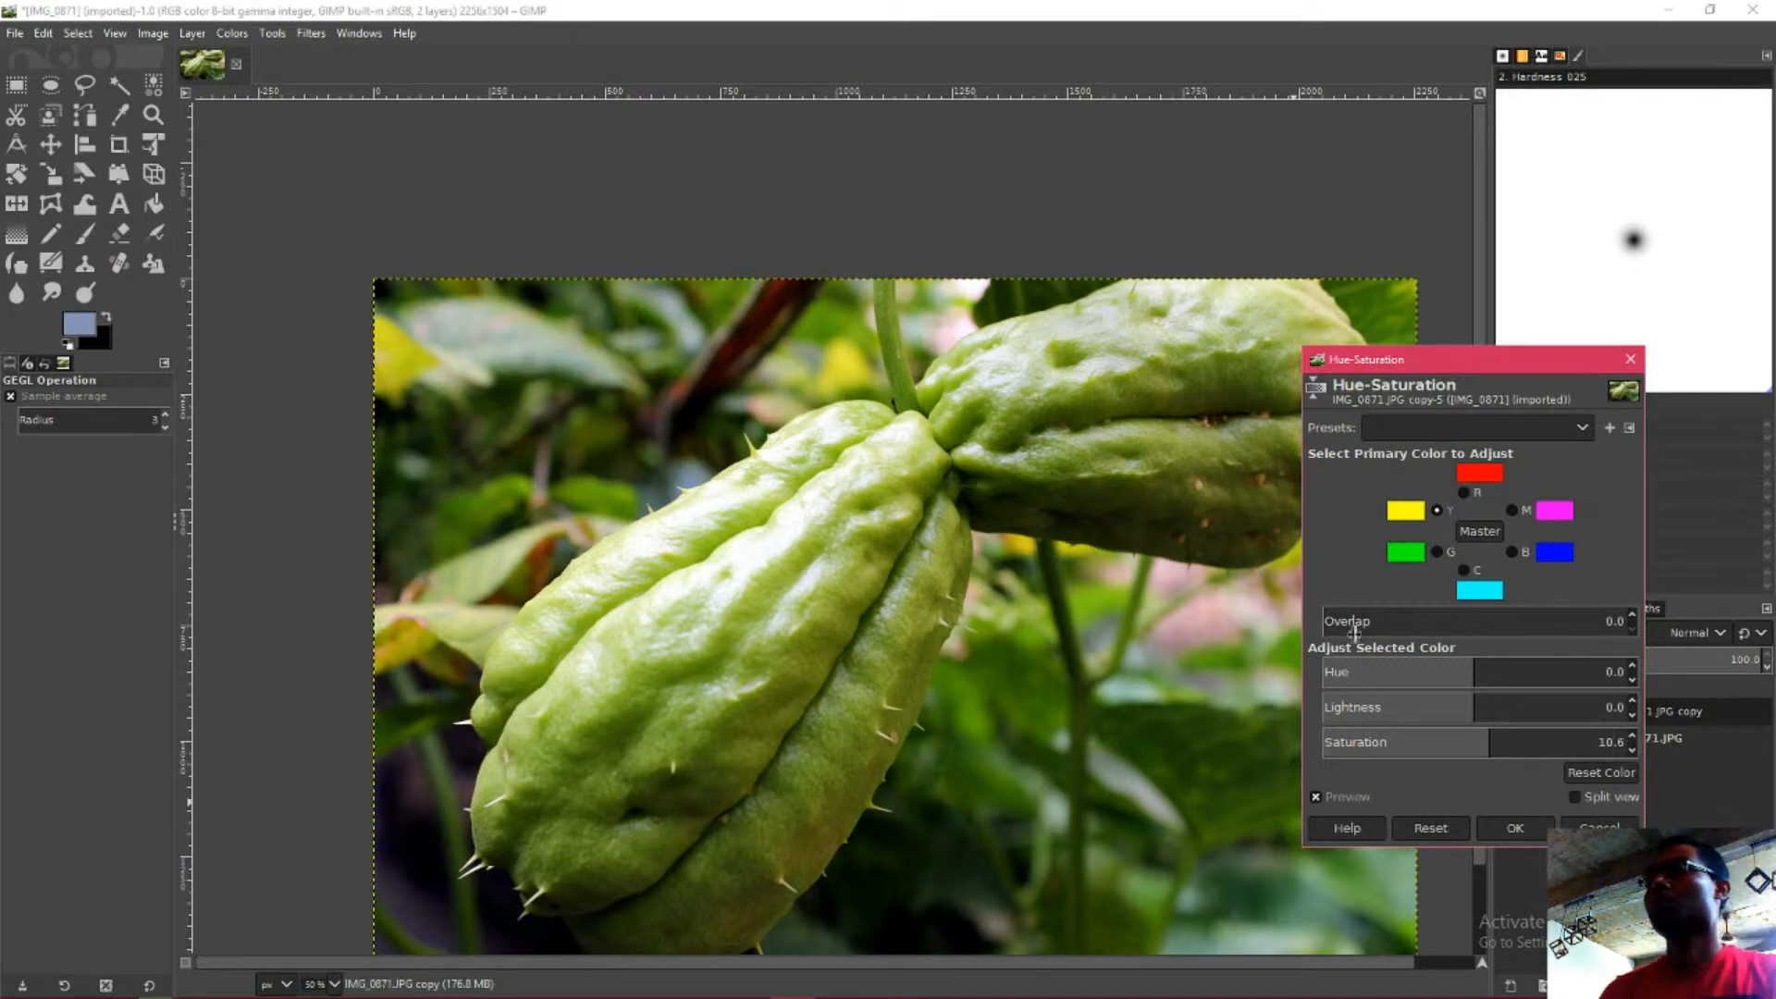
{"action": "left_click", "coordinate": [1315, 796]}
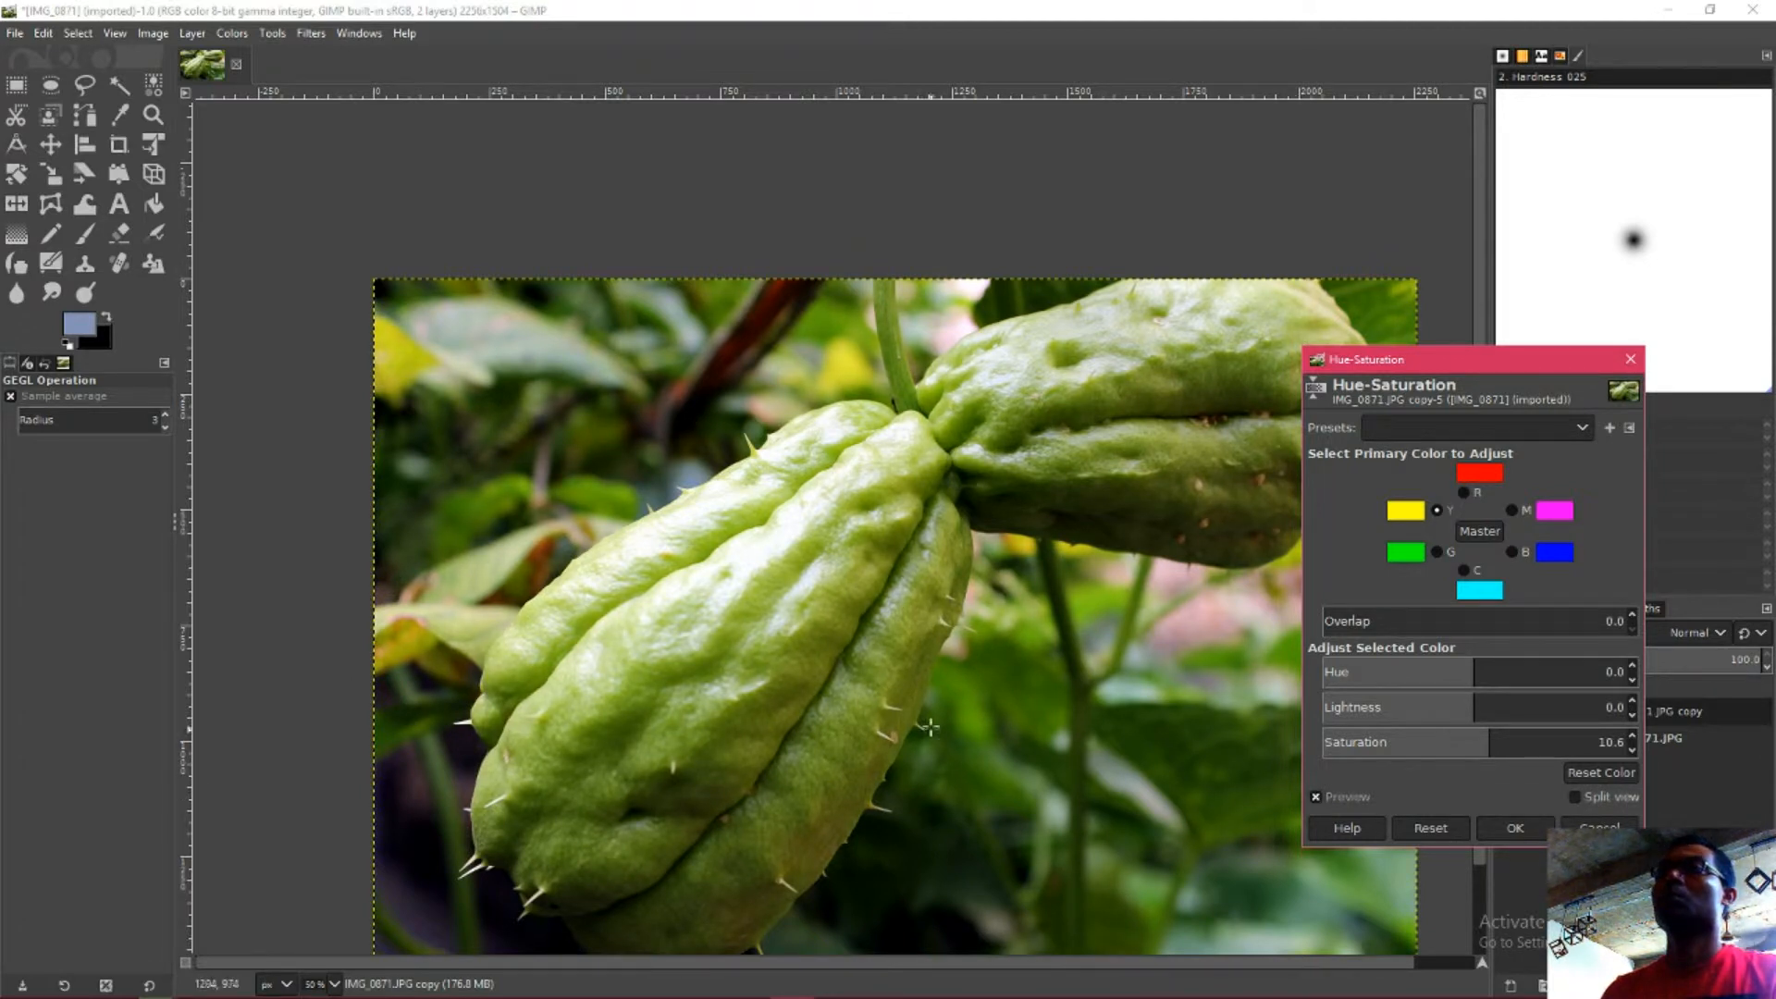
{"action": "left_click", "coordinate": [1317, 798]}
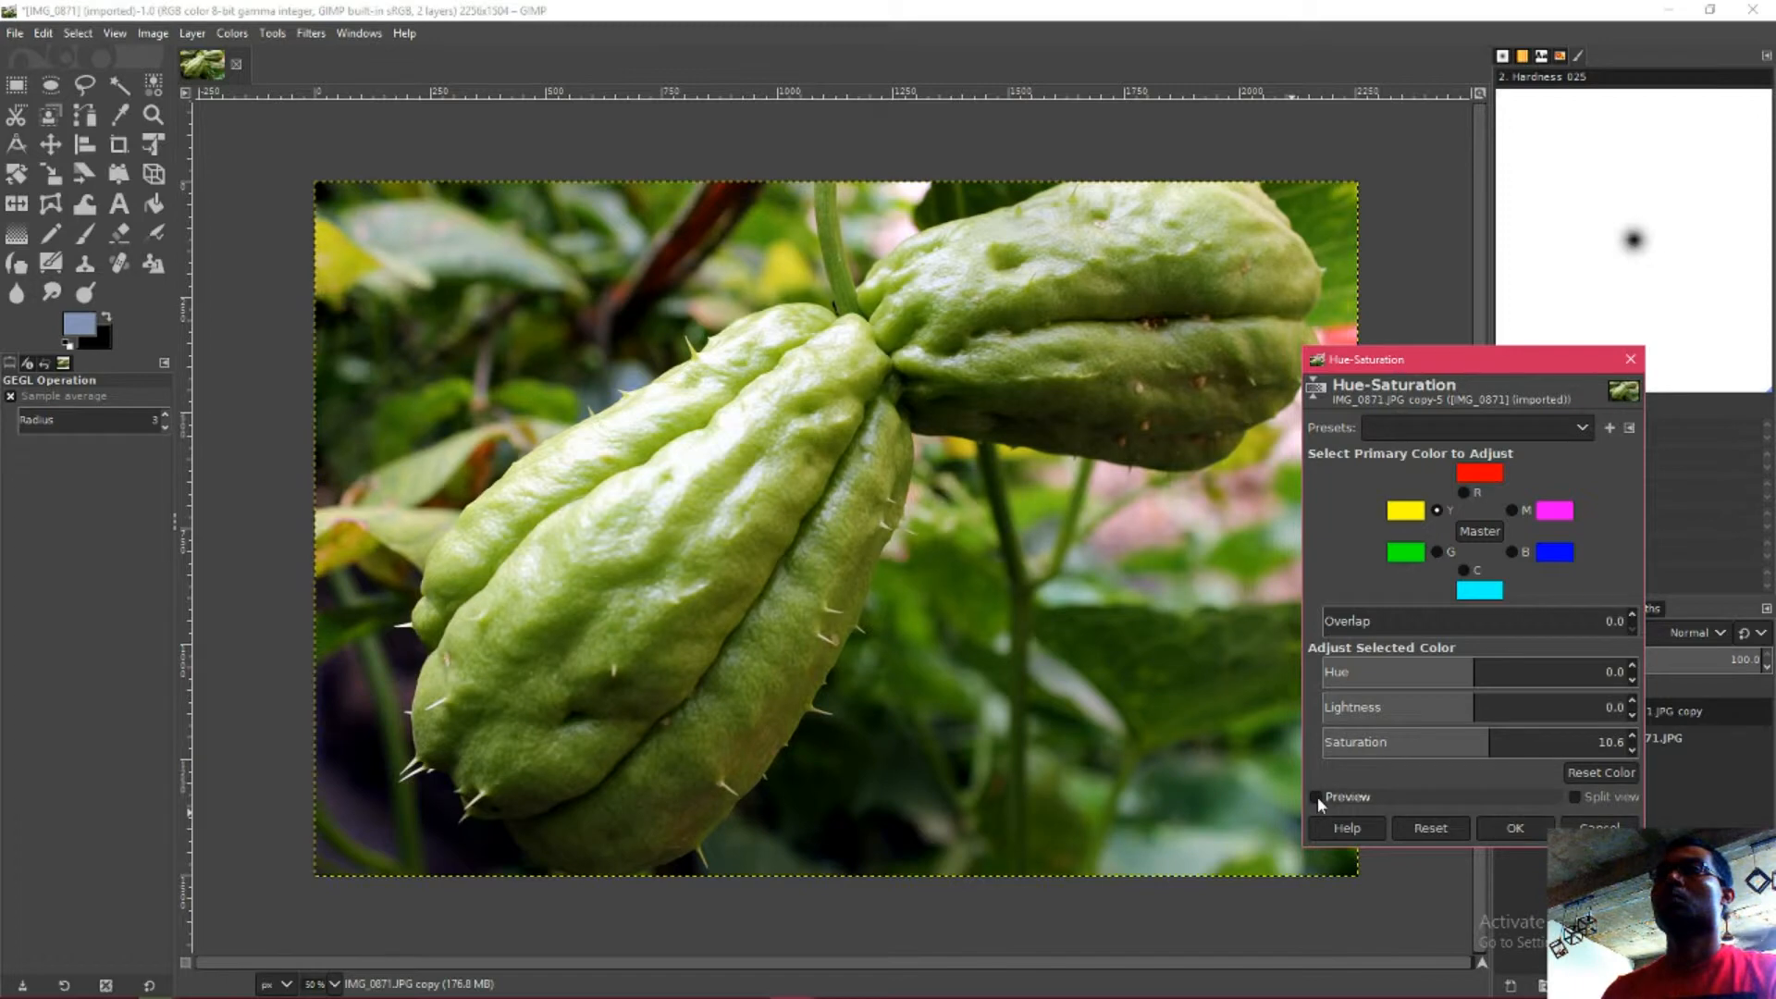
- Inspect the yellow leaf and the vegetable's spiny skin up close with the yellow saturation preview on and off
{"action": "scroll", "coordinate": [568, 553], "scroll_direction": "up", "scroll_amount": 4, "text": "ctrl"}
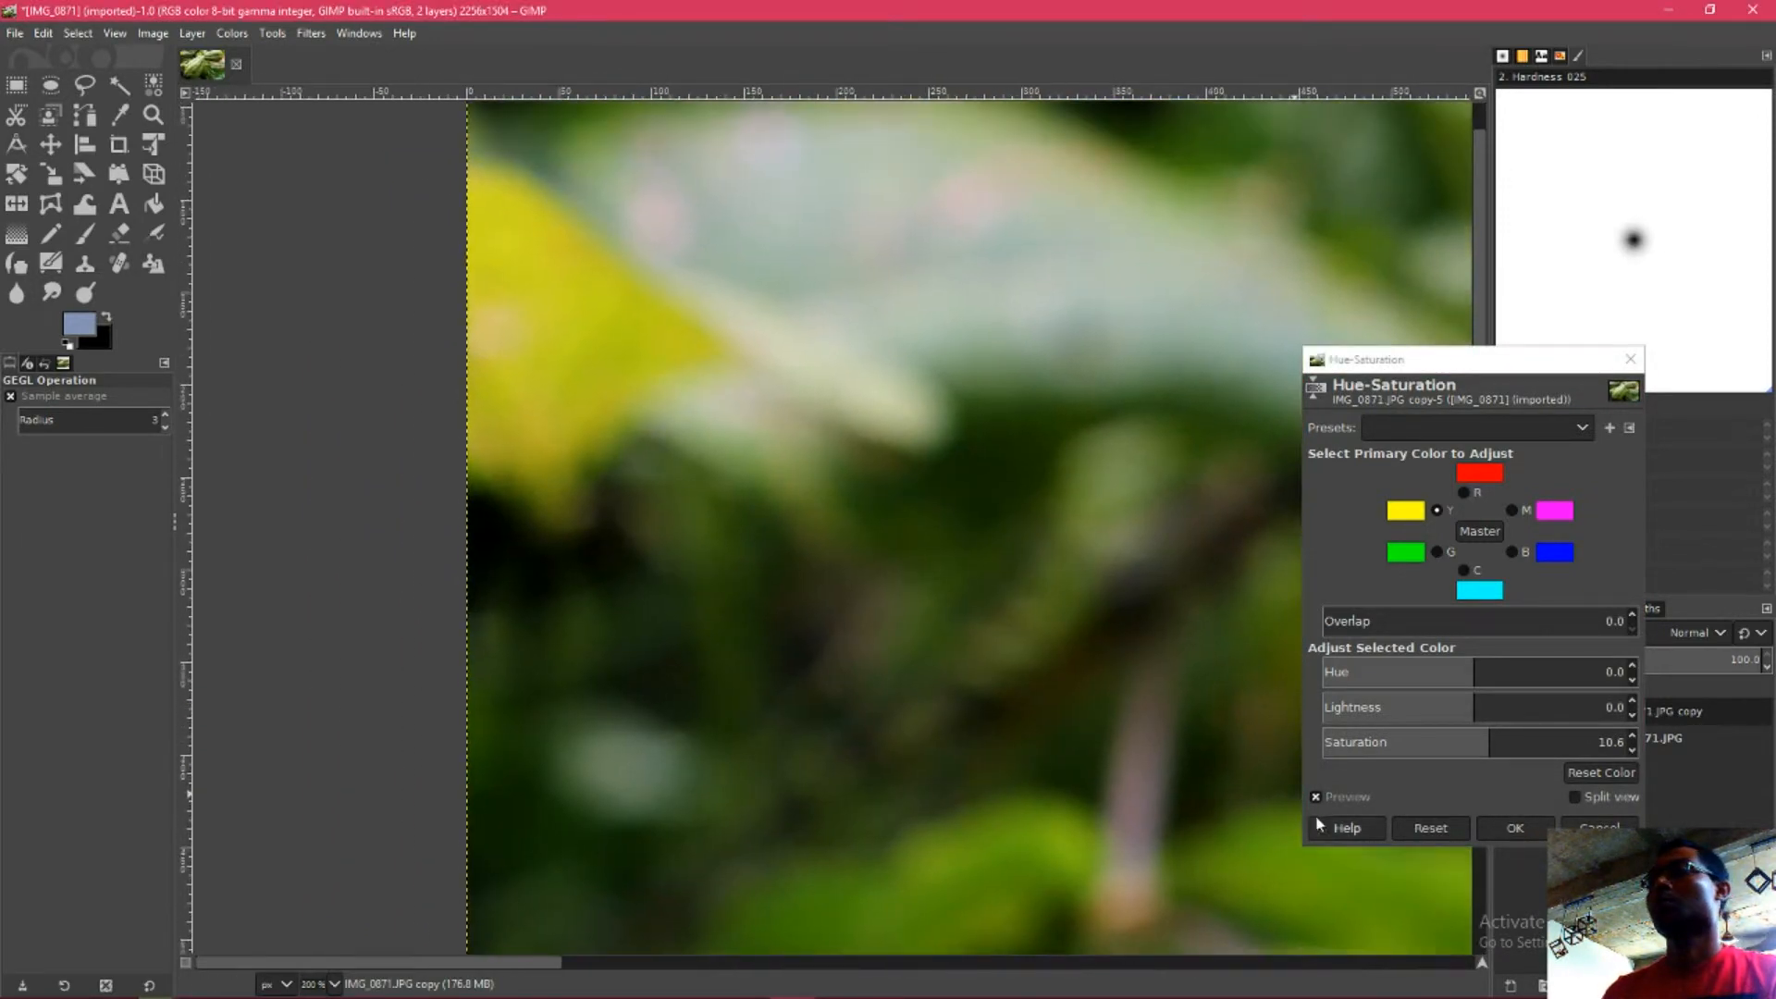
{"action": "left_click", "coordinate": [1318, 798]}
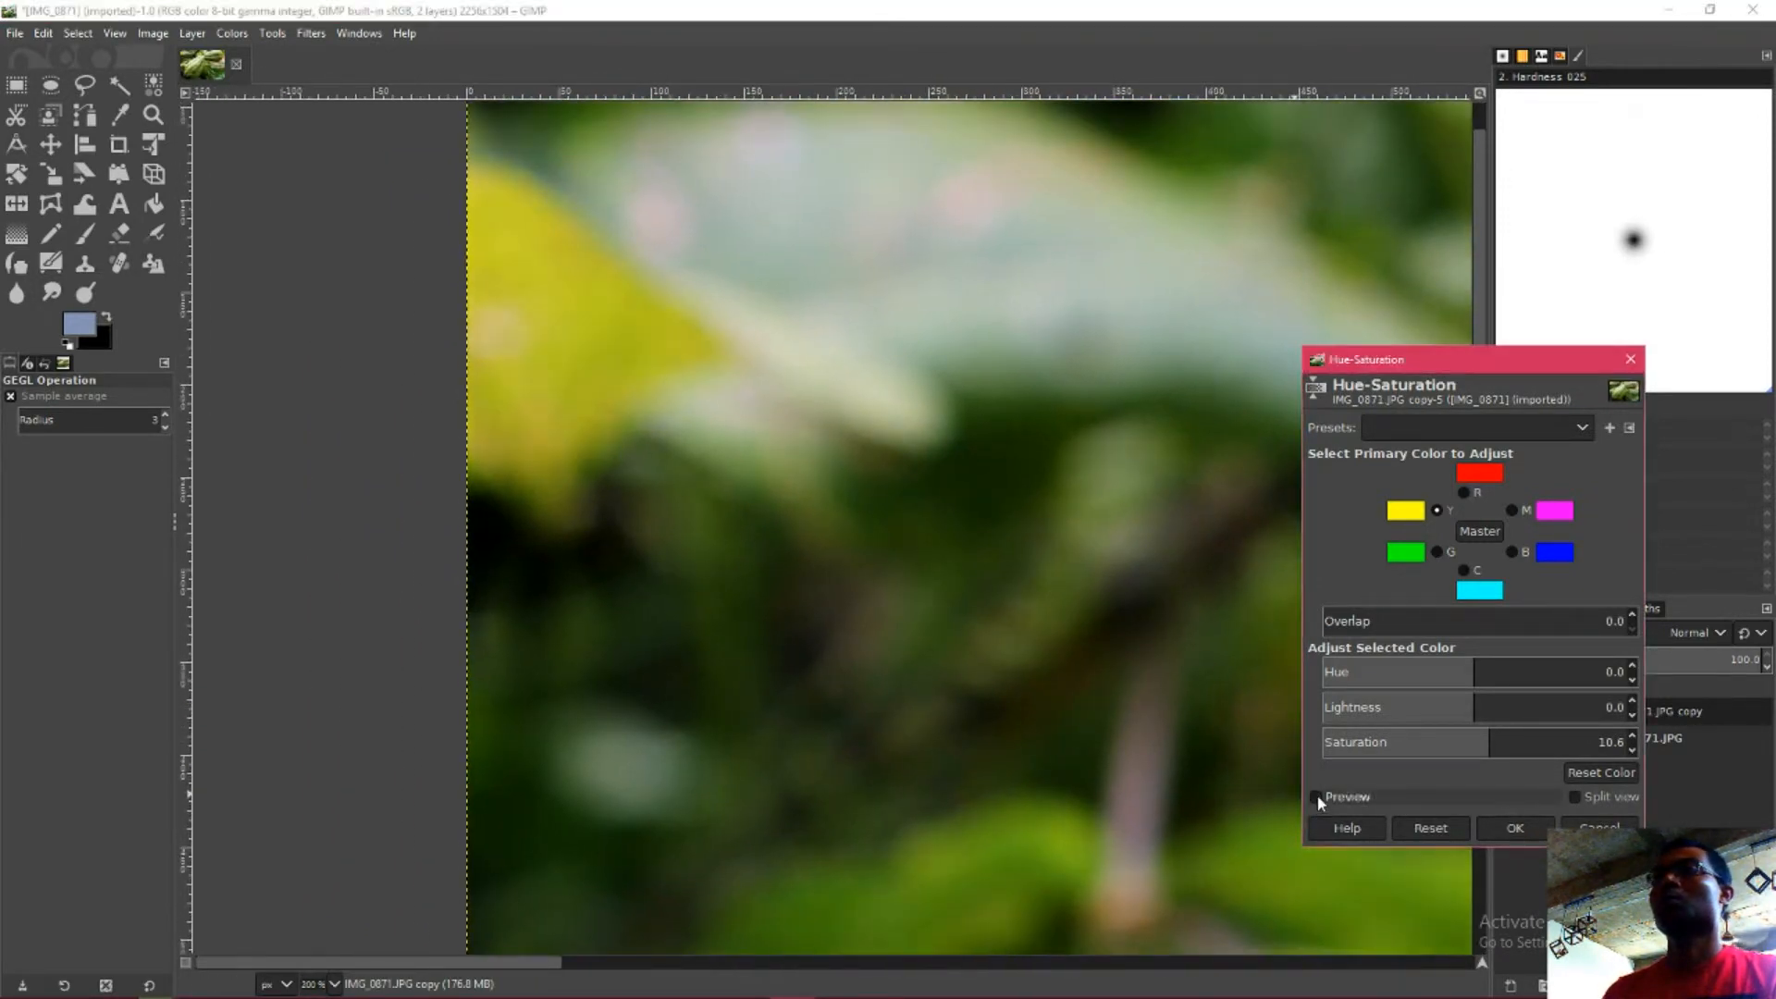
{"action": "left_click", "coordinate": [1317, 799]}
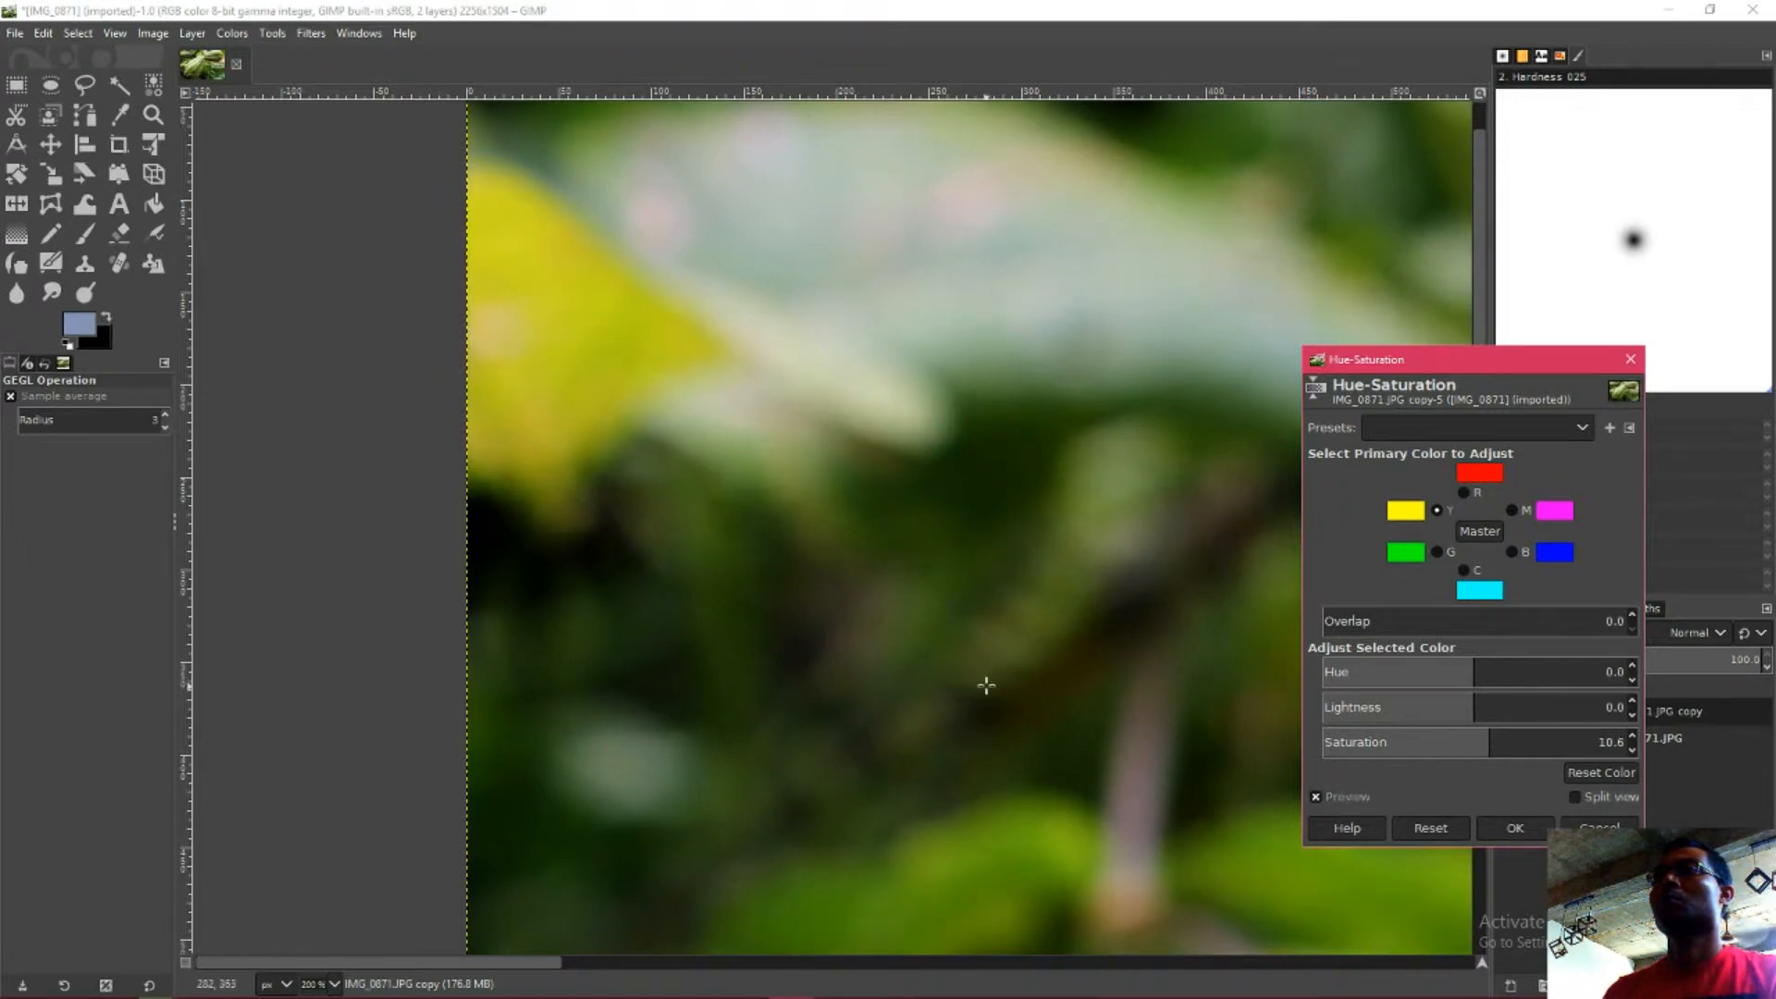
{"action": "scroll", "coordinate": [984, 682], "scroll_direction": "down", "scroll_amount": 3, "text": "ctrl"}
{"action": "scroll", "coordinate": [897, 645], "scroll_direction": "up", "scroll_amount": 3, "text": "ctrl"}
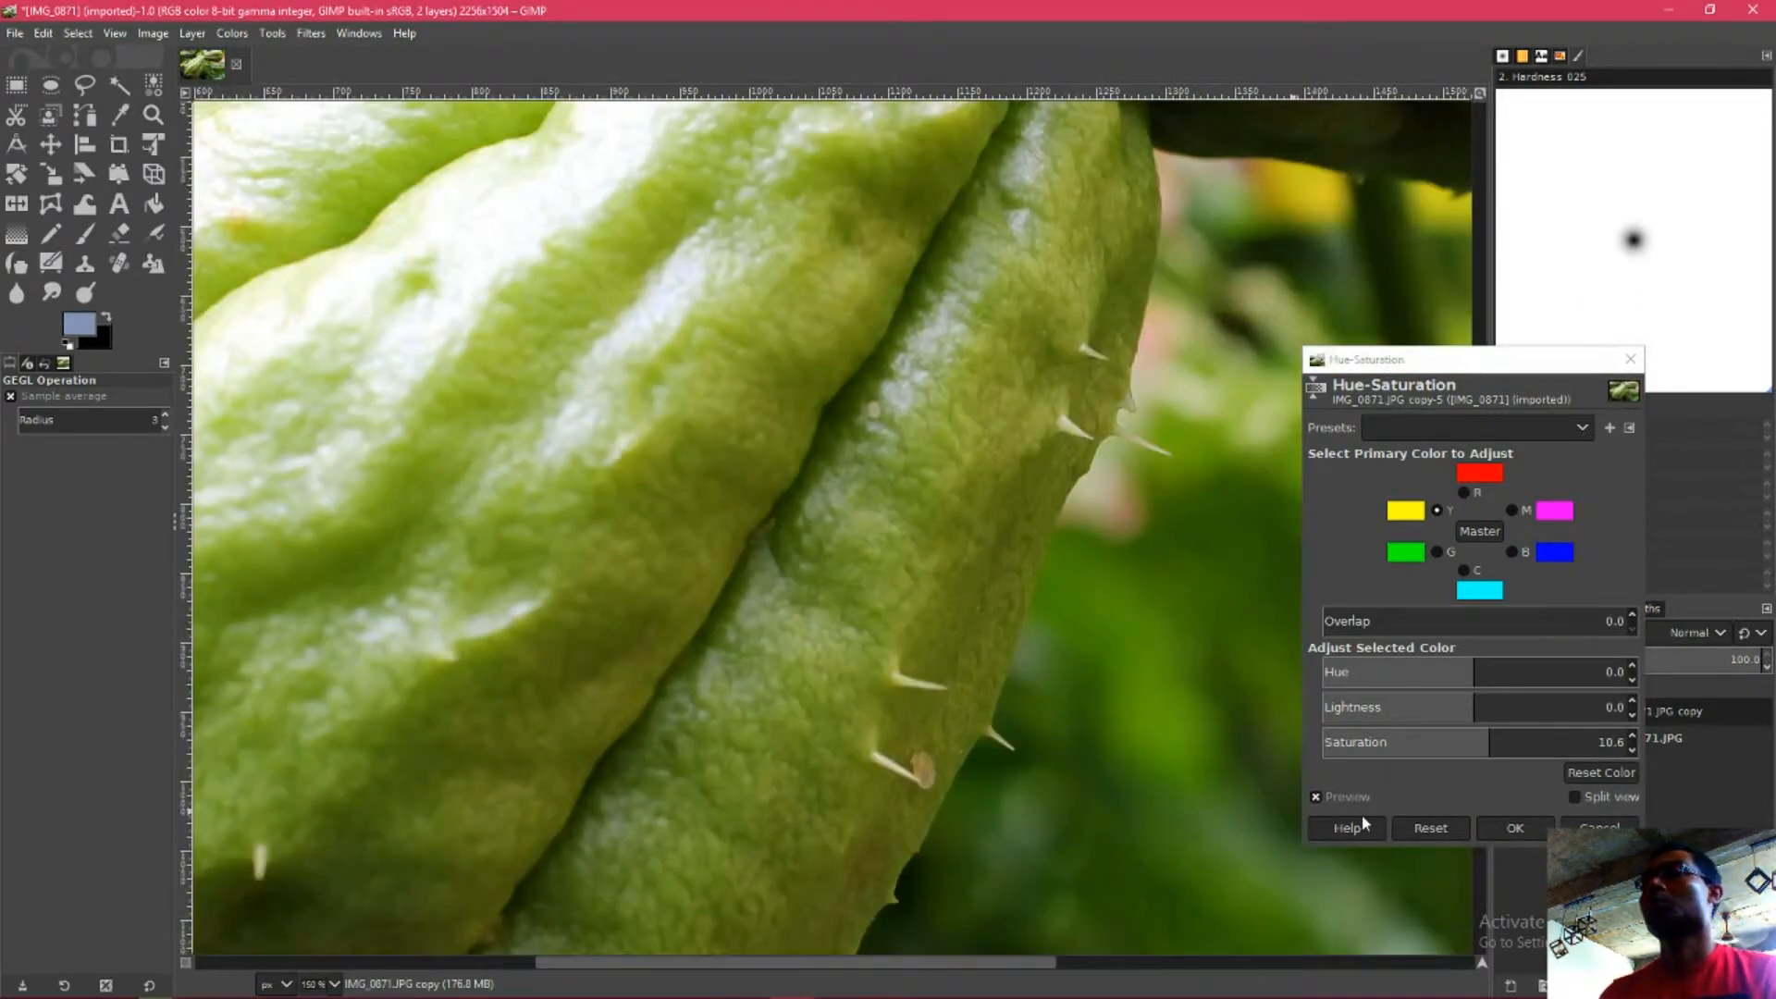
{"action": "left_click", "coordinate": [1315, 798]}
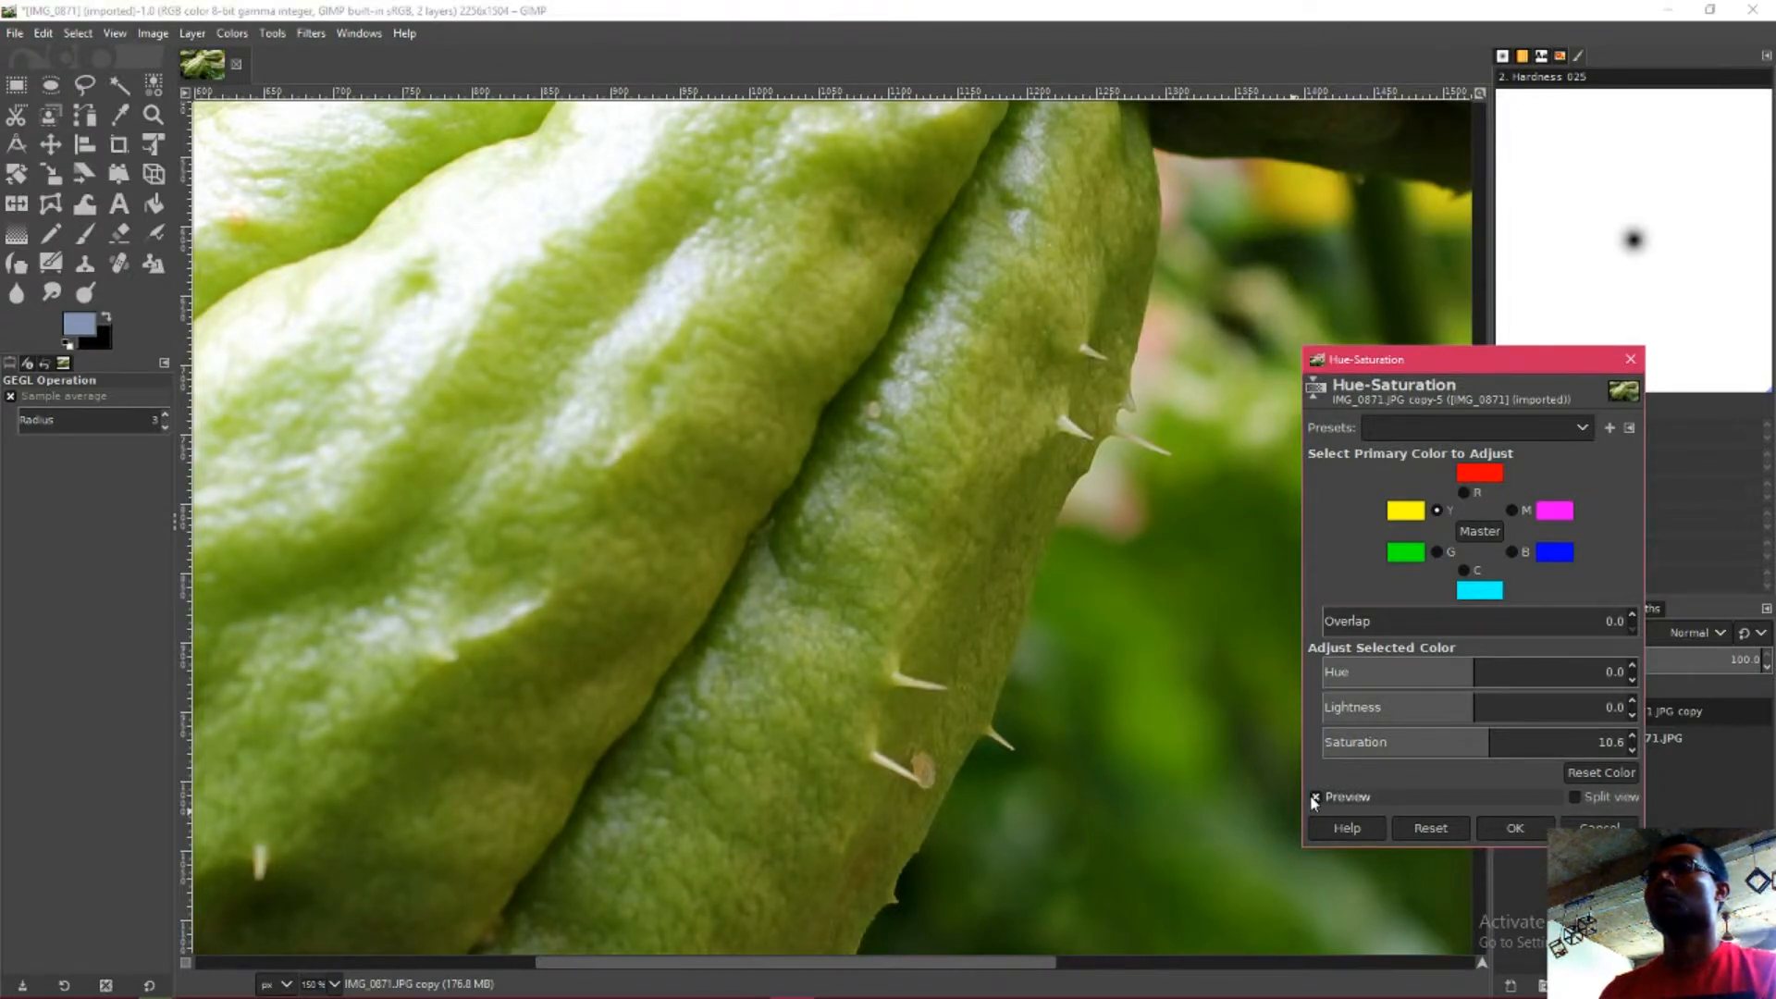
{"action": "left_click", "coordinate": [1313, 799]}
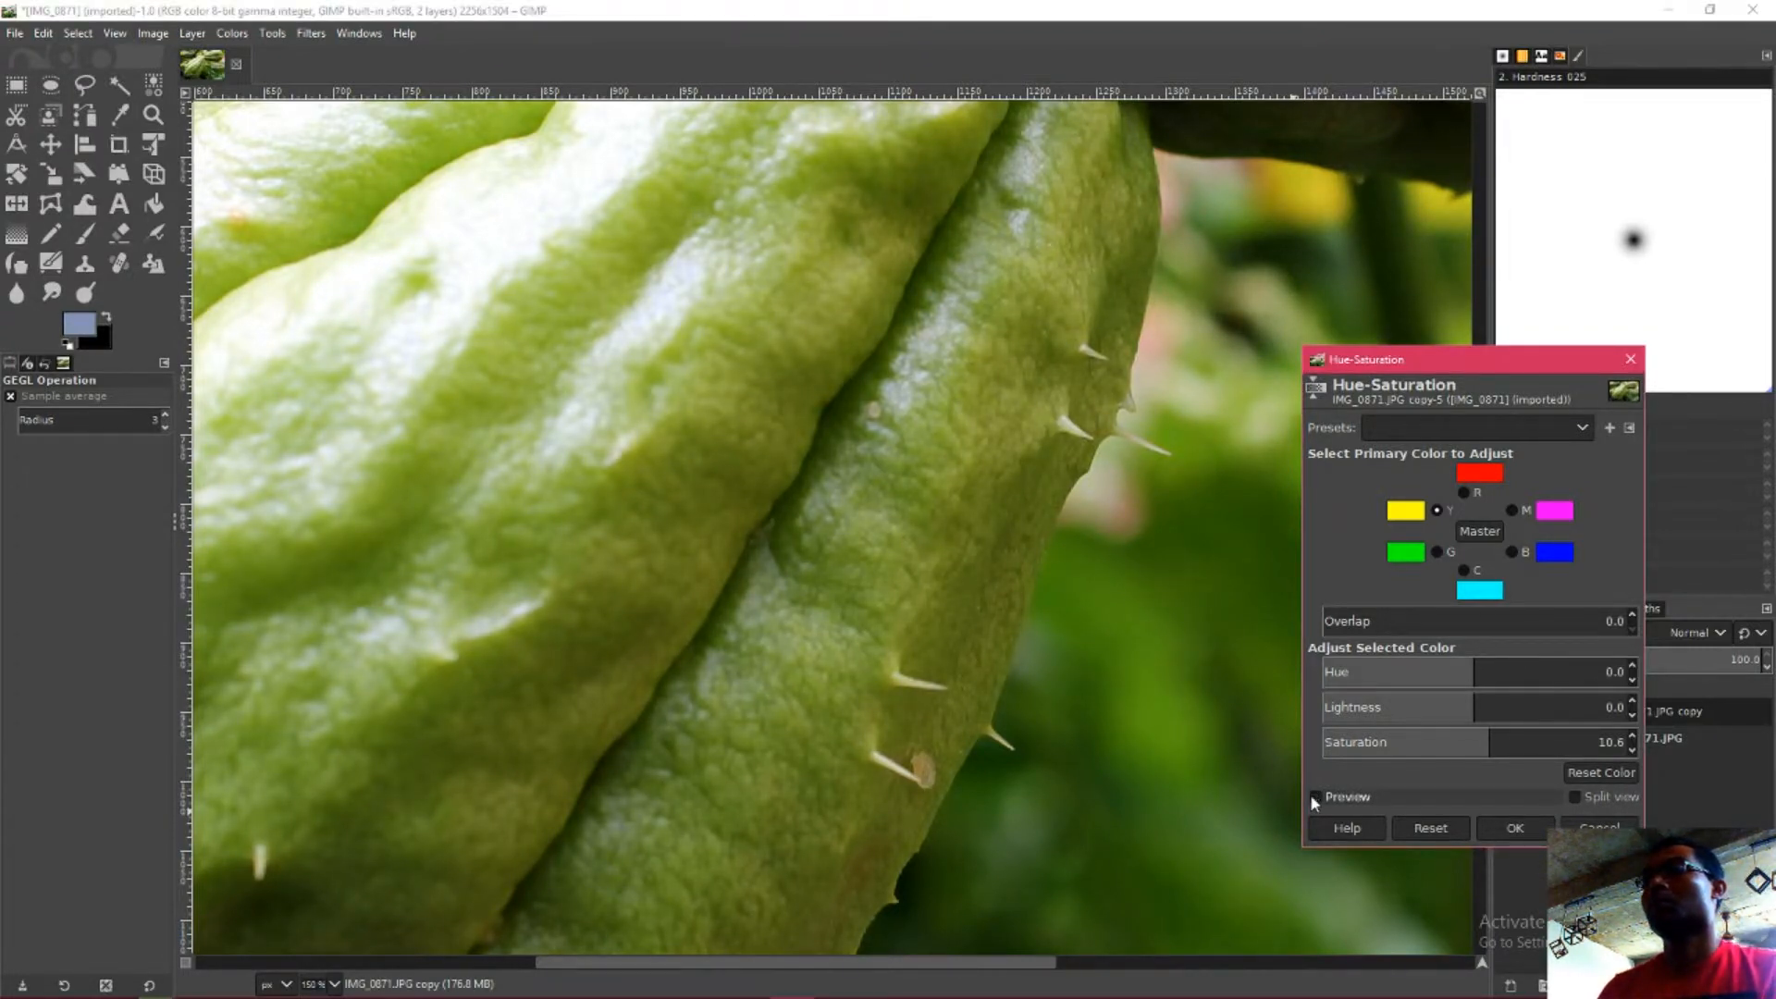
{"action": "left_click", "coordinate": [1311, 798]}
- Apply the yellow Hue-Saturation adjustment to the copied layer
{"action": "scroll", "coordinate": [1138, 736], "scroll_direction": "down", "scroll_amount": 4, "text": "ctrl"}
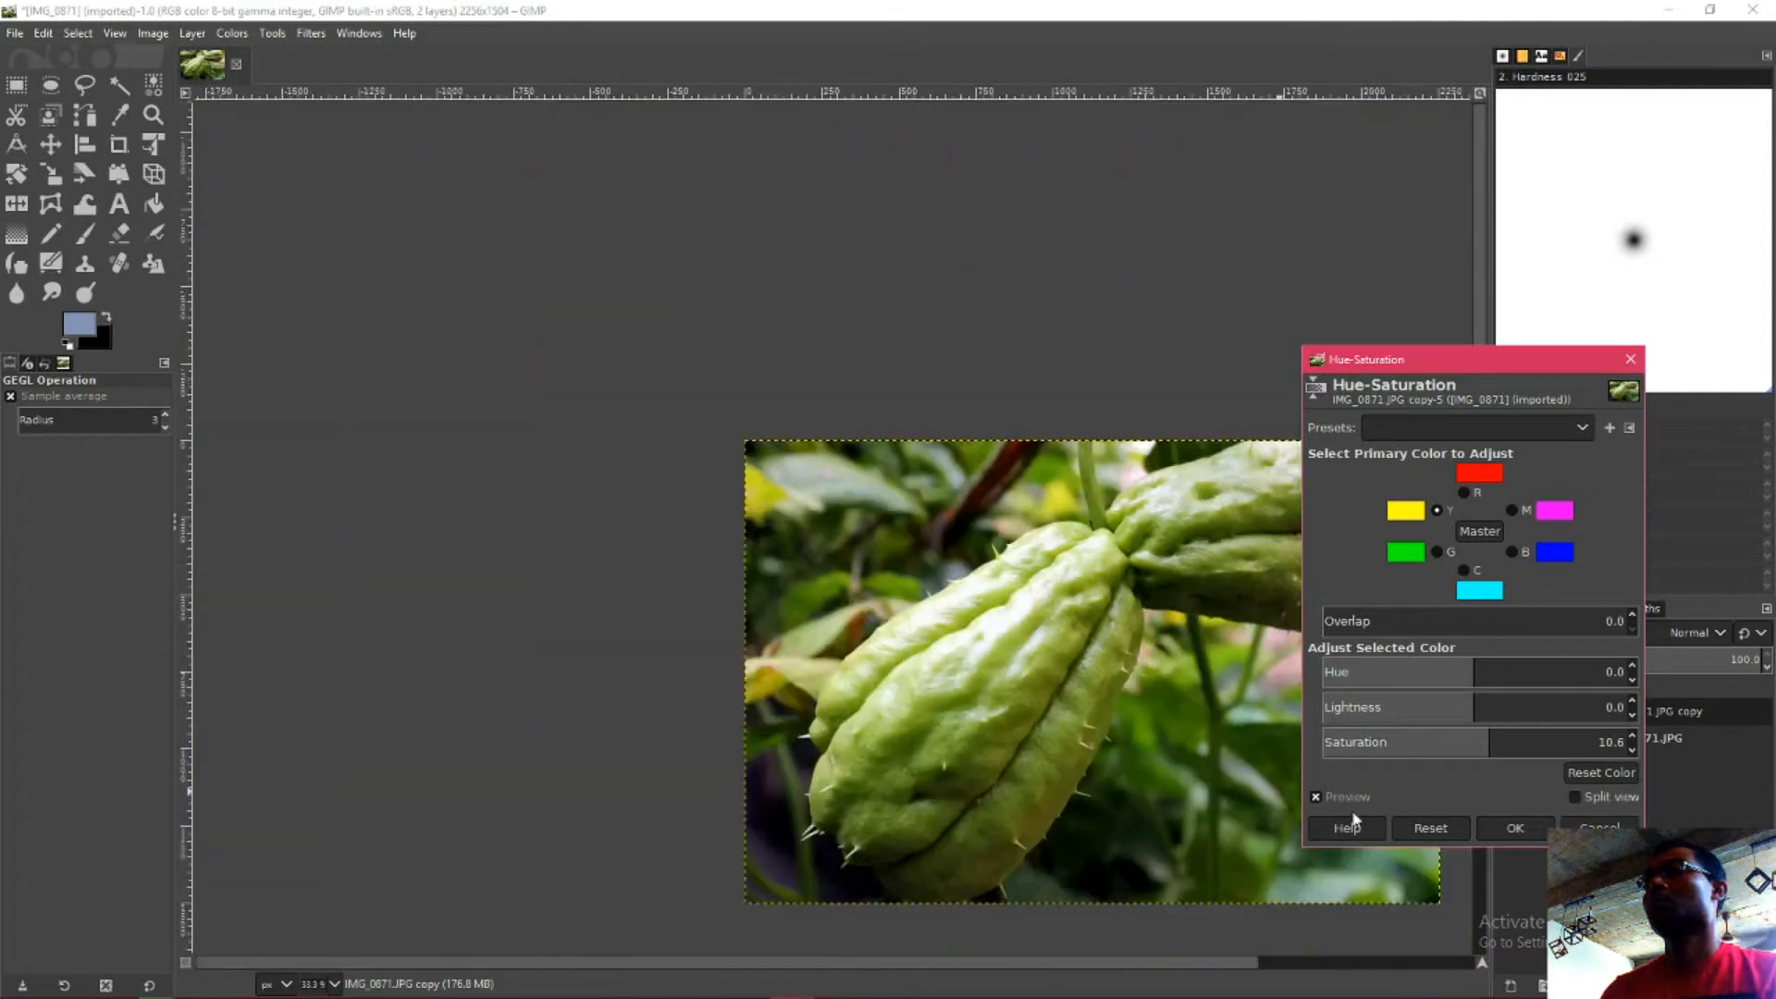
{"action": "left_click", "coordinate": [1515, 828]}
{"action": "scroll", "coordinate": [1025, 635], "scroll_direction": "up", "scroll_amount": 2, "text": "ctrl"}
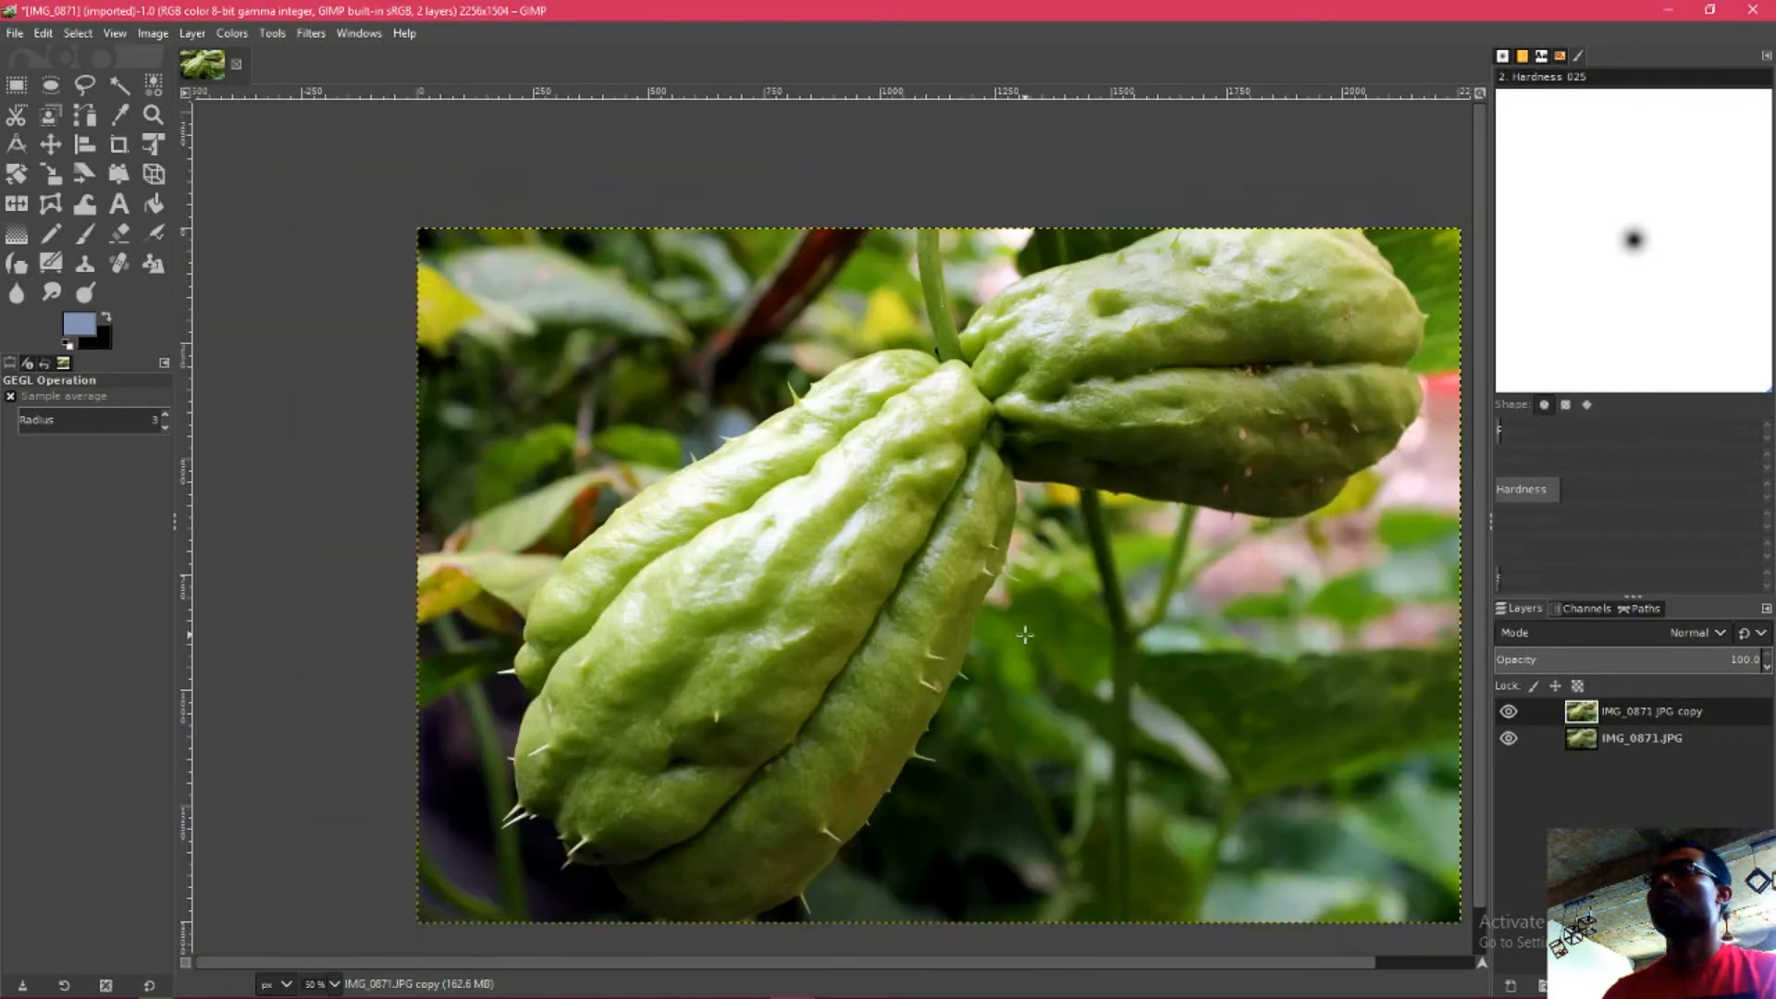
{"action": "scroll", "coordinate": [1025, 635], "scroll_direction": "up", "scroll_amount": 1, "text": "ctrl"}
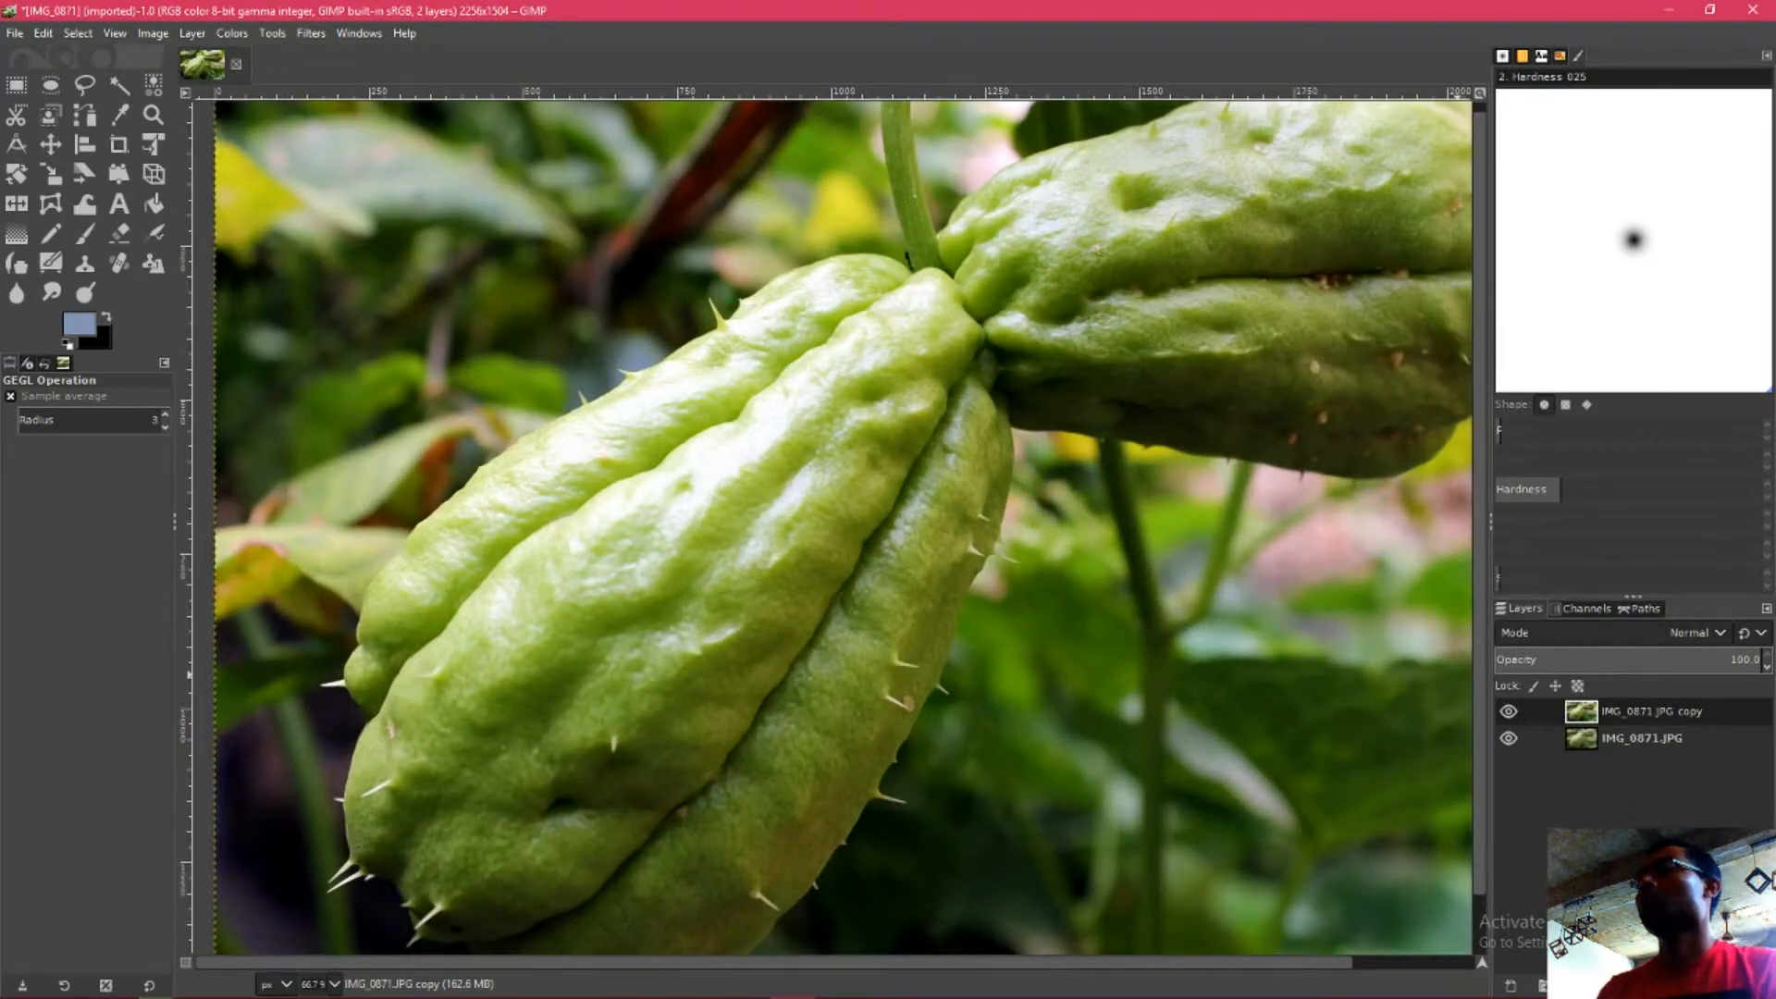
- Duplicate the adjusted copy layer as "sharpe" and hide the two layers beneath it
{"action": "left_click", "coordinate": [1650, 987]}
{"action": "double_click", "coordinate": [1629, 712]}
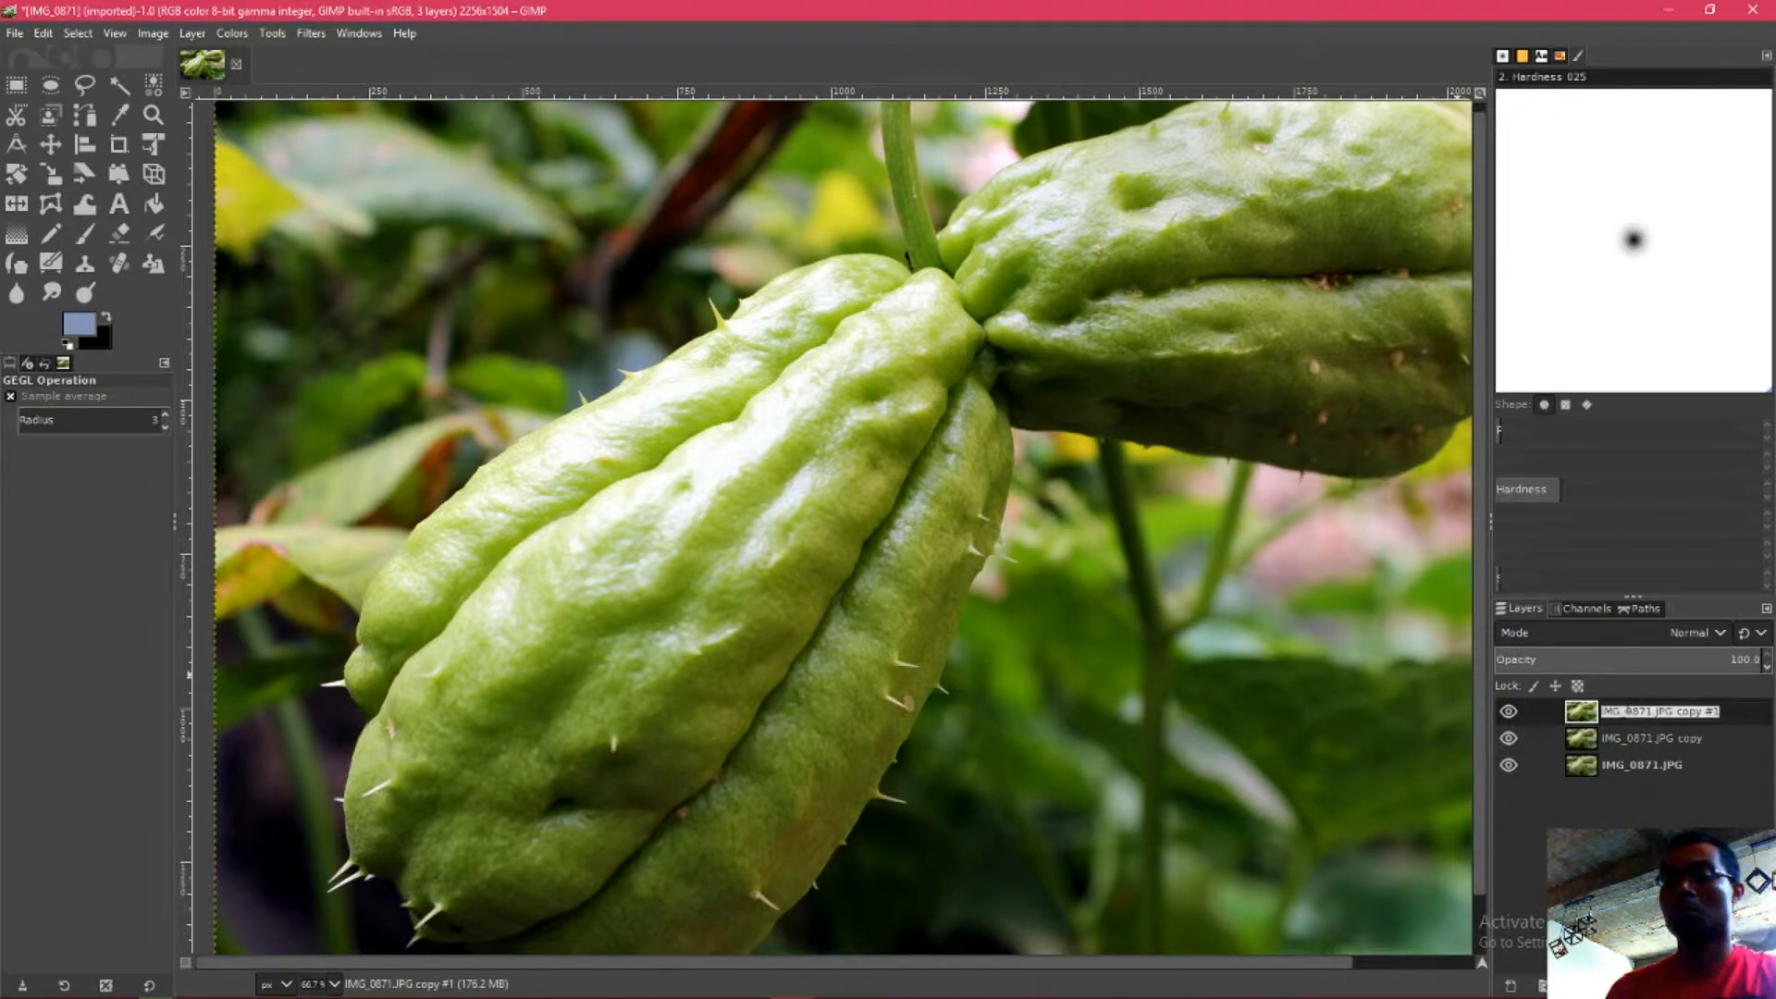
{"action": "type", "text": "sharpe"}
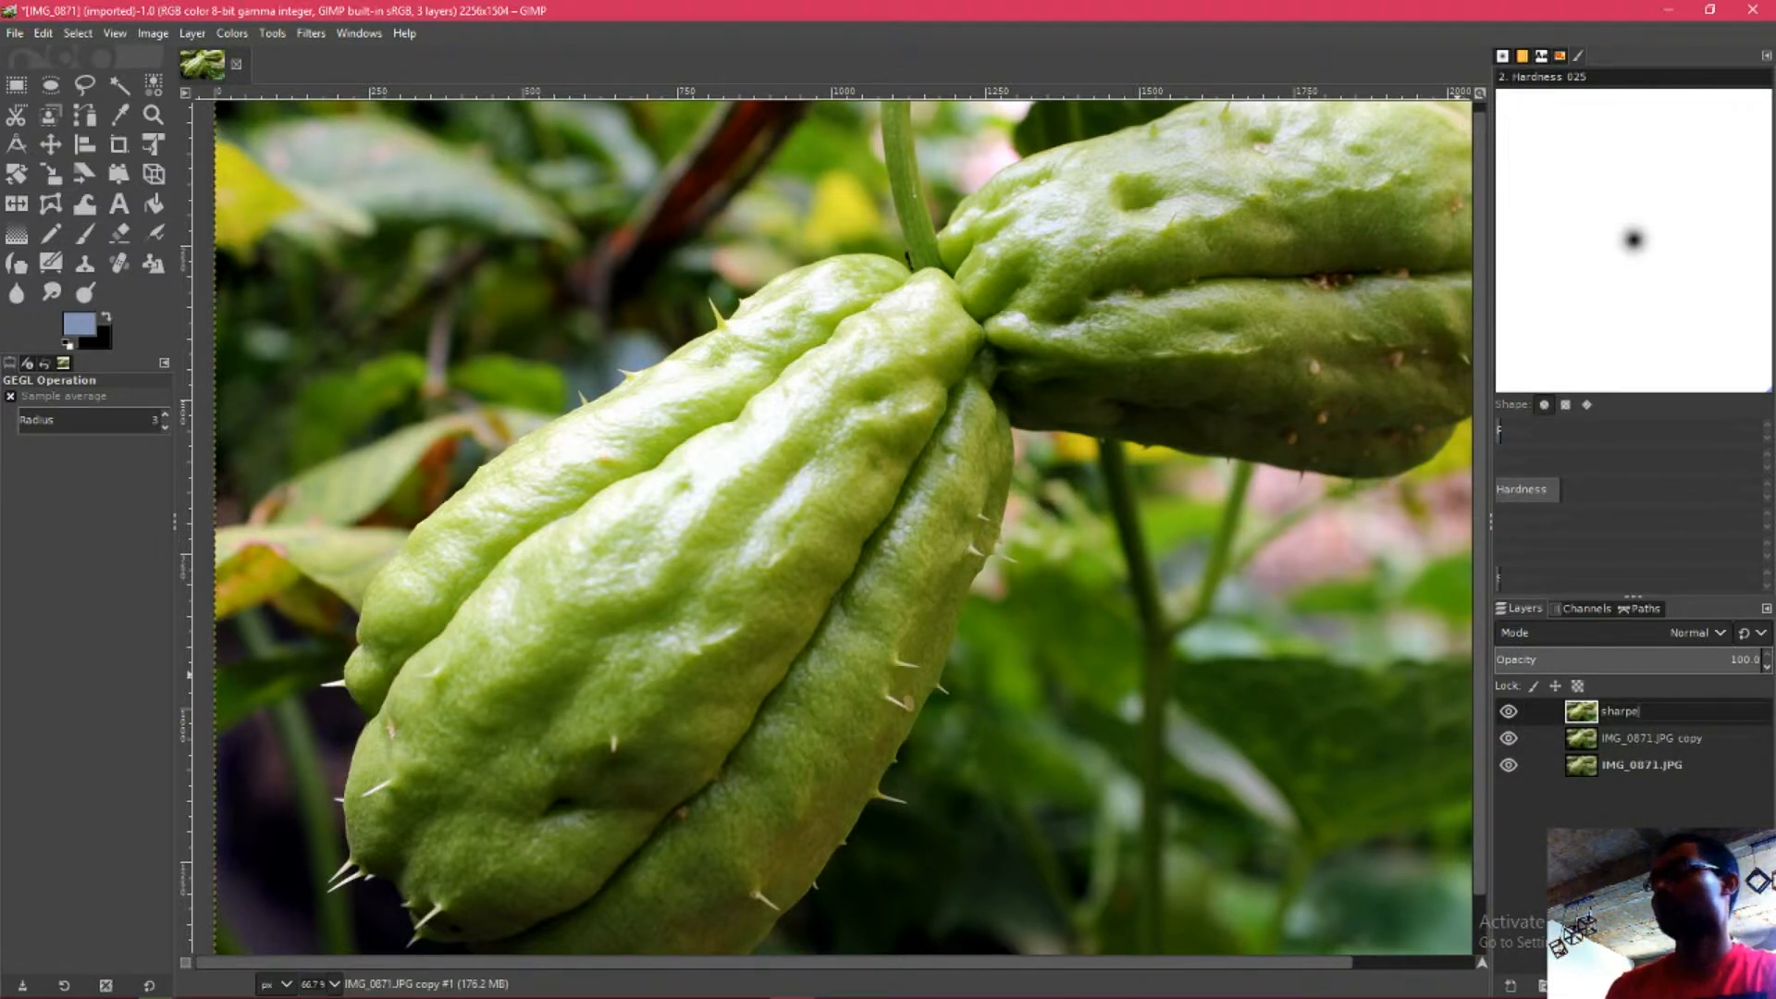
{"action": "key", "text": "Return"}
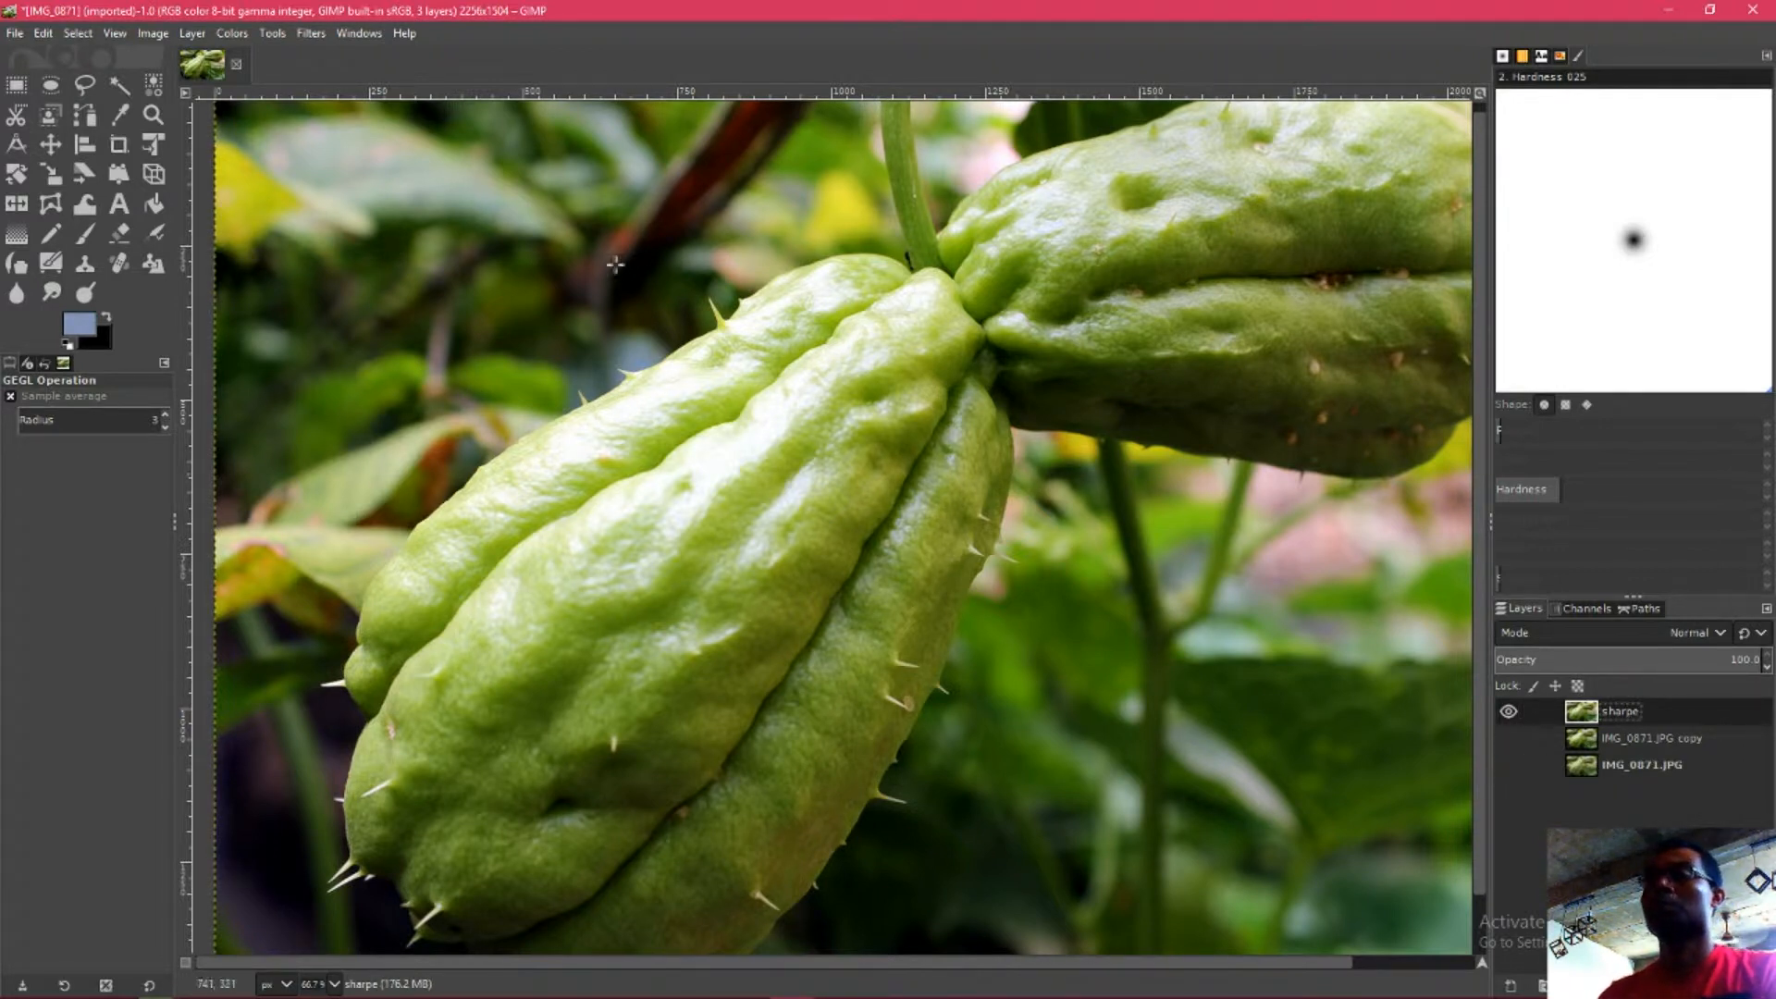
- Start the Sharpen (Unsharp Mask) filter on the sharpe layer and compare the image with and without its preview
{"action": "left_click", "coordinate": [312, 34]}
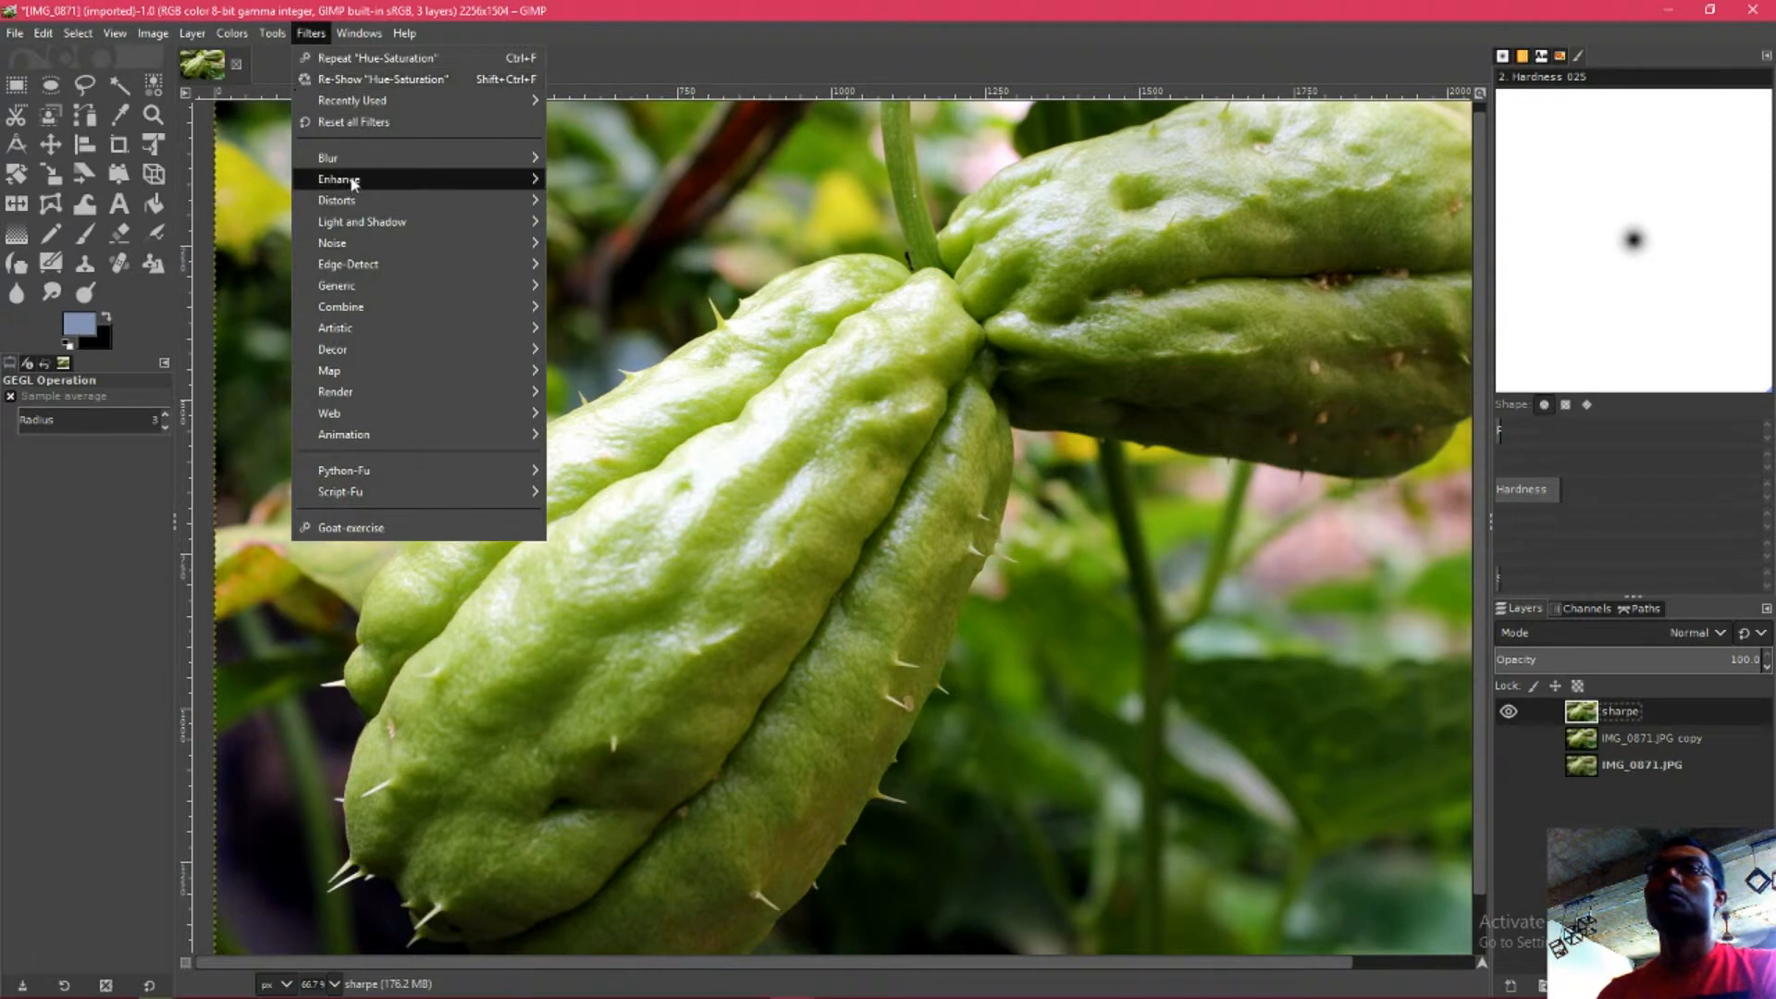
{"action": "mouse_move", "coordinate": [353, 184]}
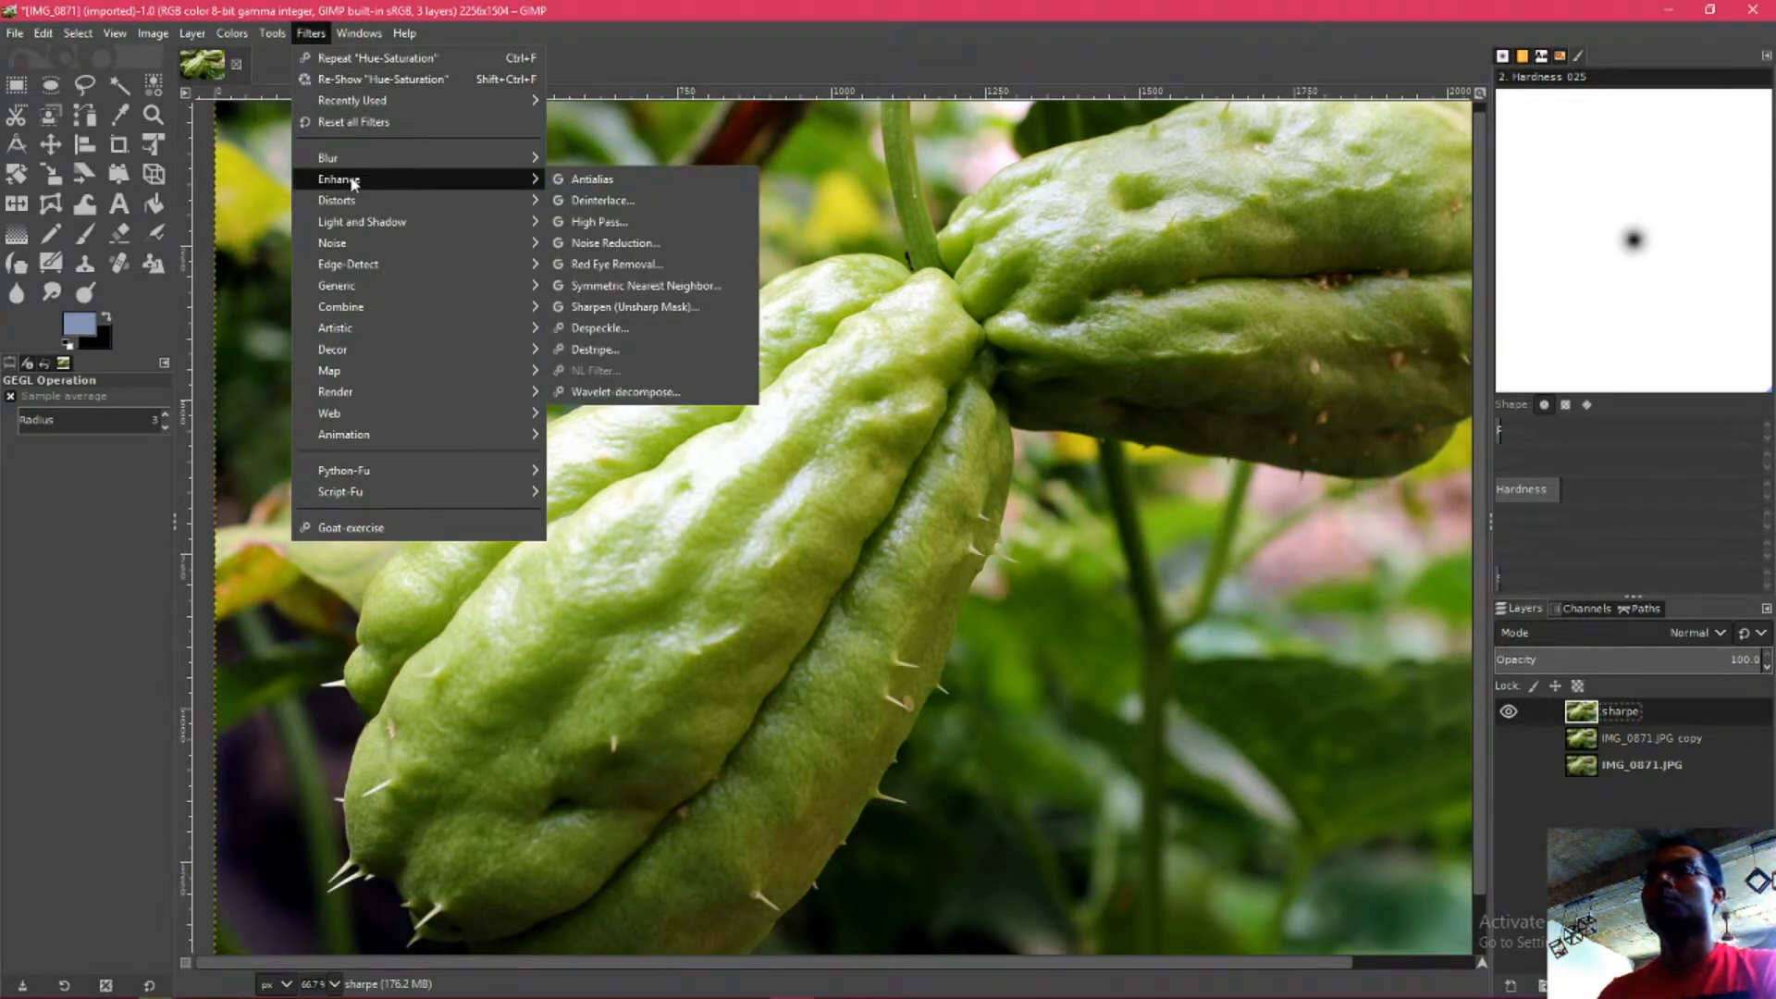
{"action": "left_click", "coordinate": [651, 308]}
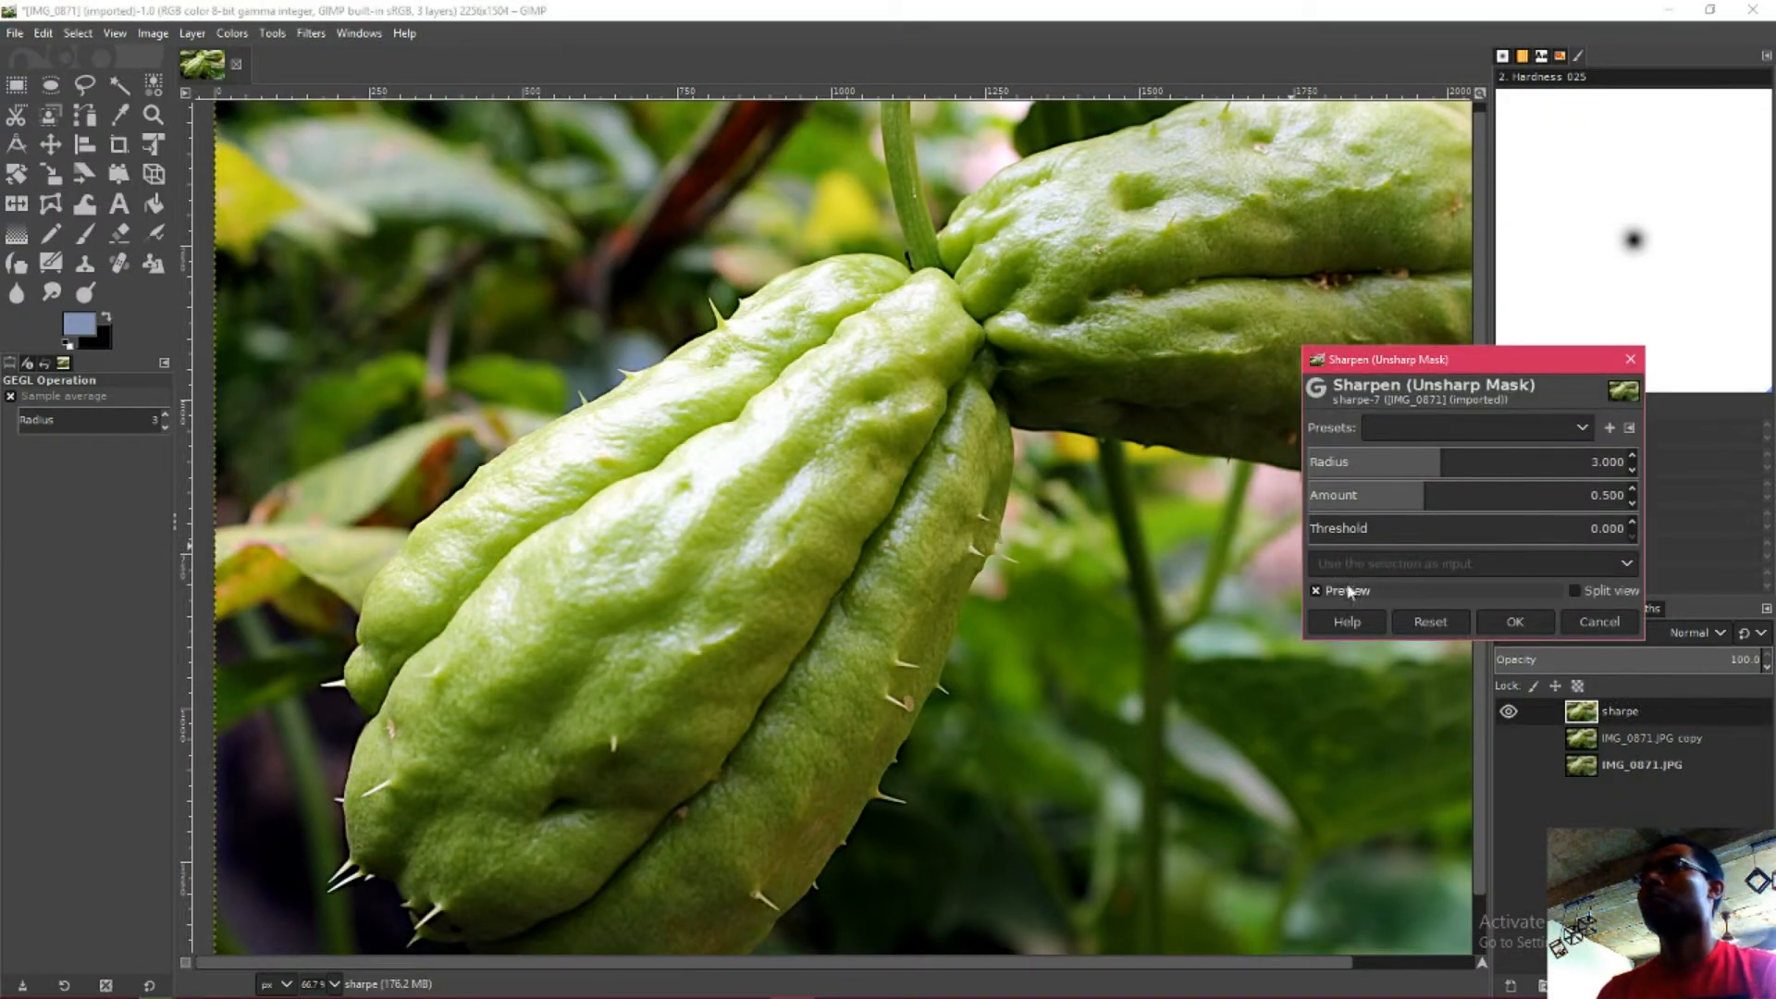
{"action": "left_click", "coordinate": [1318, 592]}
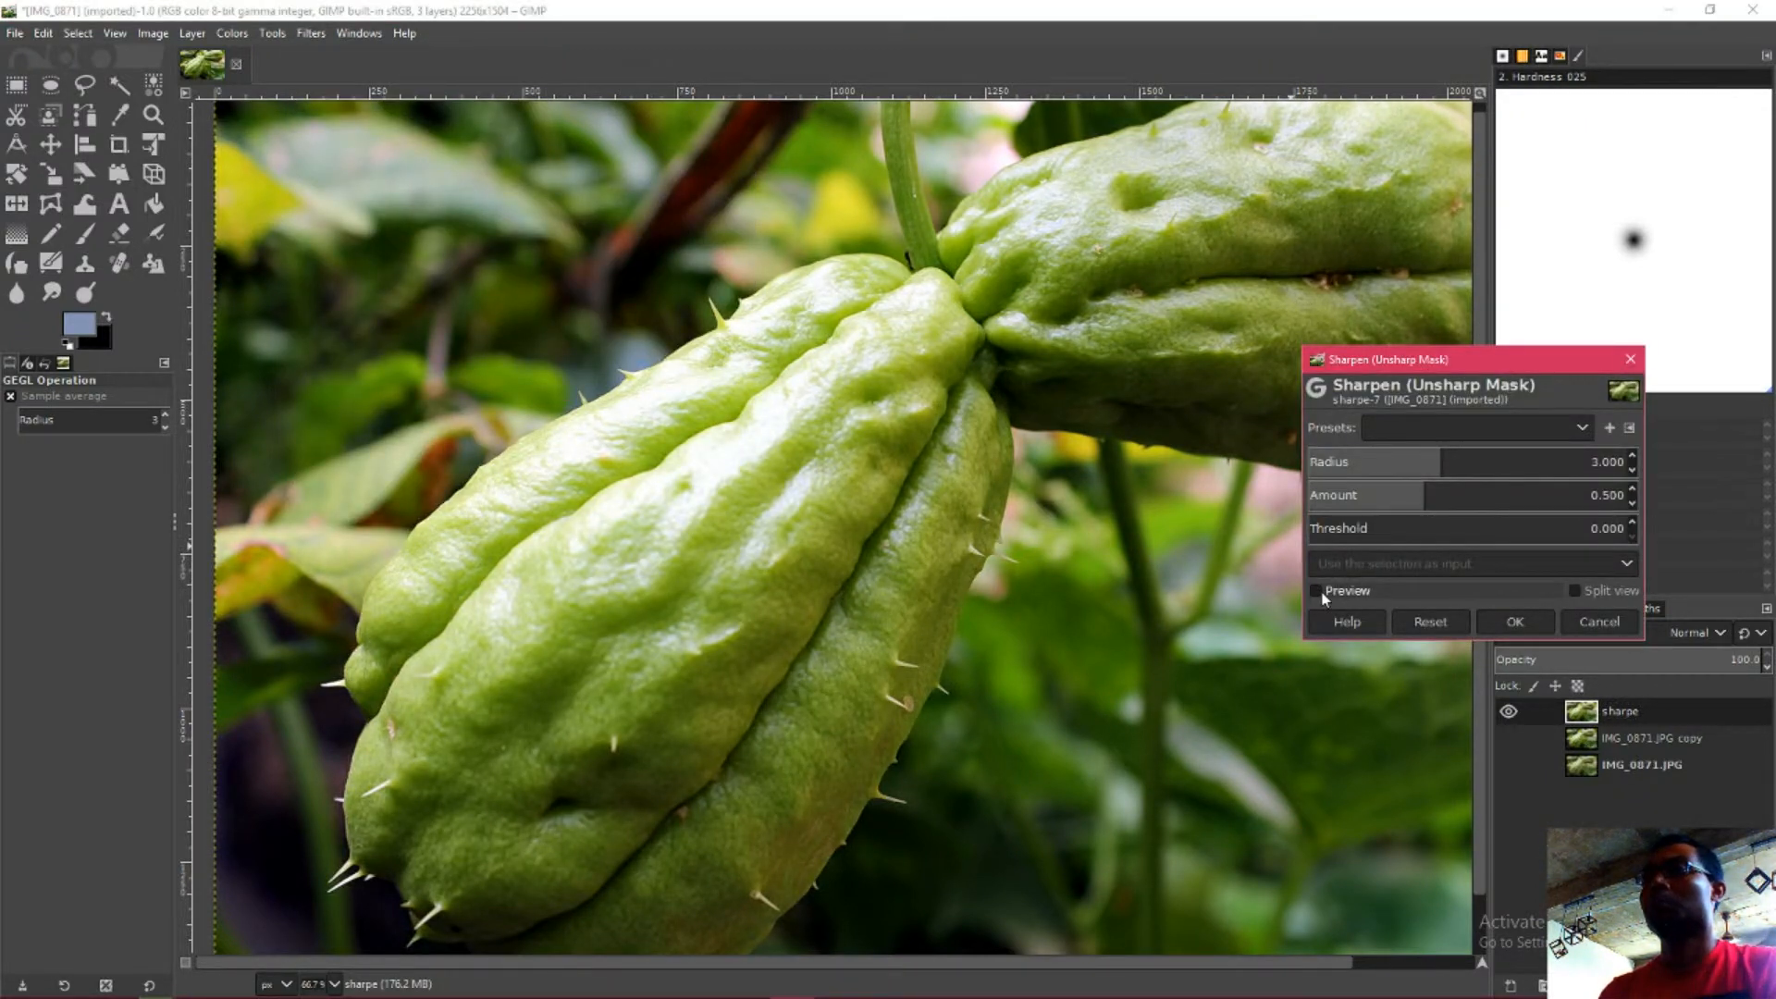
{"action": "left_click", "coordinate": [1317, 593]}
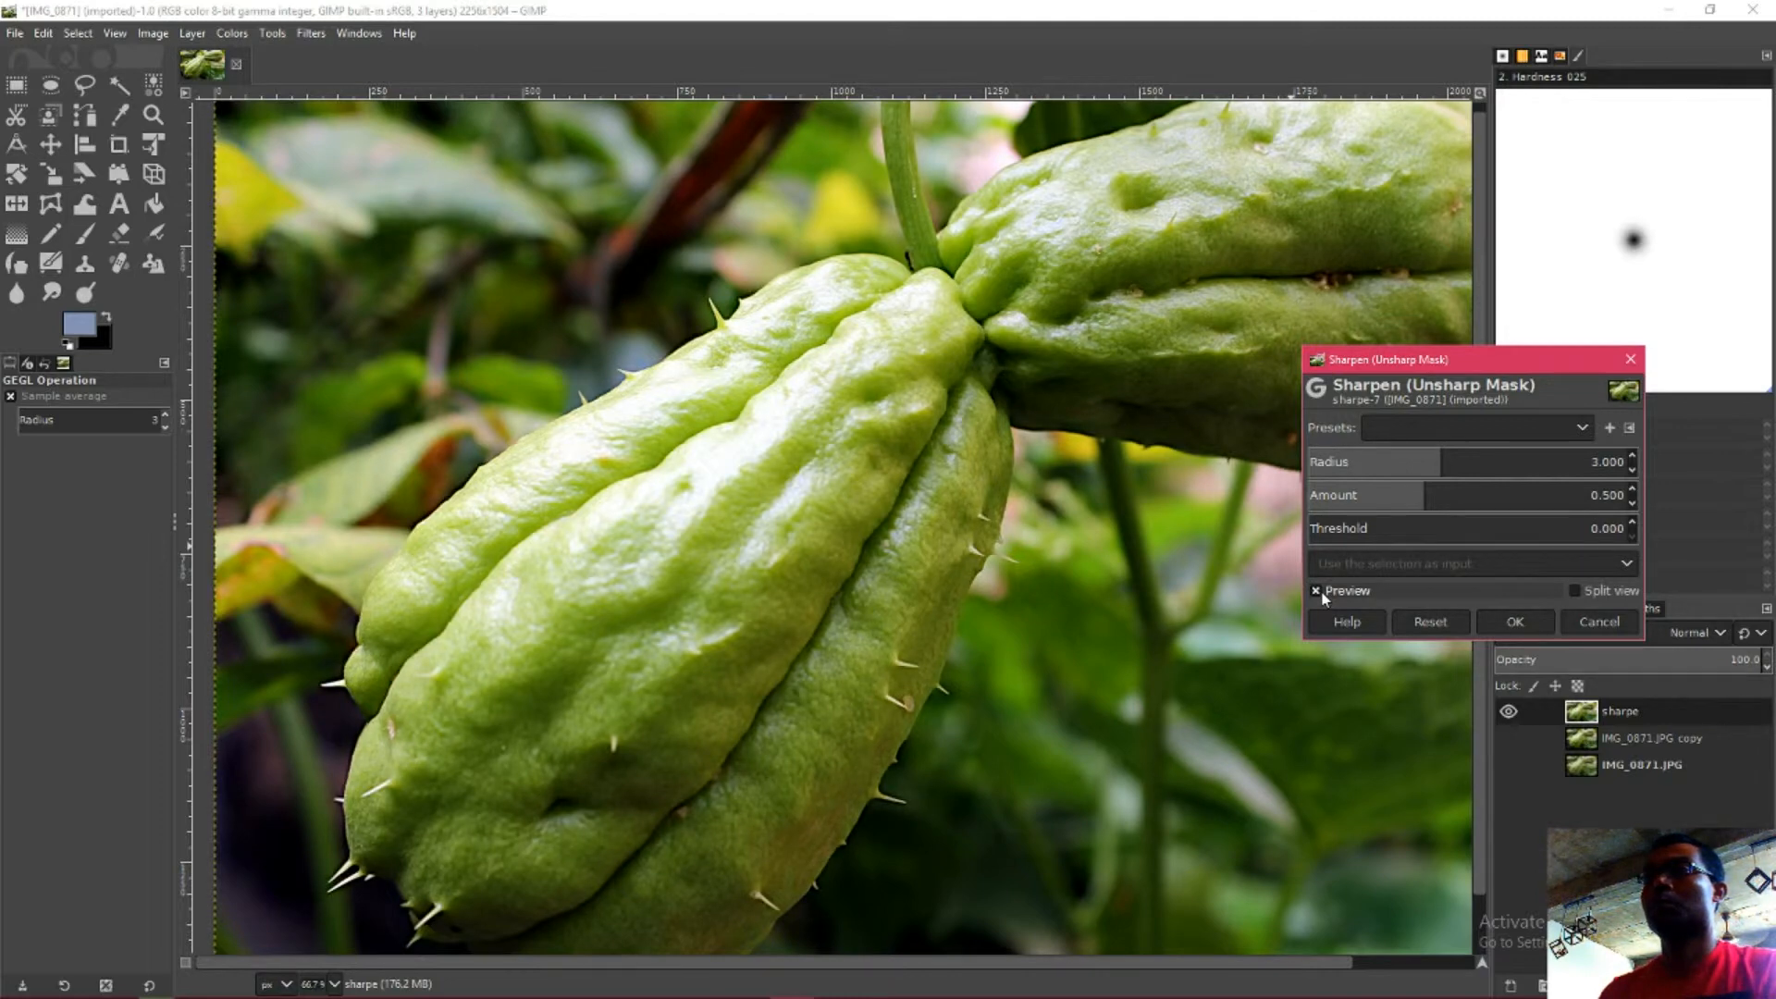
{"action": "left_click", "coordinate": [1317, 592]}
{"action": "left_click", "coordinate": [1317, 592]}
- Inspect the vegetable's skin texture and spines up close with the sharpening preview on and off
{"action": "scroll", "coordinate": [774, 597], "scroll_direction": "up", "scroll_amount": 2}
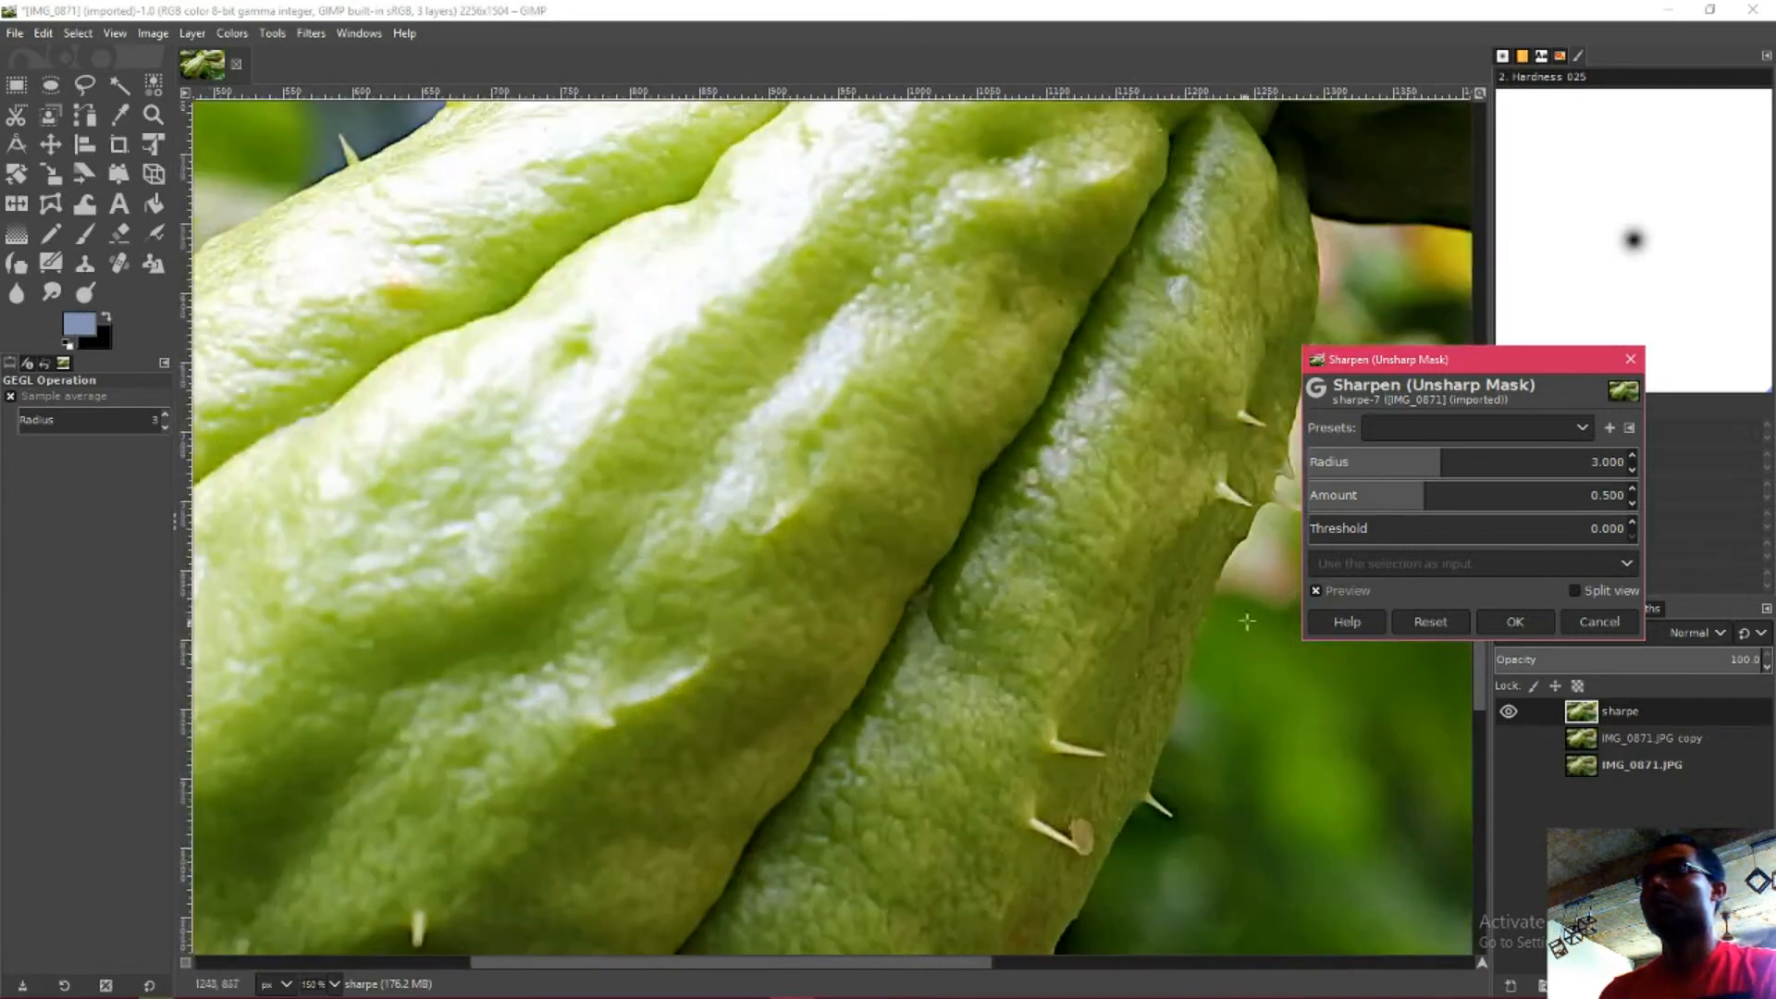
{"action": "left_click", "coordinate": [1314, 594]}
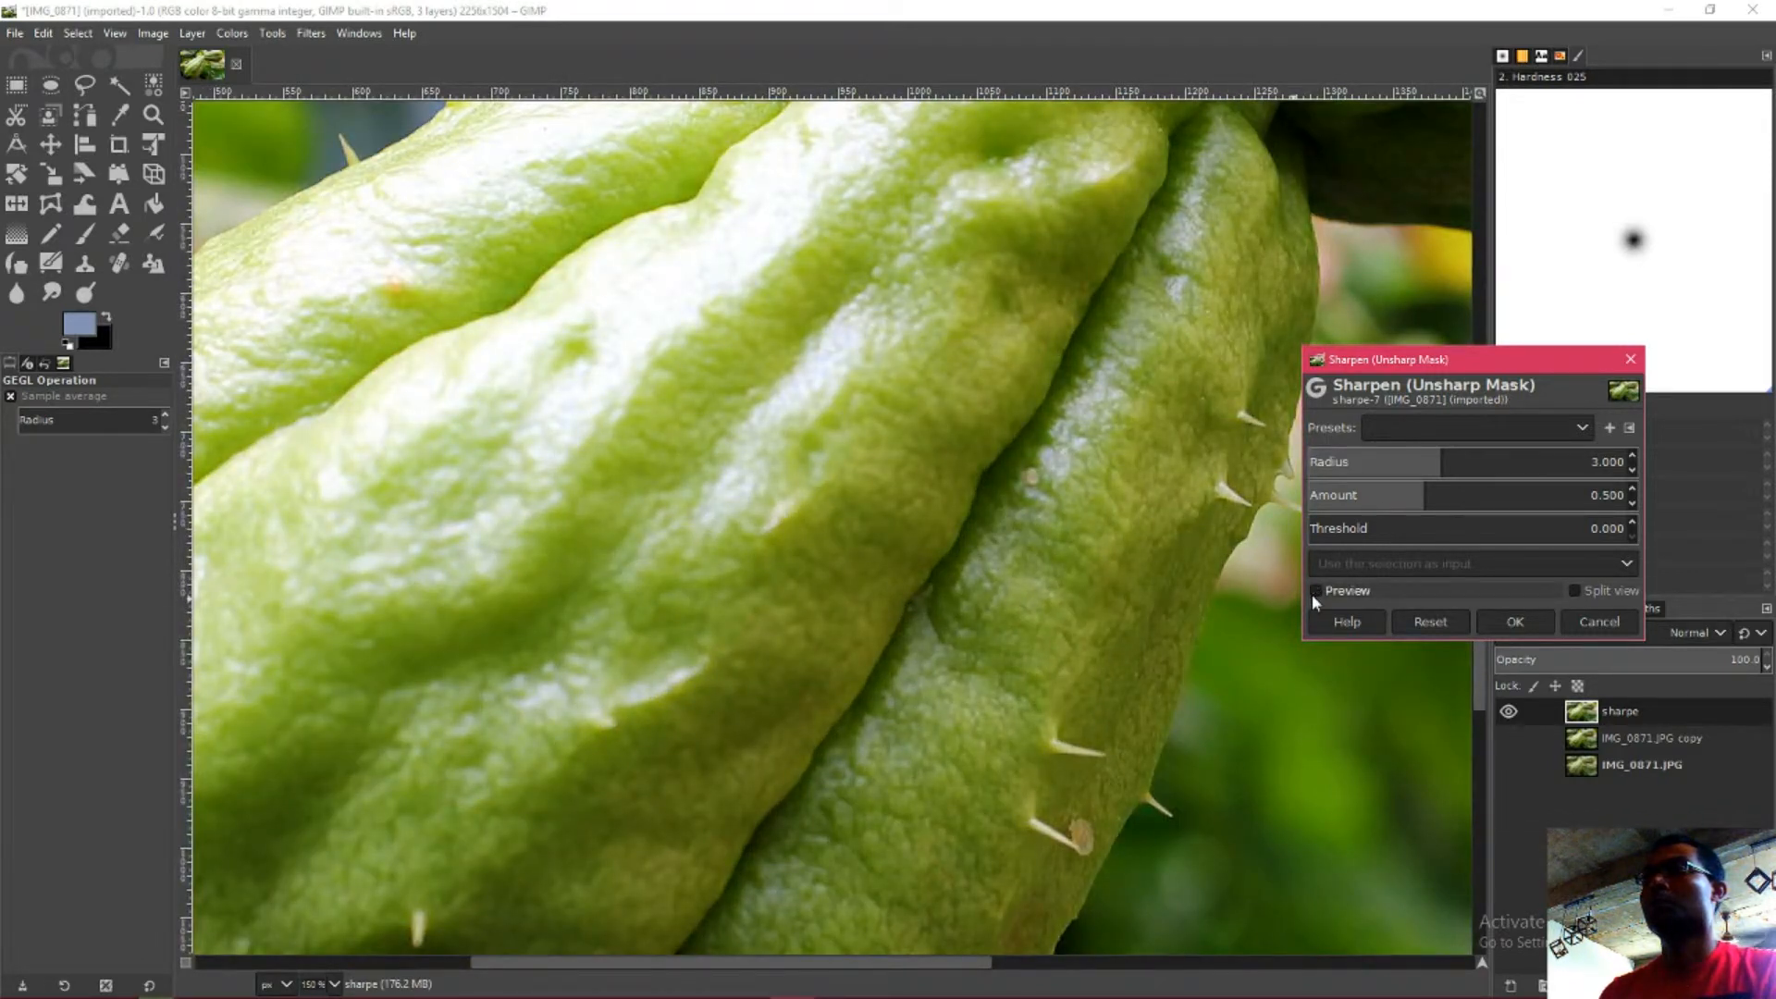
{"action": "left_click", "coordinate": [1315, 594]}
{"action": "left_click", "coordinate": [1314, 594]}
{"action": "left_click", "coordinate": [1314, 594]}
{"action": "left_click", "coordinate": [1315, 594]}
{"action": "left_click", "coordinate": [1315, 594]}
{"action": "left_click_drag", "start_coordinate": [1200, 644], "coordinate": [1011, 588]}
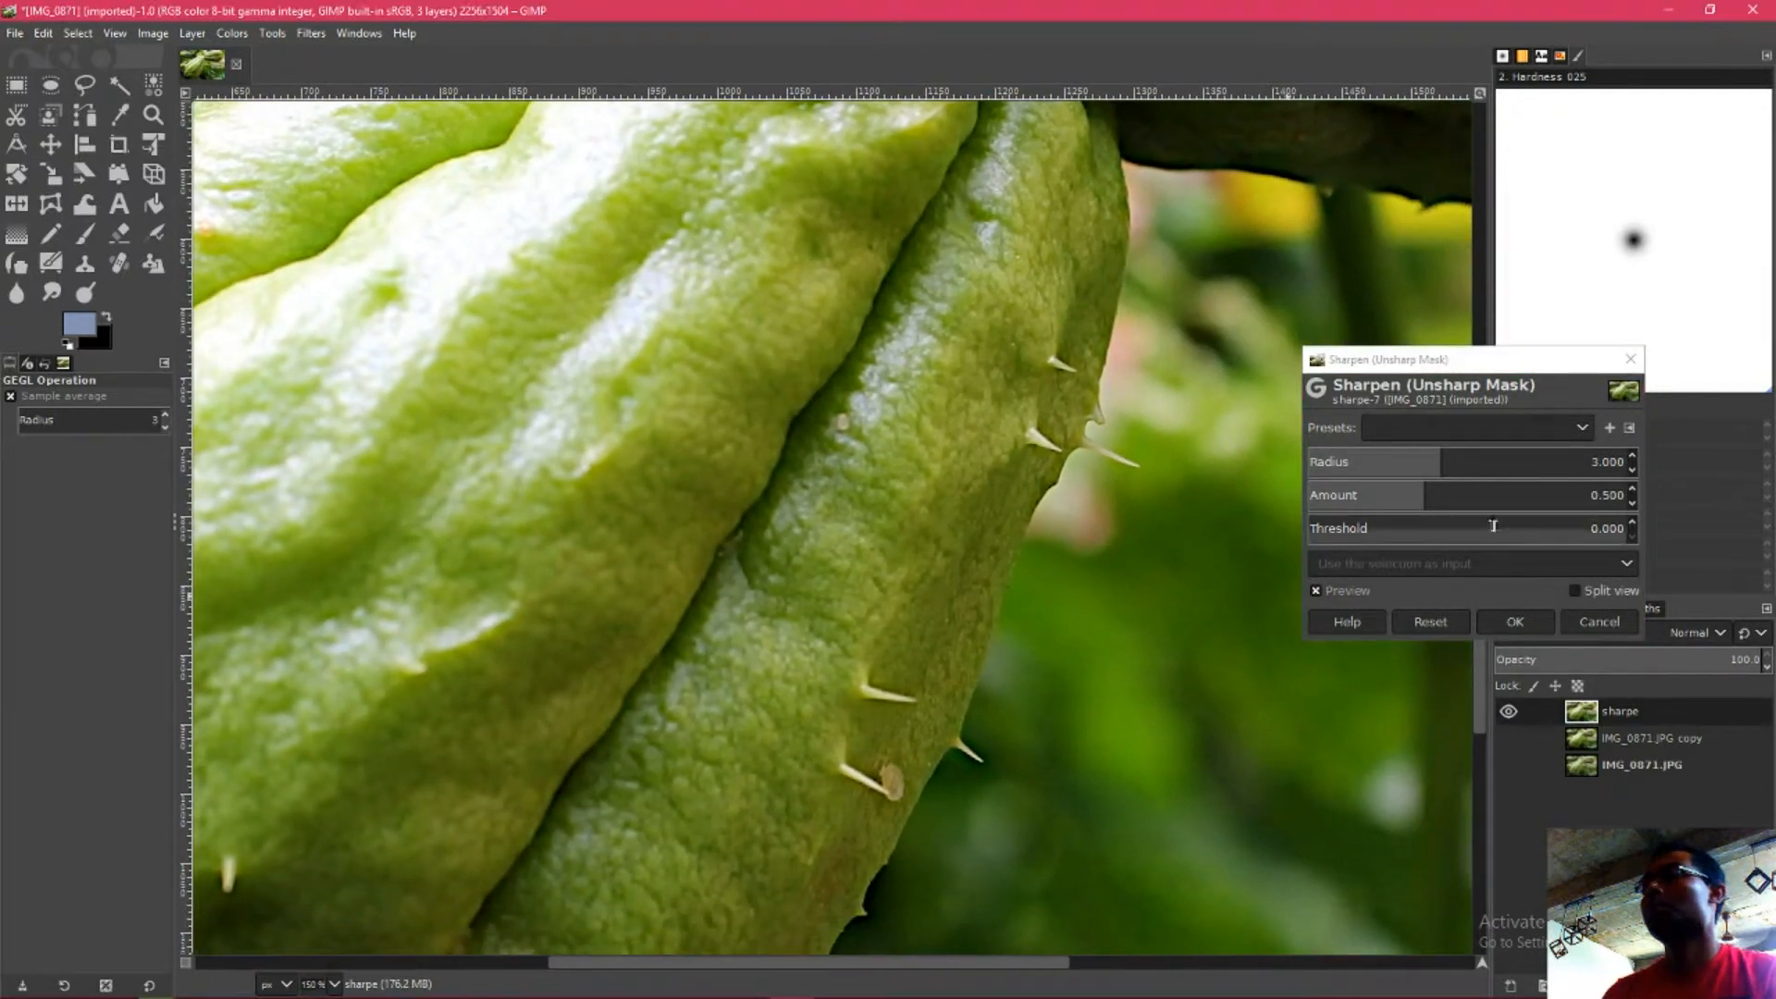
- Set the Unsharp Mask radius to 5 and compare the close-up with the preview off and on
{"action": "left_click", "coordinate": [1598, 462]}
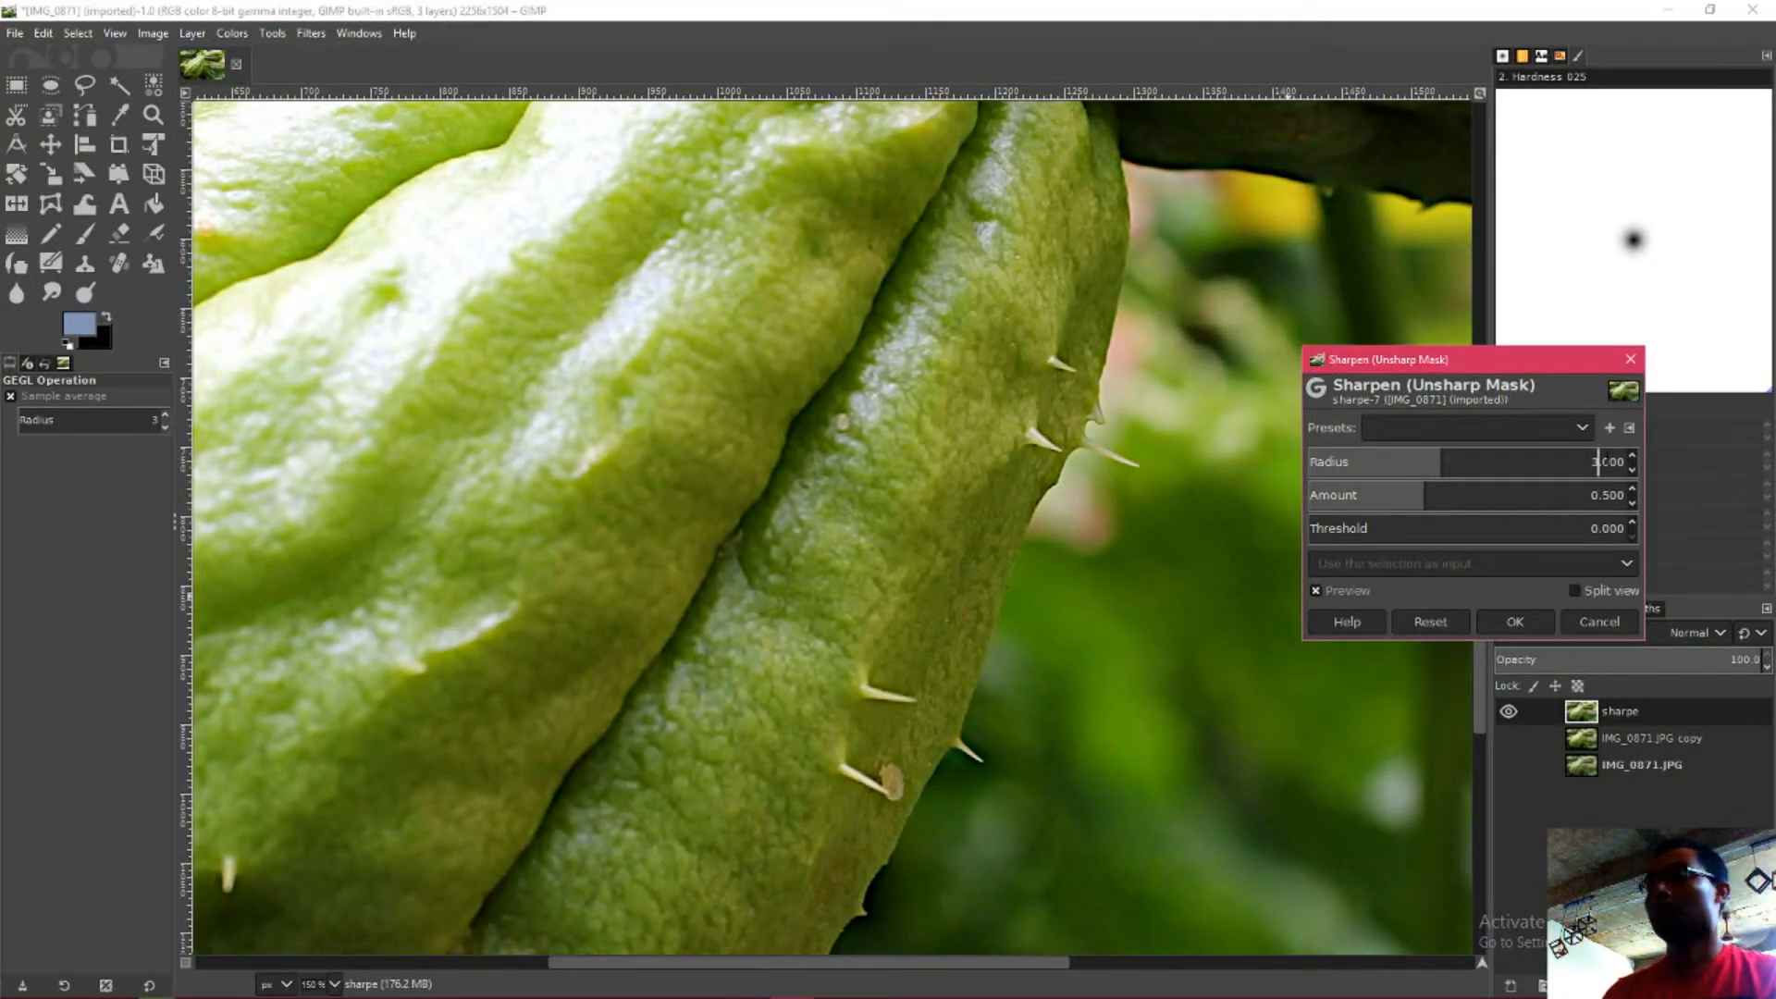
{"action": "key", "text": "BackSpace"}
{"action": "key", "text": "Return"}
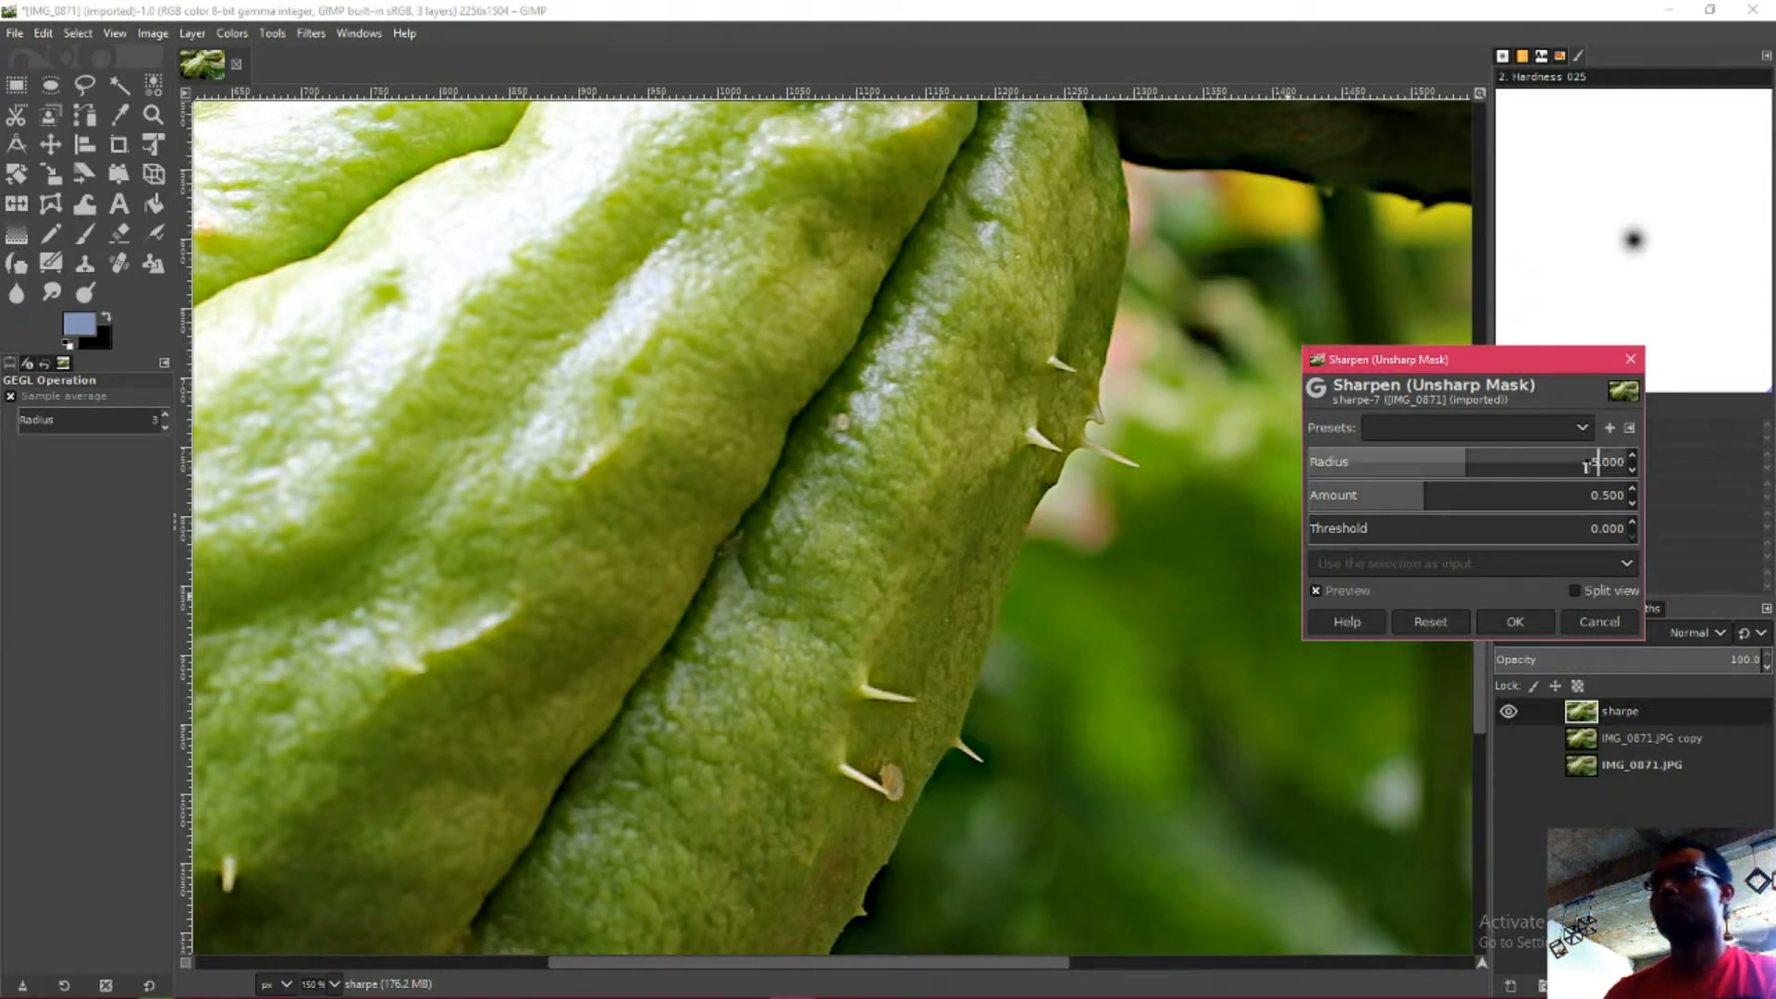
{"action": "left_click", "coordinate": [1316, 591]}
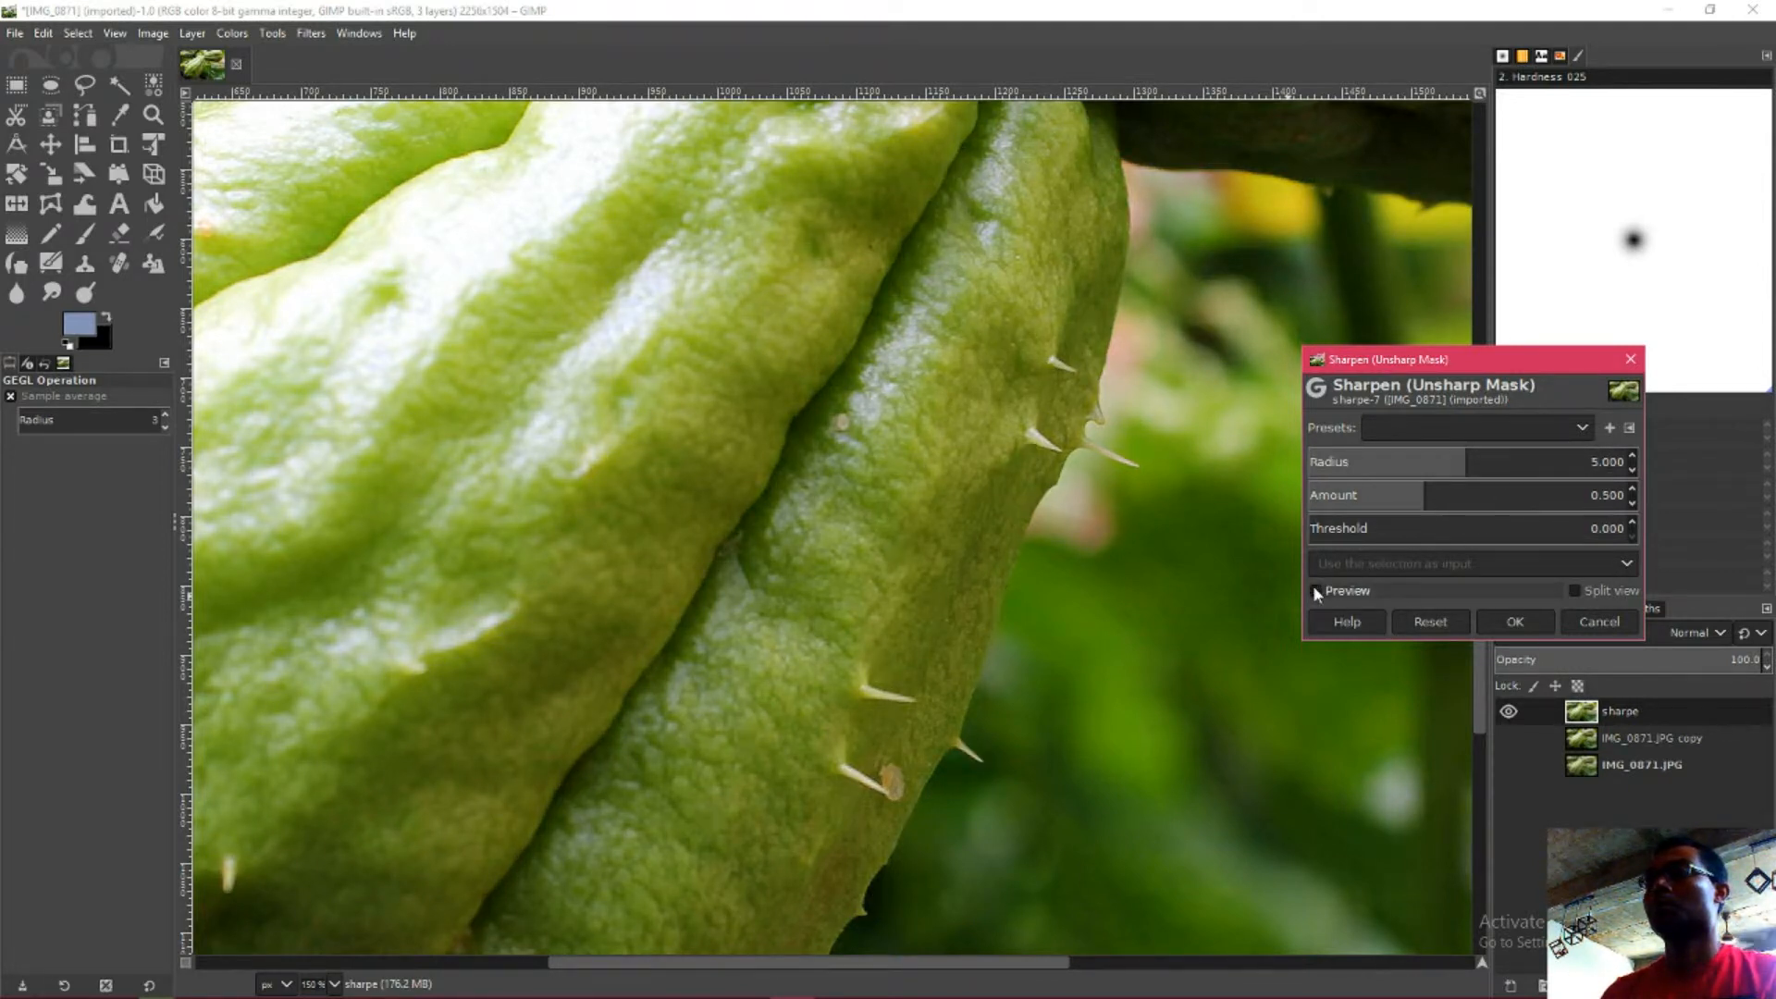
{"action": "left_click", "coordinate": [1314, 590]}
- Compare the whole vegetable image with the sharpening preview on and off
{"action": "scroll", "coordinate": [984, 601], "scroll_direction": "down", "scroll_amount": 2}
{"action": "left_click_drag", "start_coordinate": [983, 602], "coordinate": [915, 616]}
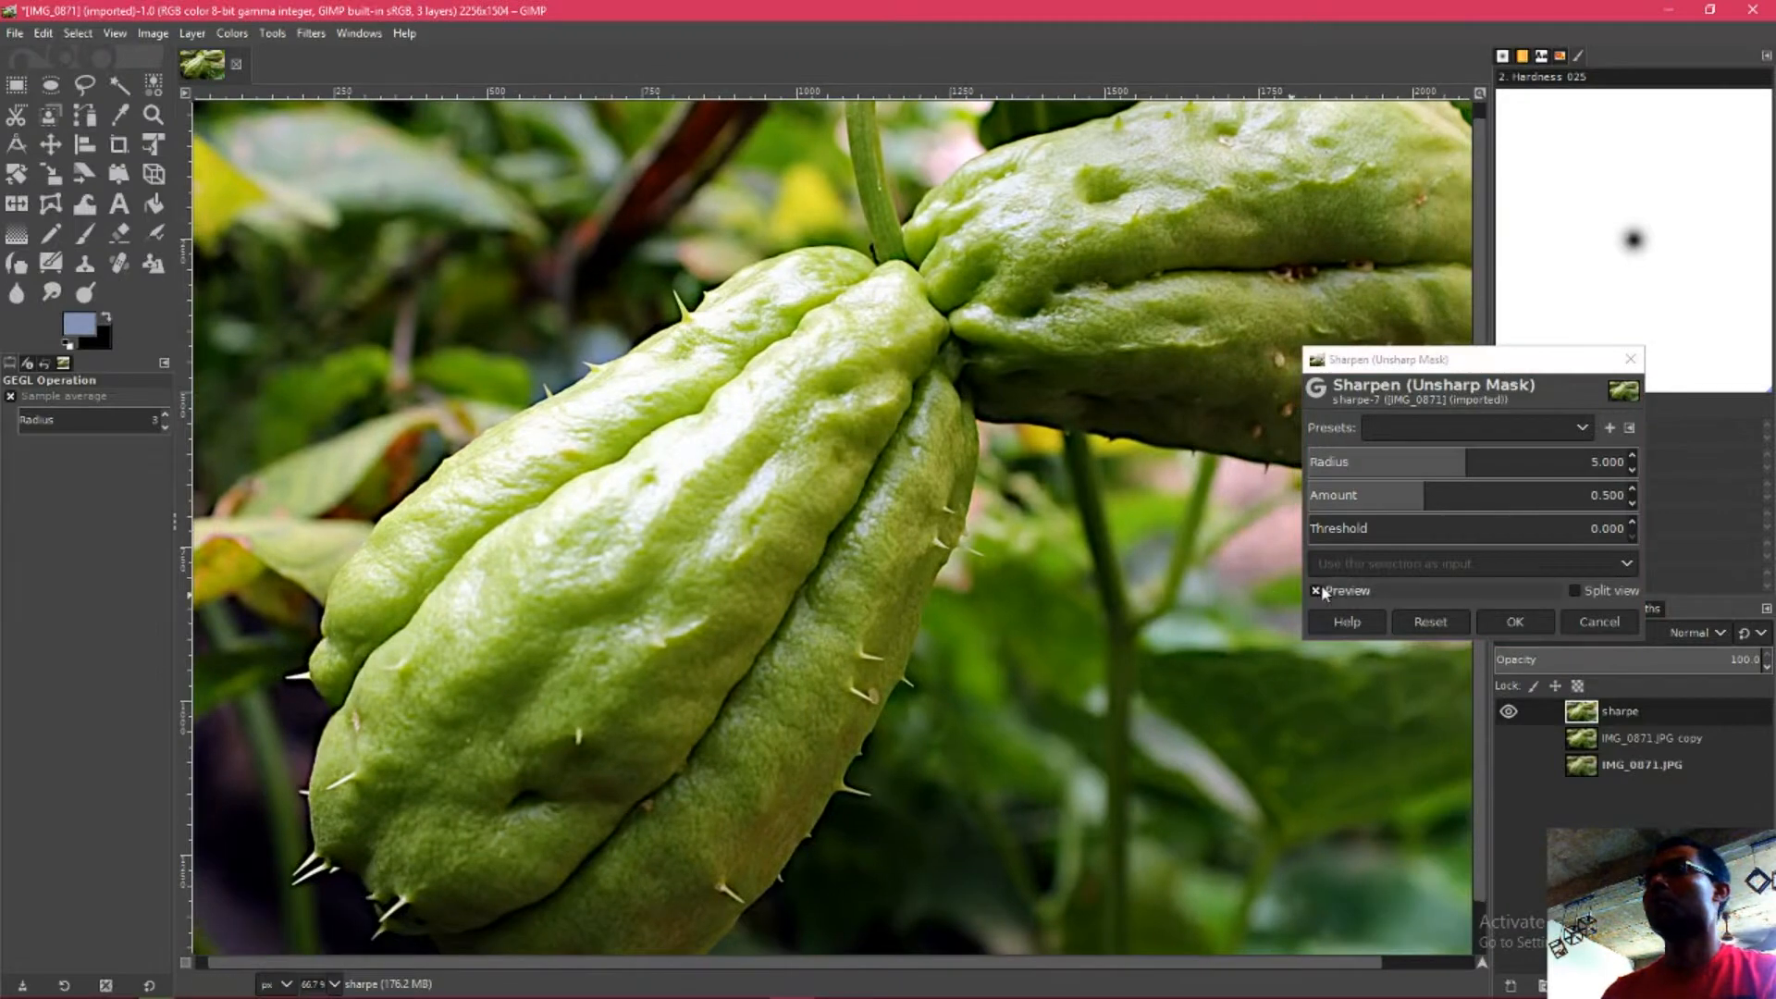
{"action": "left_click", "coordinate": [1317, 591]}
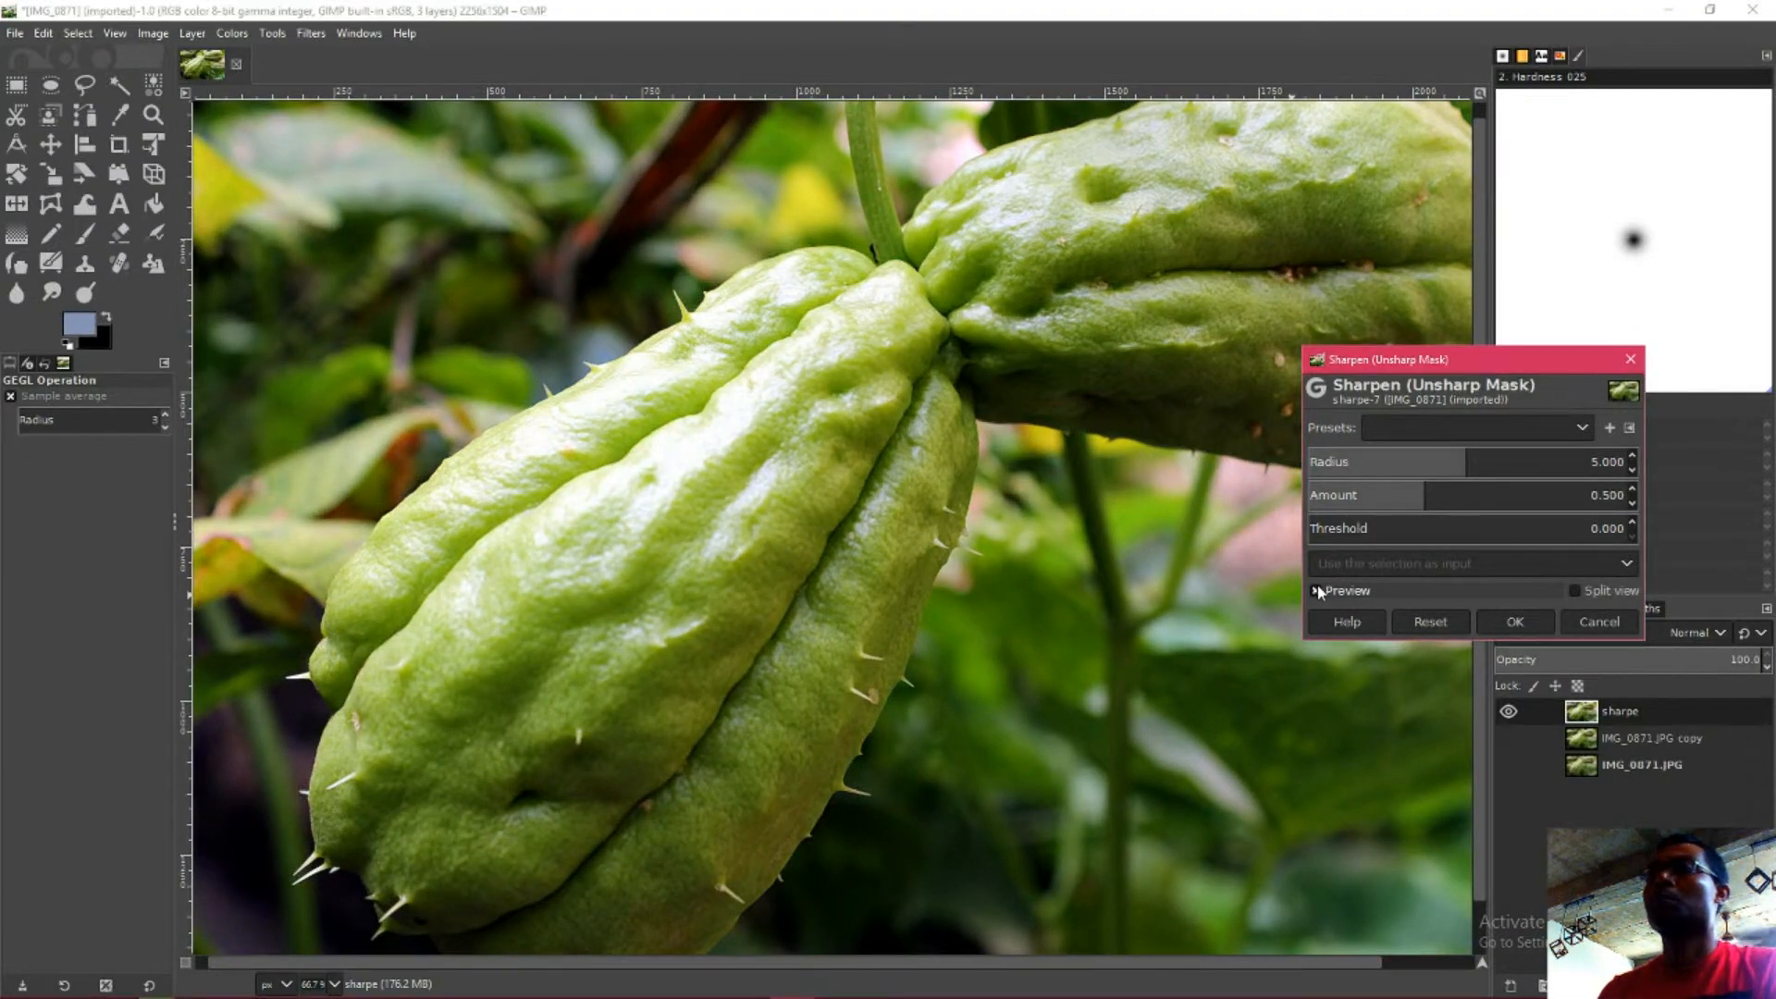
{"action": "left_click", "coordinate": [1317, 591]}
{"action": "scroll", "coordinate": [1202, 613], "scroll_direction": "down", "scroll_amount": 1}
{"action": "left_click_drag", "start_coordinate": [1193, 616], "coordinate": [1011, 635]}
{"action": "left_click", "coordinate": [1316, 591]}
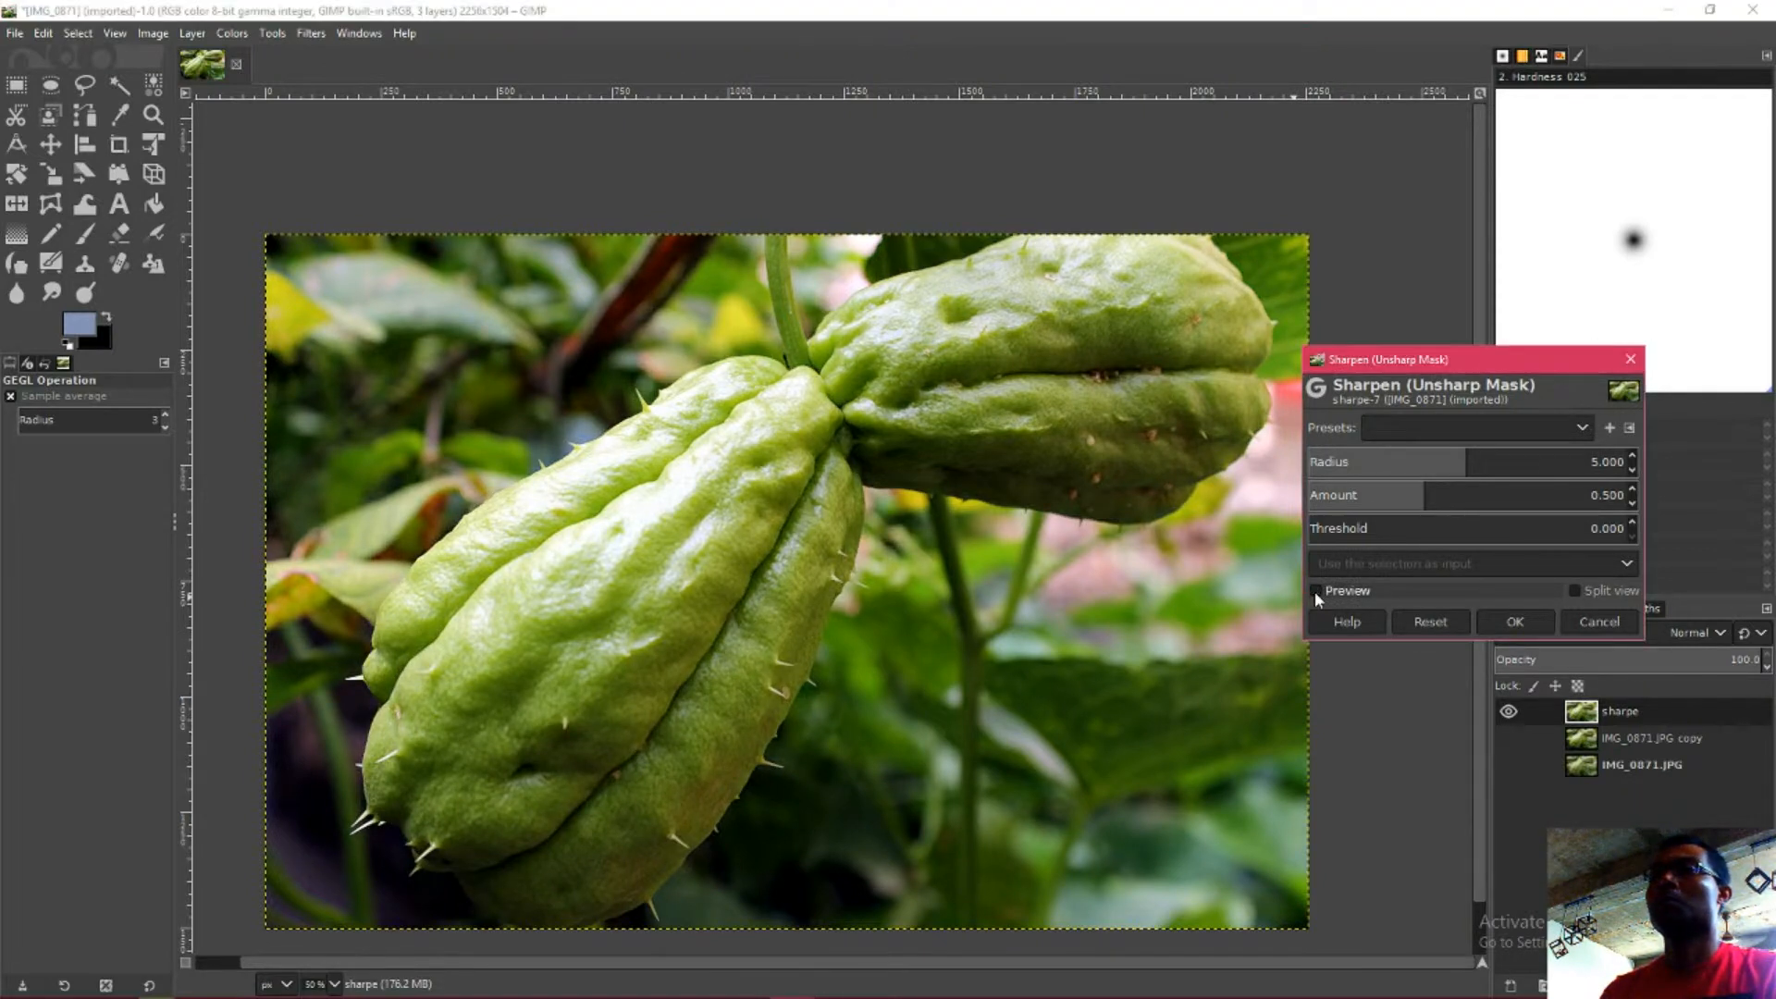
{"action": "left_click", "coordinate": [1315, 591]}
{"action": "left_click", "coordinate": [1316, 591]}
{"action": "left_click", "coordinate": [1316, 592]}
{"action": "left_click", "coordinate": [1315, 591]}
{"action": "left_click", "coordinate": [1315, 592]}
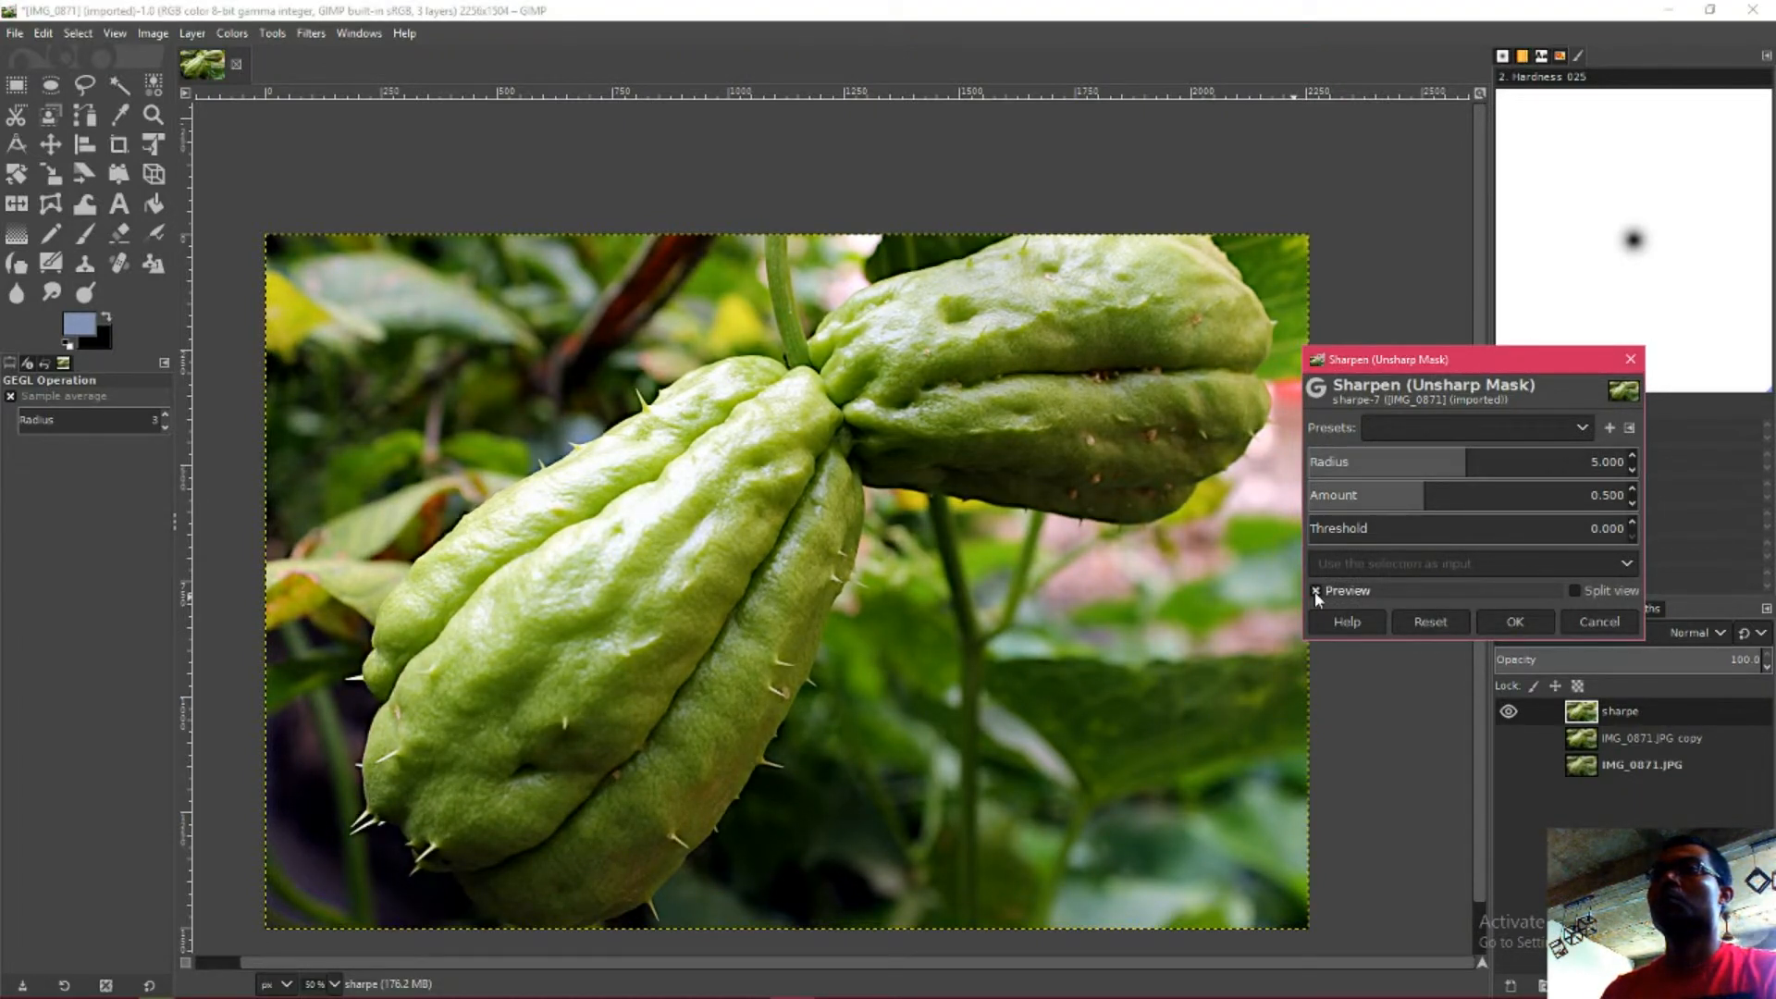
{"action": "left_click", "coordinate": [1315, 591]}
{"action": "left_click", "coordinate": [1315, 591]}
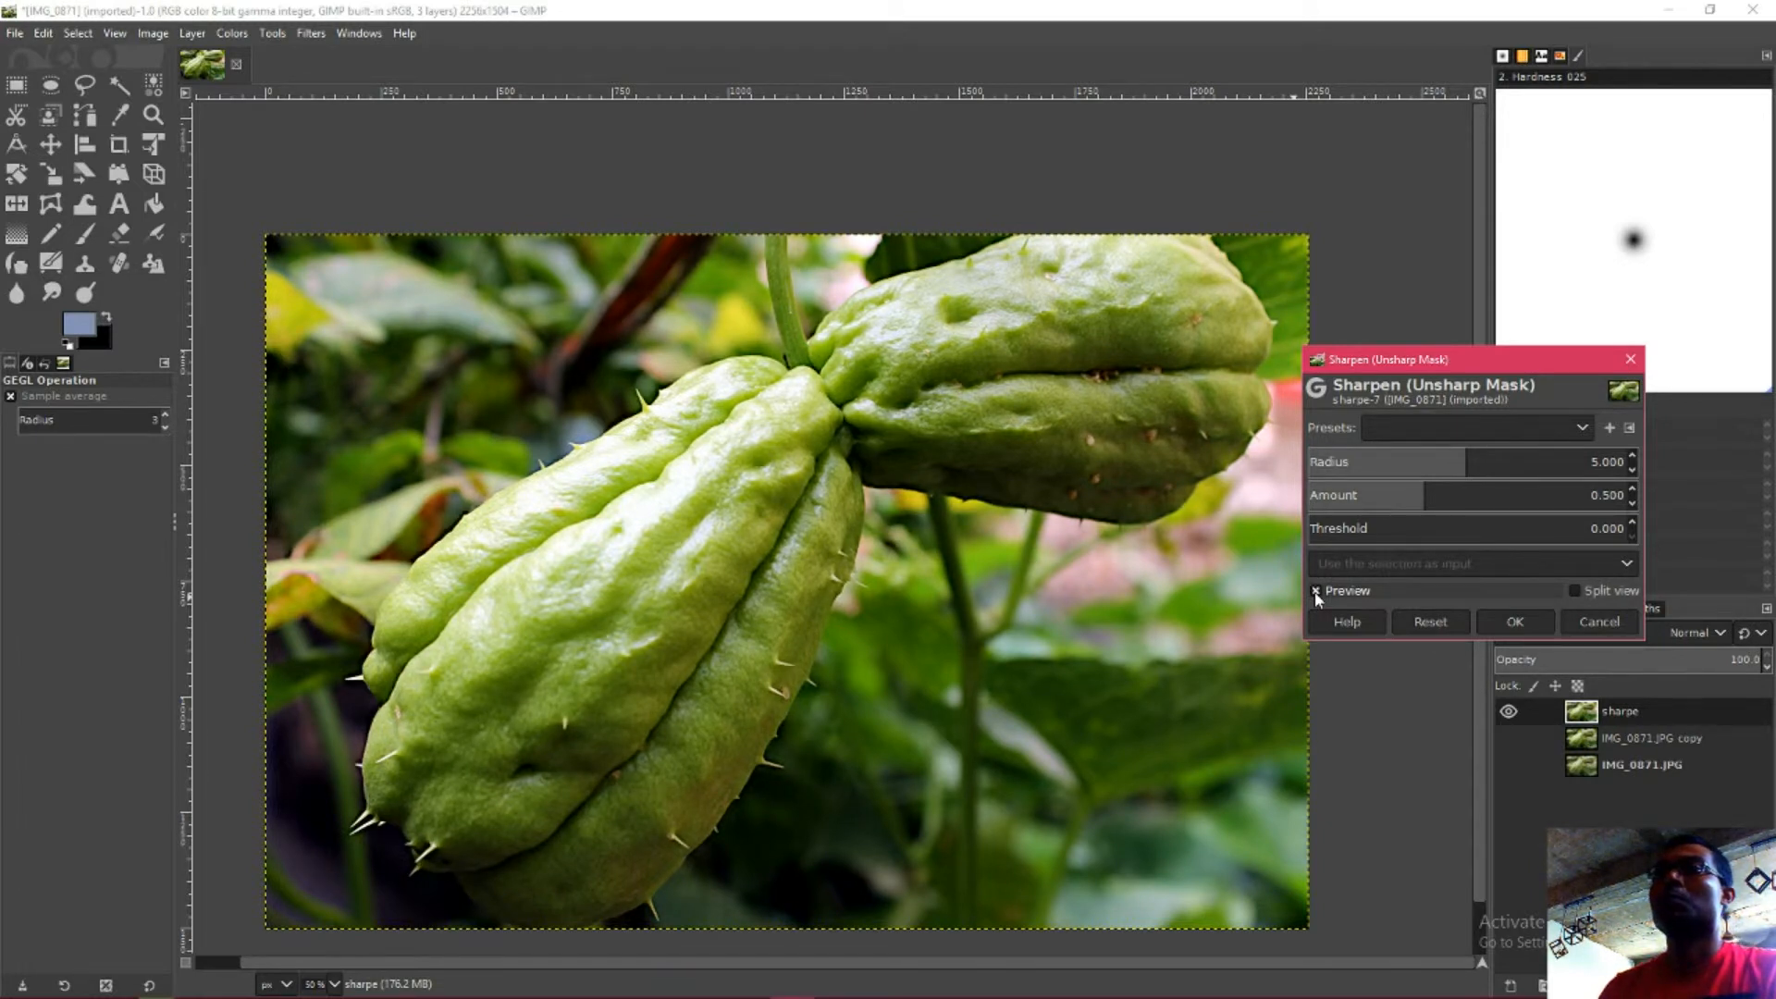
- Apply the Unsharp Mask to the sharpe layer and inspect the vegetable's skin and spines up close
{"action": "left_click", "coordinate": [1514, 622]}
{"action": "scroll", "coordinate": [933, 565], "scroll_direction": "up", "scroll_amount": 3}
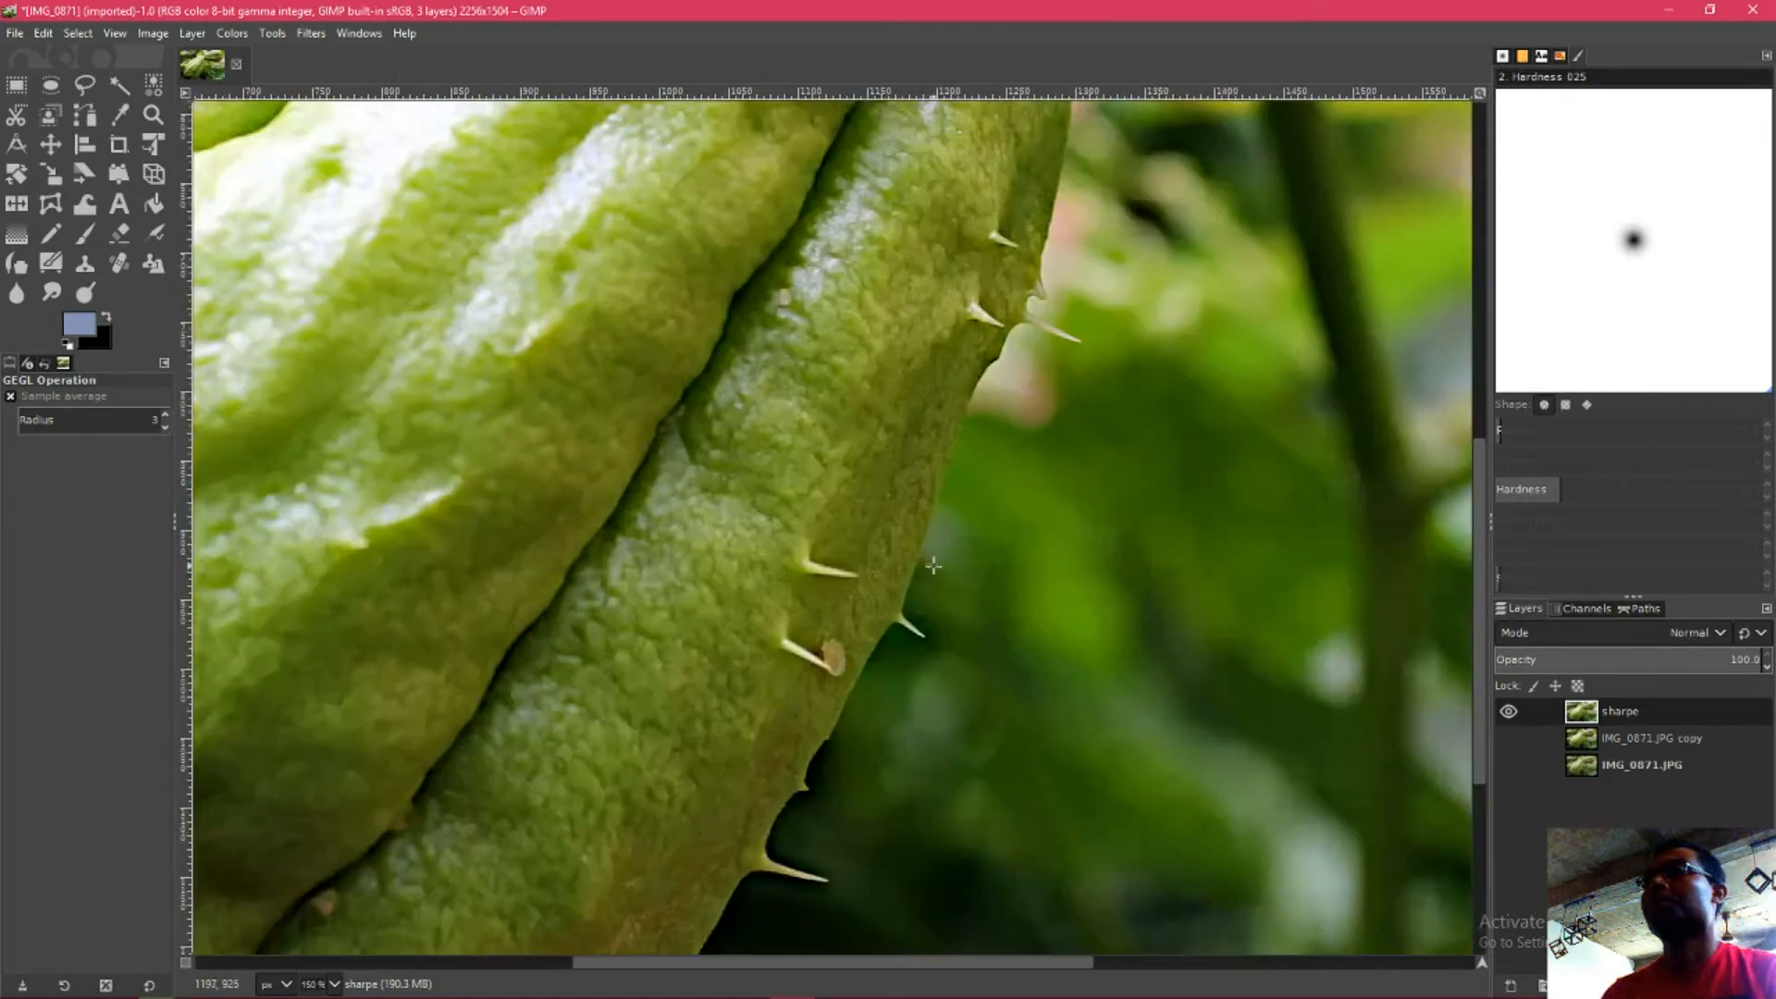
{"action": "left_click_drag", "start_coordinate": [959, 568], "coordinate": [870, 877]}
{"action": "left_click_drag", "start_coordinate": [1122, 476], "coordinate": [1101, 391]}
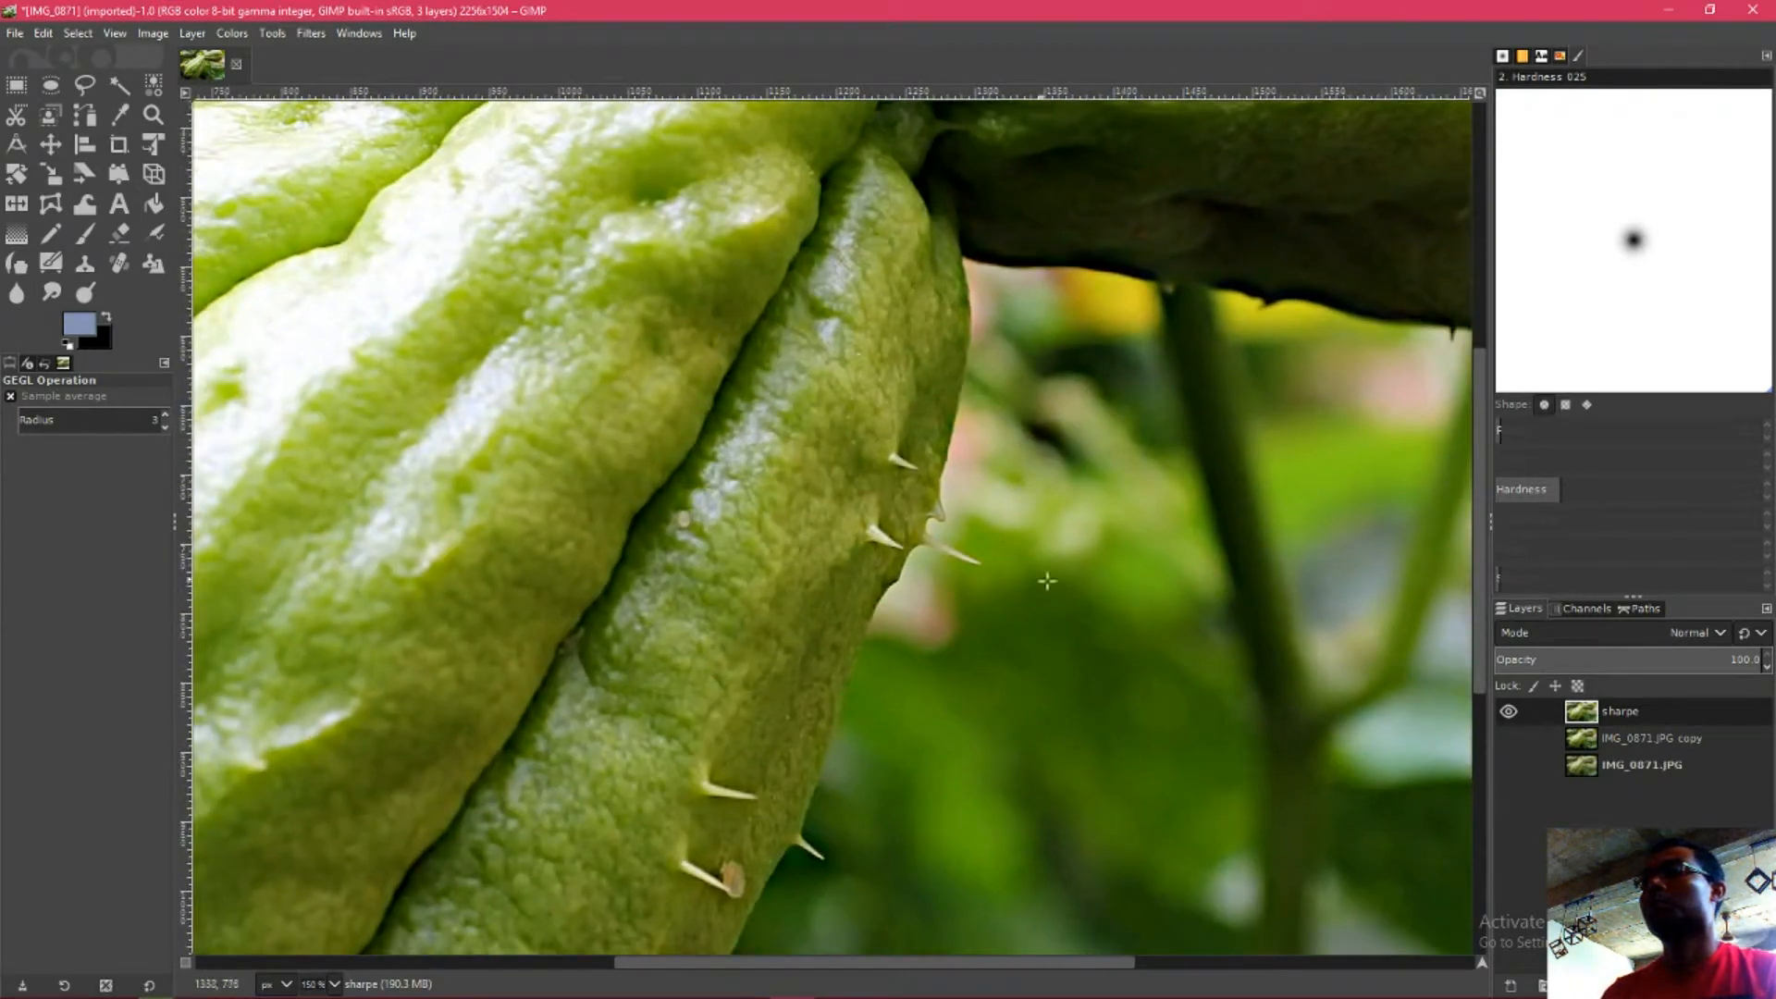
- Show the IMG_0871.JPG copy layer and compare the image with the sharpe layer hidden and visible
{"action": "left_click", "coordinate": [1508, 739]}
{"action": "left_click", "coordinate": [1508, 712]}
{"action": "left_click", "coordinate": [1509, 713]}
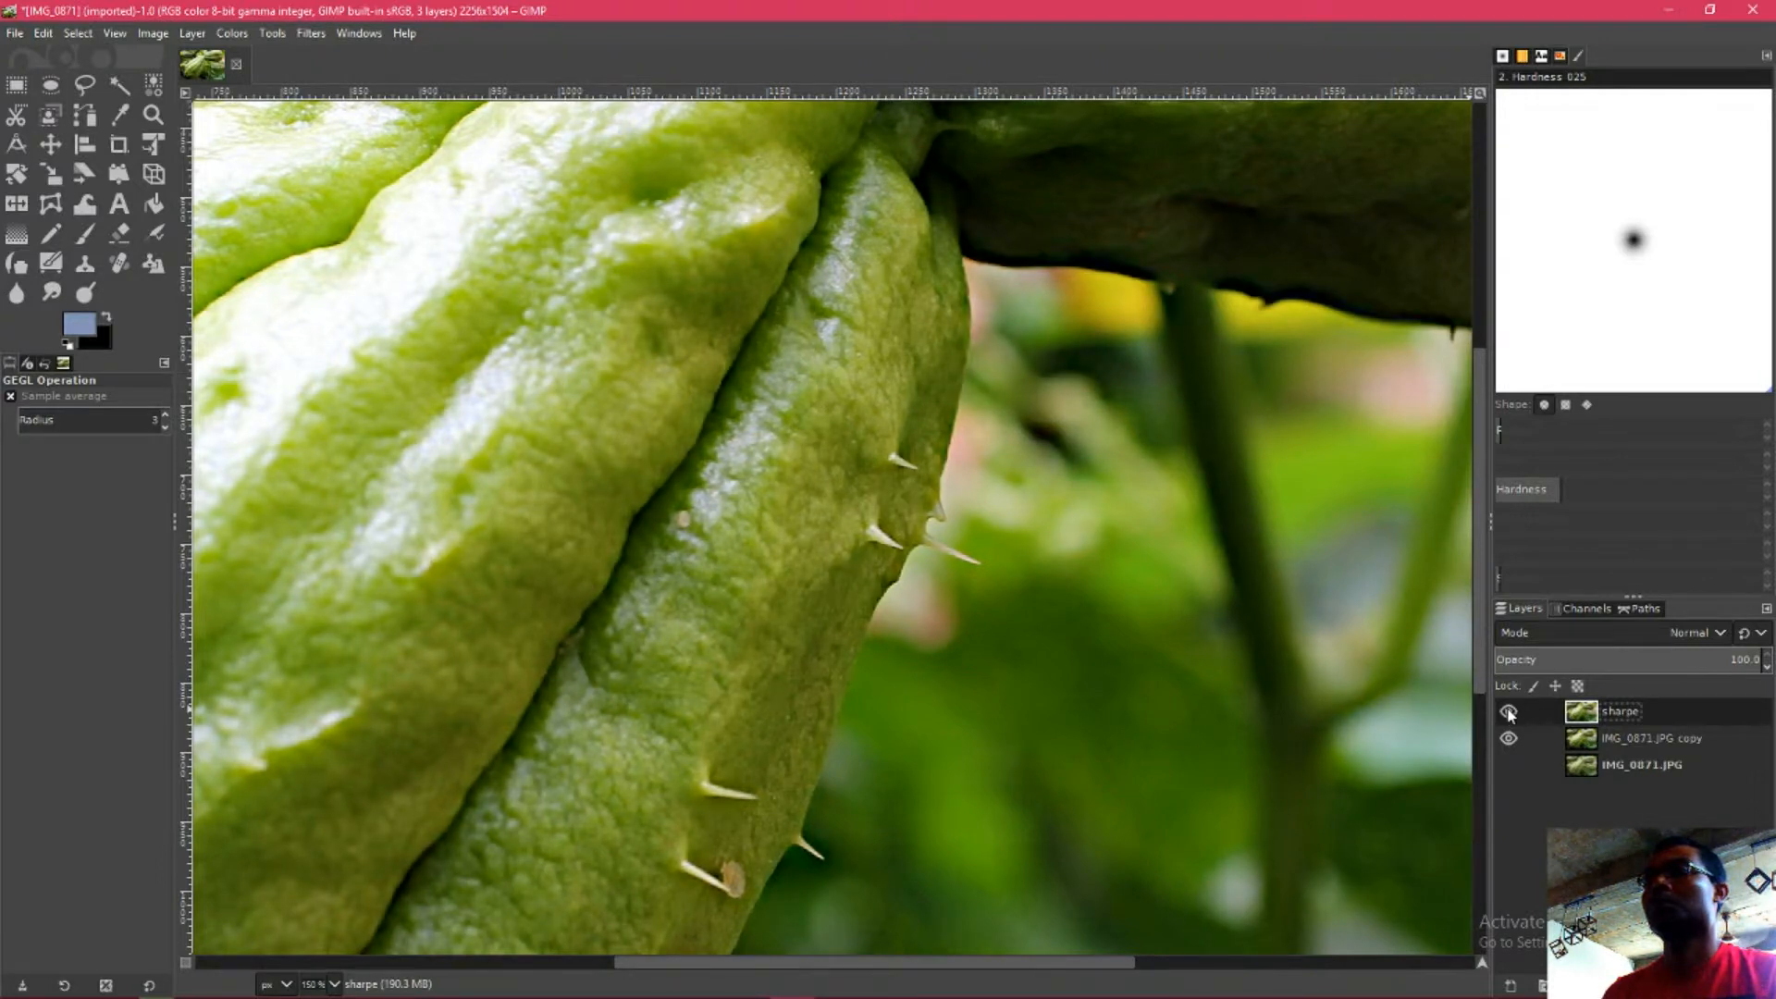
{"action": "left_click", "coordinate": [1509, 712]}
{"action": "left_click", "coordinate": [1509, 712]}
{"action": "left_click", "coordinate": [1509, 713]}
{"action": "left_click", "coordinate": [1509, 712]}
{"action": "scroll", "coordinate": [1212, 577], "scroll_direction": "down", "scroll_amount": 2}
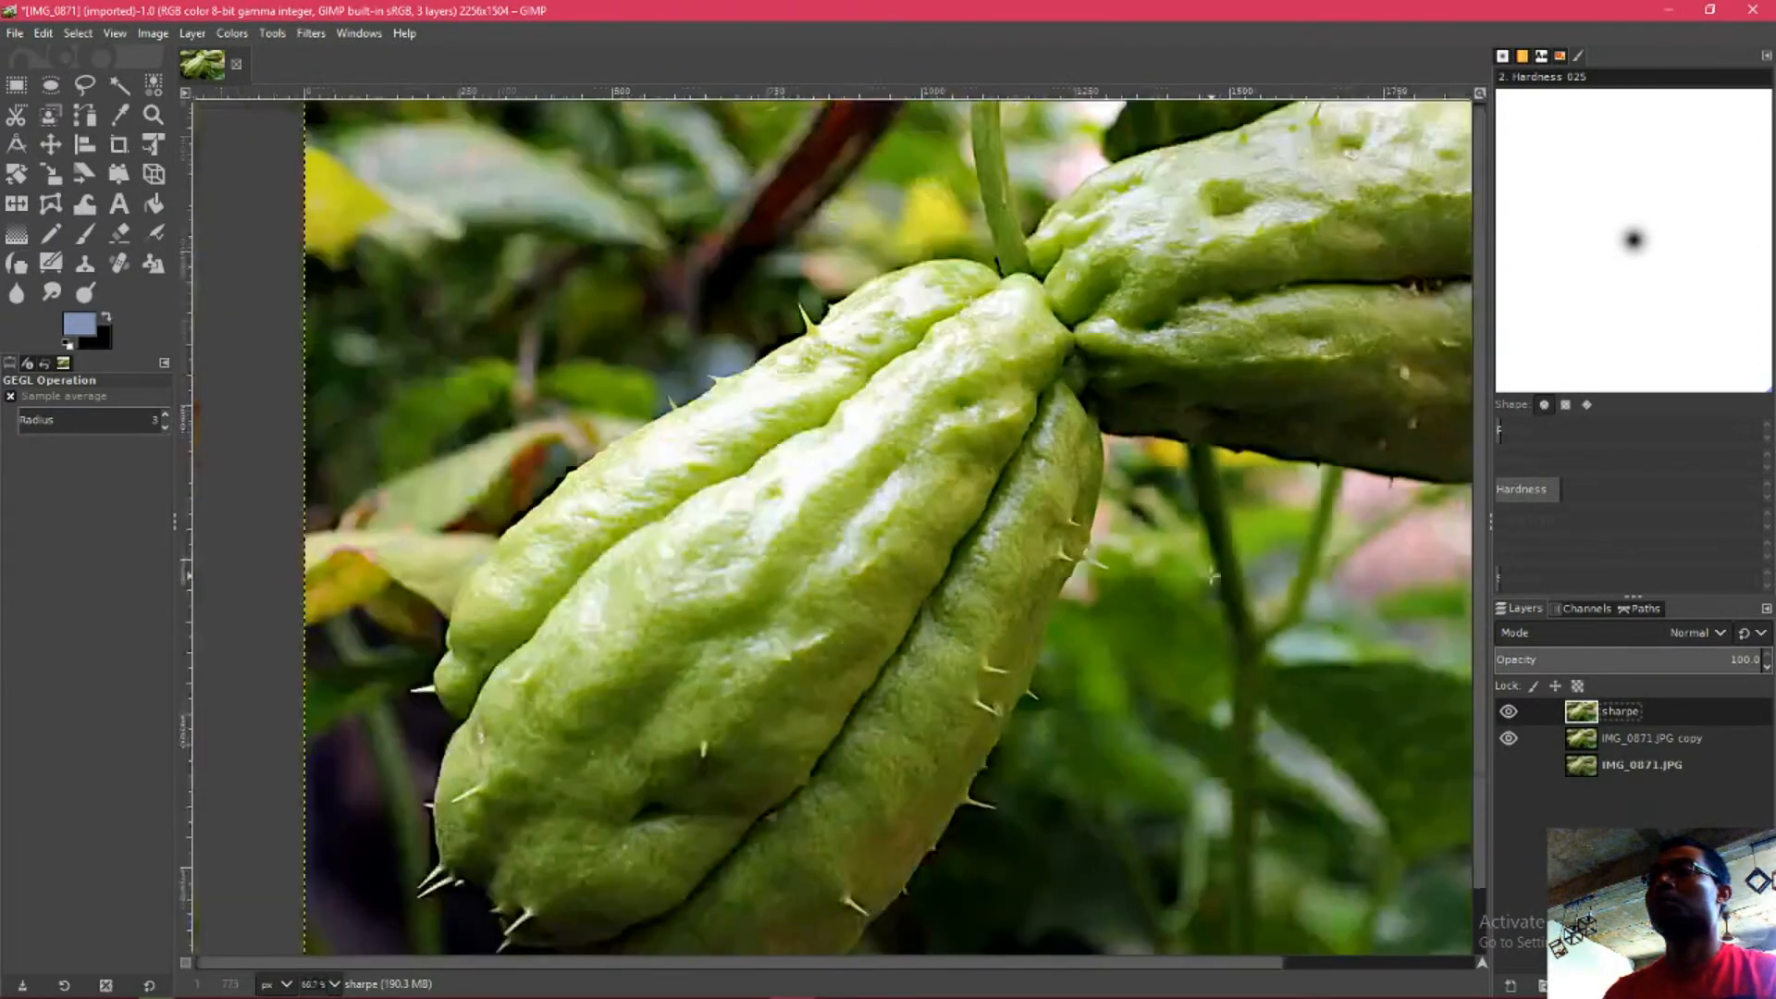
- Add a White (full opacity) layer mask to the sharpe layer
{"action": "right_click", "coordinate": [1633, 714]}
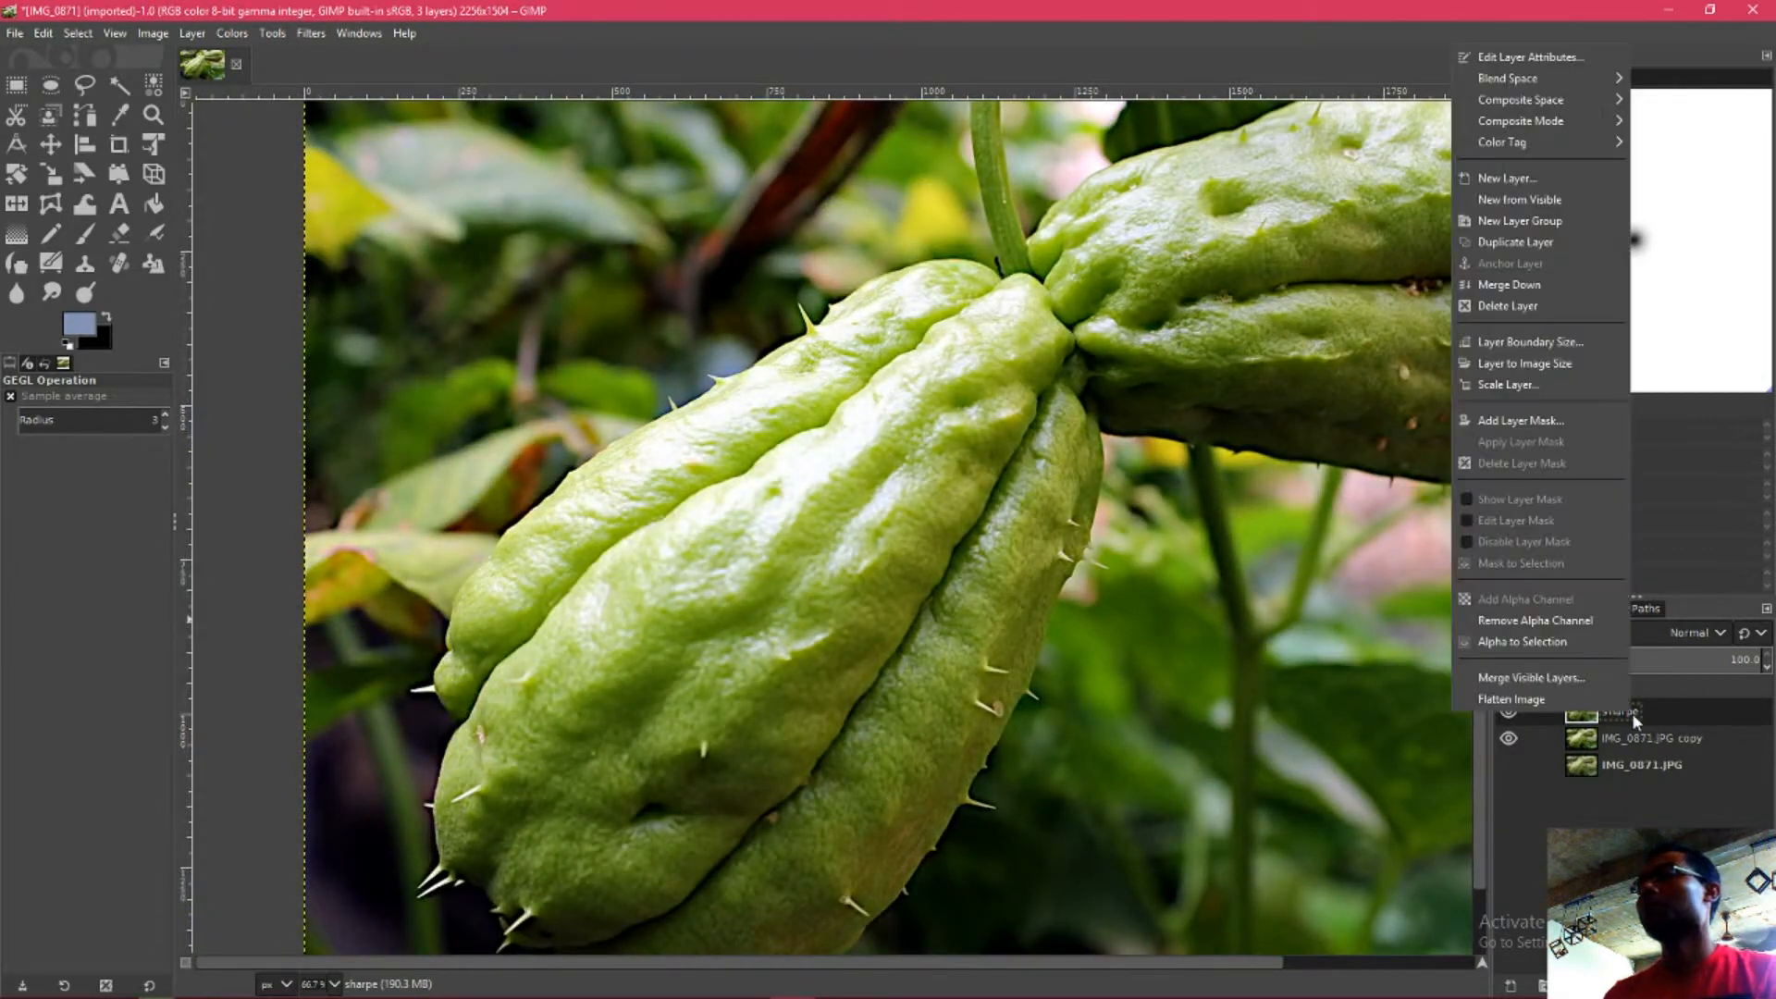
{"action": "left_click", "coordinate": [1525, 422]}
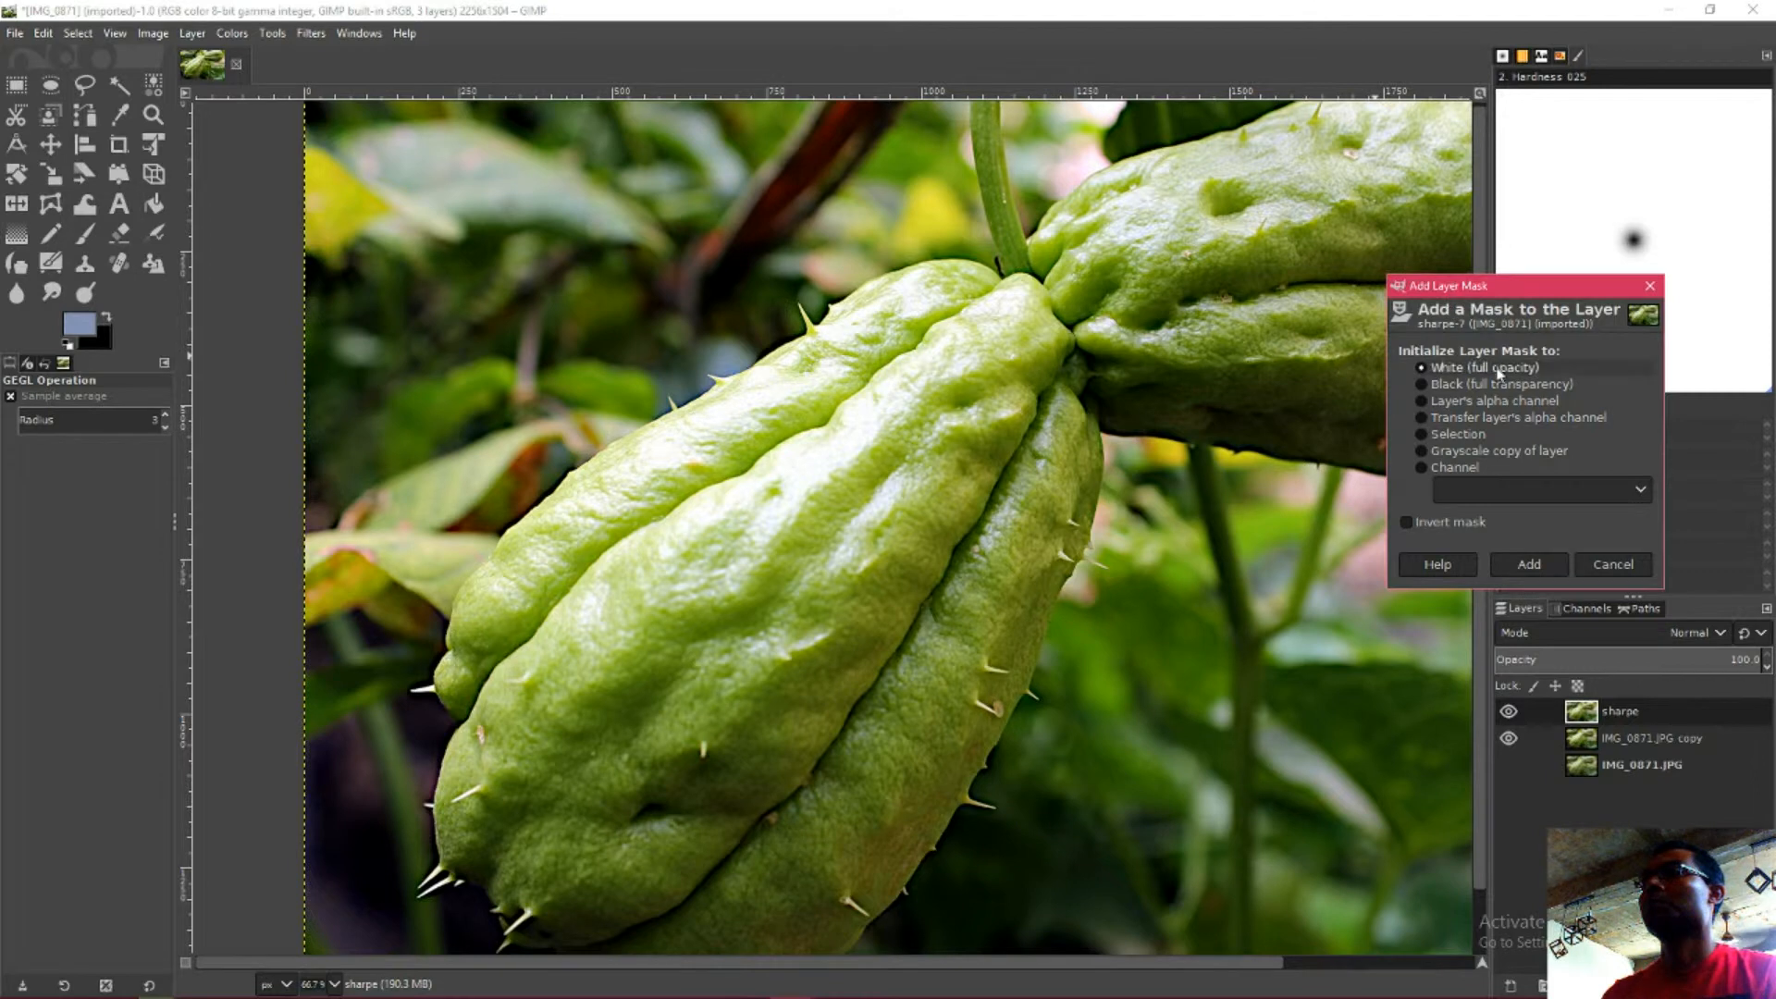
{"action": "left_click", "coordinate": [1528, 566]}
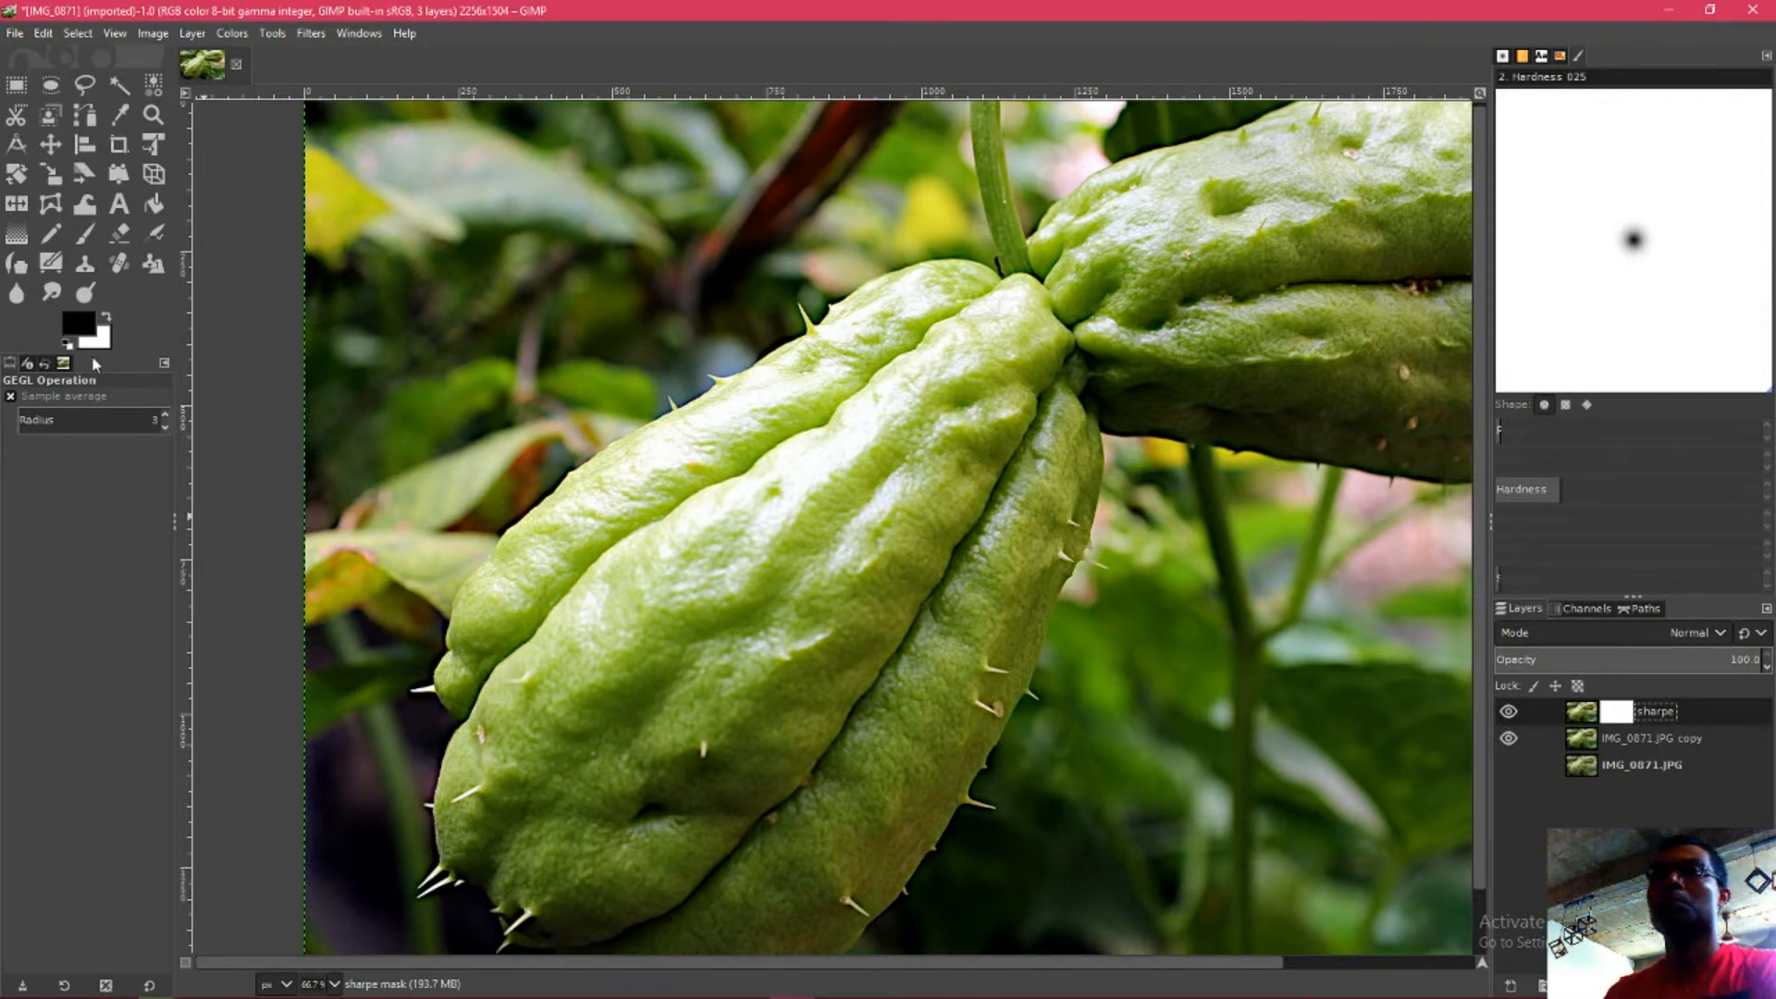
- Choose the Paintbrush tool and set its aspect ratio to 0 and its size to 132
{"action": "left_click", "coordinate": [84, 233]}
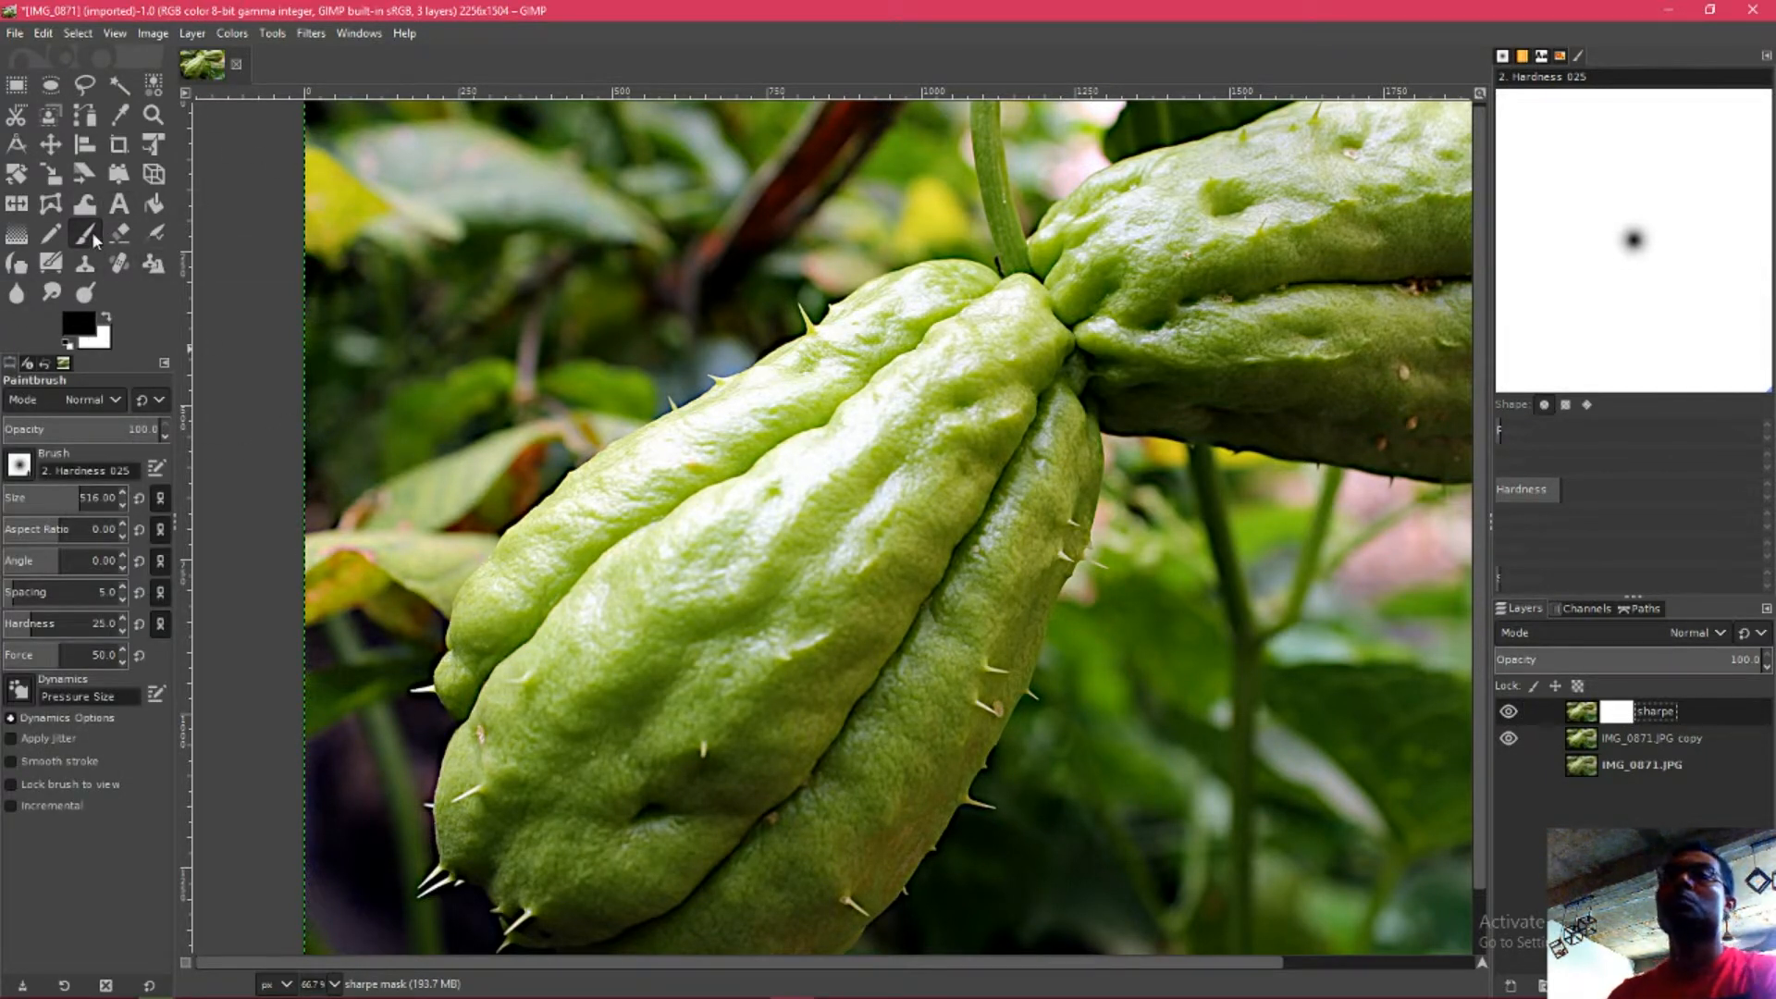
{"action": "left_click_drag", "start_coordinate": [947, 502], "coordinate": [838, 444]}
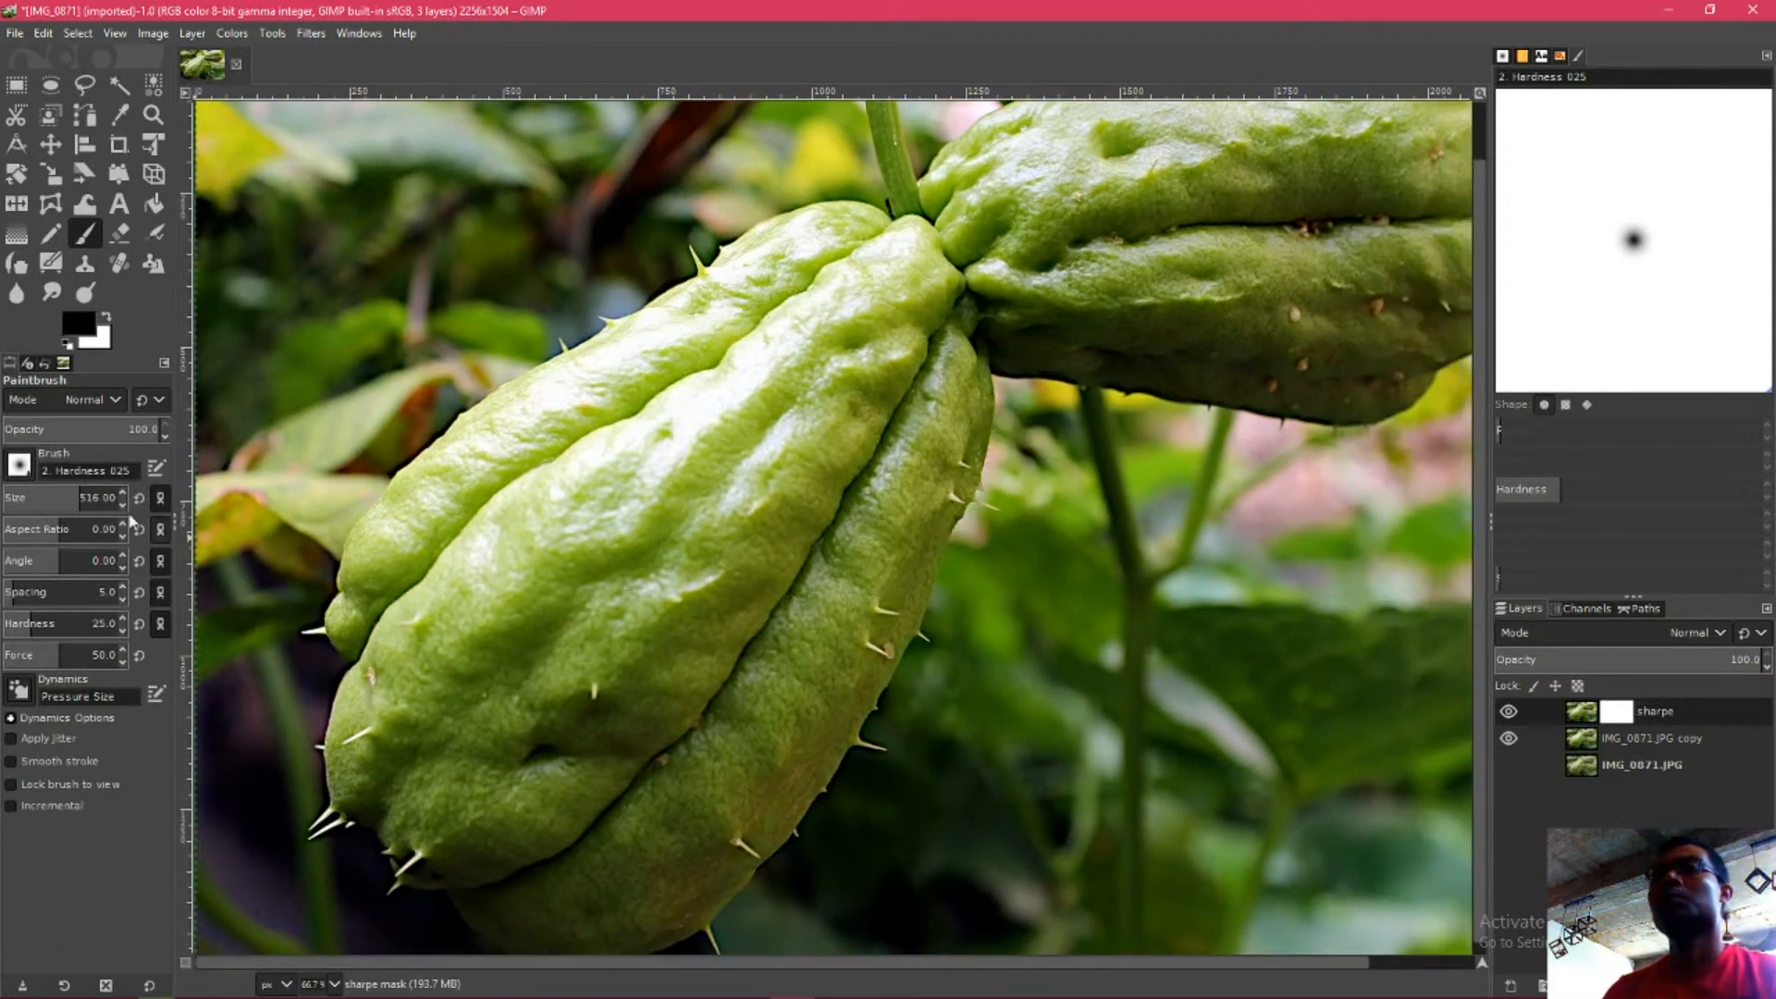
{"action": "left_click_drag", "start_coordinate": [65, 529], "coordinate": [26, 529]}
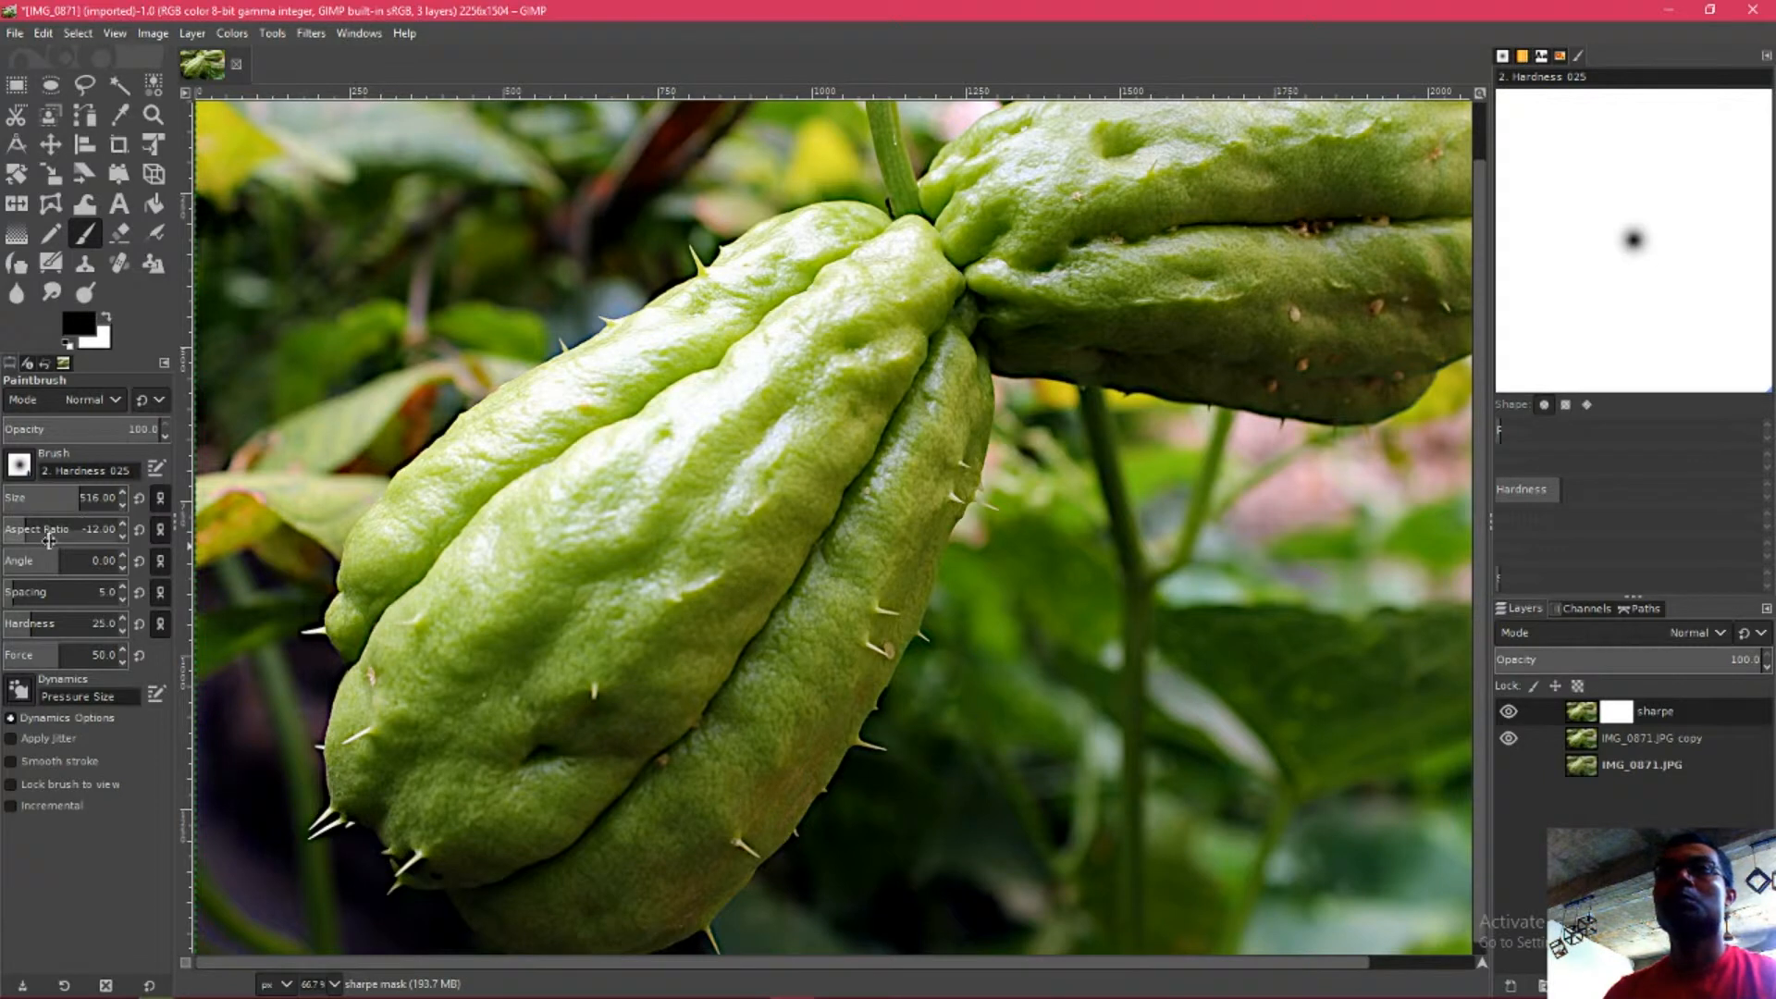
{"action": "key", "text": "ctrl+a"}
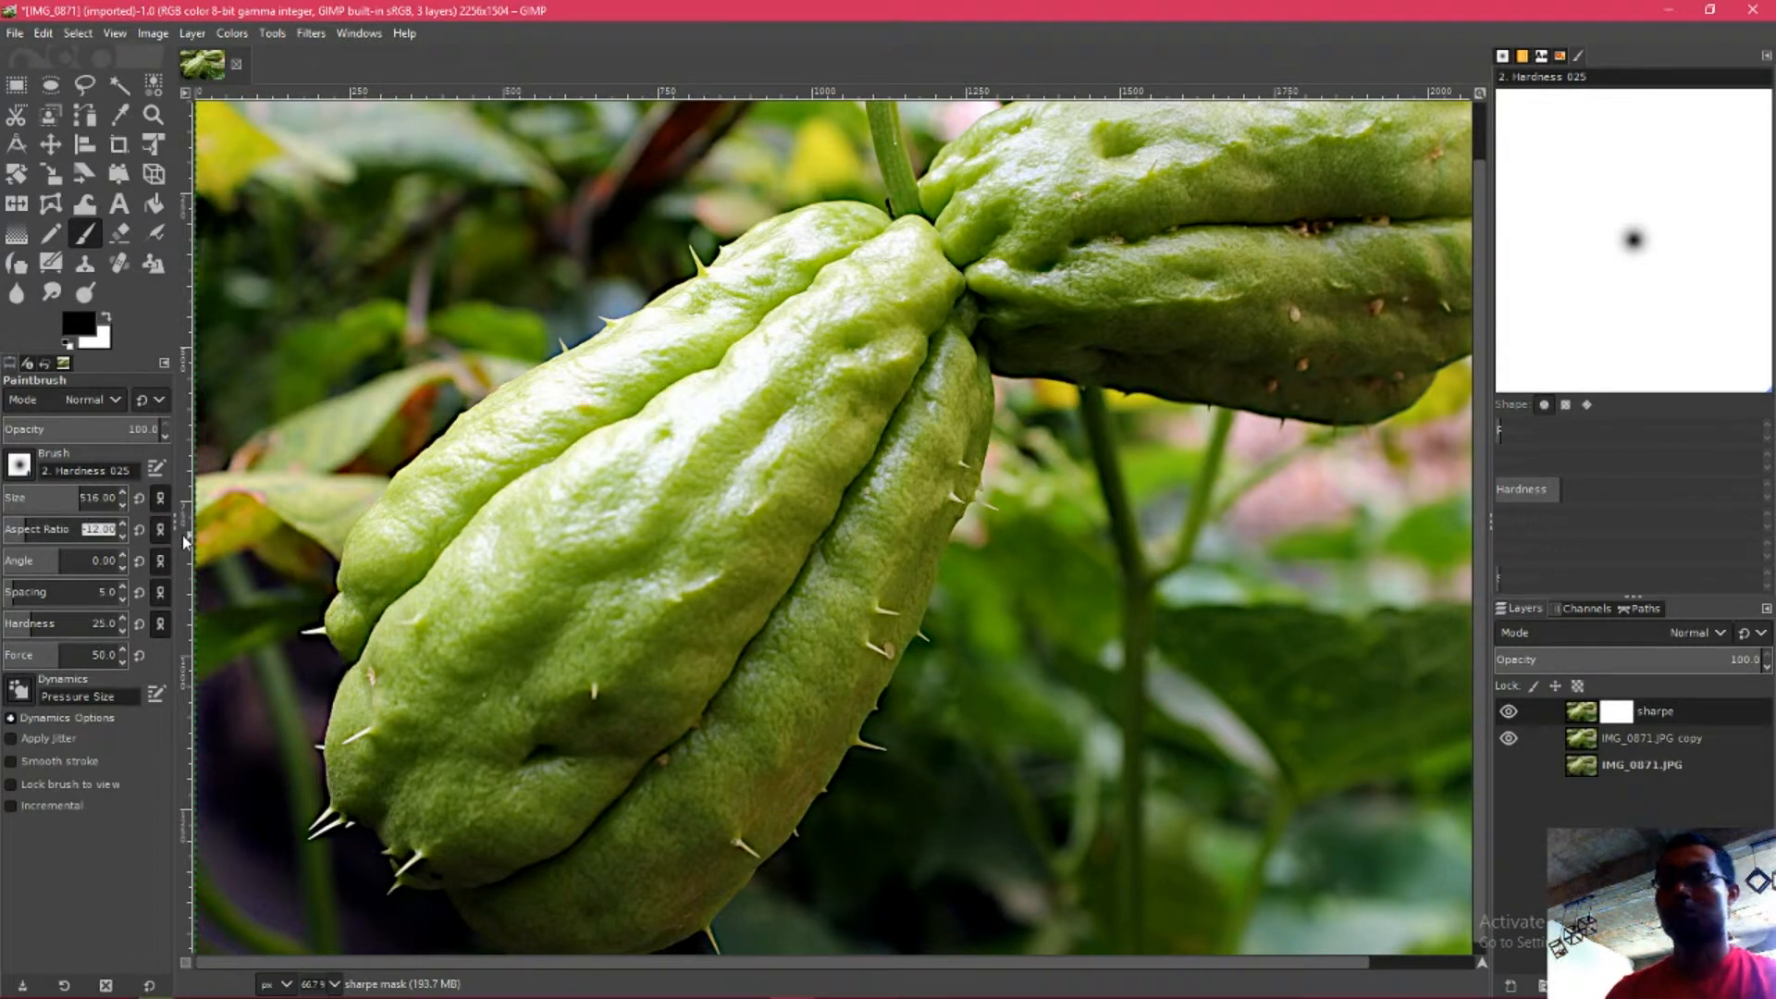
{"action": "type", "text": "0"}
{"action": "key", "text": "Return"}
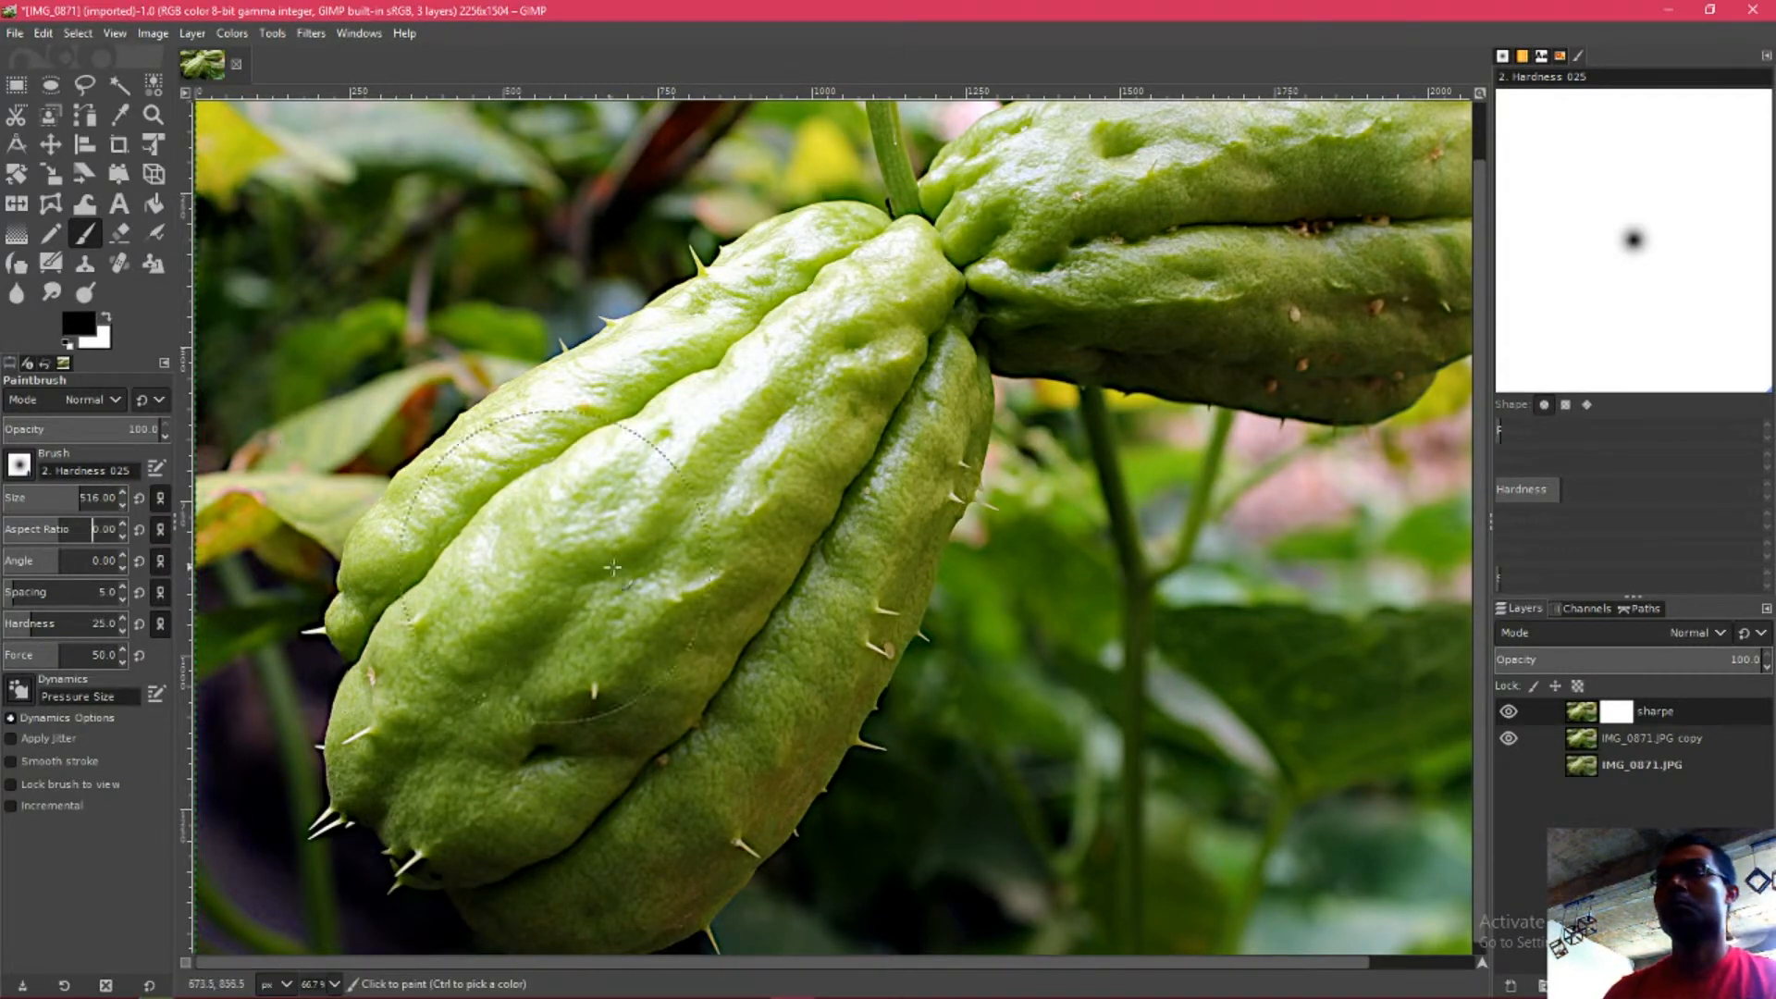
{"action": "mouse_move", "coordinate": [71, 502]}
{"action": "left_mouse_down"}
{"action": "mouse_move", "coordinate": [1769, 501]}
{"action": "mouse_move", "coordinate": [1750, 501]}
{"action": "left_mouse_up"}
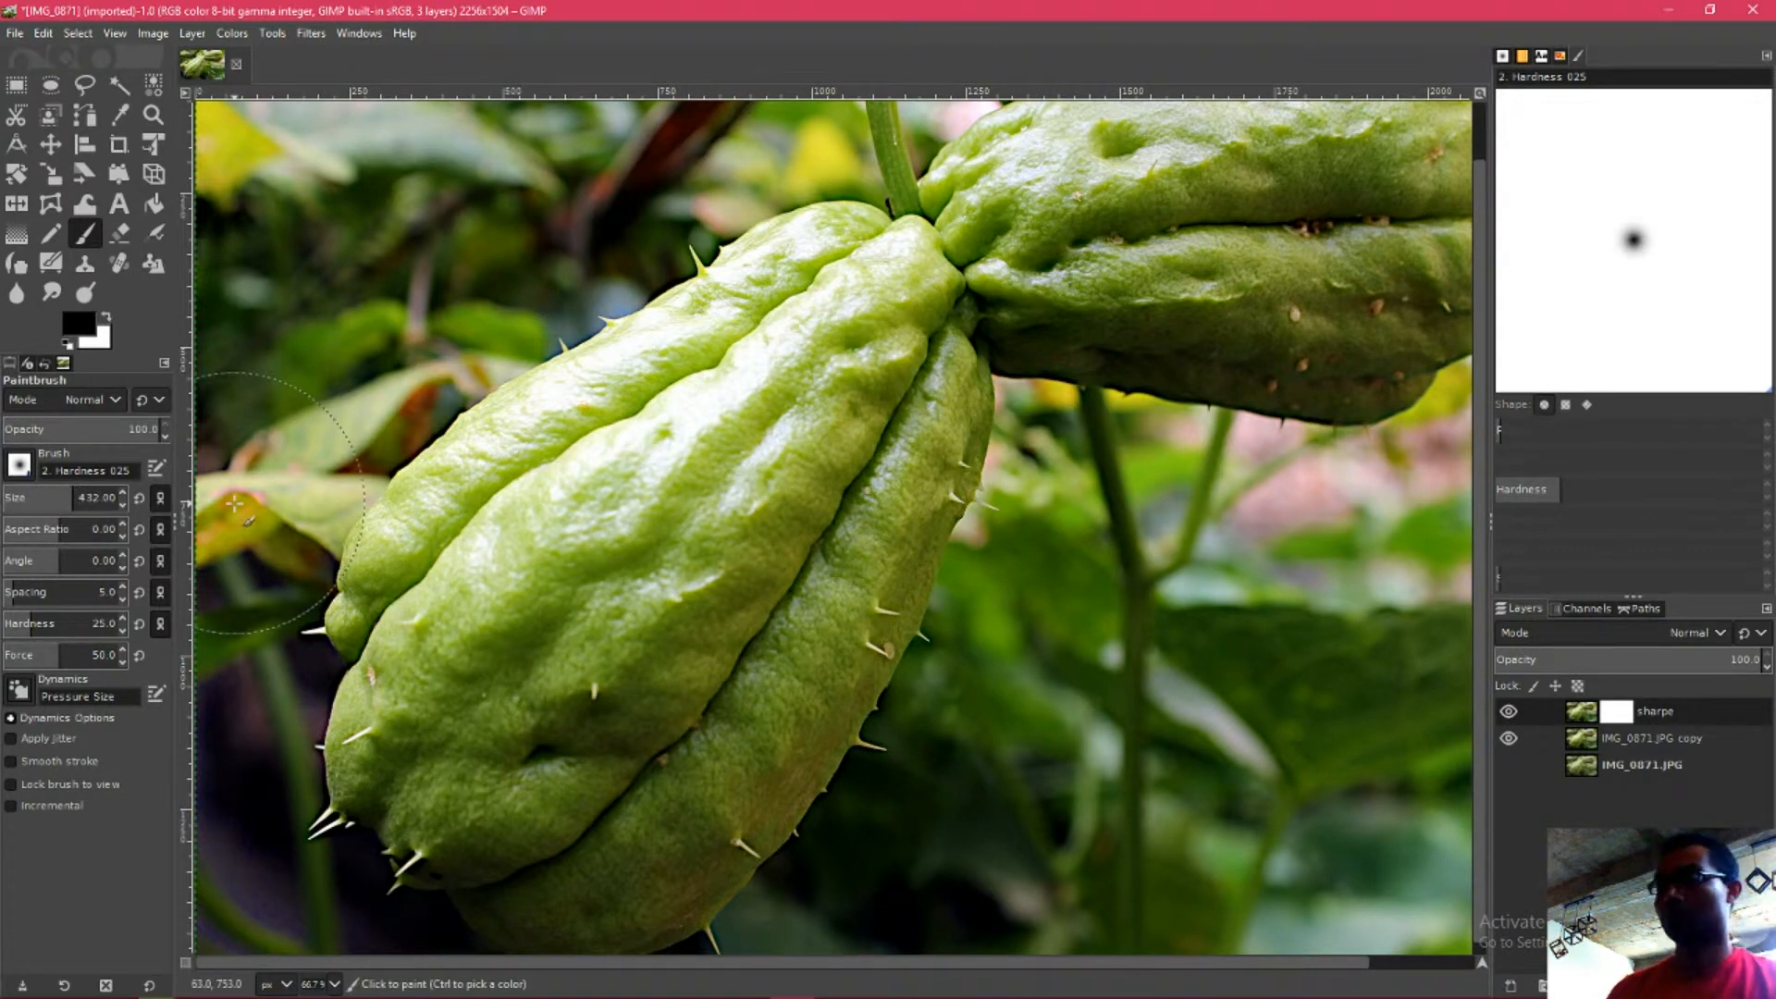
{"action": "type", "text": "1"}
{"action": "key", "text": "Return"}
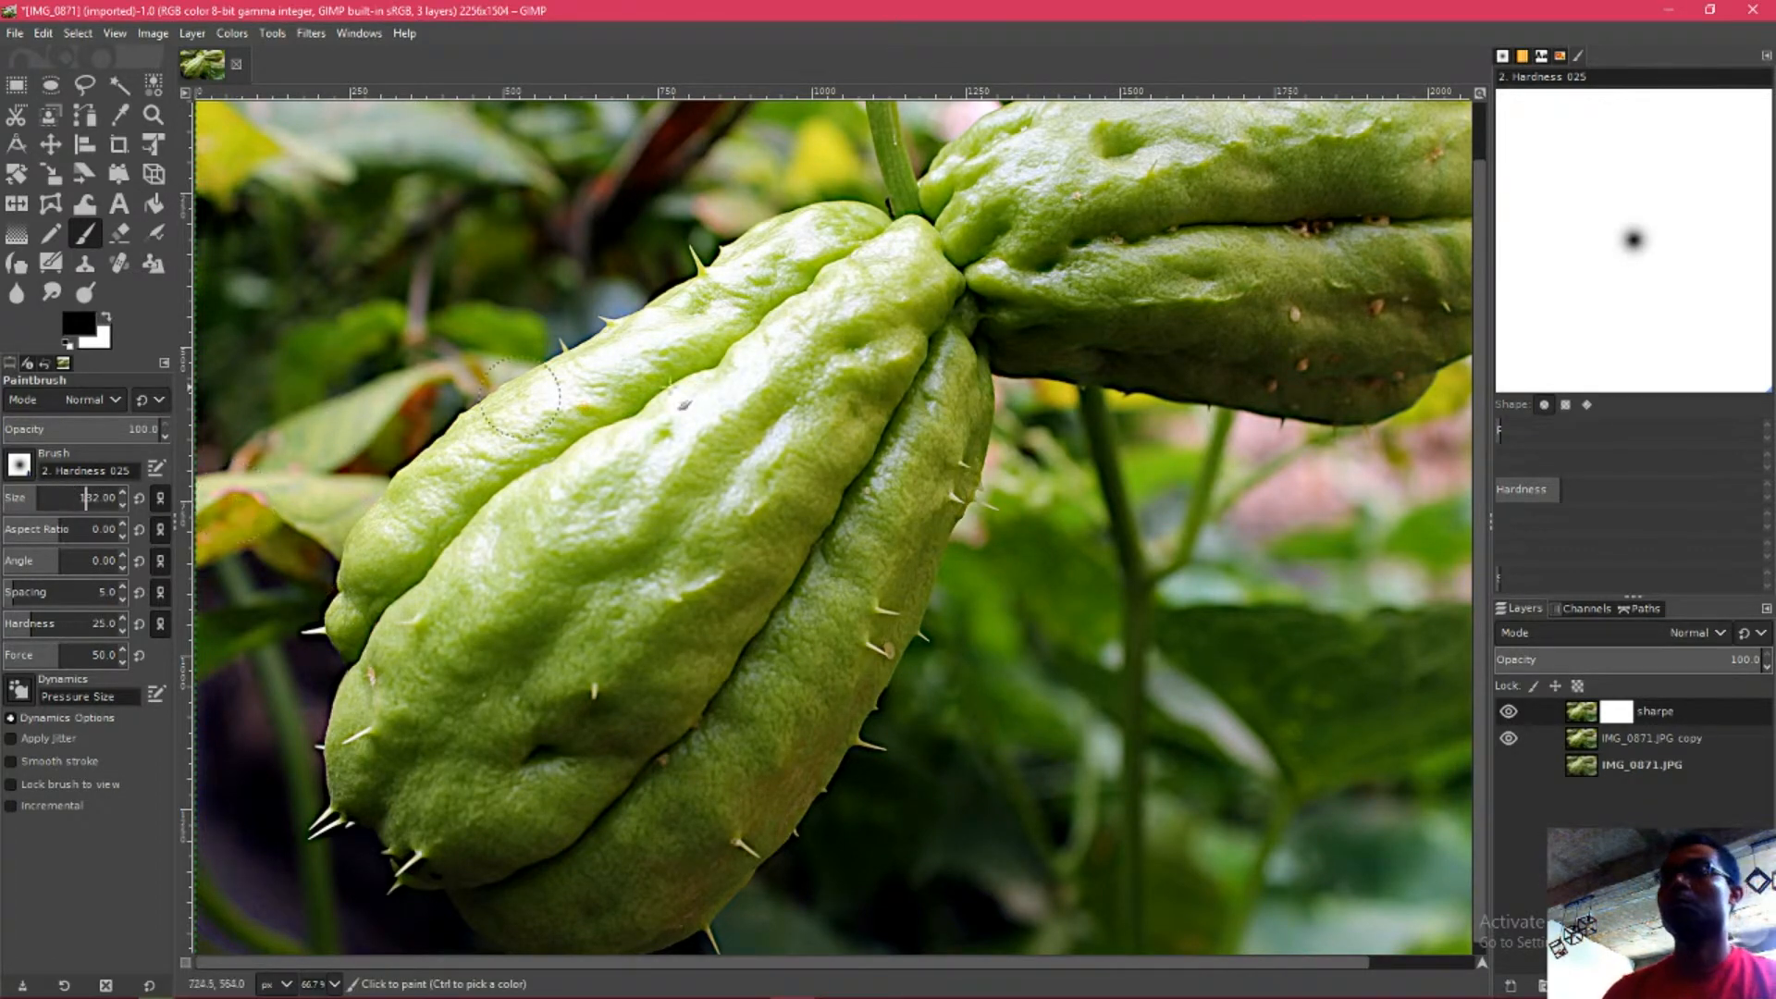
{"action": "left_click_drag", "start_coordinate": [837, 495], "coordinate": [676, 526]}
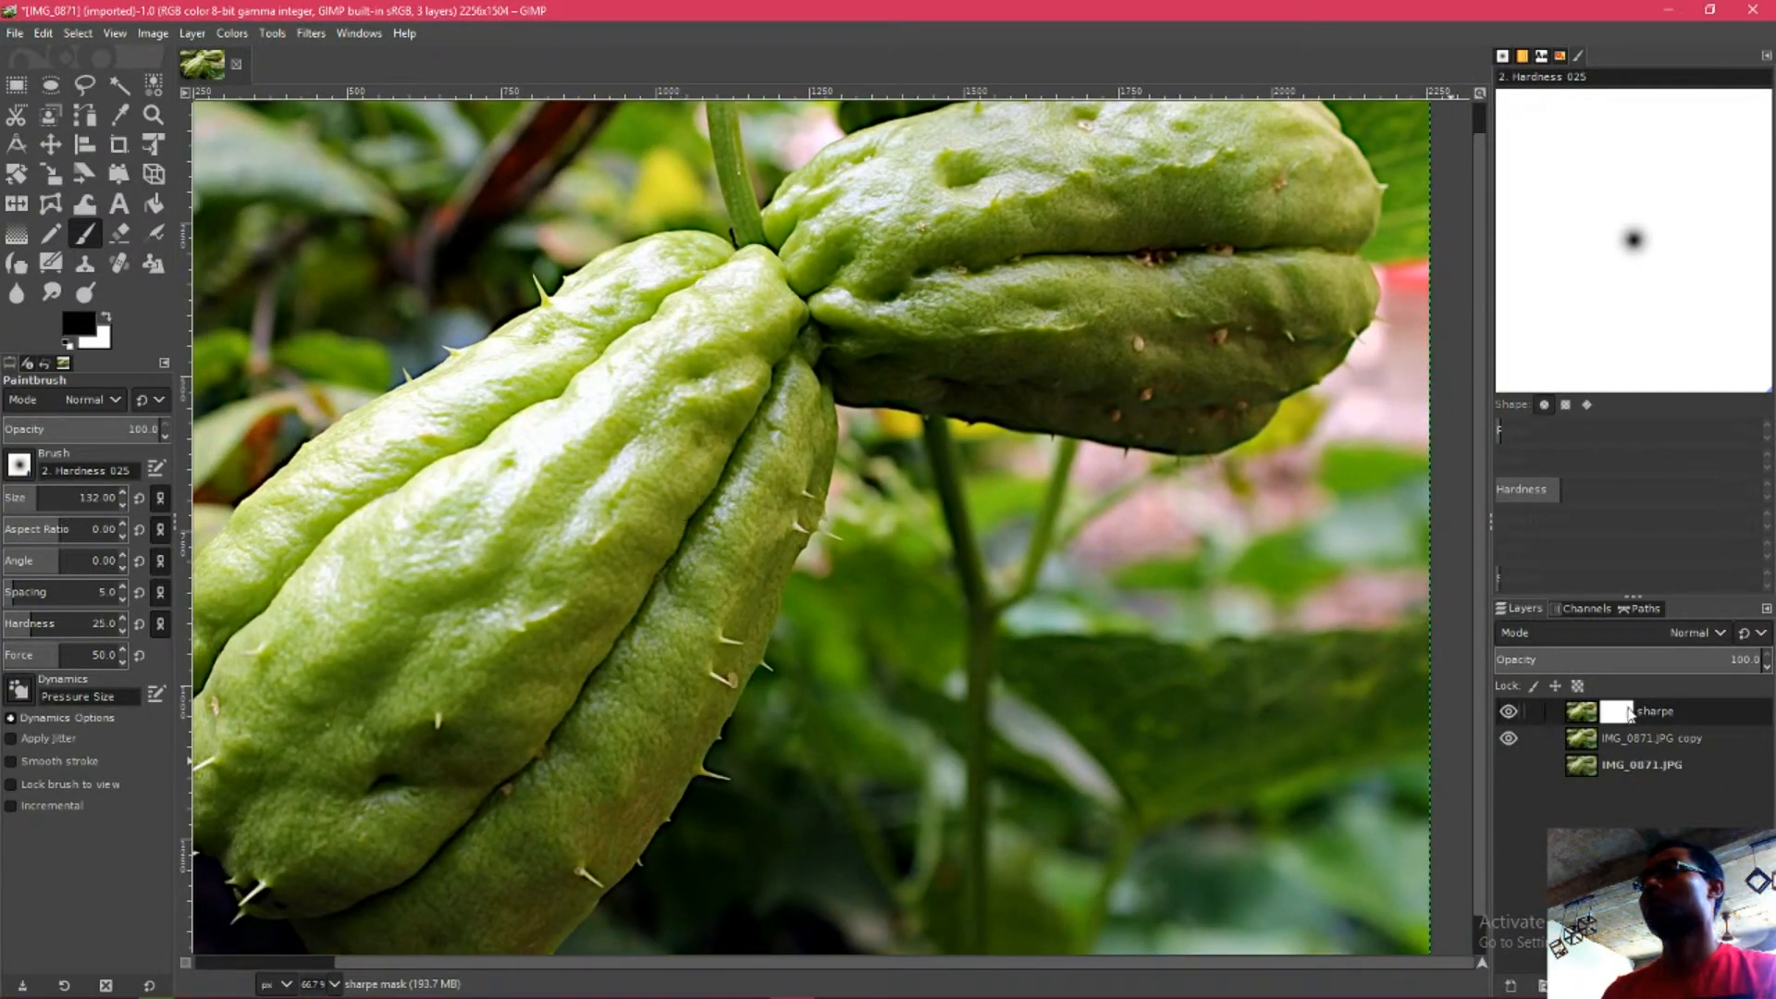
- Paint black on the sharpe layer's white mask over the upper vegetable
{"action": "left_click", "coordinate": [1642, 711]}
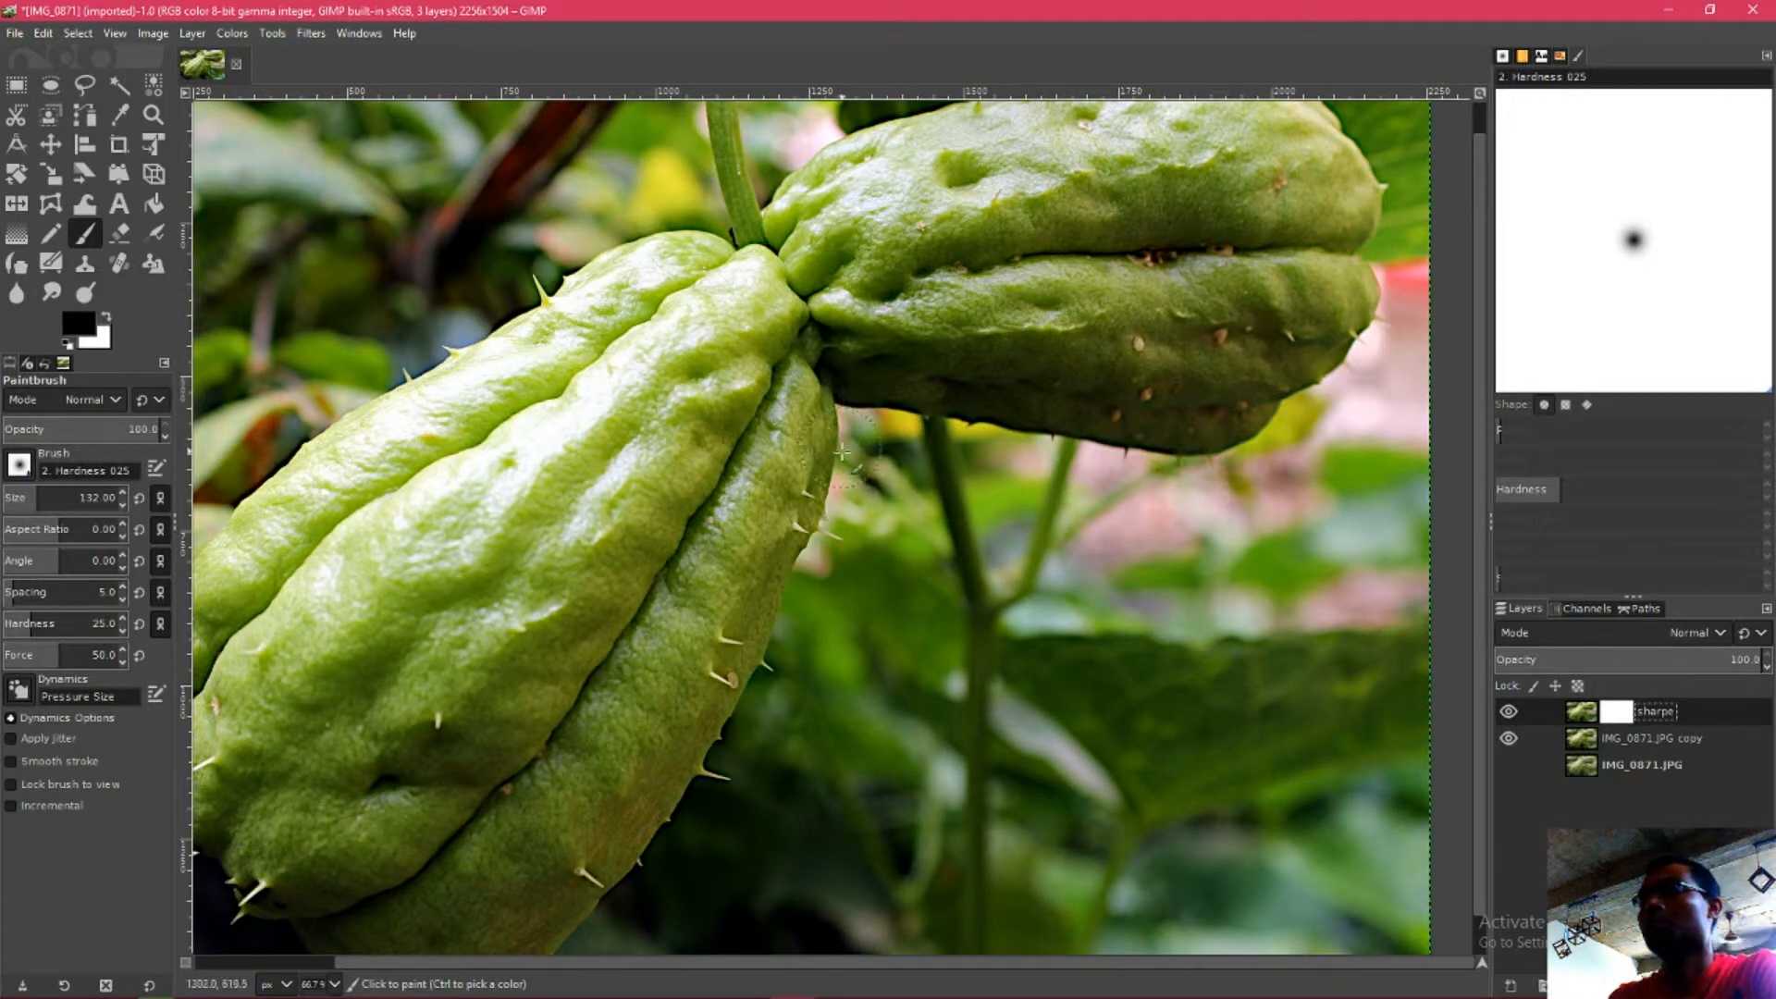
{"action": "mouse_move", "coordinate": [860, 409]}
{"action": "left_mouse_down"}
{"action": "mouse_move", "coordinate": [844, 408]}
{"action": "mouse_move", "coordinate": [1221, 442]}
{"action": "mouse_move", "coordinate": [1360, 353]}
{"action": "mouse_move", "coordinate": [1391, 289]}
{"action": "left_mouse_up"}
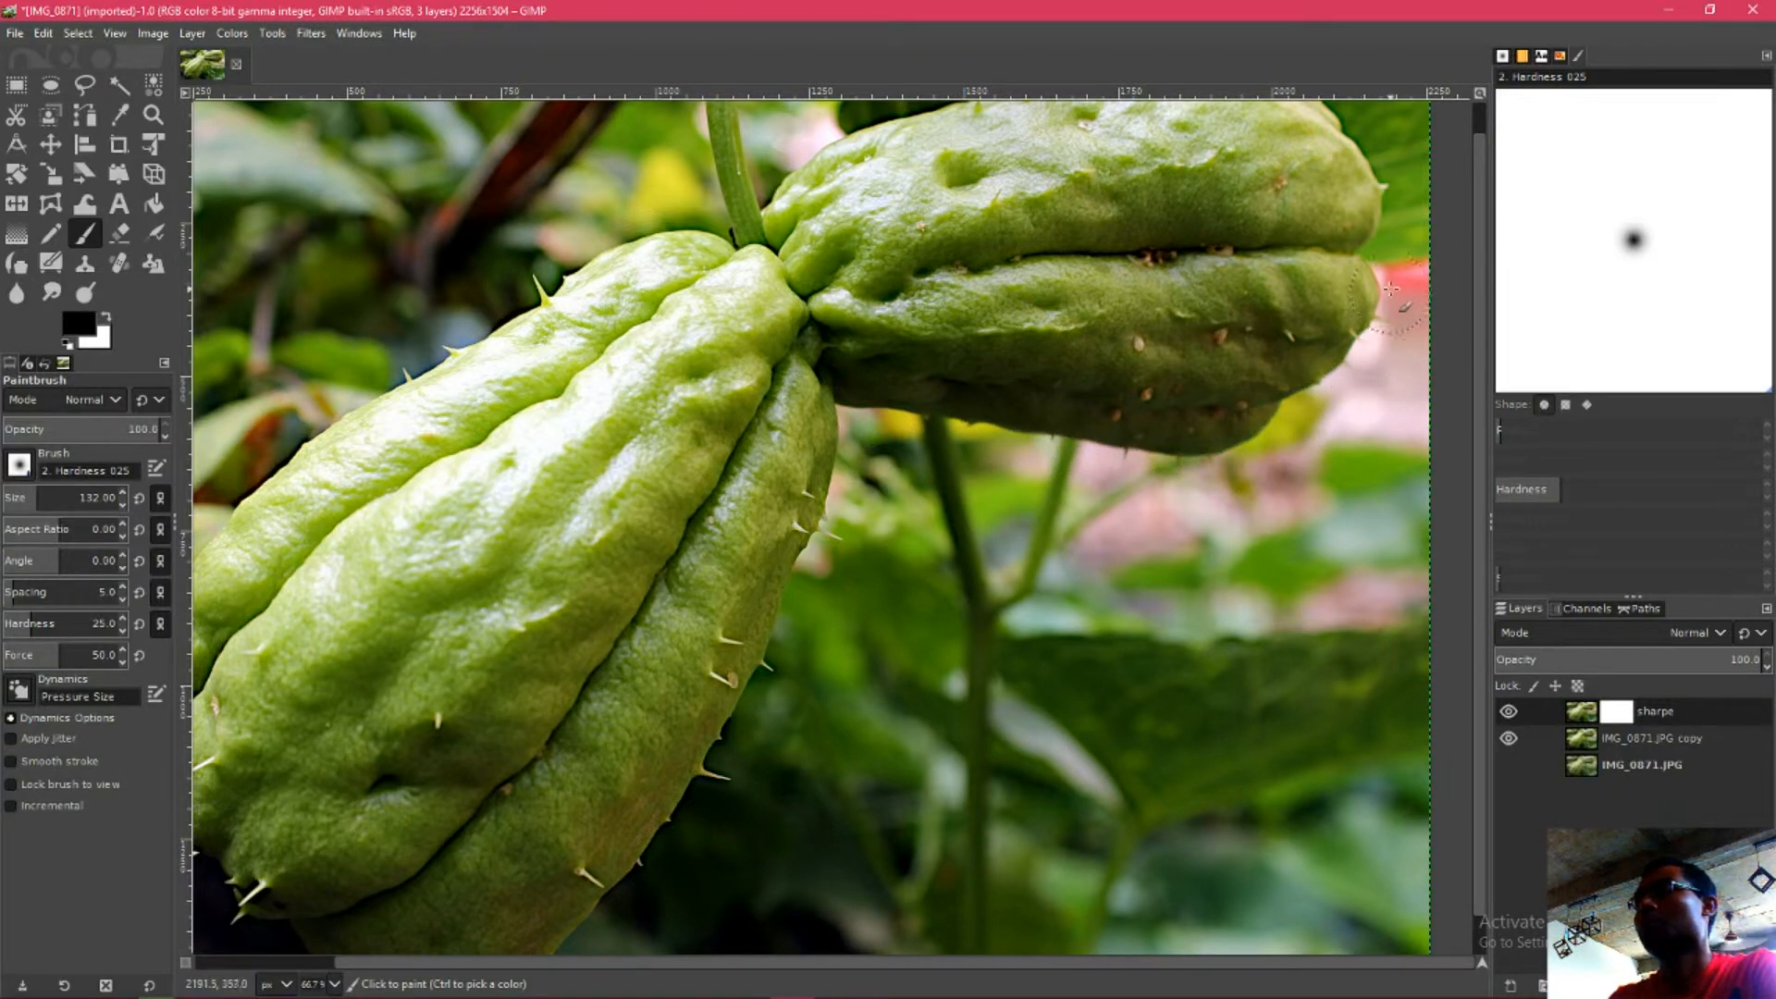
{"action": "left_click_drag", "start_coordinate": [1394, 212], "coordinate": [1317, 121]}
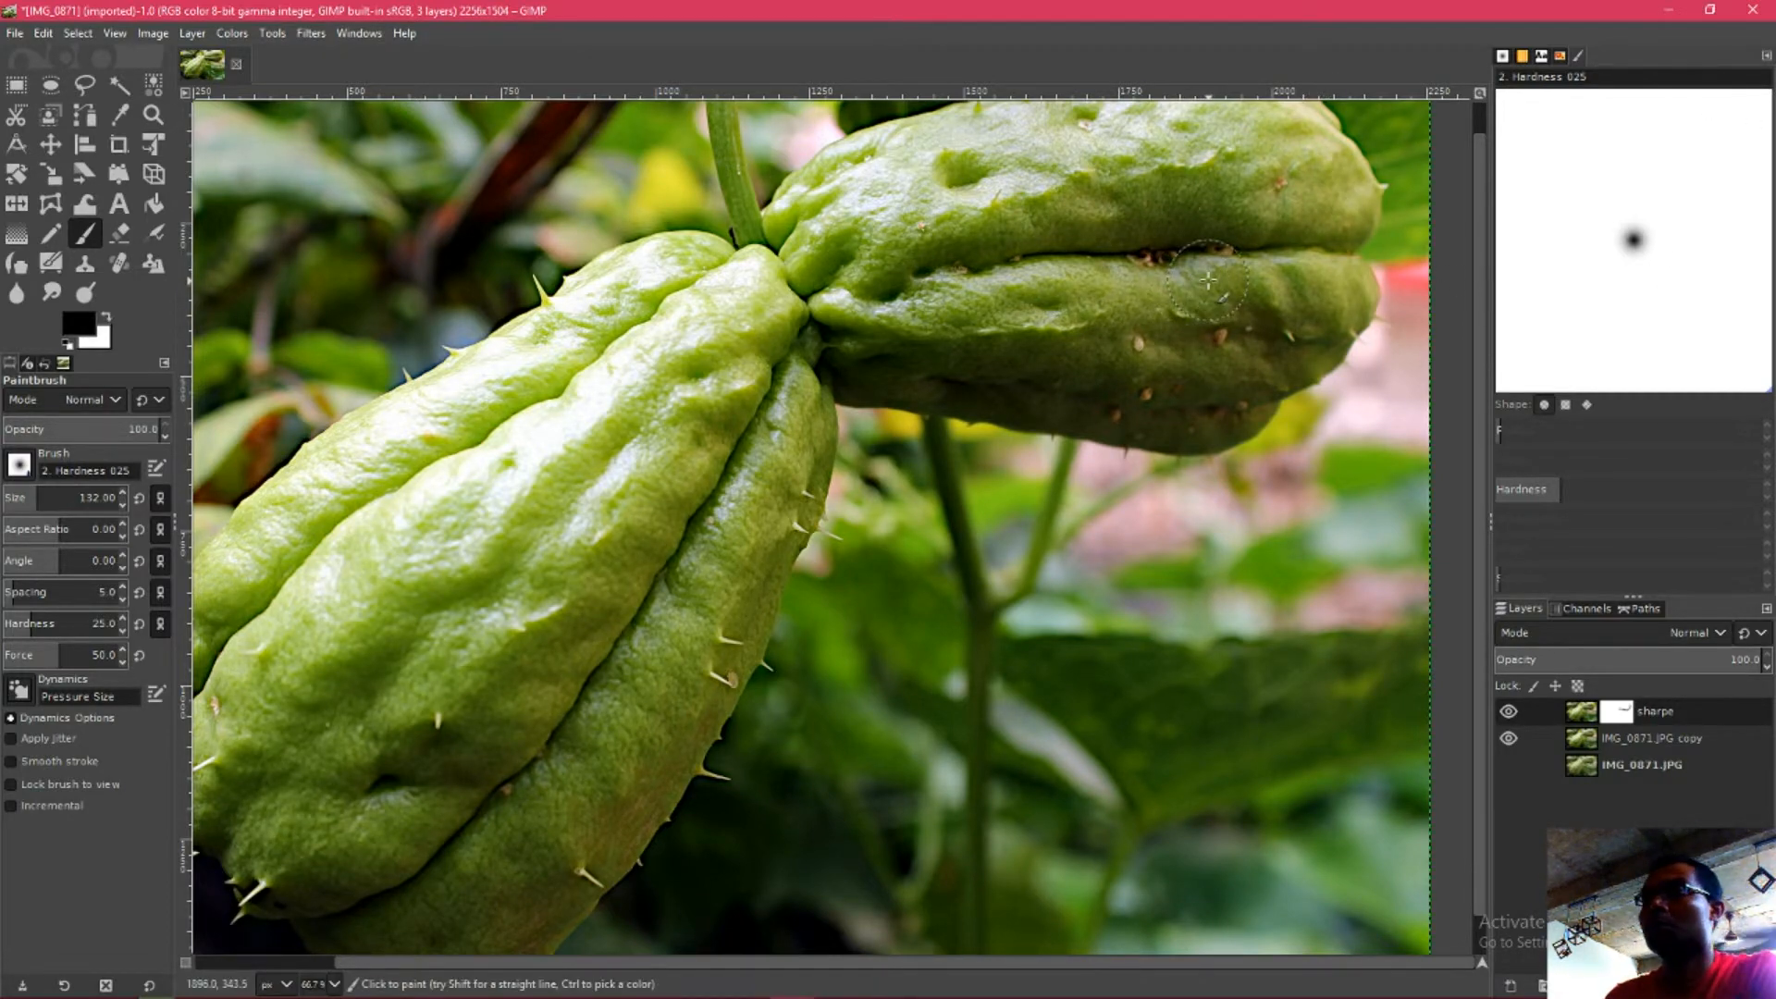
- Delete the white layer mask from the sharpe layer
{"action": "scroll", "coordinate": [1208, 281], "scroll_direction": "down", "scroll_amount": 2}
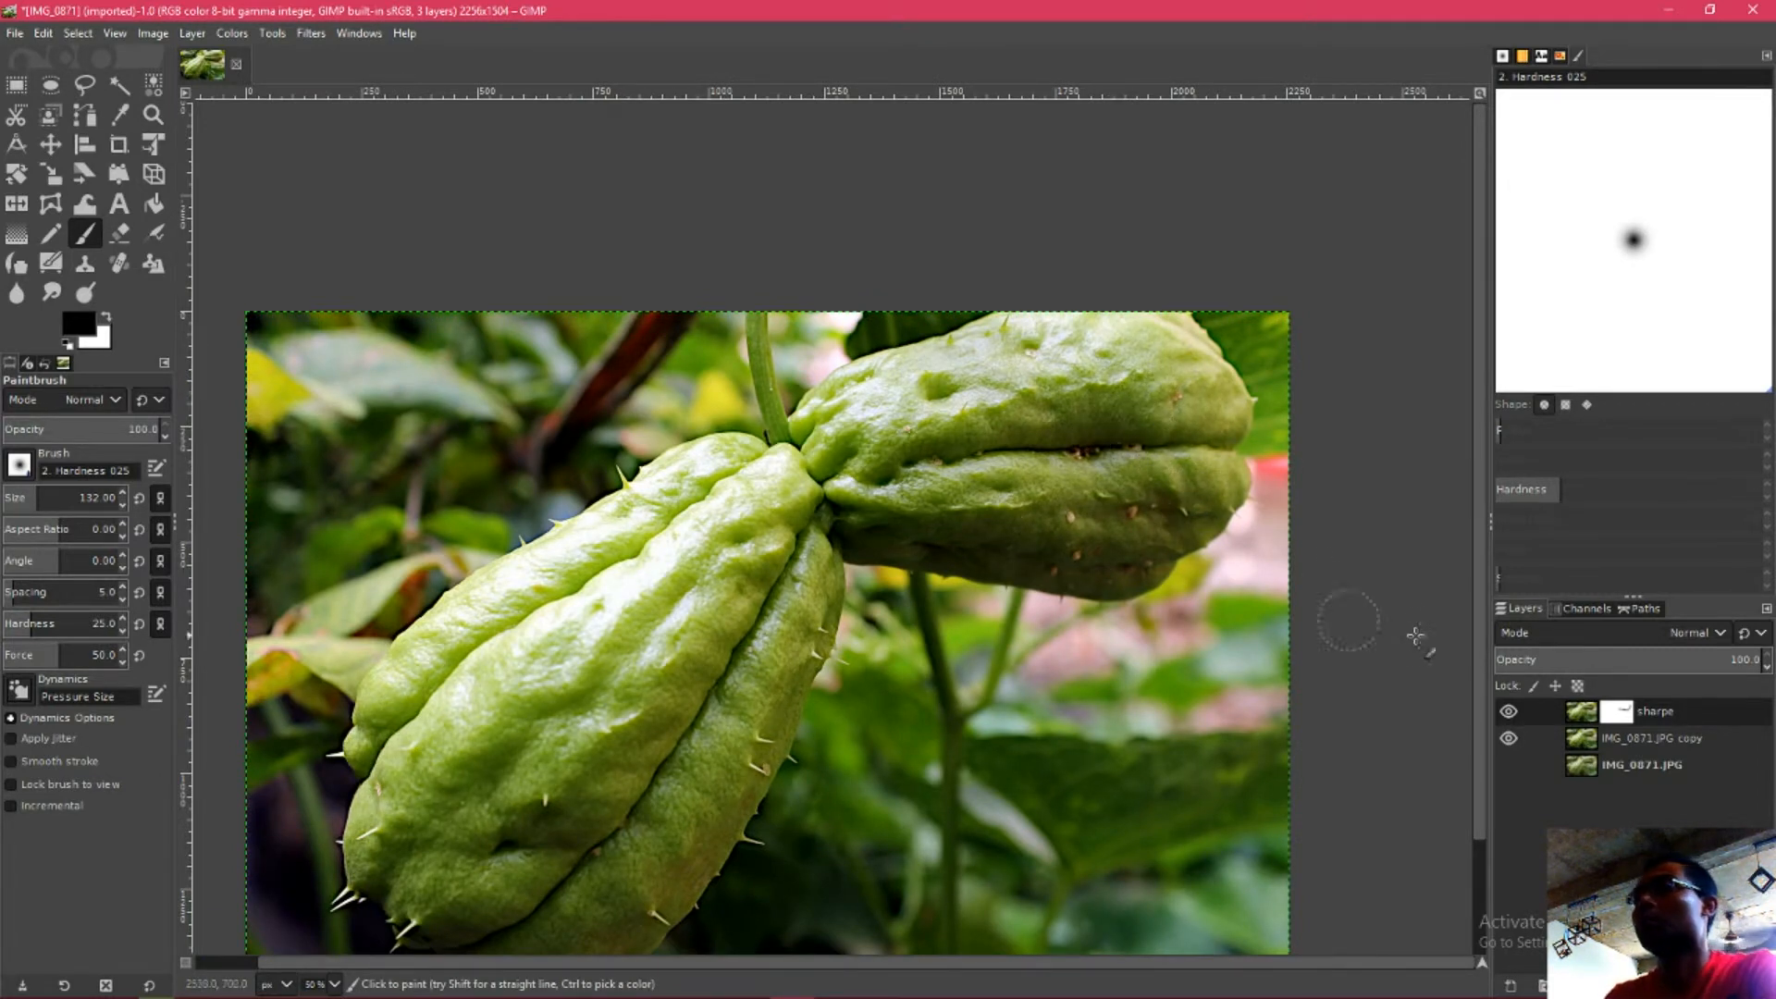
{"action": "right_click", "coordinate": [1628, 713]}
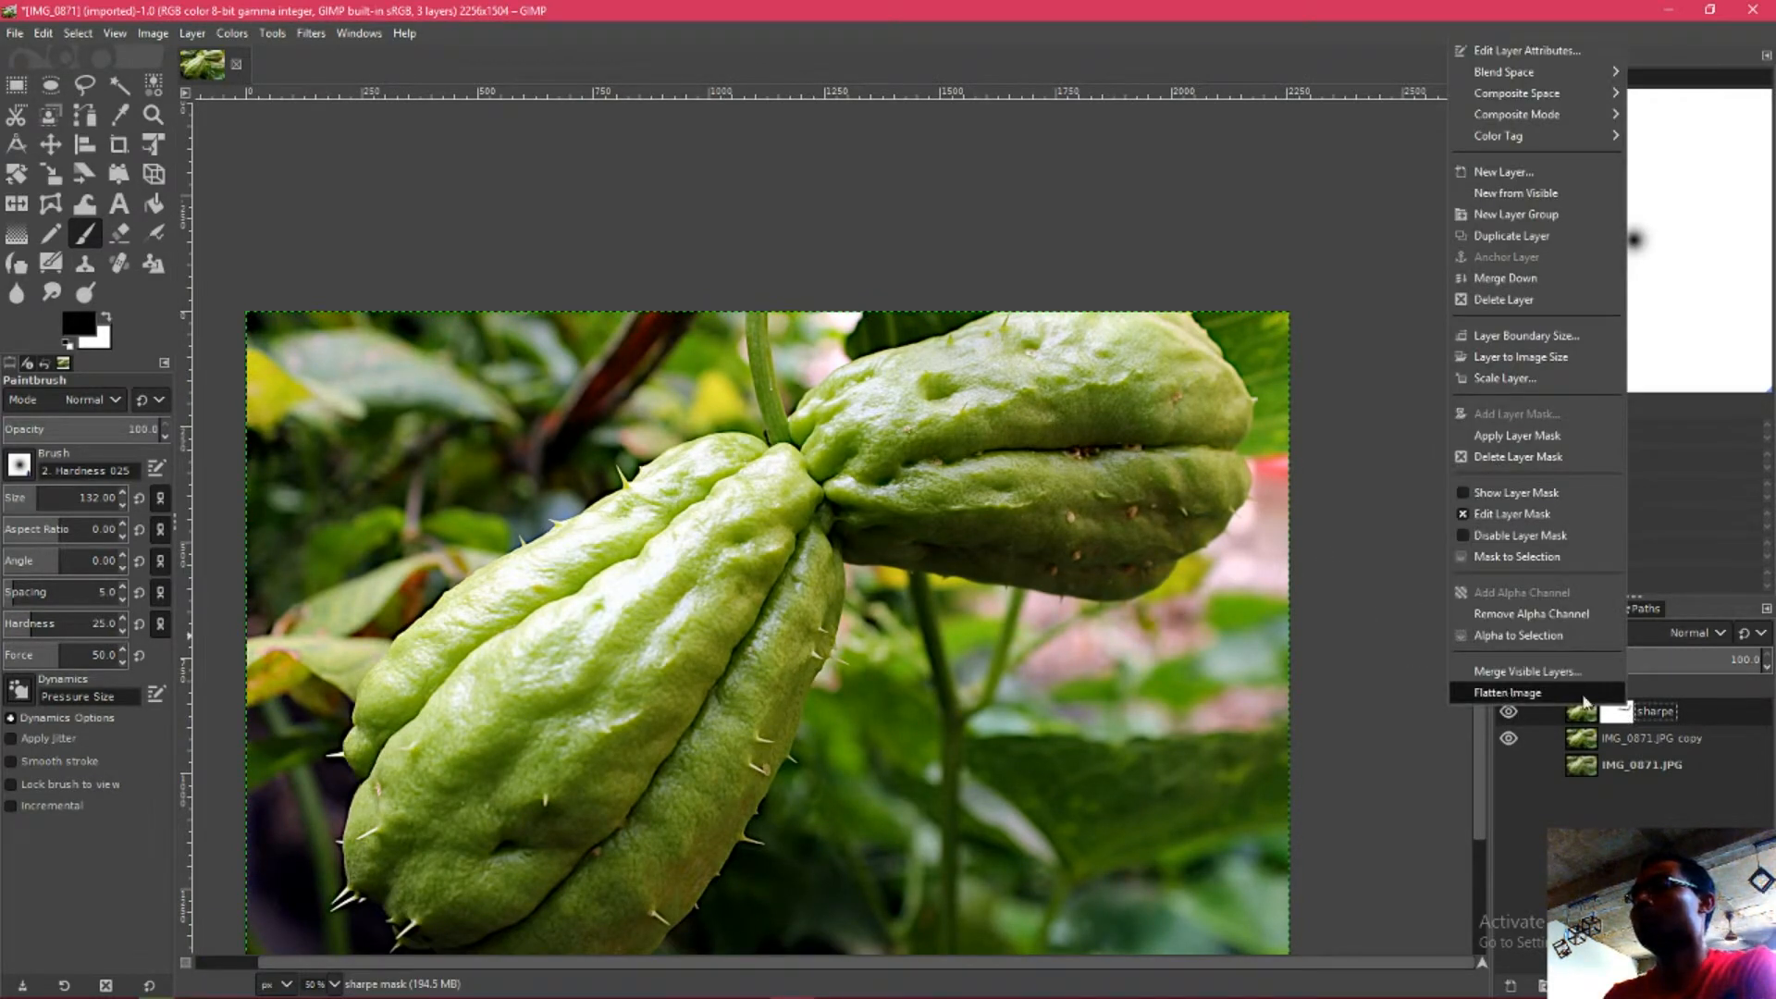
{"action": "left_click", "coordinate": [1524, 460]}
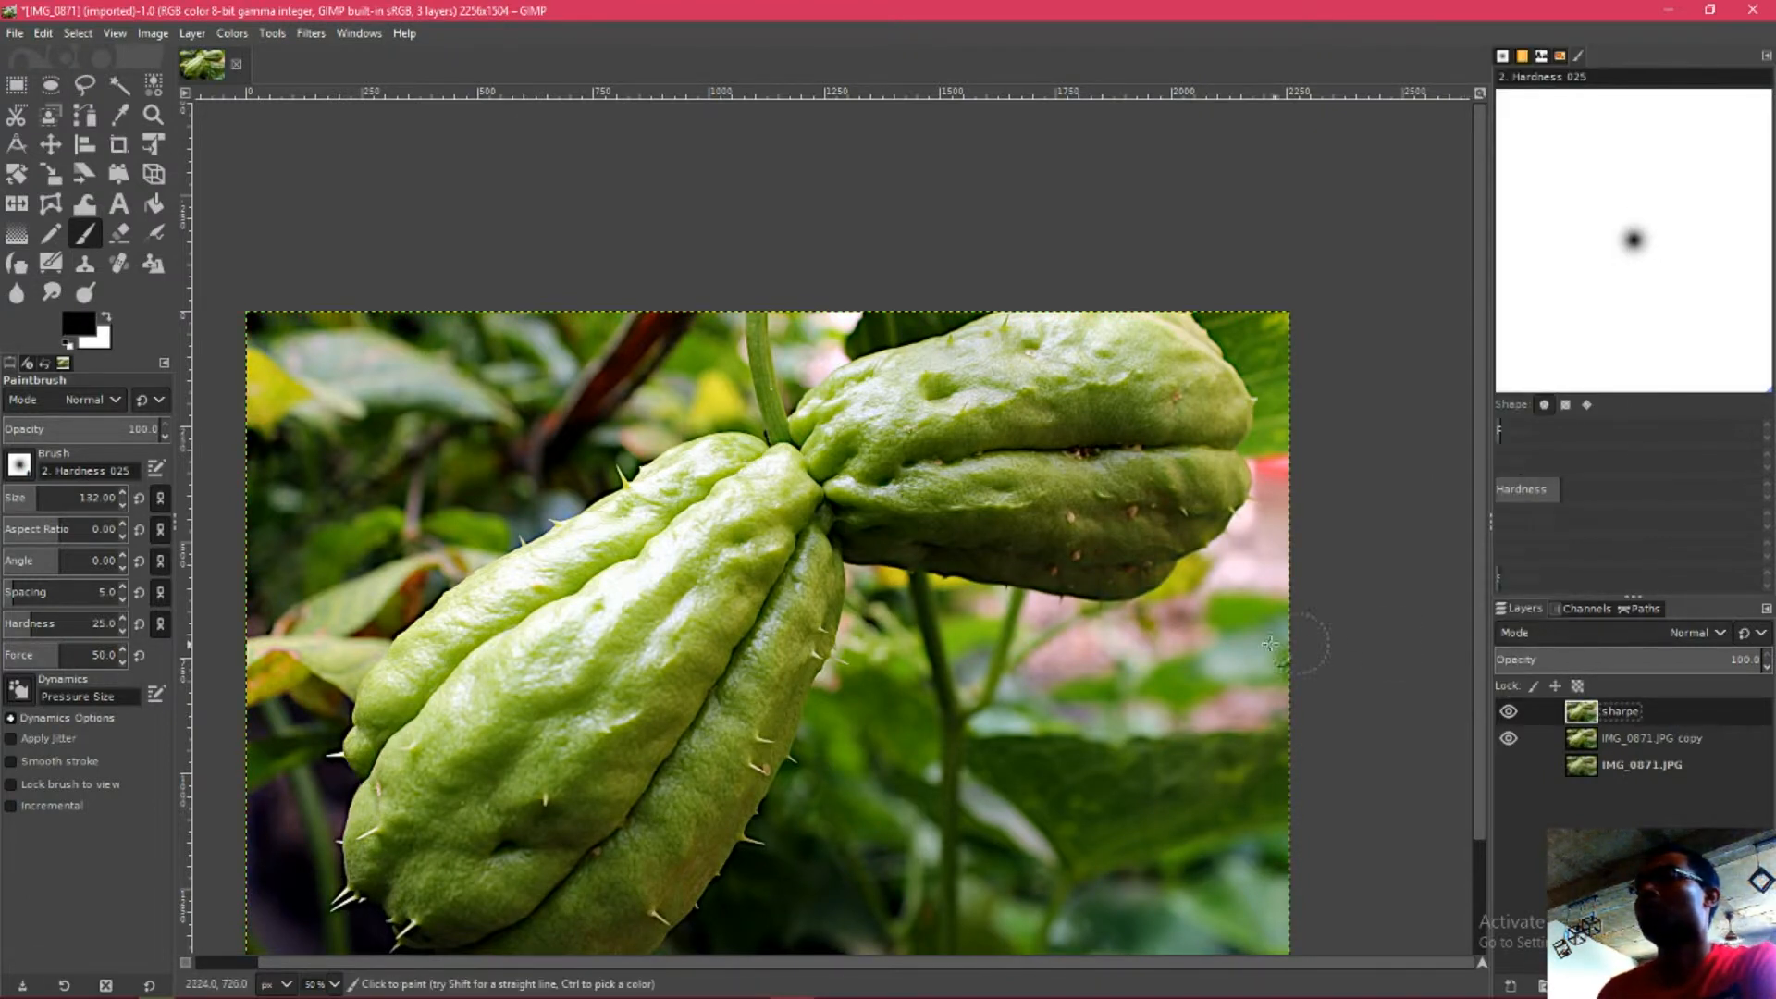
{"action": "scroll", "coordinate": [1184, 697], "scroll_direction": "down", "scroll_amount": 2}
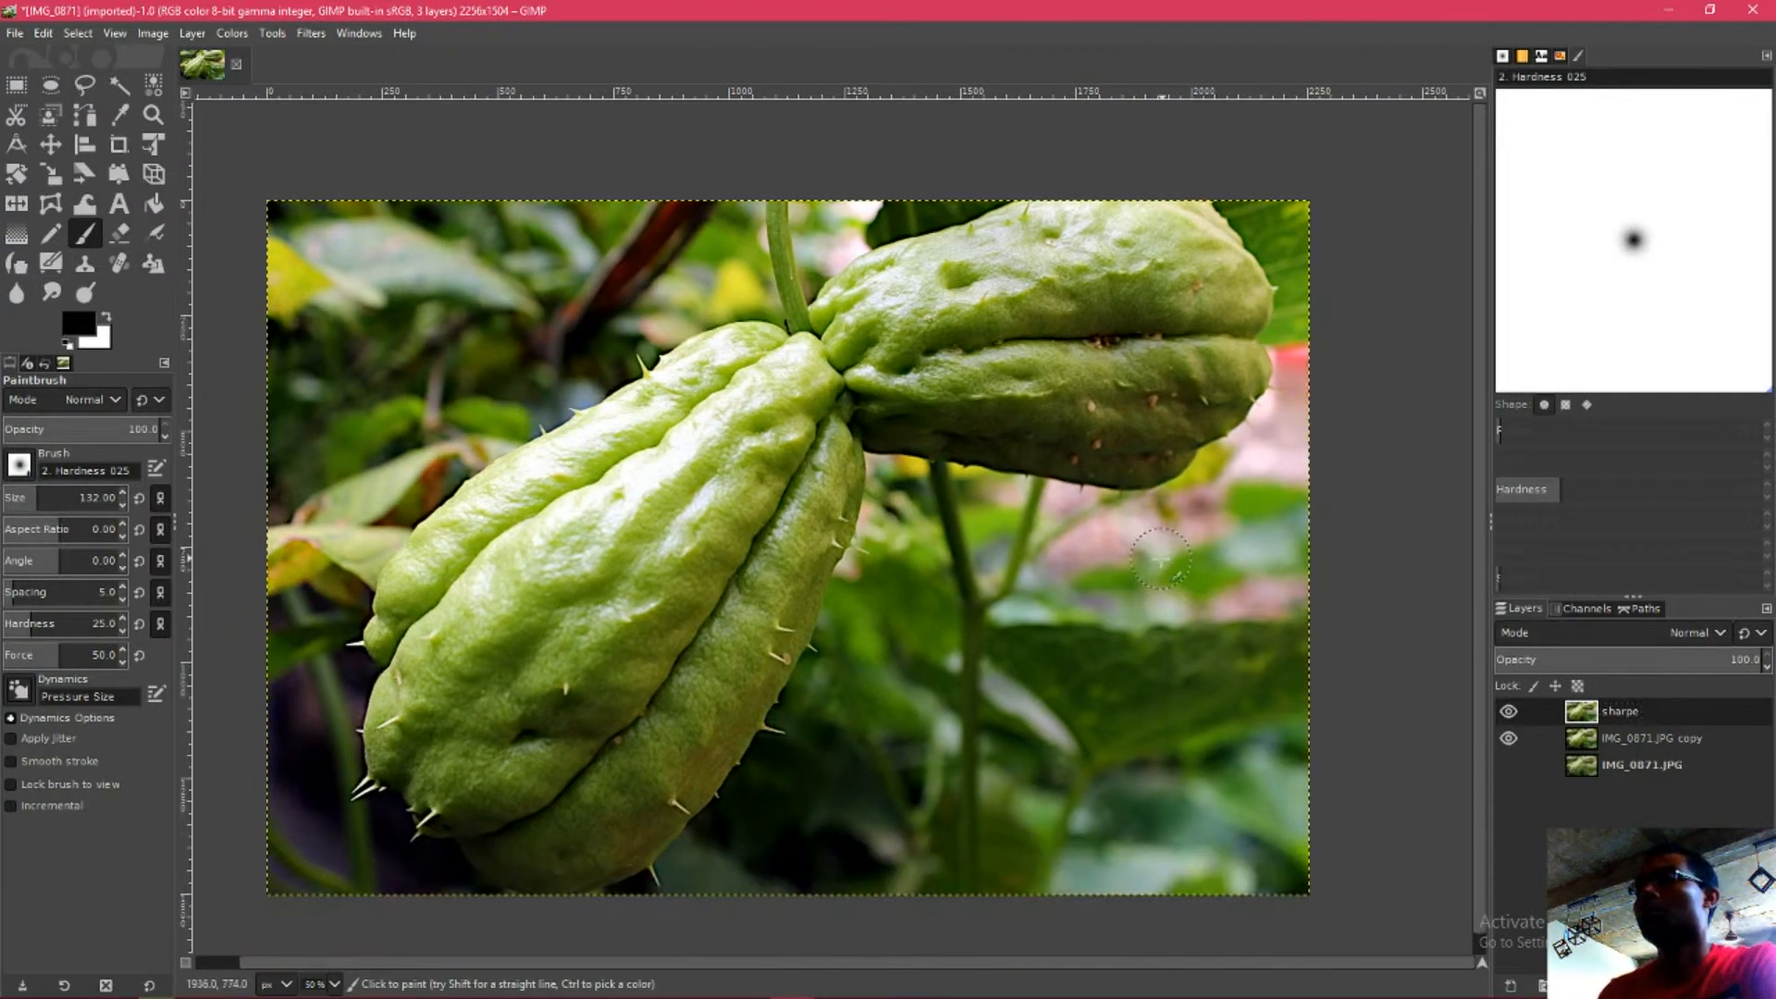
- Add a Black (full transparency) layer mask to the sharpe layer
{"action": "left_click", "coordinate": [1615, 741]}
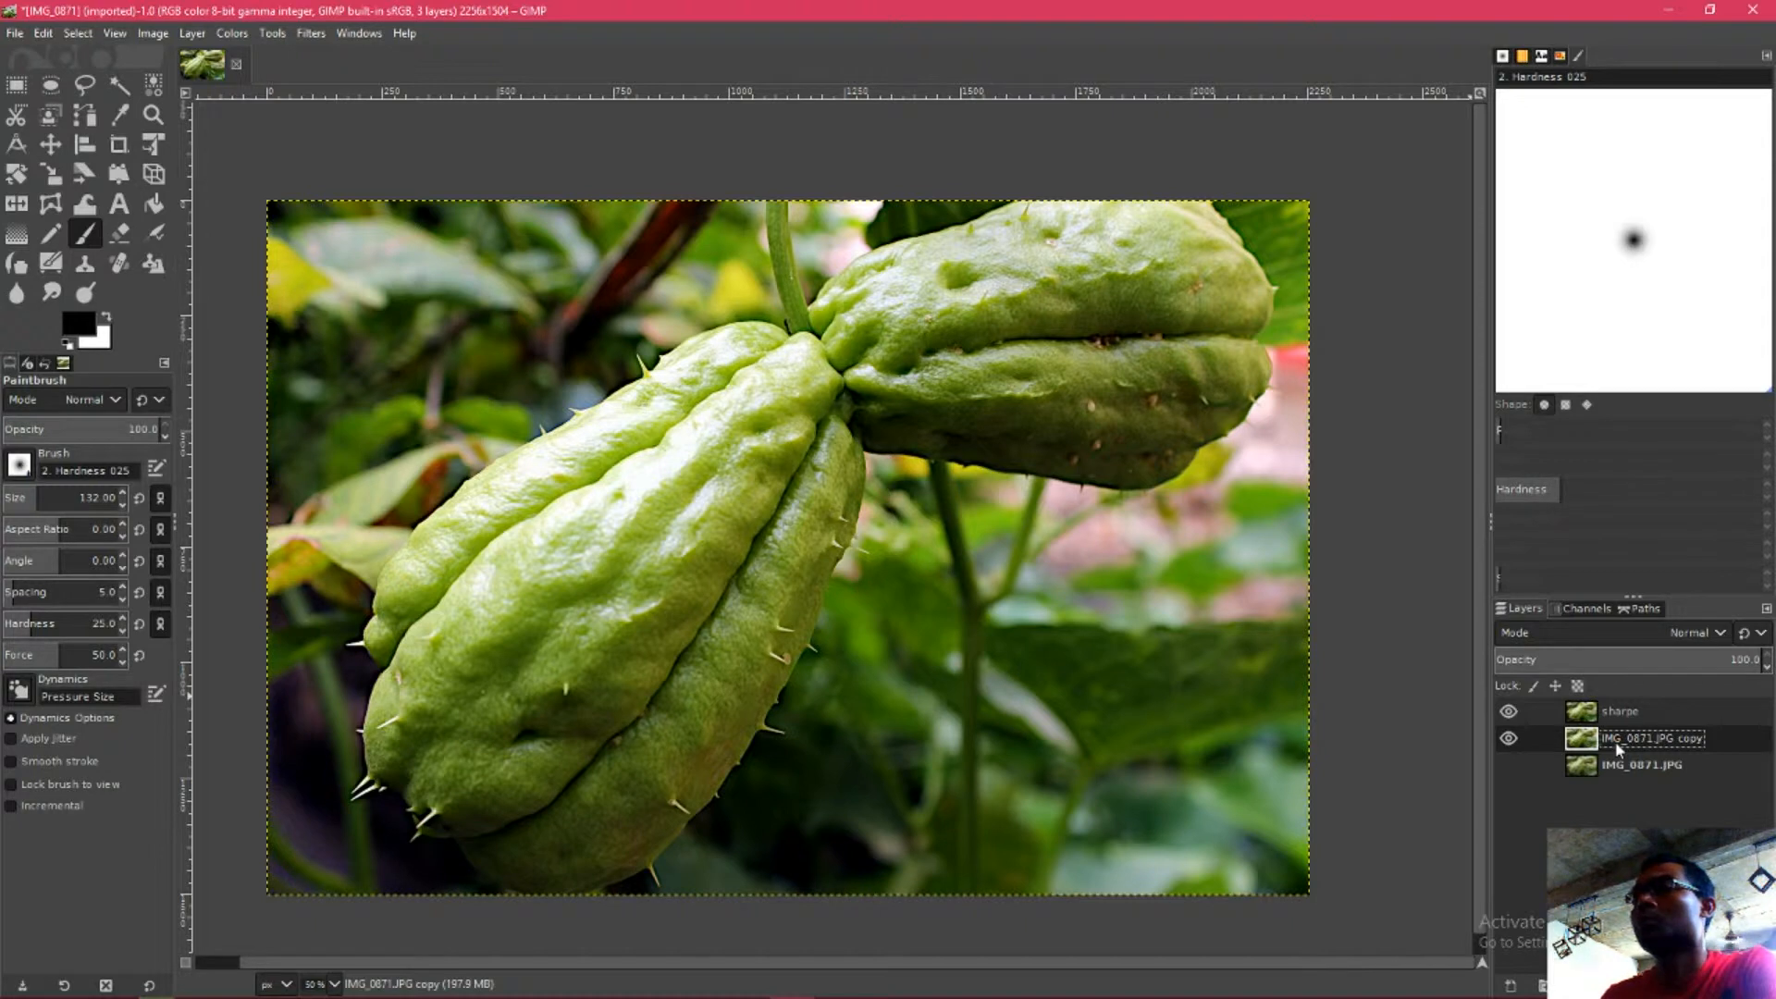
{"action": "right_click", "coordinate": [1619, 712]}
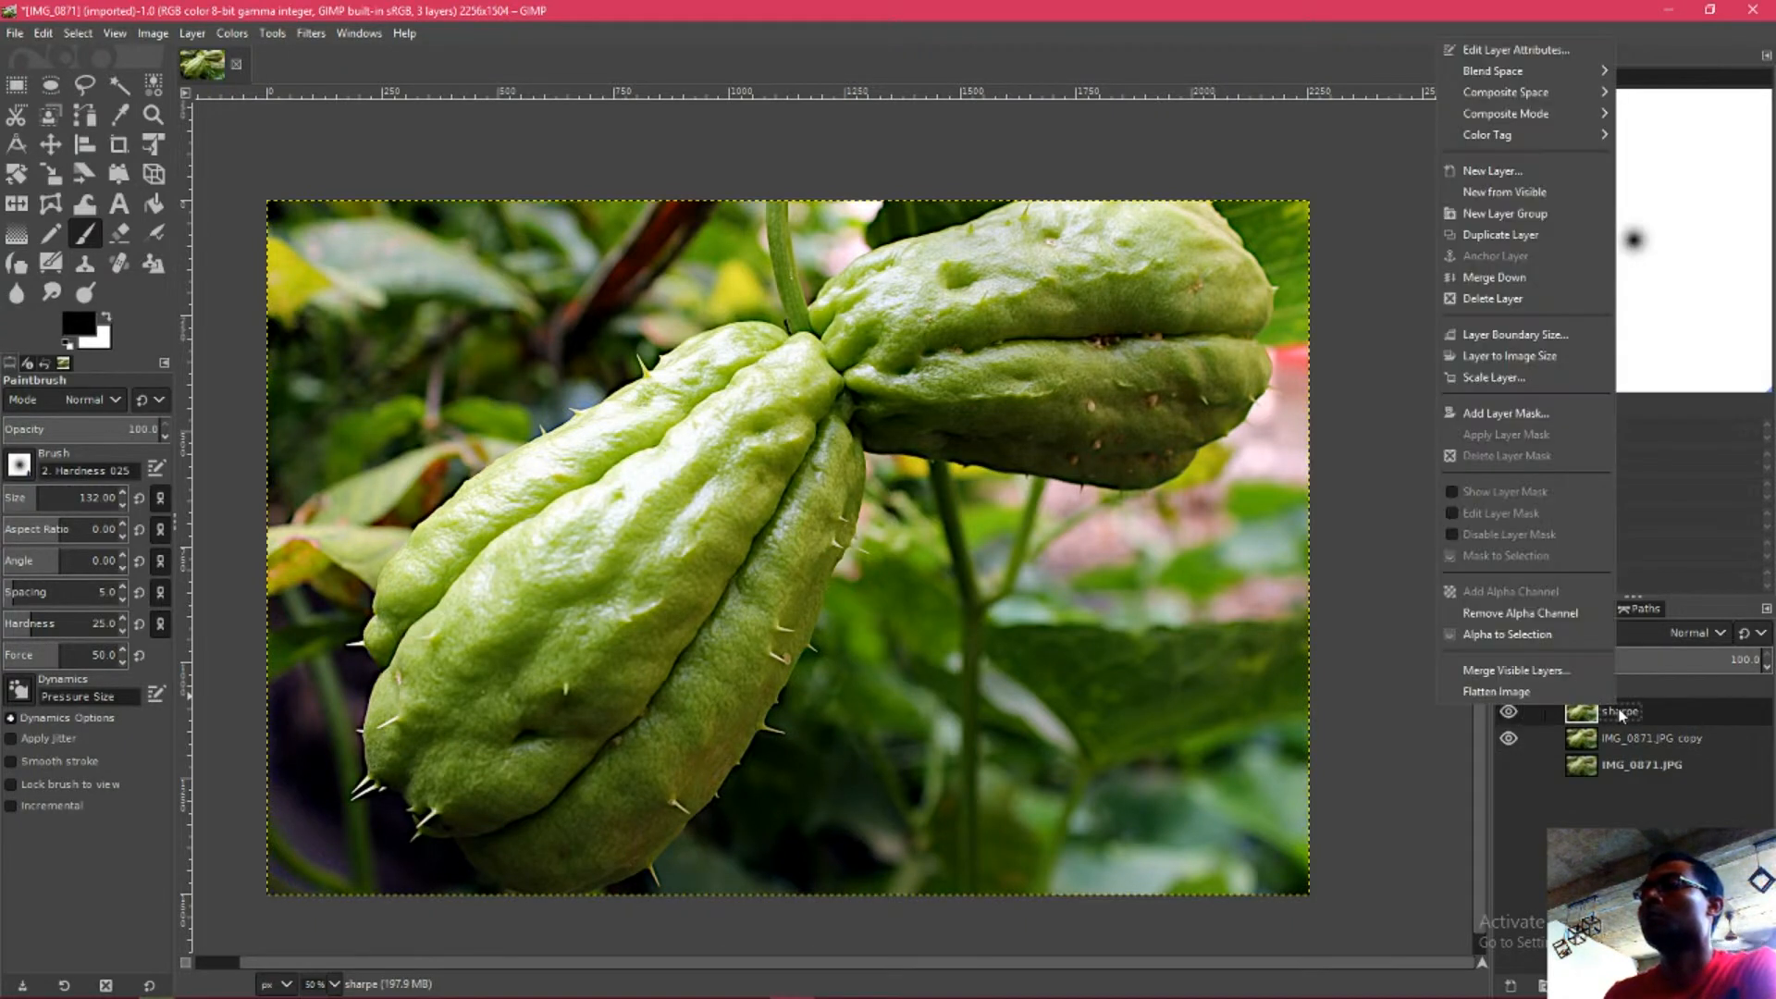
{"action": "left_click", "coordinate": [1483, 412]}
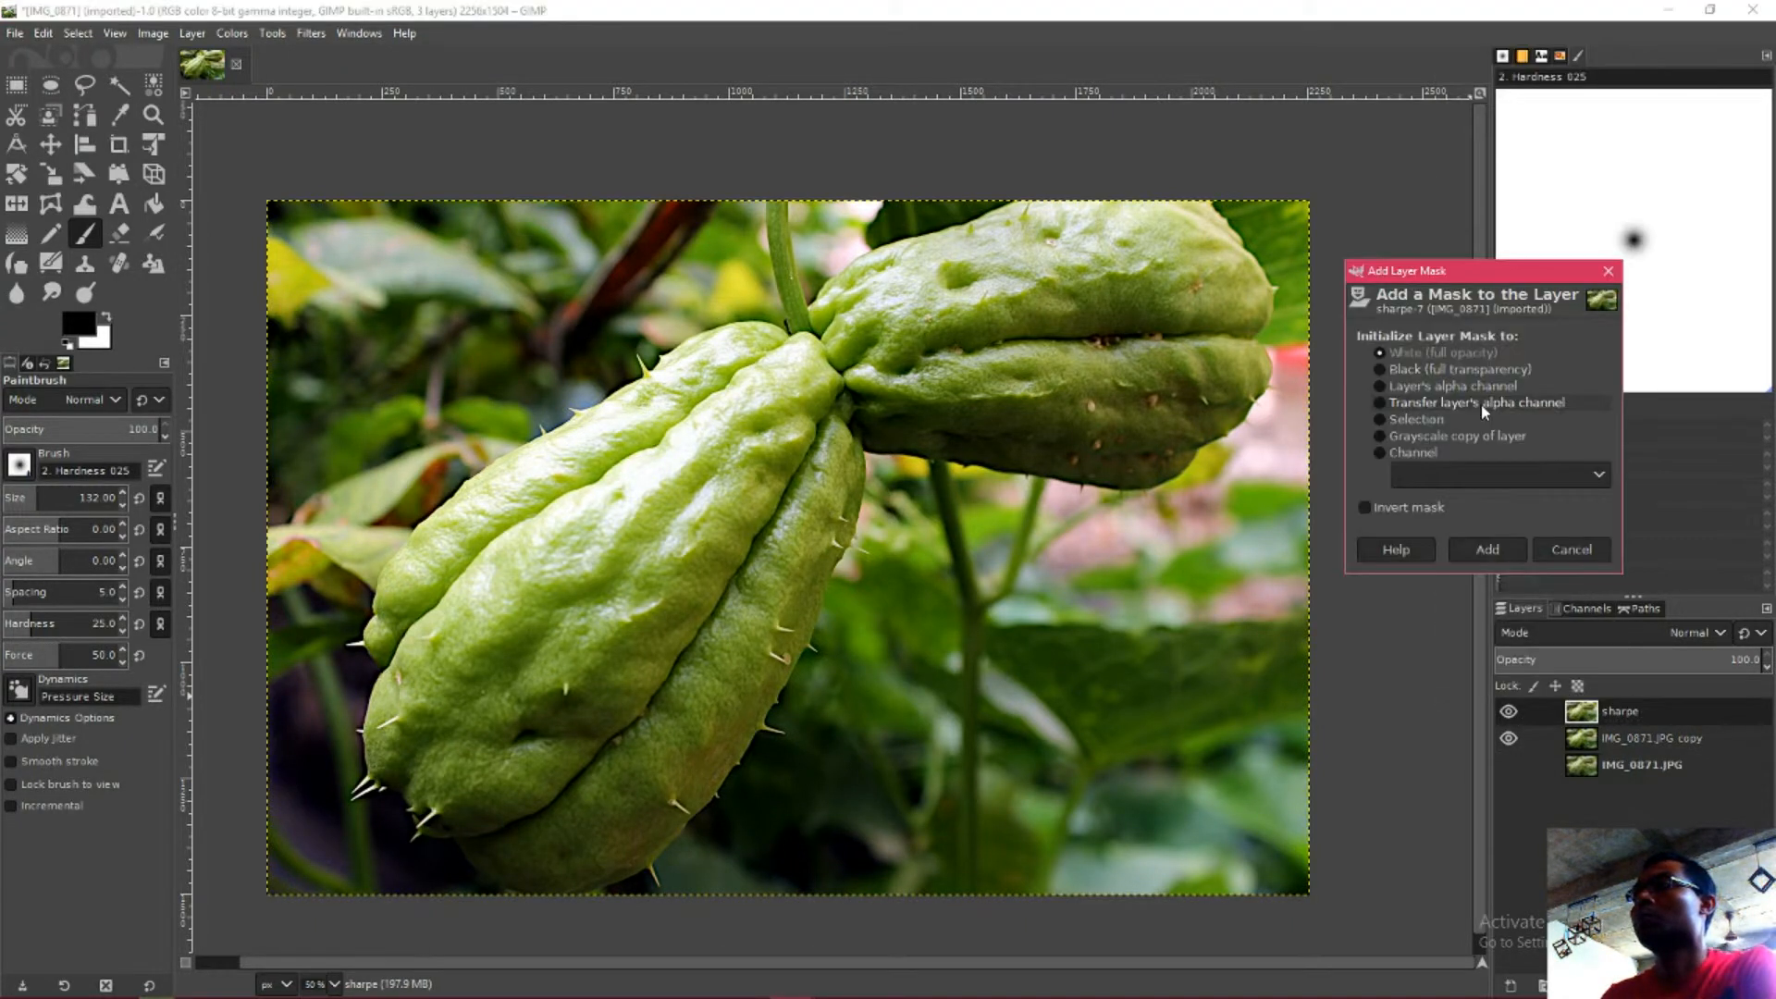
{"action": "left_click", "coordinate": [1381, 371]}
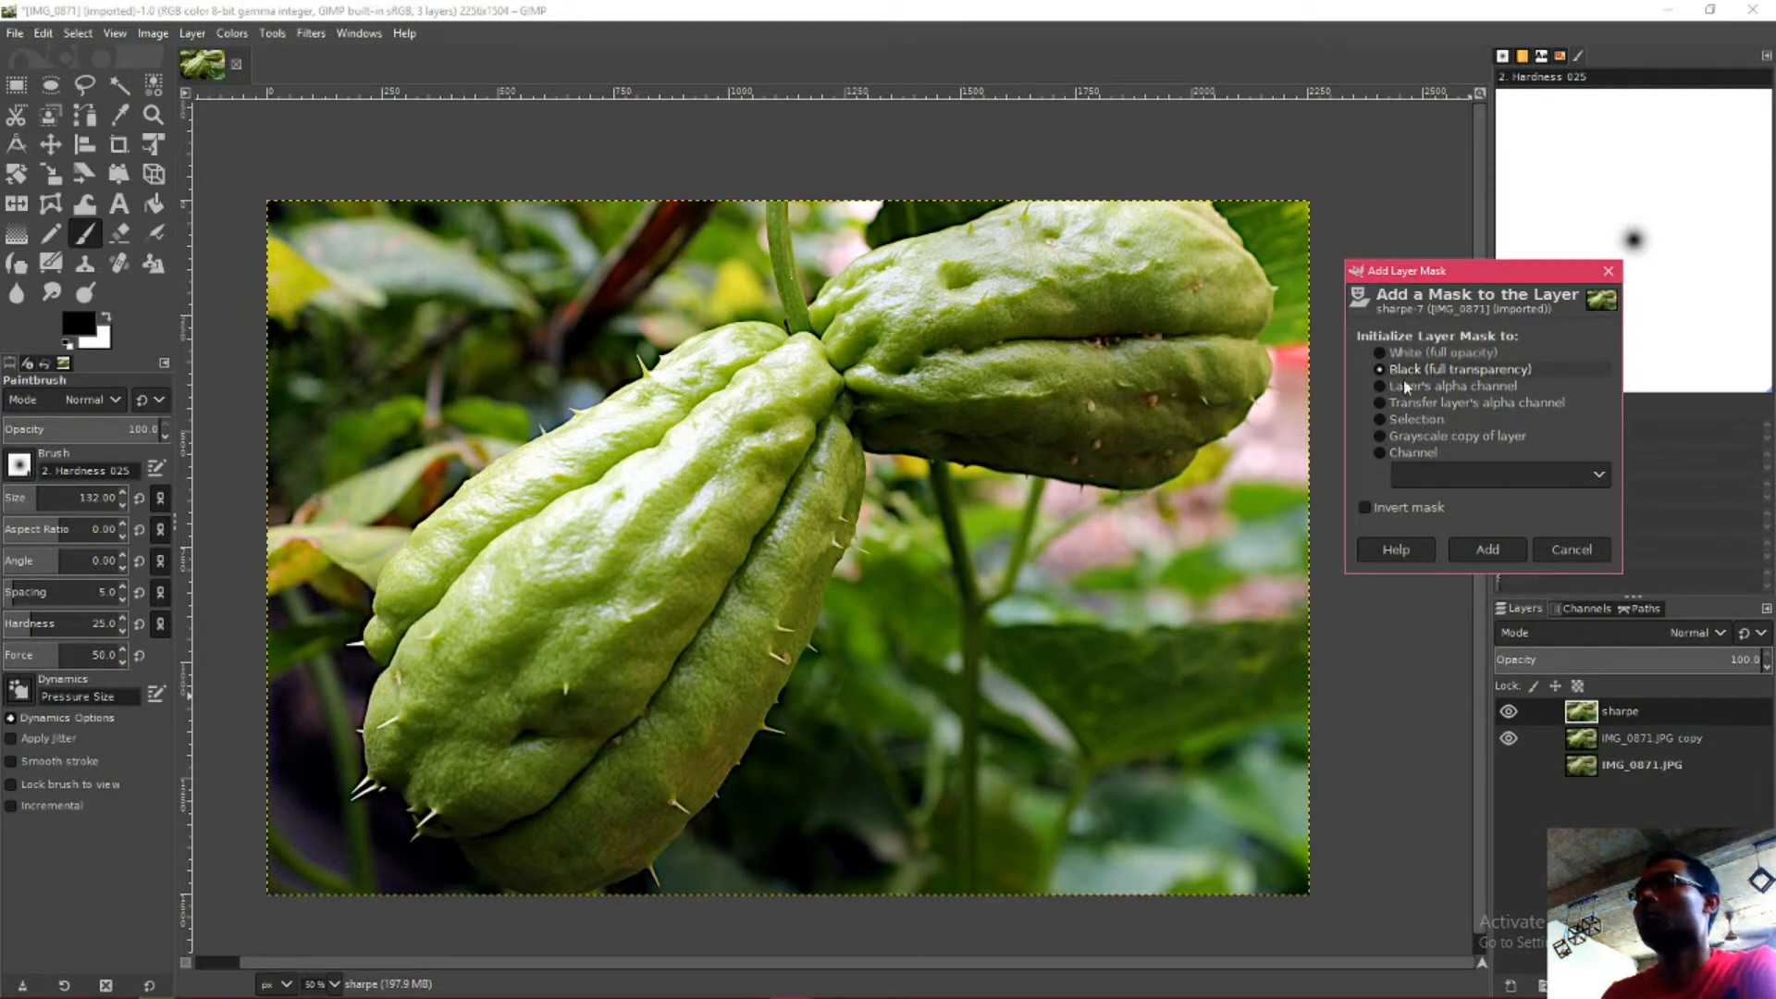
{"action": "left_click", "coordinate": [1483, 550]}
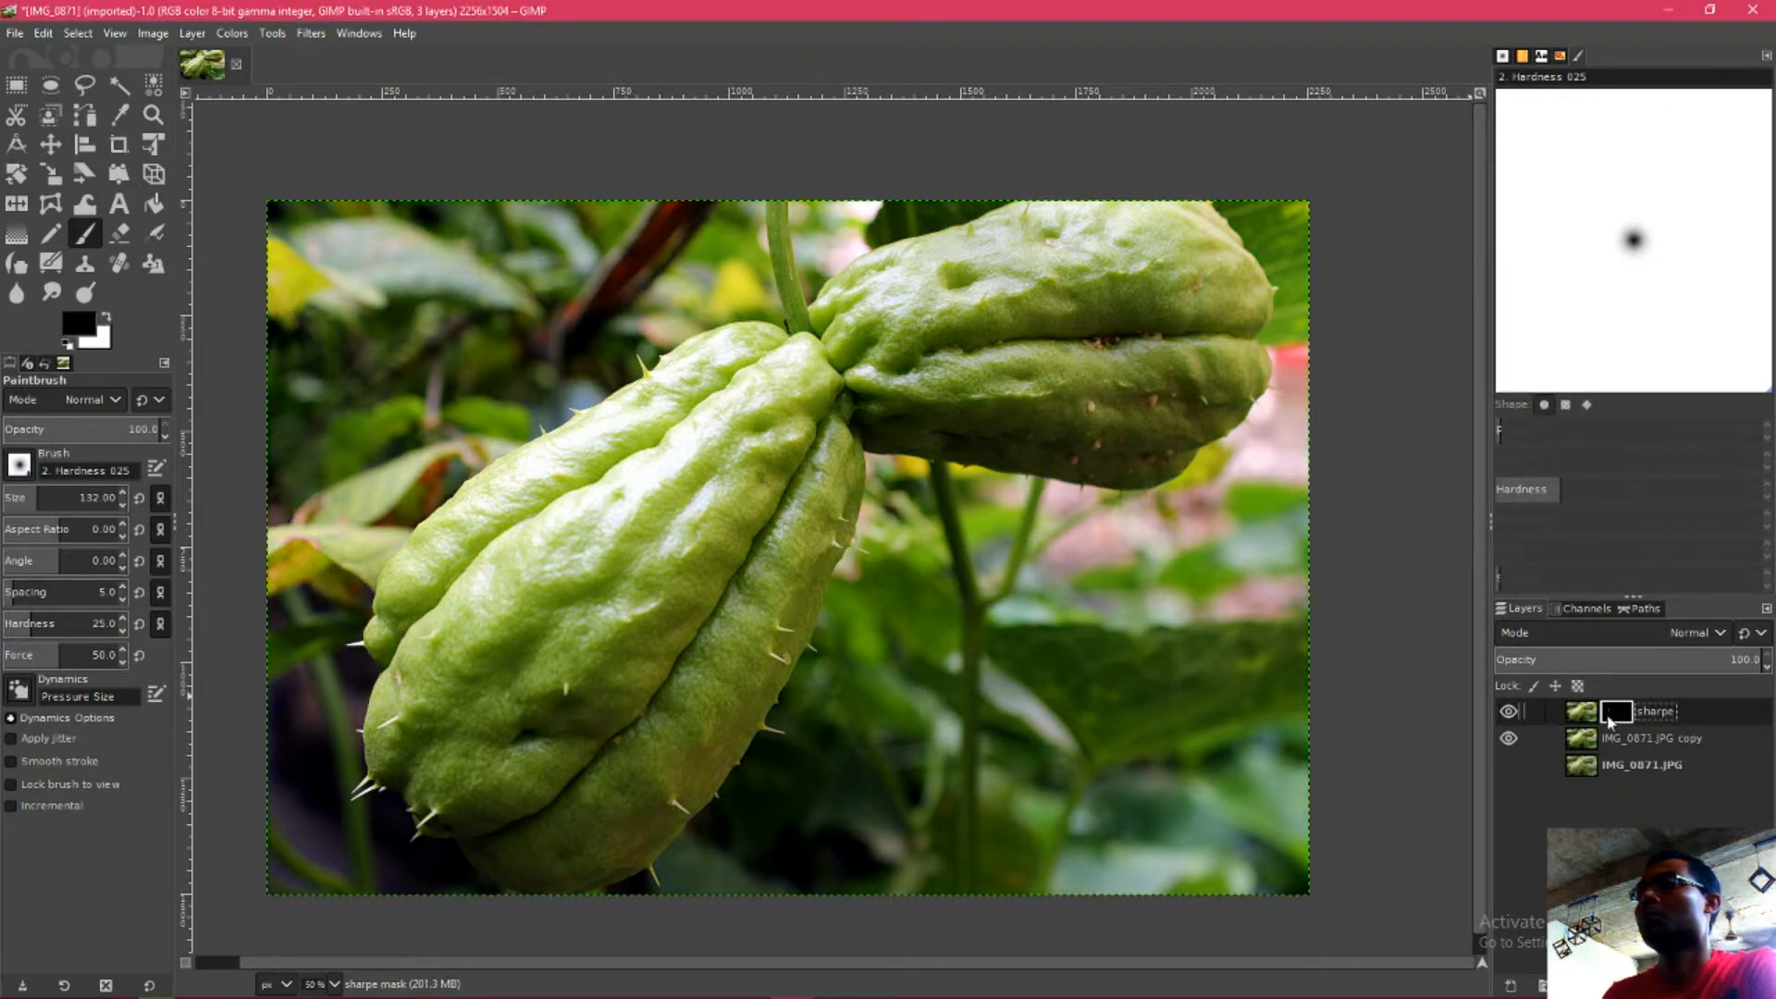
- Paint white over the upper vegetable on the sharpe layer's black mask with the 132-size Paintbrush
{"action": "key", "text": "x"}
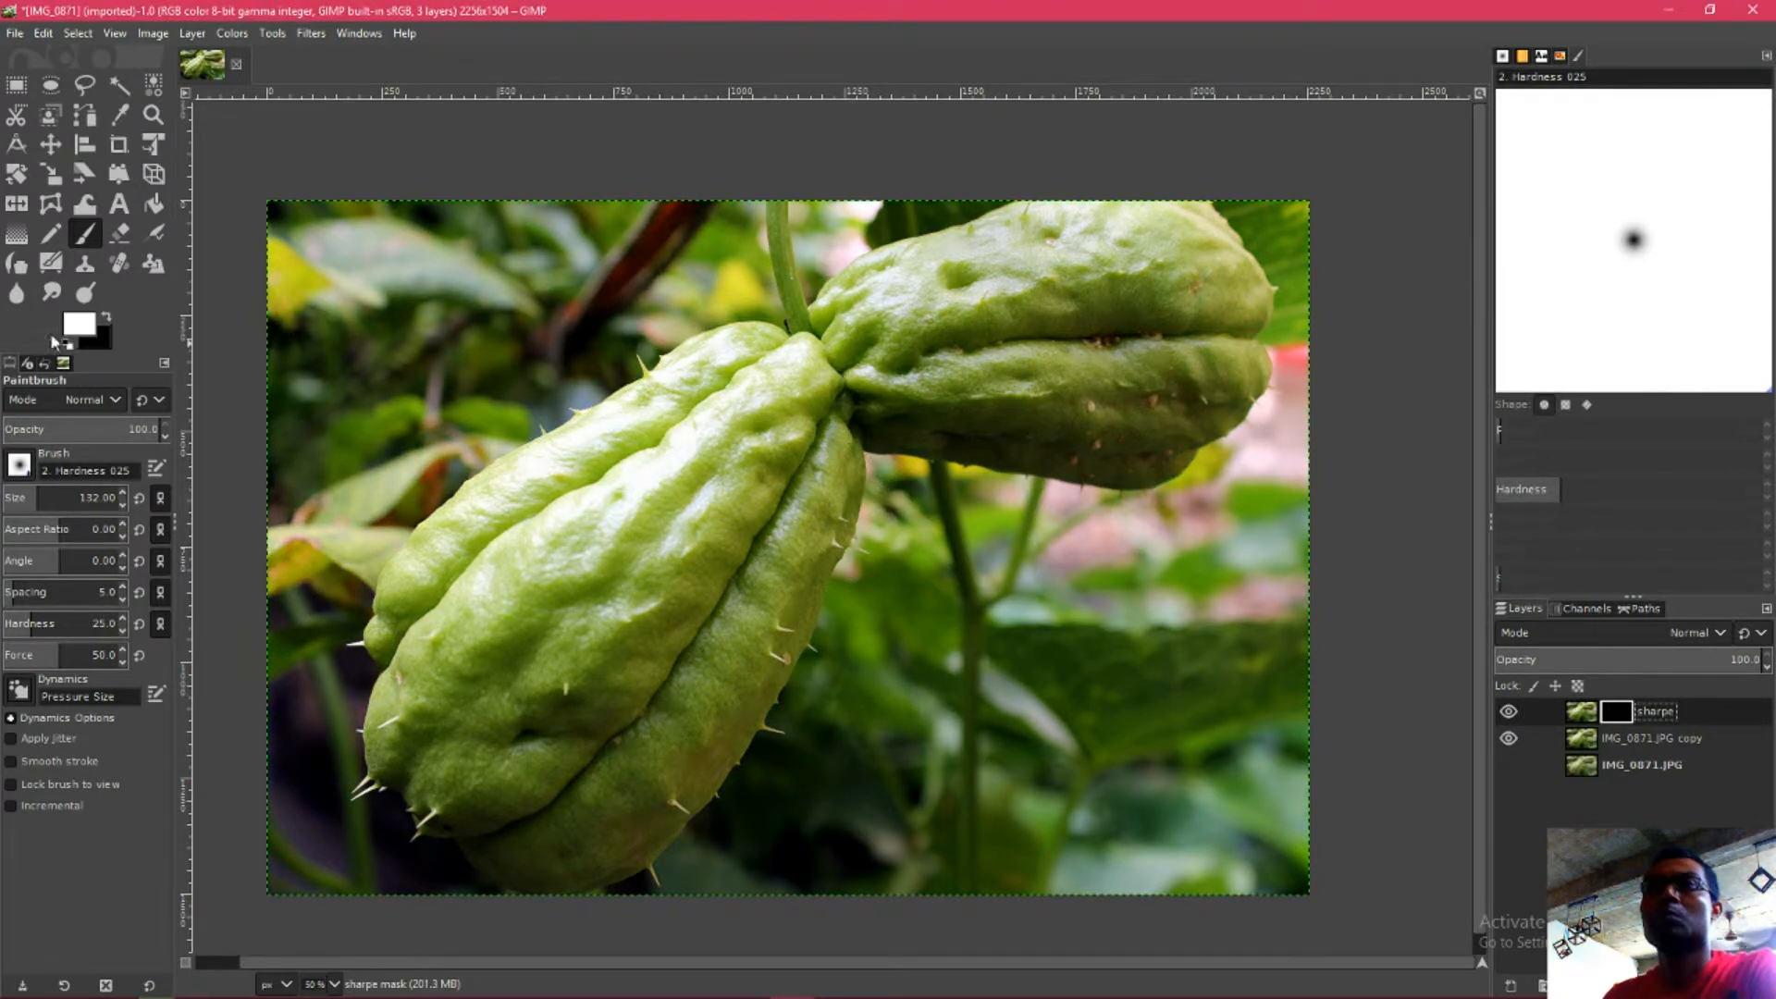
{"action": "mouse_move", "coordinate": [871, 427]}
{"action": "left_mouse_down"}
{"action": "mouse_move", "coordinate": [820, 470]}
{"action": "mouse_move", "coordinate": [860, 441]}
{"action": "mouse_move", "coordinate": [834, 461]}
{"action": "left_mouse_up"}
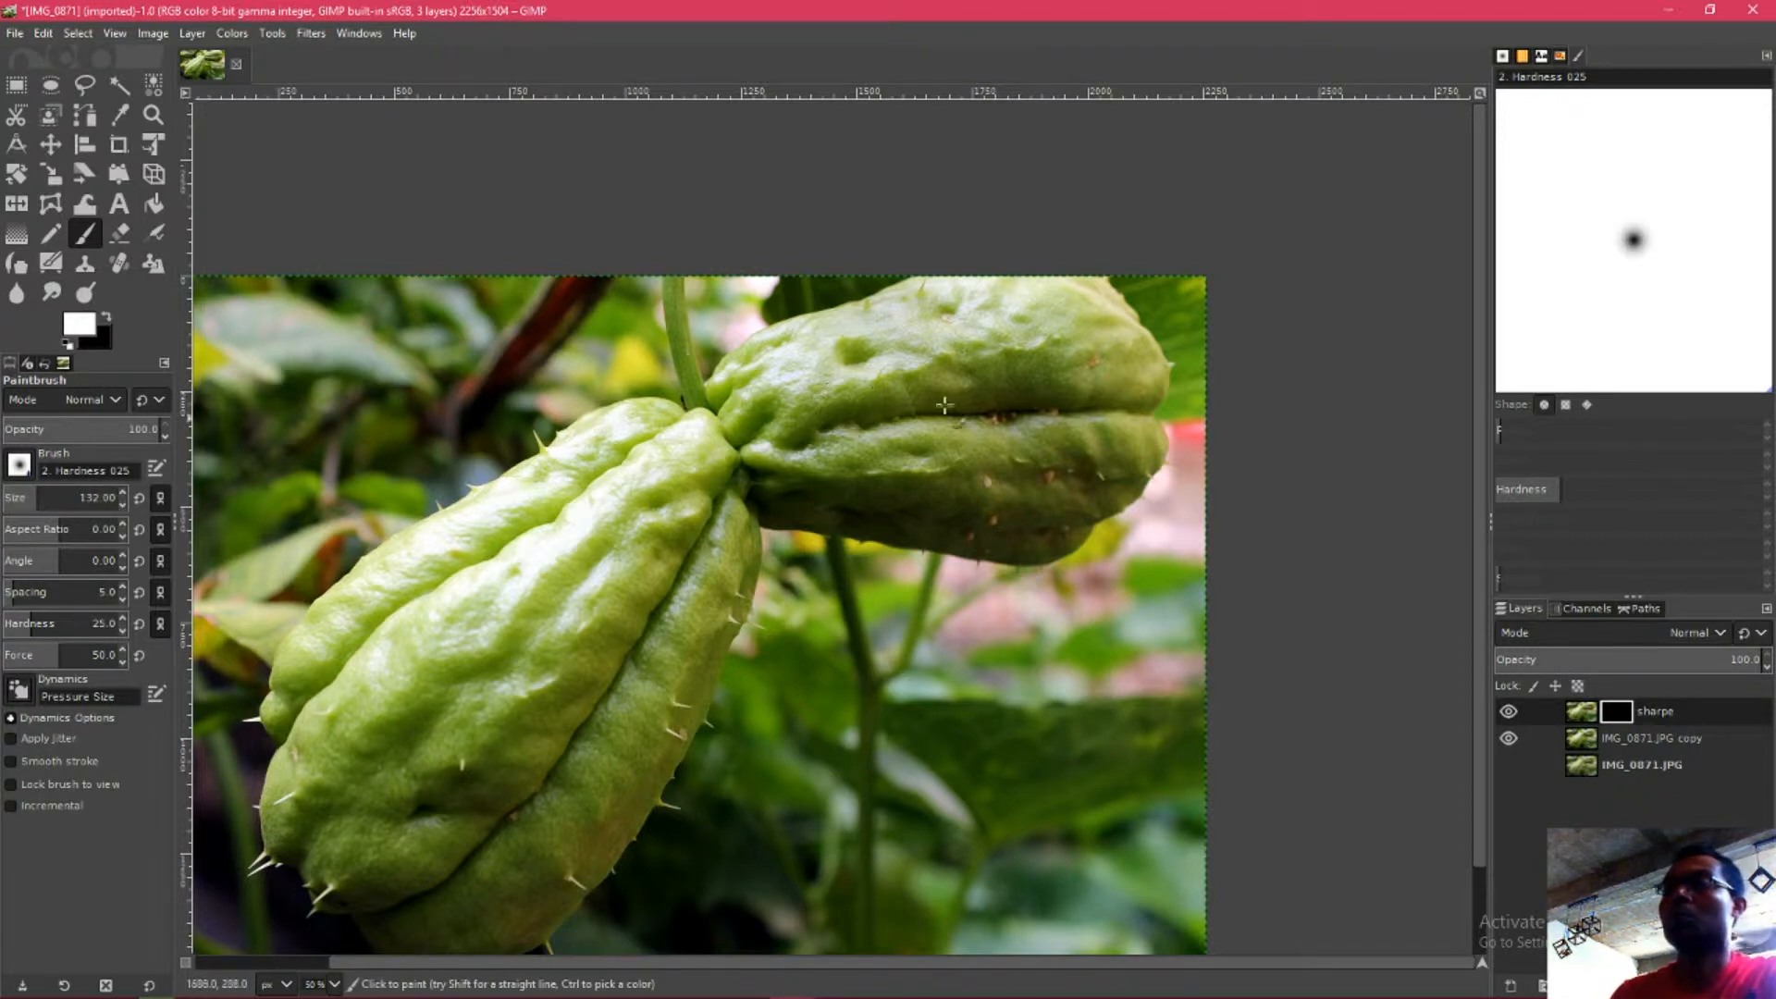
{"action": "scroll", "coordinate": [945, 405], "scroll_direction": "up", "scroll_amount": 2}
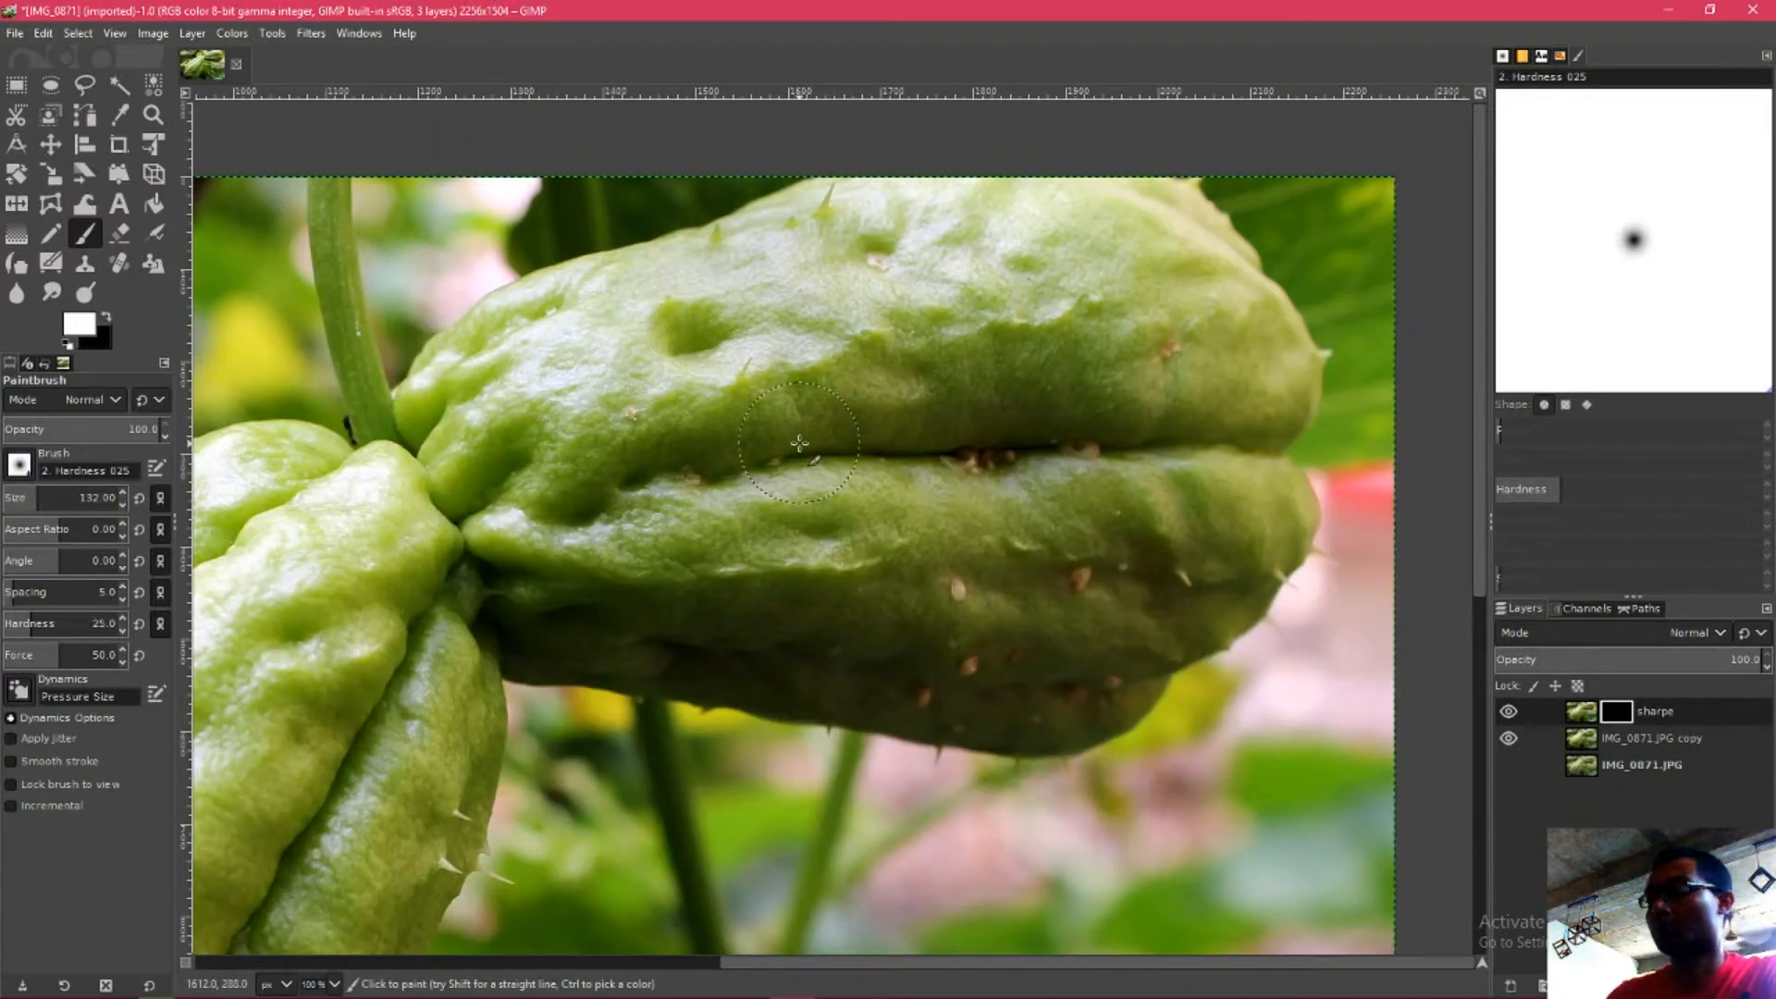
{"action": "mouse_move", "coordinate": [622, 353]}
{"action": "left_mouse_down"}
{"action": "mouse_move", "coordinate": [509, 388]}
{"action": "mouse_move", "coordinate": [554, 426]}
{"action": "mouse_move", "coordinate": [510, 379]}
{"action": "mouse_move", "coordinate": [535, 360]}
{"action": "mouse_move", "coordinate": [468, 331]}
{"action": "mouse_move", "coordinate": [438, 422]}
{"action": "mouse_move", "coordinate": [517, 339]}
{"action": "mouse_move", "coordinate": [803, 224]}
{"action": "mouse_move", "coordinate": [1056, 202]}
{"action": "mouse_move", "coordinate": [1176, 244]}
{"action": "mouse_move", "coordinate": [1176, 264]}
{"action": "mouse_move", "coordinate": [745, 335]}
{"action": "mouse_move", "coordinate": [668, 328]}
{"action": "mouse_move", "coordinate": [581, 418]}
{"action": "mouse_move", "coordinate": [471, 431]}
{"action": "mouse_move", "coordinate": [494, 438]}
{"action": "mouse_move", "coordinate": [499, 485]}
{"action": "left_mouse_up"}
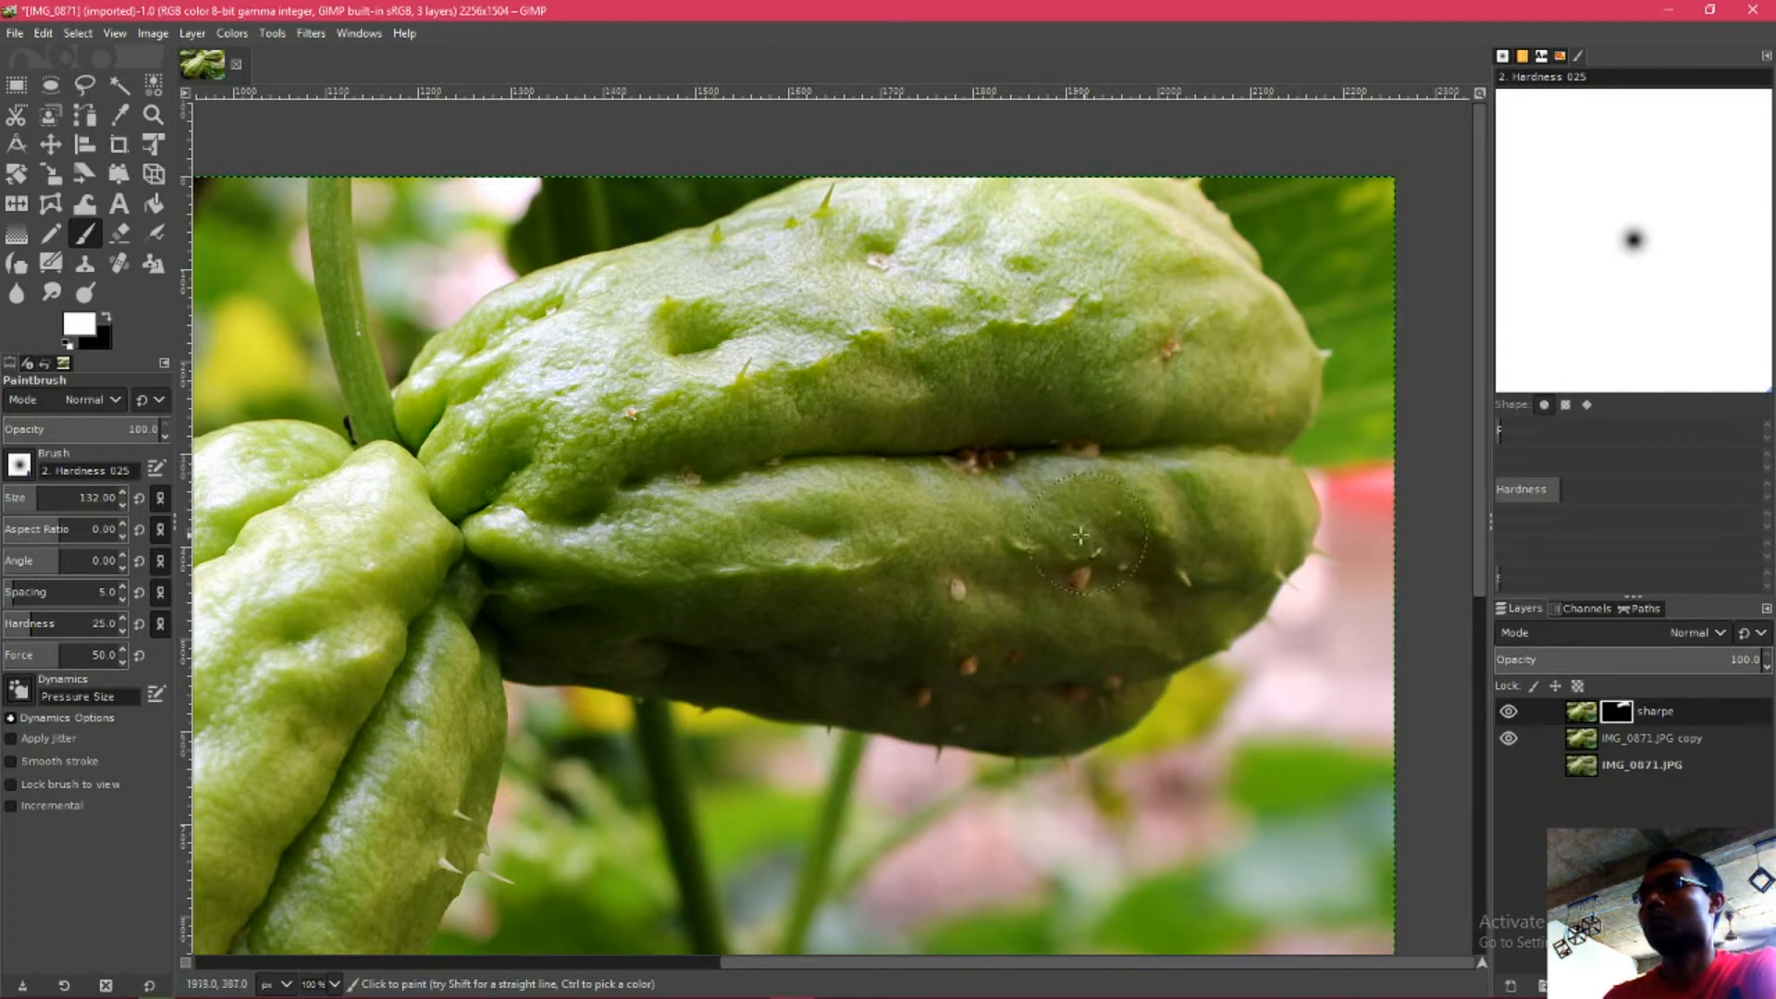
{"action": "mouse_move", "coordinate": [694, 565]}
{"action": "left_mouse_down"}
{"action": "mouse_move", "coordinate": [796, 463]}
{"action": "mouse_move", "coordinate": [990, 454]}
{"action": "left_mouse_up"}
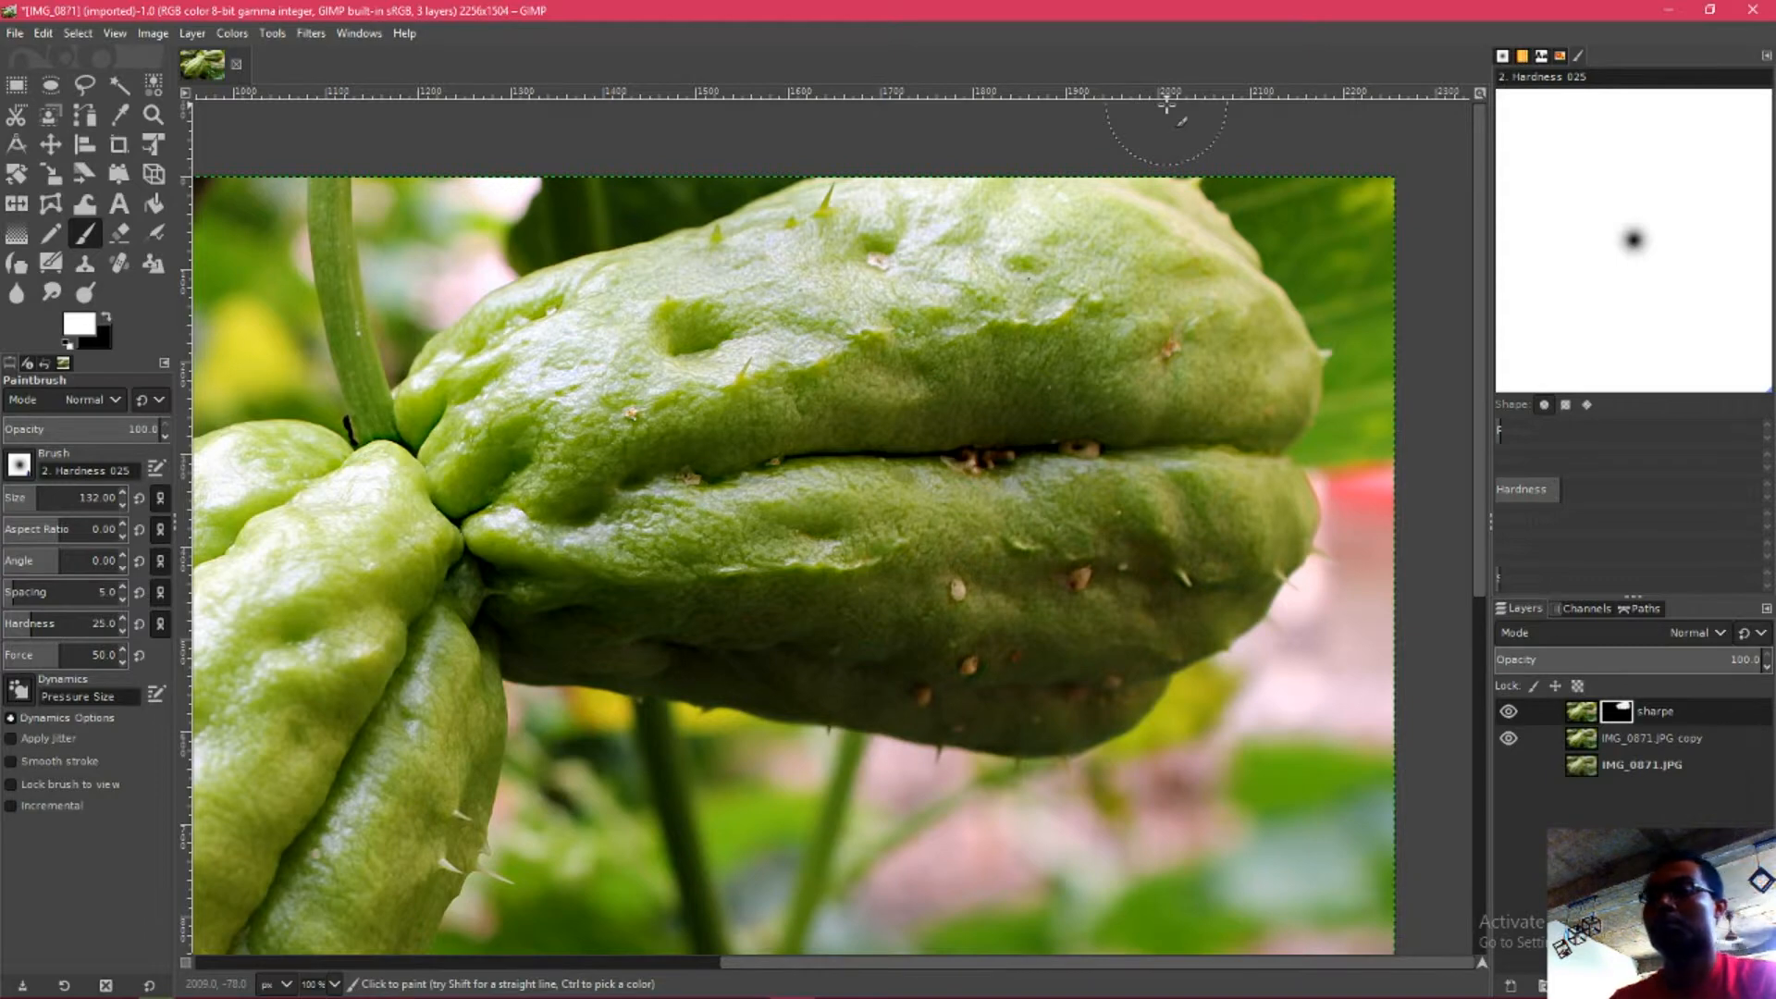
- Paint white on the sharpe layer's mask over the large lower vegetable
{"action": "scroll", "coordinate": [959, 414], "scroll_direction": "down", "scroll_amount": 1}
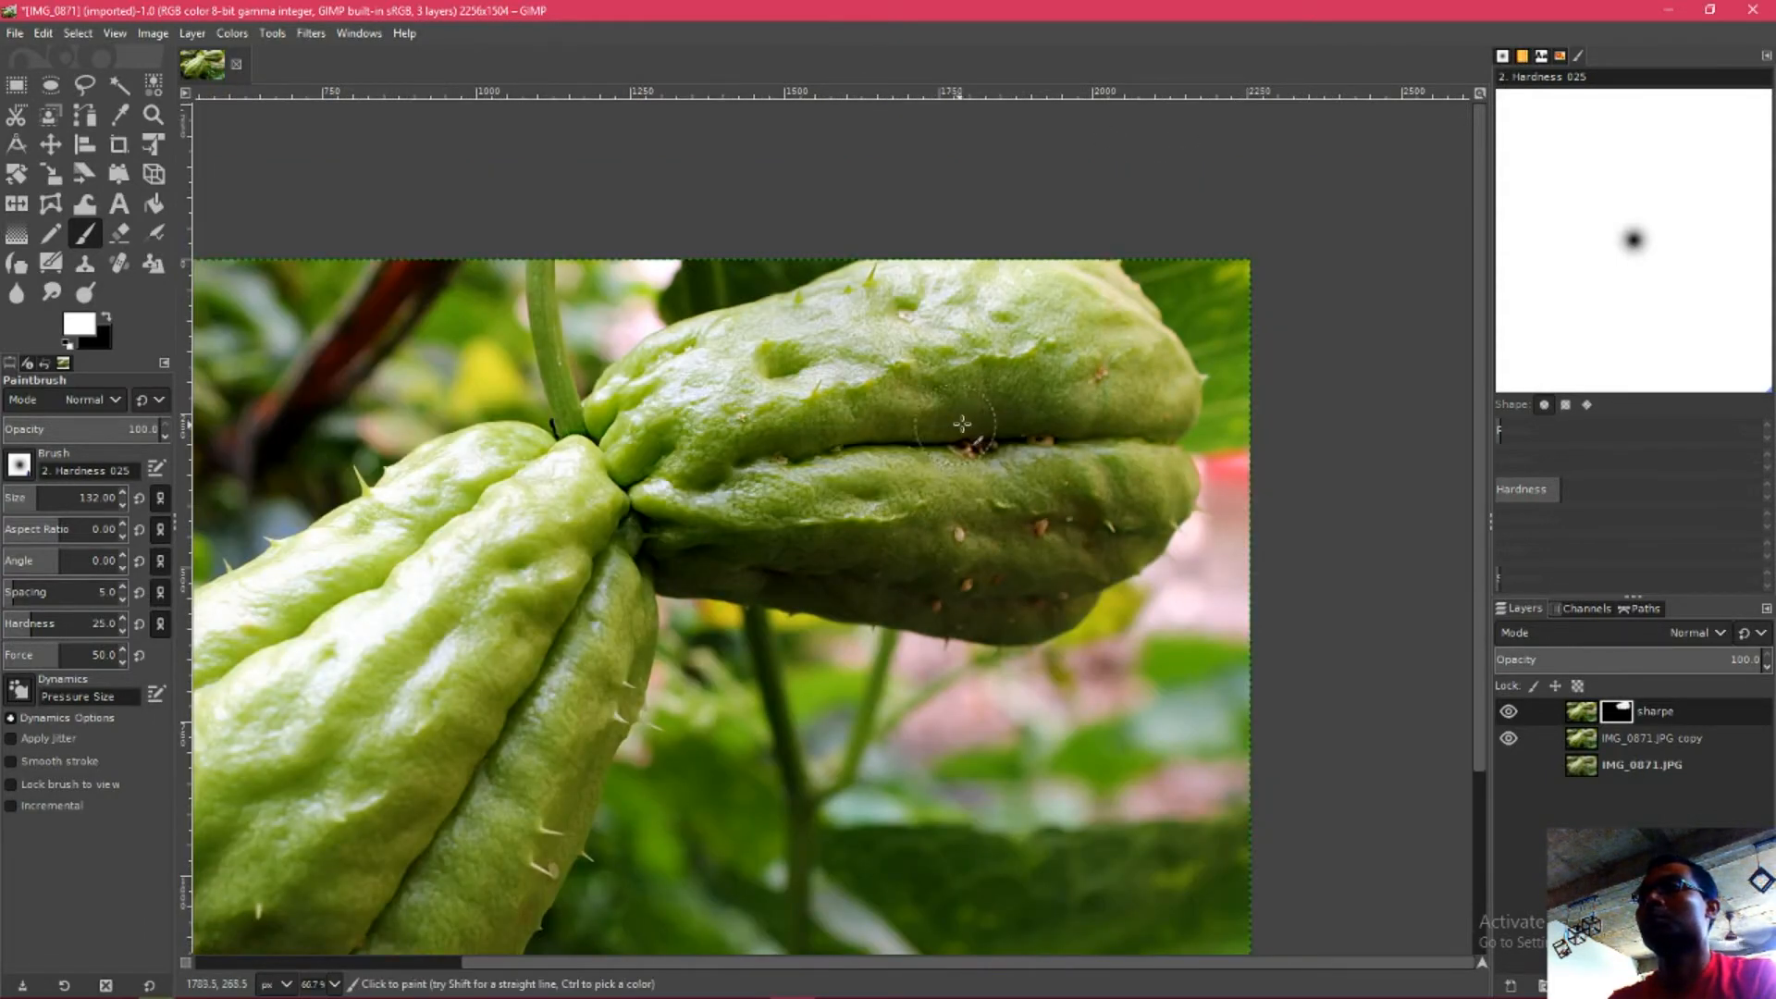
{"action": "scroll", "coordinate": [1047, 398], "scroll_direction": "down", "scroll_amount": 1}
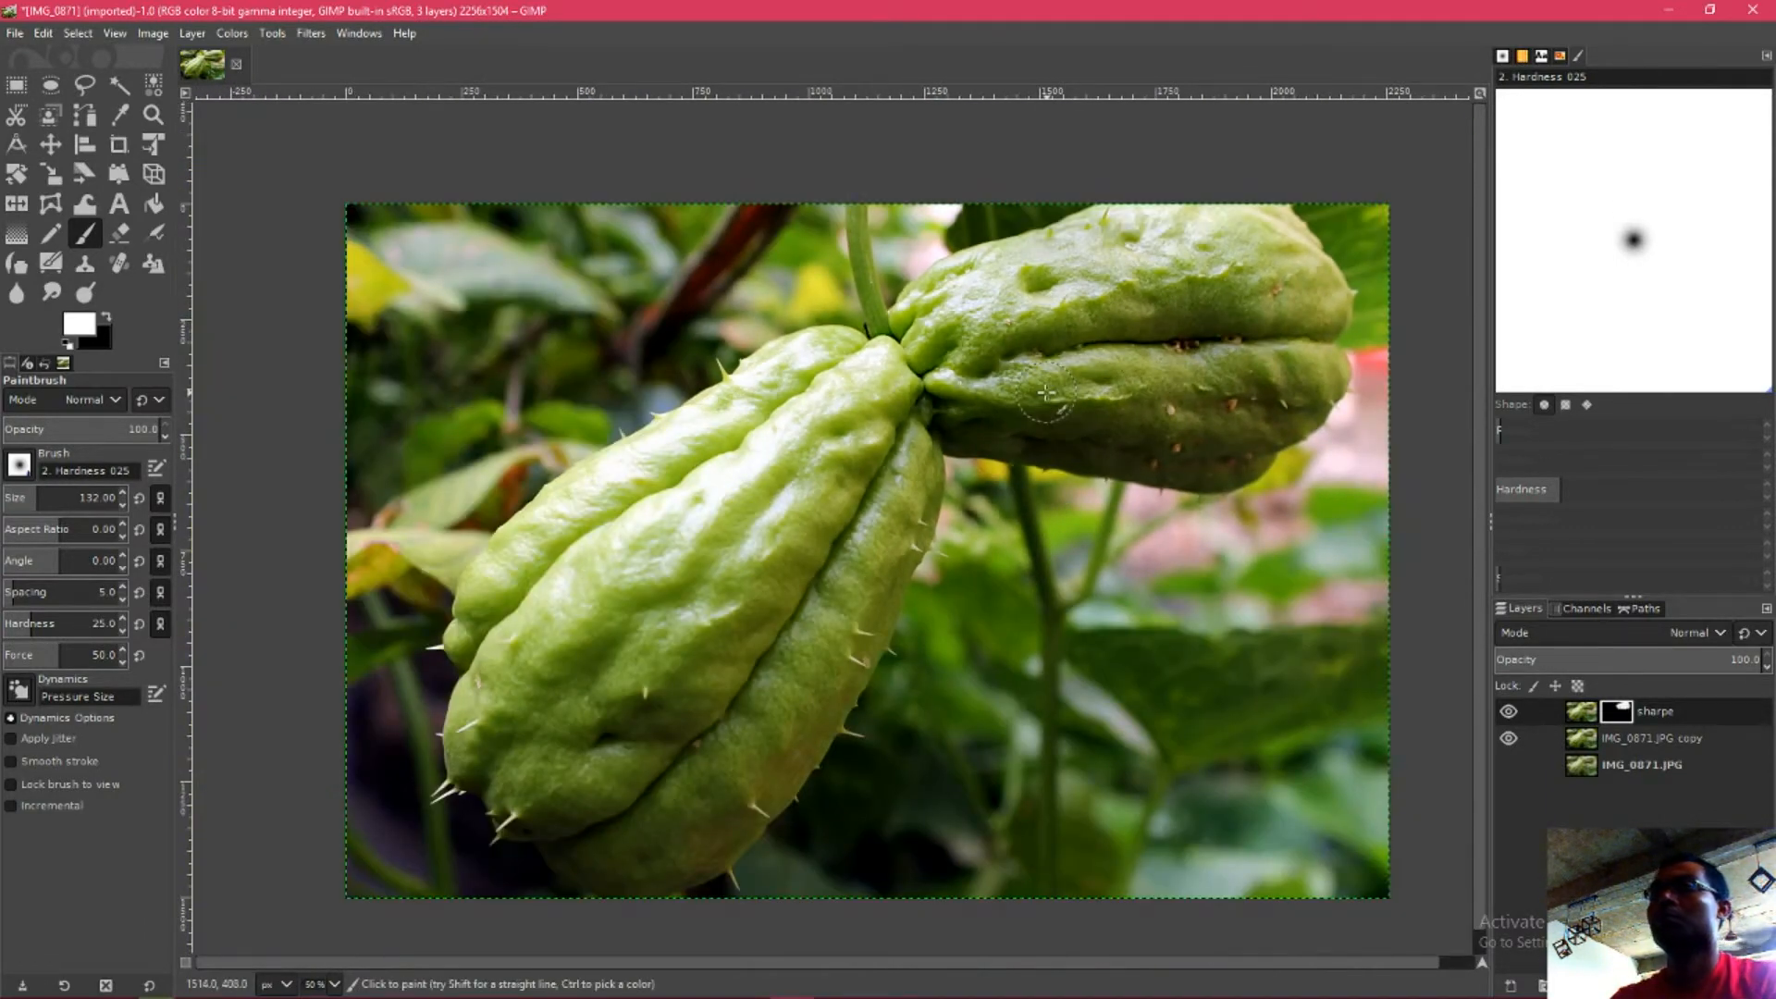
{"action": "left_click_drag", "start_coordinate": [1039, 381], "coordinate": [1023, 351]}
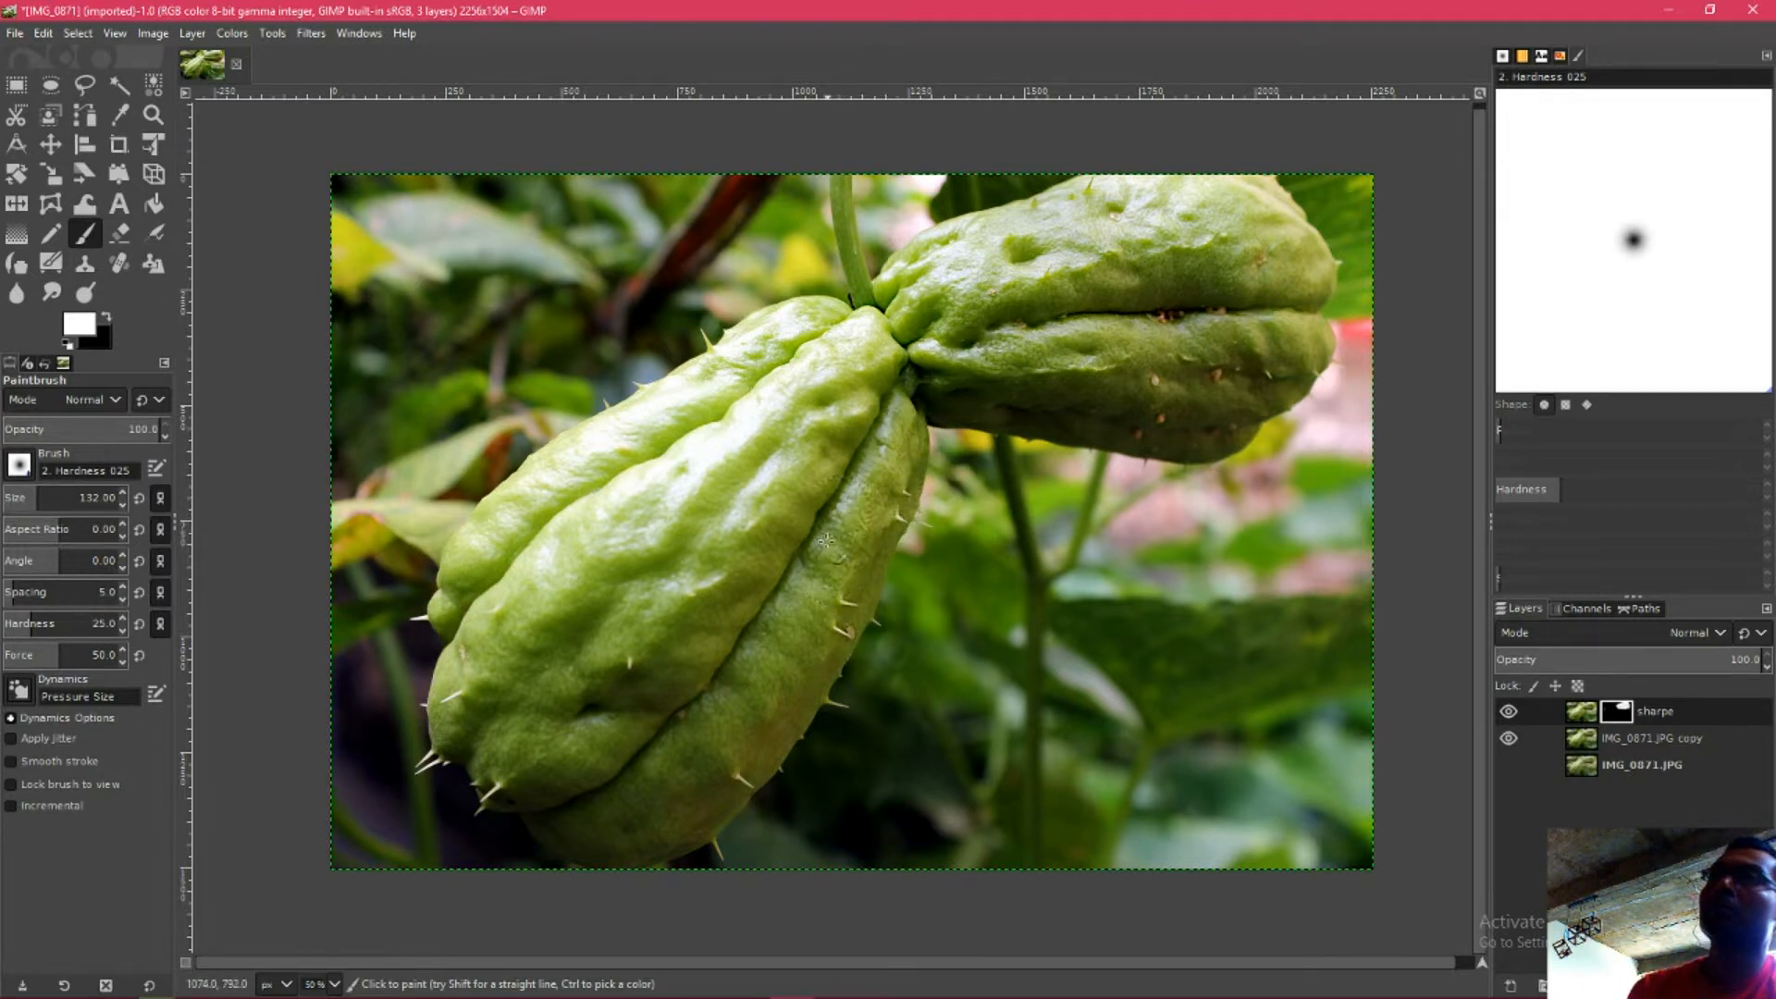
{"action": "mouse_move", "coordinate": [848, 391]}
{"action": "left_mouse_down"}
{"action": "mouse_move", "coordinate": [653, 453]}
{"action": "mouse_move", "coordinate": [687, 420]}
{"action": "mouse_move", "coordinate": [544, 547]}
{"action": "mouse_move", "coordinate": [686, 449]}
{"action": "left_mouse_up"}
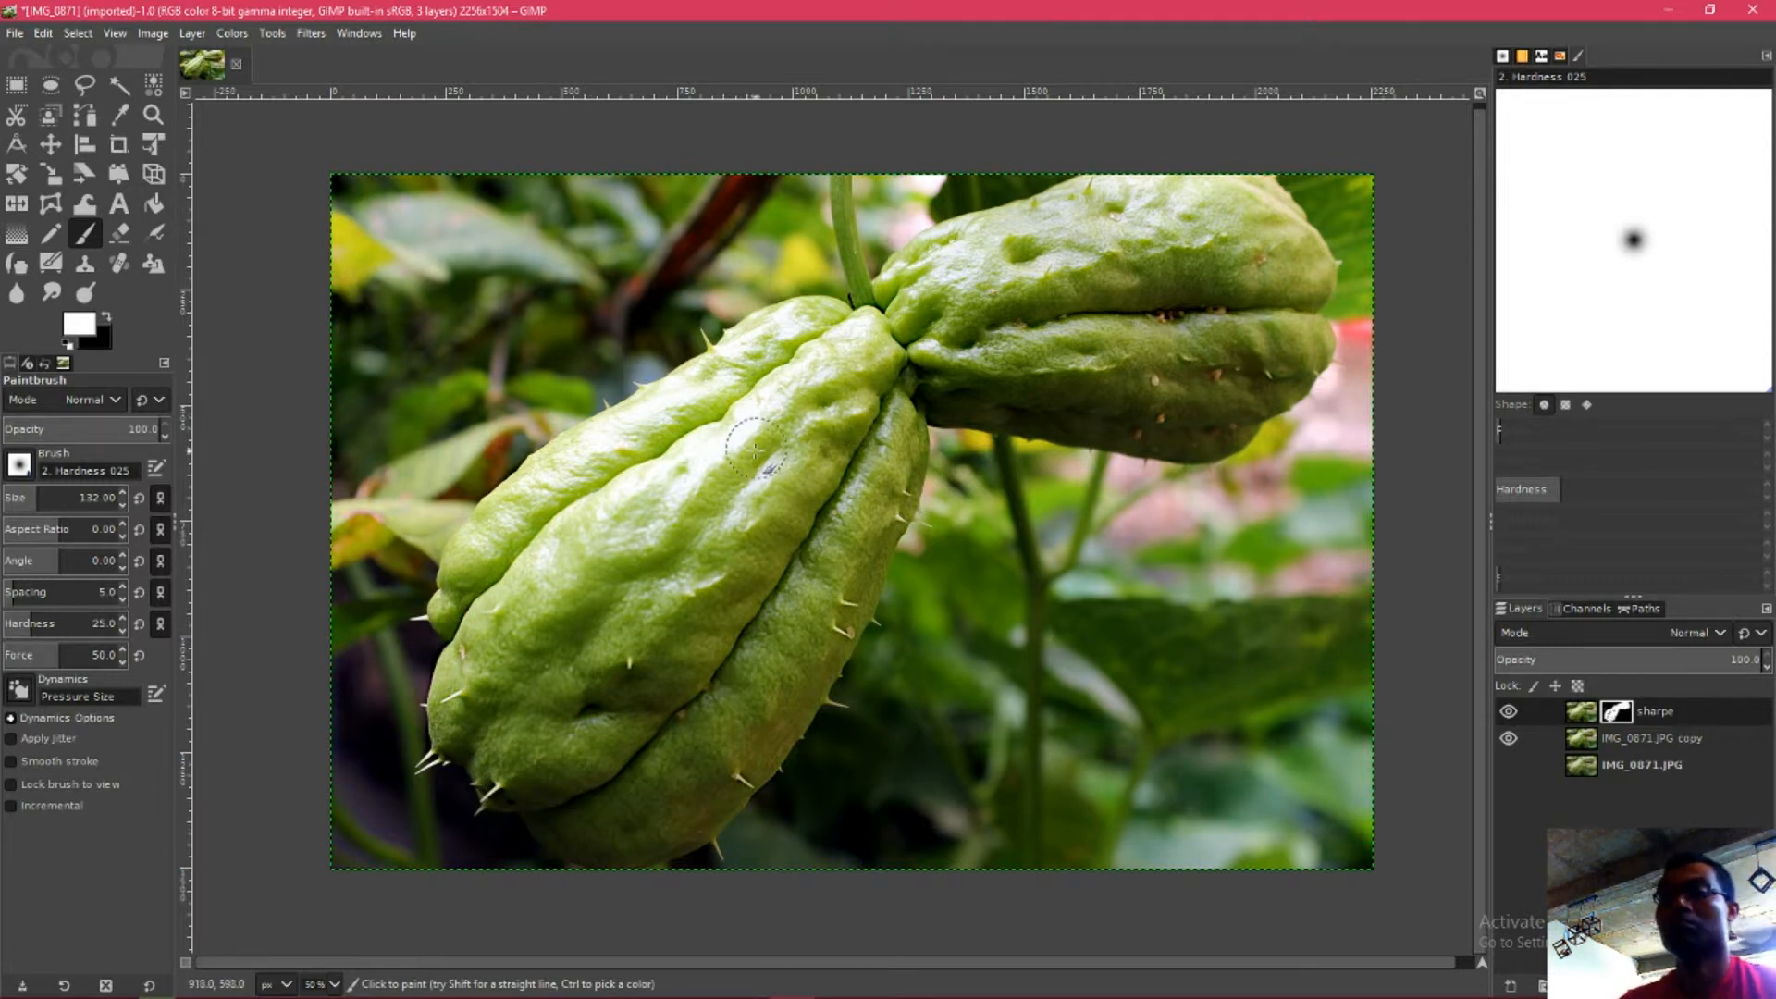
- Paint the sharpe layer's mask white over the stem and black over the background beside it
{"action": "scroll", "coordinate": [759, 460], "scroll_direction": "up", "scroll_amount": 1}
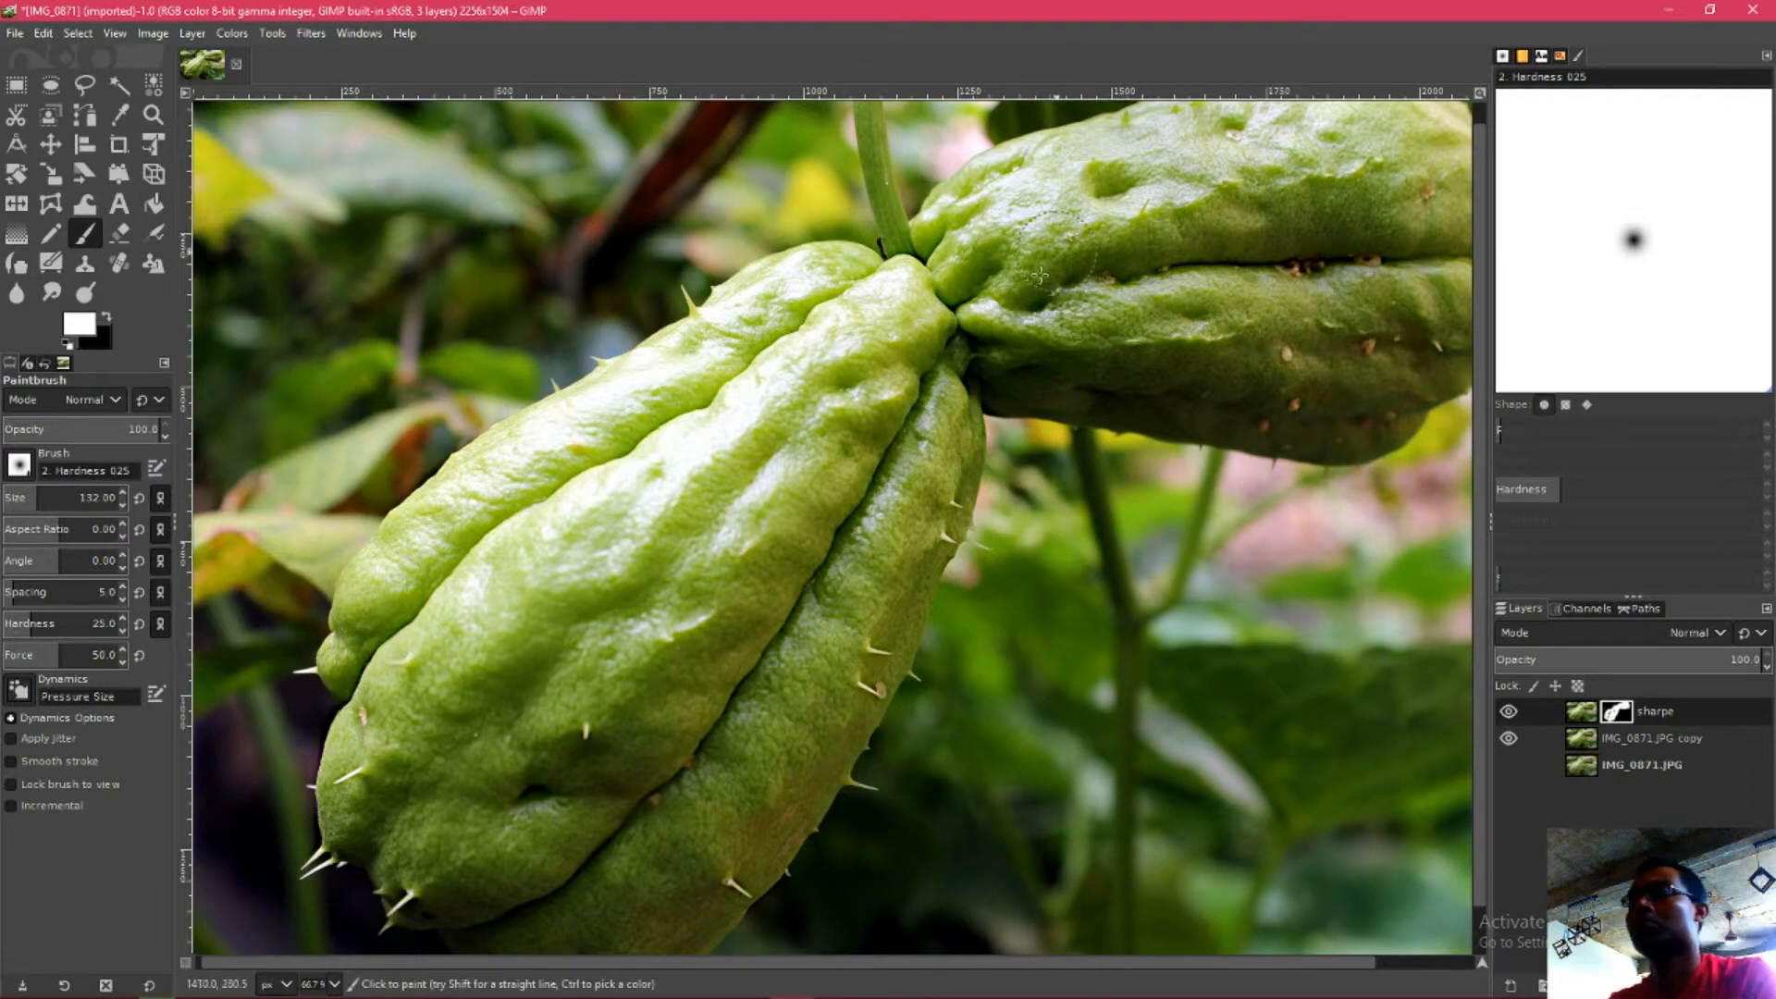
{"action": "left_click_drag", "start_coordinate": [887, 279], "coordinate": [840, 482]}
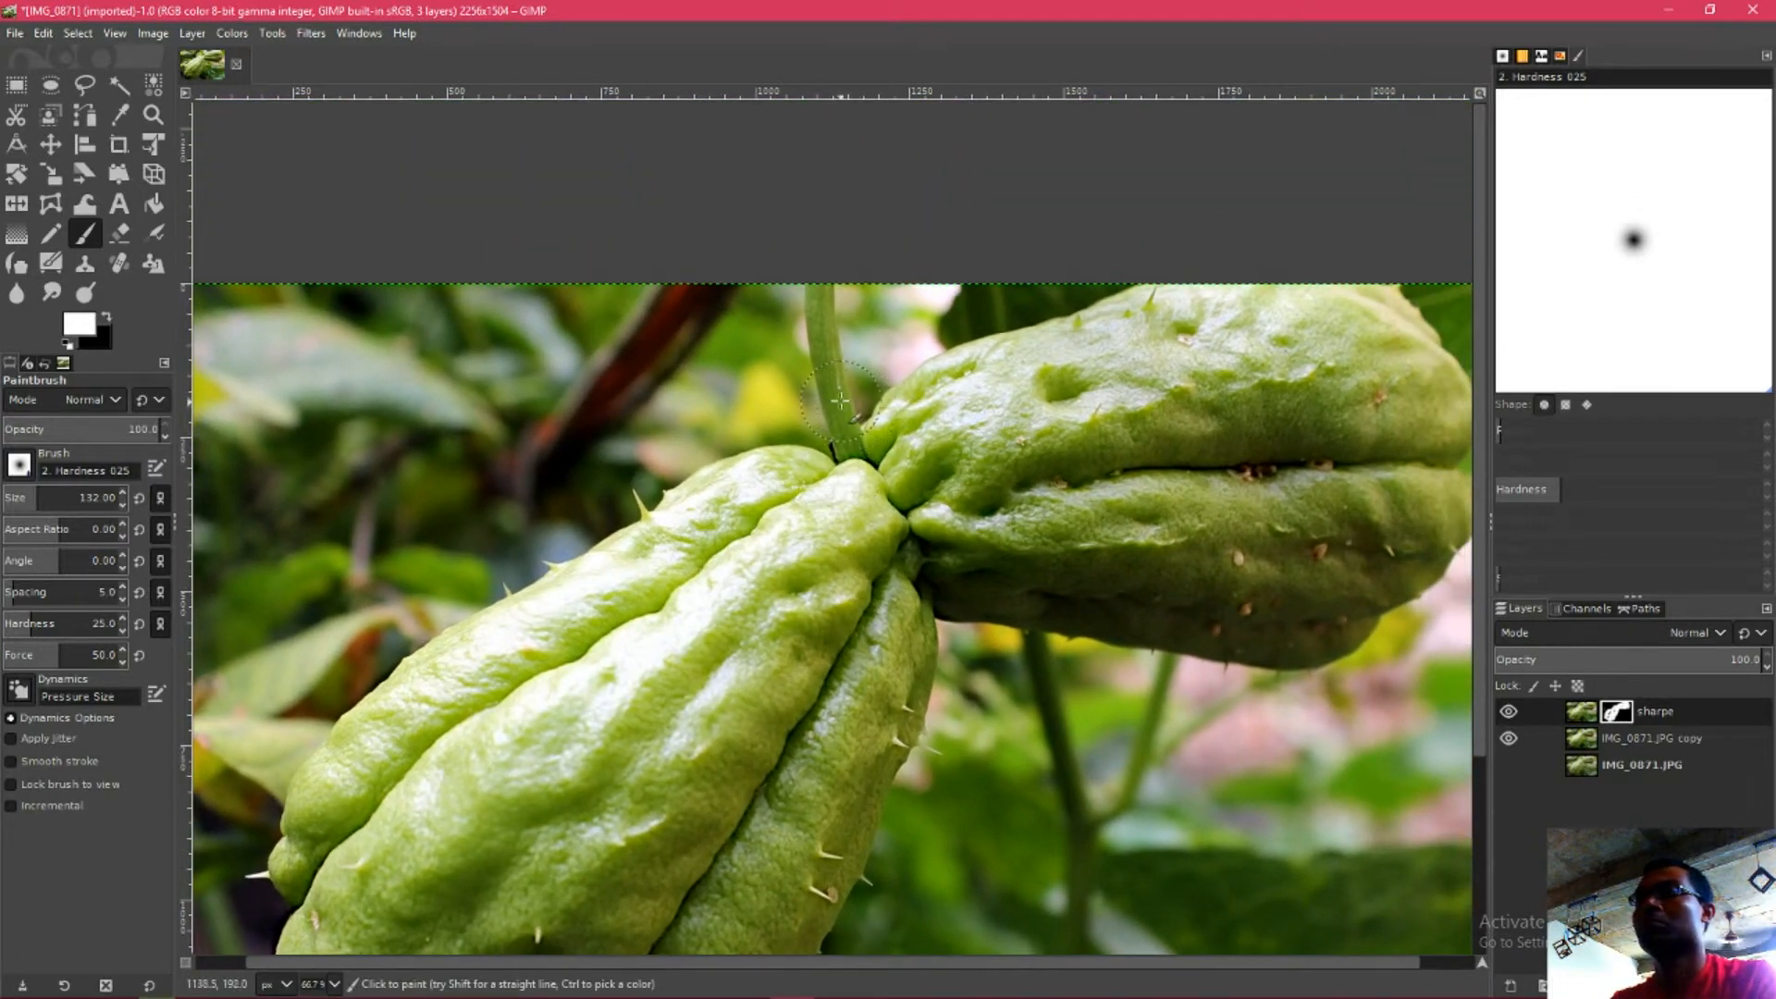
{"action": "scroll", "coordinate": [839, 399], "scroll_direction": "up", "scroll_amount": 2}
{"action": "scroll", "coordinate": [985, 322], "scroll_direction": "up", "scroll_amount": 1}
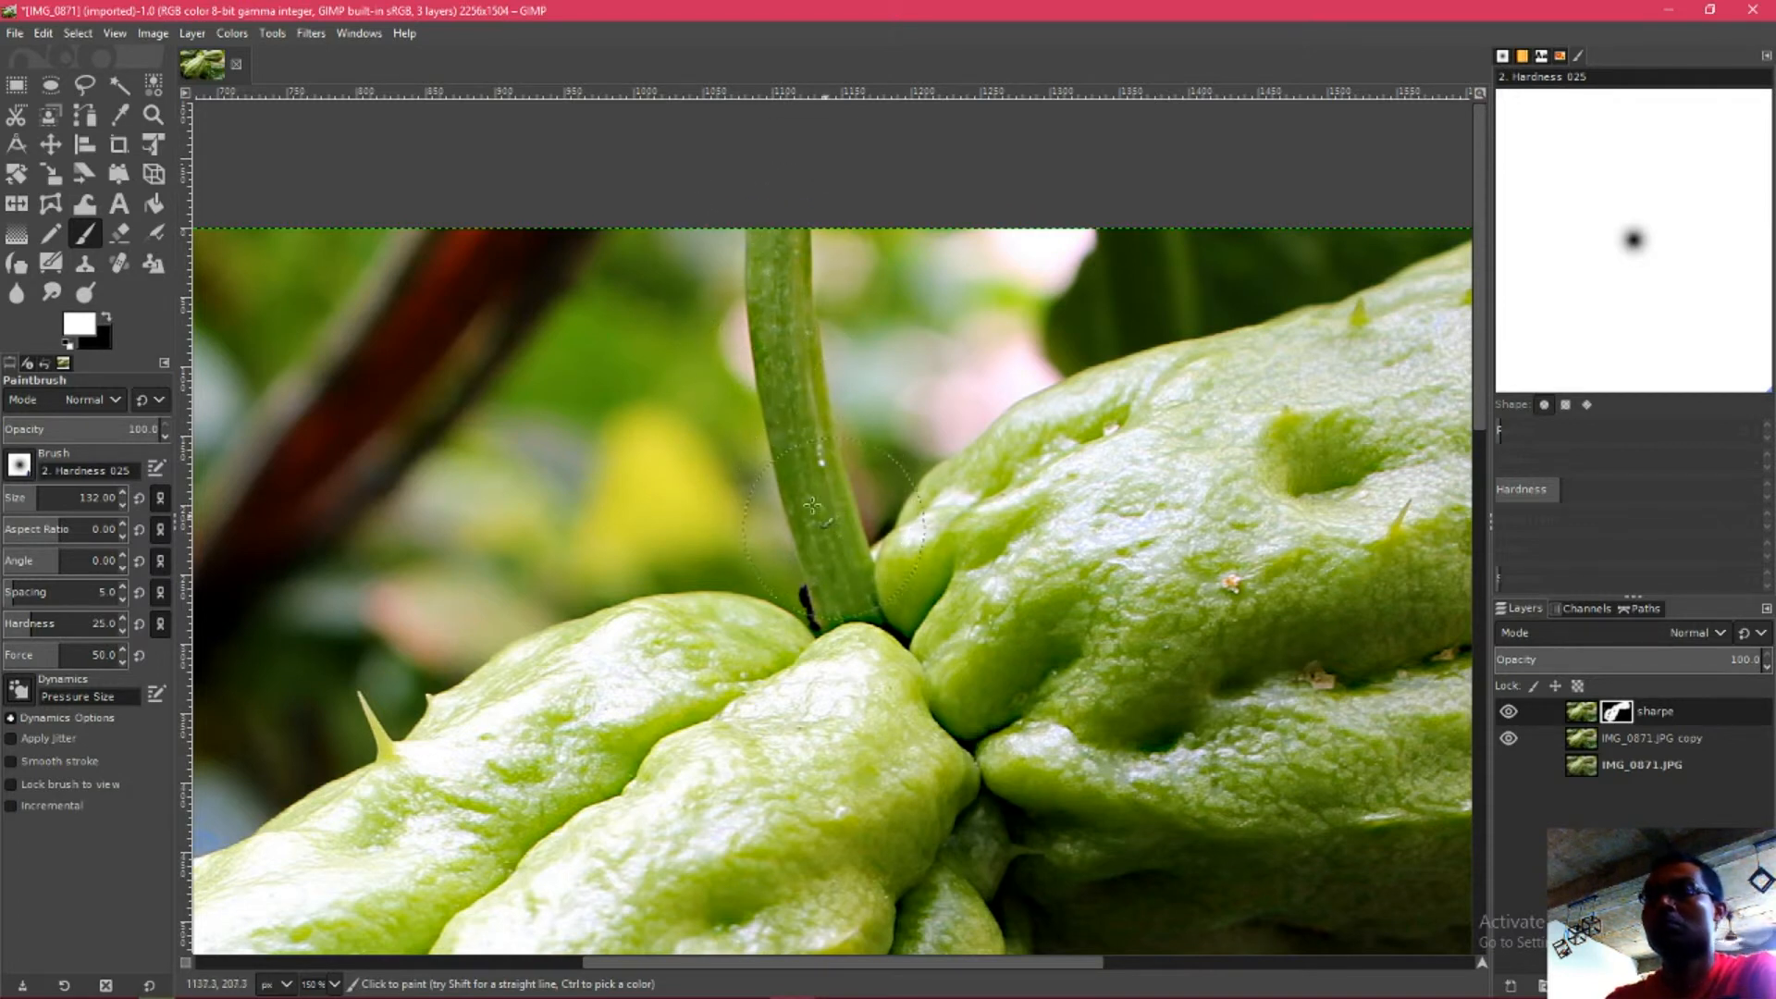
{"action": "key", "text": "x"}
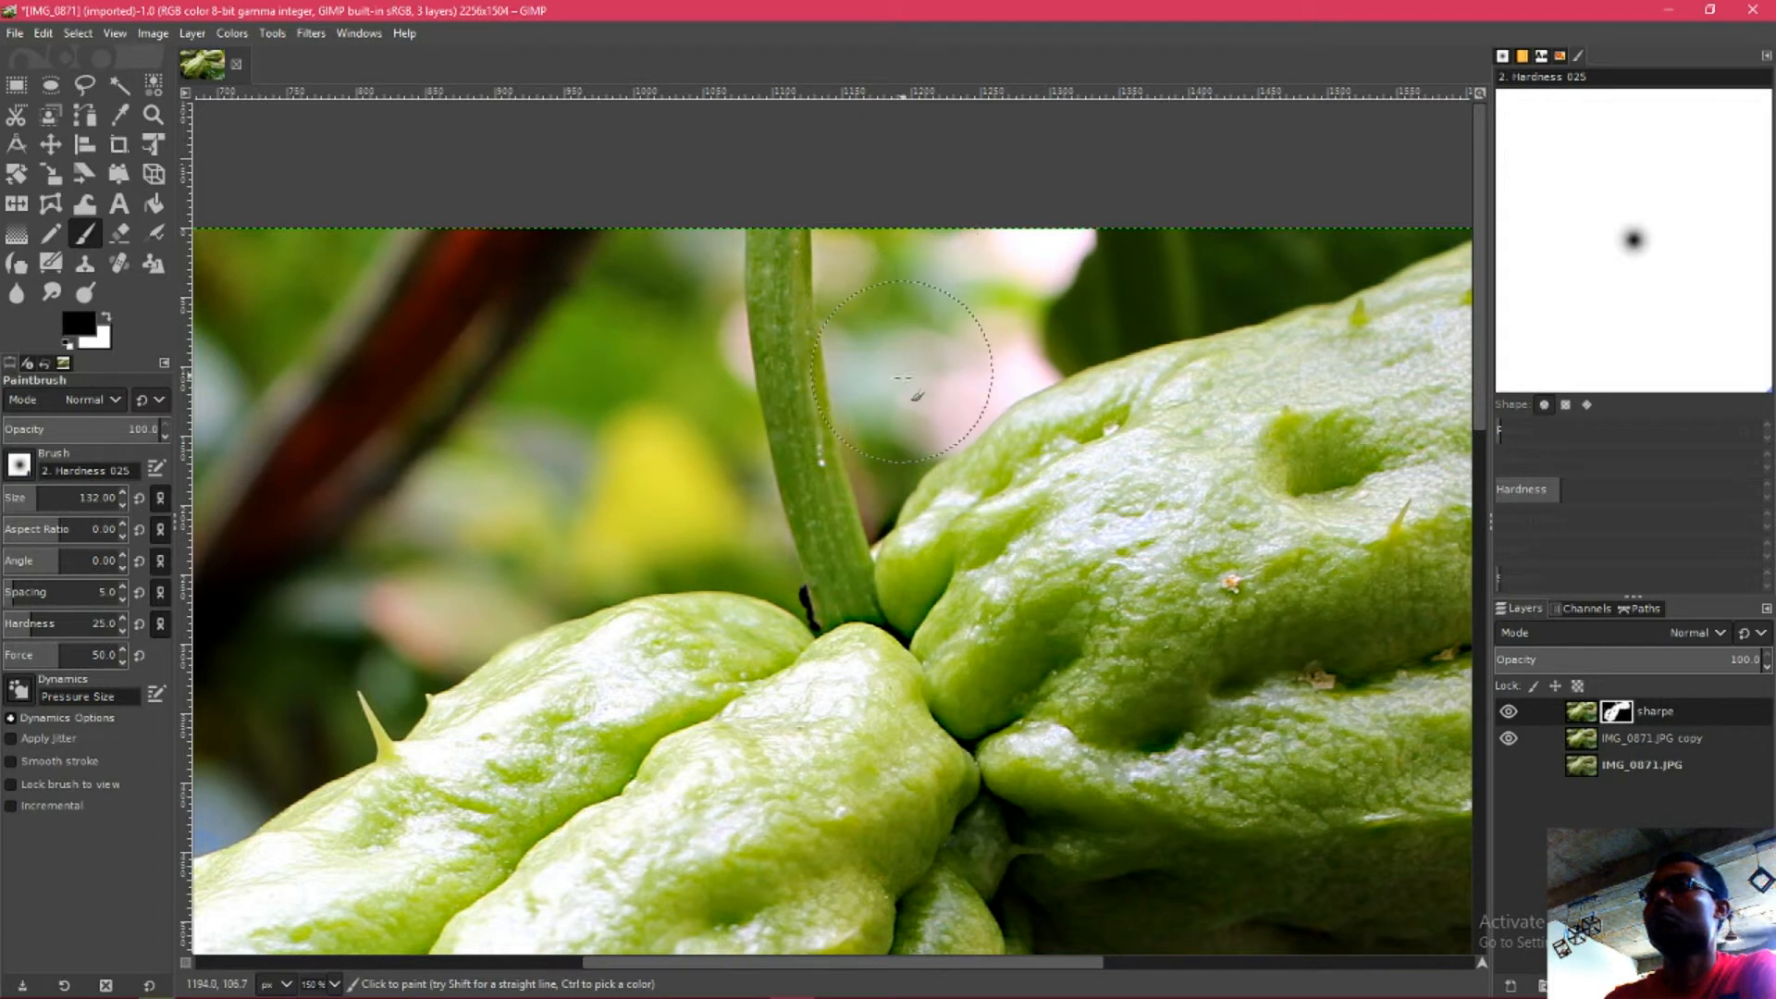
{"action": "key", "text": "x"}
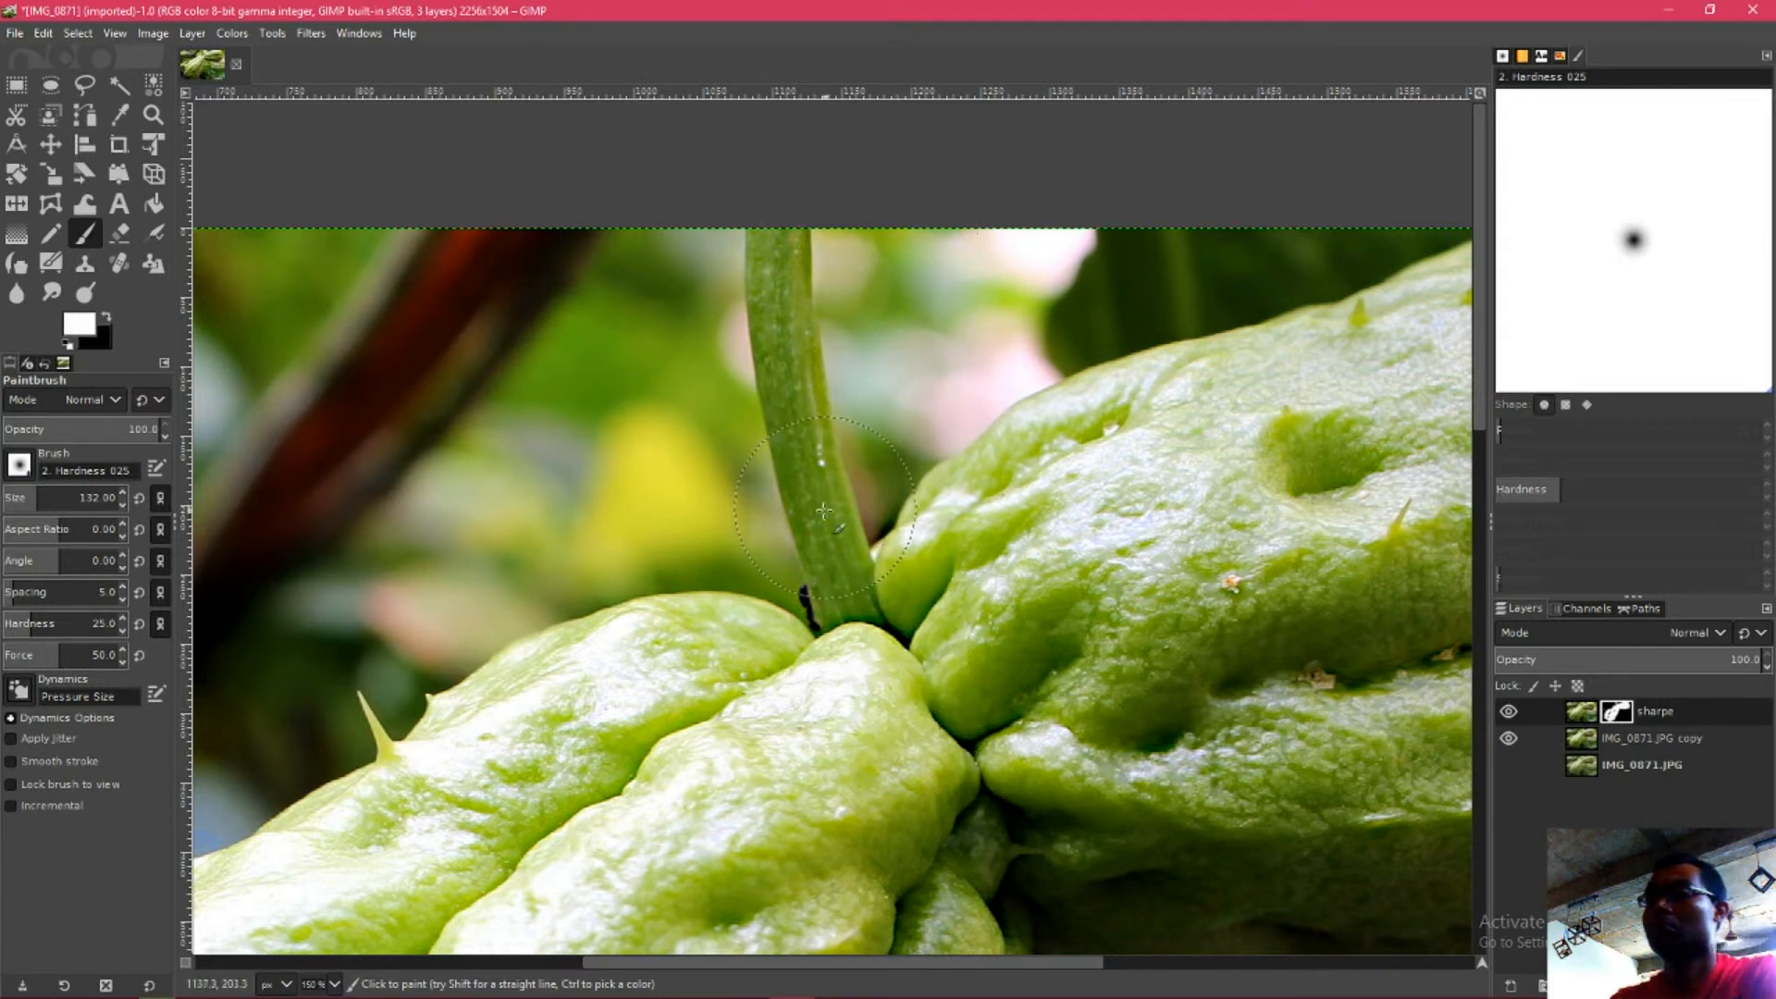
- Toggle the sharpe layer's visibility repeatedly to compare the whole photo with and without the masked sharpening
{"action": "key", "text": "1"}
{"action": "key", "text": "minus"}
{"action": "key", "text": "minus"}
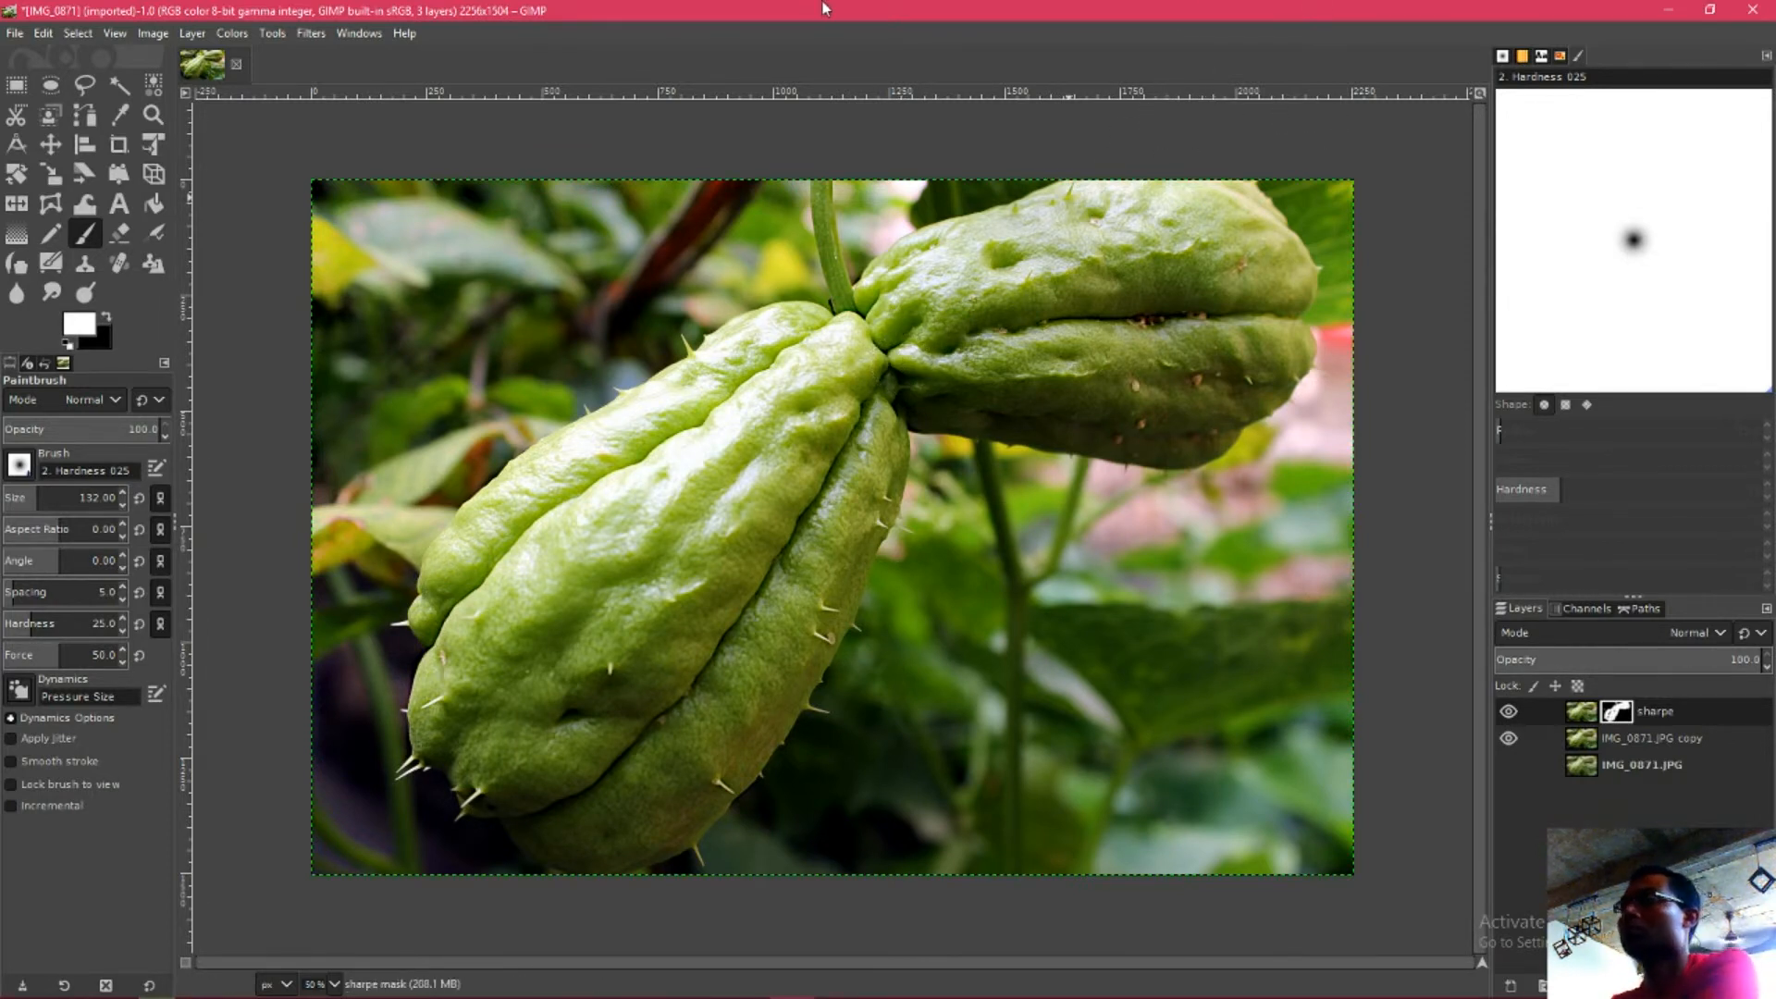
{"action": "left_click", "coordinate": [1507, 710]}
{"action": "left_click", "coordinate": [1507, 710]}
{"action": "left_click", "coordinate": [1507, 711]}
{"action": "left_click", "coordinate": [1507, 710]}
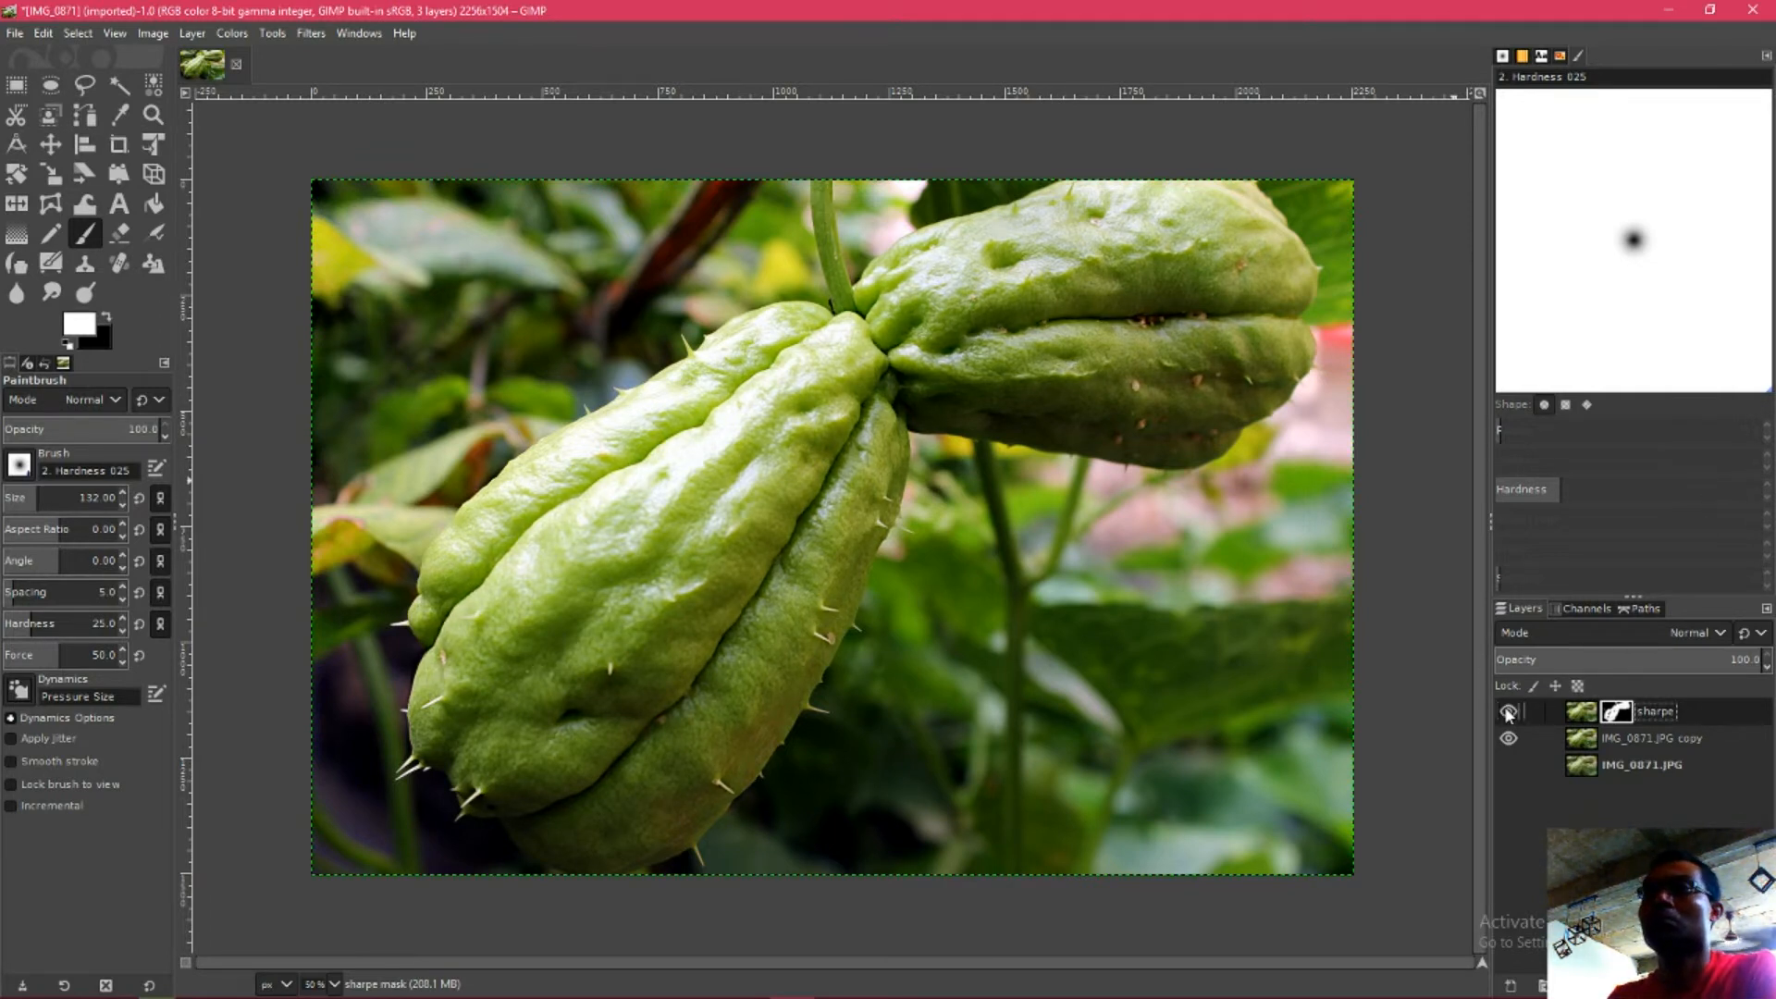
{"action": "left_click", "coordinate": [1507, 711]}
{"action": "left_click", "coordinate": [1507, 711]}
{"action": "left_click", "coordinate": [1507, 710]}
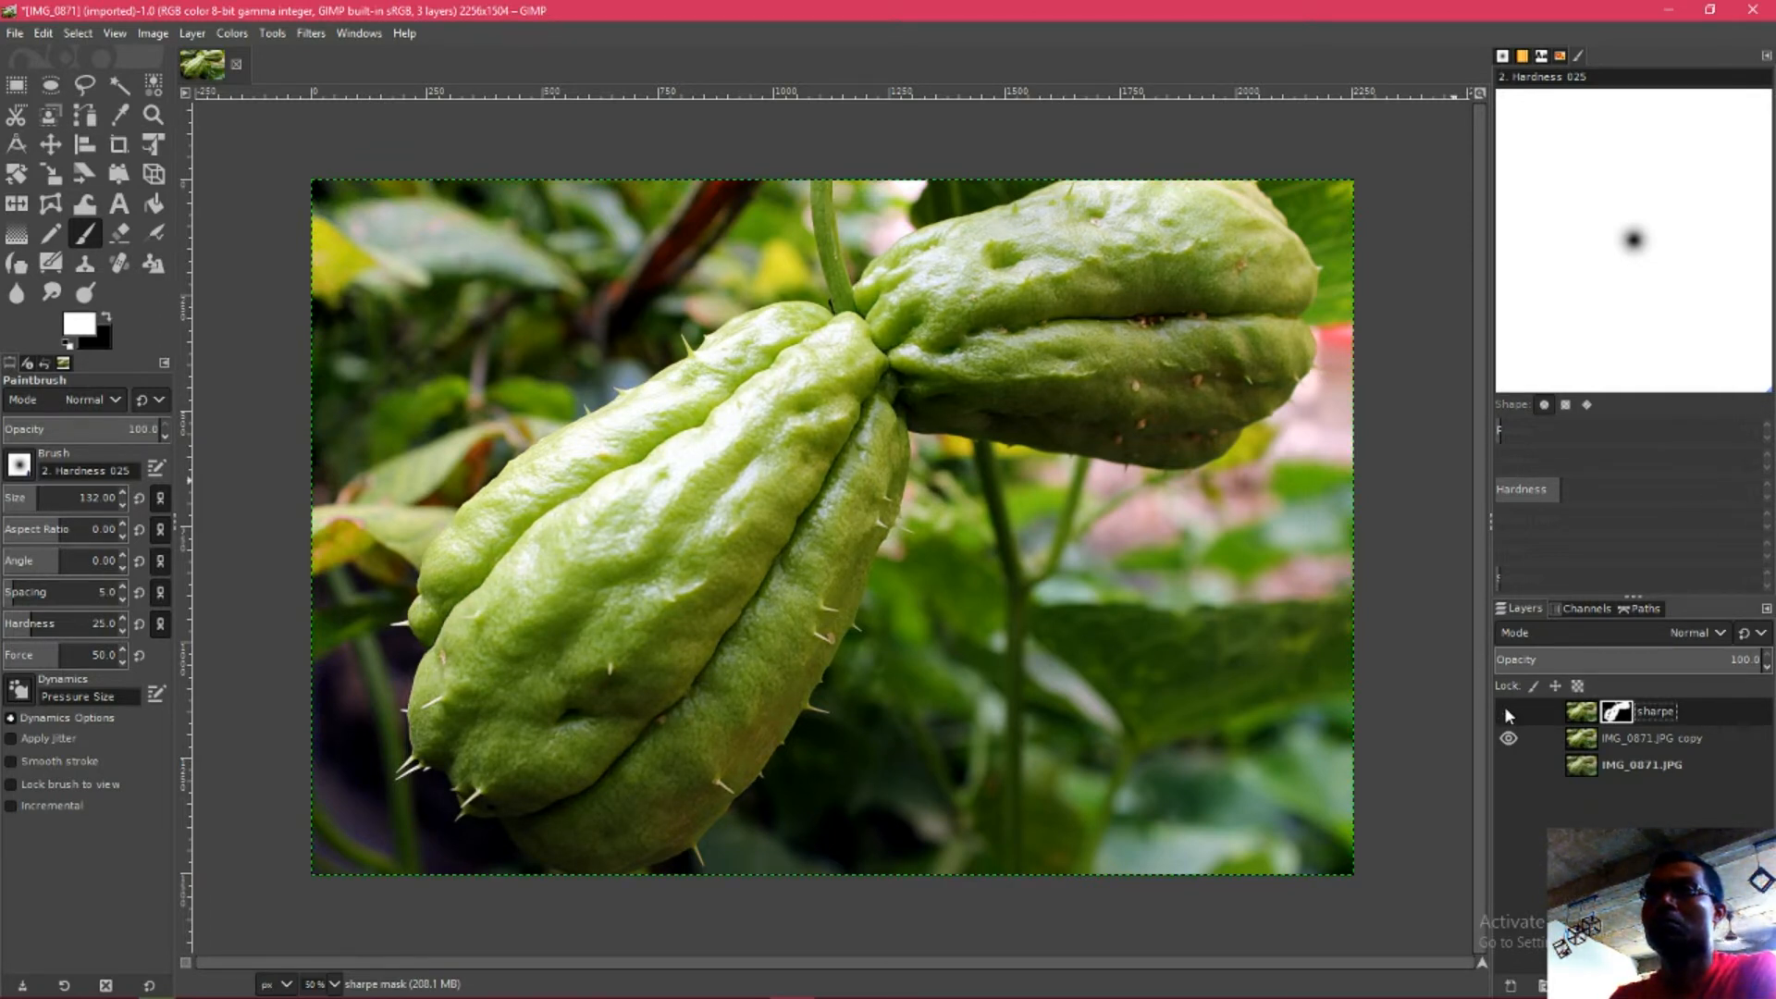
{"action": "left_click", "coordinate": [1505, 710]}
{"action": "left_click", "coordinate": [1505, 709]}
{"action": "left_click", "coordinate": [1505, 710]}
{"action": "left_click", "coordinate": [1505, 709]}
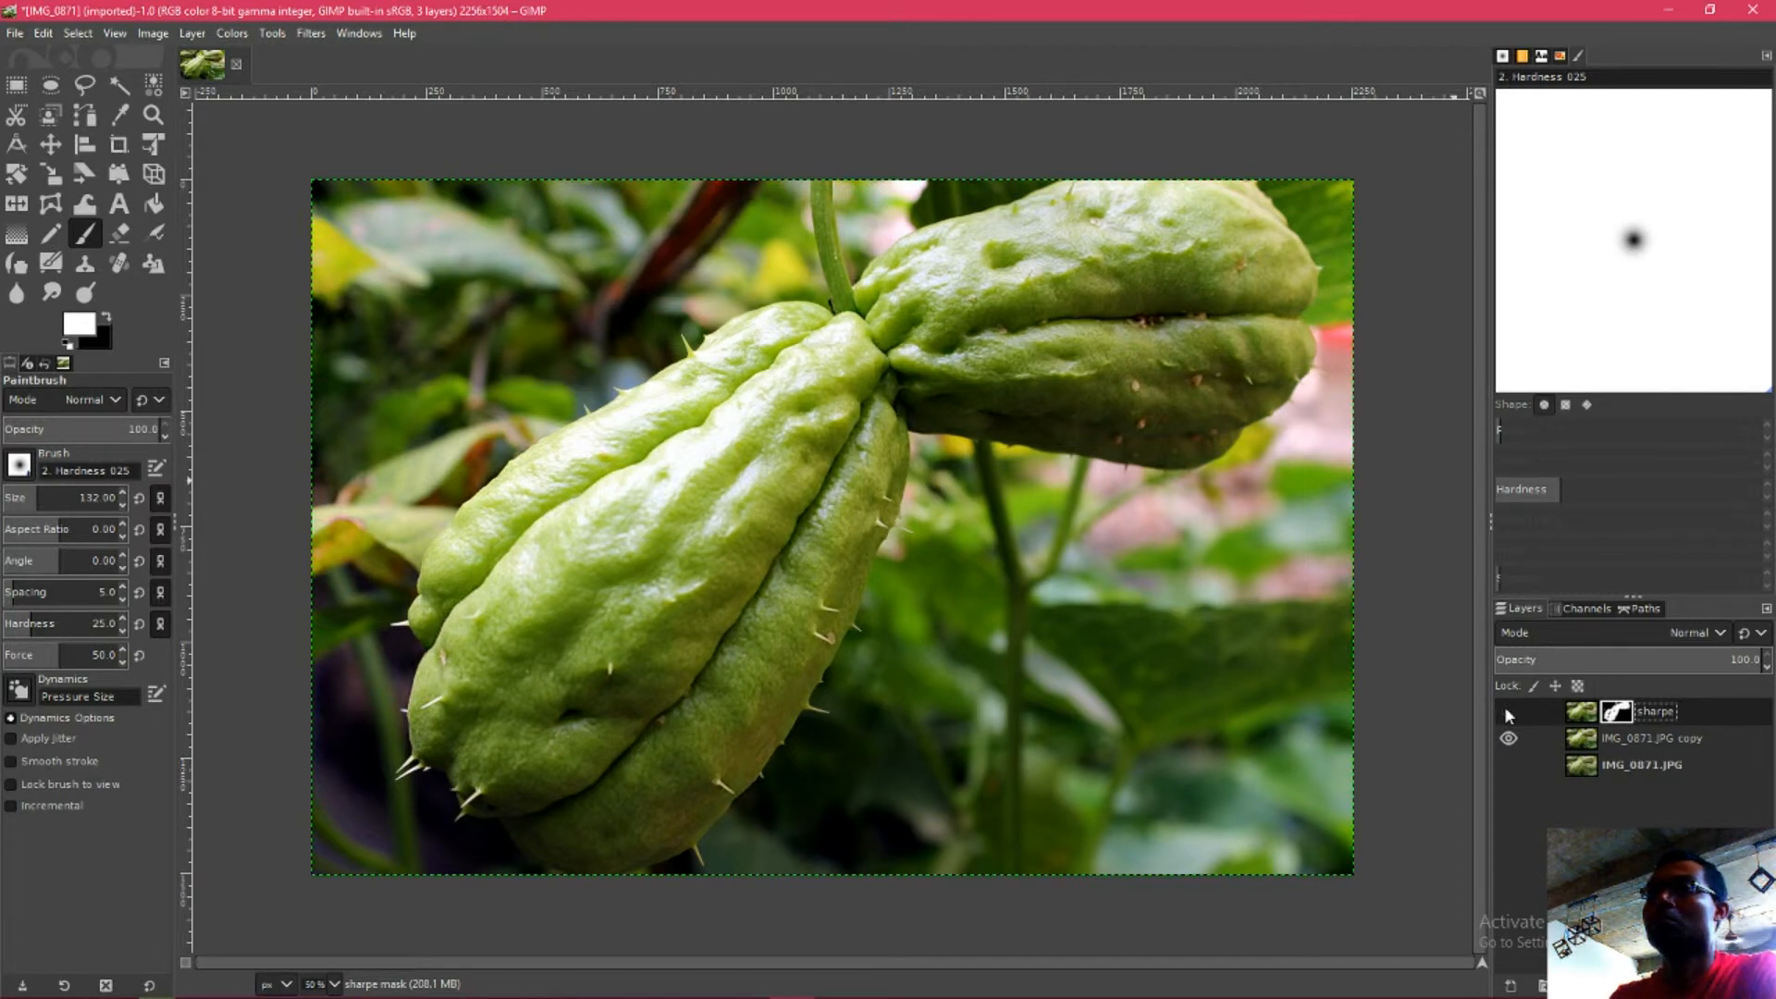
{"action": "left_click", "coordinate": [1506, 710]}
{"action": "left_click", "coordinate": [1506, 710]}
{"action": "left_click", "coordinate": [1506, 710]}
{"action": "left_click", "coordinate": [1506, 710]}
{"action": "left_click", "coordinate": [1506, 709]}
{"action": "left_click", "coordinate": [1506, 709]}
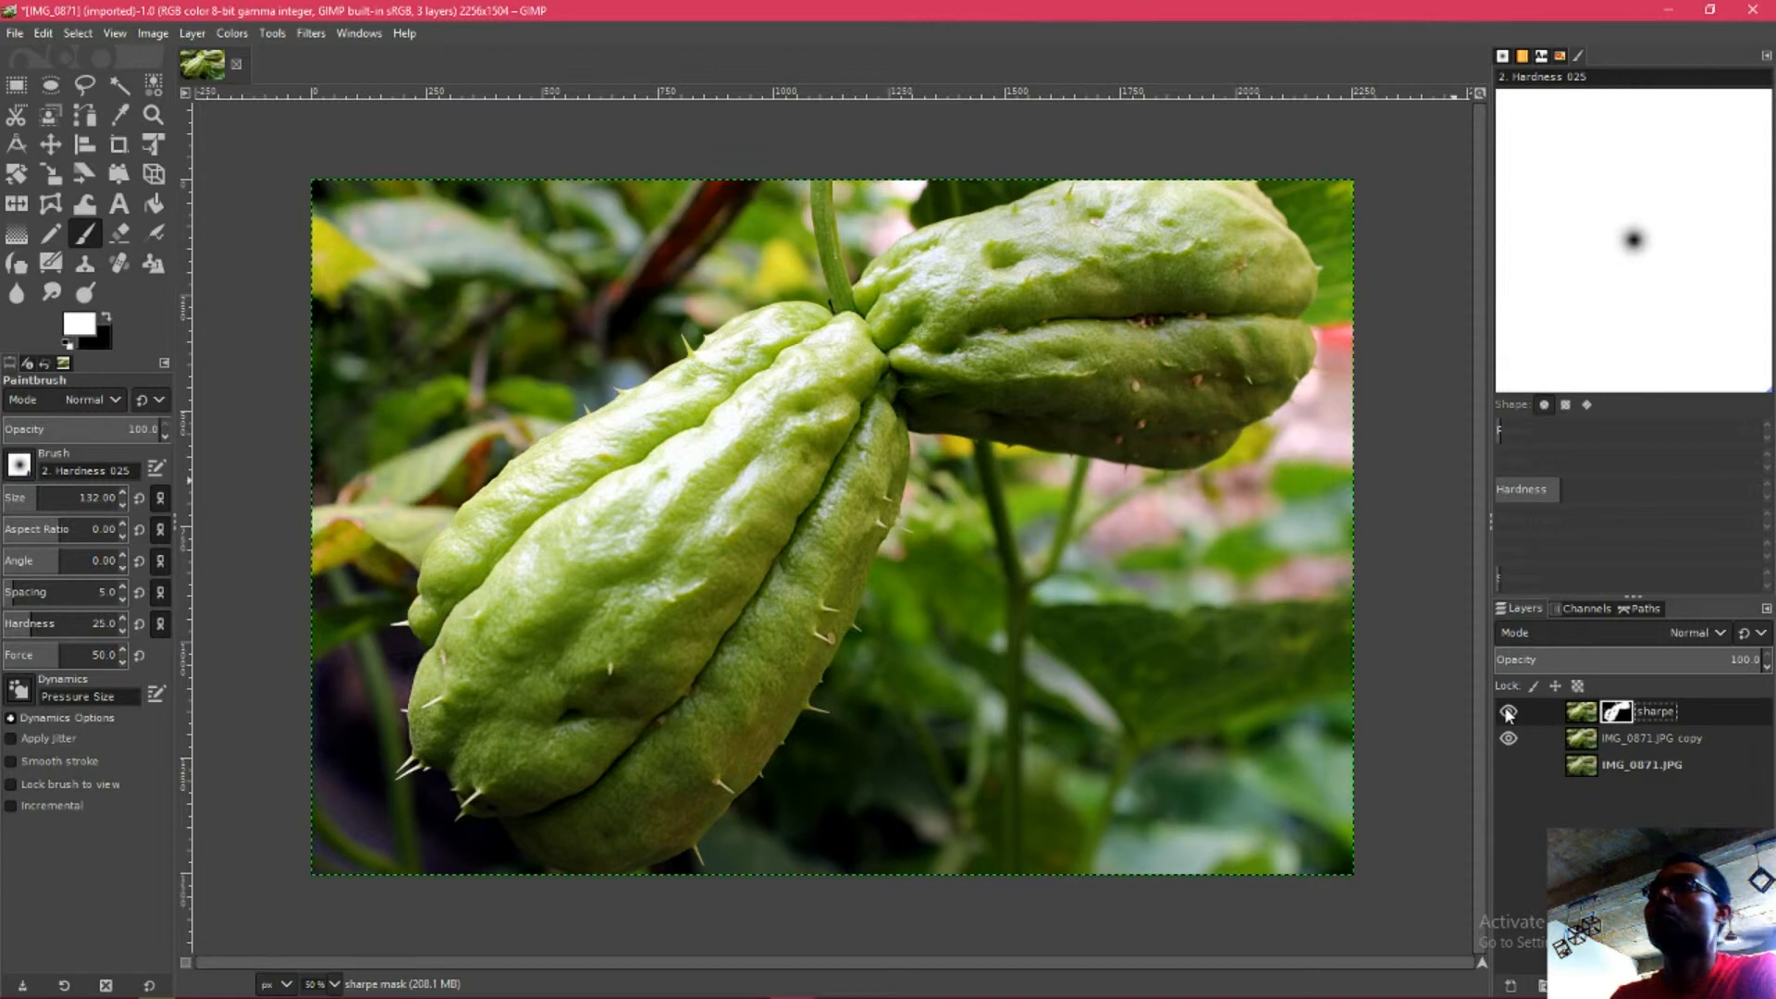
{"action": "left_click", "coordinate": [1506, 709]}
{"action": "left_click", "coordinate": [1506, 710]}
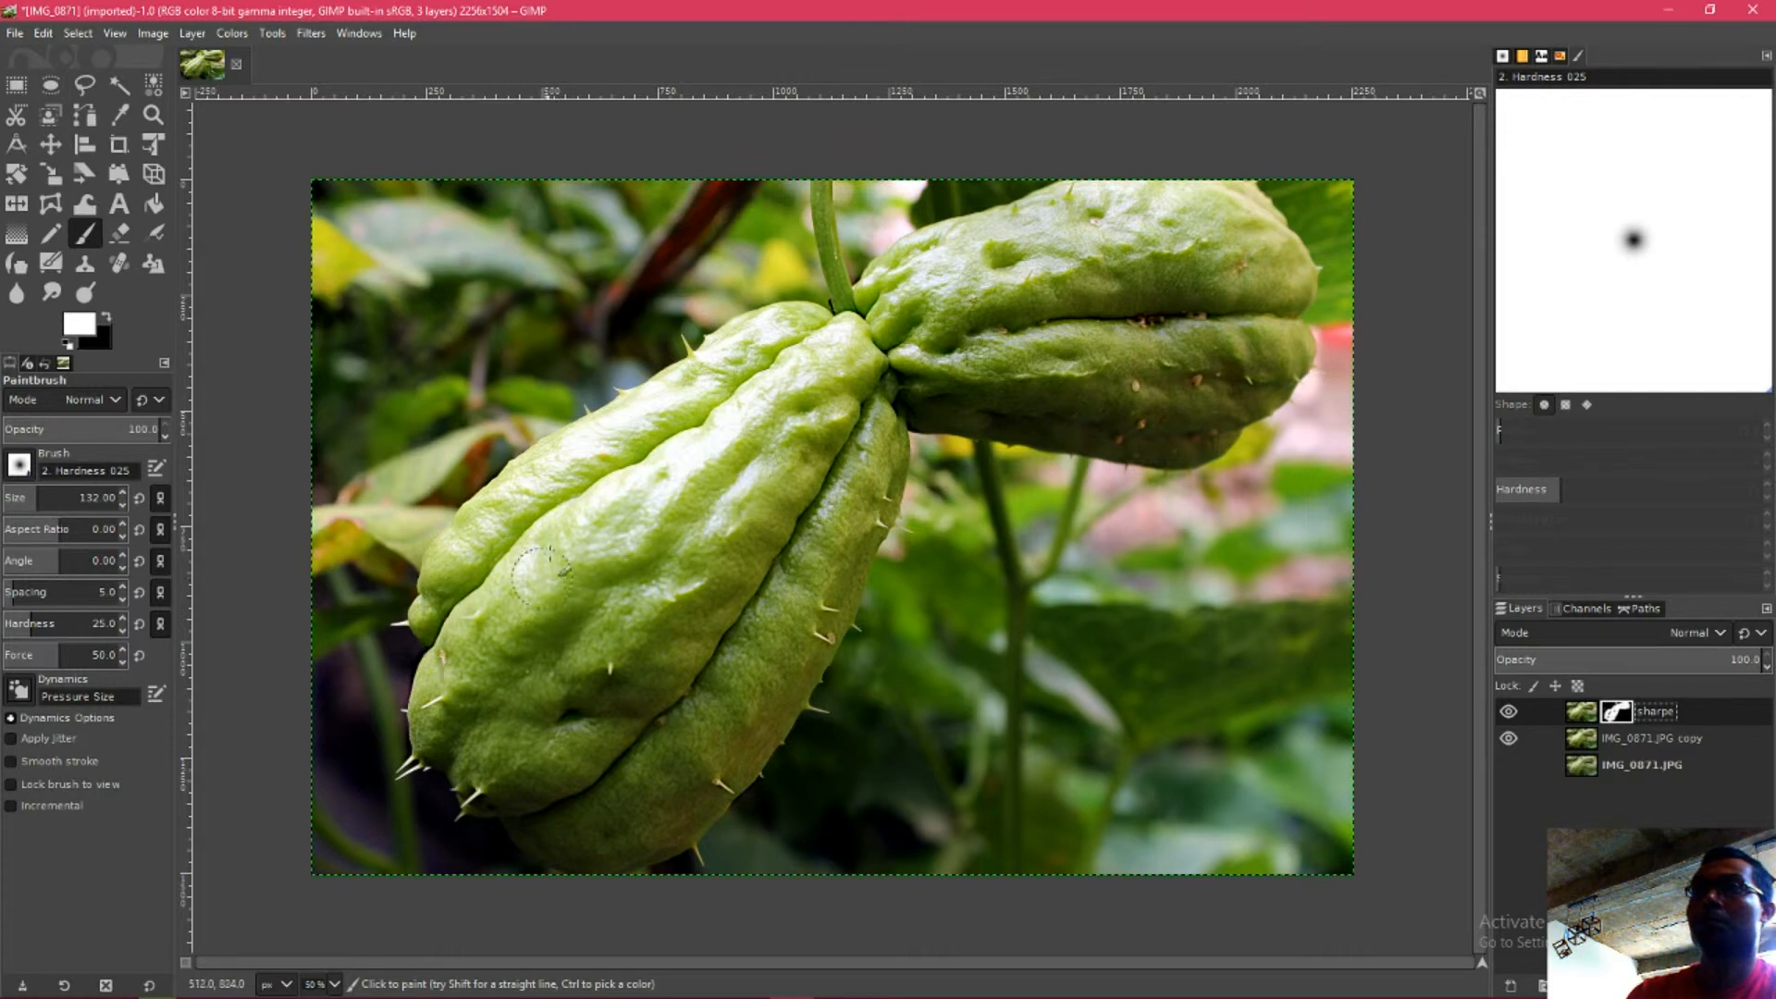
- Paint white on the sharpe layer's mask over the spines along the edge of the large vegetable
{"action": "left_click_drag", "start_coordinate": [544, 573], "coordinate": [561, 546]}
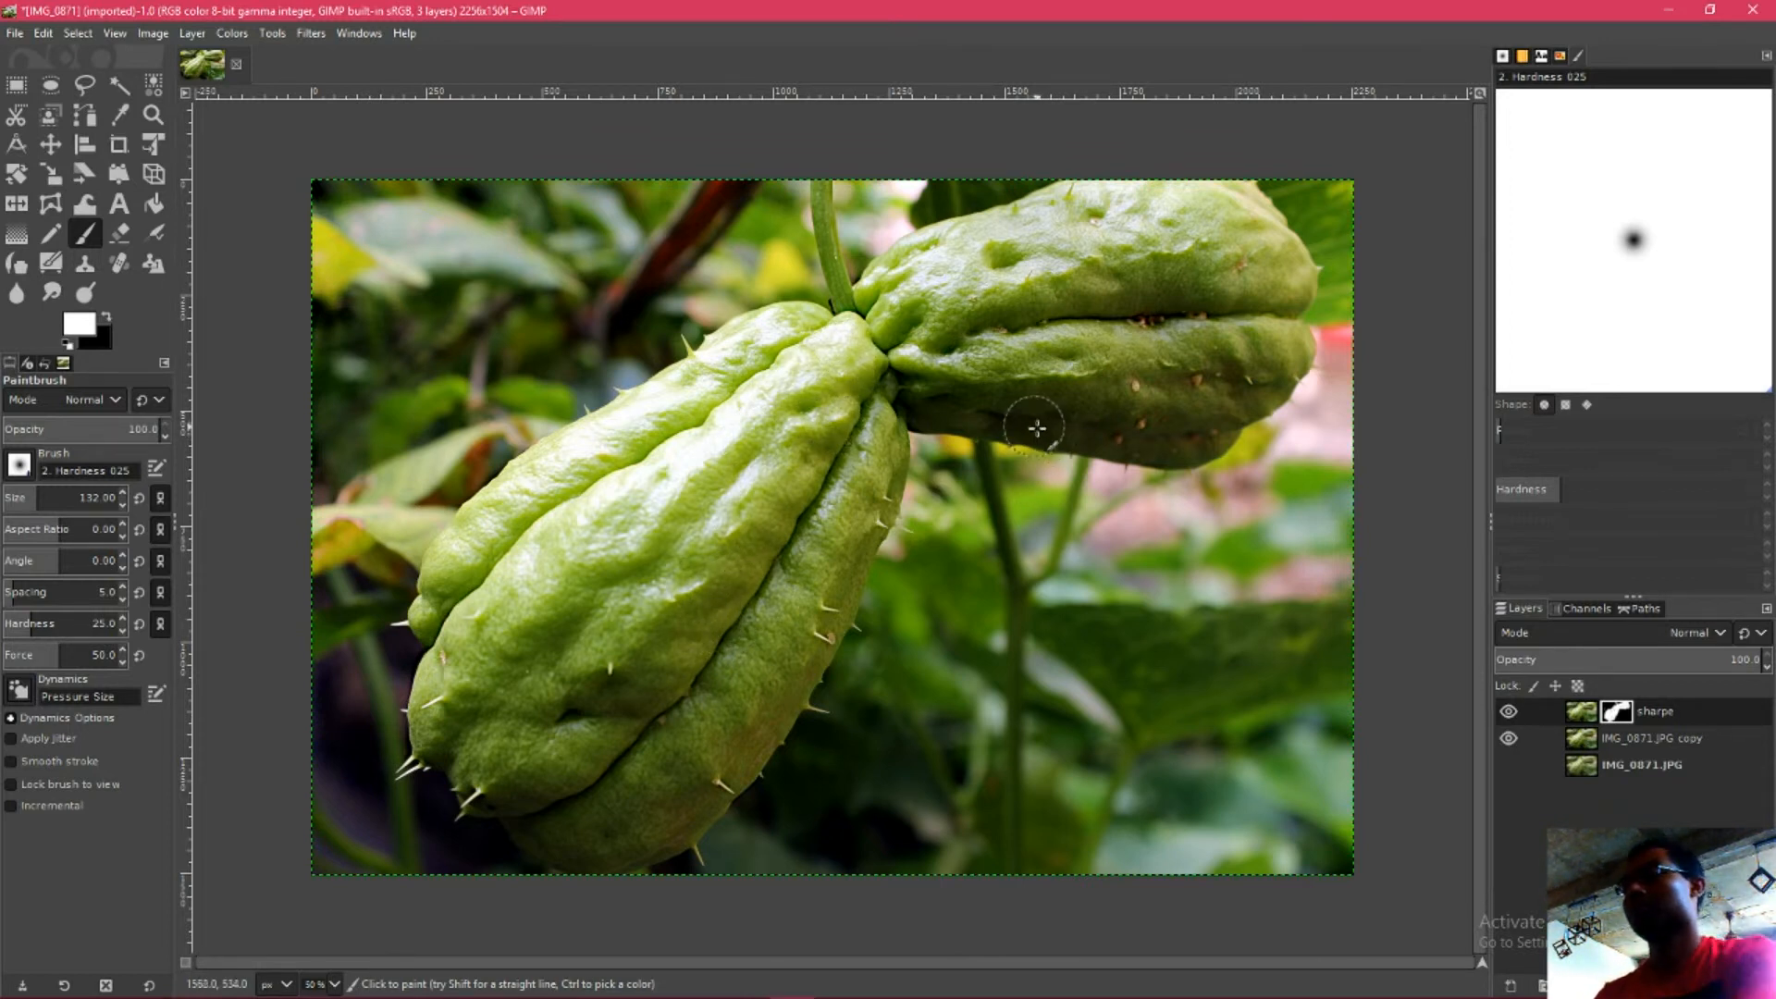
{"action": "scroll", "coordinate": [1046, 439], "scroll_direction": "up", "scroll_amount": 1}
{"action": "scroll", "coordinate": [1043, 447], "scroll_direction": "up", "scroll_amount": 1}
{"action": "scroll", "coordinate": [1026, 440], "scroll_direction": "up", "scroll_amount": 1}
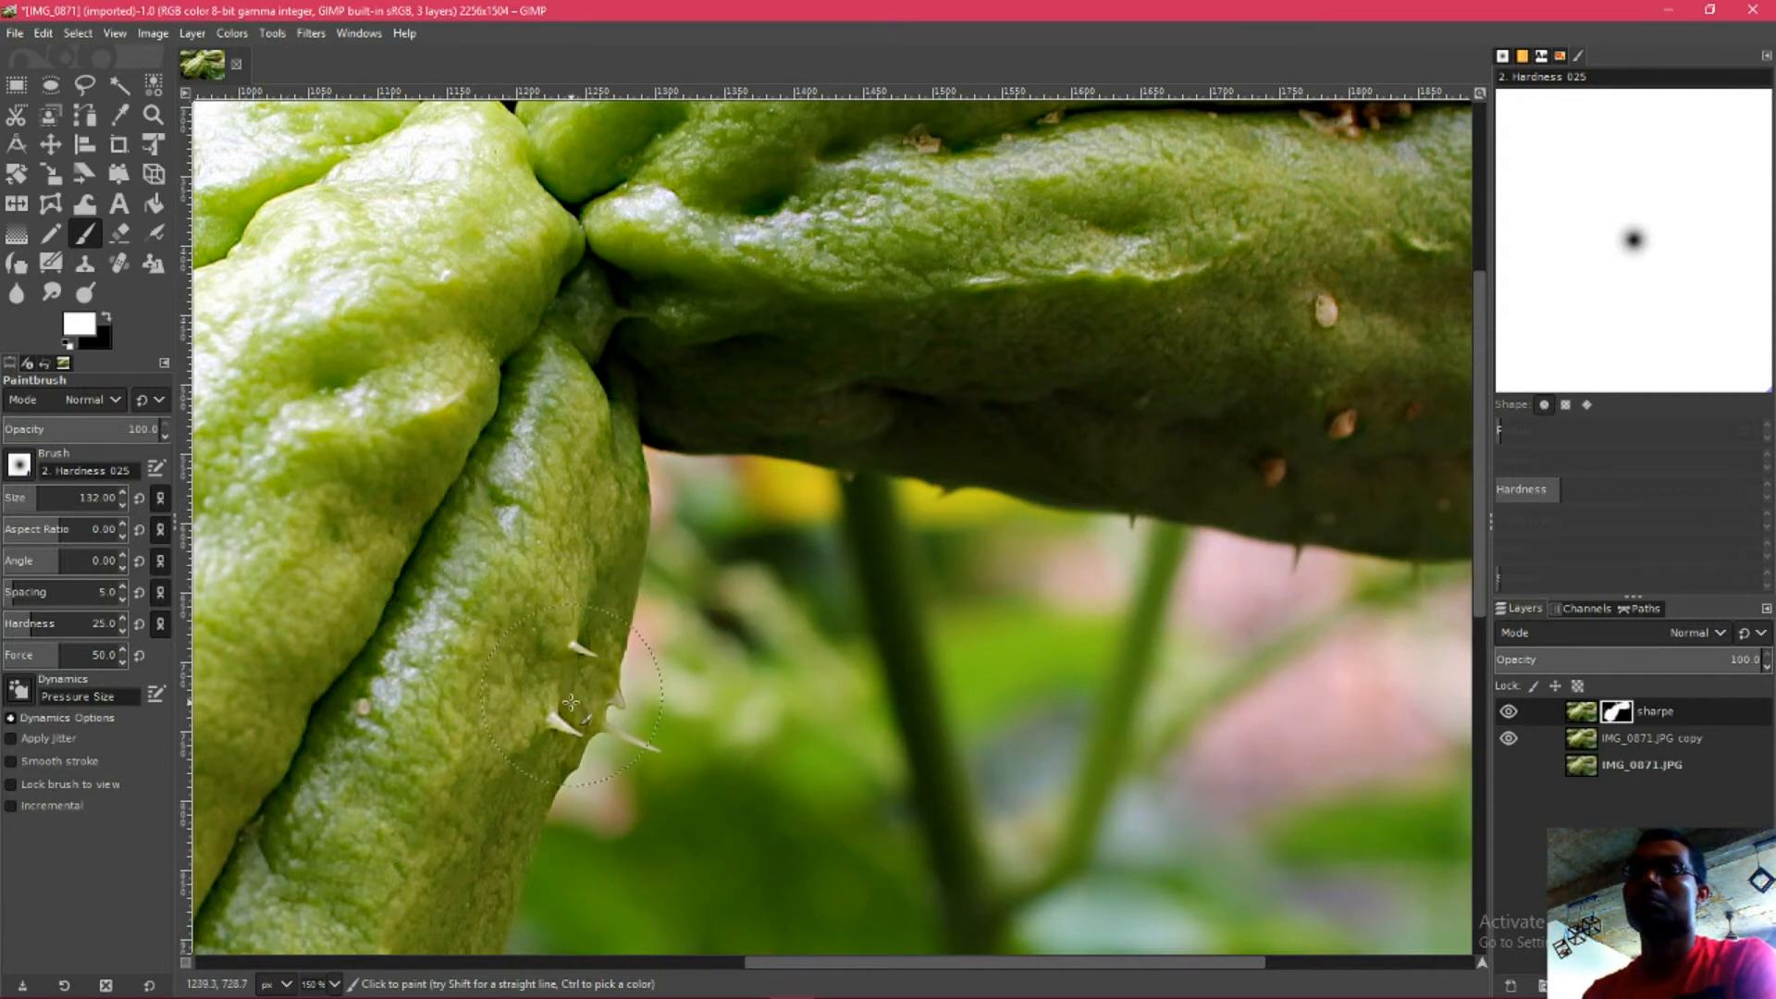
{"action": "scroll", "coordinate": [575, 686], "scroll_direction": "down", "scroll_amount": 3}
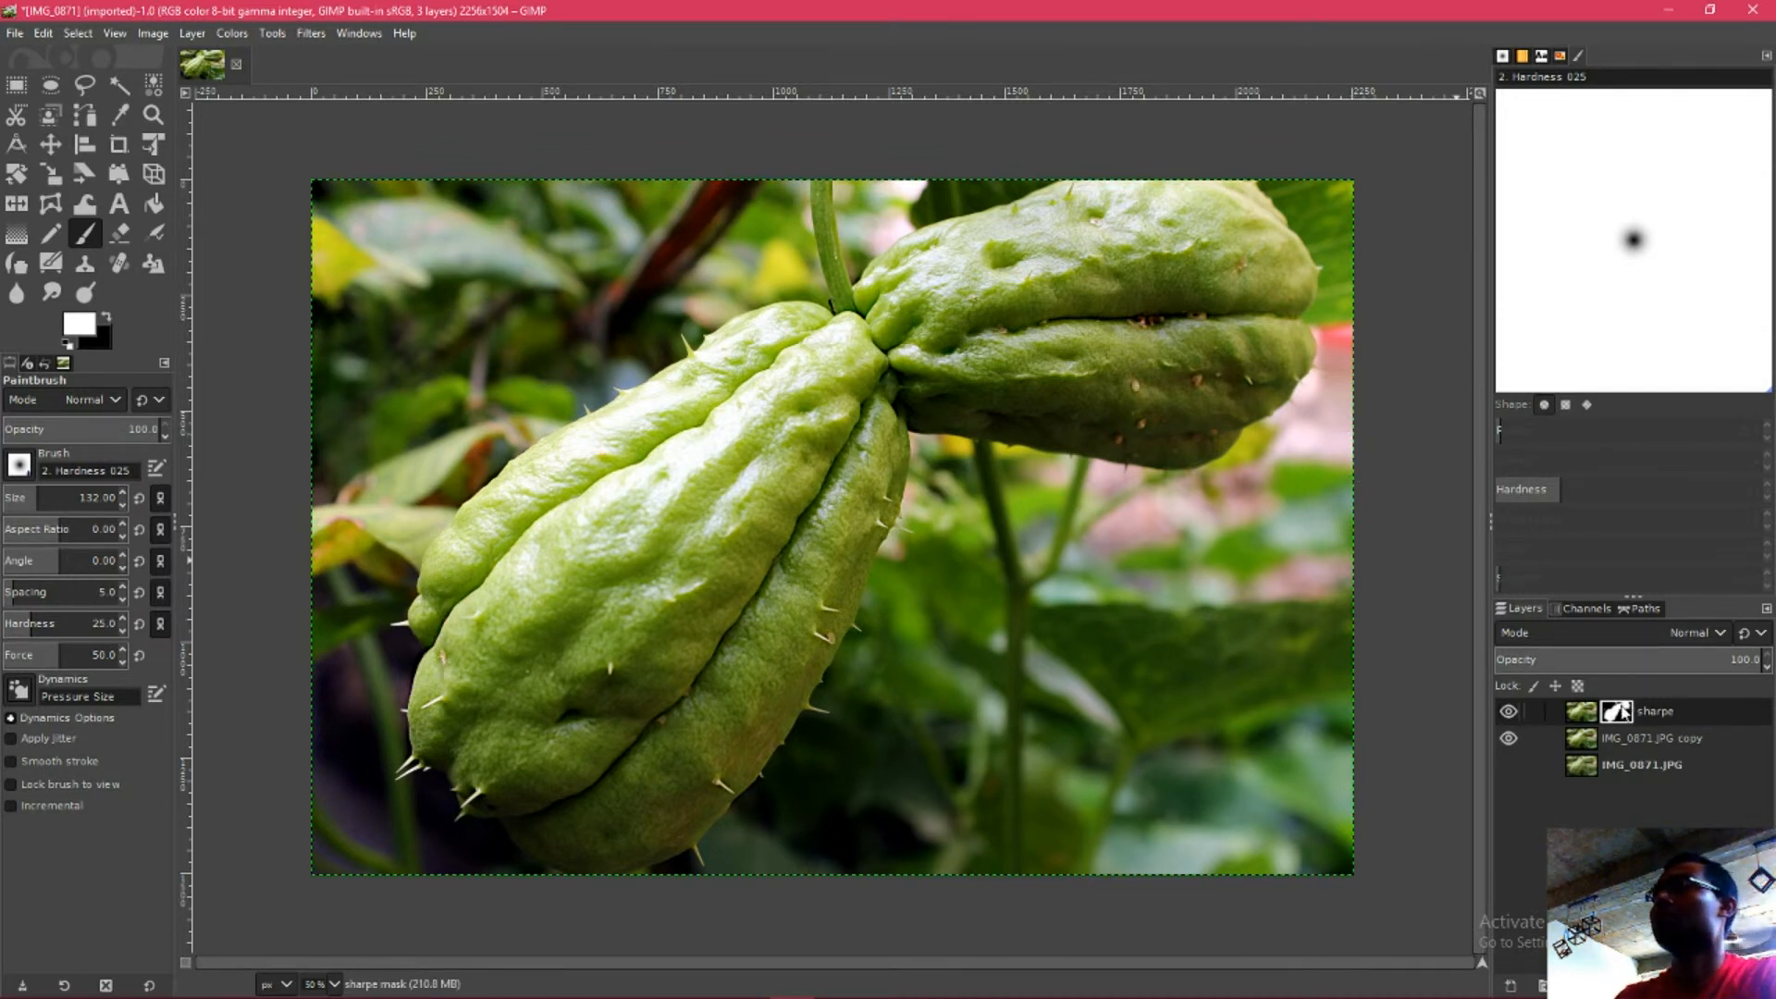
- Toggle the sharpe layer's visibility again to compare the photo after the added mask painting
{"action": "left_click", "coordinate": [1509, 712]}
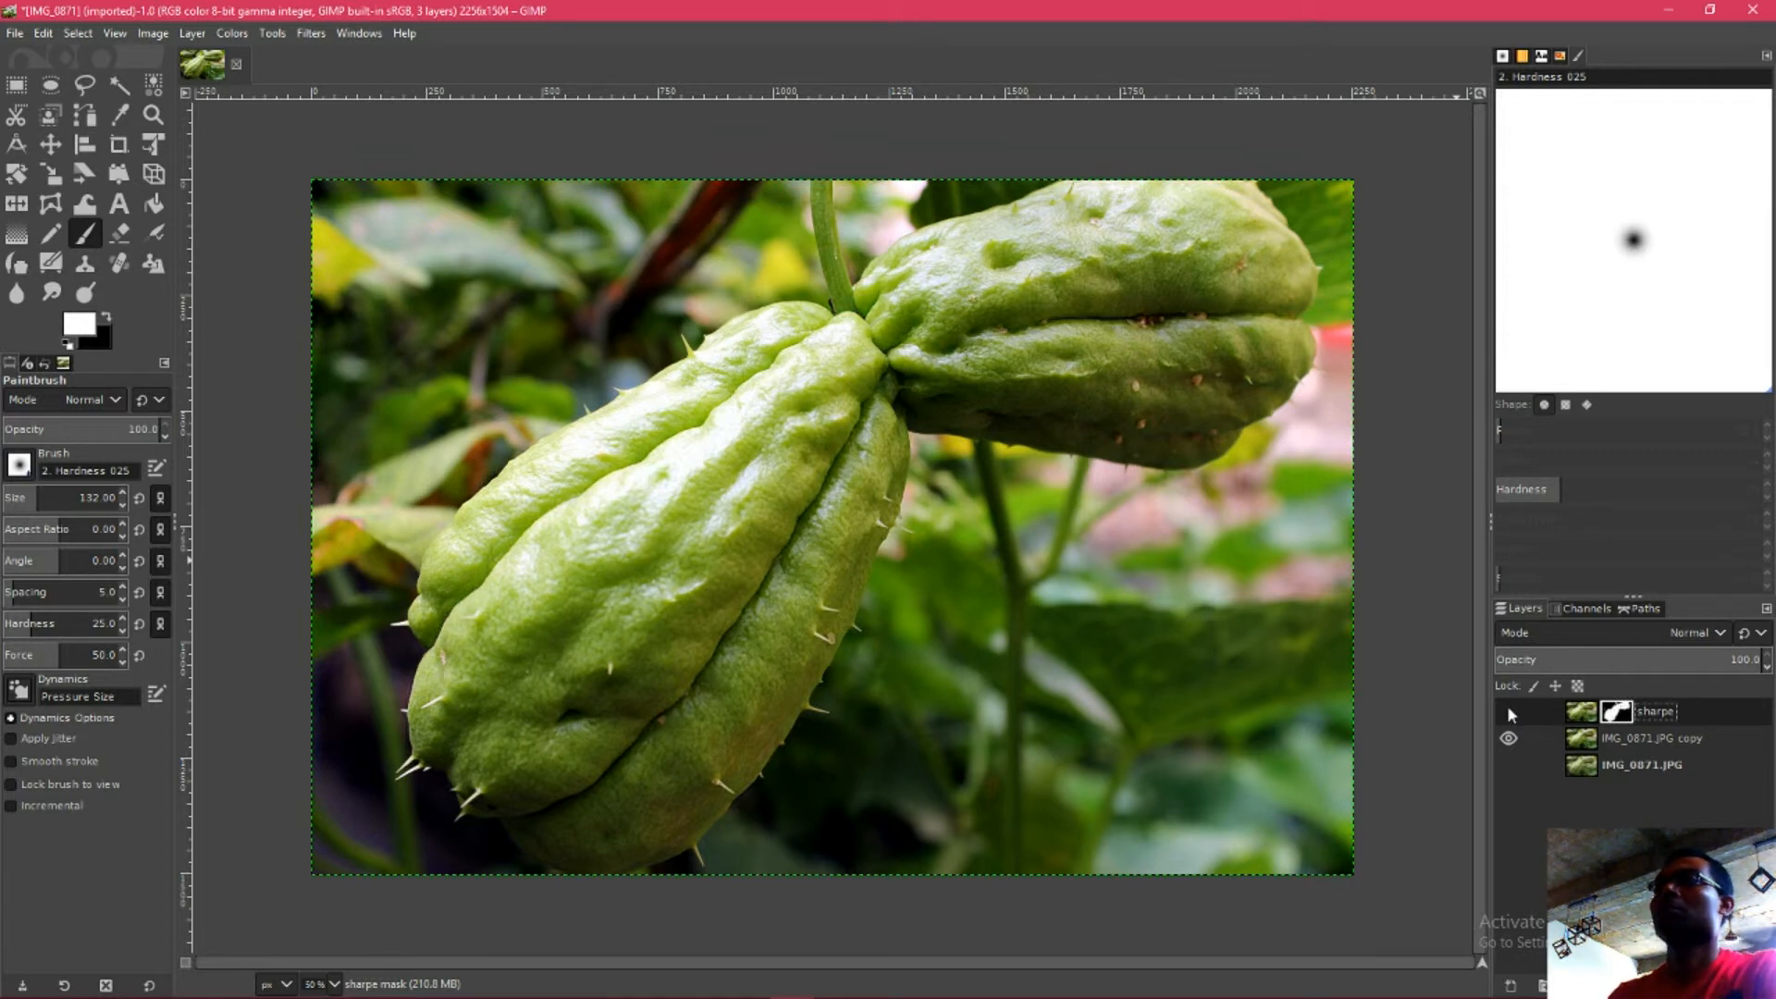
{"action": "left_click", "coordinate": [1508, 713]}
{"action": "left_click", "coordinate": [1509, 712]}
{"action": "left_click", "coordinate": [1509, 712]}
{"action": "left_click", "coordinate": [1509, 713]}
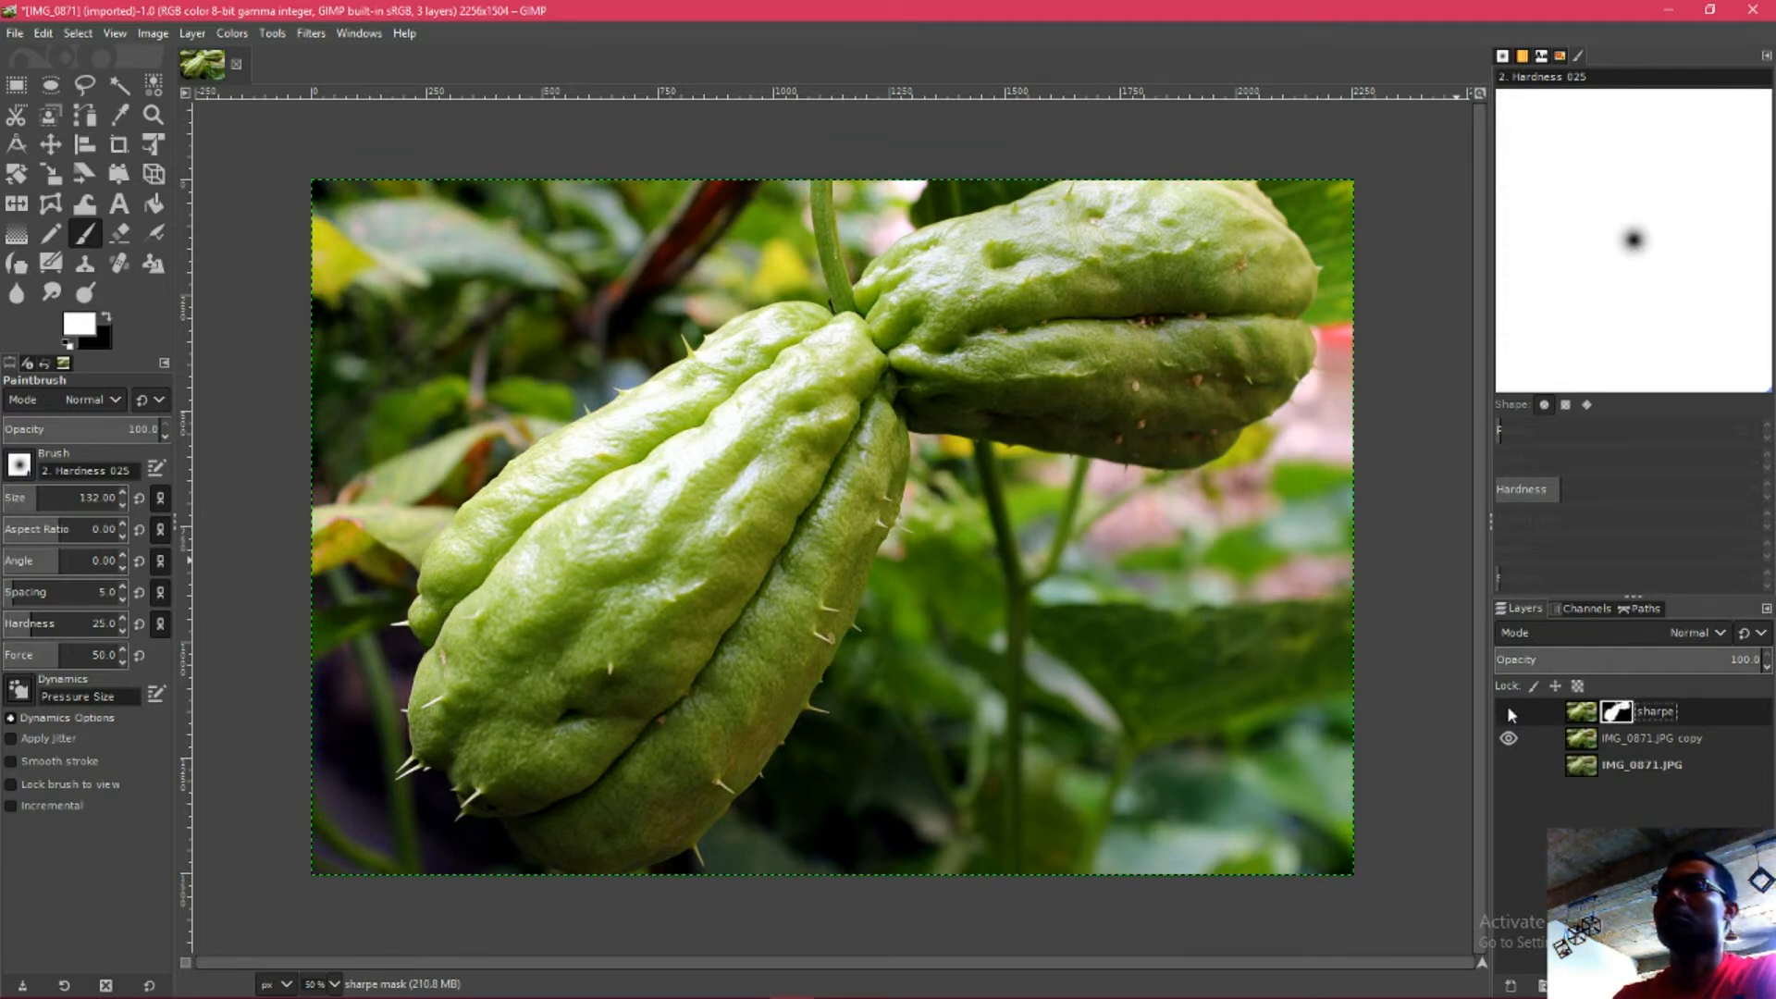
{"action": "left_click", "coordinate": [1509, 712]}
{"action": "left_click", "coordinate": [1508, 712]}
{"action": "left_click", "coordinate": [1508, 713]}
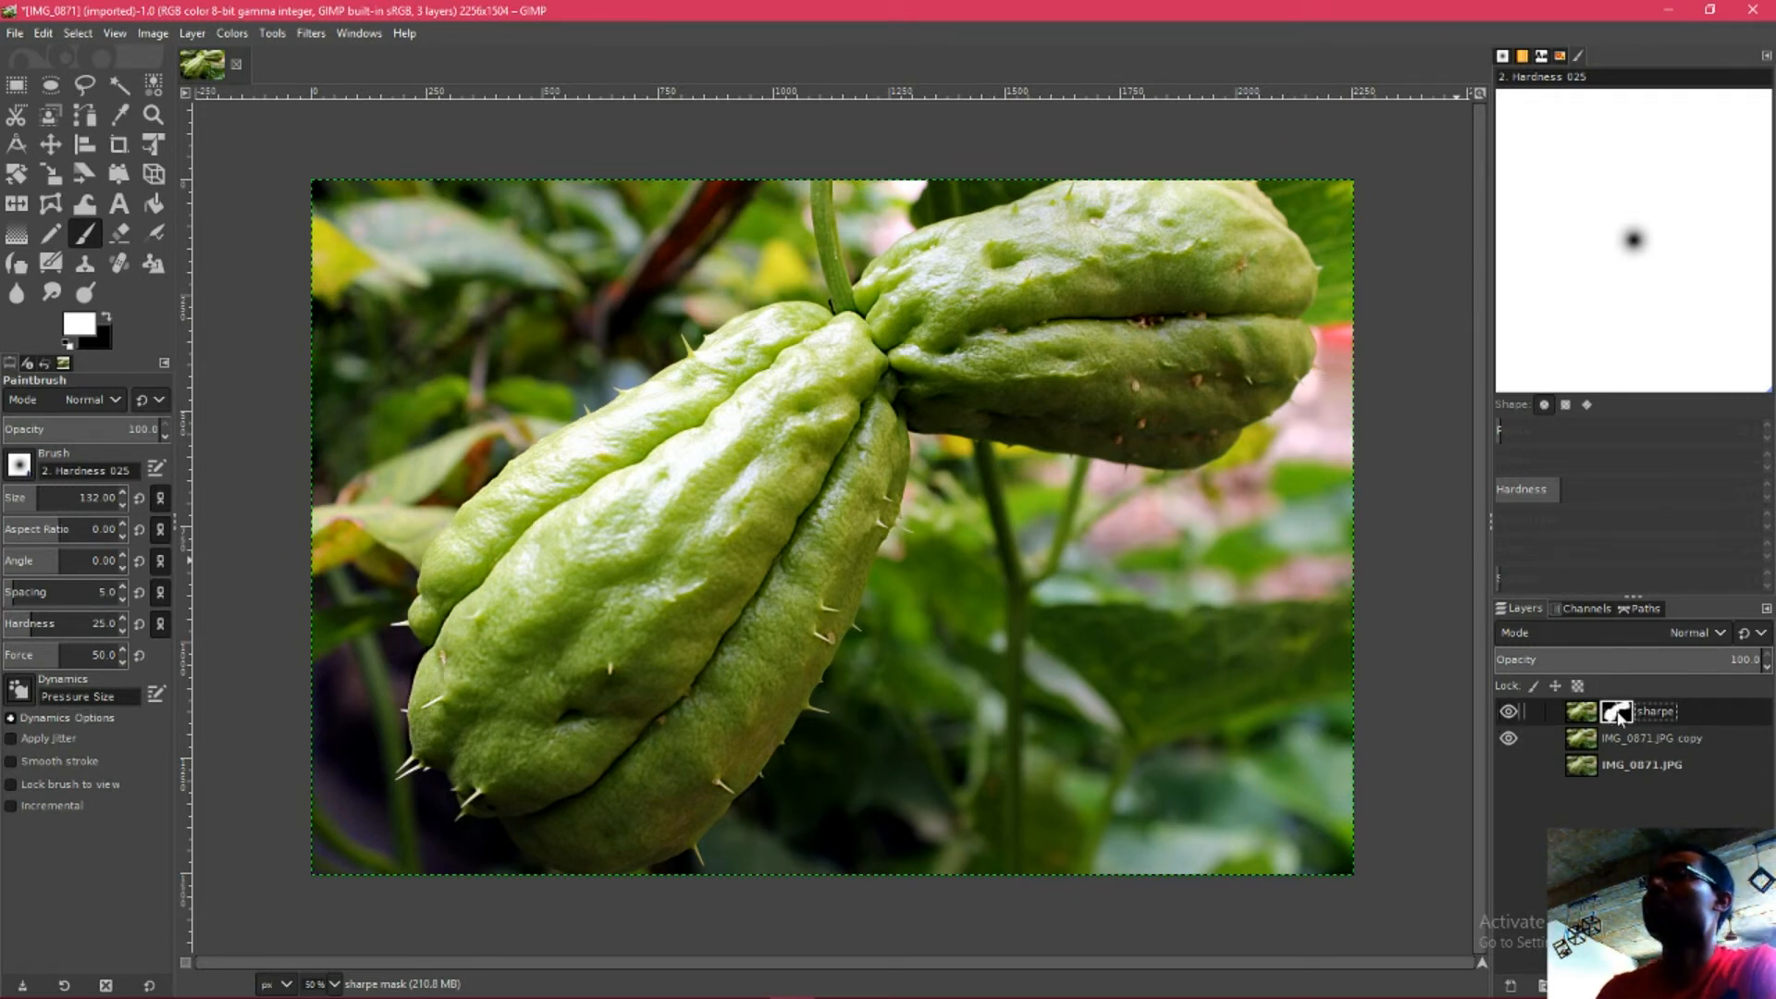
- Apply the sharpe layer's mask and merge the layer down into IMG_0871.JPG copy
{"action": "right_click", "coordinate": [1620, 717]}
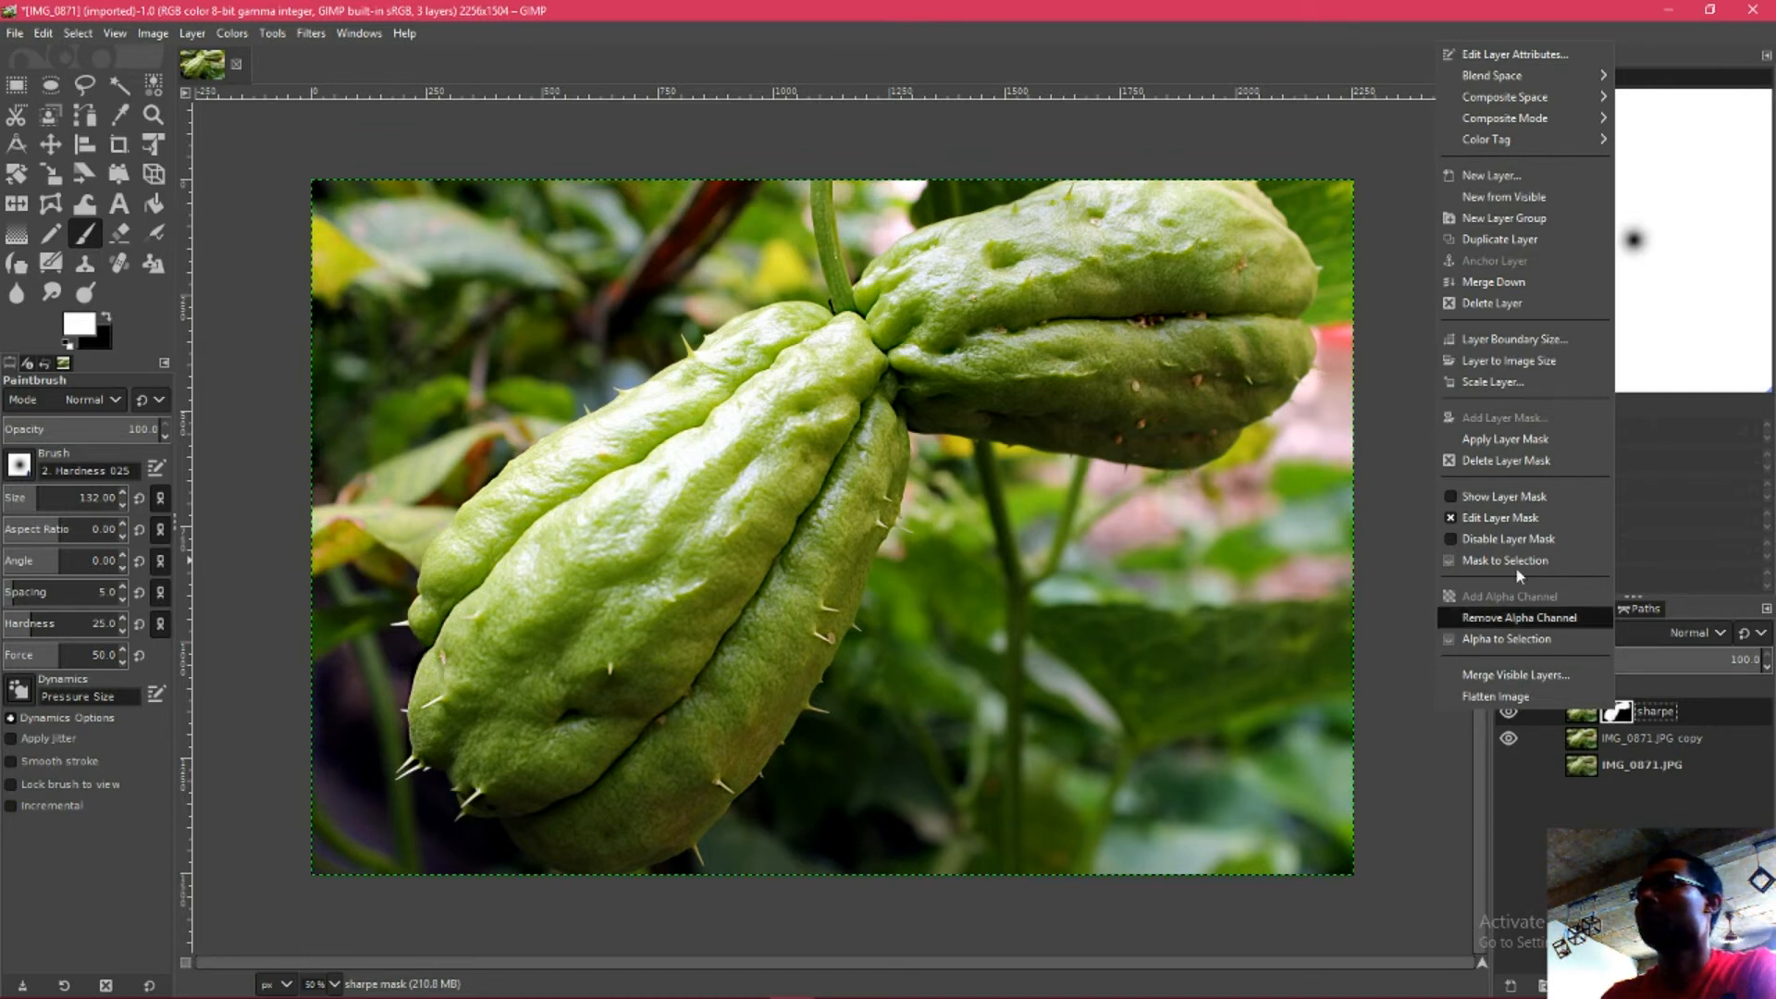
{"action": "left_click", "coordinate": [1506, 441]}
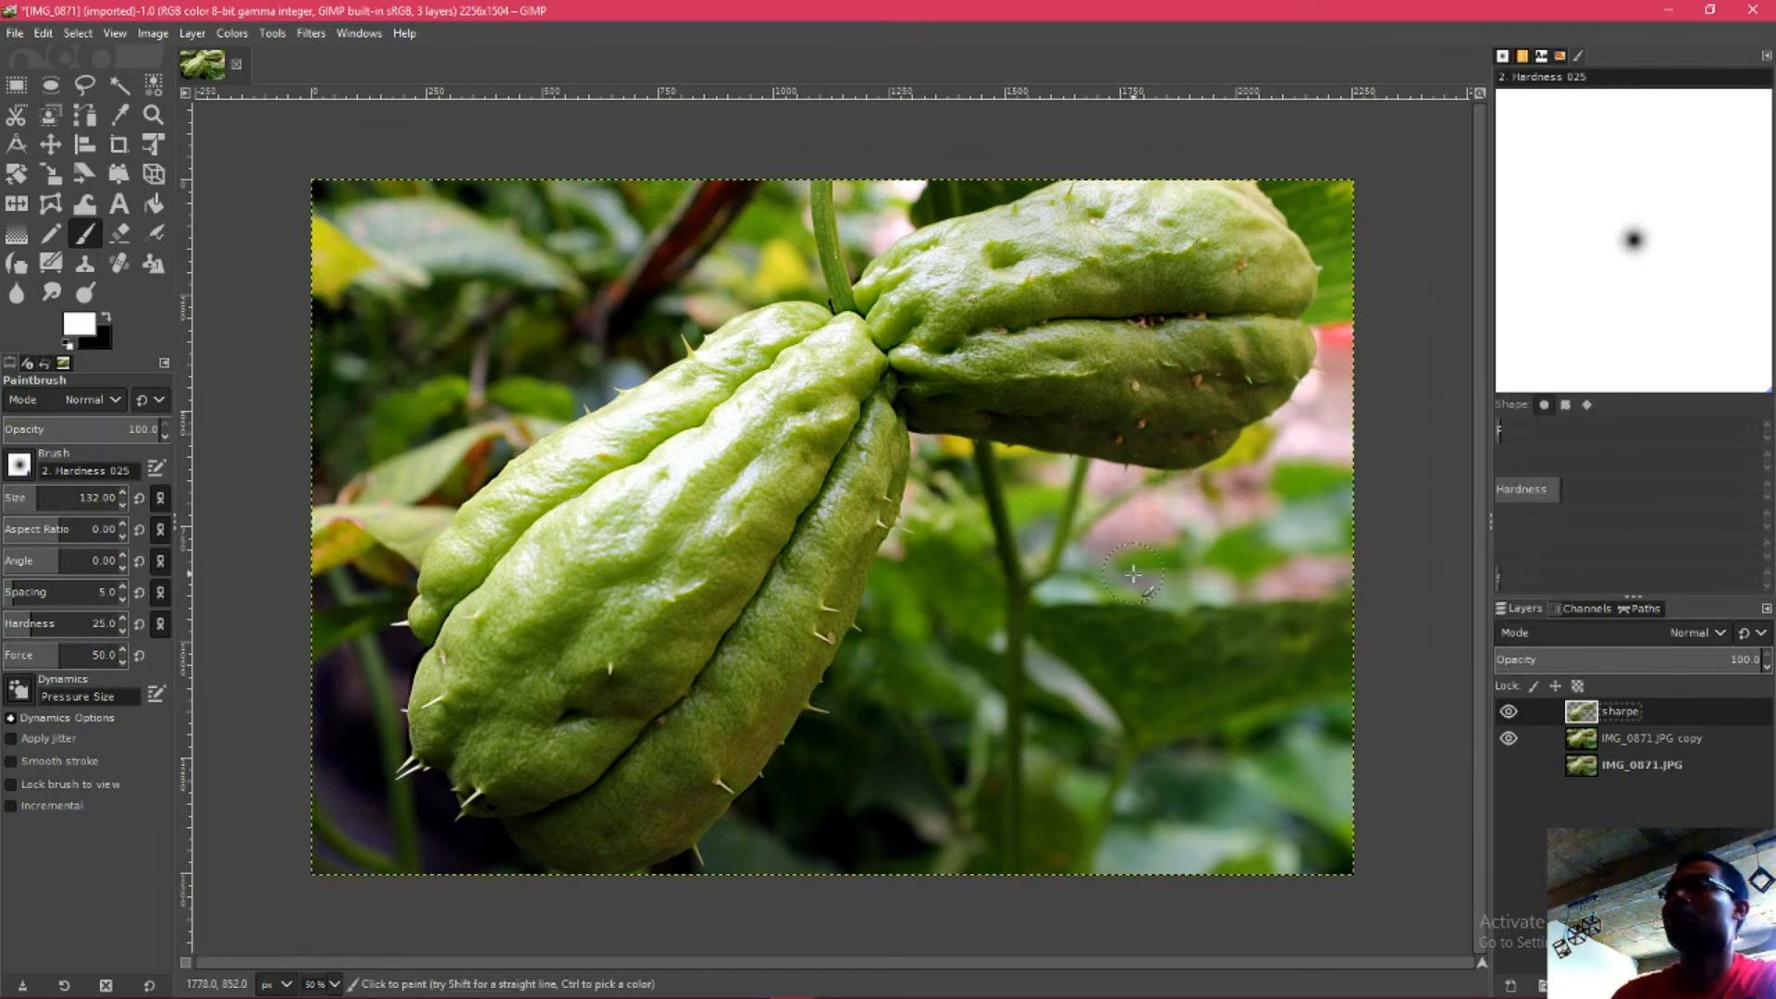
{"action": "scroll", "coordinate": [1136, 584], "scroll_direction": "down", "scroll_amount": 1}
{"action": "scroll", "coordinate": [1026, 597], "scroll_direction": "up", "scroll_amount": 1}
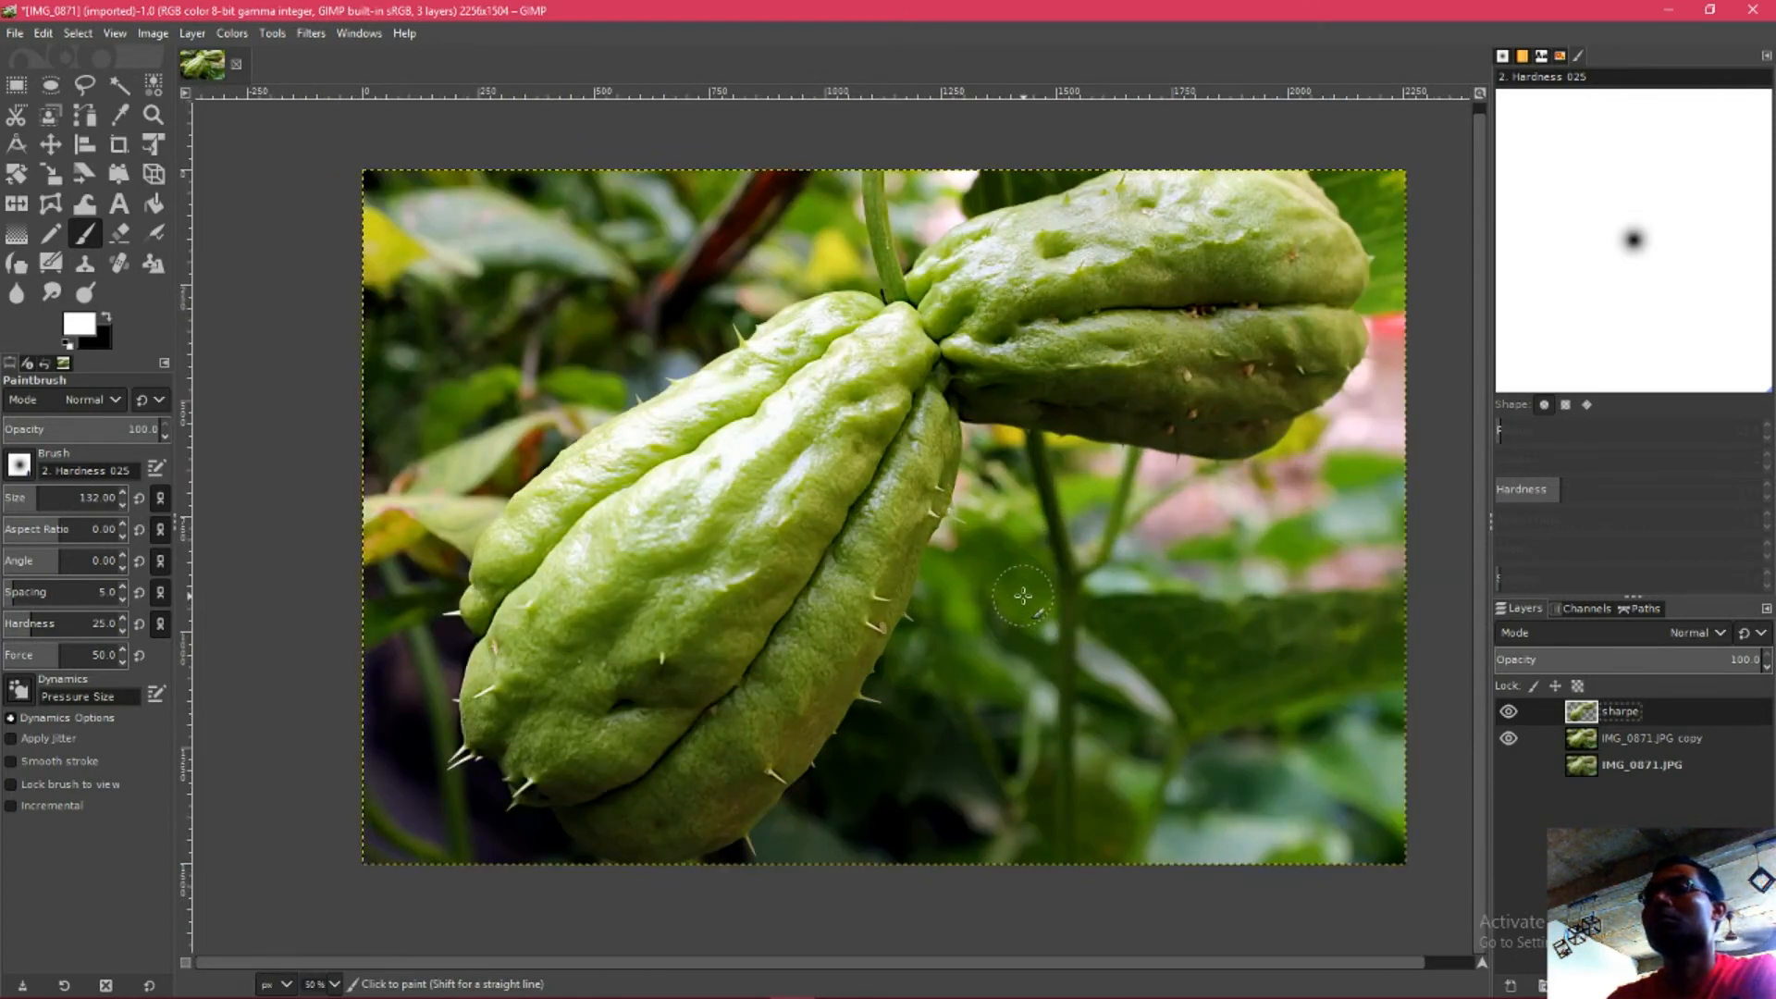
{"action": "right_click", "coordinate": [1624, 709]}
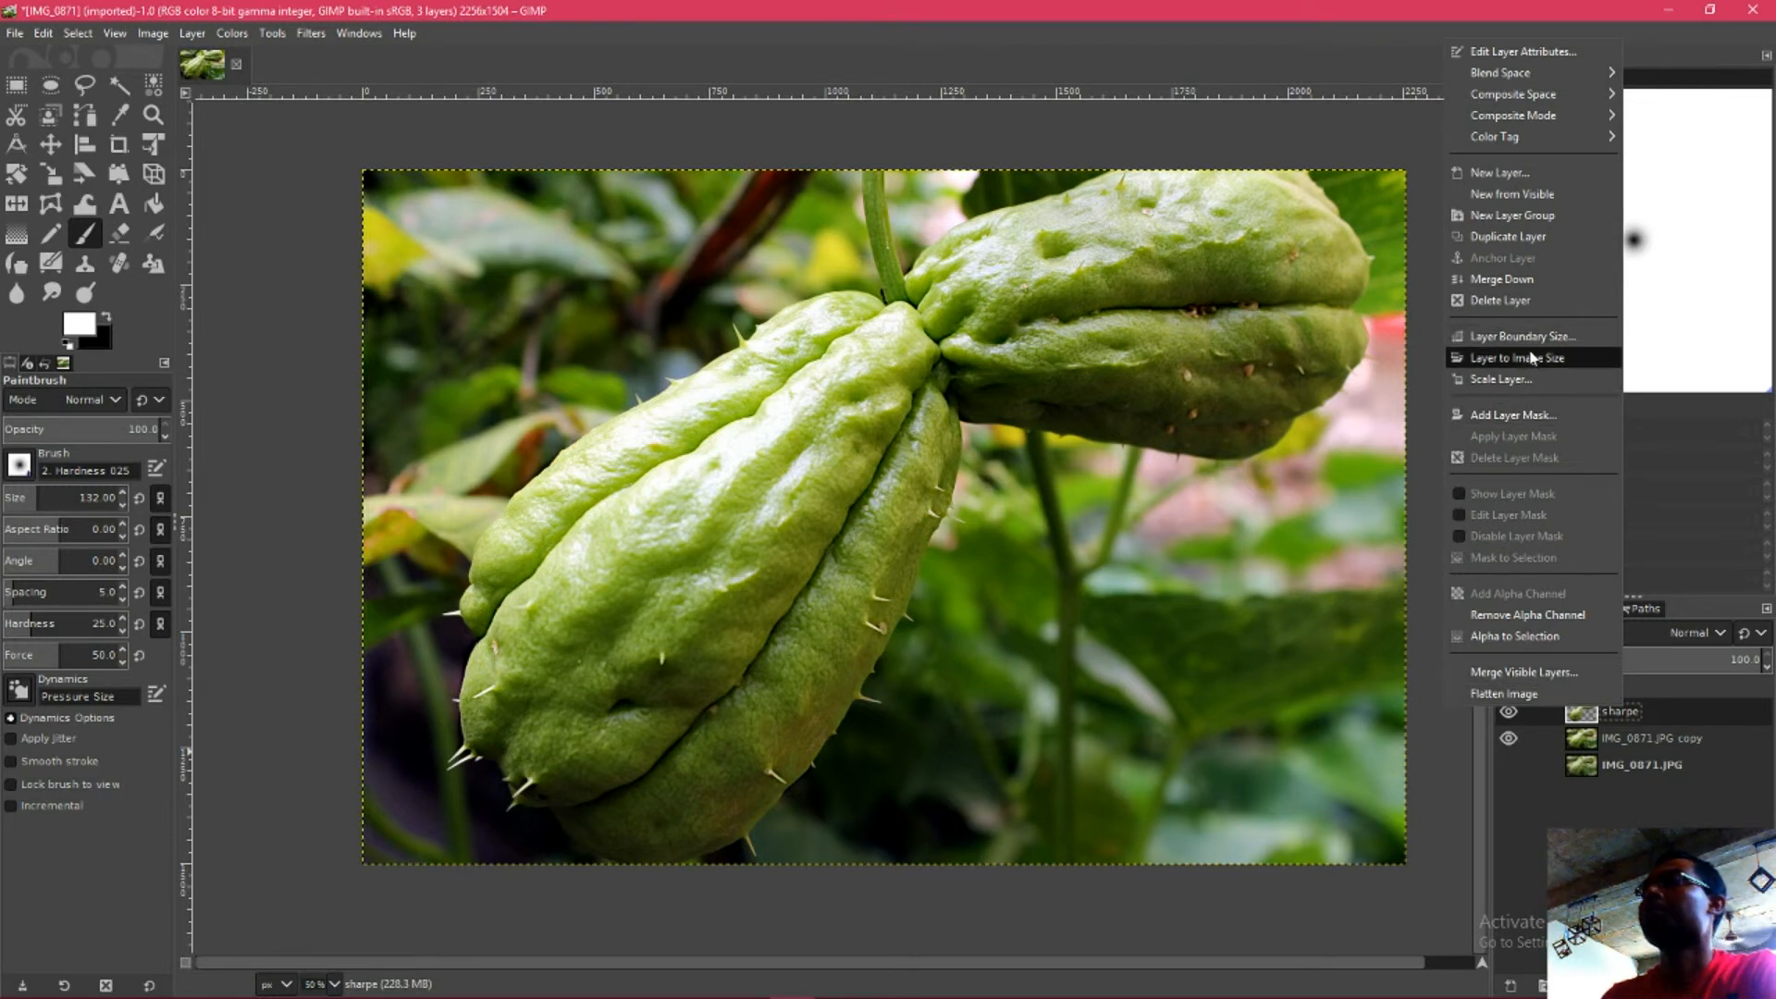
{"action": "left_click", "coordinate": [1515, 287]}
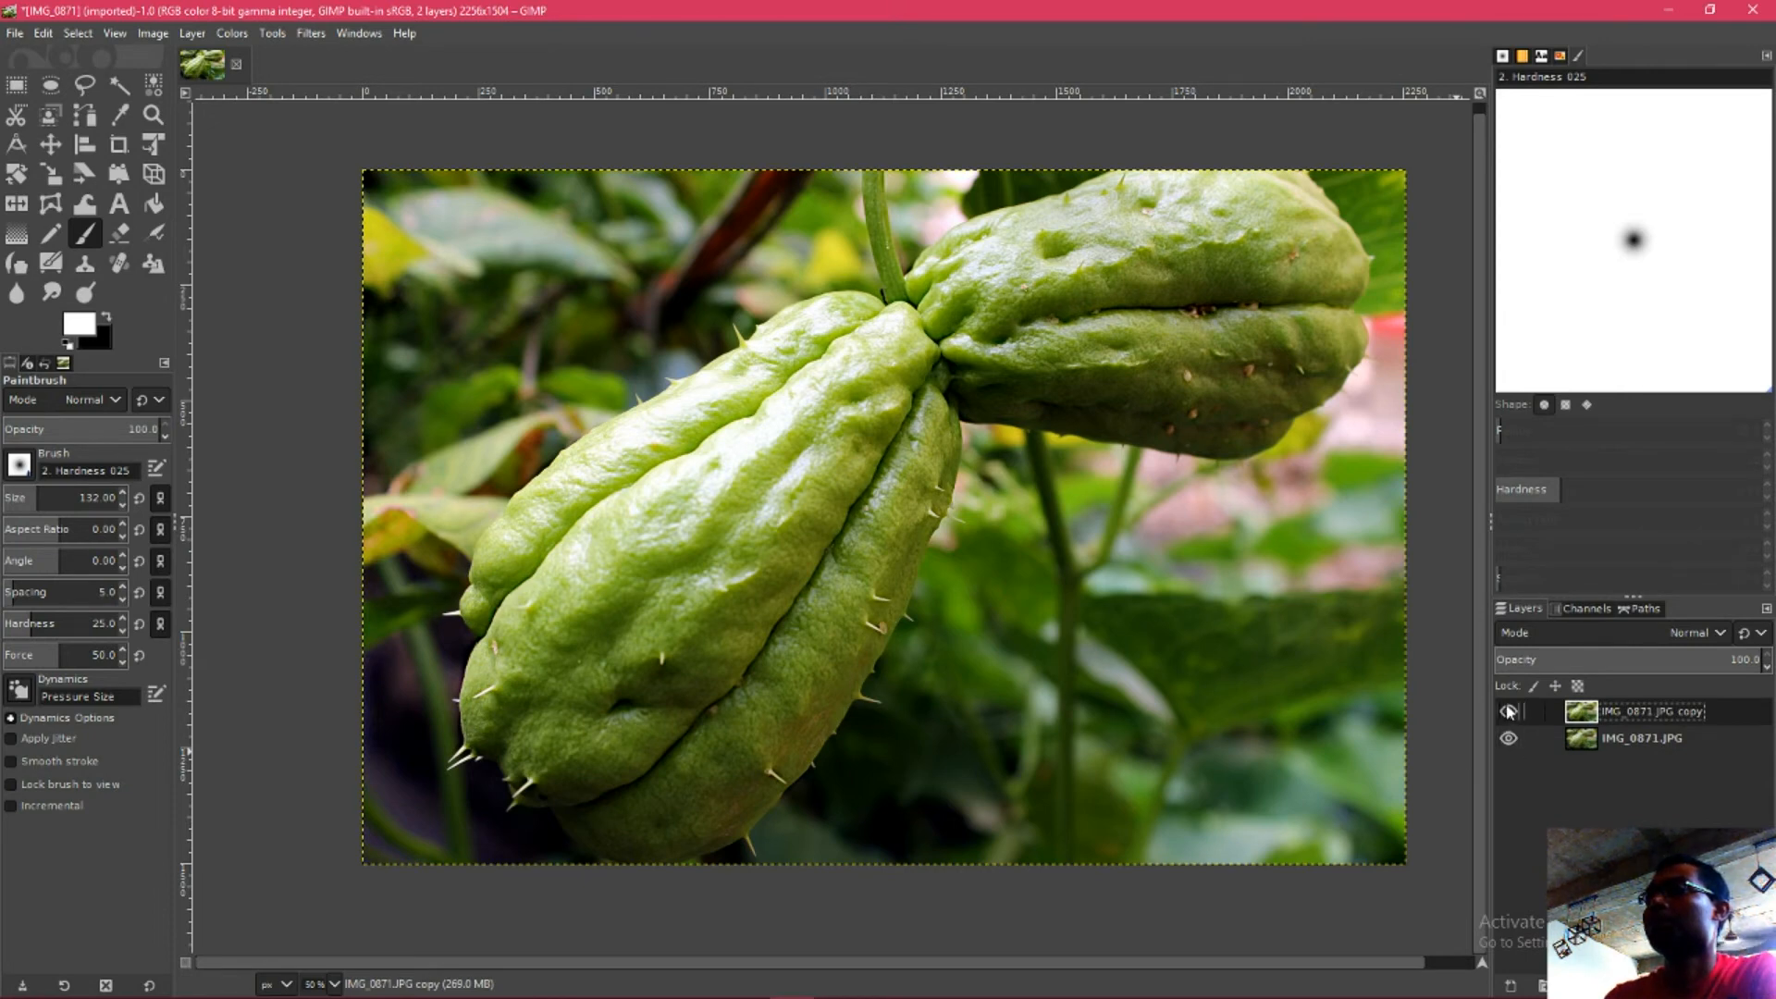
- Toggle the visibility of the IMG_0871.JPG copy layer to compare the edited photo with the original
{"action": "left_click", "coordinate": [1509, 712]}
{"action": "scroll", "coordinate": [1189, 645], "scroll_direction": "down", "scroll_amount": 1}
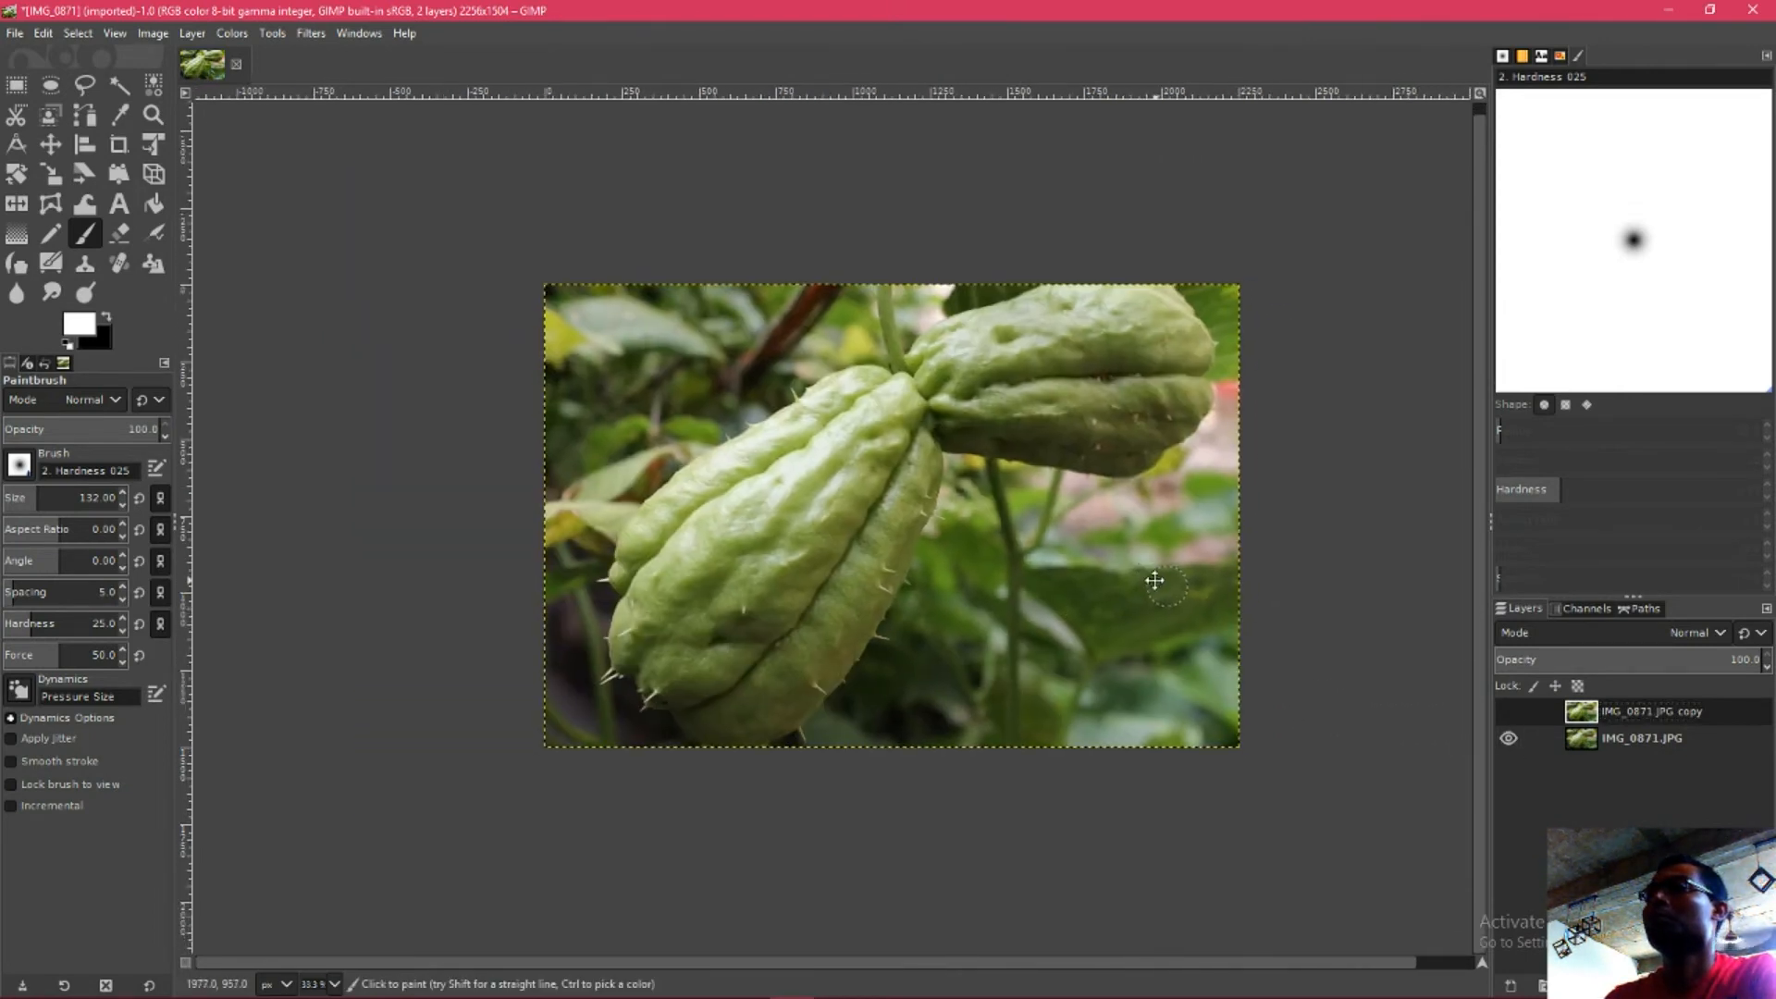
{"action": "left_click", "coordinate": [1509, 711]}
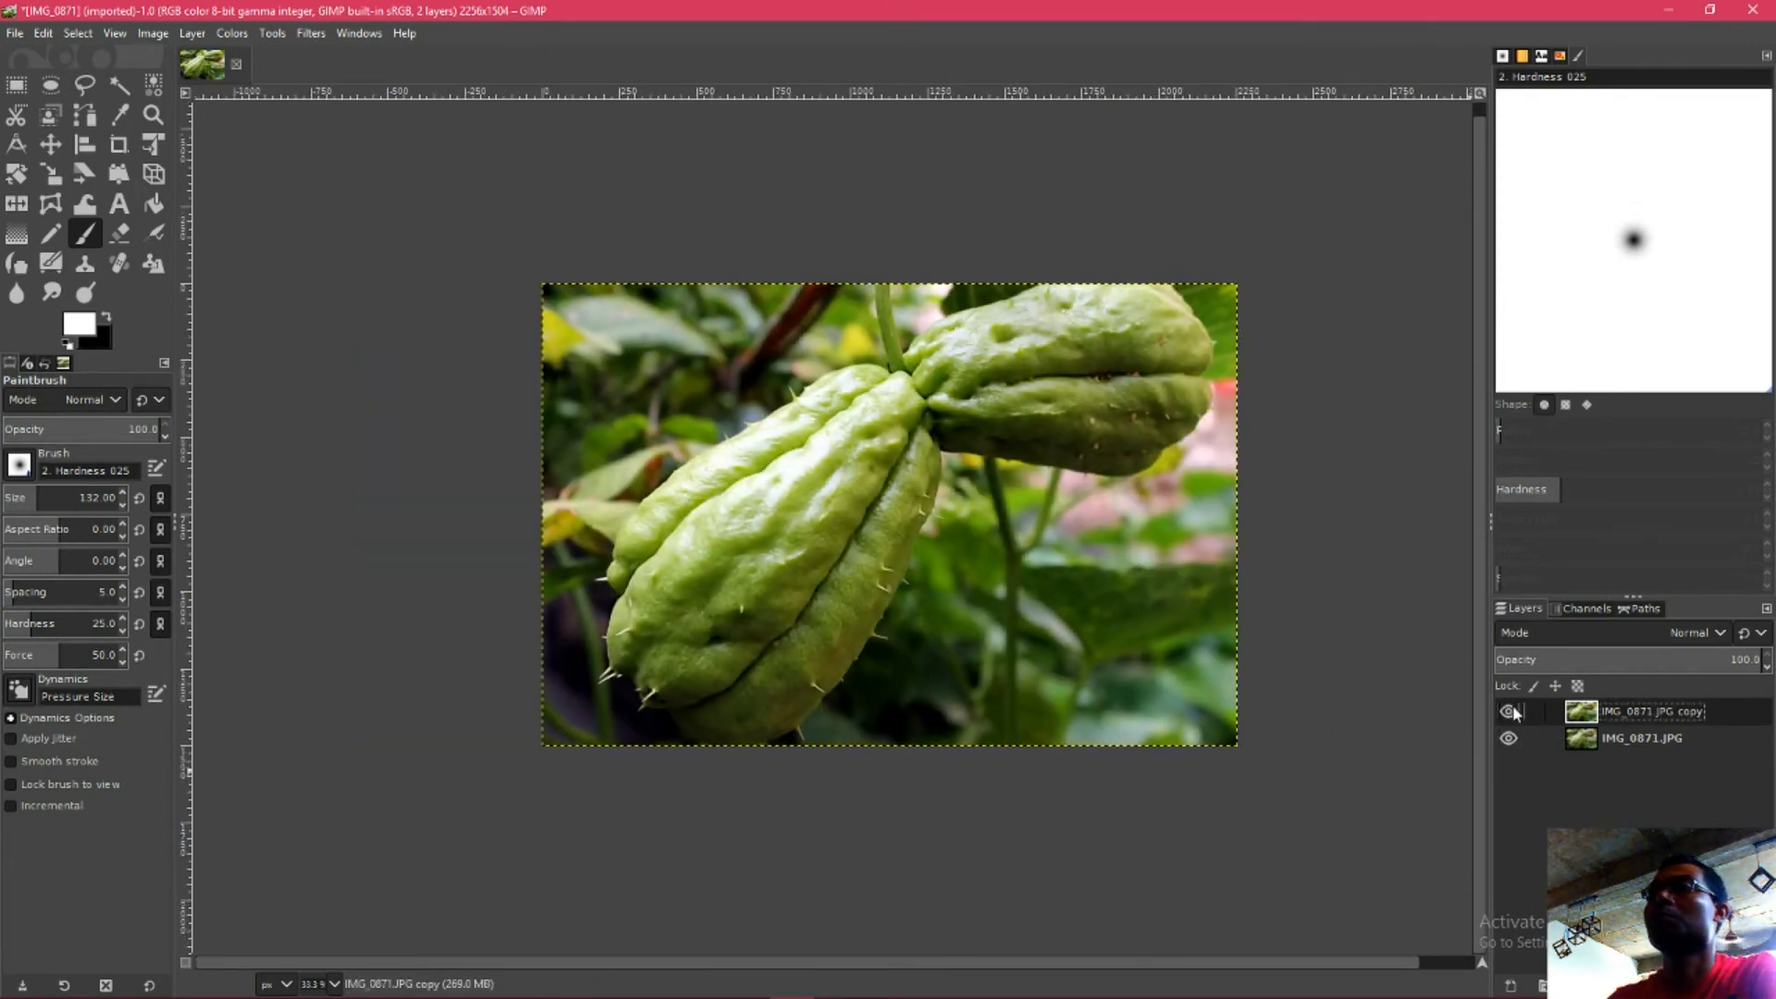
{"action": "left_click", "coordinate": [1511, 711]}
{"action": "left_click", "coordinate": [1512, 711]}
{"action": "left_click", "coordinate": [1511, 709]}
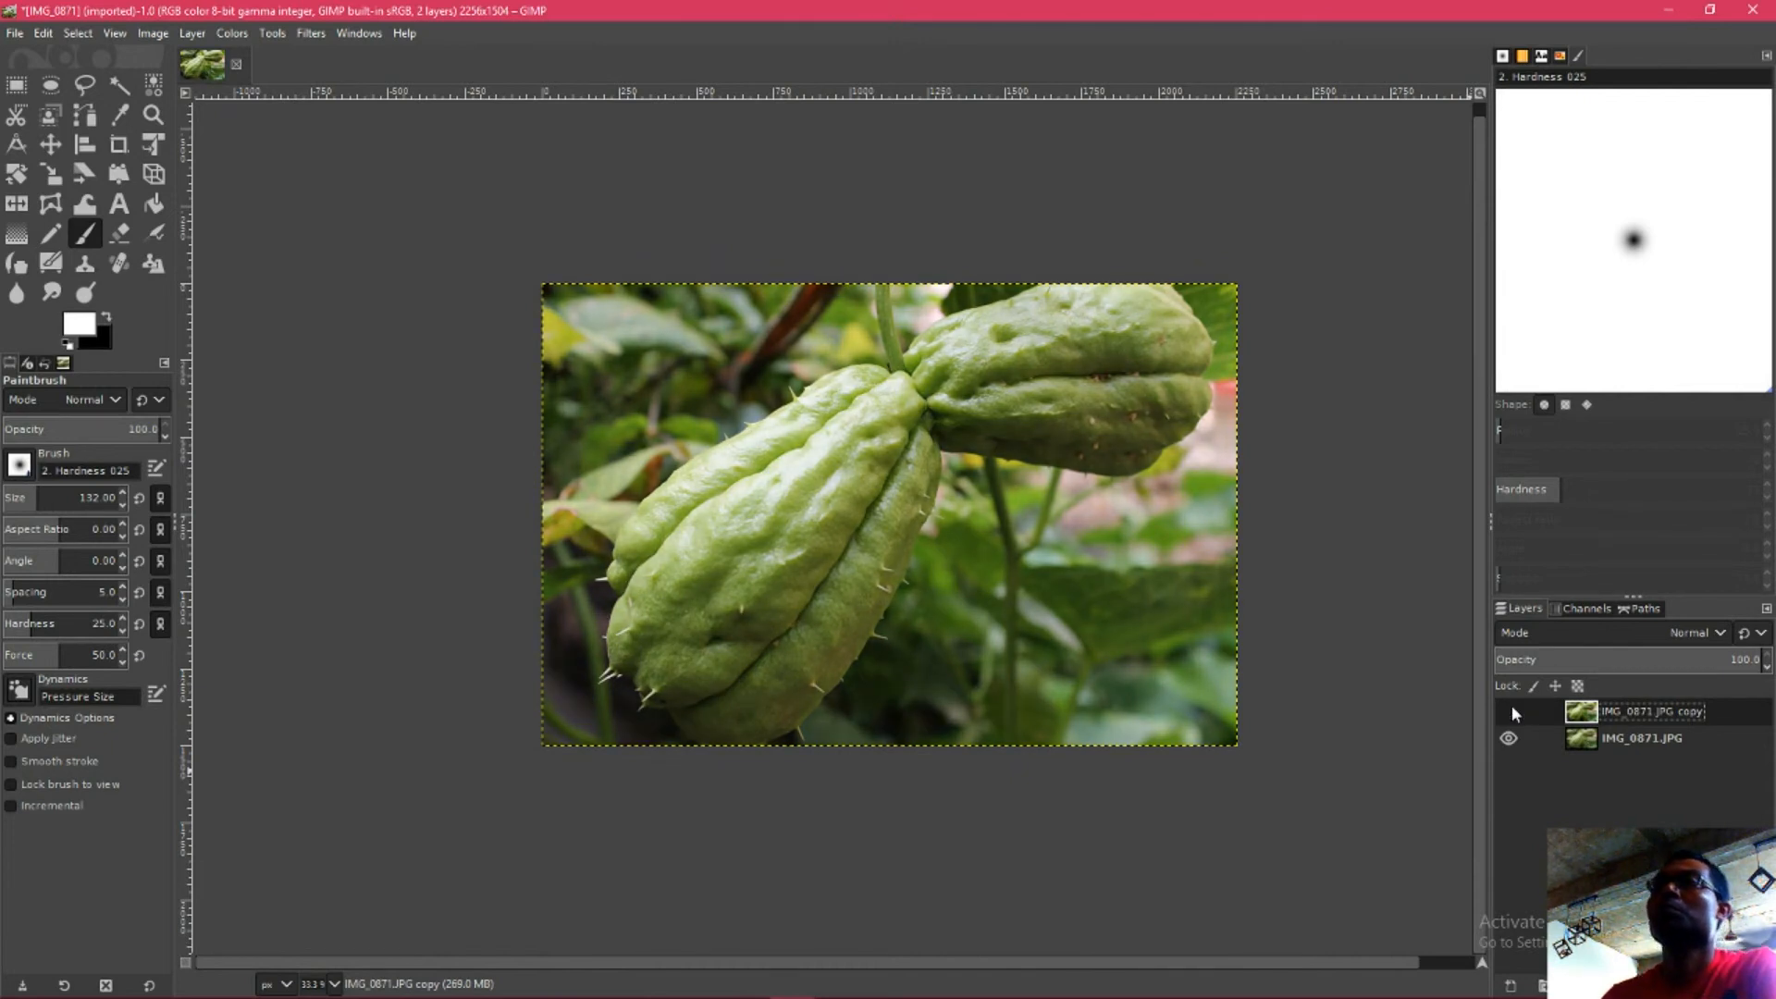
{"action": "left_click", "coordinate": [1511, 709]}
{"action": "left_click", "coordinate": [1512, 712]}
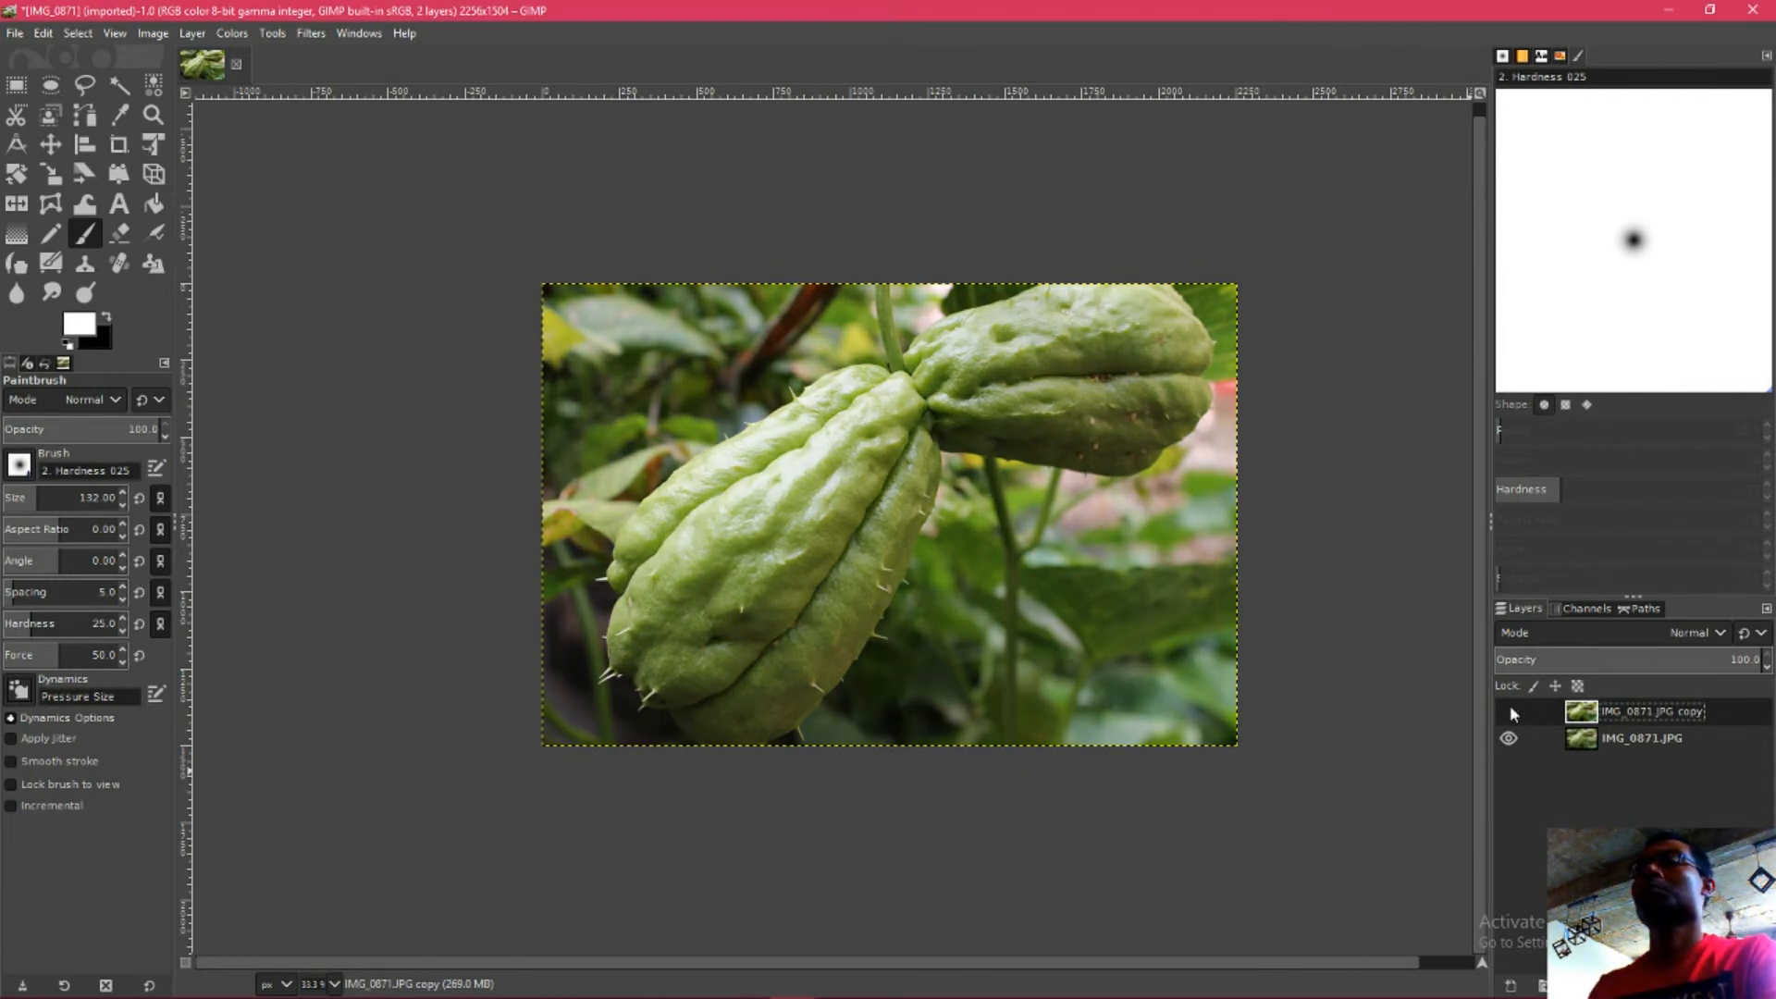
- Compare the edited photo with the original at 50% zoom by repeatedly hiding and showing the IMG_0871.JPG copy layer
{"action": "left_click", "coordinate": [1512, 711]}
{"action": "scroll", "coordinate": [994, 602], "scroll_direction": "up", "scroll_amount": 1}
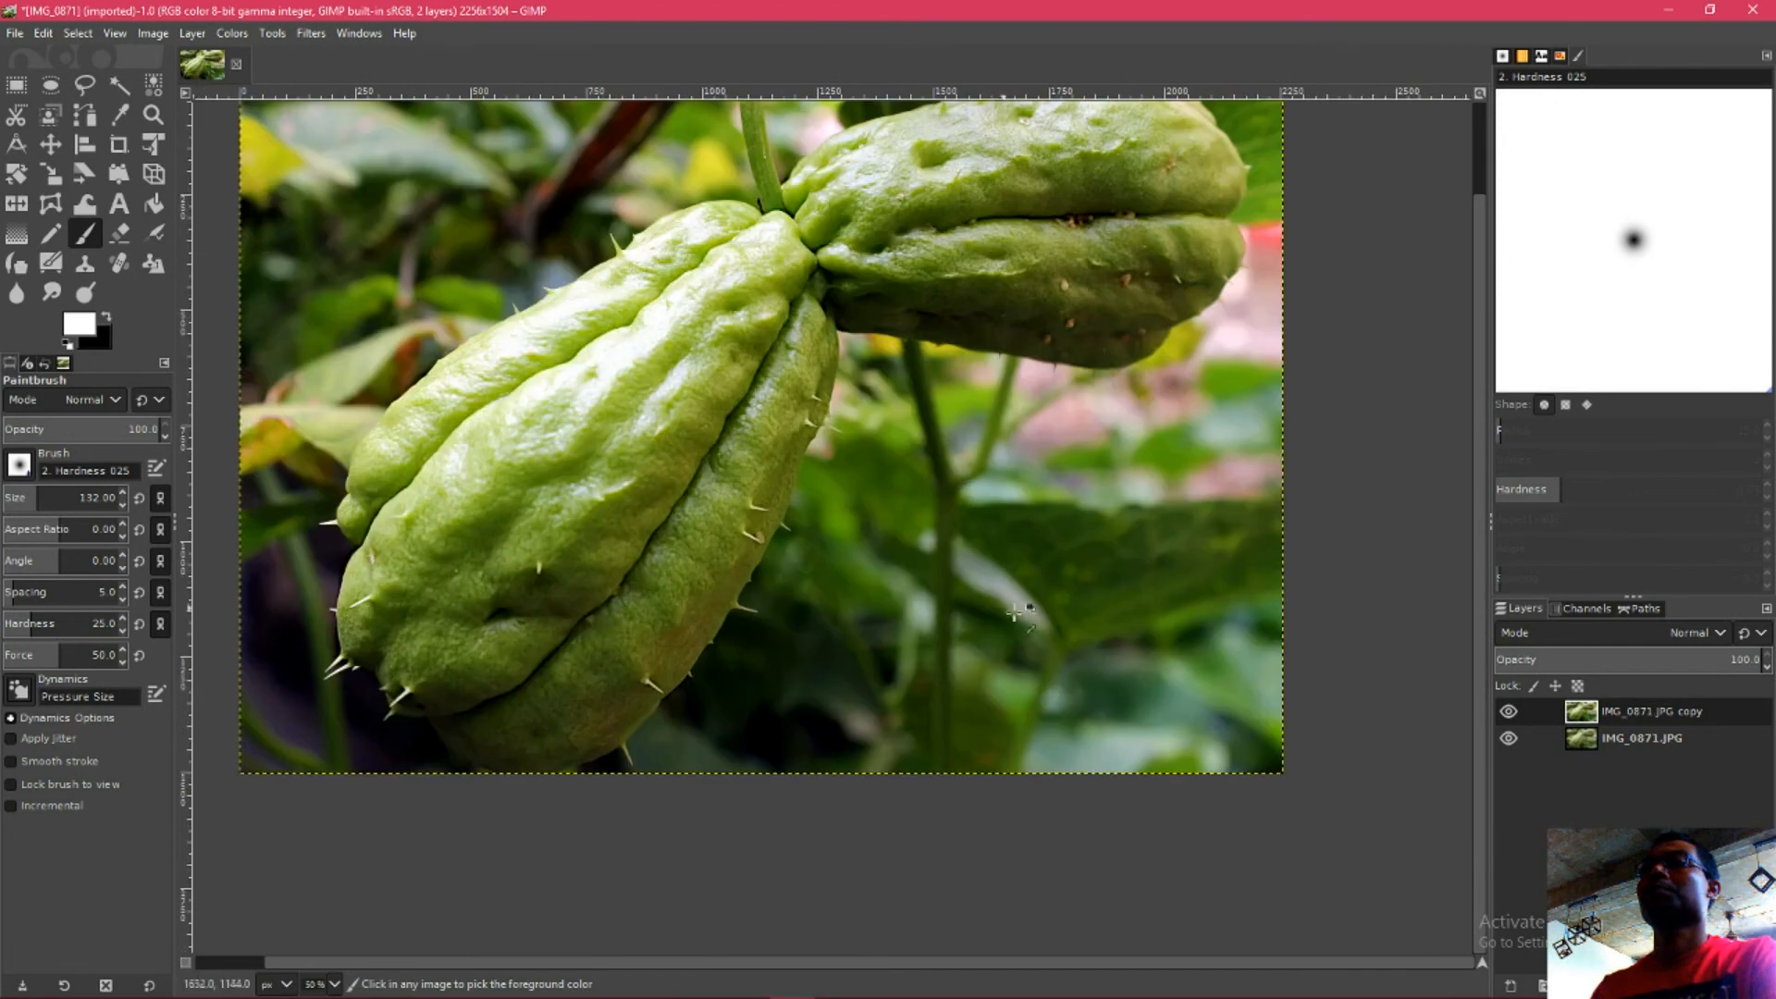
{"action": "left_click_drag", "start_coordinate": [1077, 652], "coordinate": [1110, 753]}
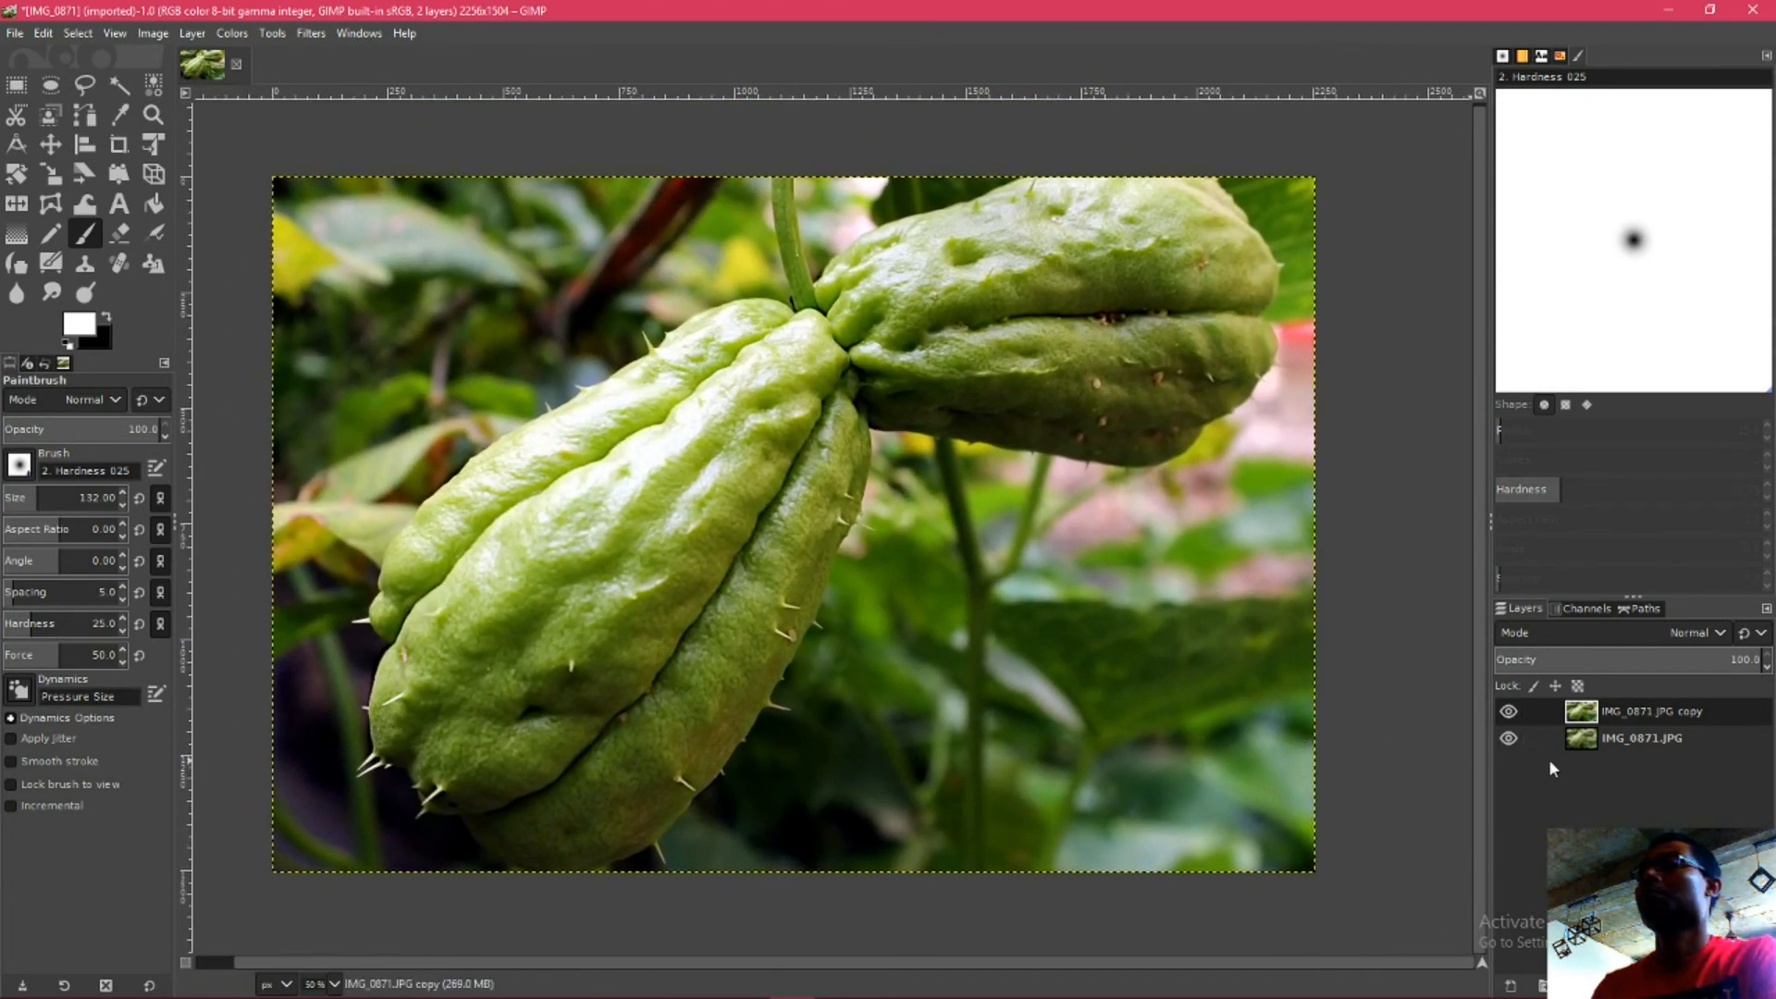
{"action": "left_click", "coordinate": [1512, 711]}
{"action": "left_click", "coordinate": [1512, 711]}
{"action": "left_click", "coordinate": [1512, 711]}
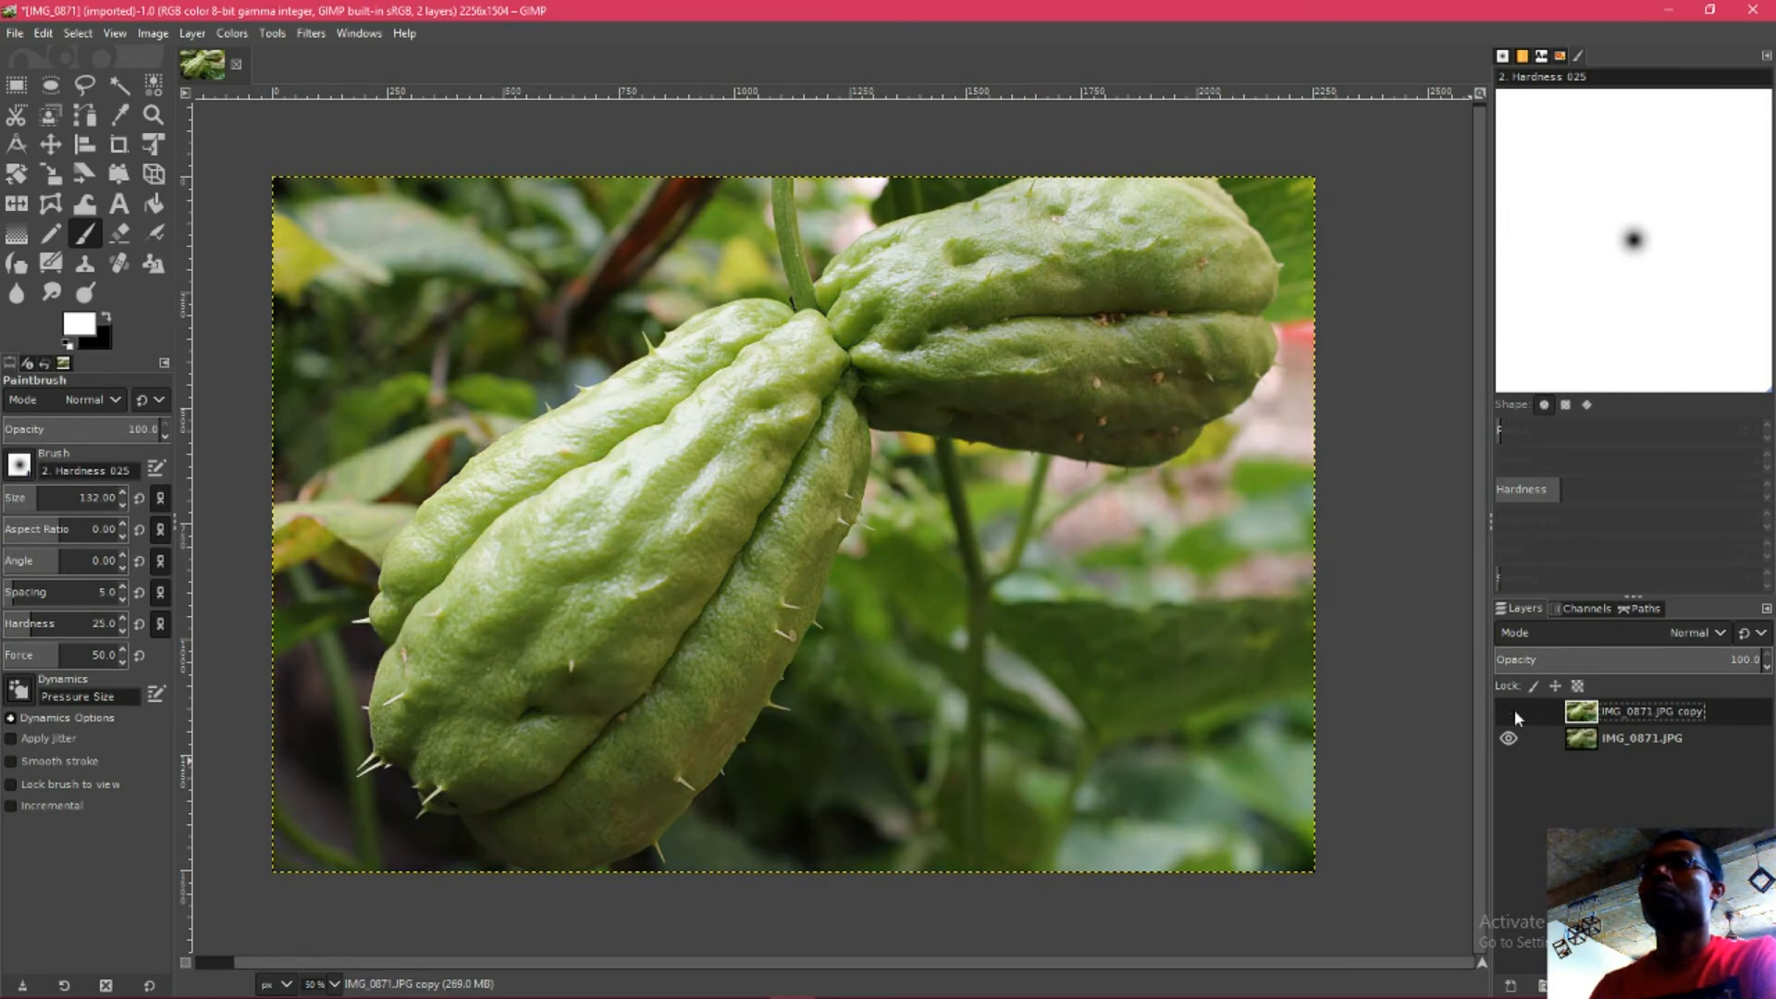
{"action": "left_click", "coordinate": [1512, 711]}
{"action": "left_click", "coordinate": [1512, 712]}
{"action": "left_click", "coordinate": [1512, 711]}
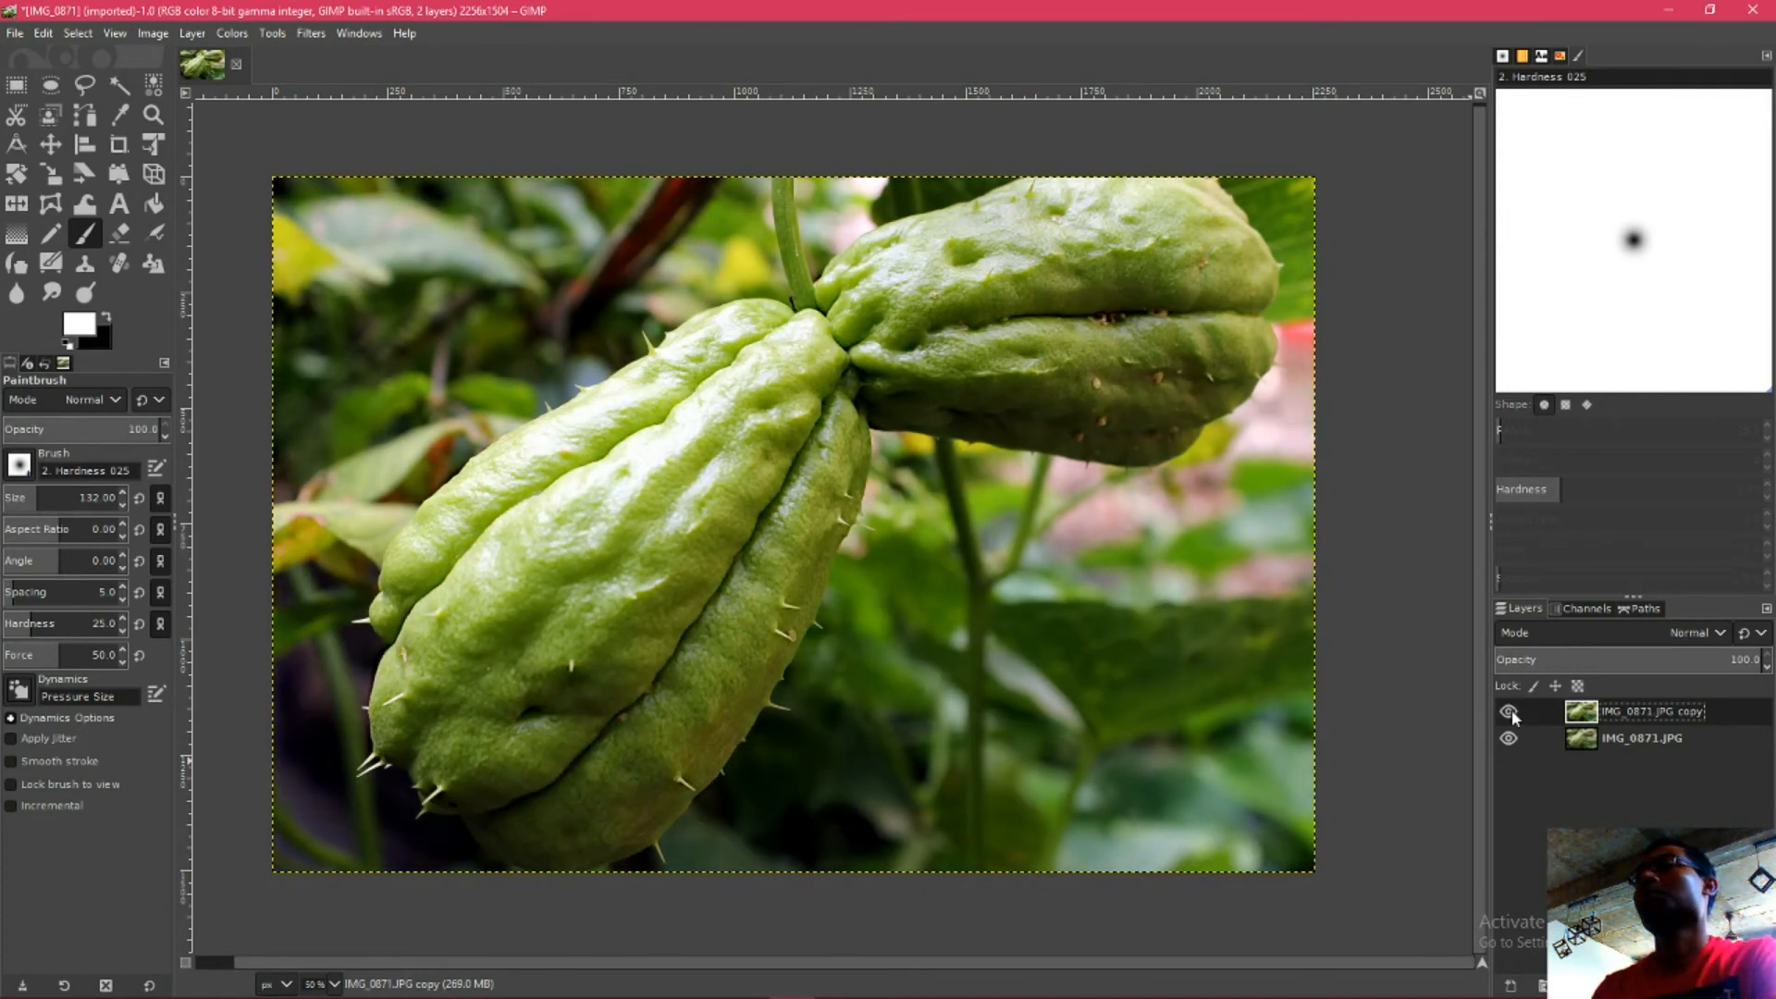
- Compare both versions again at a smaller view, then leave the IMG_0871.JPG copy layer shown and the original IMG_0871.JPG layer hidden
{"action": "key", "text": "minus"}
{"action": "left_click", "coordinate": [1510, 712]}
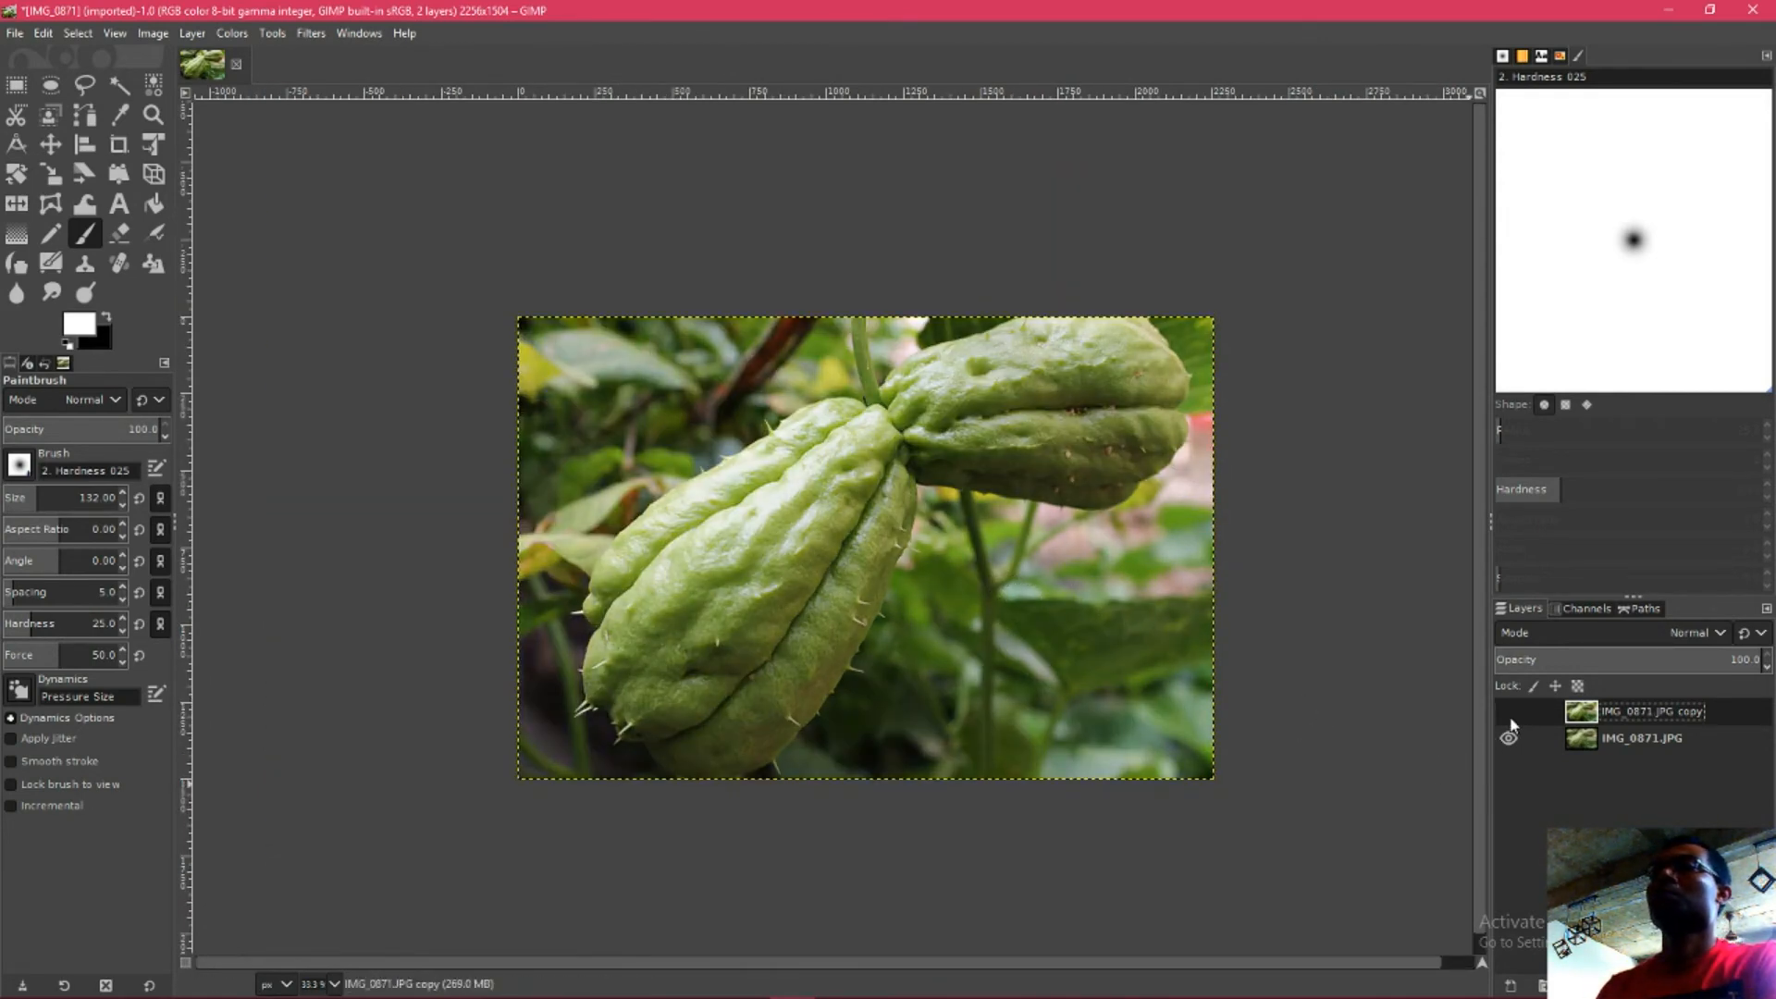
{"action": "left_click", "coordinate": [1512, 718]}
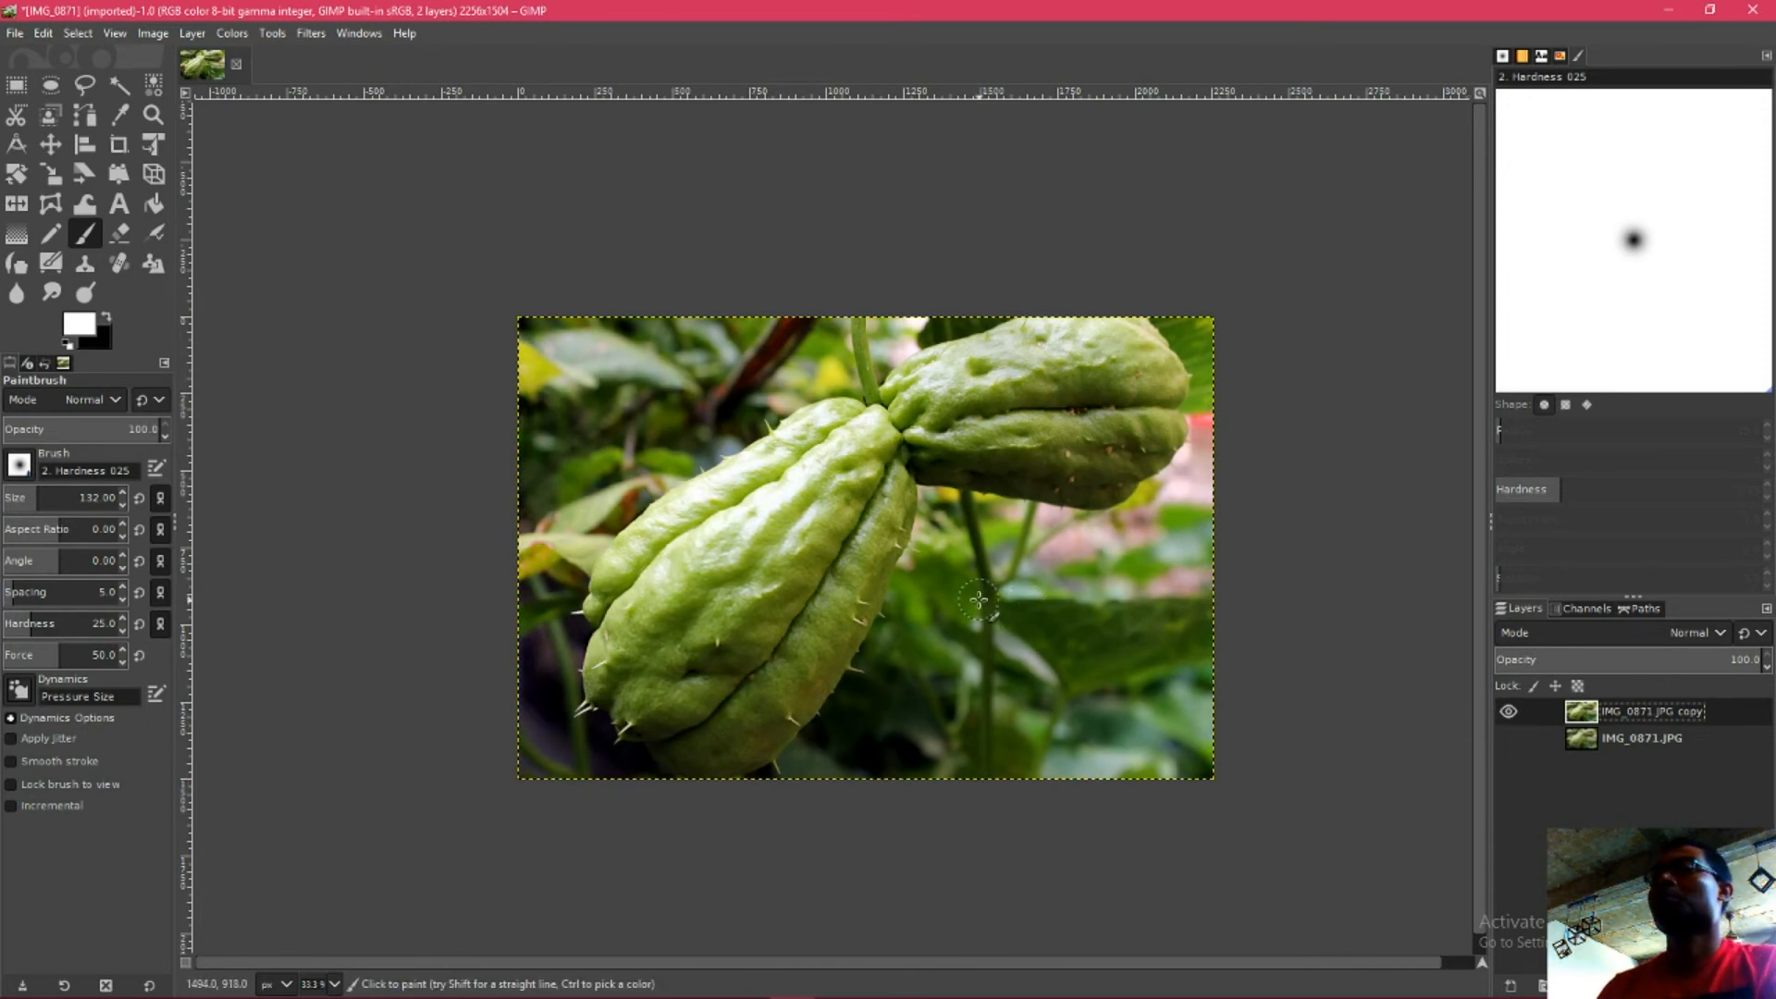
{"action": "scroll", "coordinate": [978, 601], "scroll_direction": "up", "scroll_amount": 1}
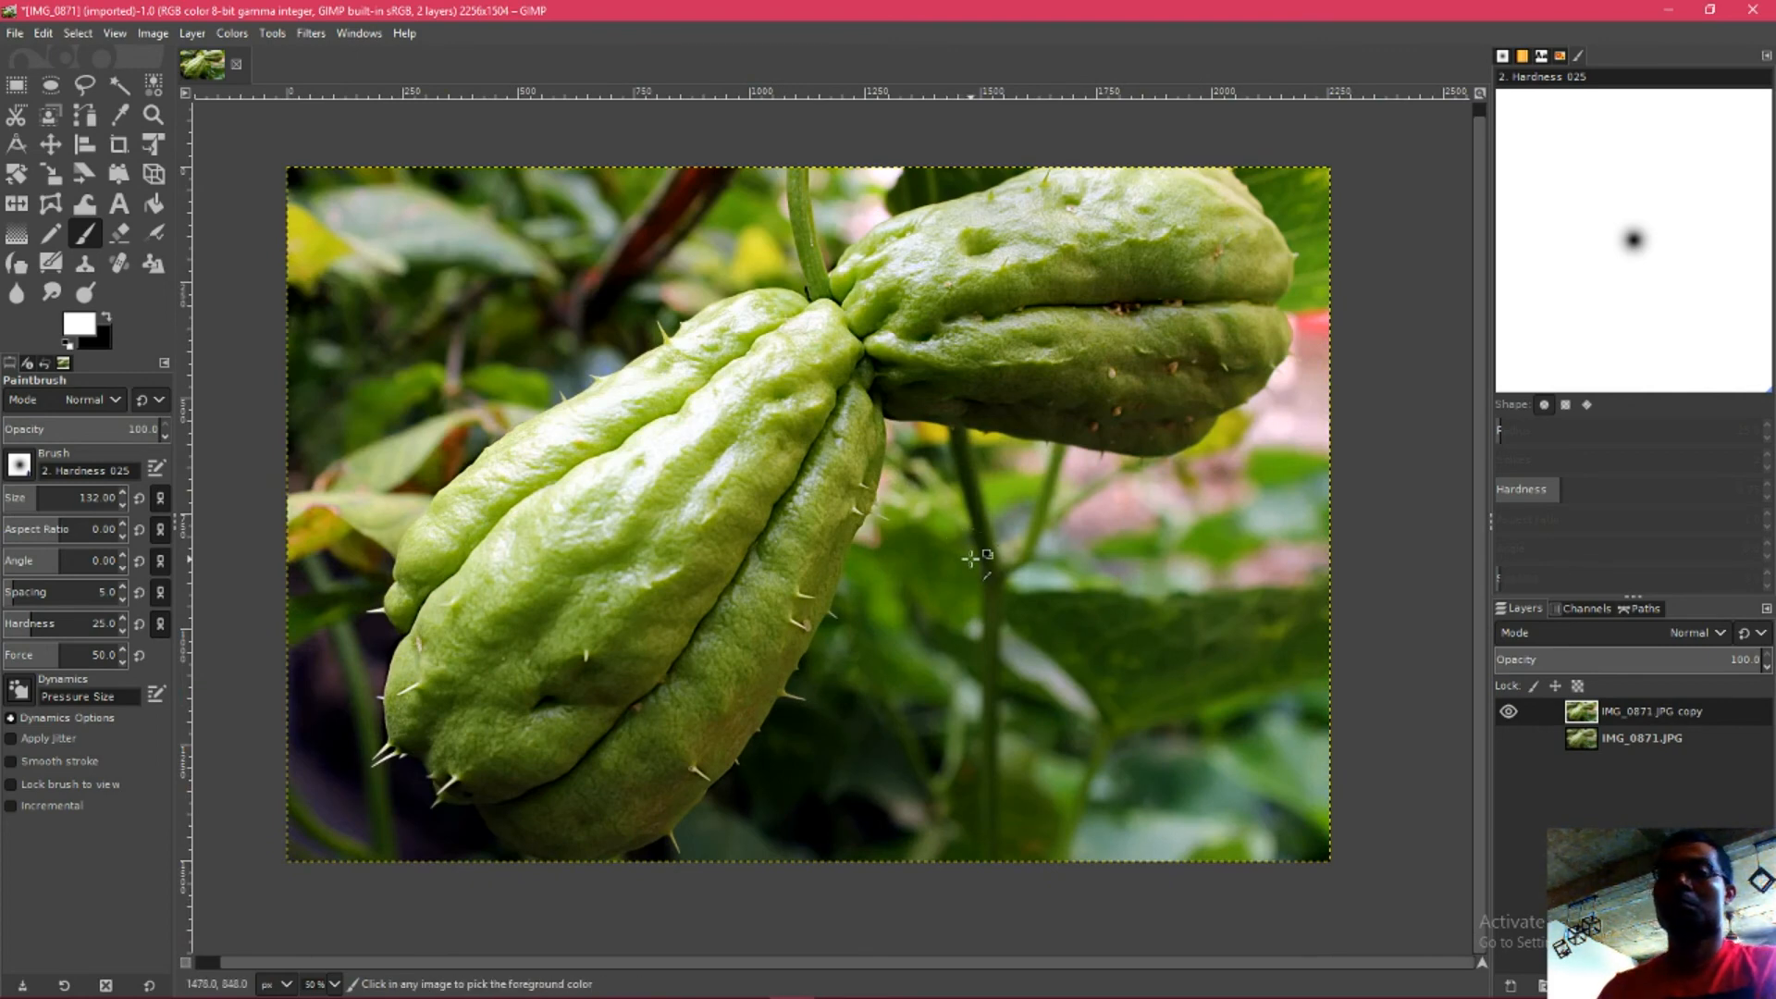
- Export the edited photo to the nikon folder as the JPEG "edit IMG_0871.JPG" with quality 97
{"action": "key", "text": "ctrl+shift+e"}
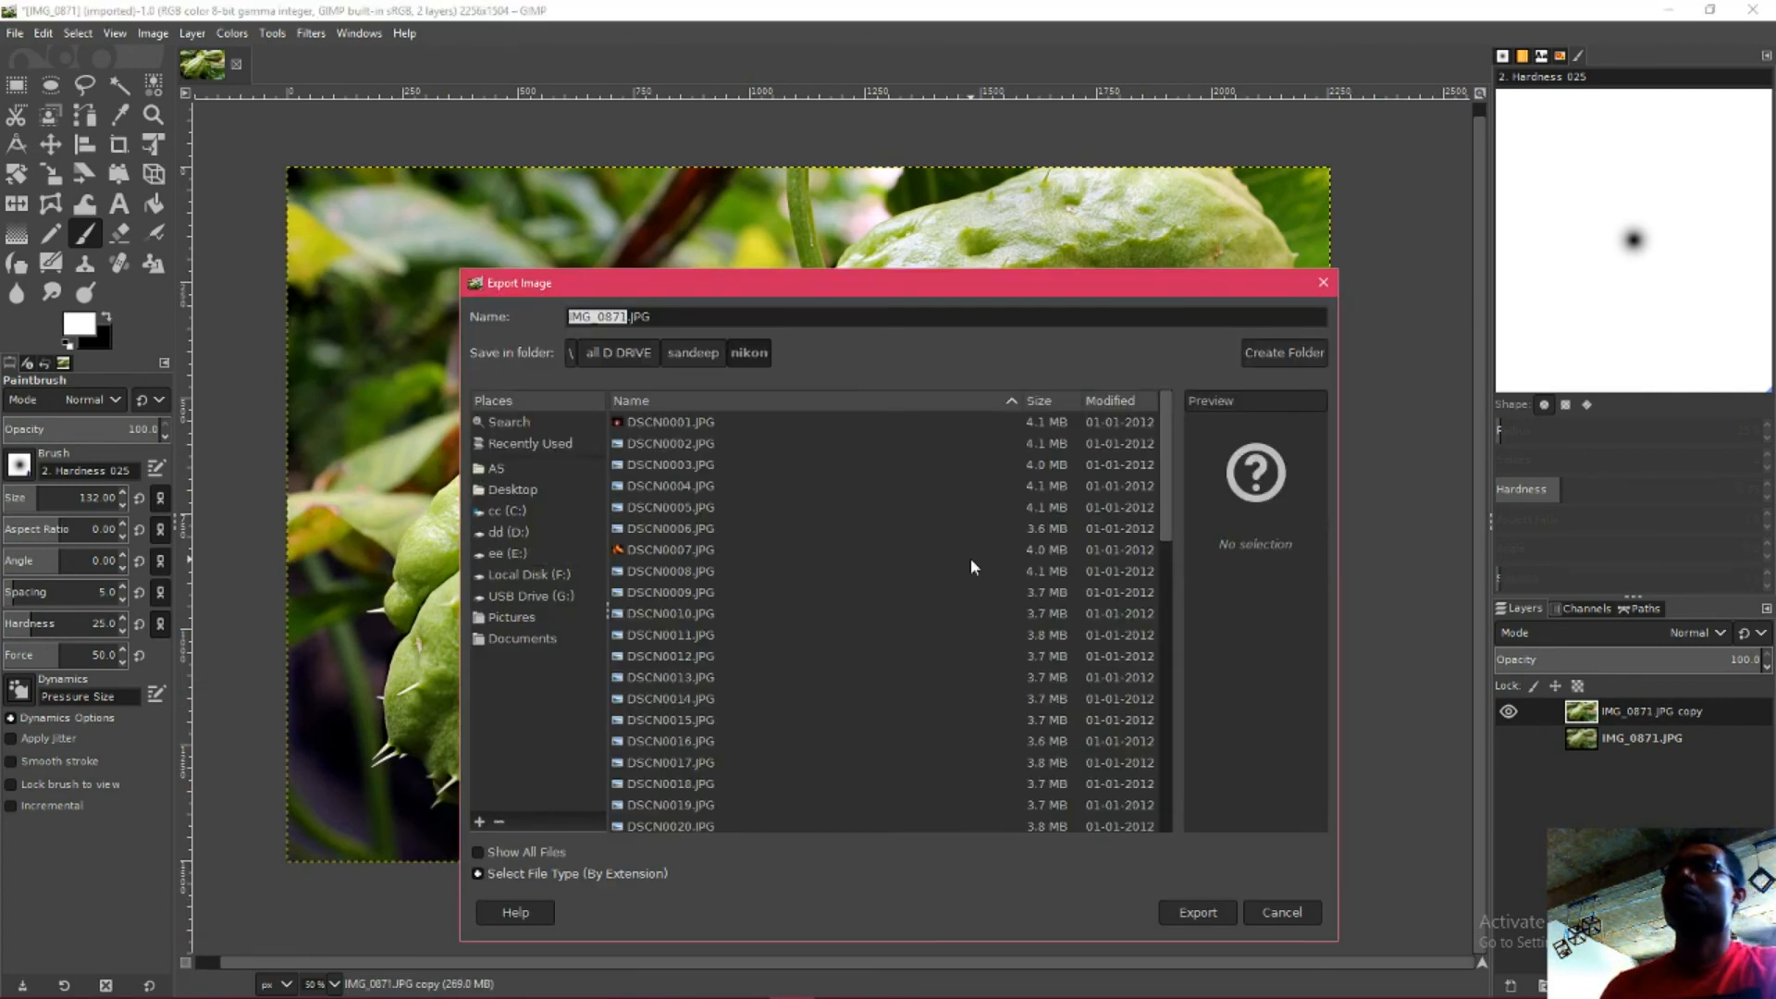
{"action": "key", "text": "Home"}
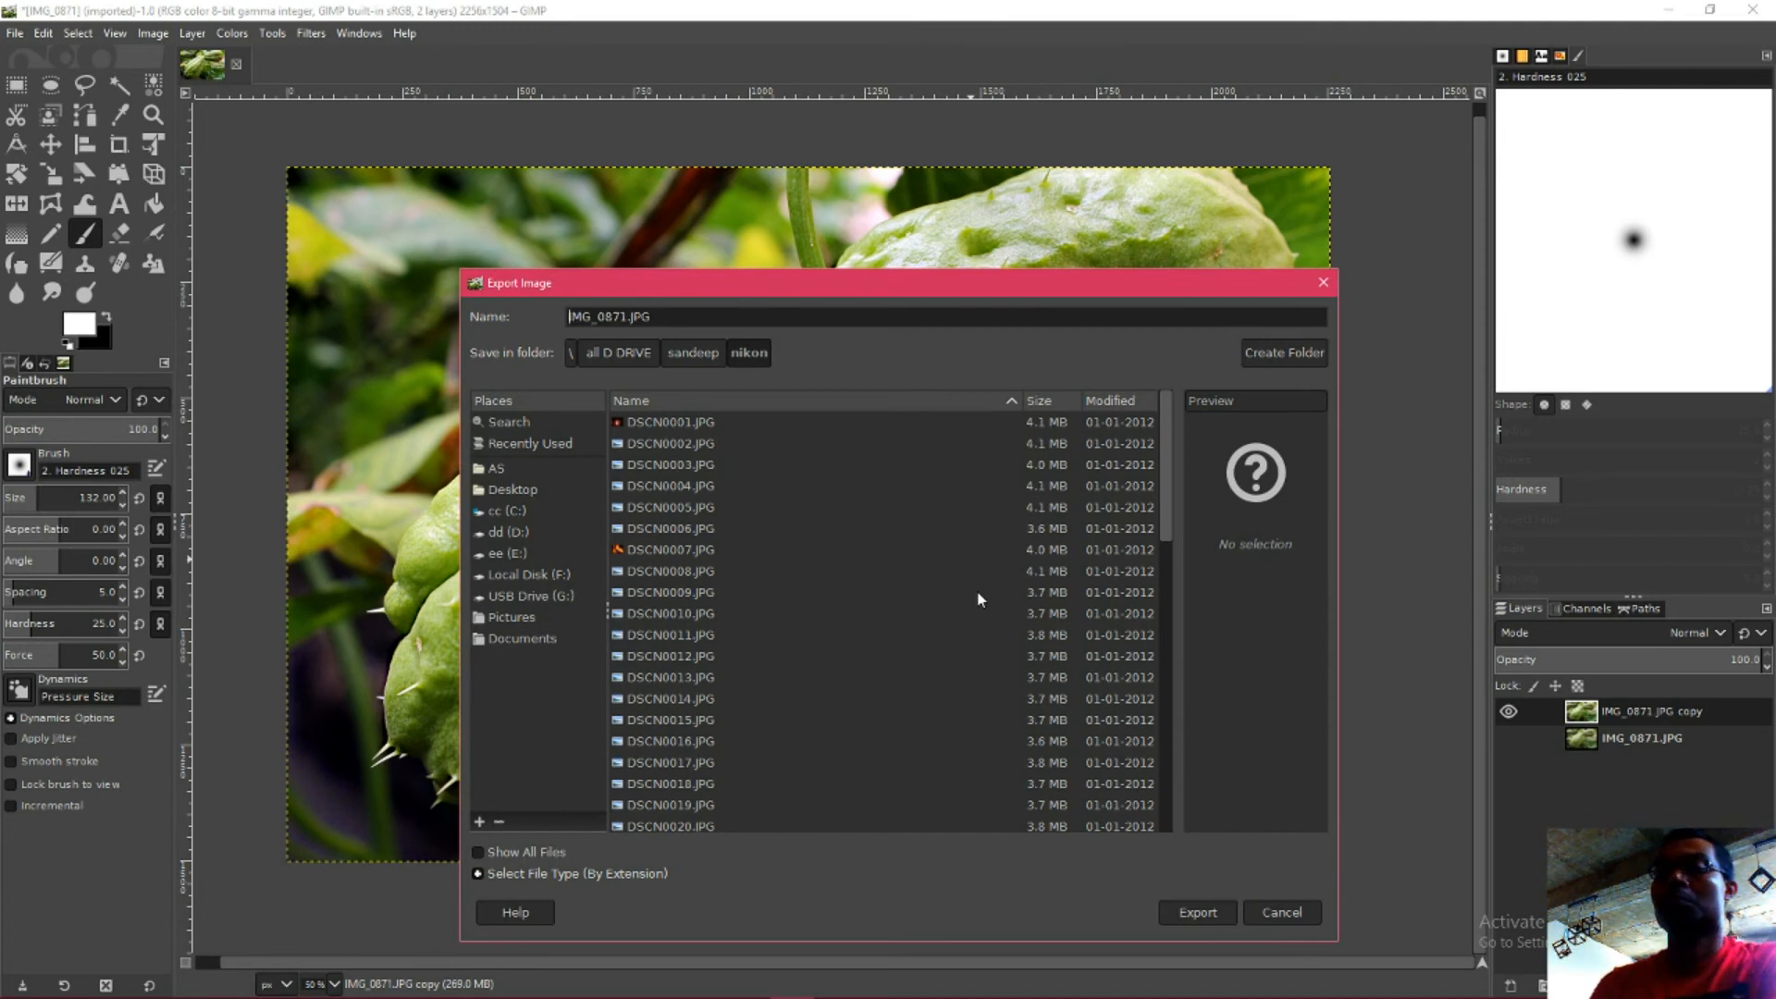
{"action": "type", "text": "edit"}
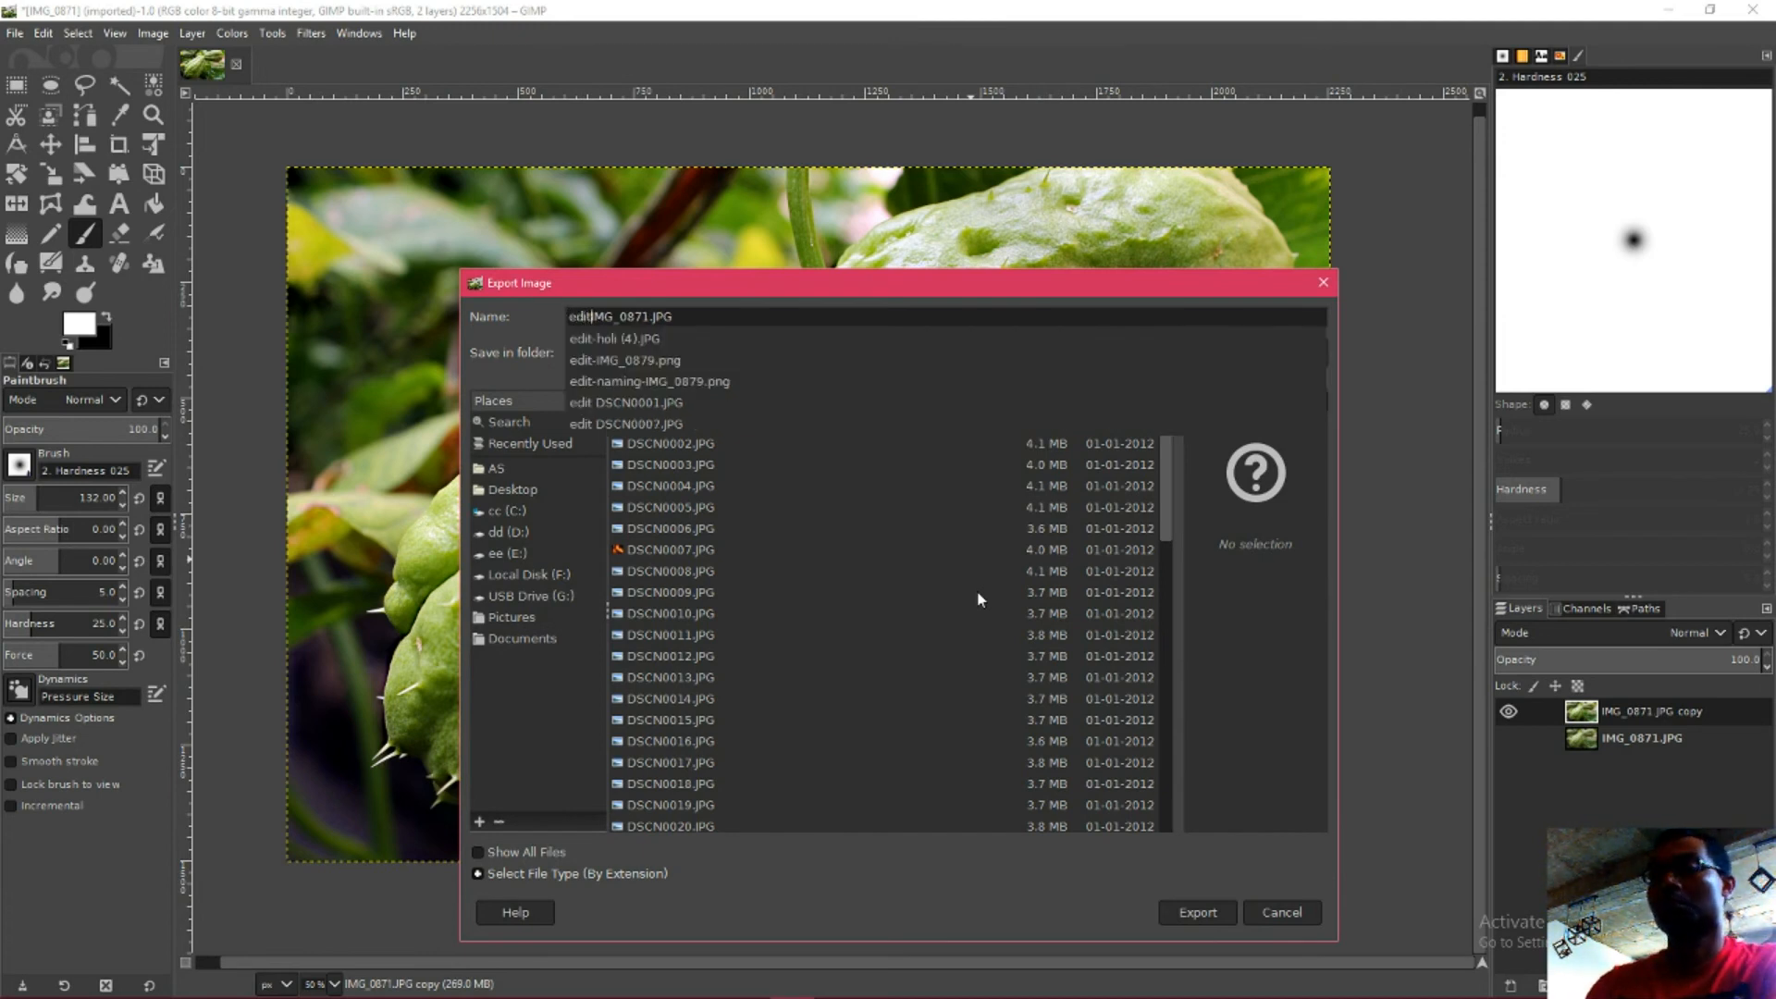
{"action": "key", "text": "Return"}
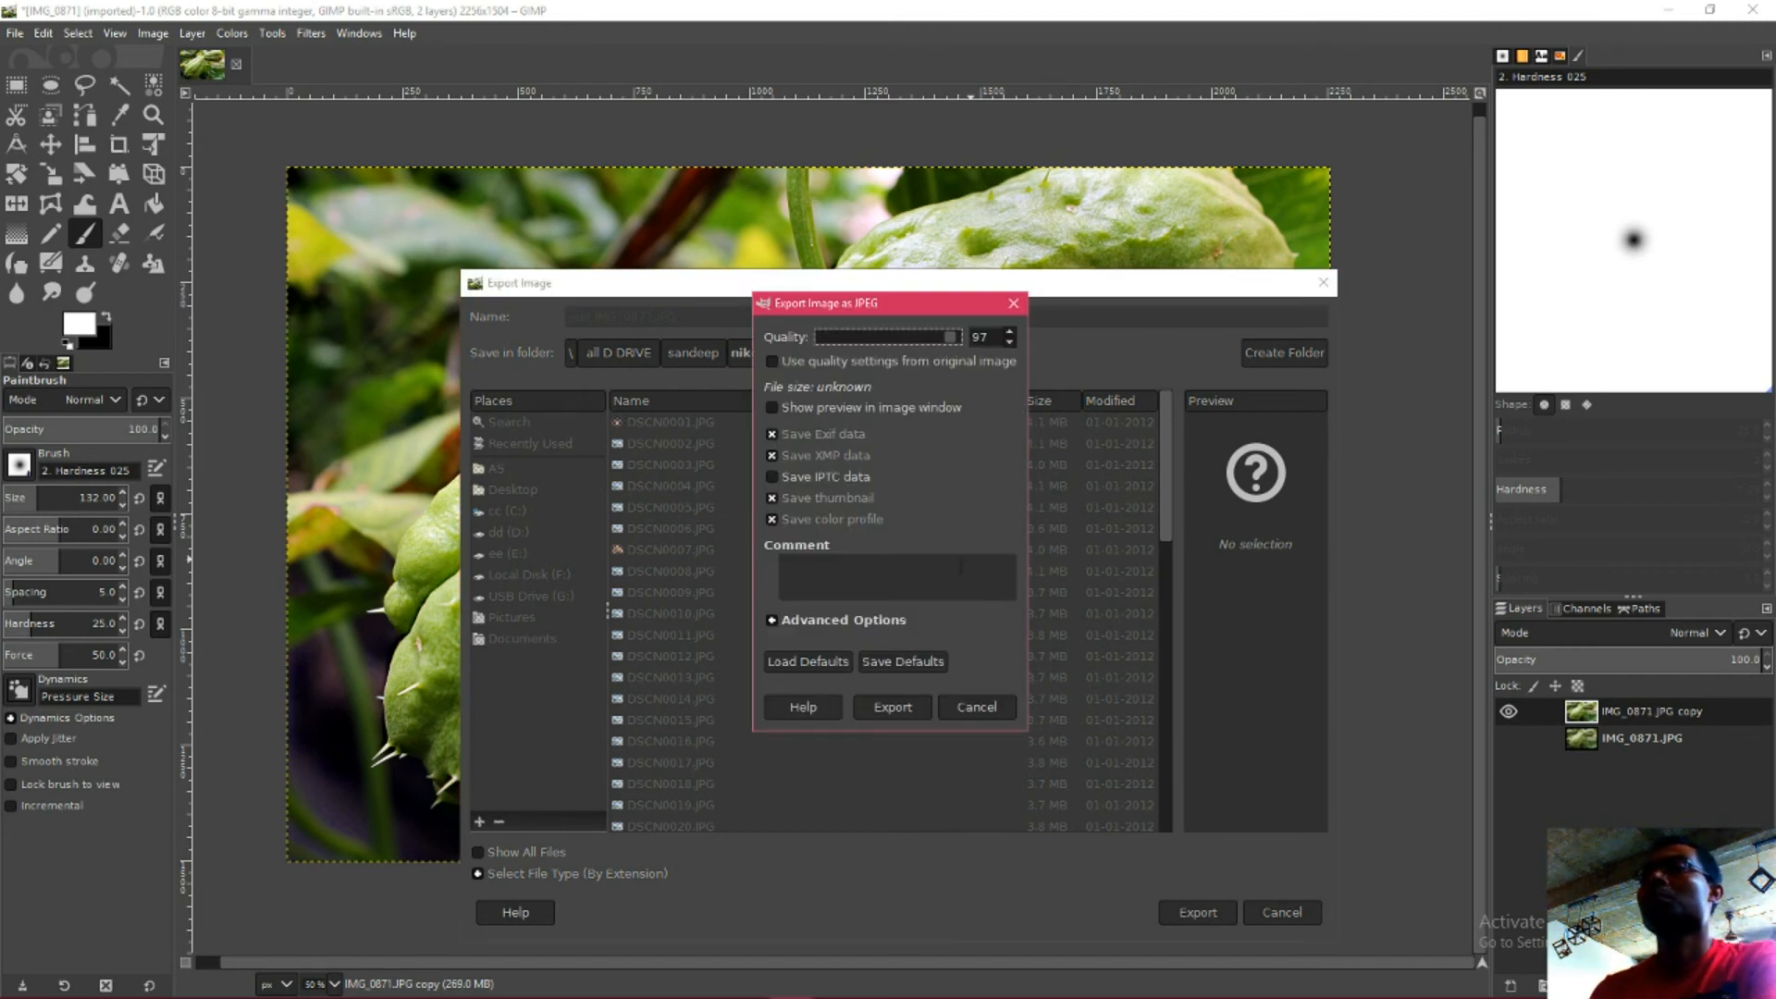
{"action": "left_click", "coordinate": [892, 708]}
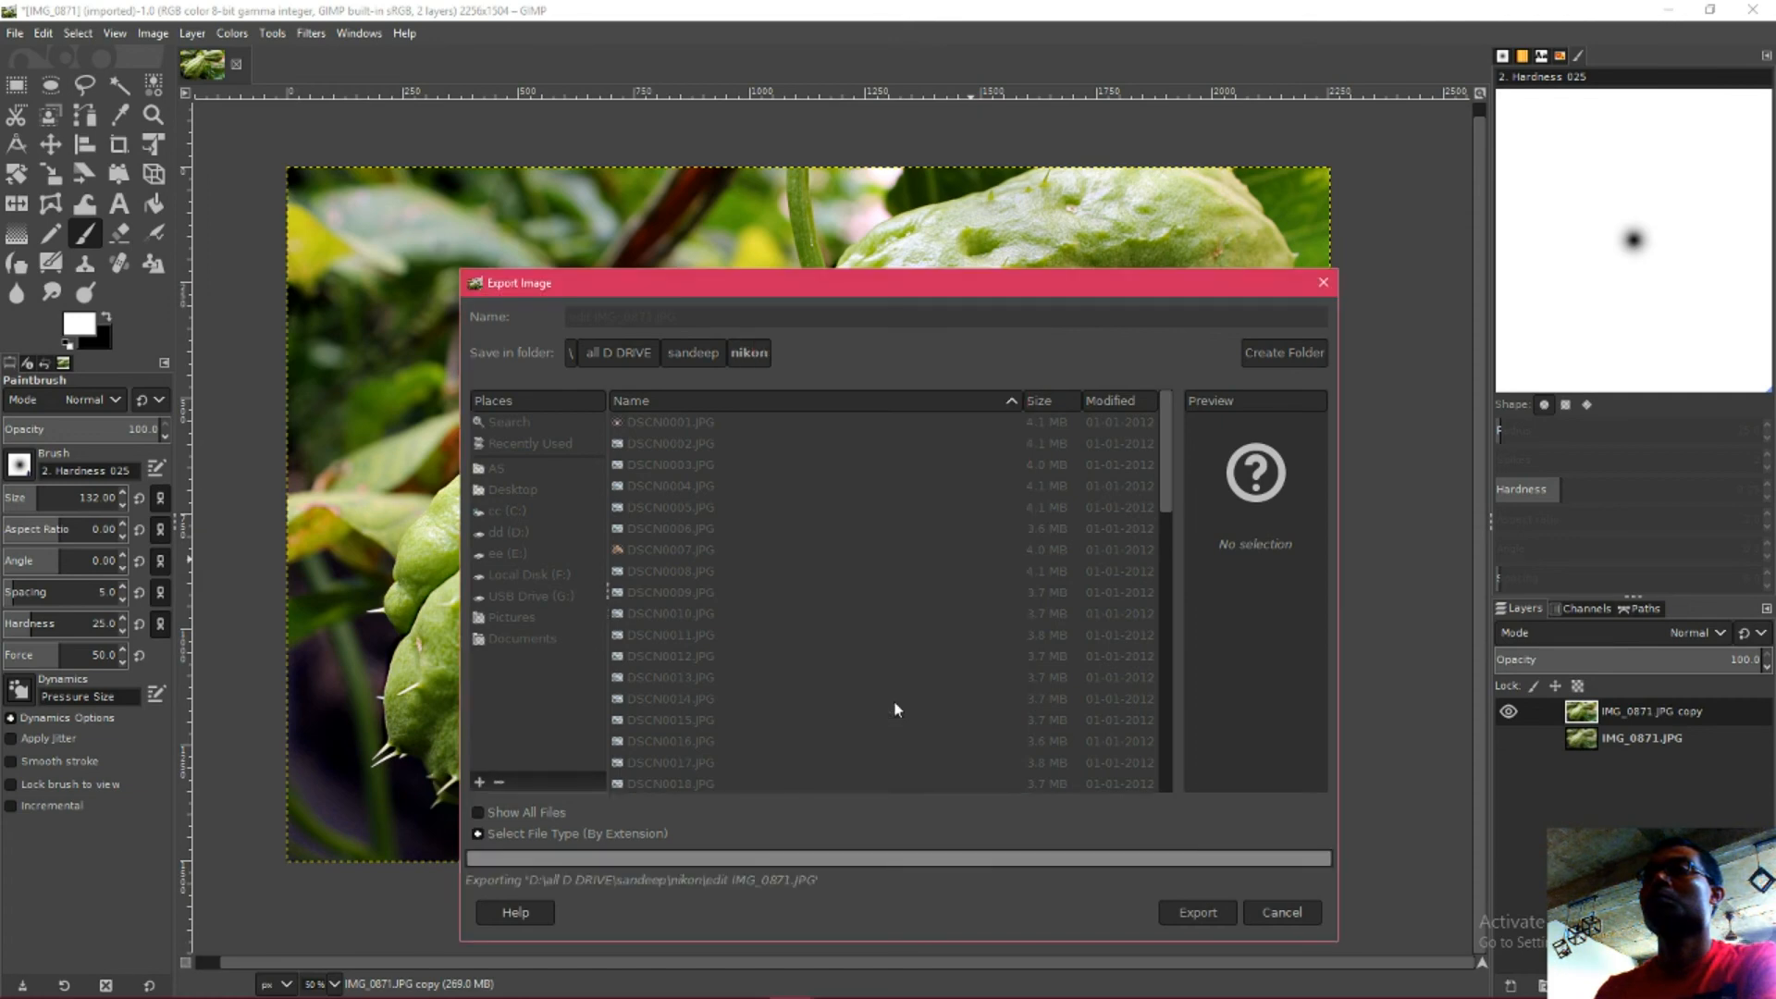
{"action": "mouse_move", "coordinate": [1365, 987]}
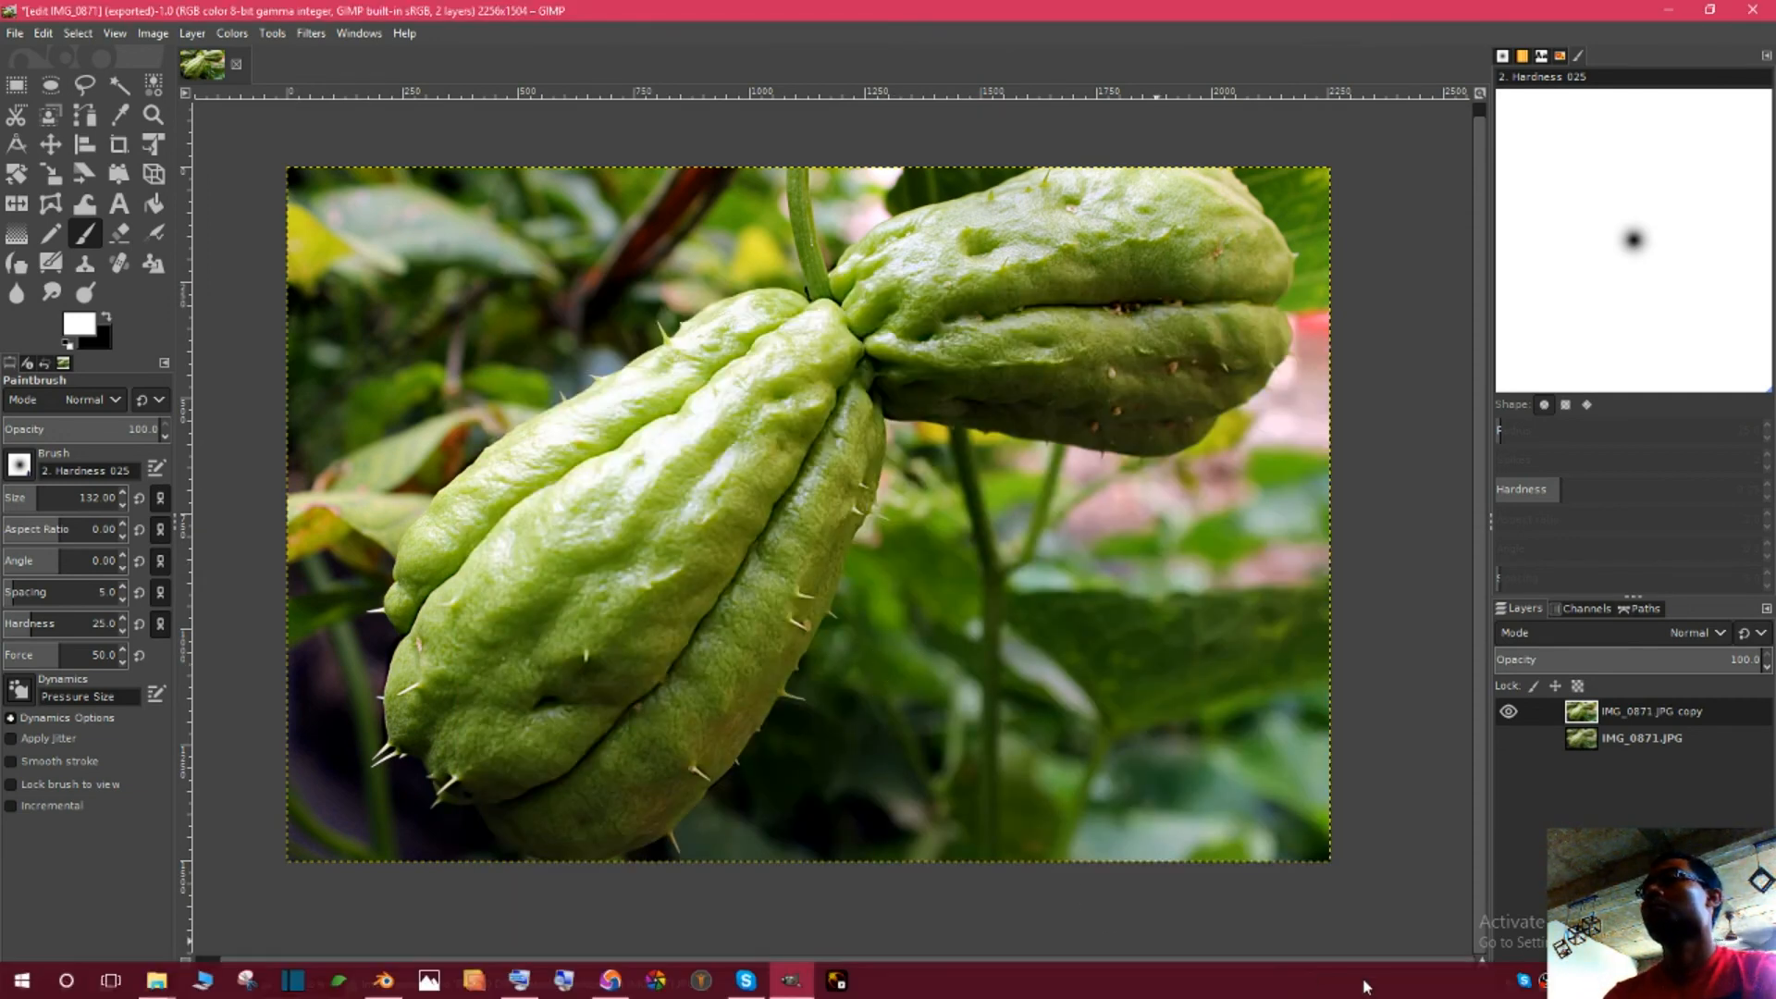